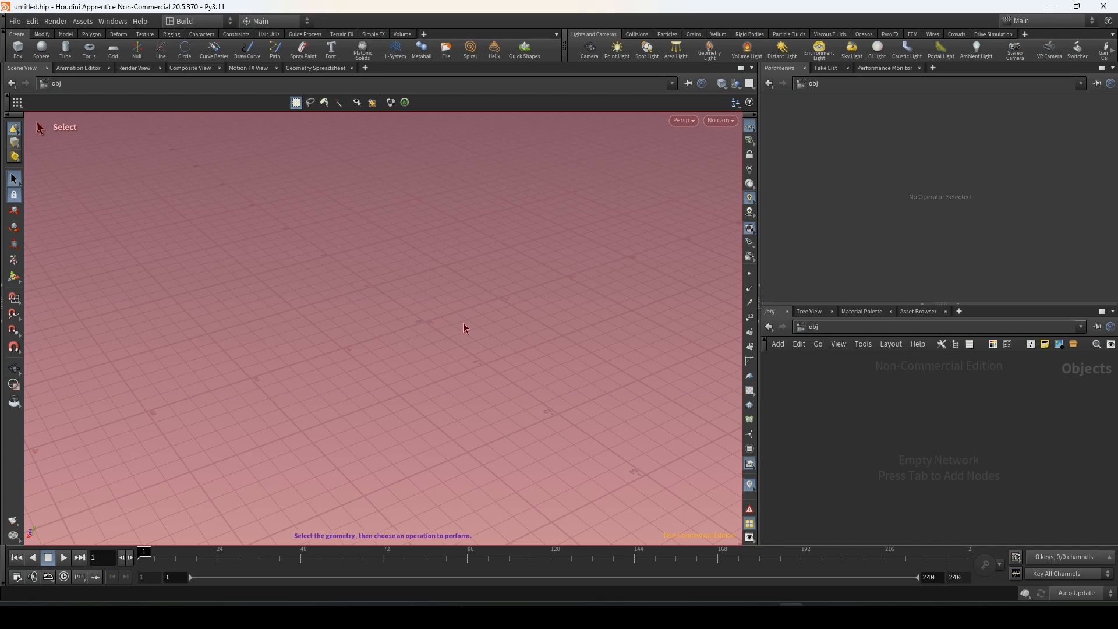
Step: Create a default polygon box at the world origin and reposition its object node in the network
key(Escape)
drag(444, 327, 474, 369)
key(s)
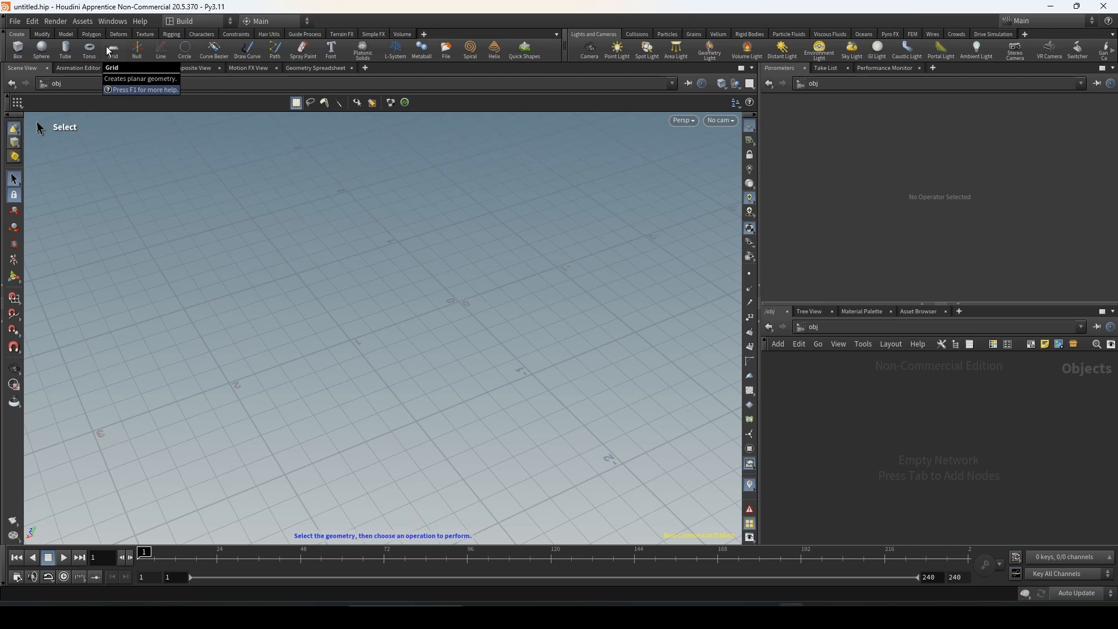
click(18, 49)
key(Return)
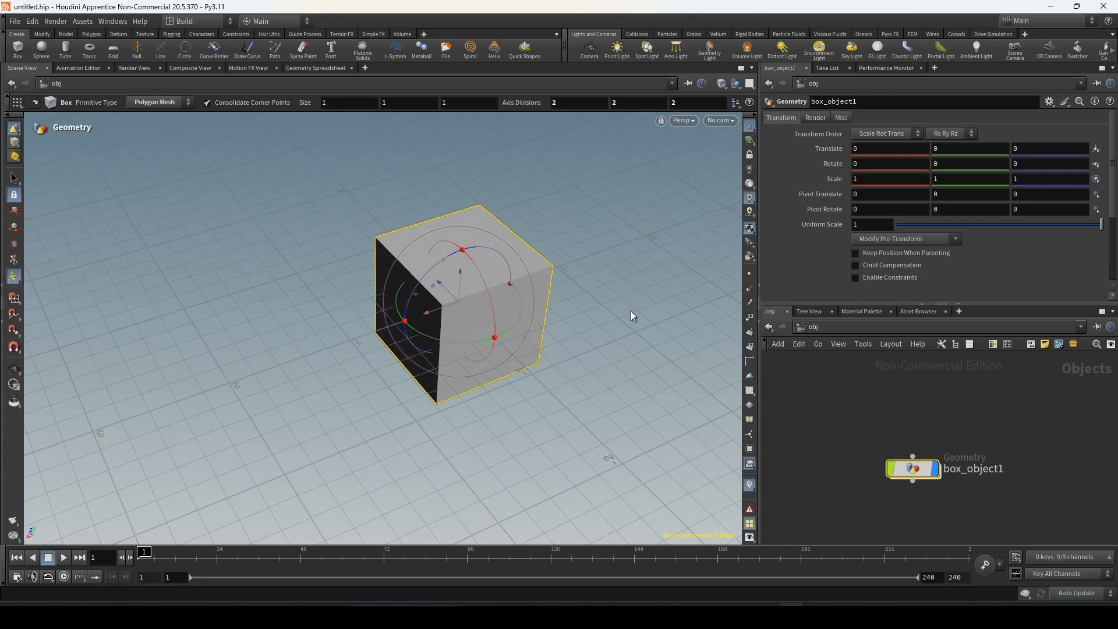
click(15, 180)
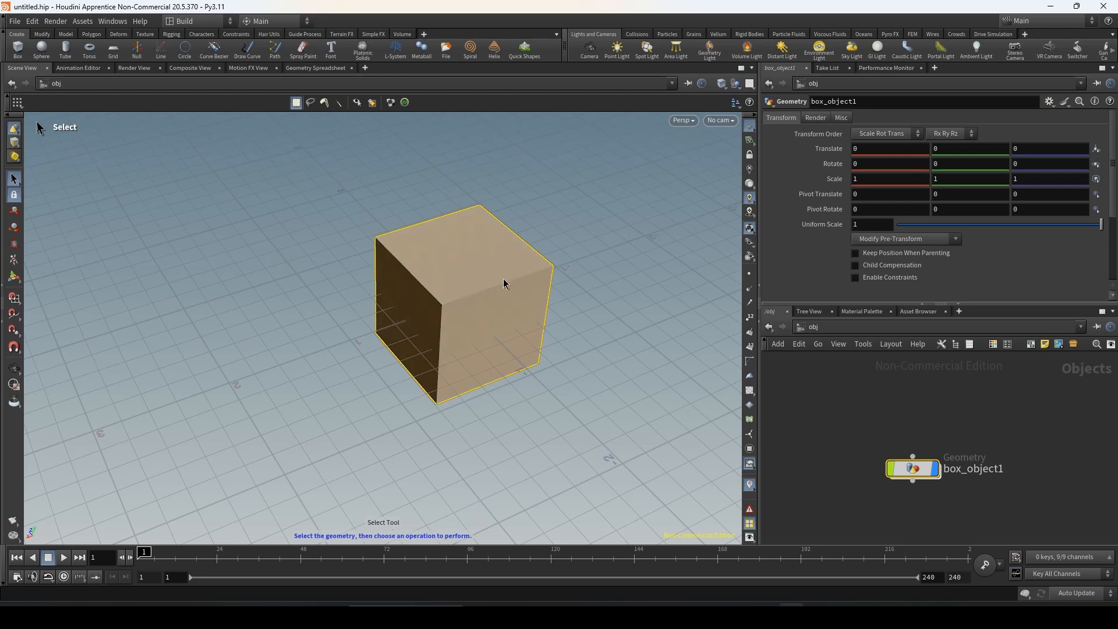
drag(911, 474, 889, 487)
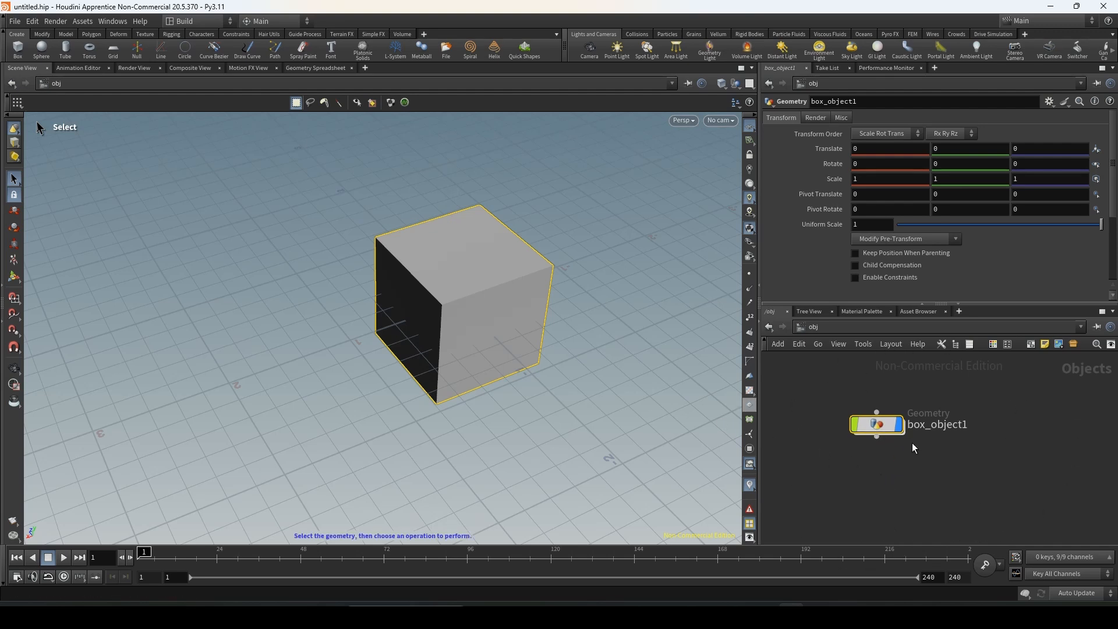
mouse_move(889, 436)
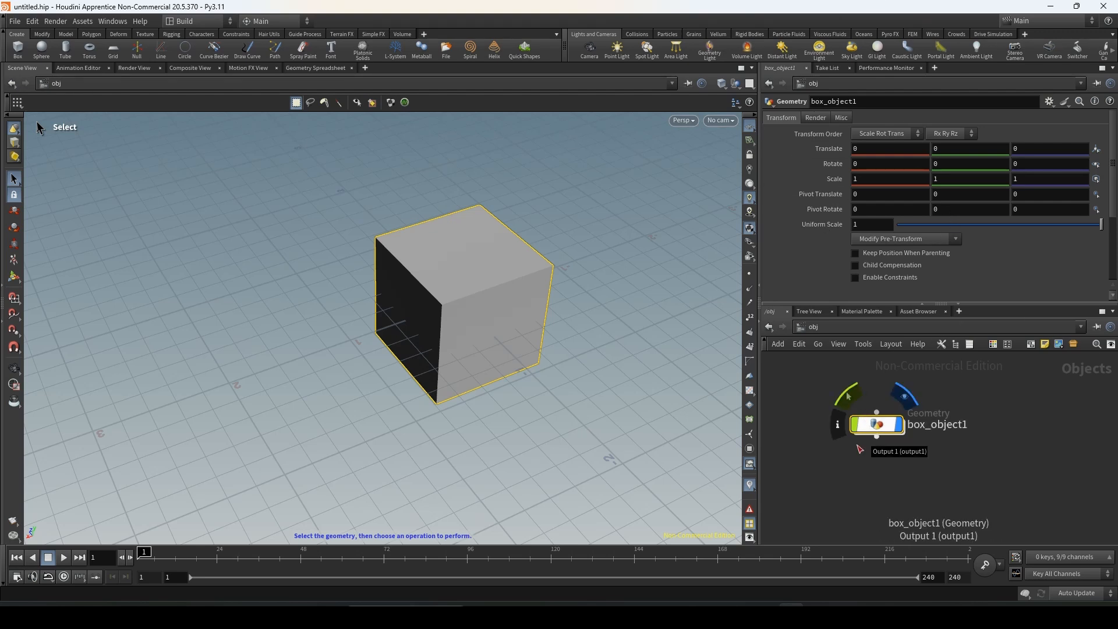
Step: Move the box object to a translation of about -0.06 in X and 3.03 in Z
click(14, 212)
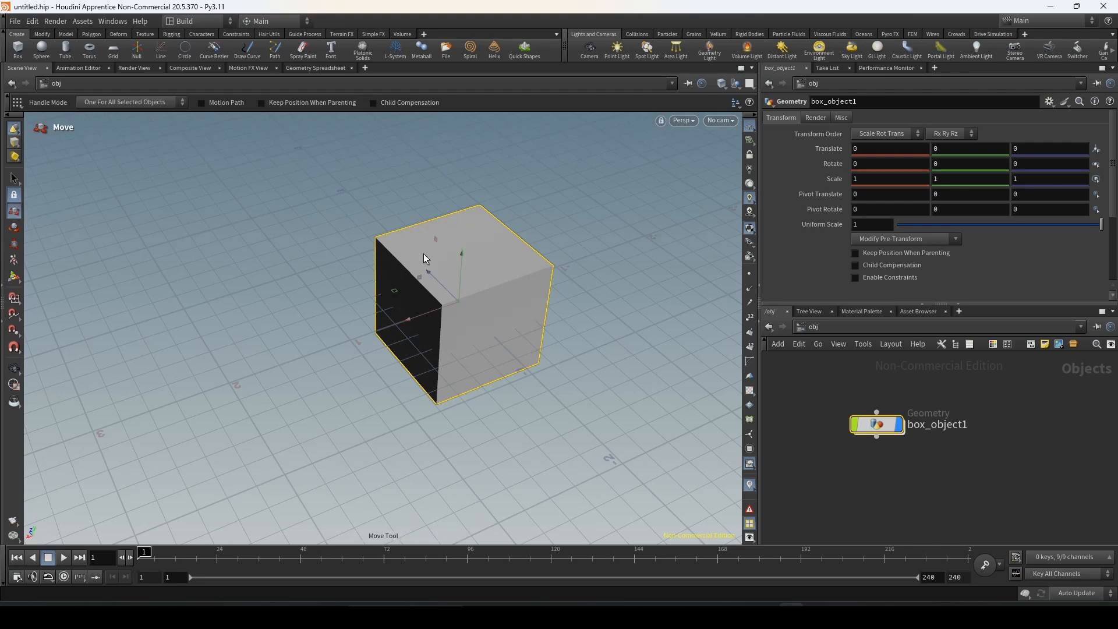
drag(433, 260, 404, 283)
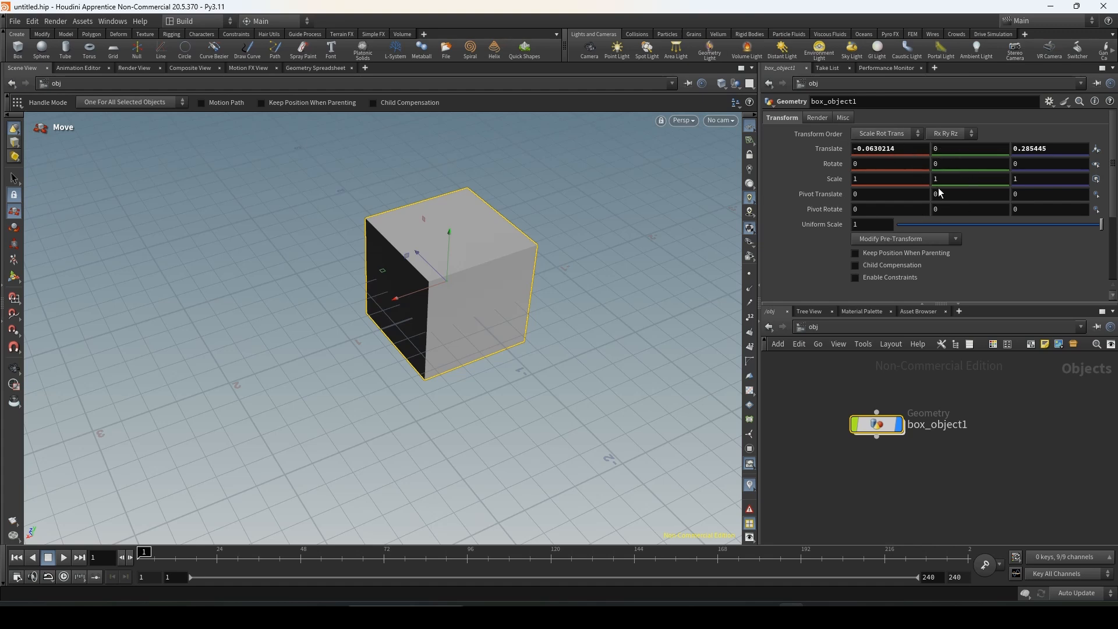
drag(431, 267, 387, 217)
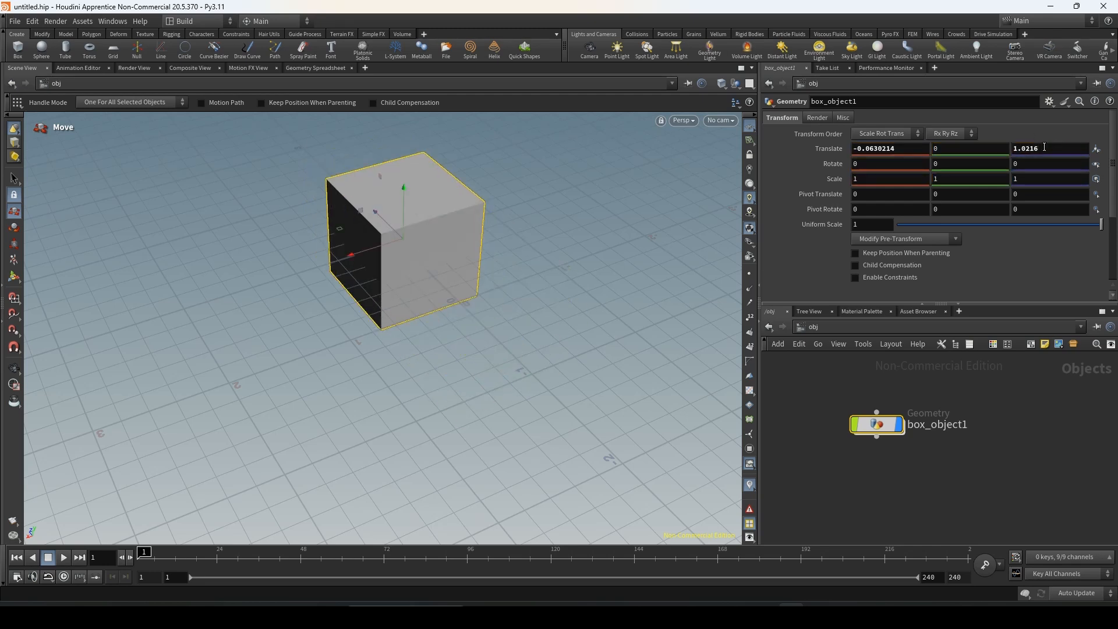
middle_drag(1028, 148, 779, 240)
middle_drag(1019, 150, 1018, 110)
alt+right_drag(532, 276, 75, 269)
alt+right_drag(562, 251, 306, 251)
alt+middle_drag(644, 213, 615, 252)
middle_drag(1039, 160, 1102, 205)
alt+right_drag(518, 265, 896, 260)
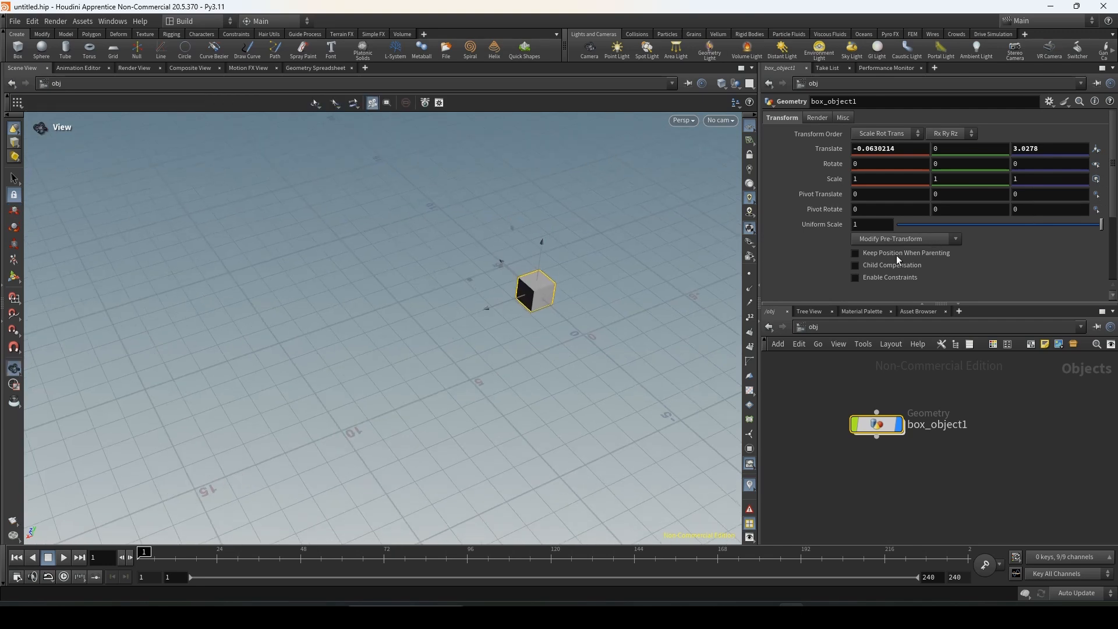
Step: Try scaling the box object to 4.6 in X and 2.5 in Y, and undo both scale changes
alt+middle_drag(611, 260, 566, 260)
alt+right_drag(566, 260, 723, 273)
key(t)
middle_drag(868, 180, 1046, 182)
middle_drag(935, 180, 1007, 180)
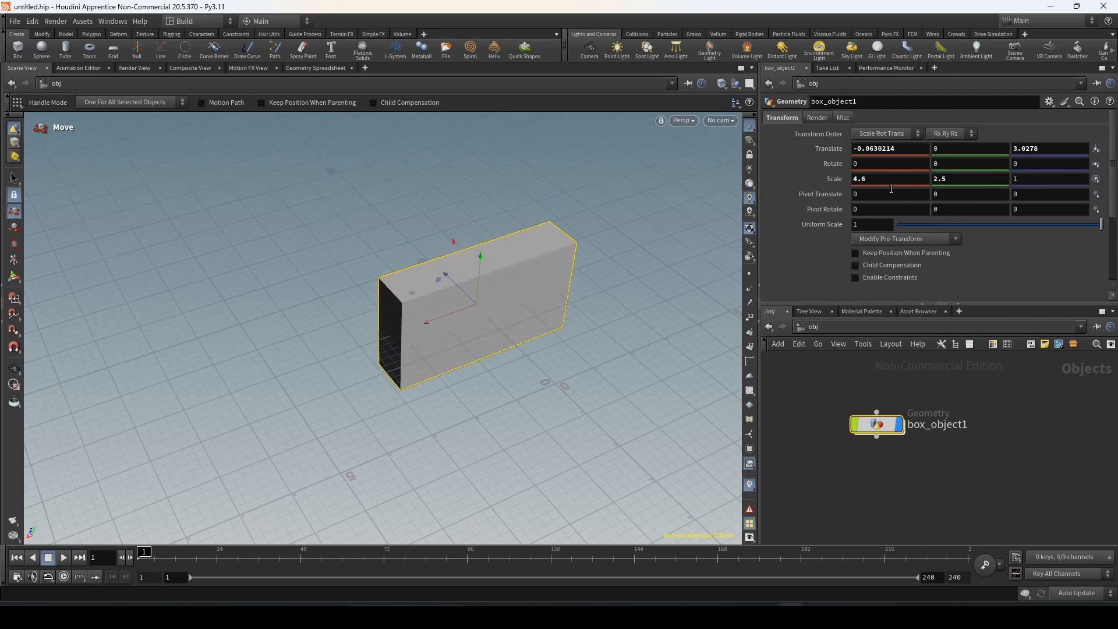
key(ctrl+z)
key(ctrl+z)
Step: Reset the box object's X and Z translation to 0
double_click(888, 149)
text(0)
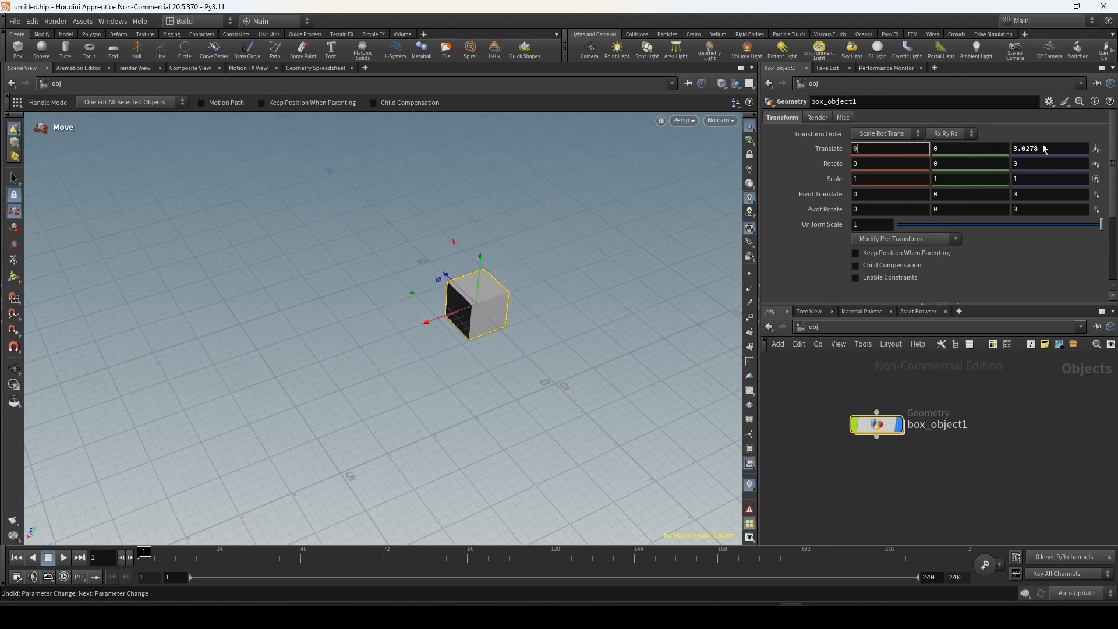
double_click(1042, 148)
text(0)
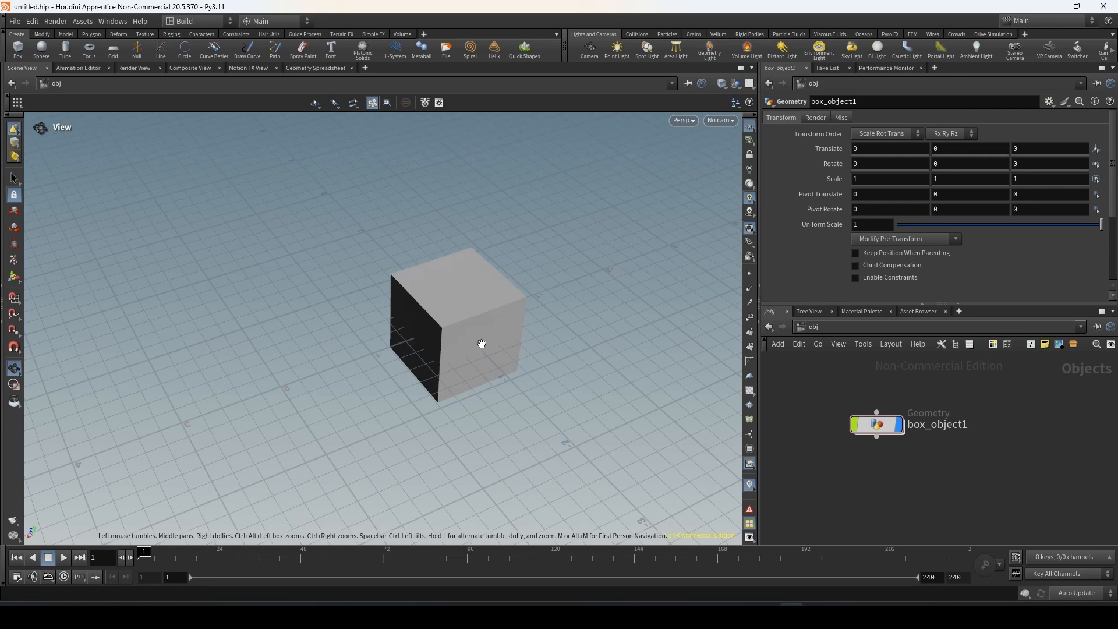
alt+scroll(481, 344, up, 4)
alt+drag(481, 344, 512, 362)
key(t)
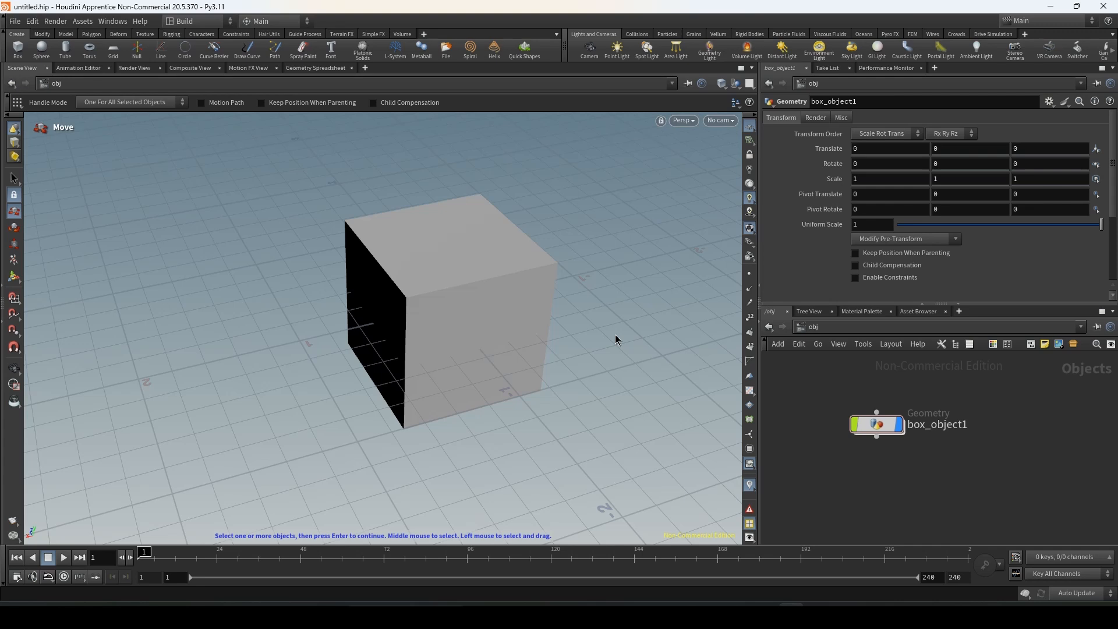
Step: Enter the box_object1 geometry network and set the X center of the box1 node to 0.14
drag(879, 426, 886, 432)
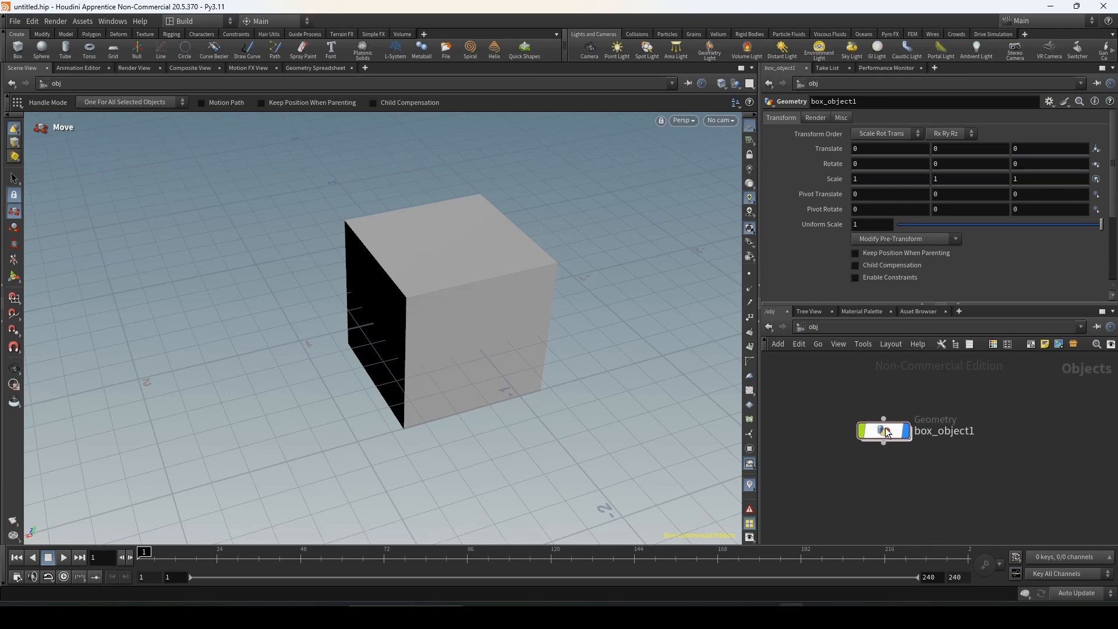
double_click(886, 433)
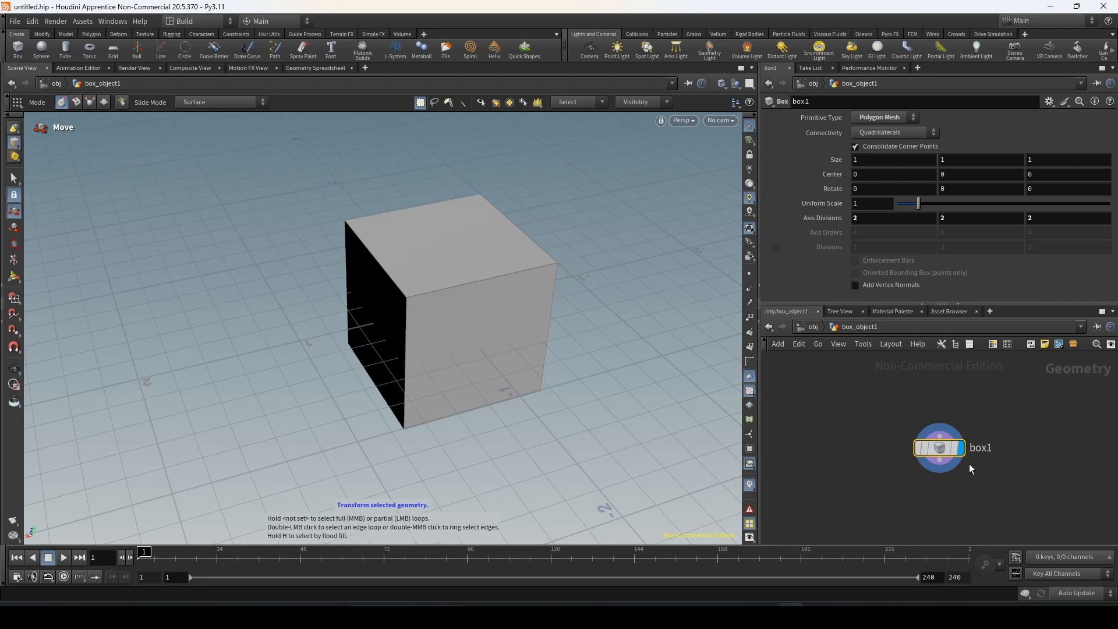
drag(941, 452, 909, 438)
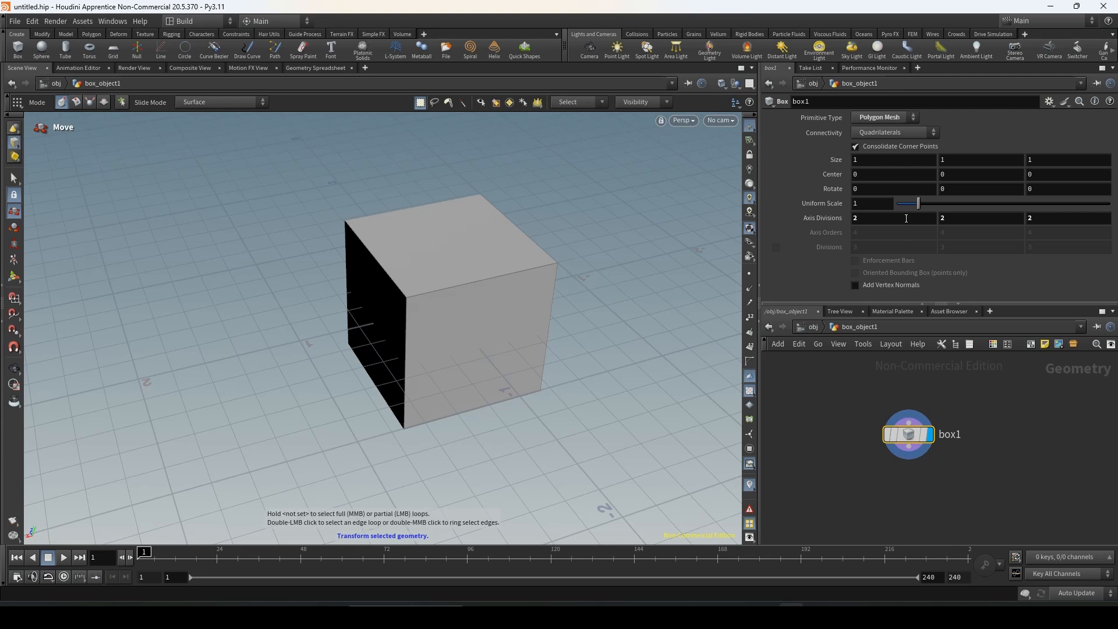
middle_drag(862, 203, 840, 174)
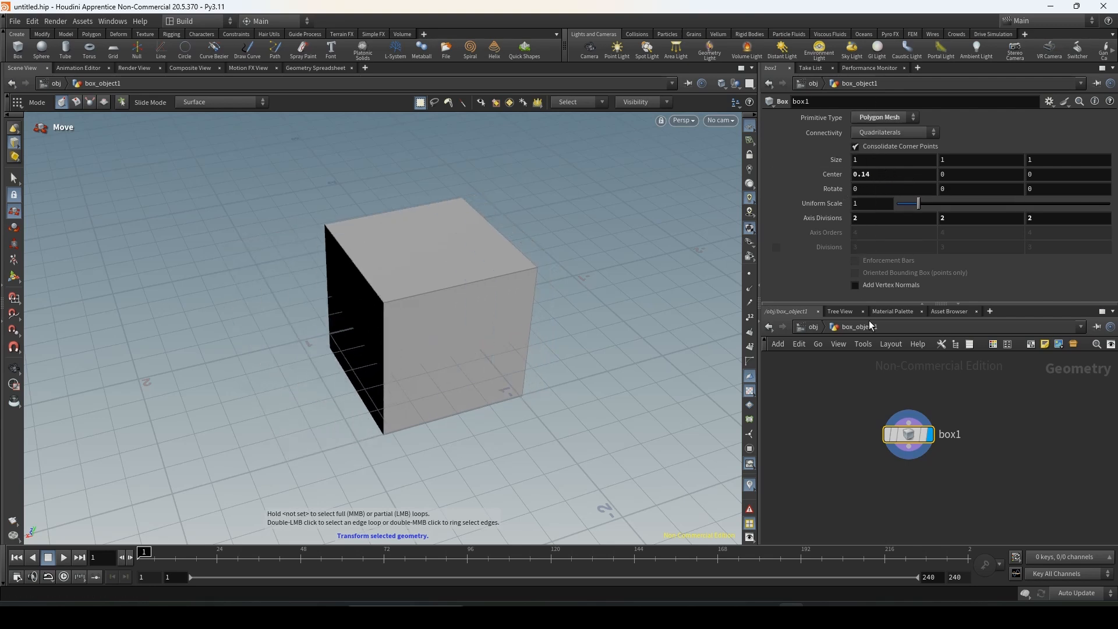
Step: Compare the object-level transform values of box_object1 with the parameters of the box1 node inside it
click(814, 327)
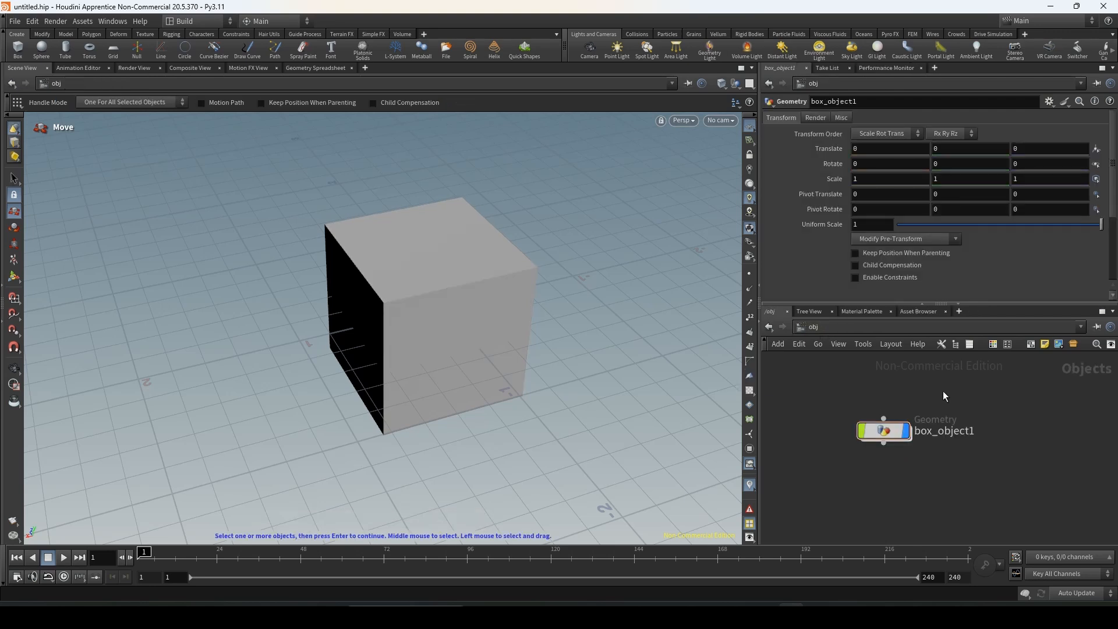
click(882, 431)
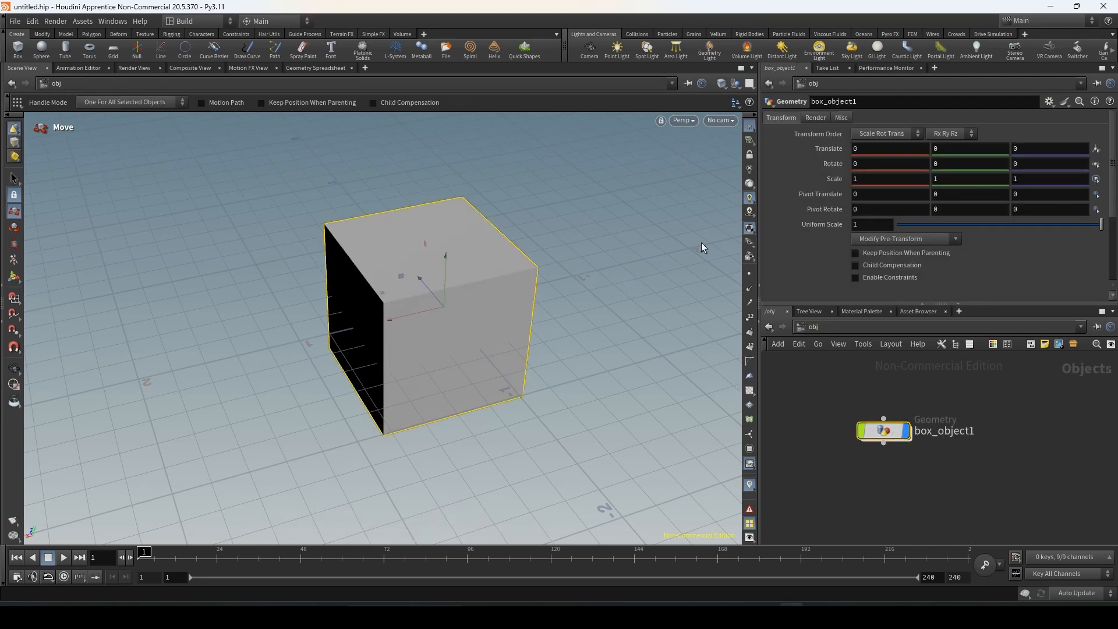
double_click(896, 431)
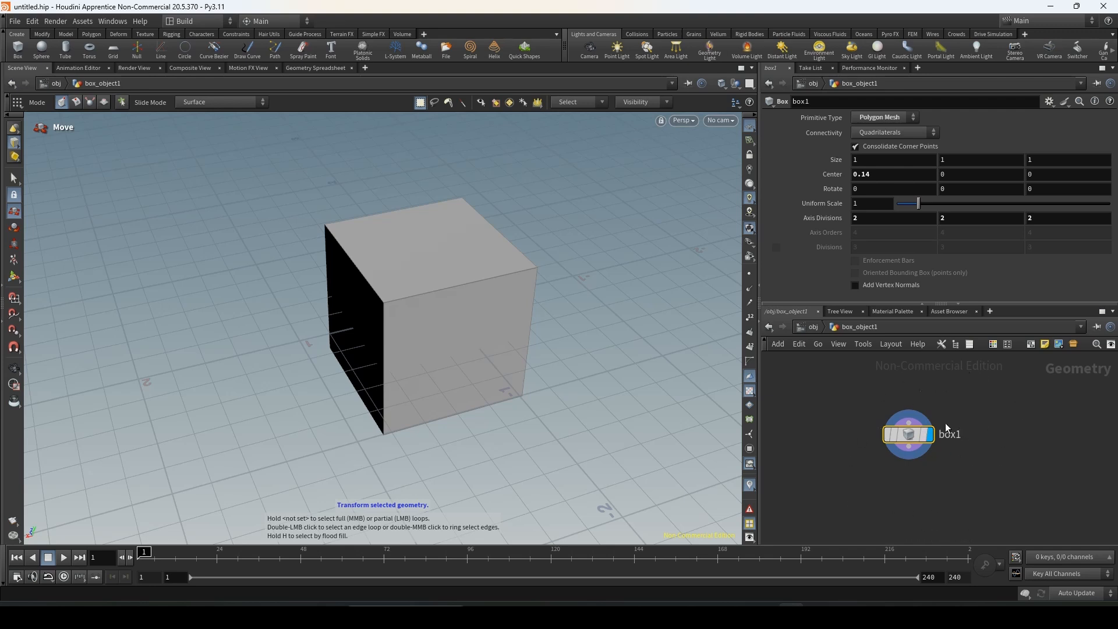
click(815, 328)
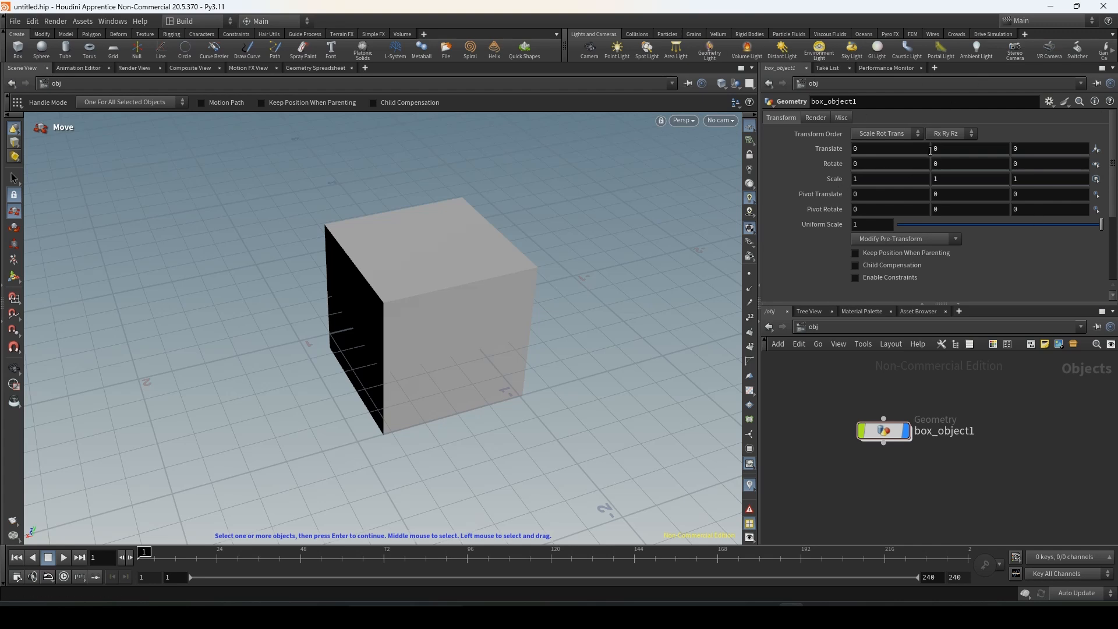
mouse_move(879, 441)
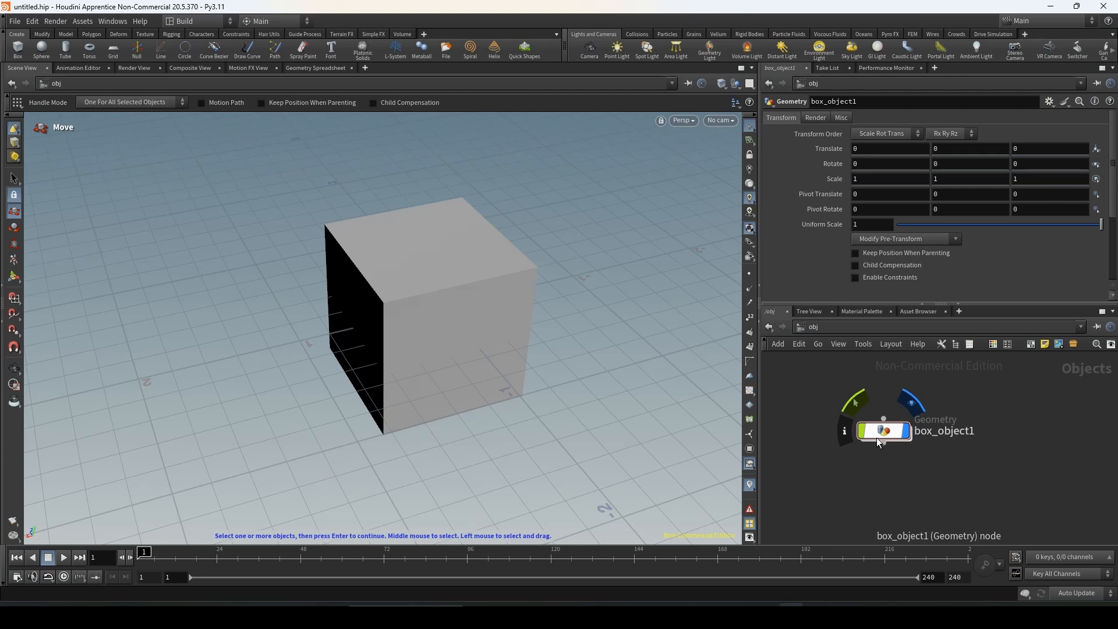
Step: Enter the box_object1 network, set the X center of box1 to 0, and reposition the node
double_click(878, 432)
click(882, 174)
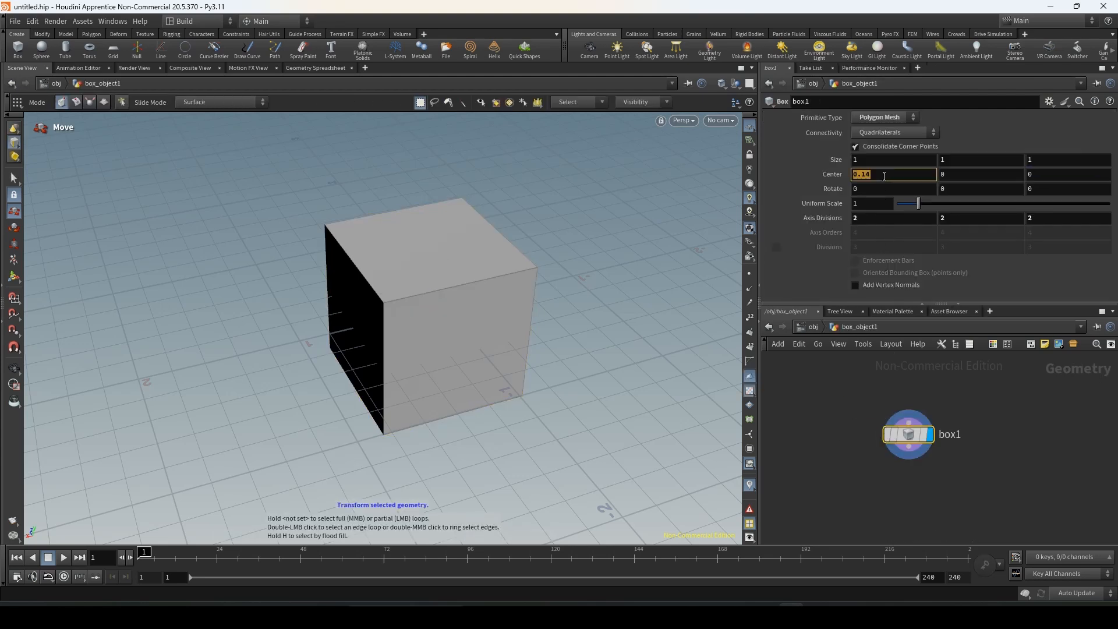
text(0)
key(Return)
drag(908, 438, 945, 430)
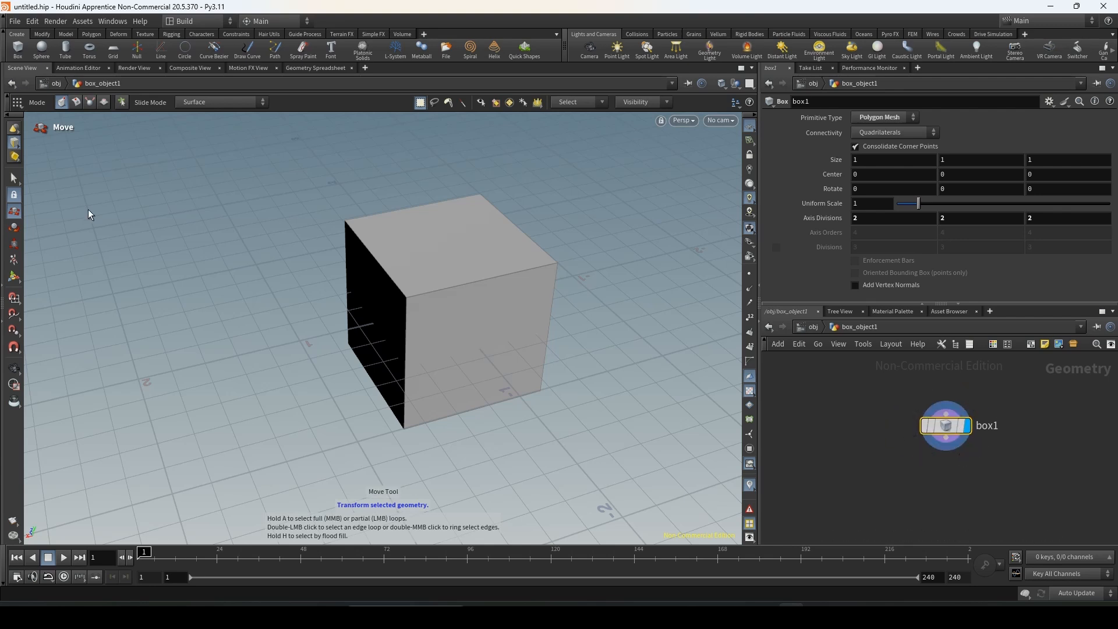
Step: Activate the Select tool in primitive mode and pick individual faces of the box, ending on the front face
click(14, 180)
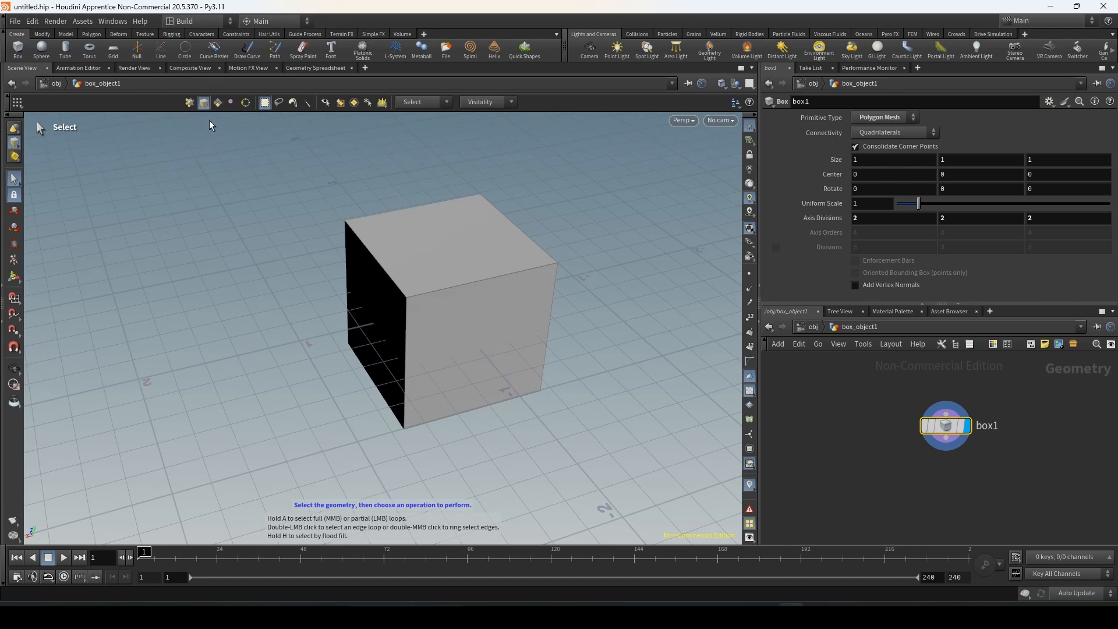
click(217, 102)
click(452, 224)
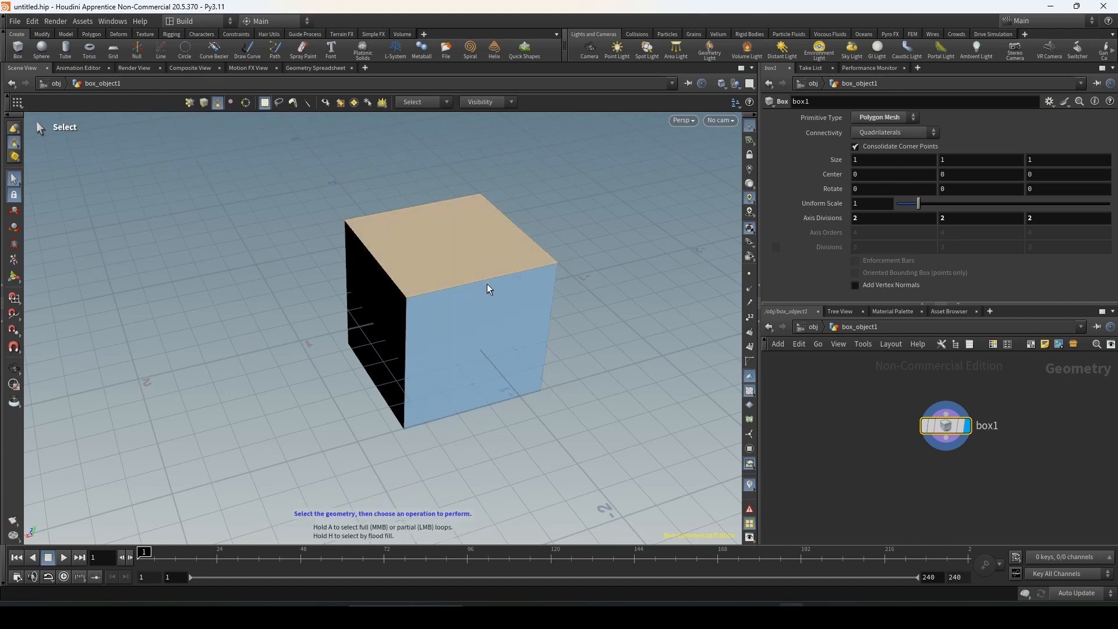
click(436, 315)
click(380, 309)
click(426, 259)
click(515, 327)
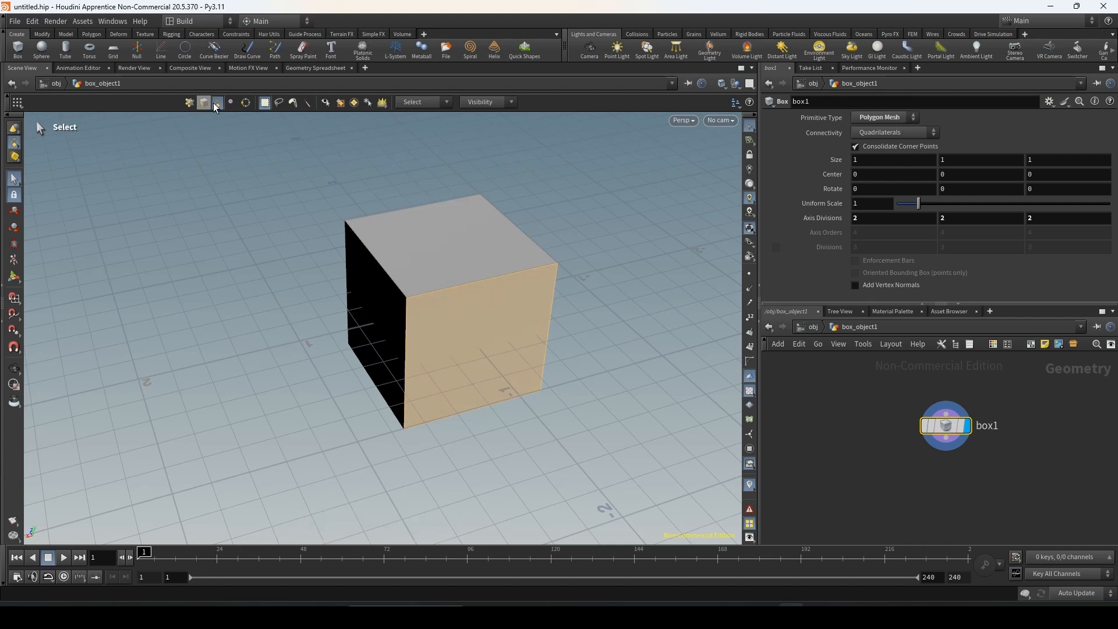
Step: Cycle the selection mode through edges and points, pick a corner point of the box, and return to primitive selection
key(3)
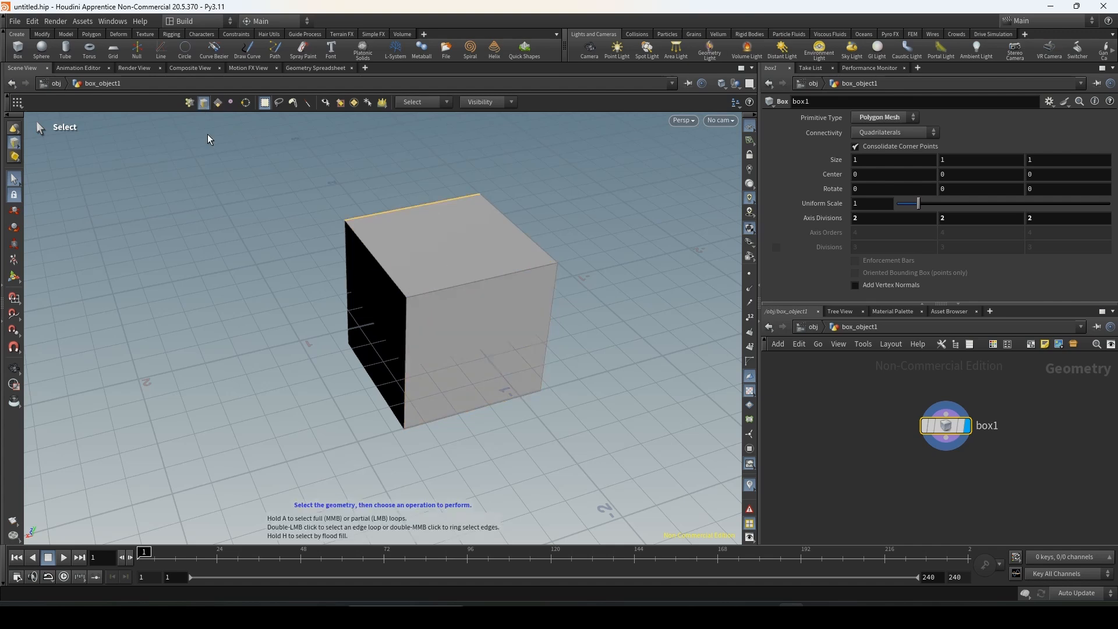
click(190, 102)
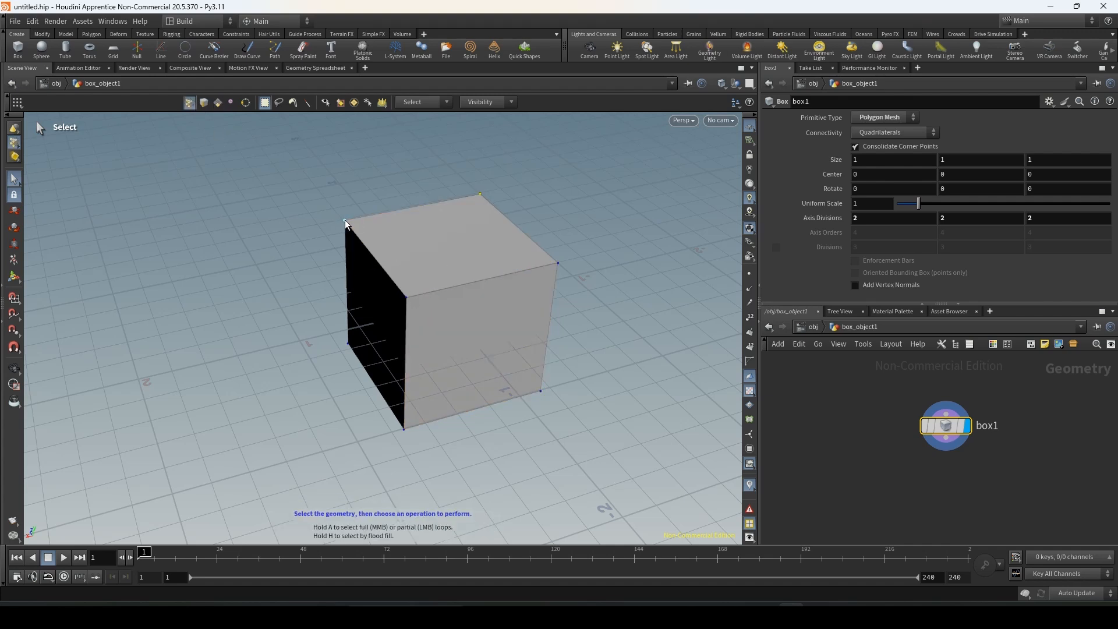
click(558, 263)
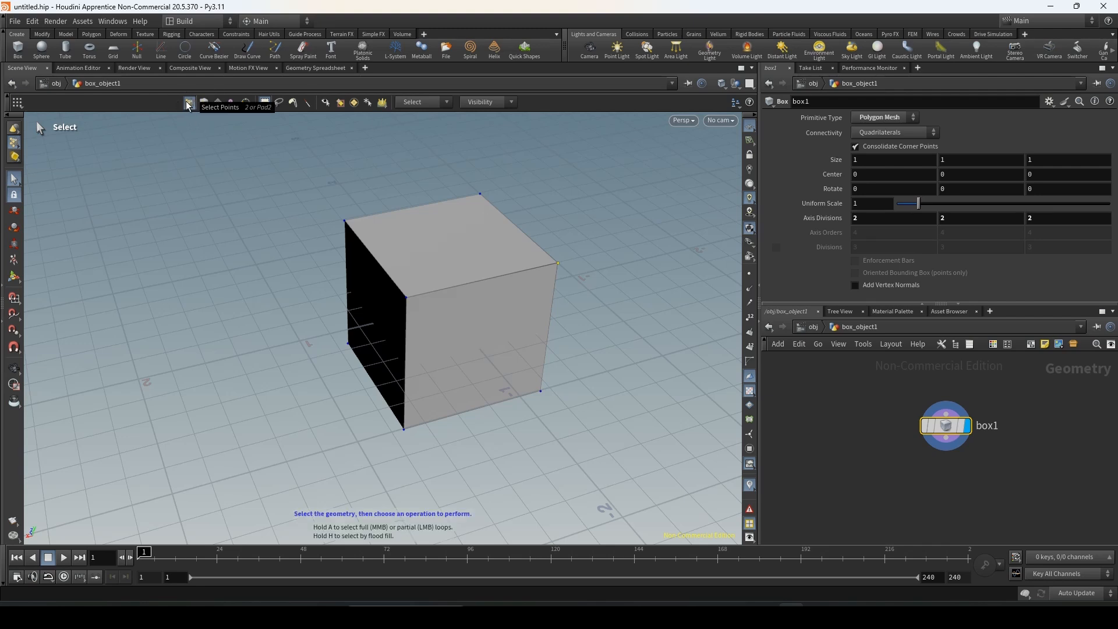
click(203, 103)
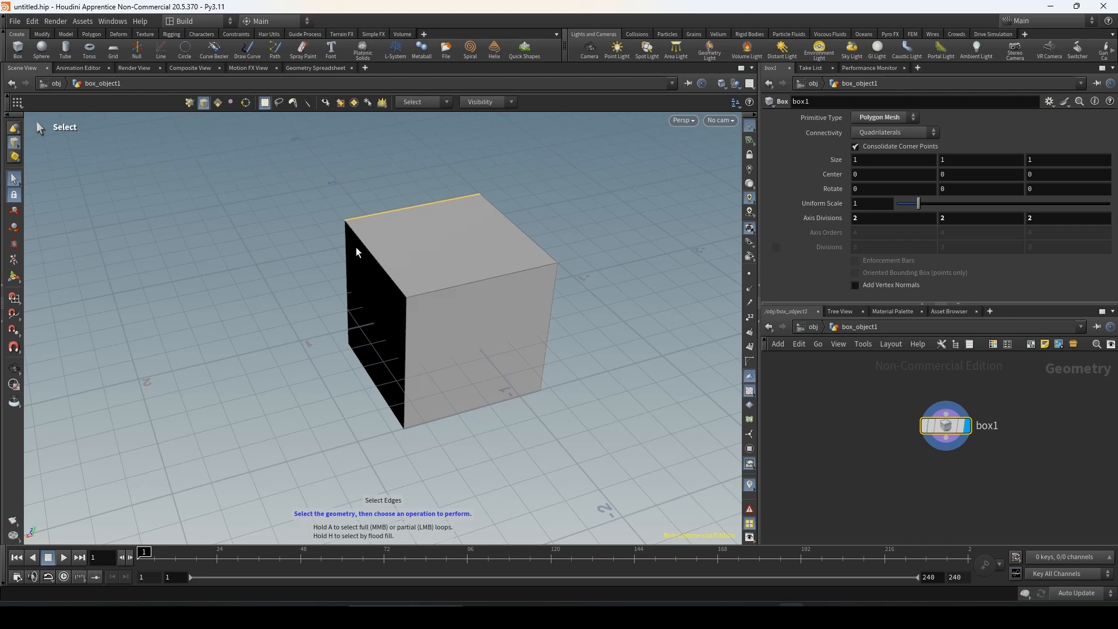
key(4)
key(2)
key(3)
key(4)
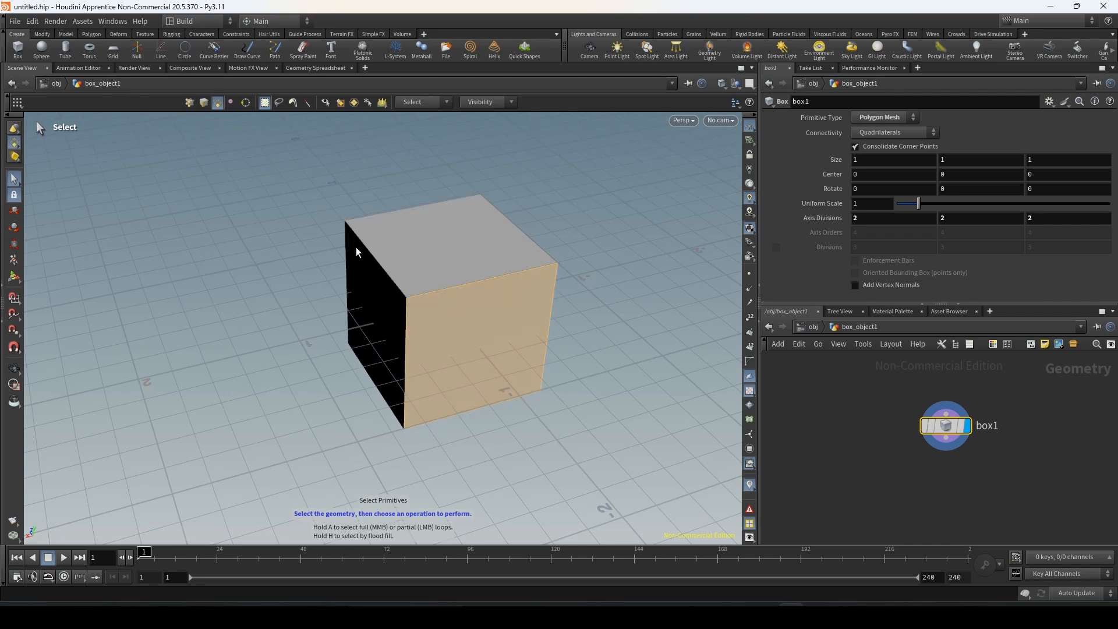
Step: Select the top face of the box and scale it uniformly to about 0.29
click(494, 250)
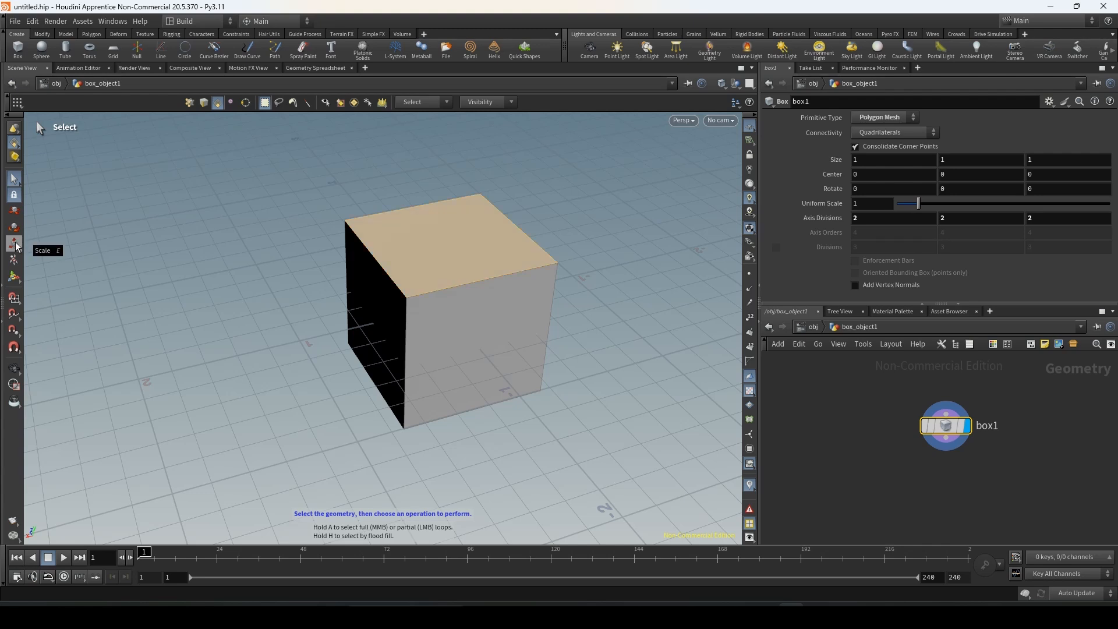
click(14, 243)
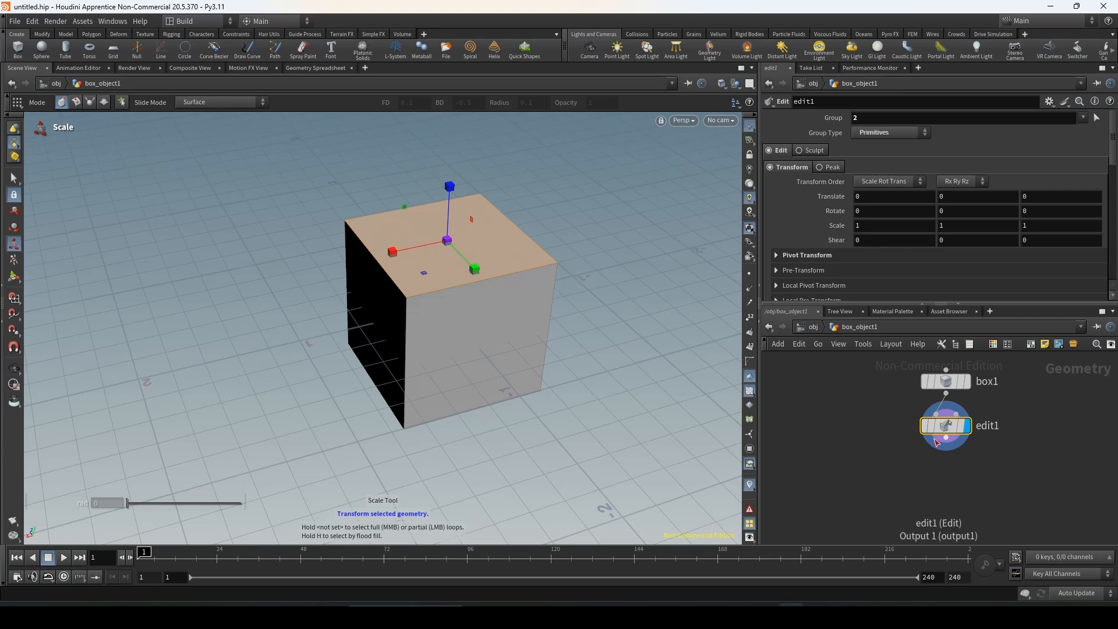
drag(447, 240, 402, 239)
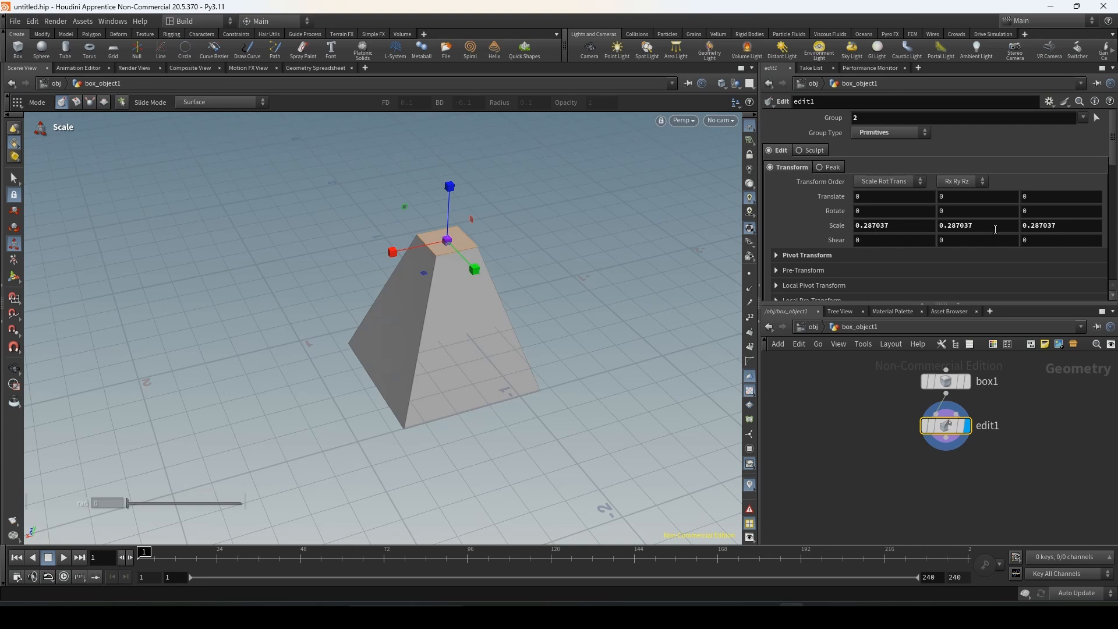
Step: Move the edit1 node further below box1, display box1's result, and return the display flag to edit1
drag(947, 425, 950, 456)
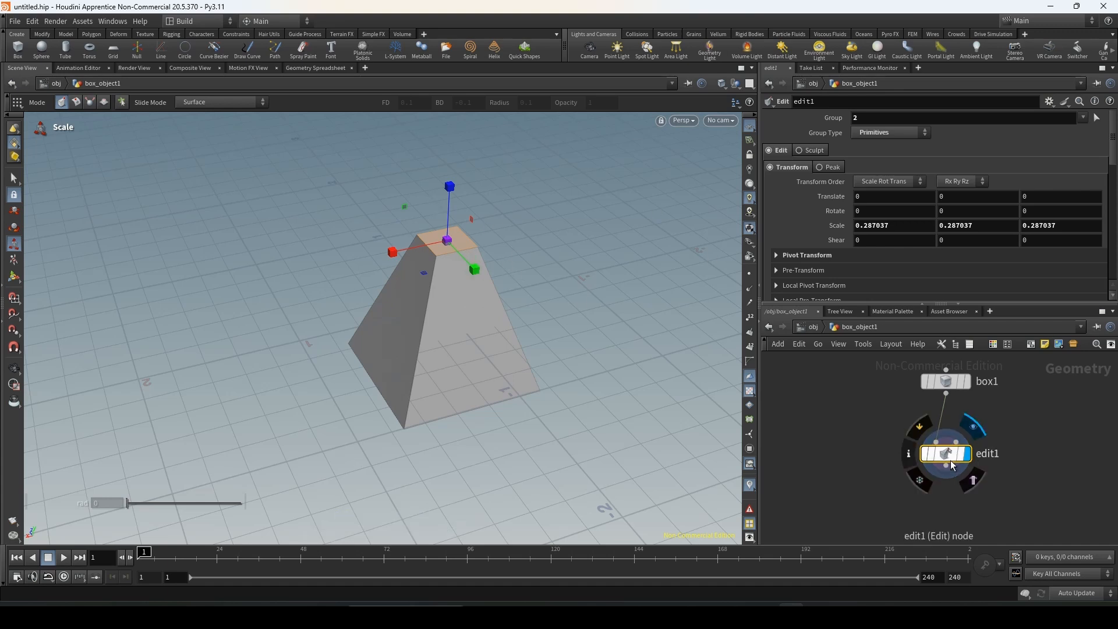
mouse_move(954, 407)
mouse_move(973, 430)
middle_drag(987, 419, 973, 442)
click(963, 384)
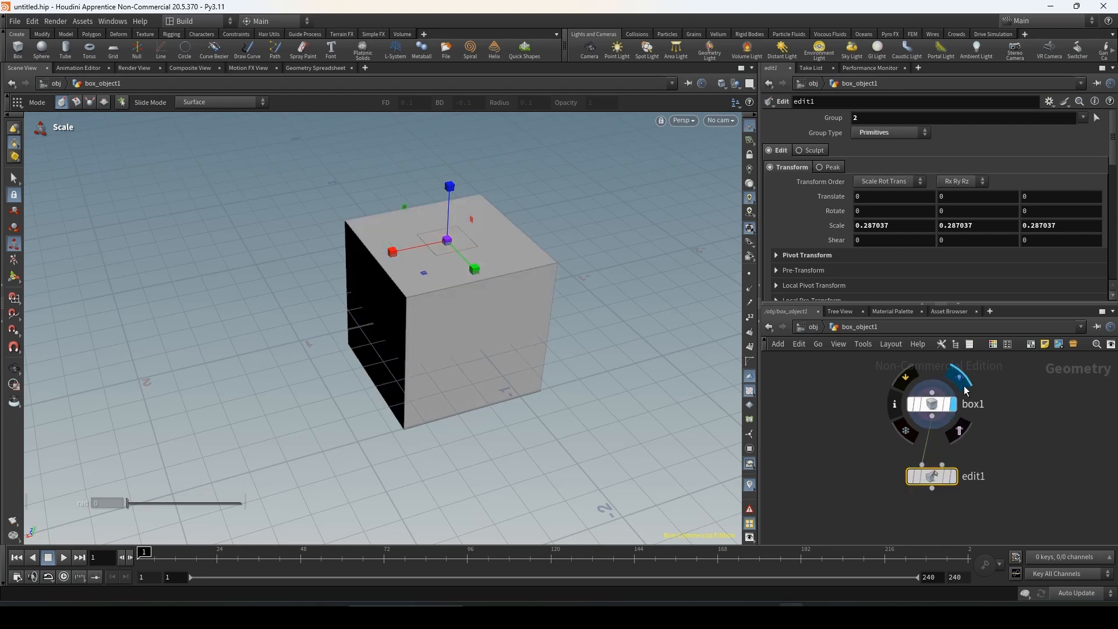
mouse_move(932, 473)
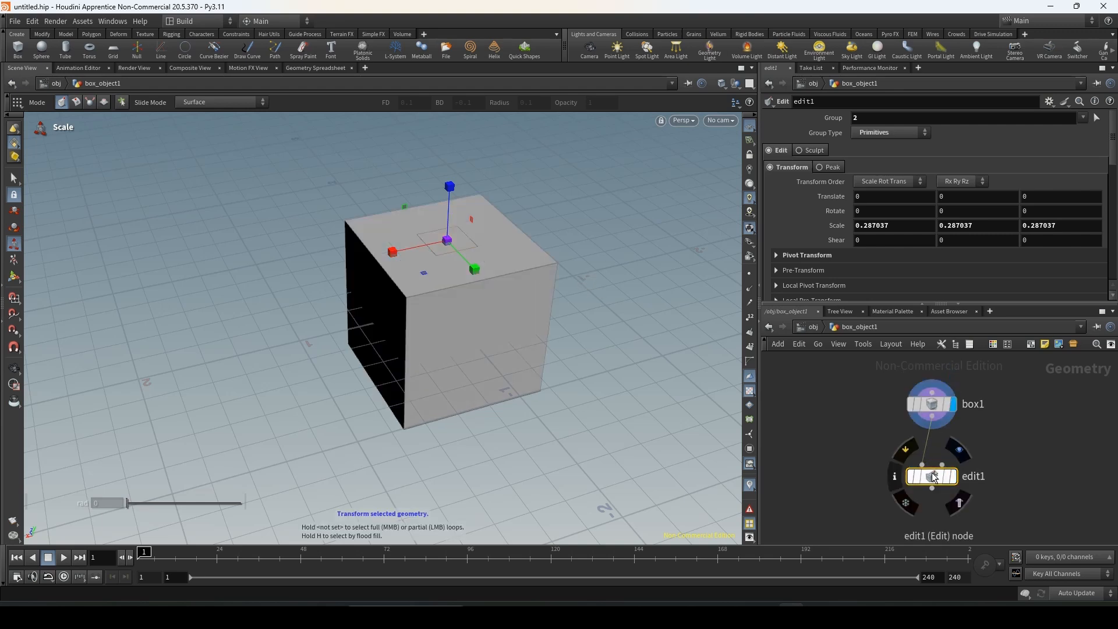
click(960, 460)
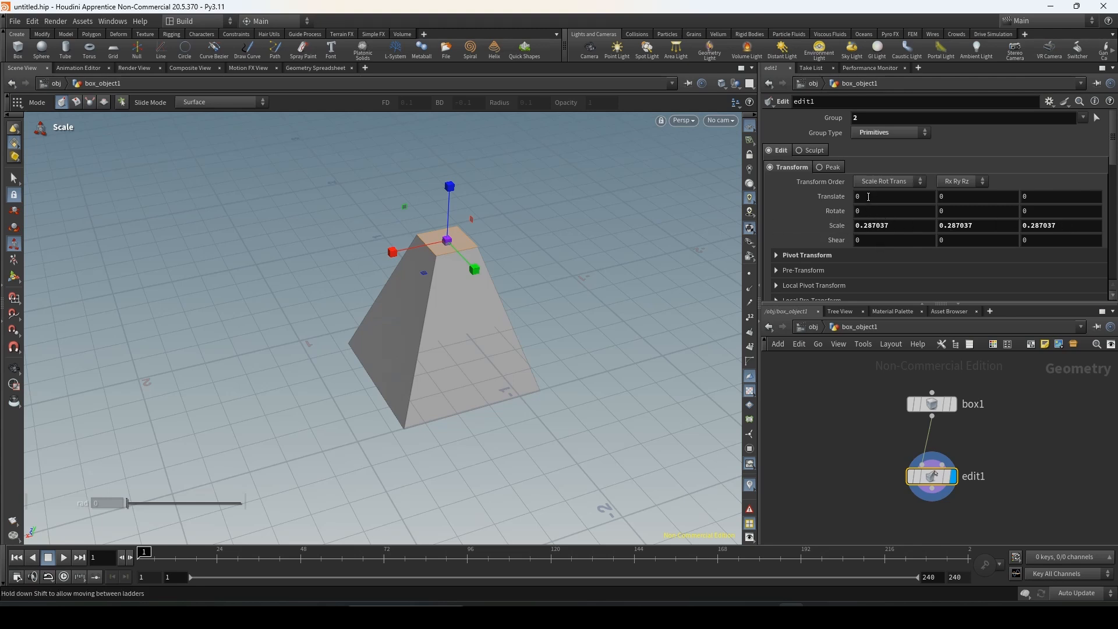
Step: Try translating the top face by 0.1 in X in edit1's parameters, and undo that change
middle_drag(870, 226, 883, 202)
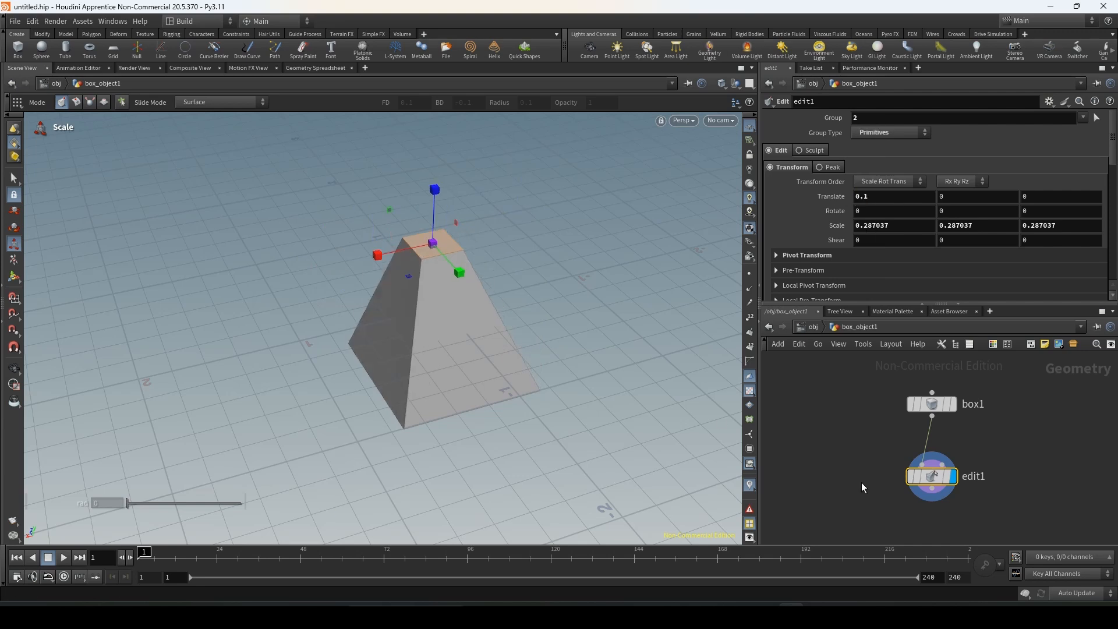
mouse_move(933, 479)
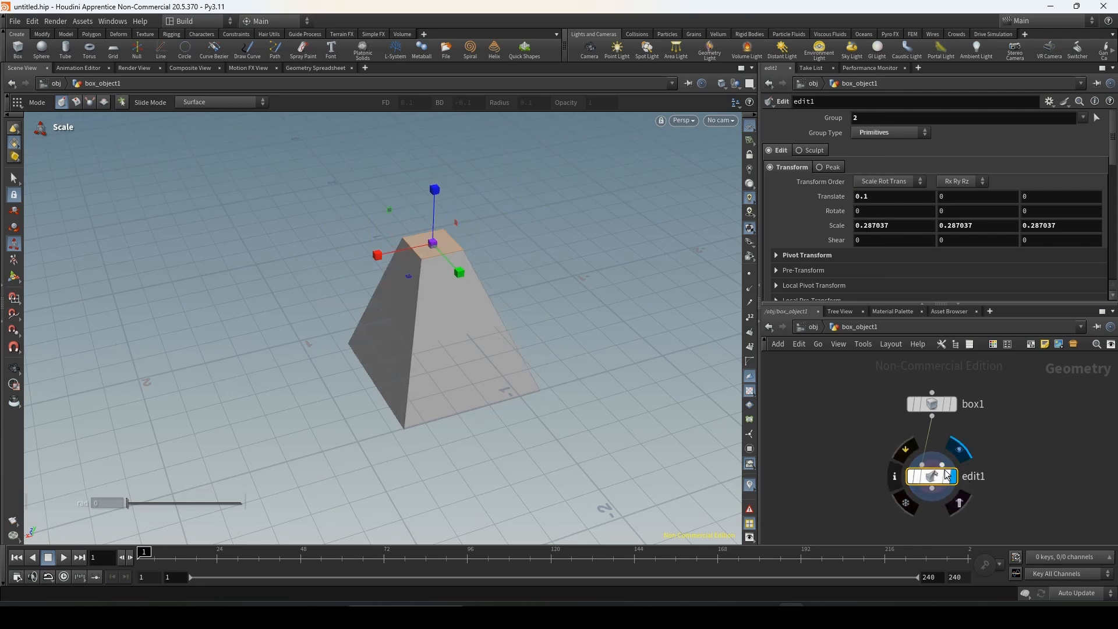
key(ctrl+z)
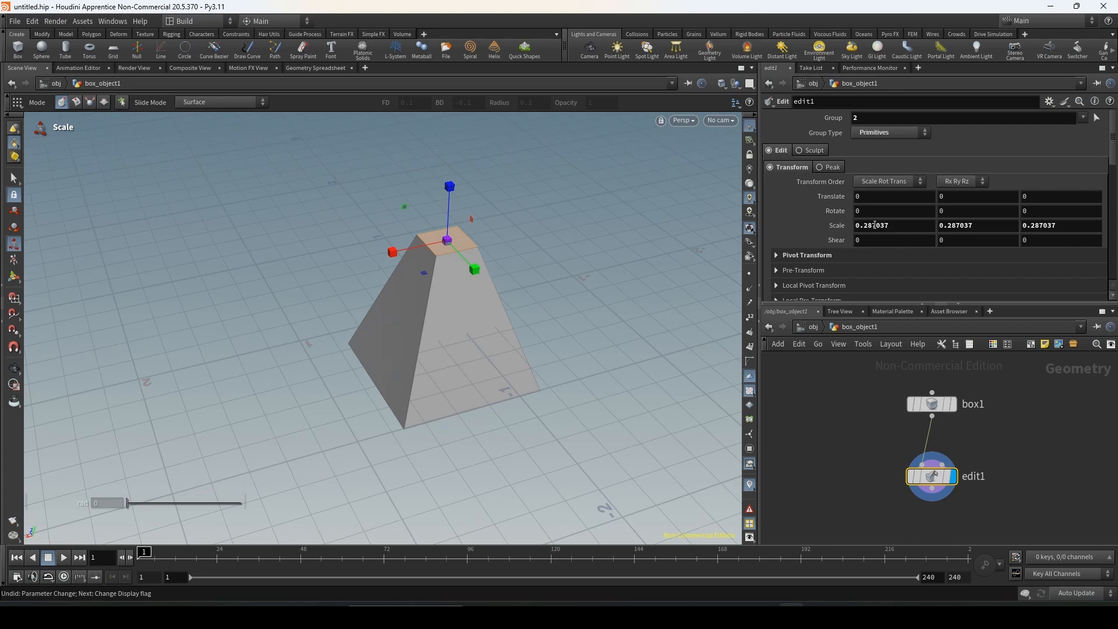
Step: Scale the top face down uniformly to about 0.27 in the viewport
mouse_move(896, 223)
middle_down()
mouse_move(866, 224)
mouse_move(898, 223)
middle_up()
drag(447, 239, 471, 241)
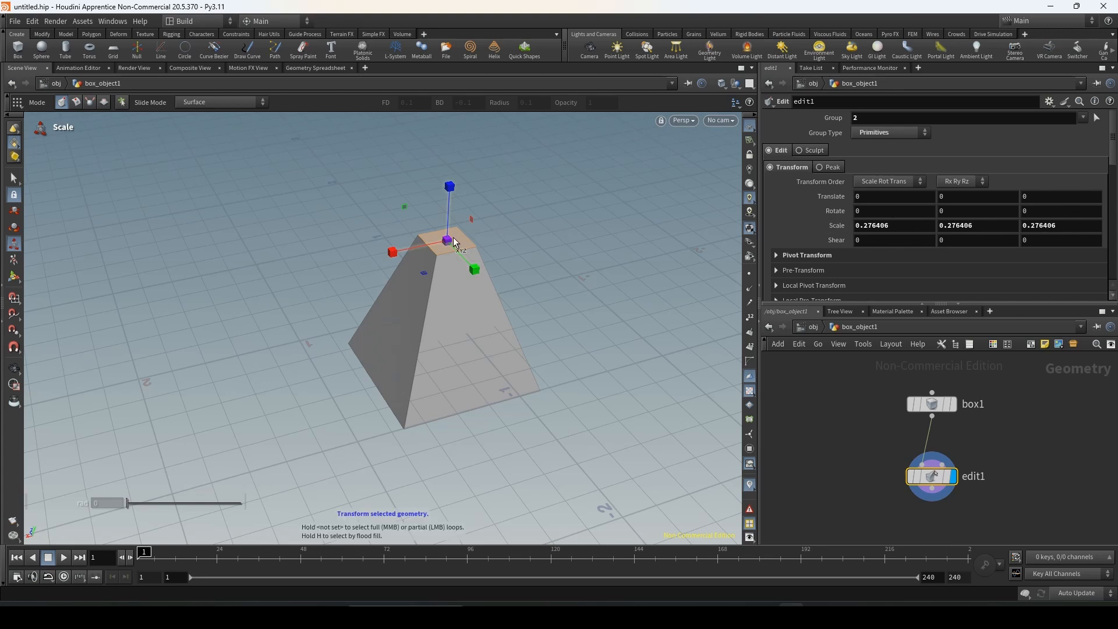
drag(451, 241, 455, 242)
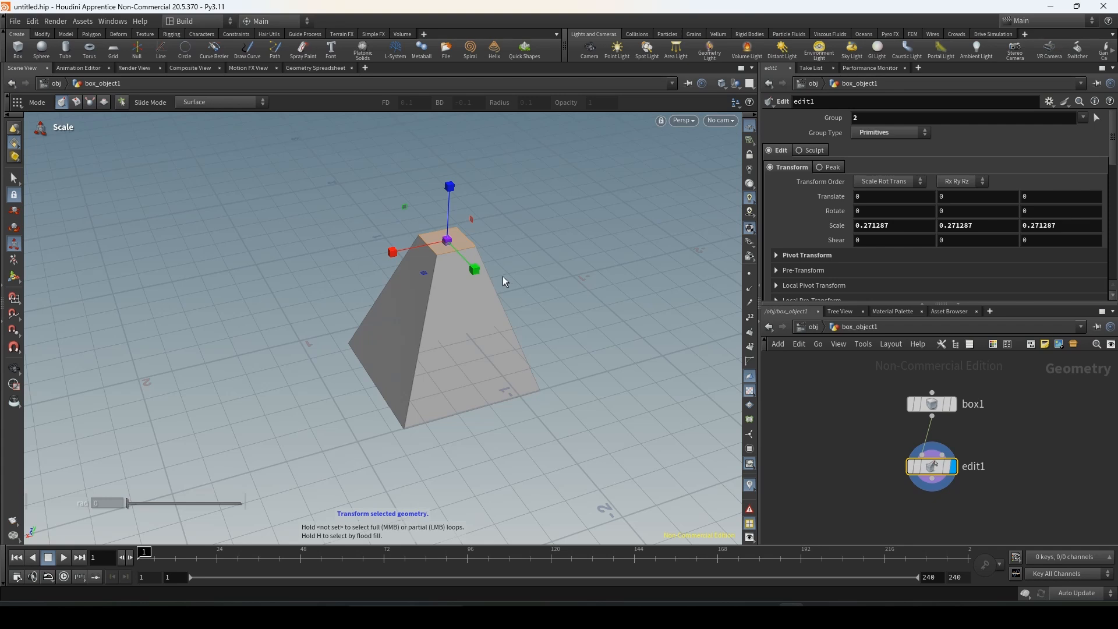
Step: PolyExtrude the top face with a distance of 0.646 and an inset of -0.182
key(Tab)
text(poly)
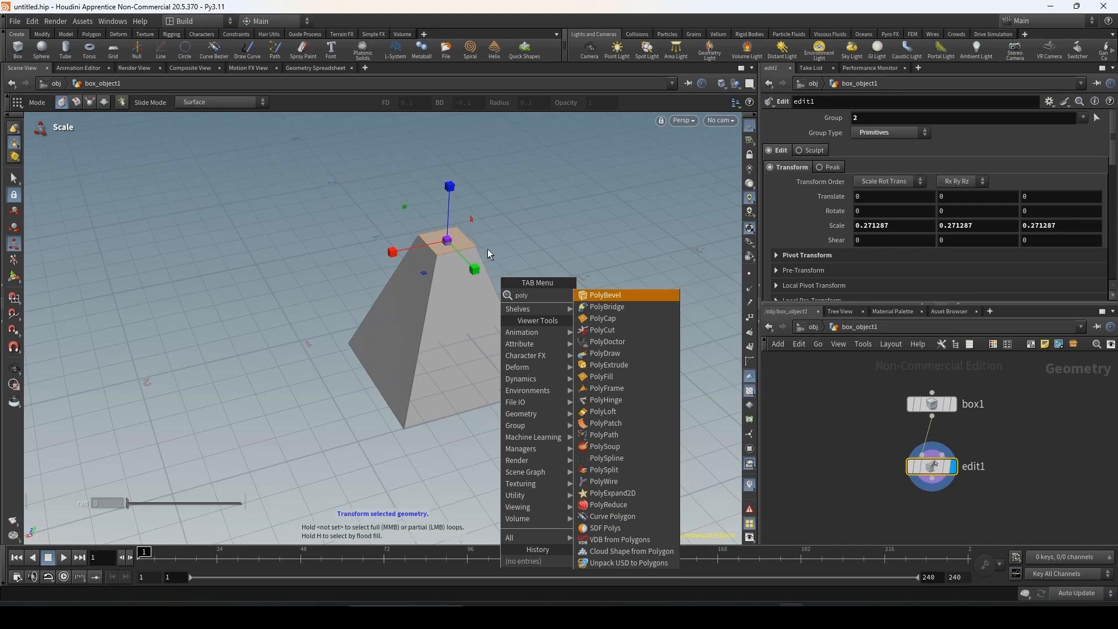
click(609, 366)
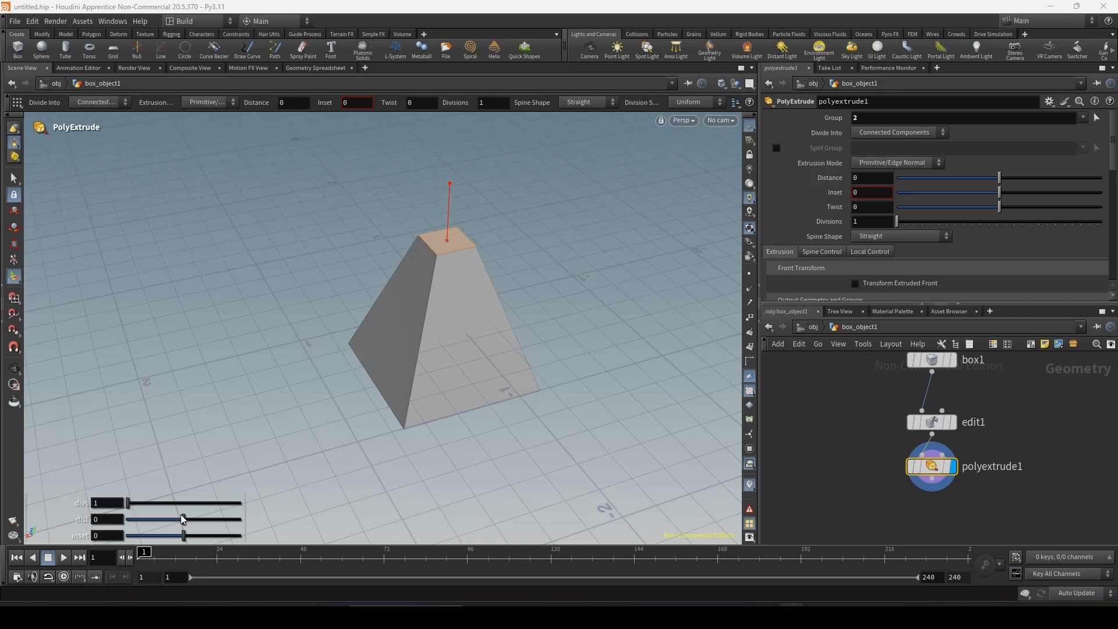
mouse_move(185, 523)
mouse_down()
mouse_move(216, 526)
mouse_move(196, 527)
mouse_up()
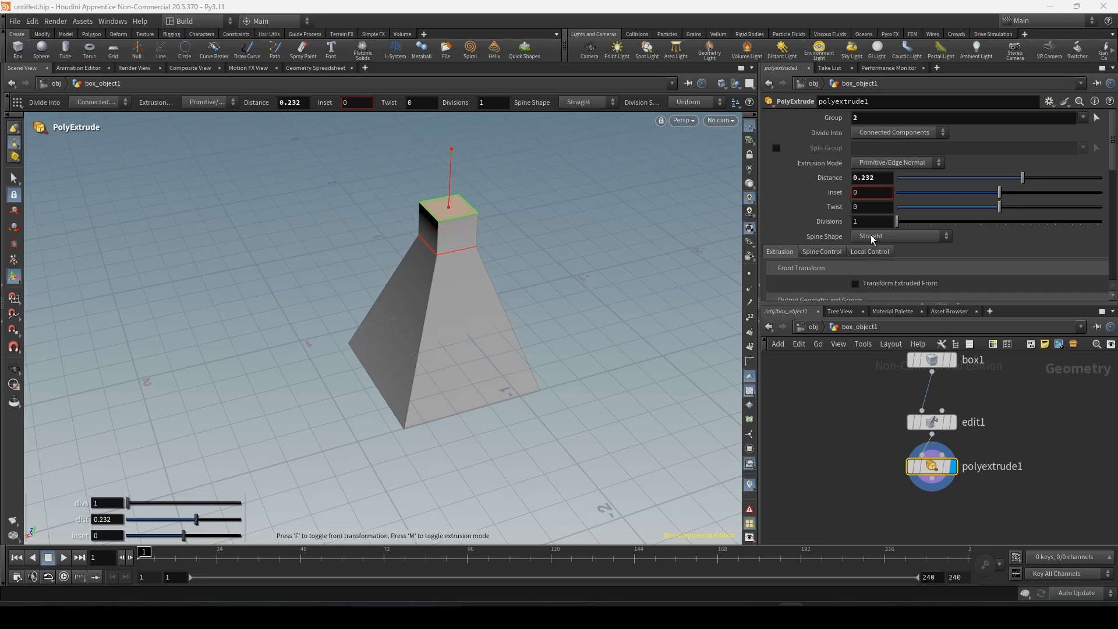
drag(1023, 178, 1055, 179)
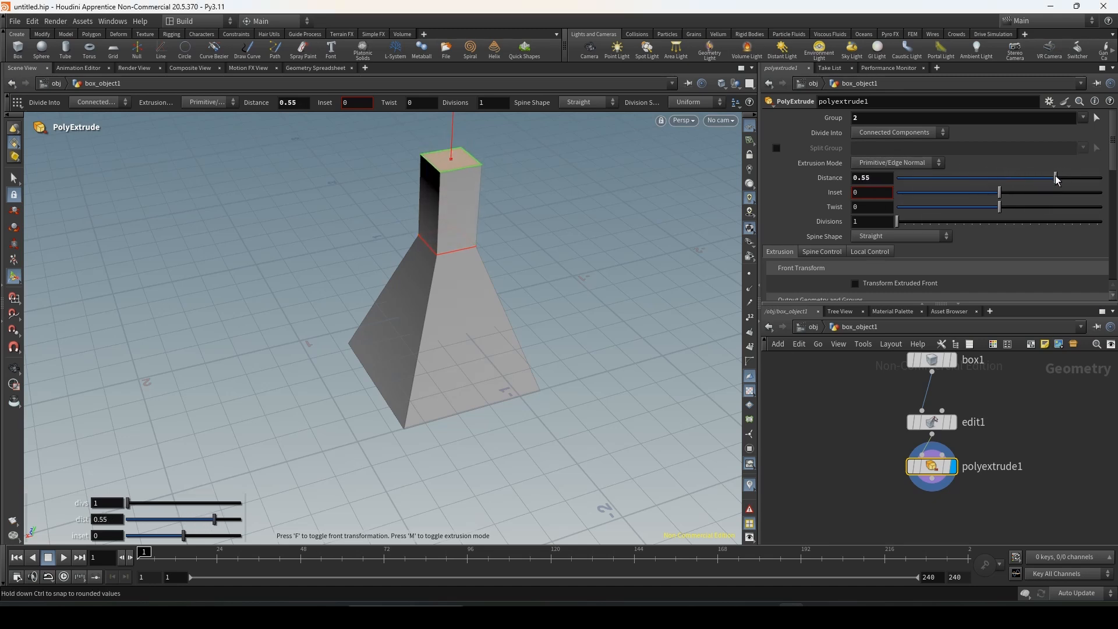
drag(216, 527, 175, 539)
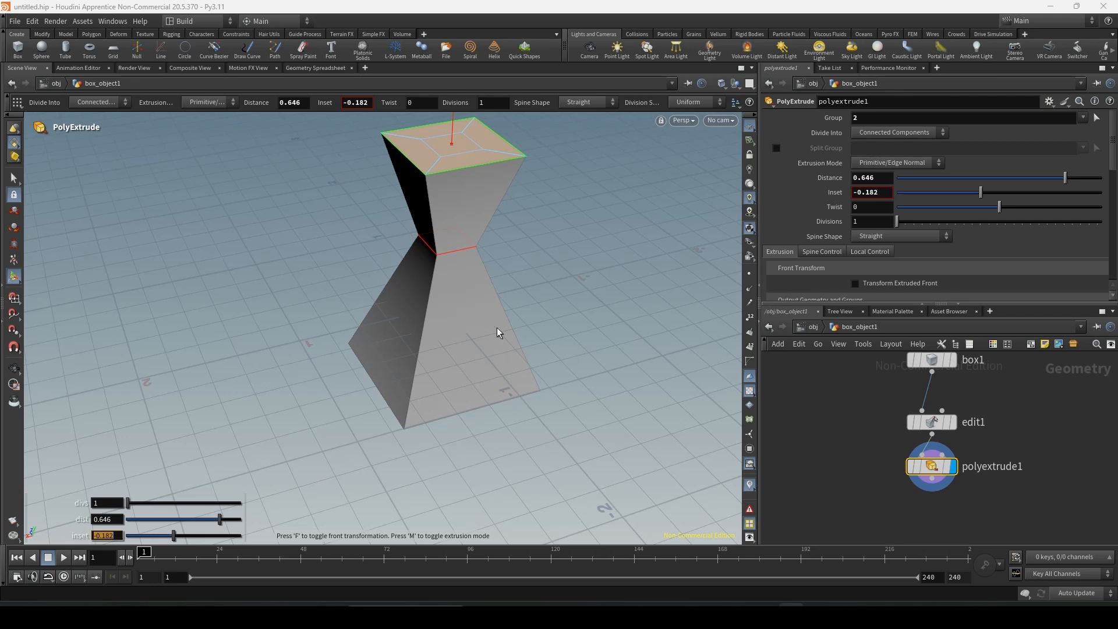
Step: Select the new top face and PolyExtrude it with a distance of 0.248 and an inset of 0.157
key(s)
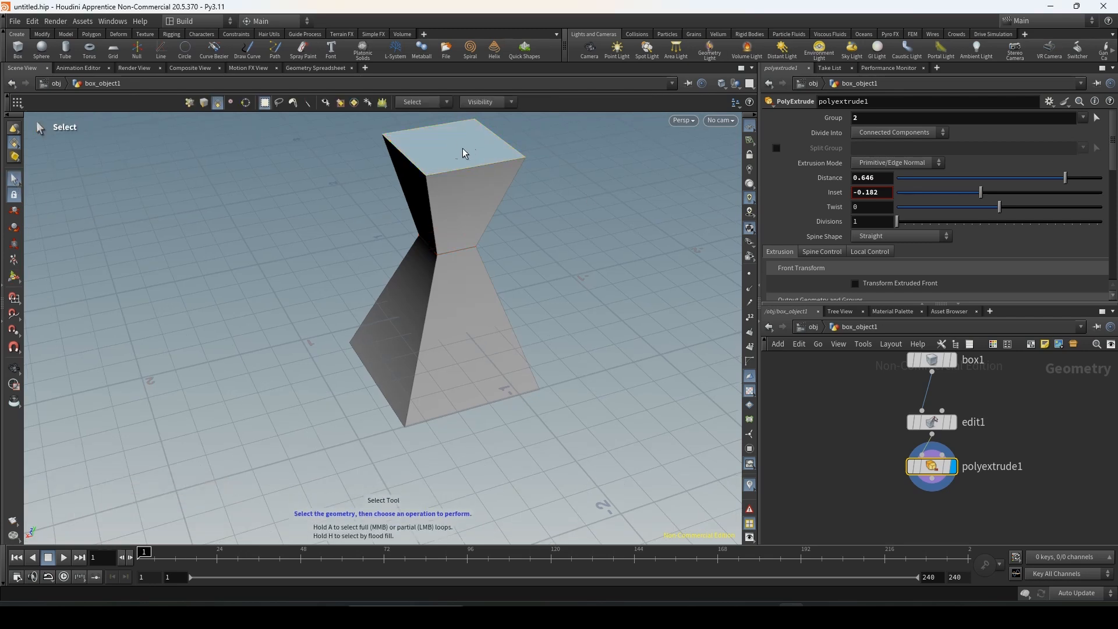
key(Tab)
text(poly)
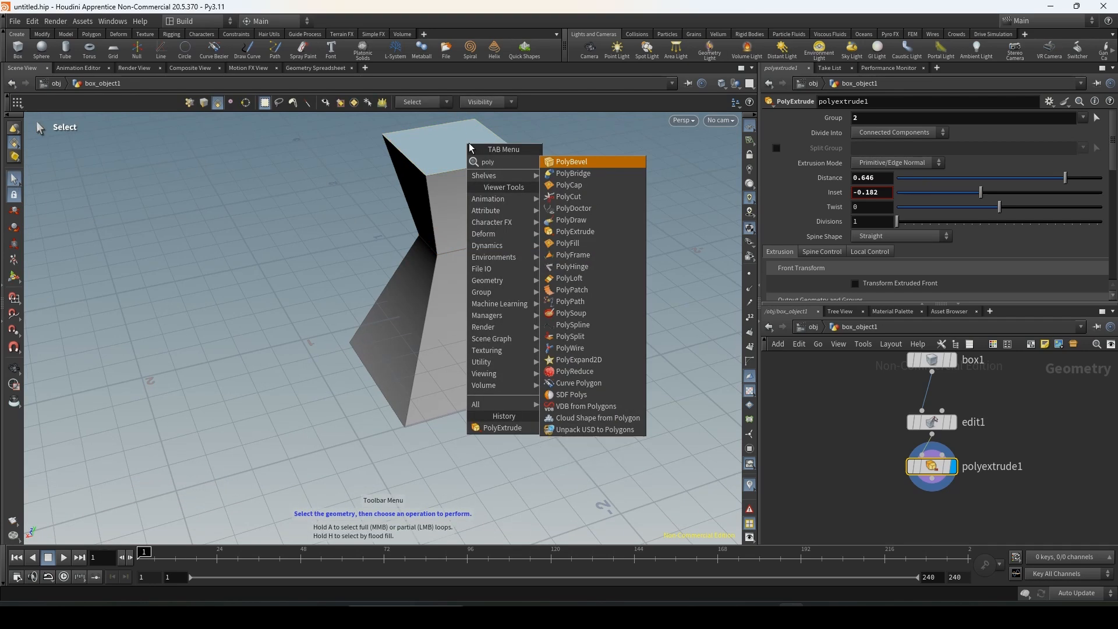
click(594, 232)
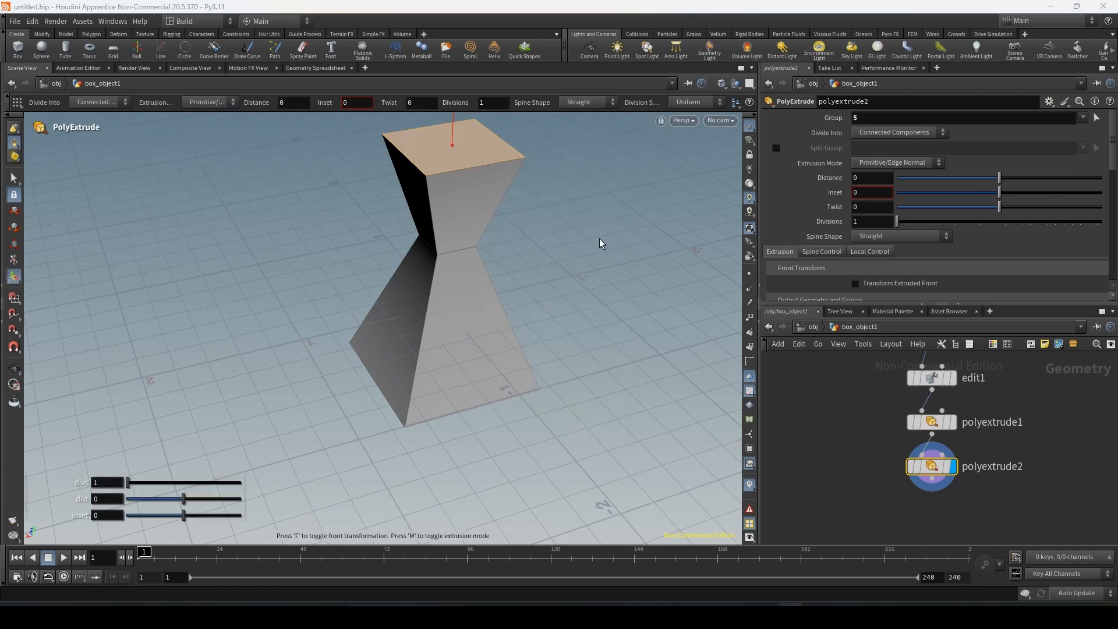
scroll(314, 395, down, 1)
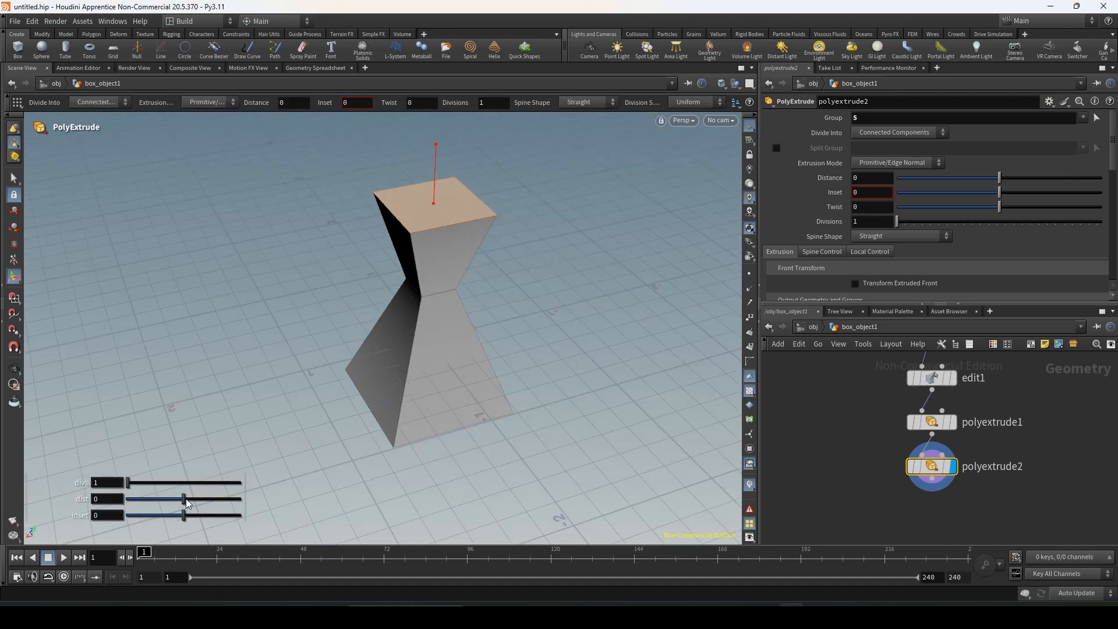
drag(434, 143, 457, 129)
mouse_move(1023, 179)
mouse_down()
mouse_move(1034, 180)
mouse_move(995, 192)
mouse_move(1015, 188)
mouse_up()
scroll(494, 188, up, 2)
alt+drag(494, 188, 539, 160)
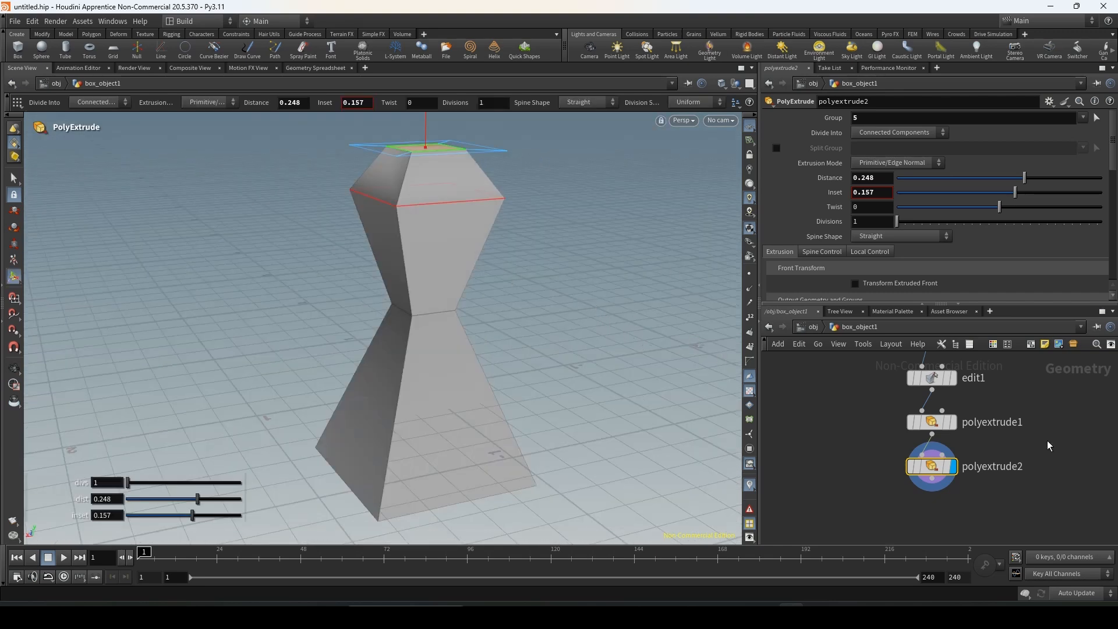
Step: Return to the Select tool and display the results of box1, edit1, polyextrude1 and polyextrude2 in turn
key(h)
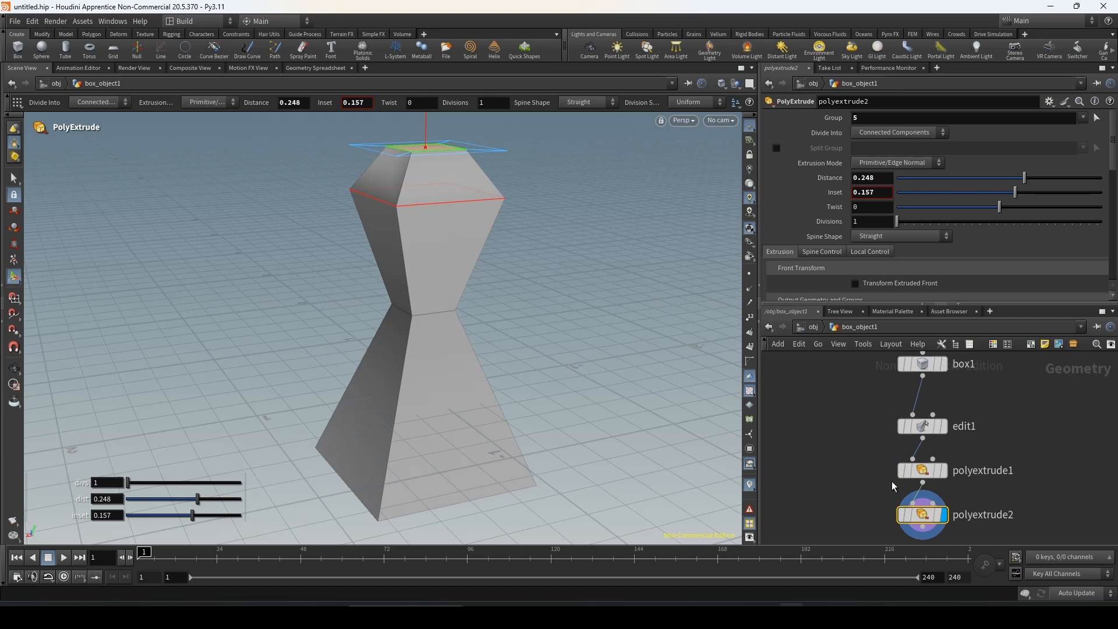
key(s)
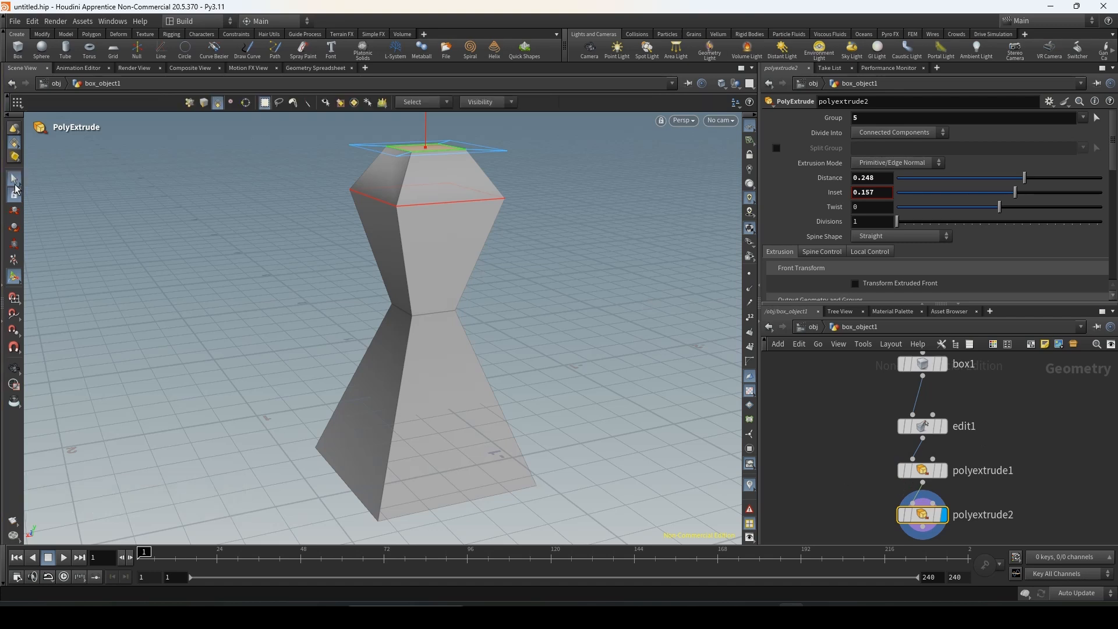
key(h)
mouse_move(926, 397)
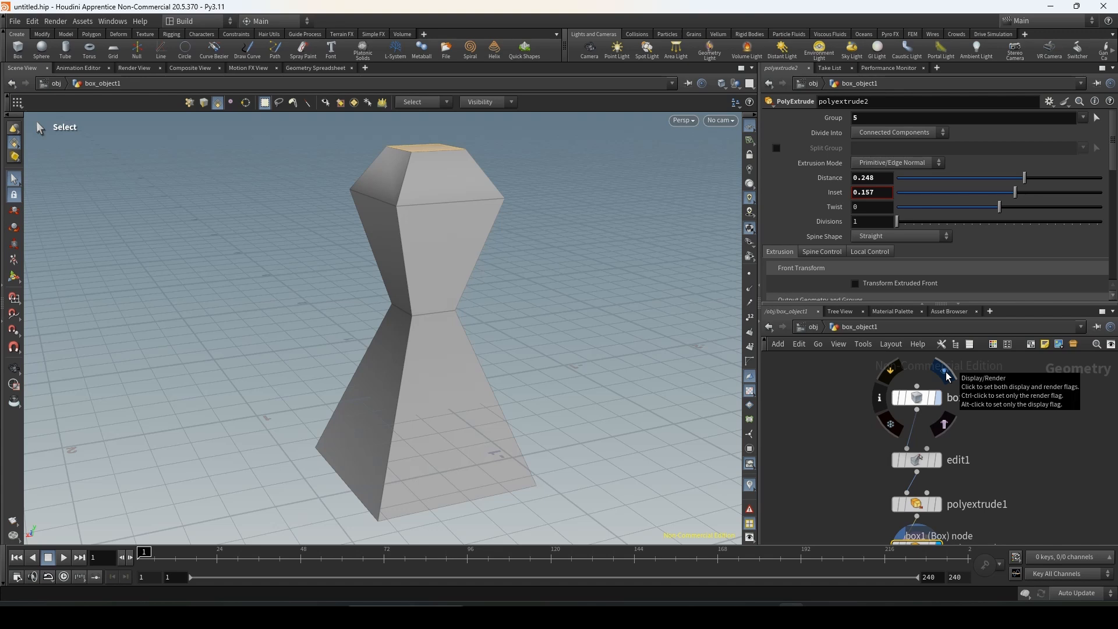
click(948, 378)
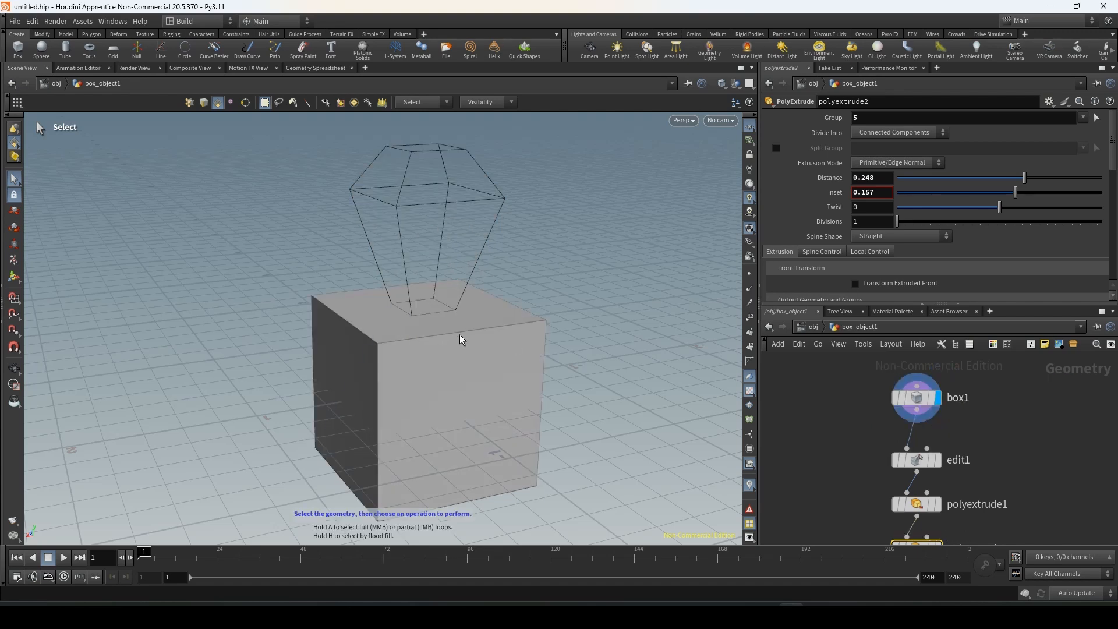
mouse_move(925, 460)
click(946, 444)
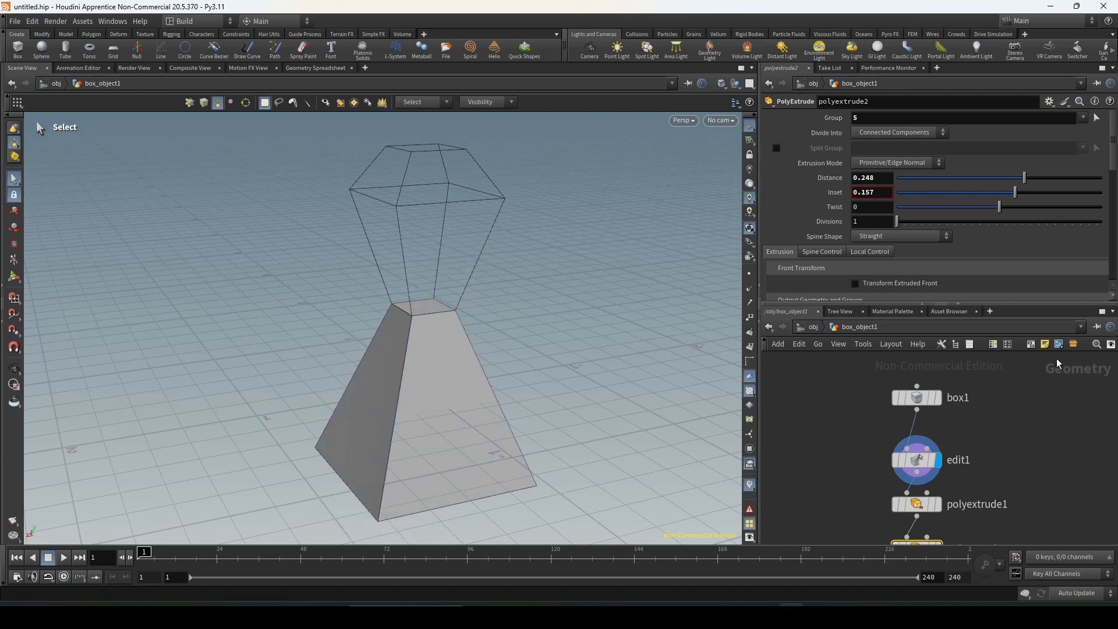
middle_drag(1061, 449, 1064, 393)
mouse_move(921, 446)
click(944, 426)
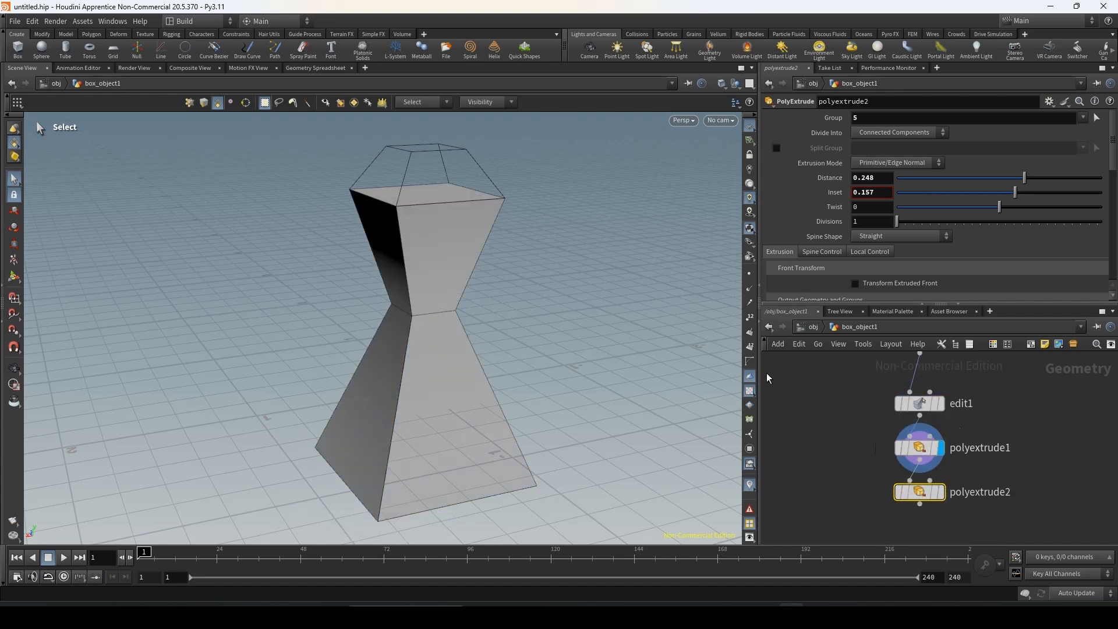
click(951, 478)
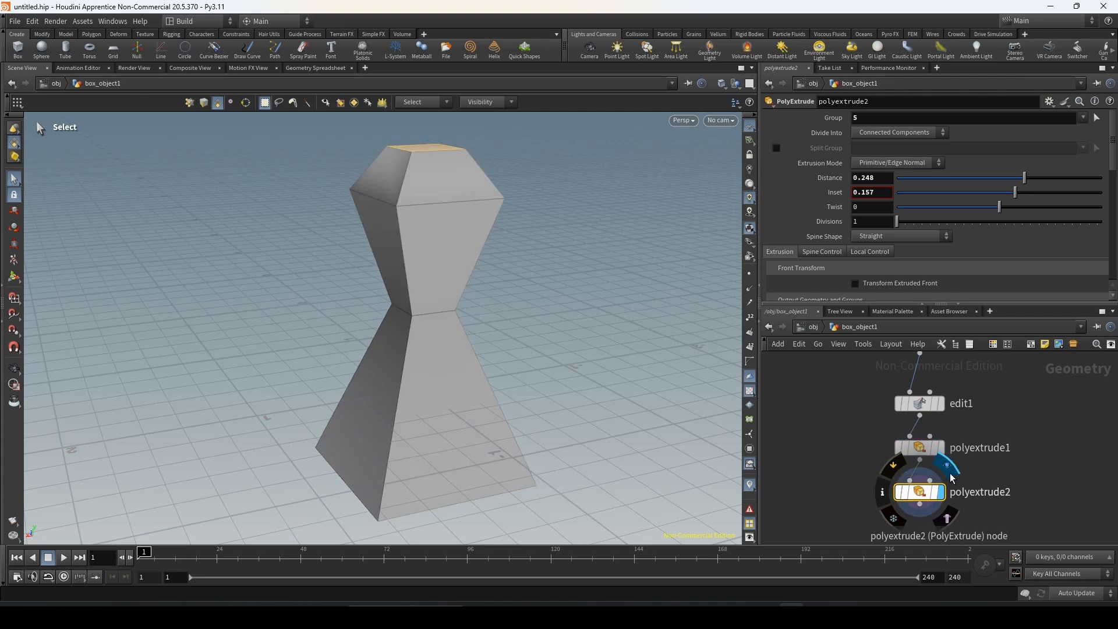
Step: Review the node chain again by displaying box1, edit1 and finally polyextrude2
key(h)
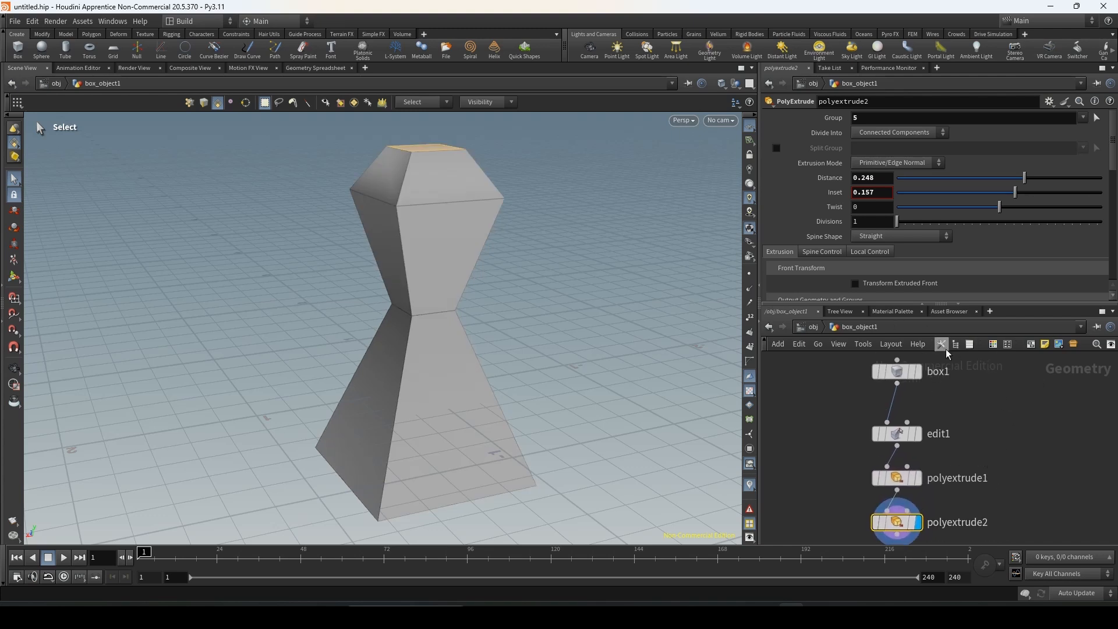
mouse_move(934, 489)
mouse_move(898, 442)
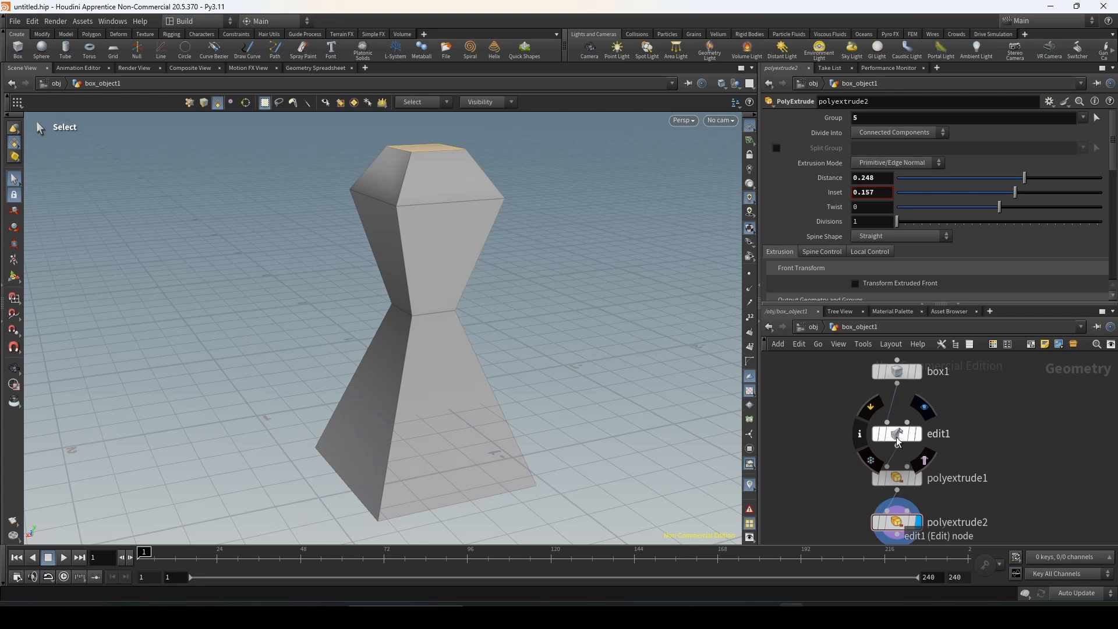
middle_drag(897, 441, 903, 406)
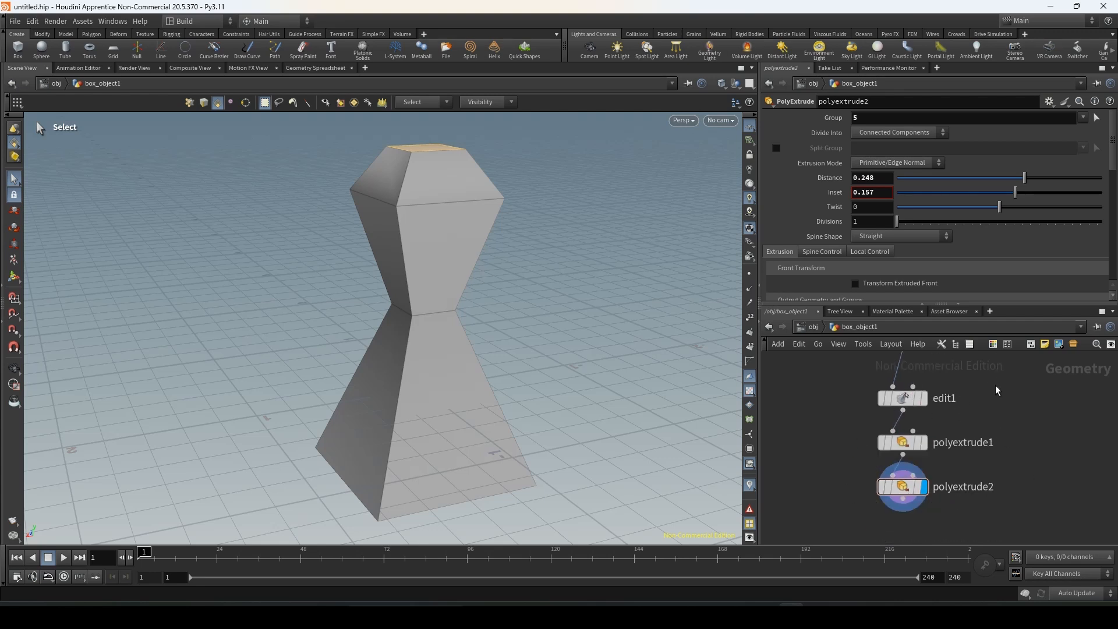
middle_drag(994, 385, 991, 437)
click(924, 377)
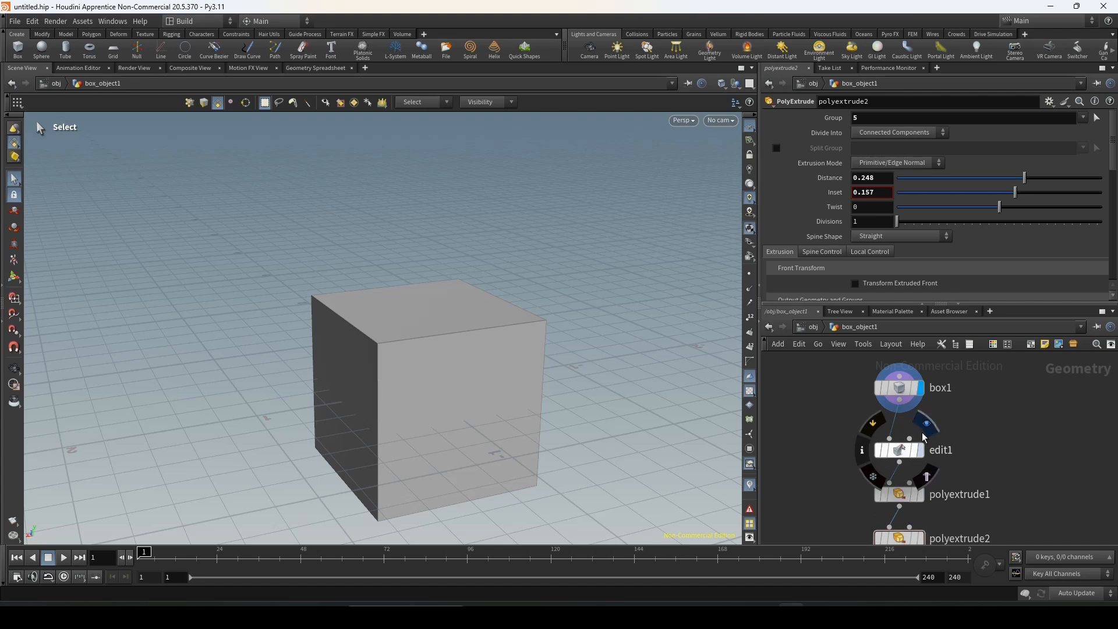
click(925, 434)
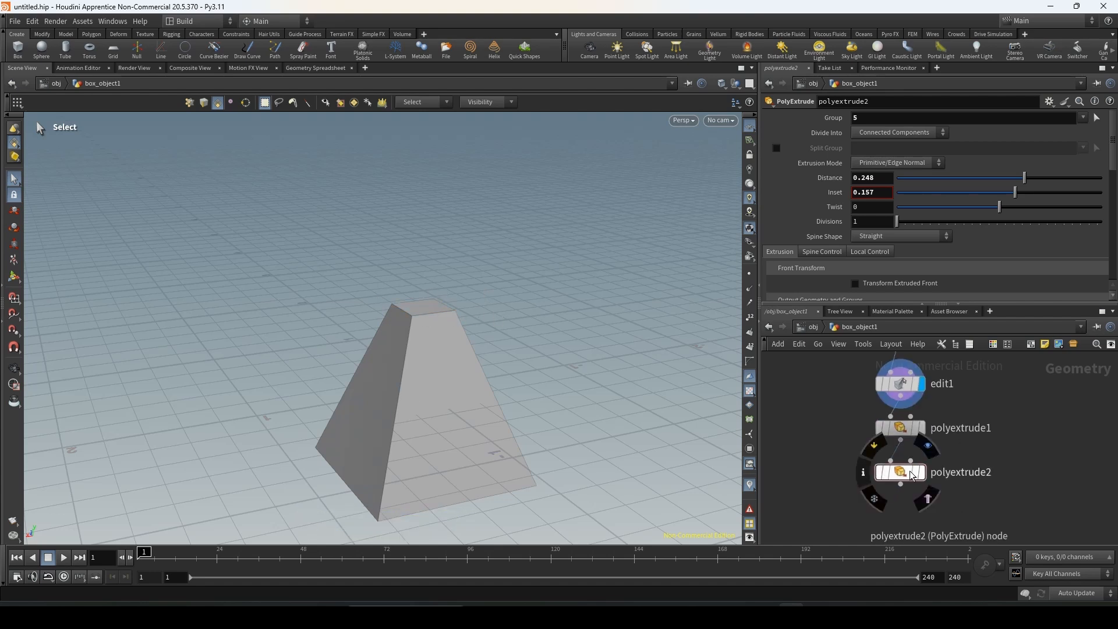
click(925, 461)
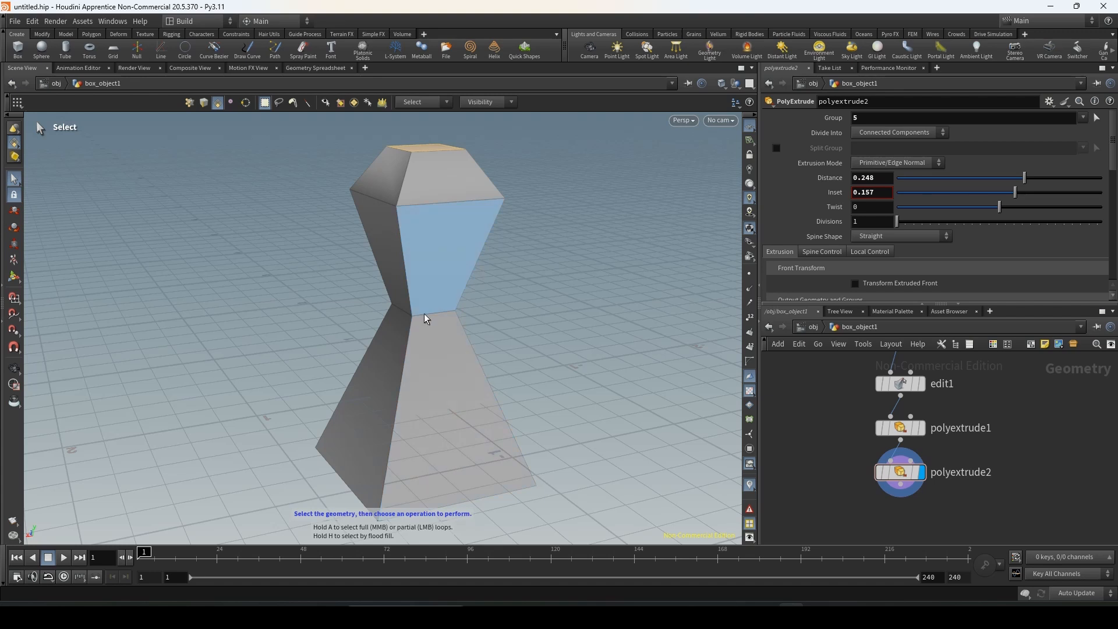
Step: Set the X scale of edit1 to 0.471287 with polyextrude2 displayed, and switch the display to polyextrude1
click(900, 384)
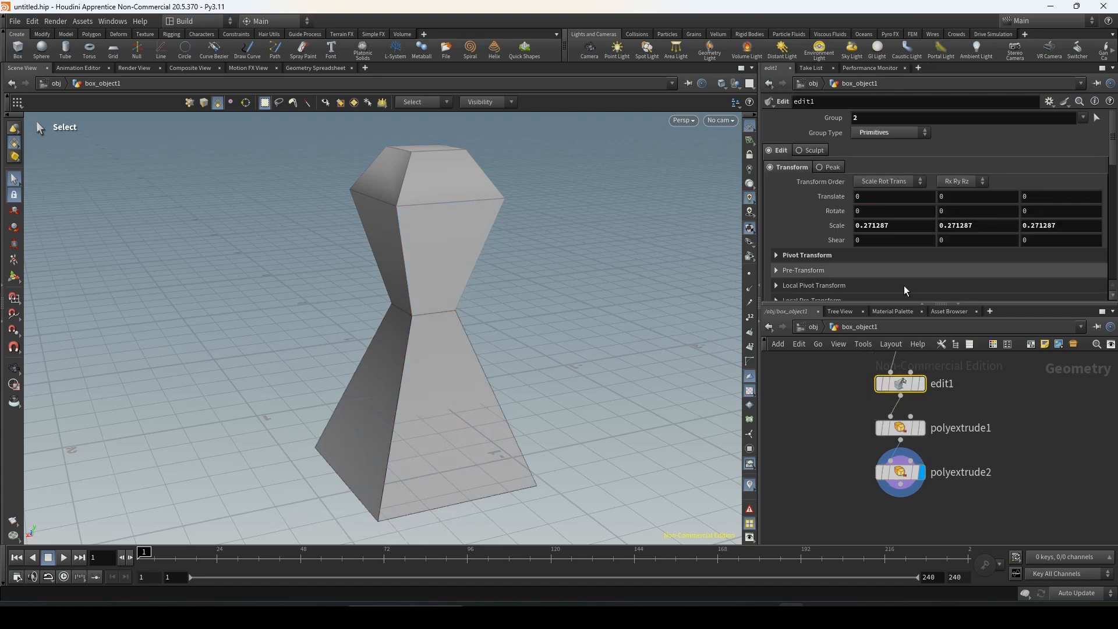
middle_drag(865, 226, 881, 226)
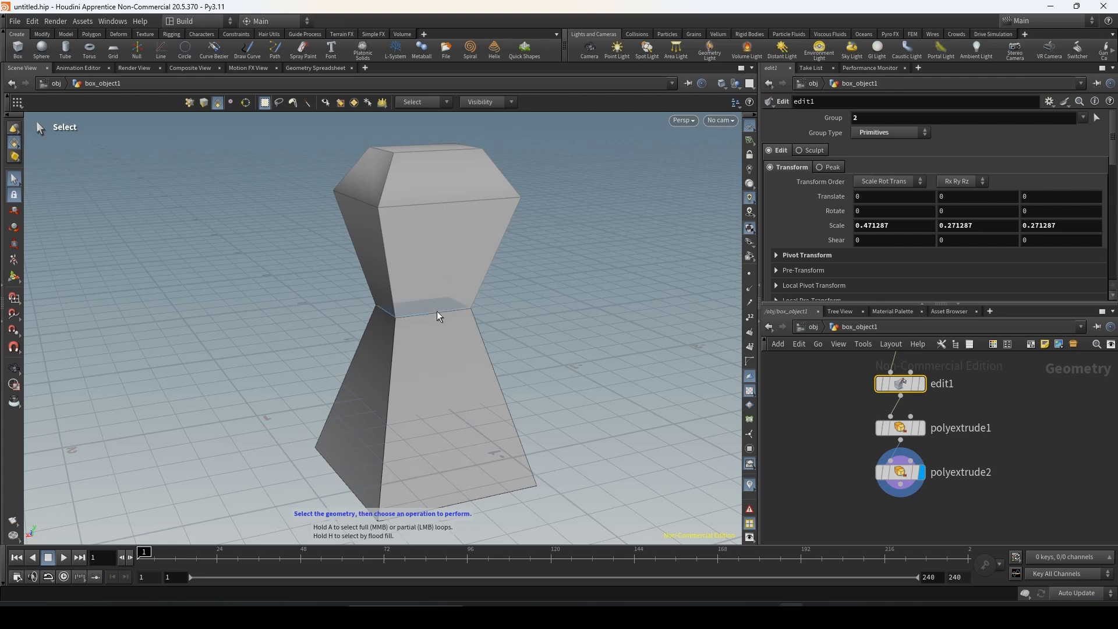
click(930, 439)
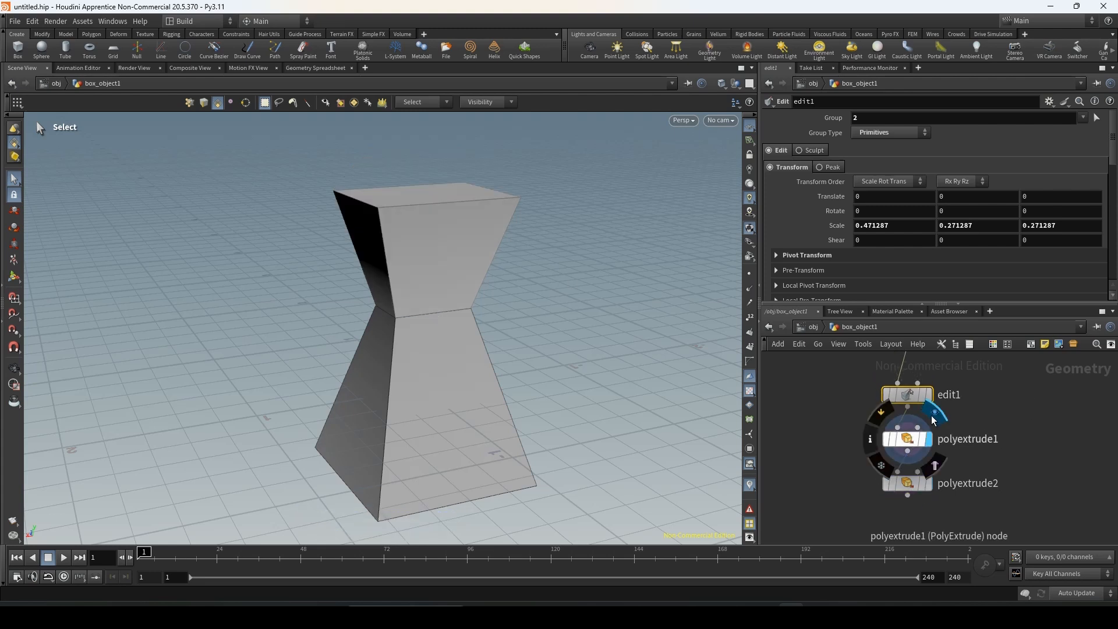
Step: Display the results of edit1, polyextrude1 and polyextrude2 in turn
click(935, 368)
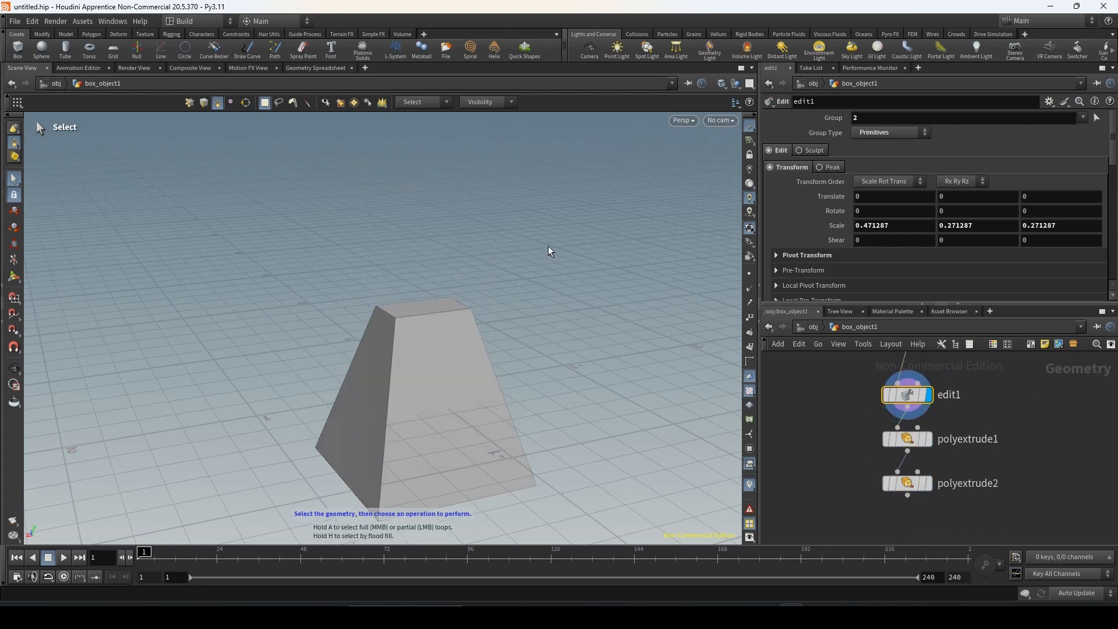
click(939, 422)
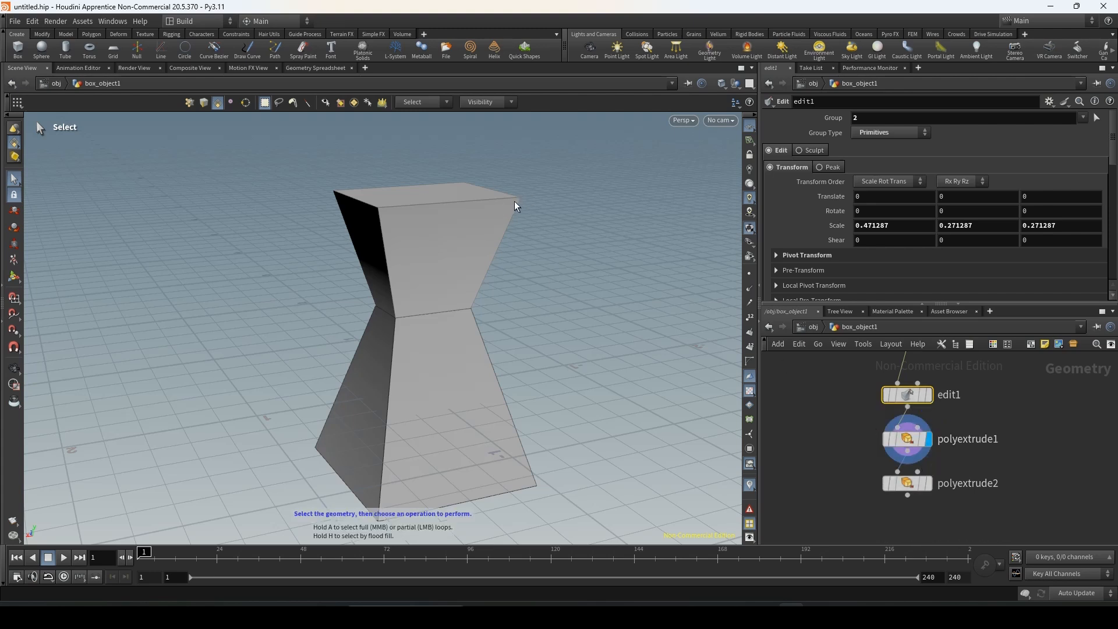
click(929, 482)
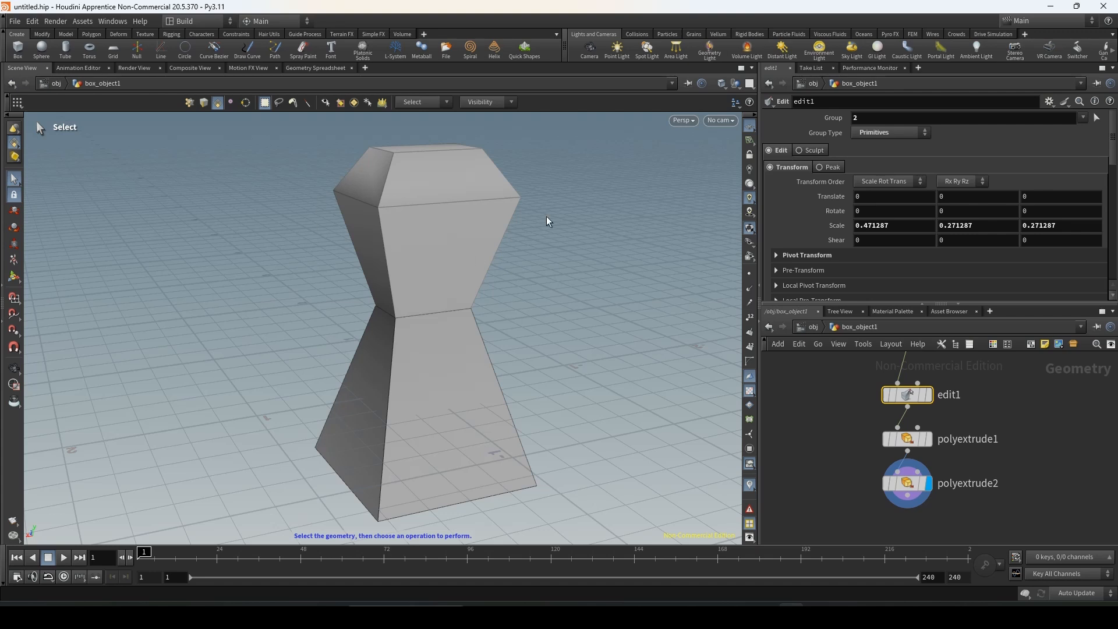
Step: Set the distance of polyextrude1 to 0.476 while displaying the result of polyextrude2
click(932, 443)
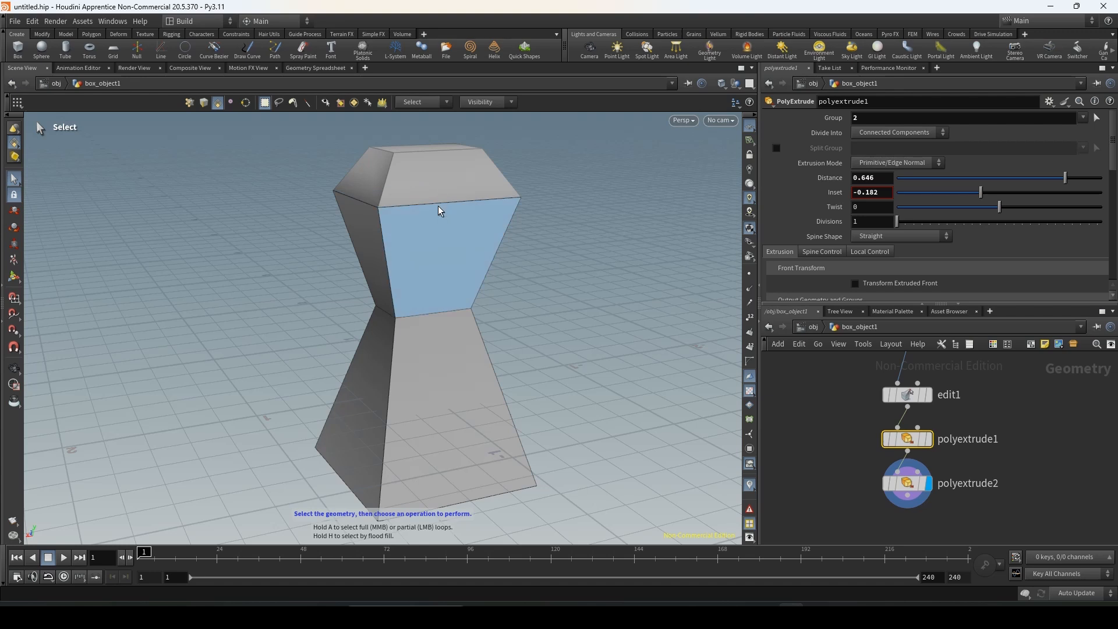
click(928, 395)
click(938, 418)
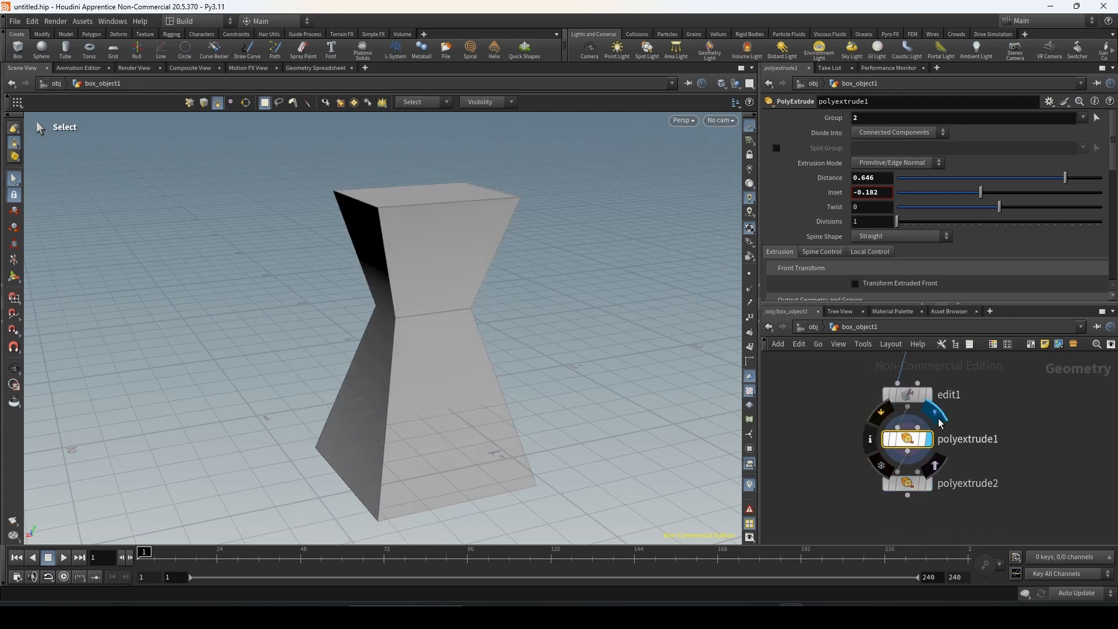
mouse_move(916, 489)
click(934, 457)
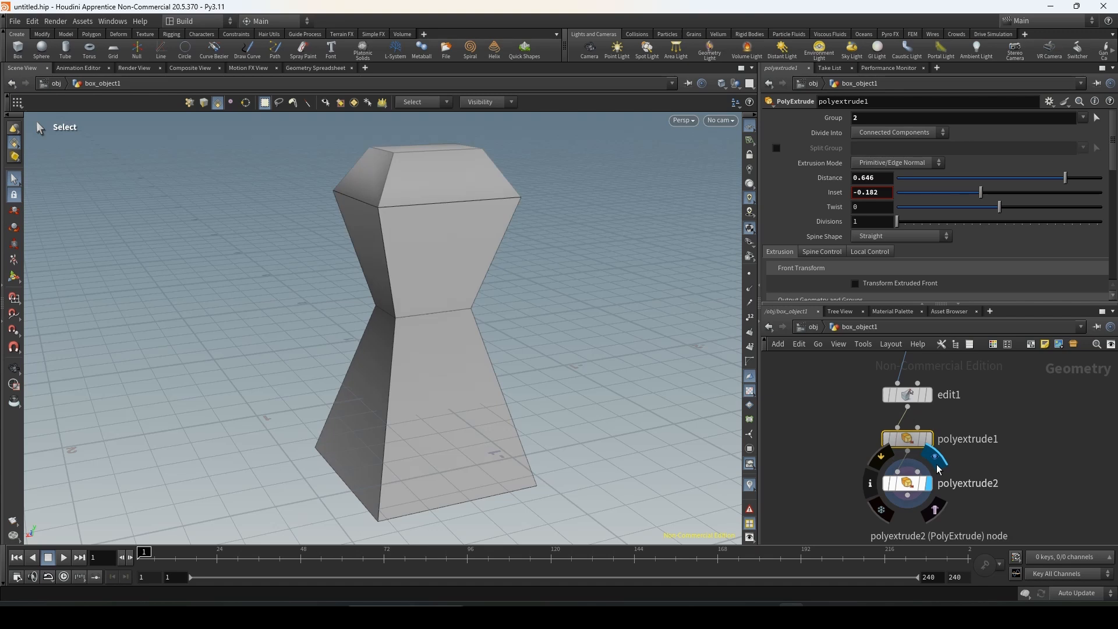
mouse_move(914, 445)
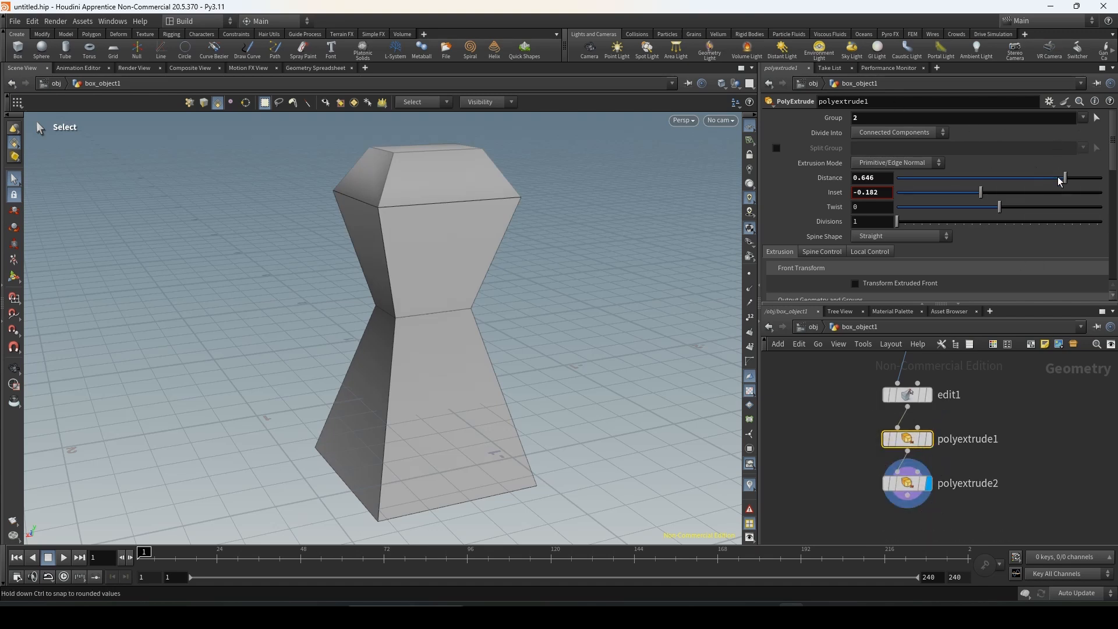
mouse_move(1065, 177)
mouse_down()
mouse_move(1023, 188)
mouse_move(1058, 184)
mouse_move(1028, 191)
mouse_move(1047, 187)
mouse_up()
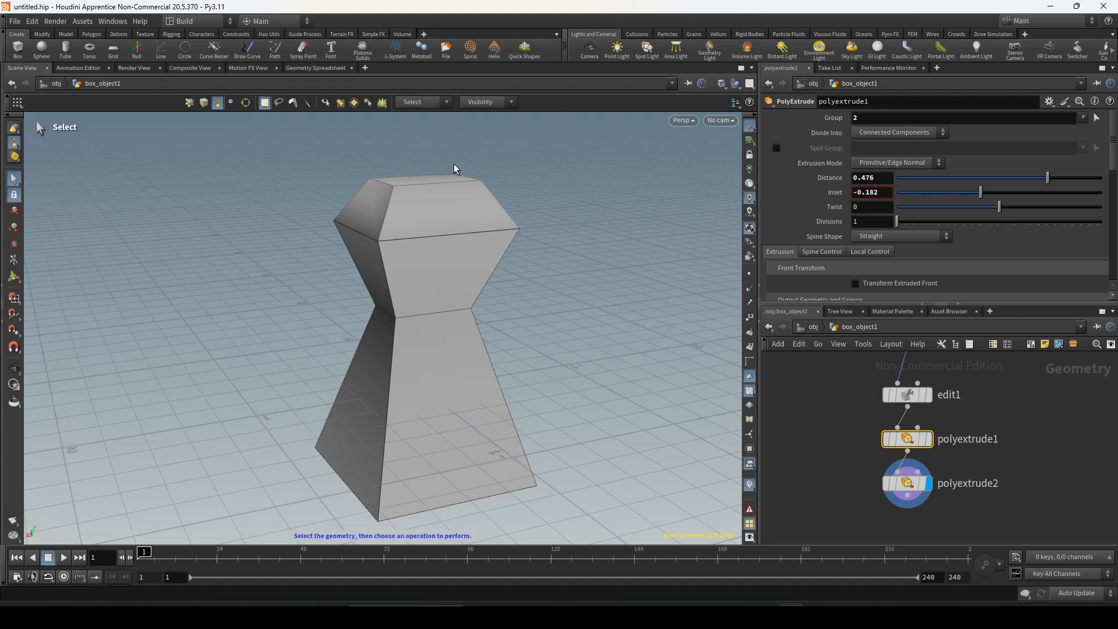
Step: Switch the radial menu set to Poly Modeling and PolyExtrude the column's top face by about 0.449 with 5 divisions
click(278, 22)
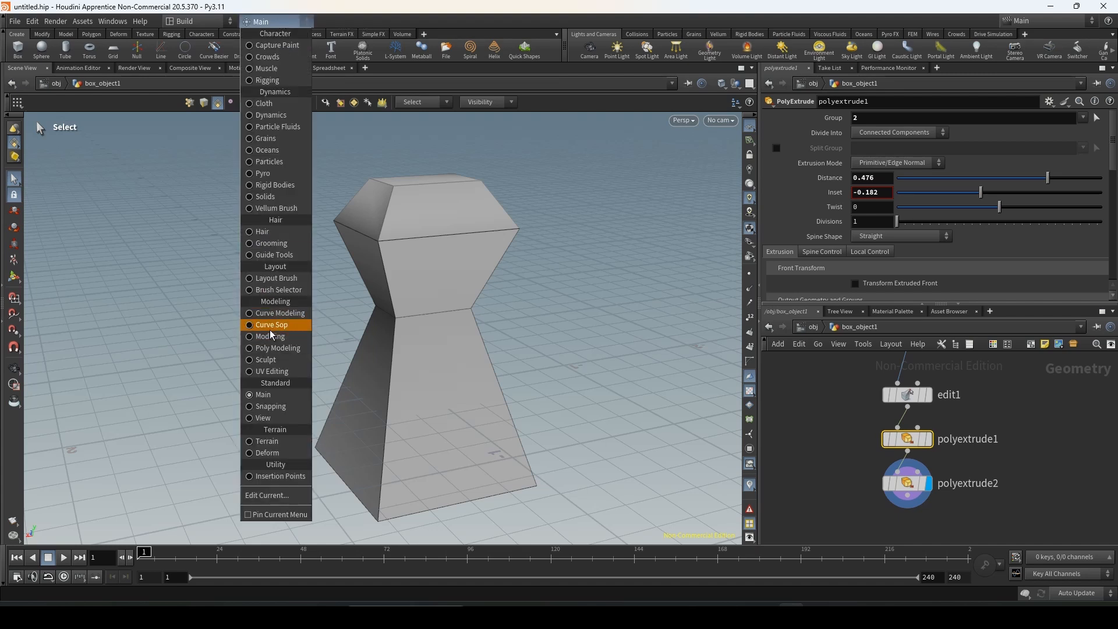
click(277, 347)
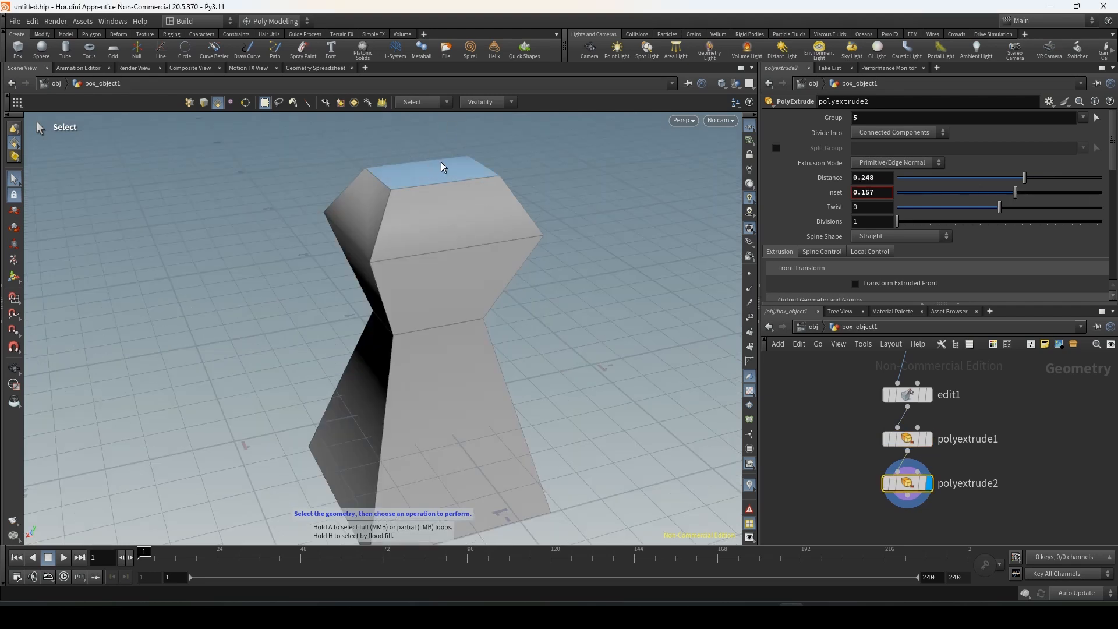
alt+drag(439, 164, 466, 228)
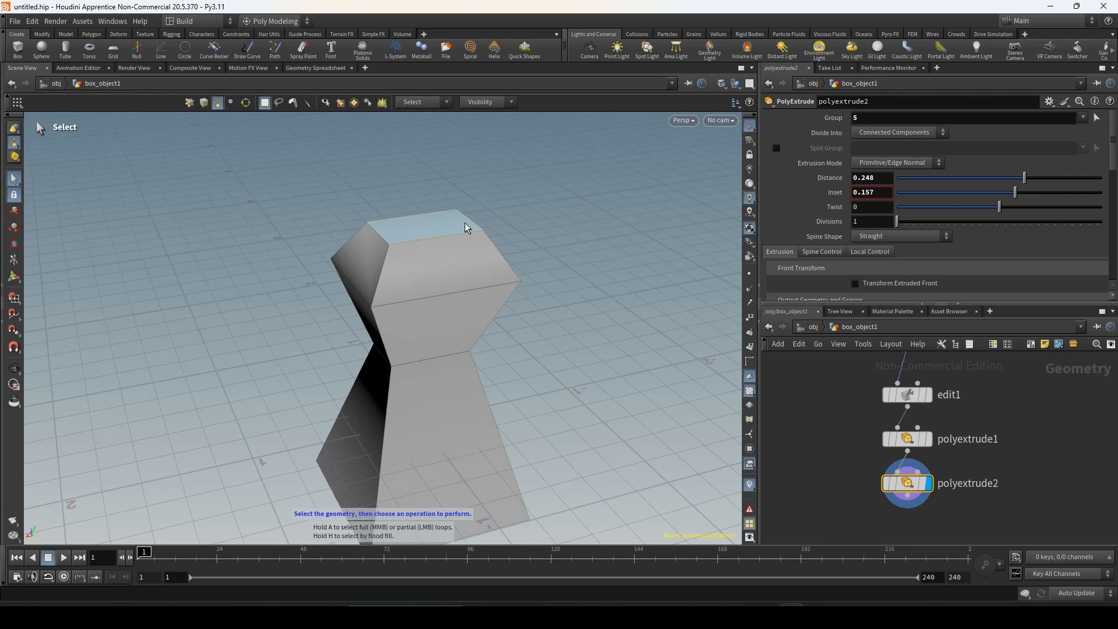
click(465, 222)
key(c)
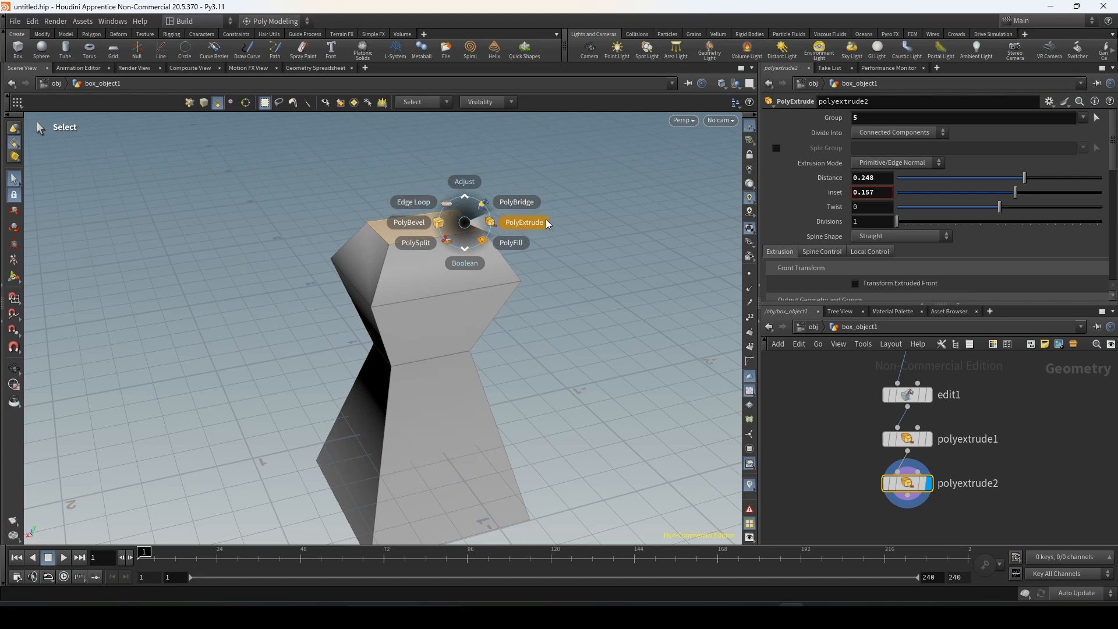
click(473, 263)
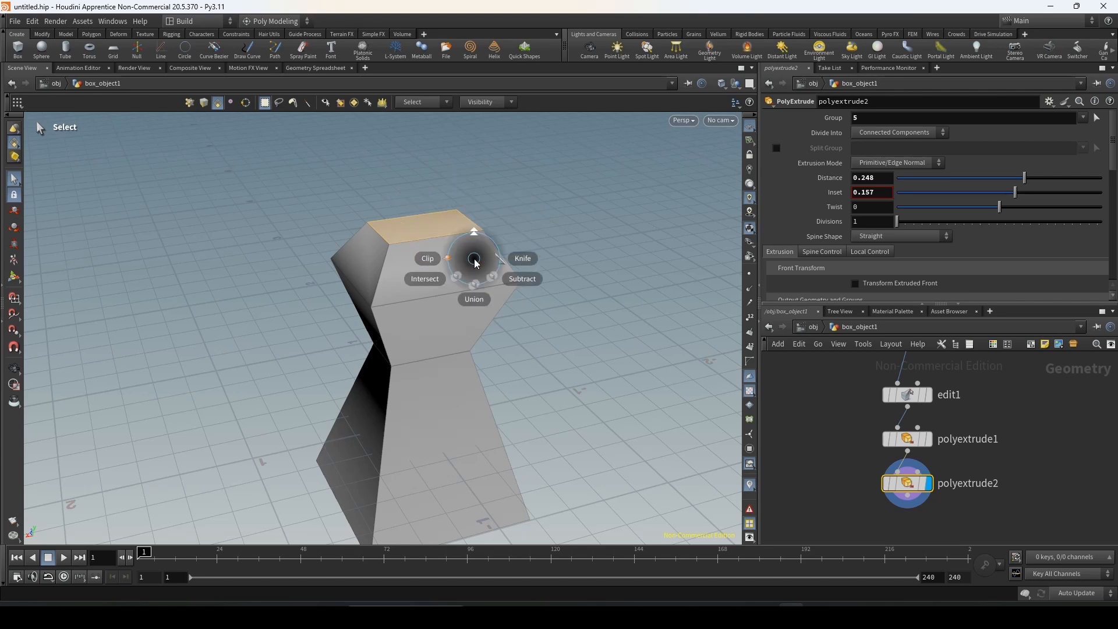
click(477, 234)
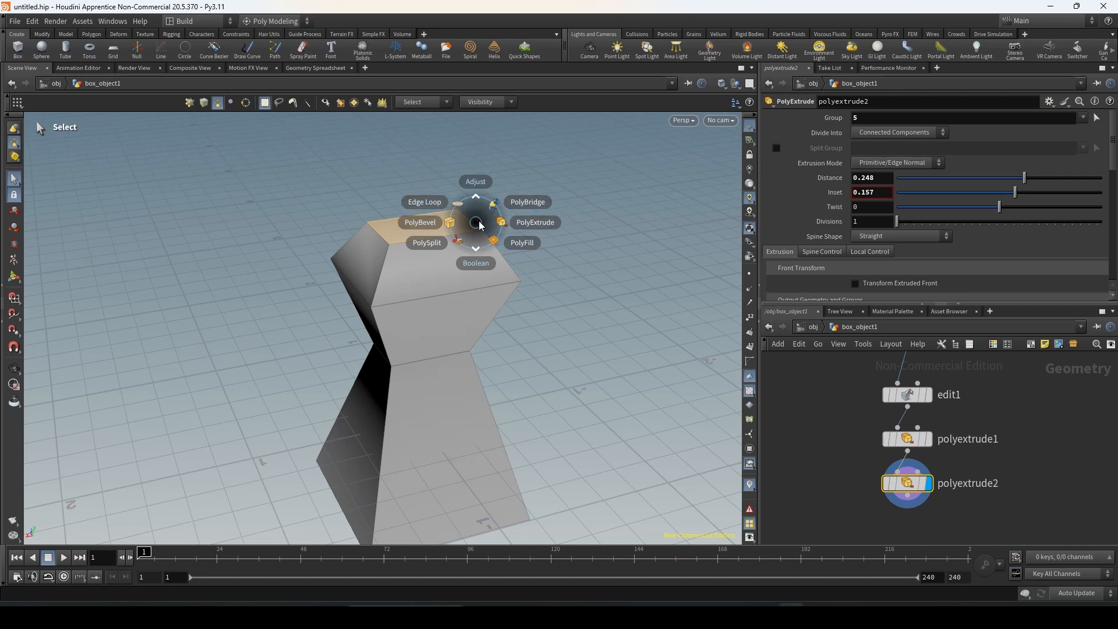
click(514, 221)
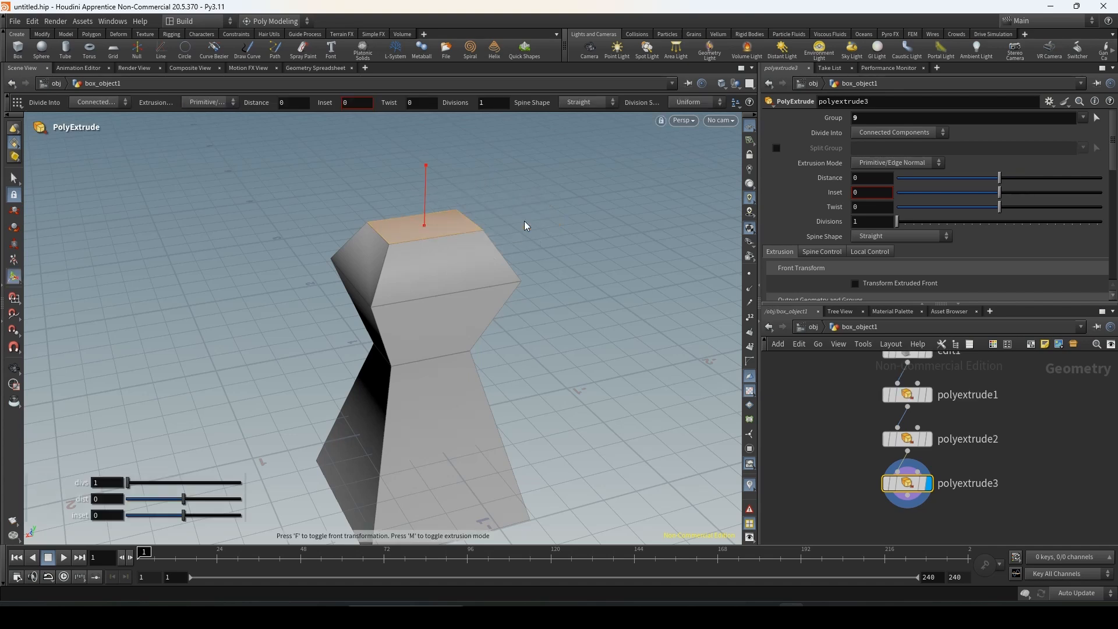
drag(425, 181, 446, 92)
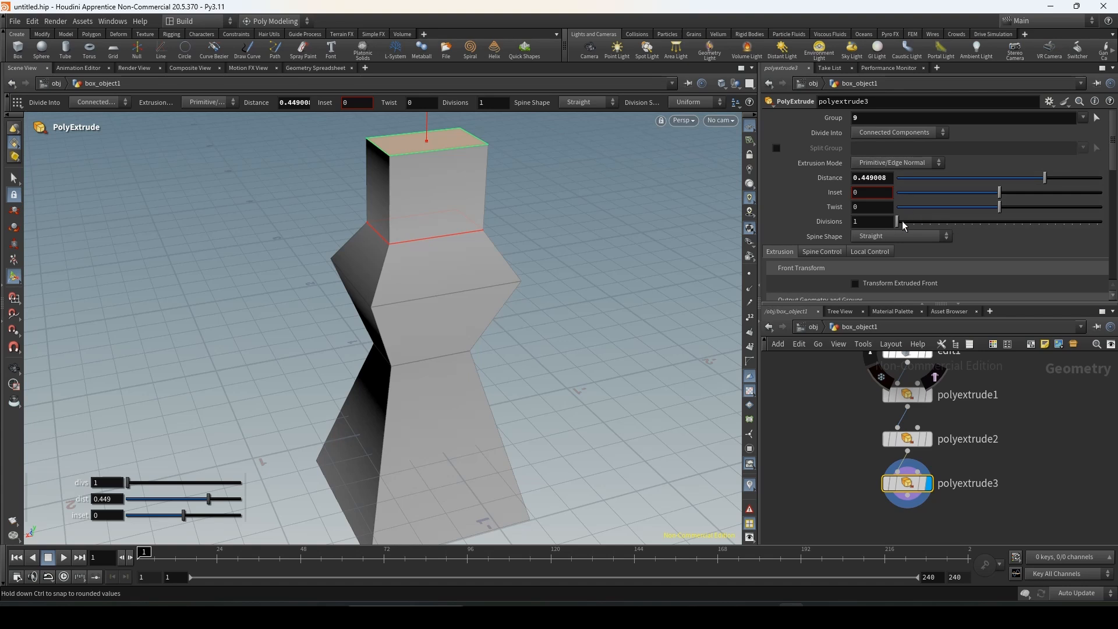
drag(900, 226, 916, 227)
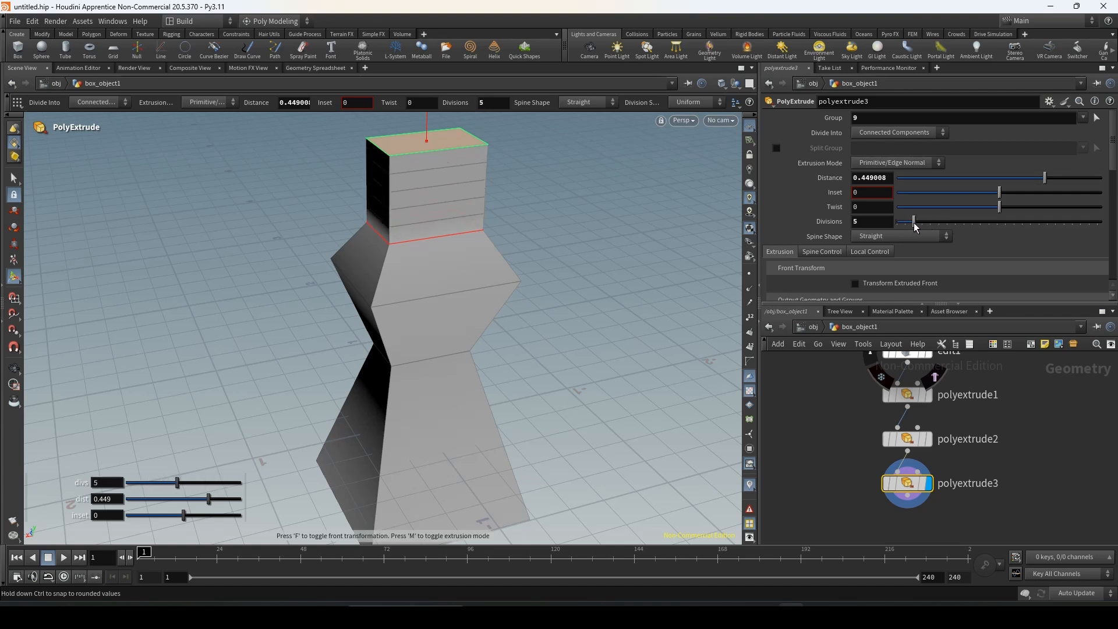
Step: Select the first and fourth segment faces from the top on one side and PolyExtrude them into arms with a distance of about 1.96
alt+drag(396, 207, 432, 204)
key(s)
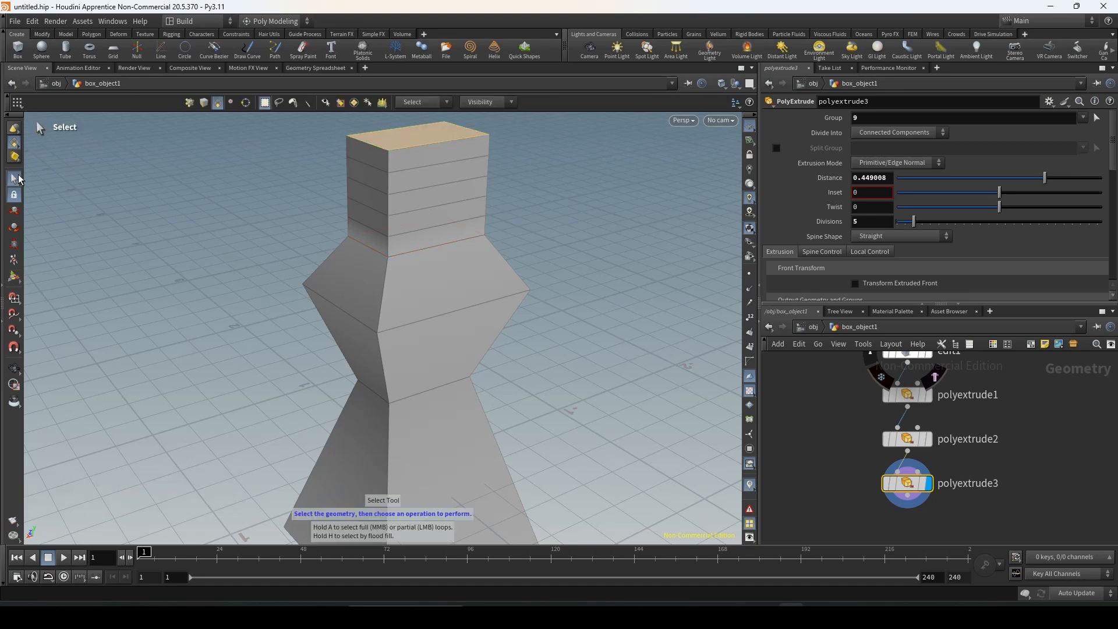
click(456, 152)
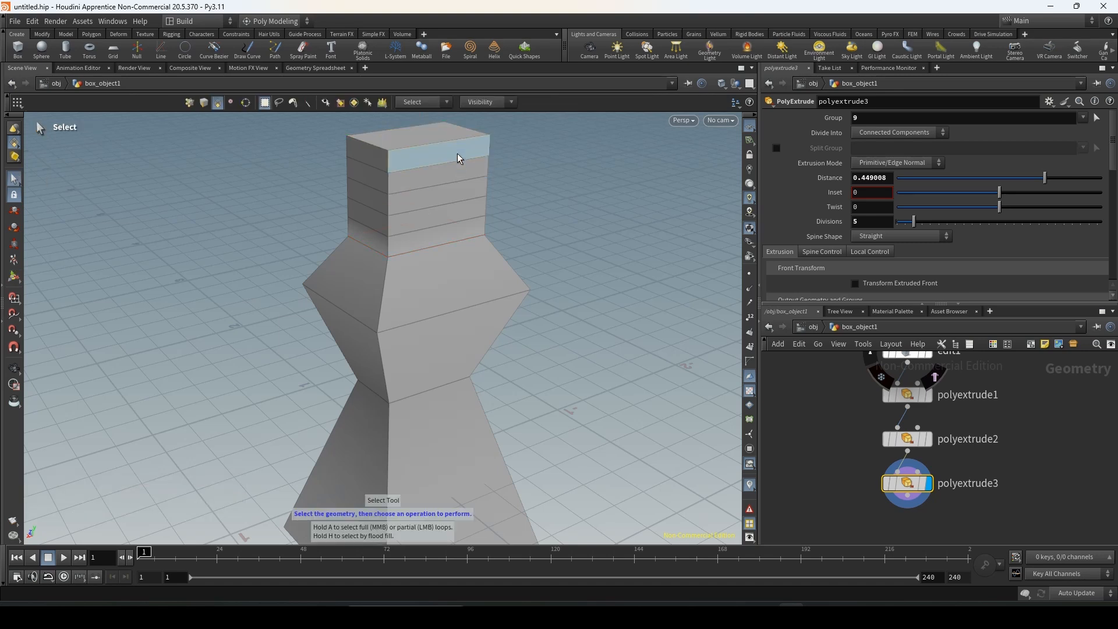
shift+click(459, 212)
key(c)
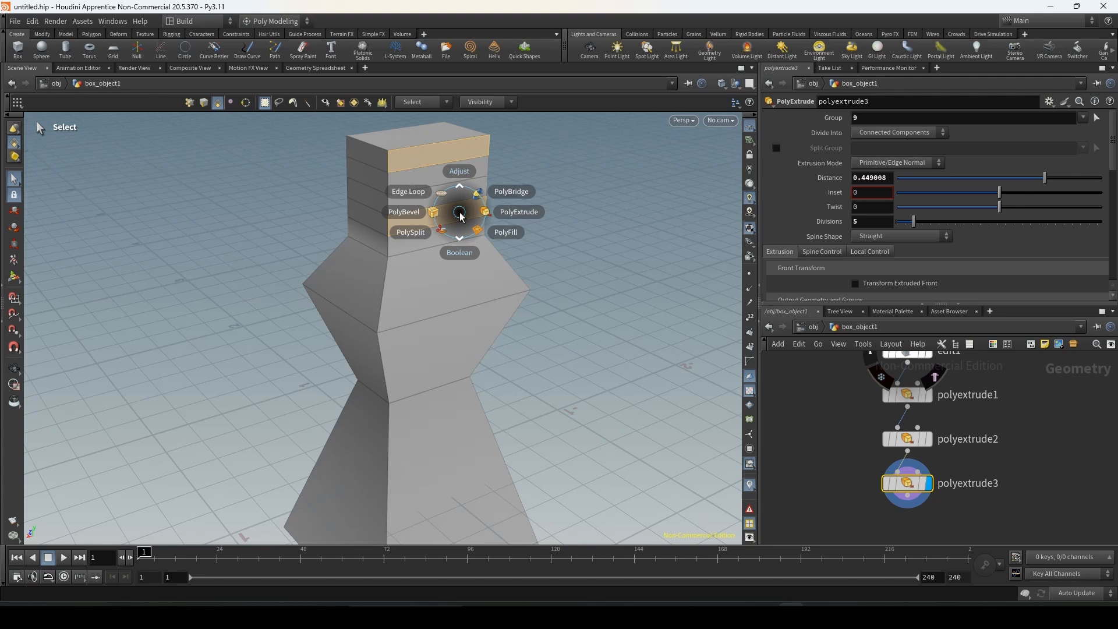
click(499, 206)
middle_drag(488, 233, 1076, 341)
alt+drag(285, 224, 386, 231)
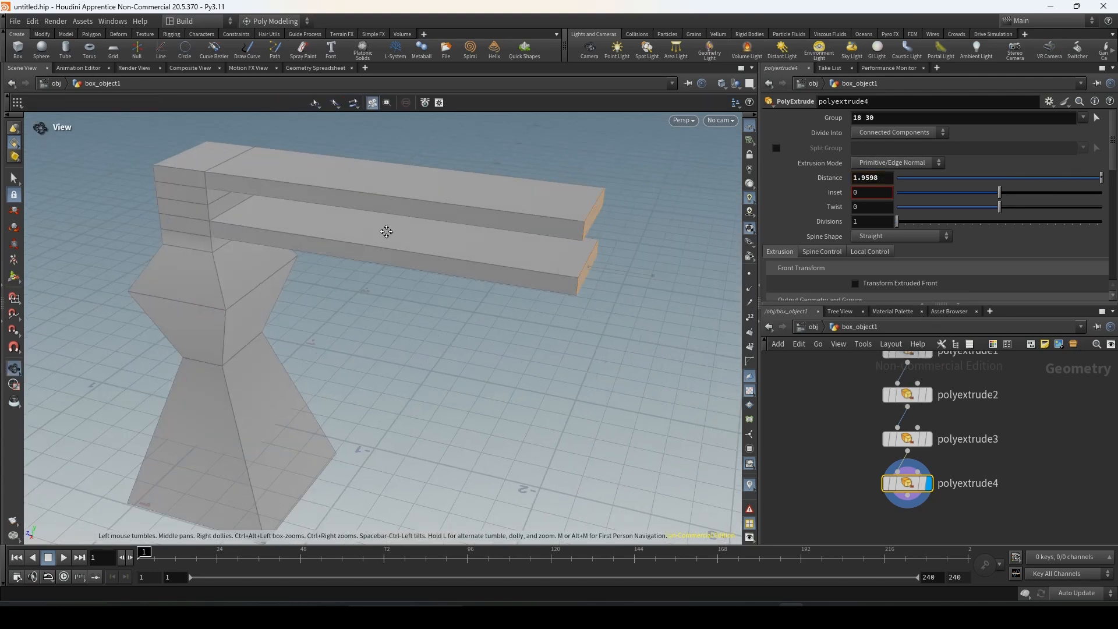
mouse_move(901, 227)
mouse_down()
mouse_move(987, 224)
mouse_move(898, 224)
mouse_up()
Step: Cut two edge loops across the upper arm near its free end, at split locations of about 0.88 and 0.84
right_drag(512, 225, 554, 227)
key(c)
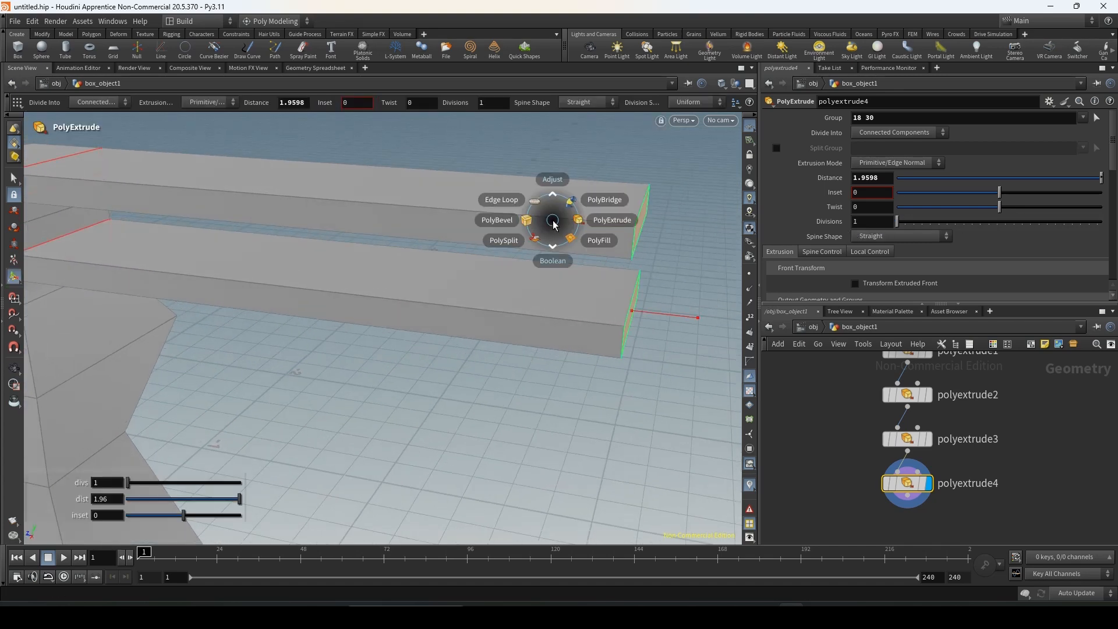
click(514, 204)
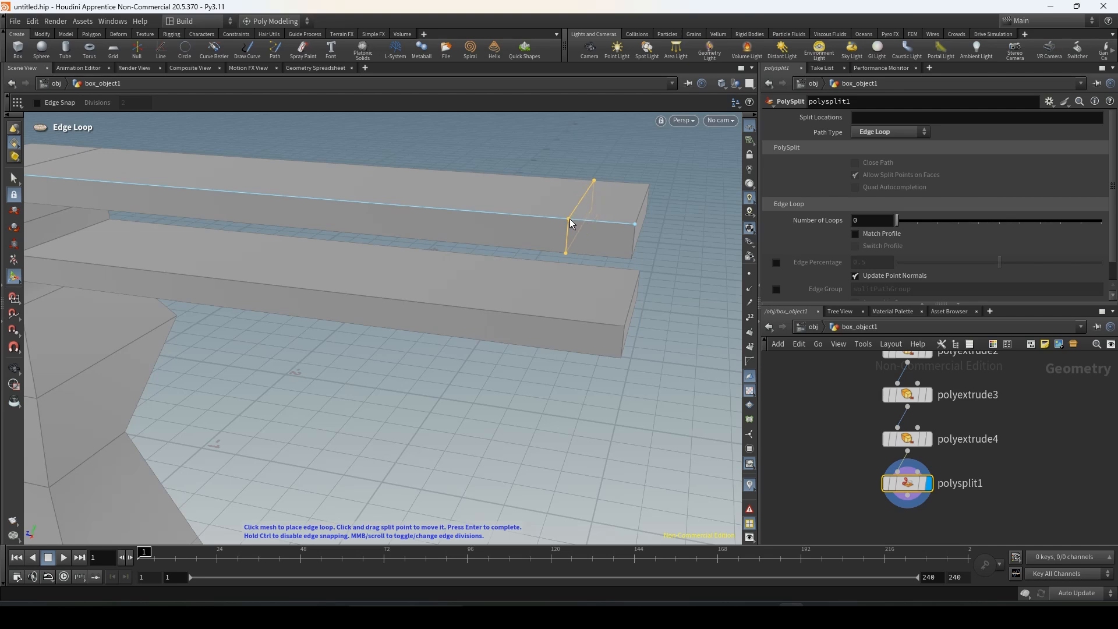
click(539, 218)
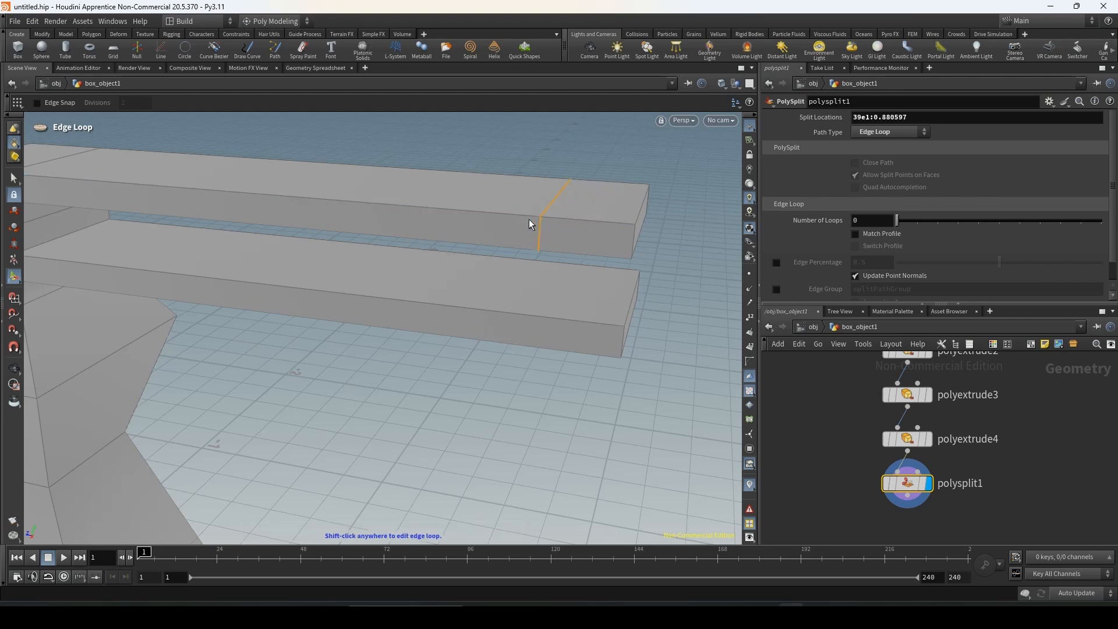
key(c)
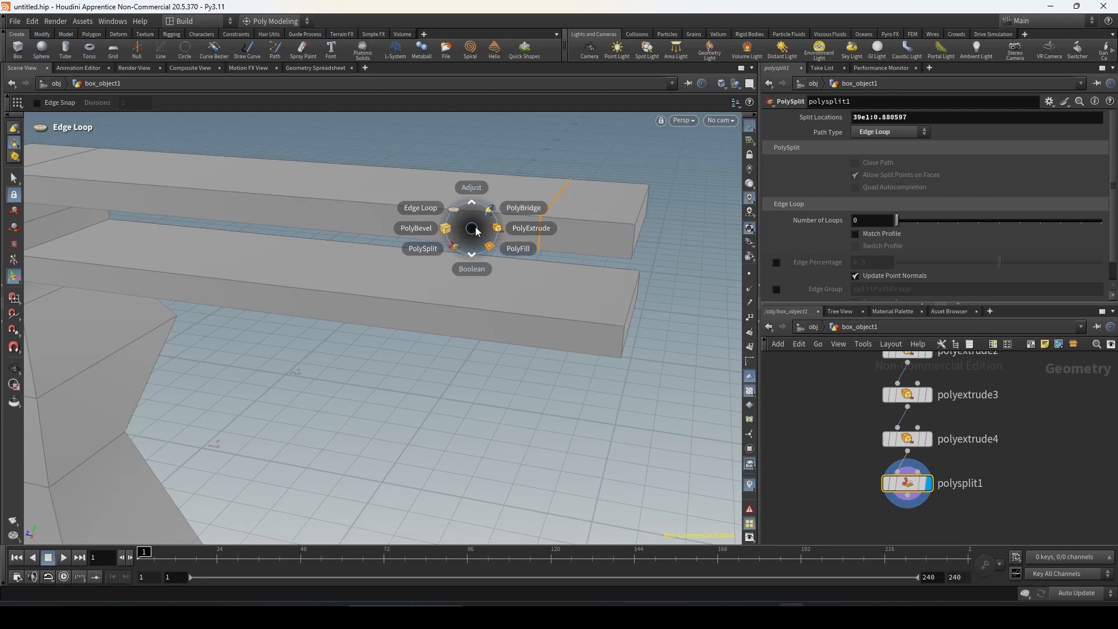
click(429, 207)
click(440, 215)
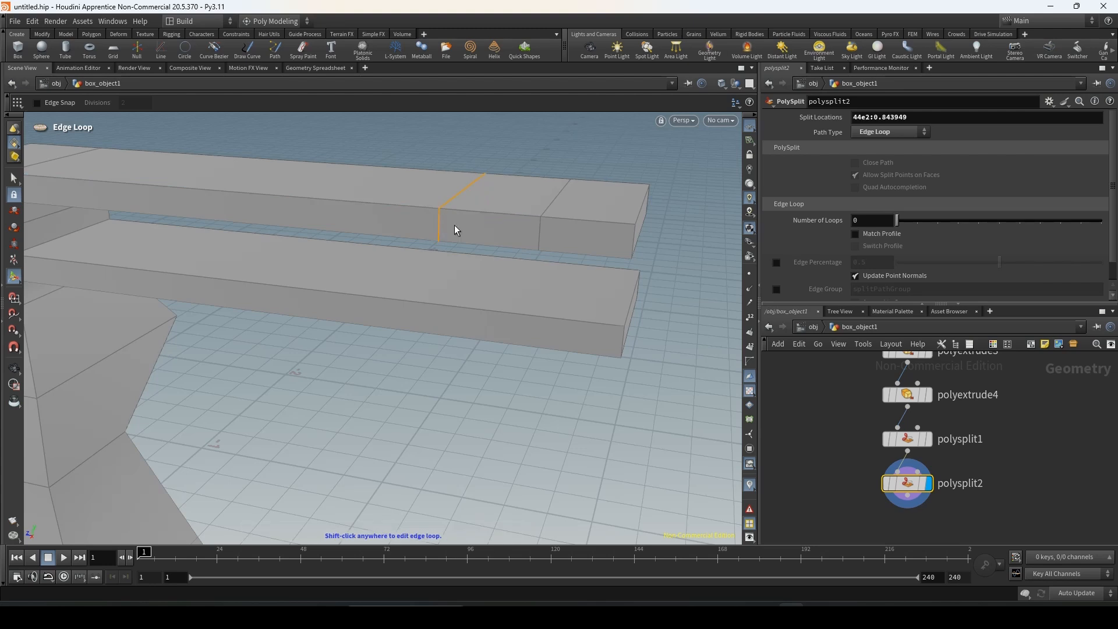
Step: Cut two matching edge loops across the lower arm, at split locations of about 0.72 and 0.44
key(c)
click(420, 286)
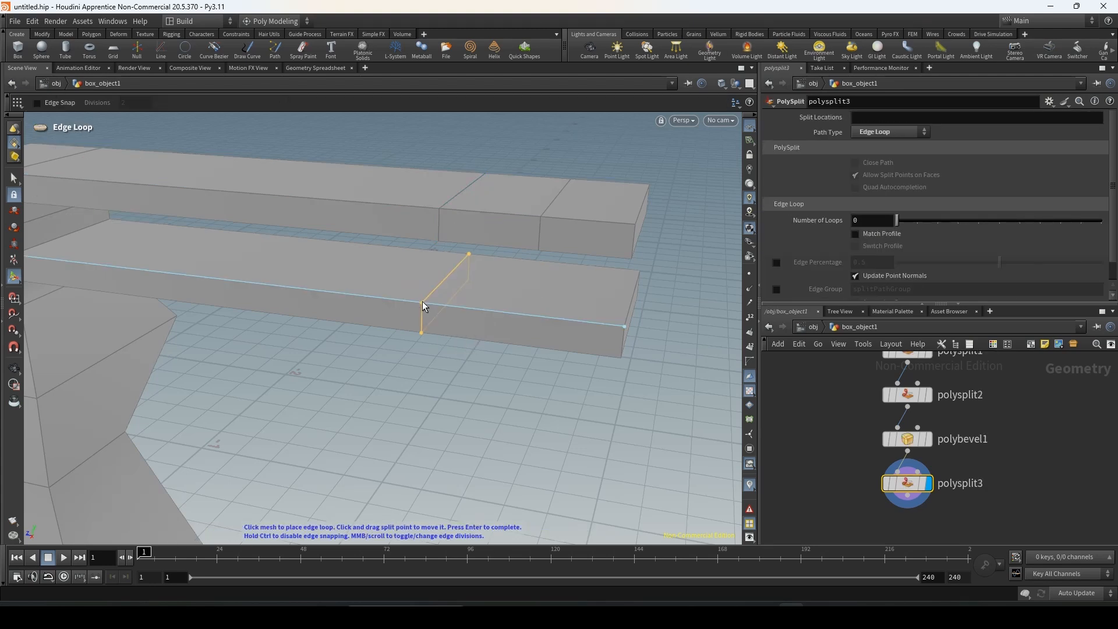
click(421, 301)
key(c)
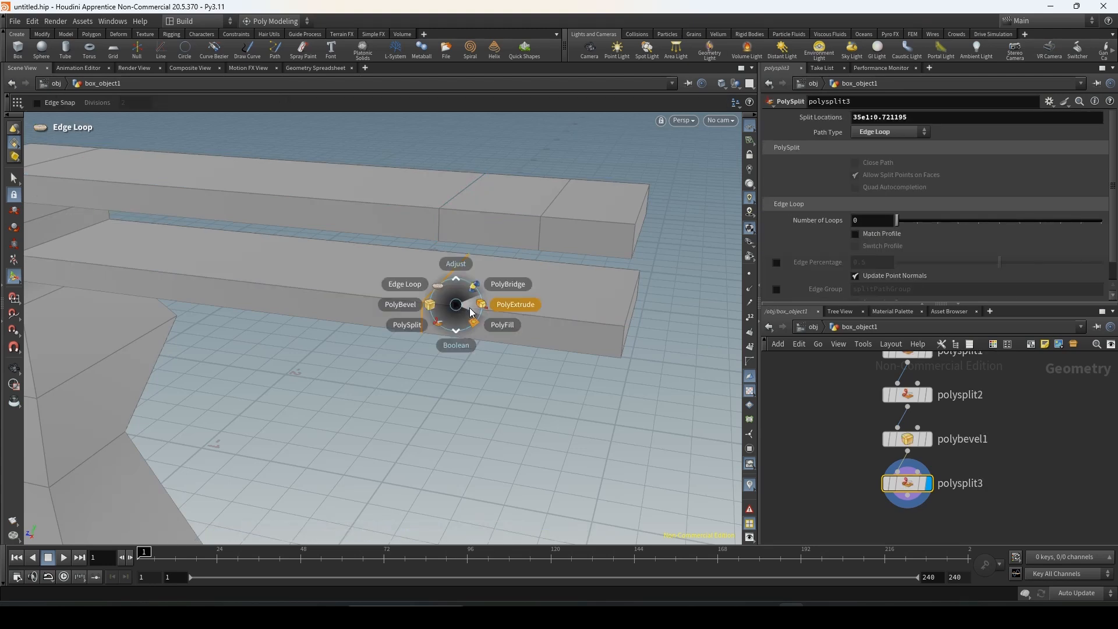
click(424, 285)
click(505, 315)
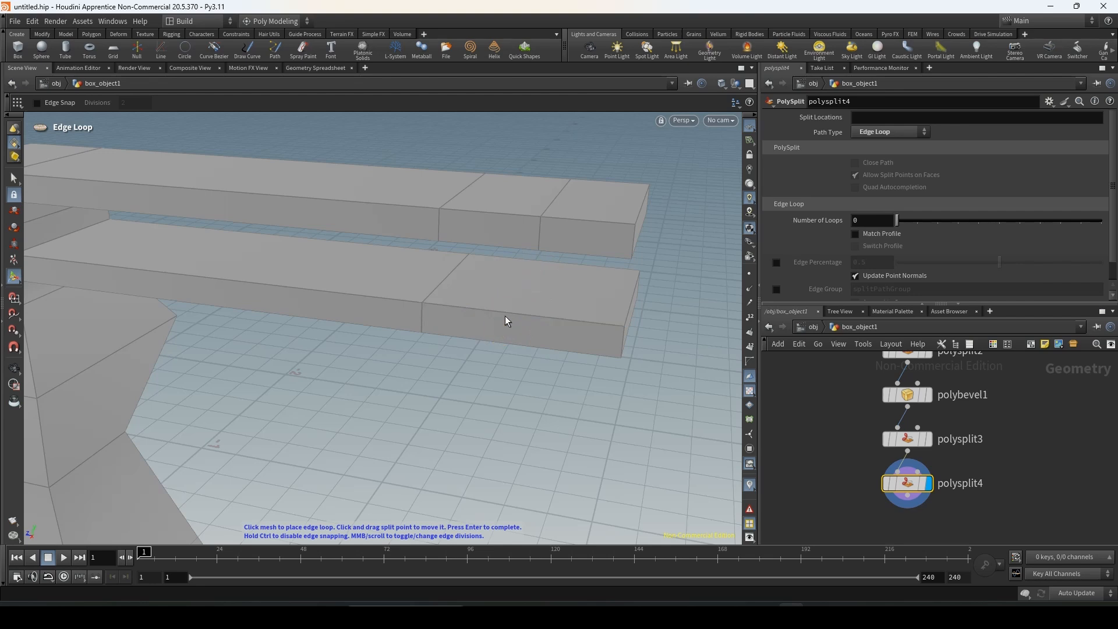
Step: PolyBridge the upper arm's underside face between its loops to the matching top face of the lower arm, and return to the Select tool
click(13, 180)
alt+drag(550, 317, 550, 270)
click(510, 219)
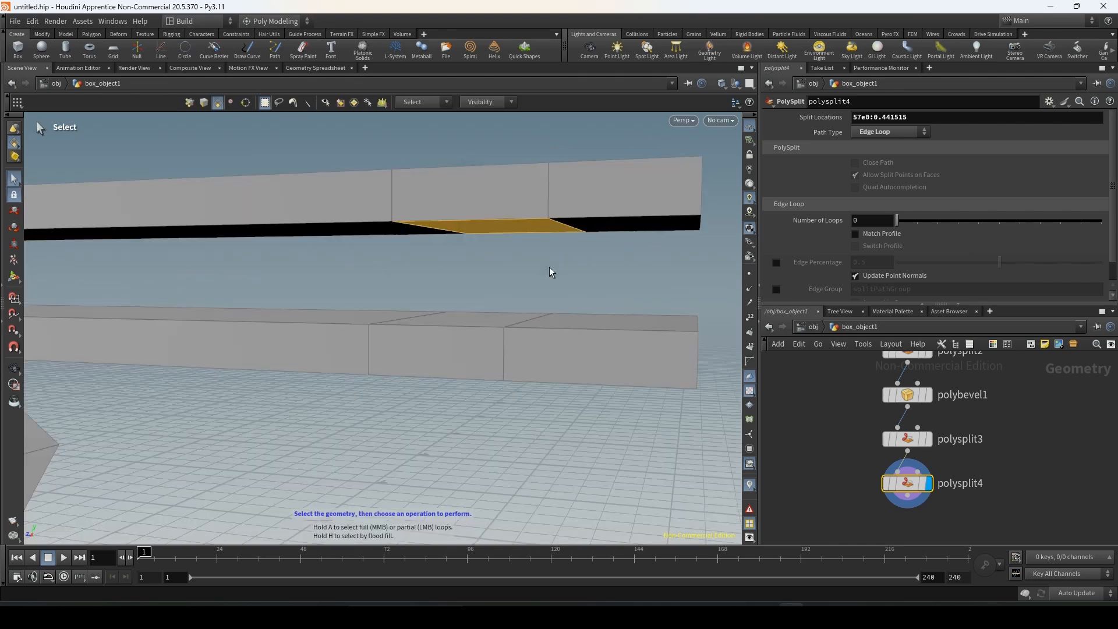
key(y)
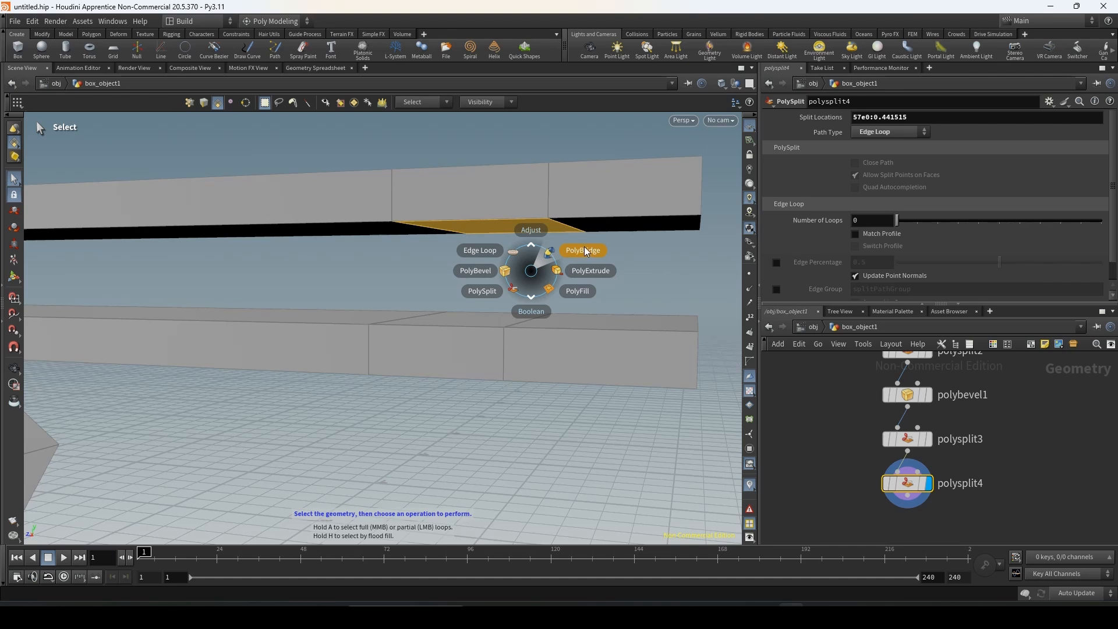
click(584, 252)
drag(546, 232, 539, 201)
click(479, 318)
key(Return)
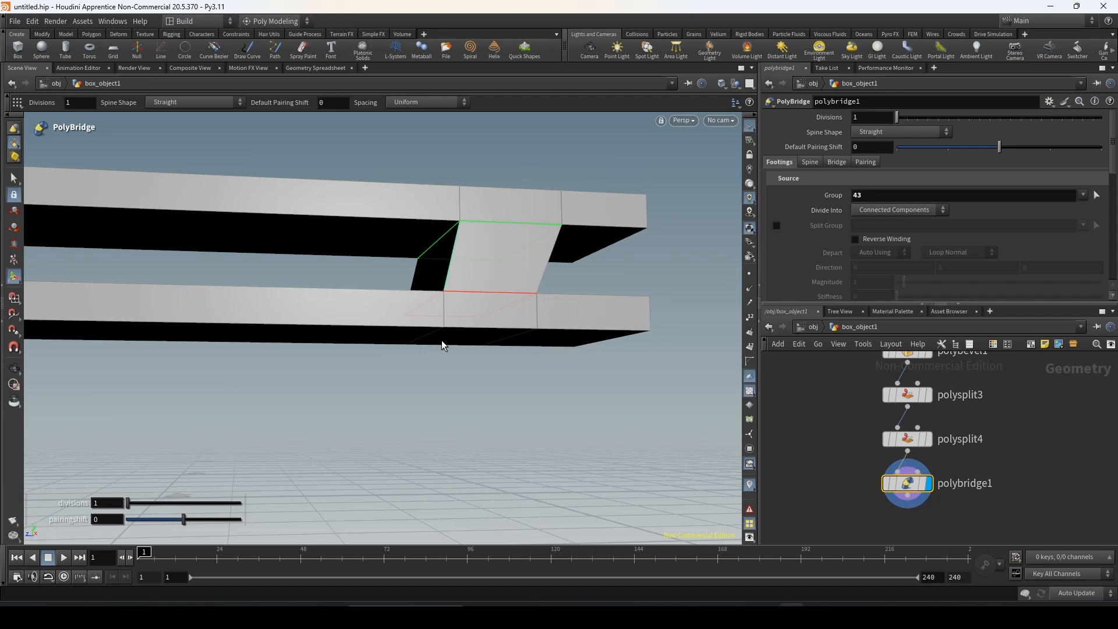
drag(442, 340, 474, 278)
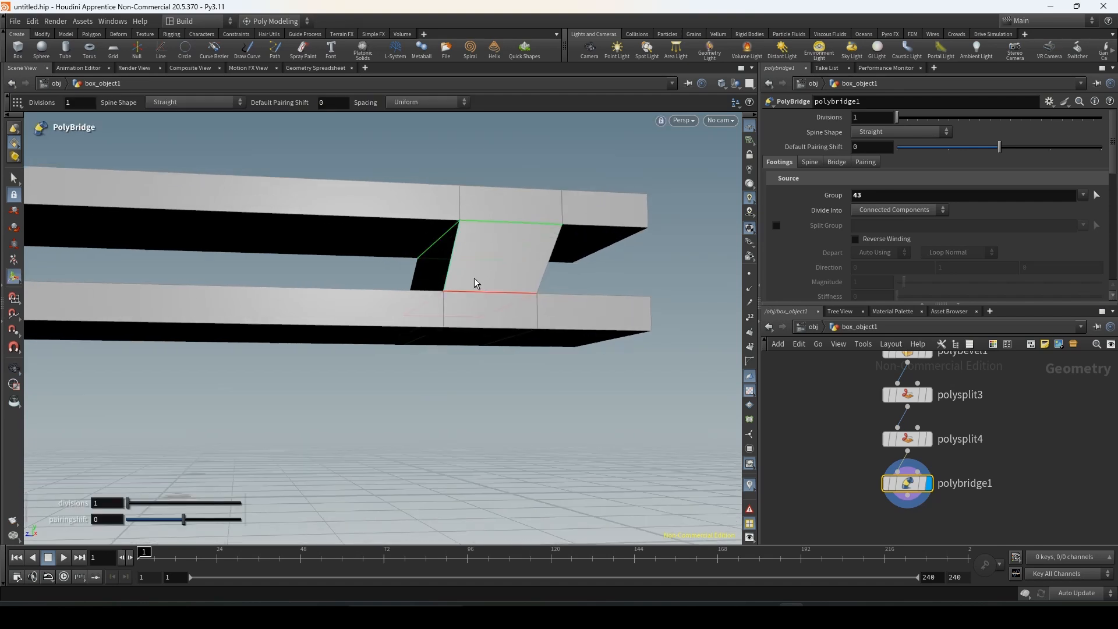
click(15, 178)
Step: PolyBevel the near vertical corner edge of the flared base with a distance of 0.222 and 7 divisions
right_drag(586, 234, 279, 250)
drag(280, 250, 272, 312)
right_drag(272, 313, 716, 418)
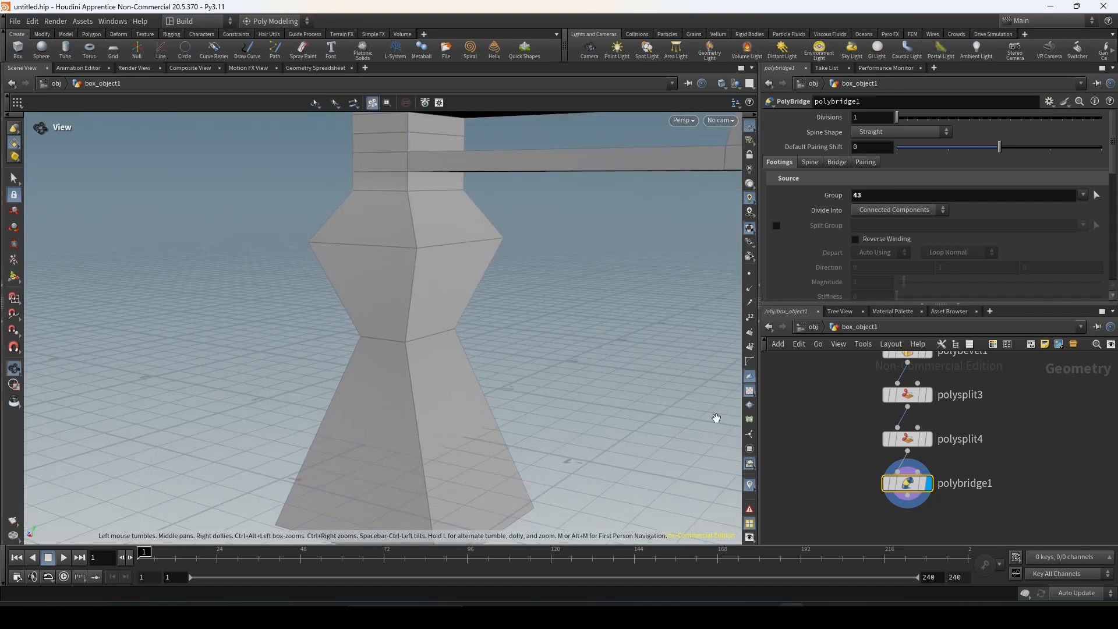
middle_drag(359, 393, 324, 282)
right_drag(324, 282, 388, 277)
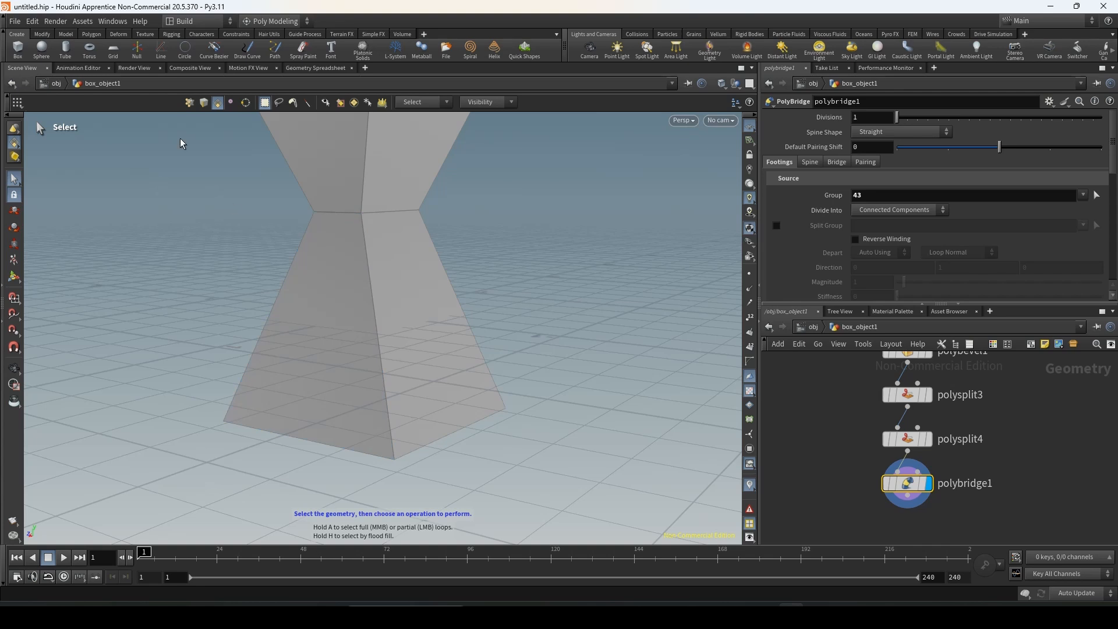
click(203, 103)
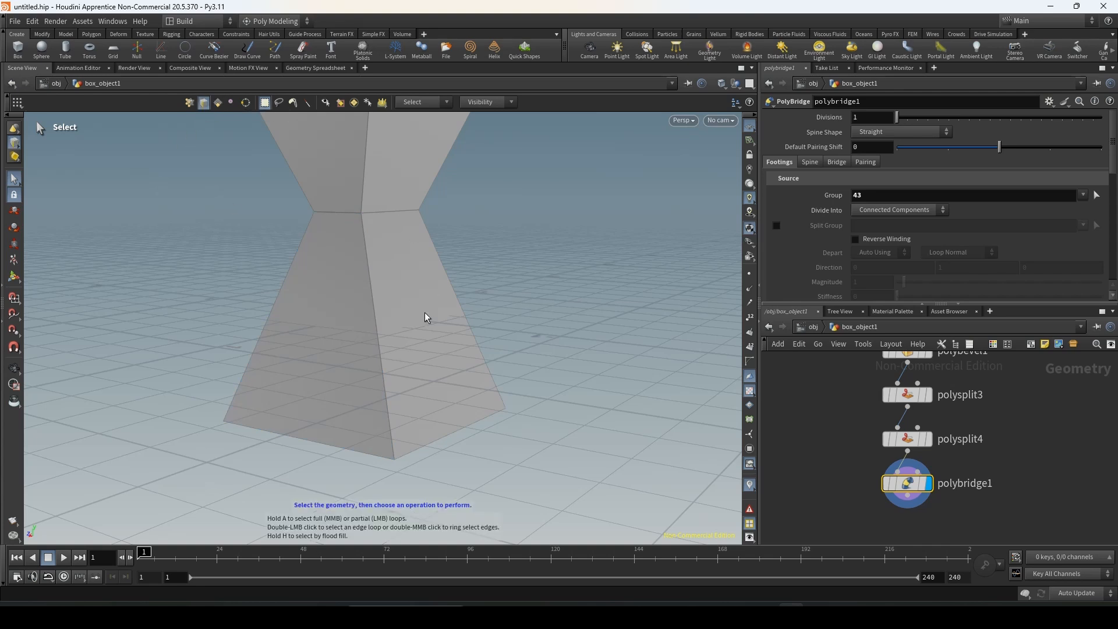
click(381, 334)
key(c)
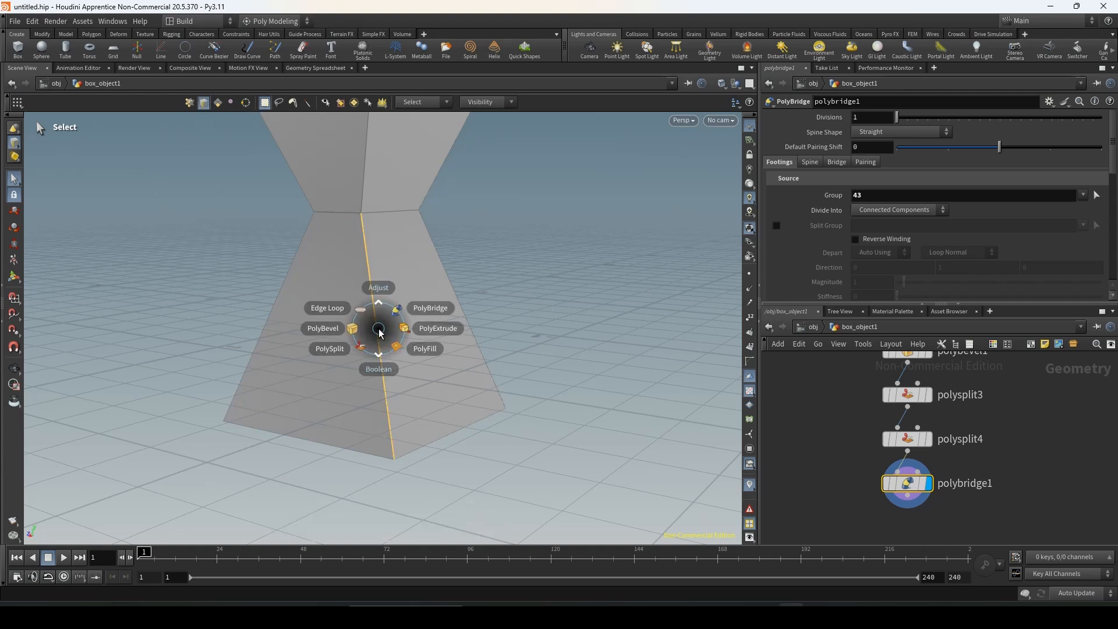
click(330, 329)
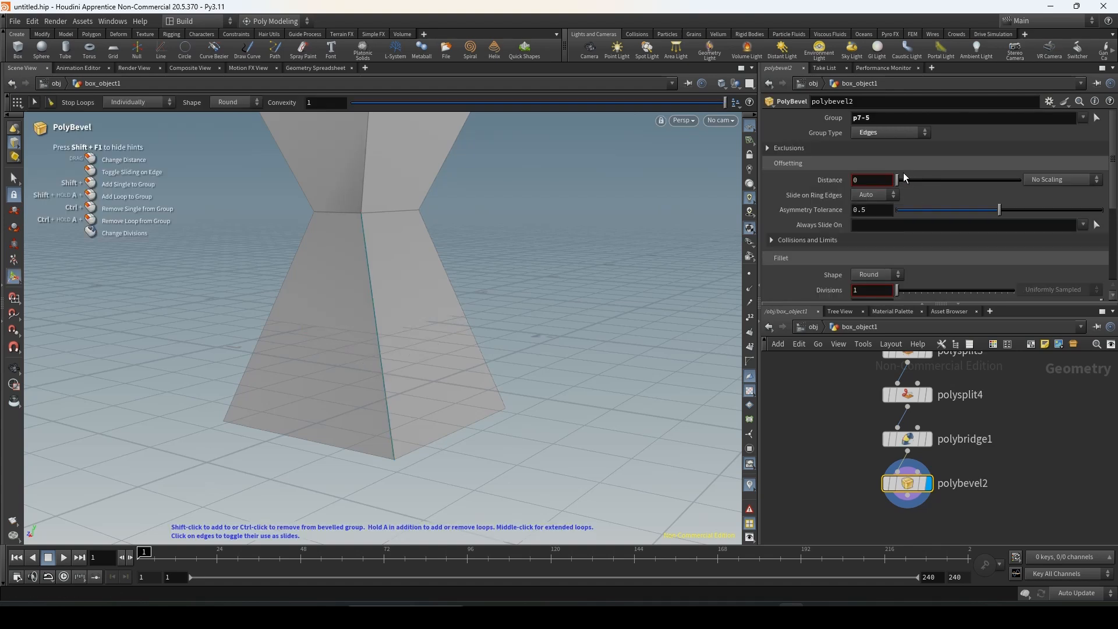
drag(898, 179, 924, 182)
scroll(906, 260, down, 1)
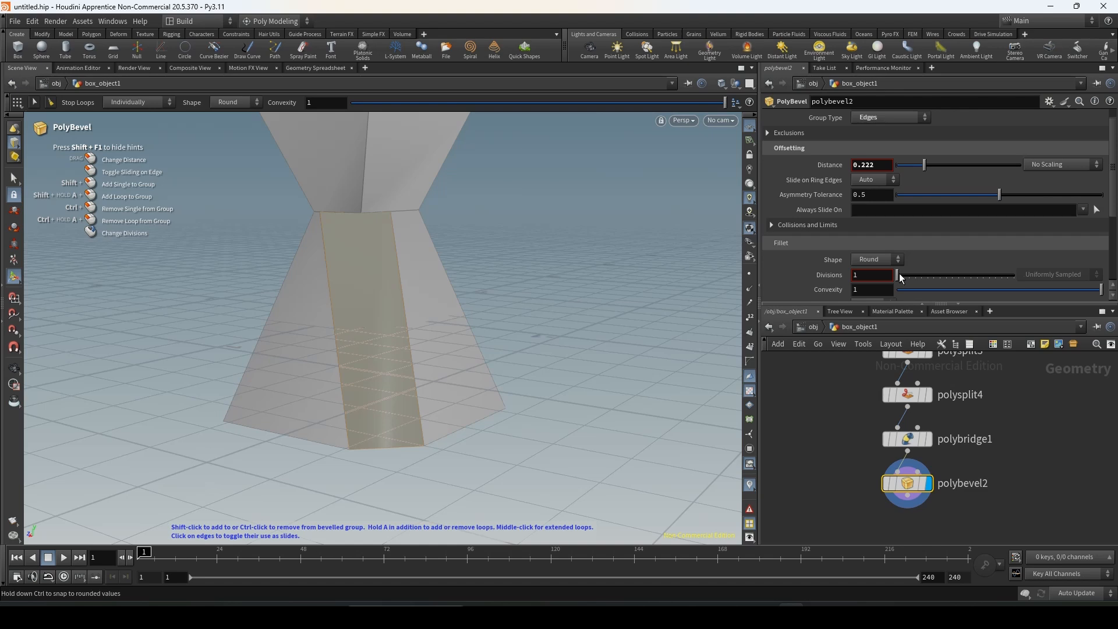
drag(900, 278, 933, 275)
key(Escape)
scroll(382, 257, down, 4)
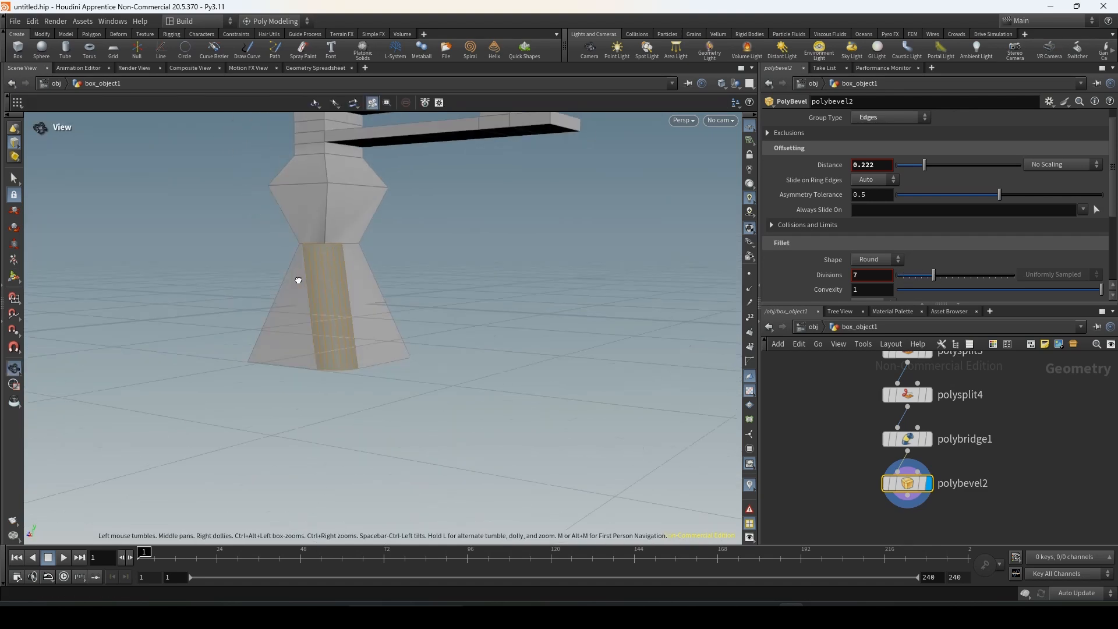
mouse_move(298, 280)
alt+mouse_down()
mouse_move(300, 245)
mouse_move(316, 280)
alt+mouse_up()
scroll(295, 248, down, 2)
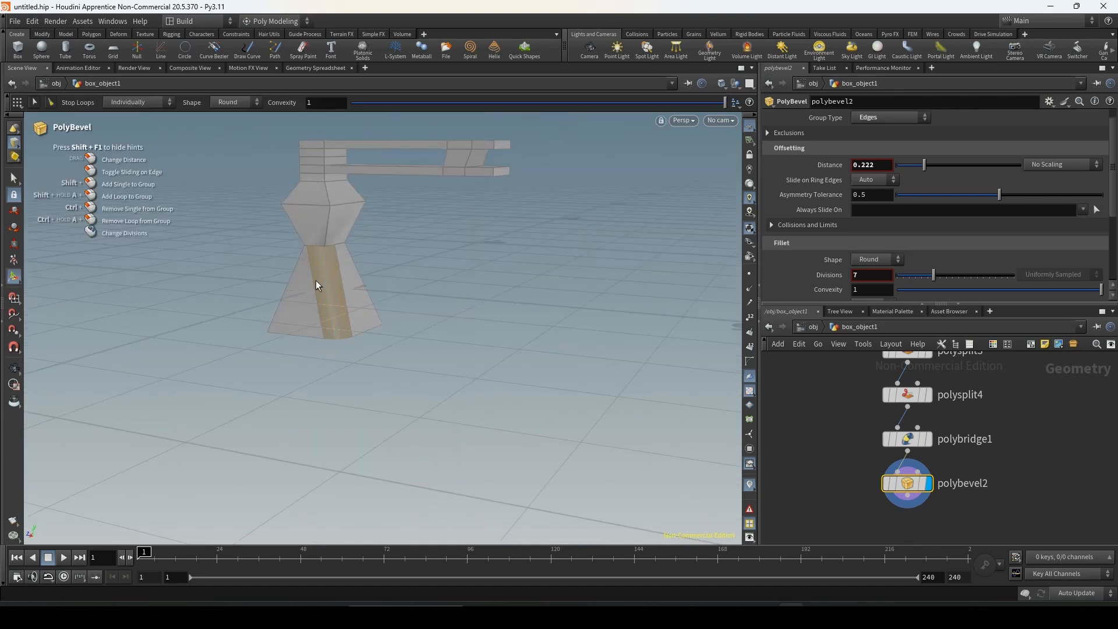
scroll(400, 172, up, 4)
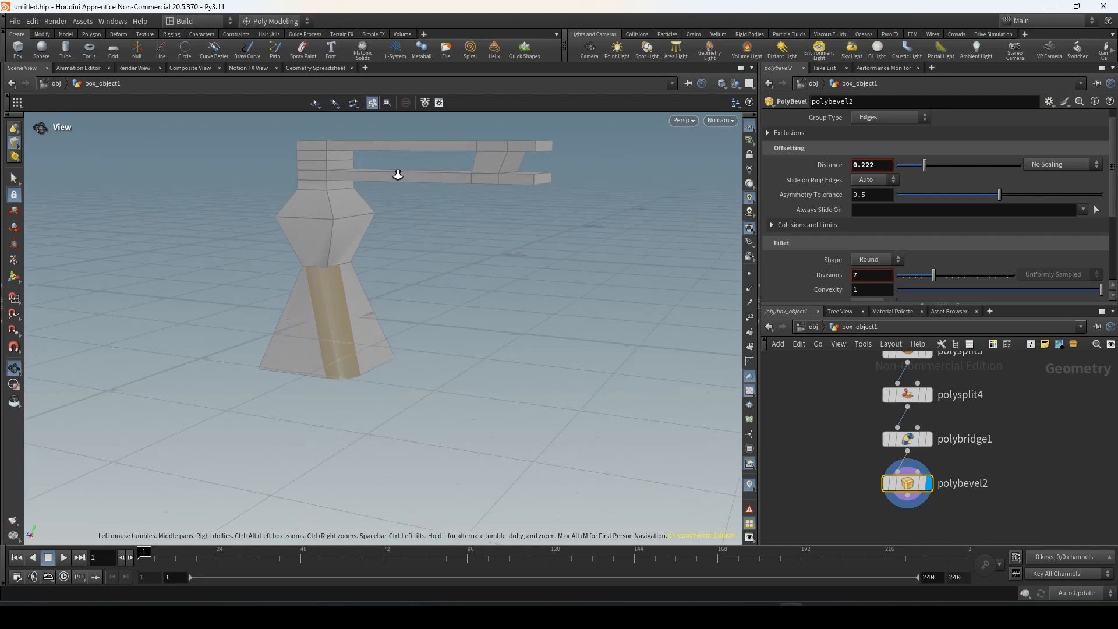
Step: Step back through the node chain and display the model at polyextrude3 and at polyextrude4
scroll(952, 463, down, 3)
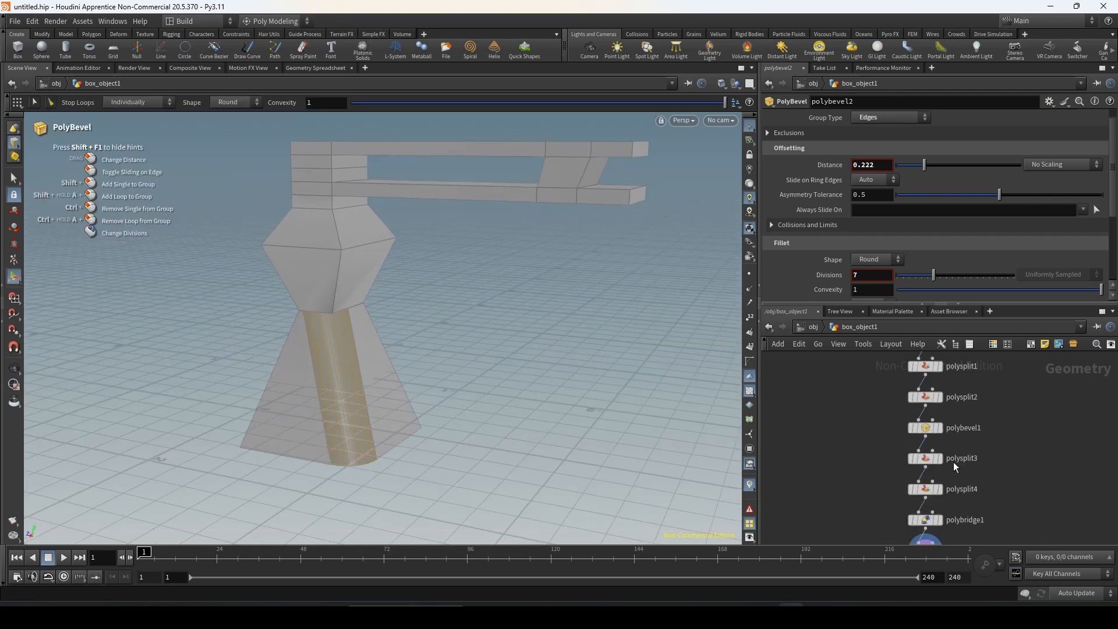
scroll(999, 437, up, 2)
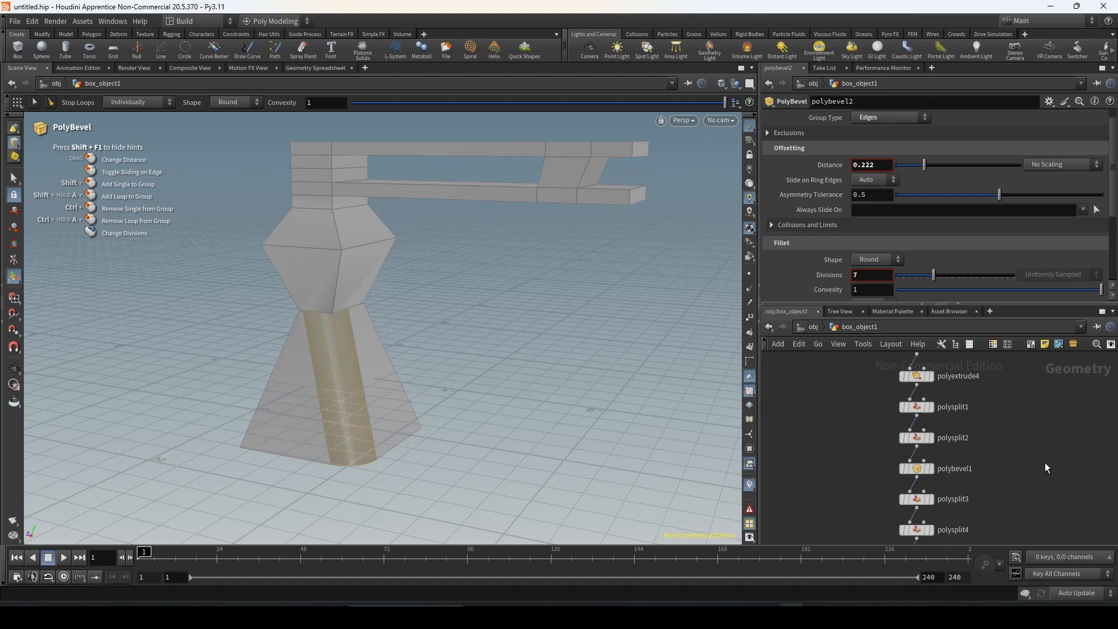
scroll(938, 396, up, 1)
click(939, 391)
scroll(938, 394, up, 2)
click(933, 427)
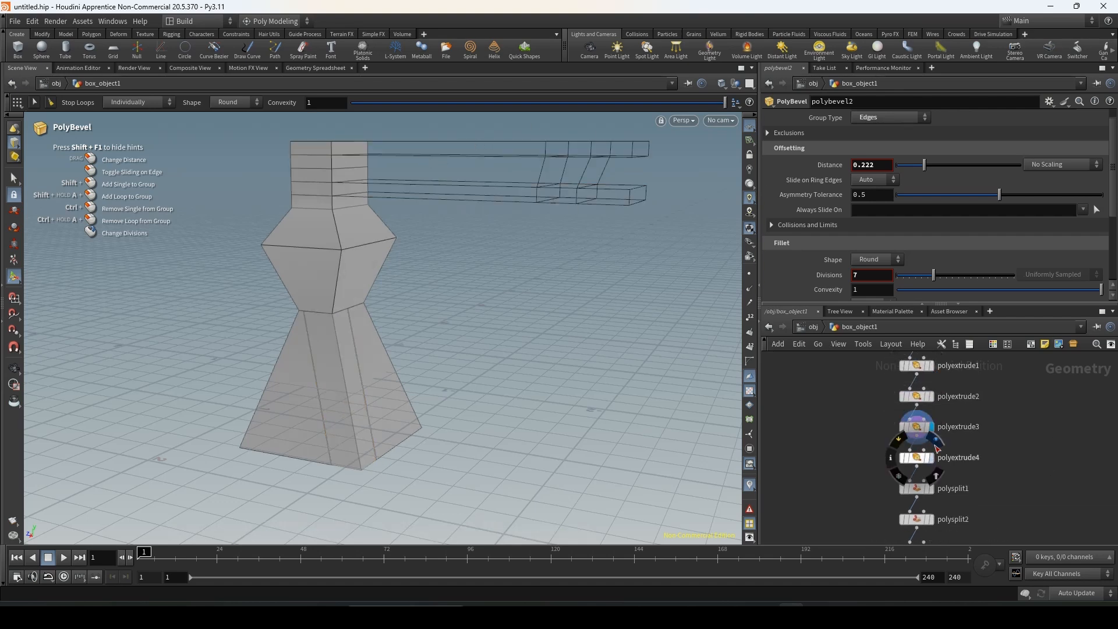
click(933, 458)
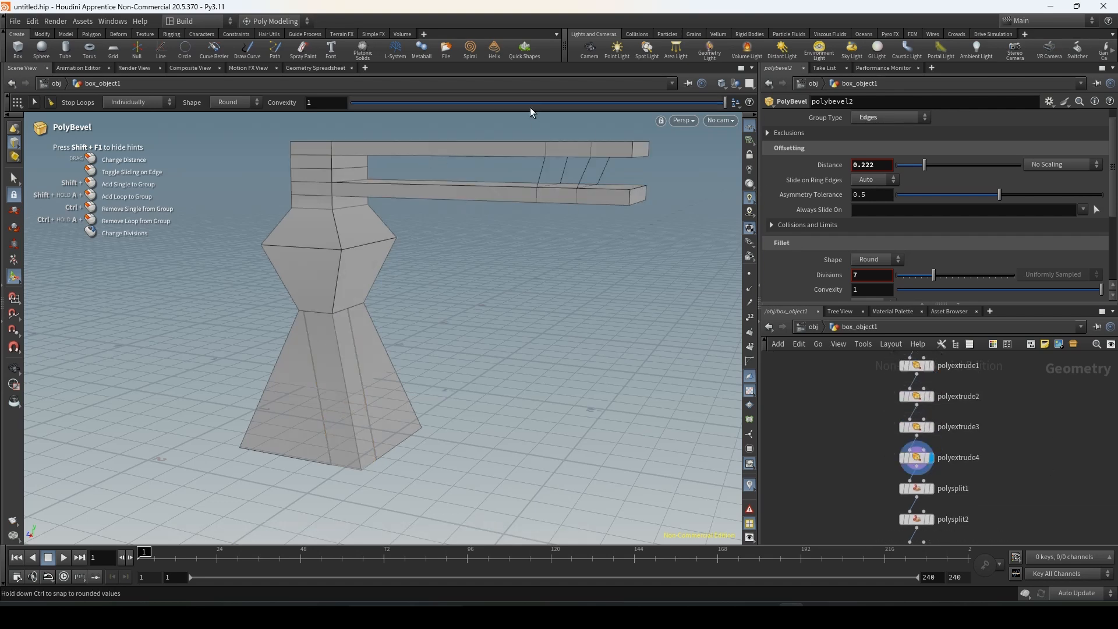
Step: Shorten both arms by setting the polyextrude4 distance to 1 while displaying the final polybevel2 result
click(919, 459)
scroll(989, 442, down, 5)
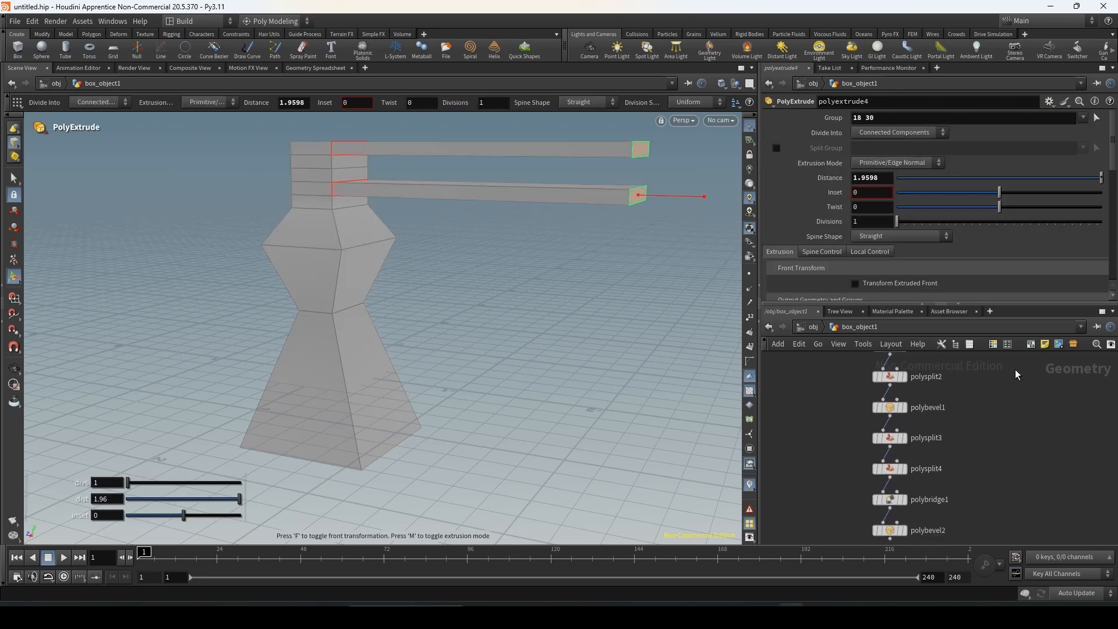
click(900, 474)
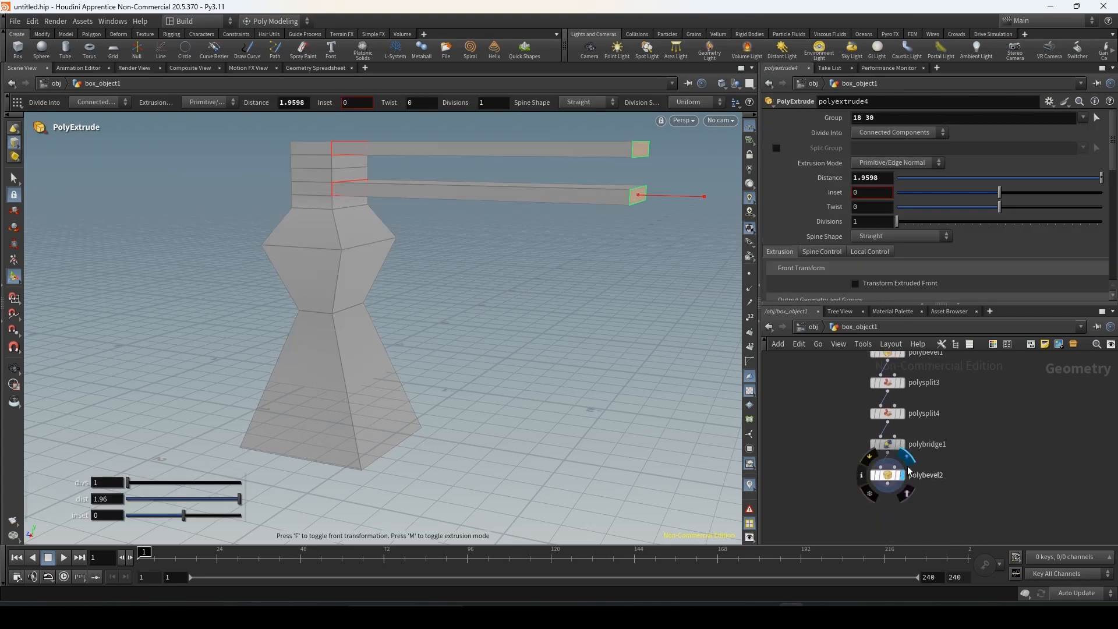
scroll(885, 431, up, 4)
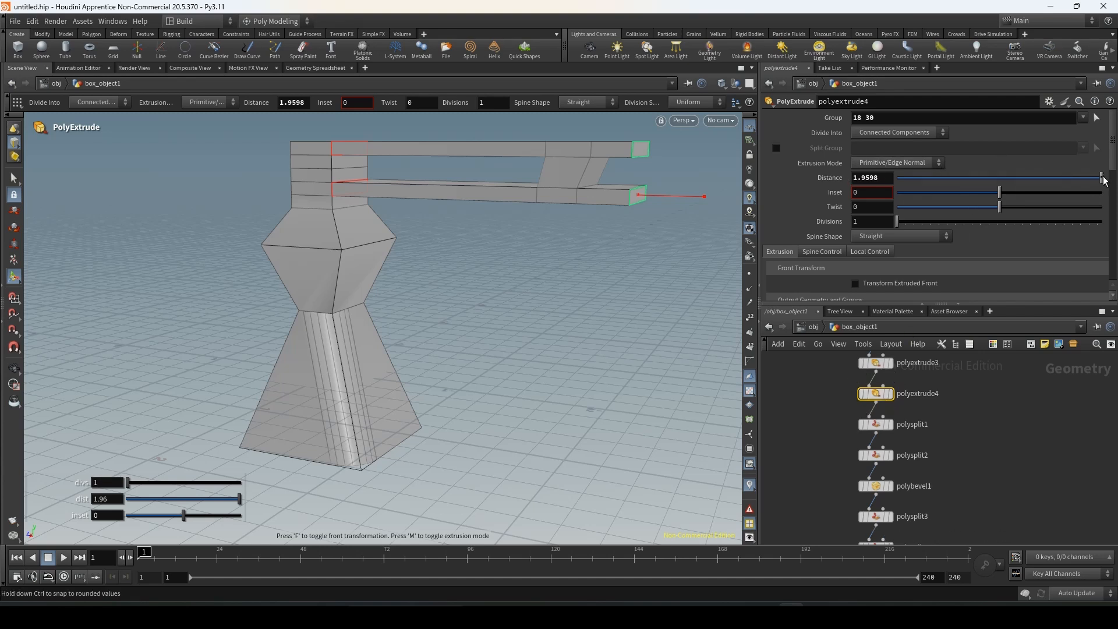
mouse_move(1104, 181)
mouse_down()
mouse_move(1025, 184)
mouse_move(1104, 186)
mouse_up()
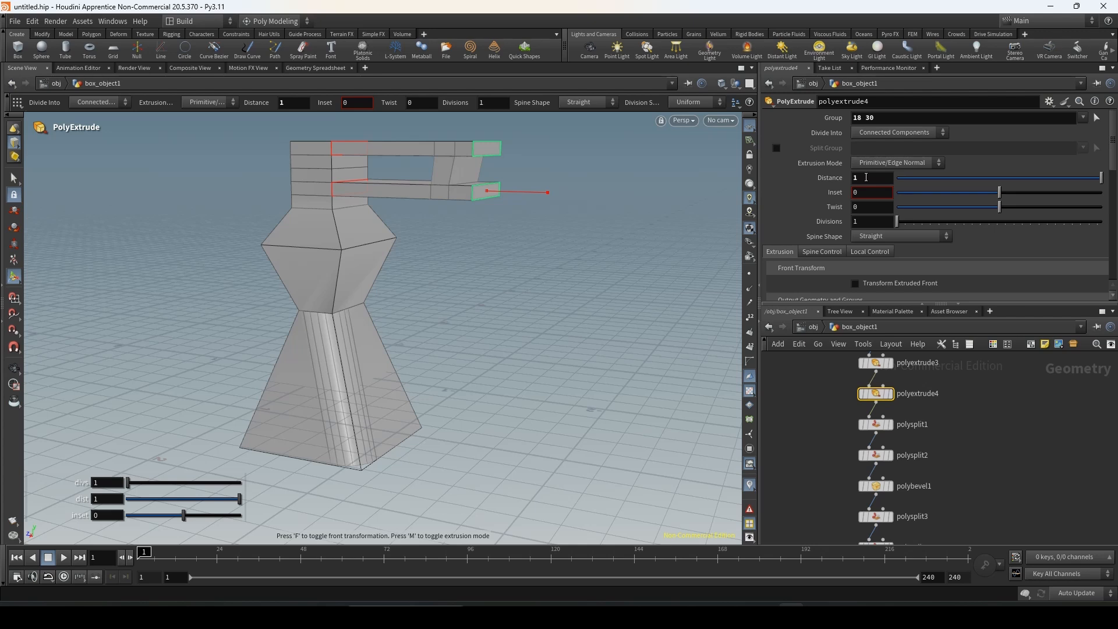
middle_drag(864, 179, 868, 152)
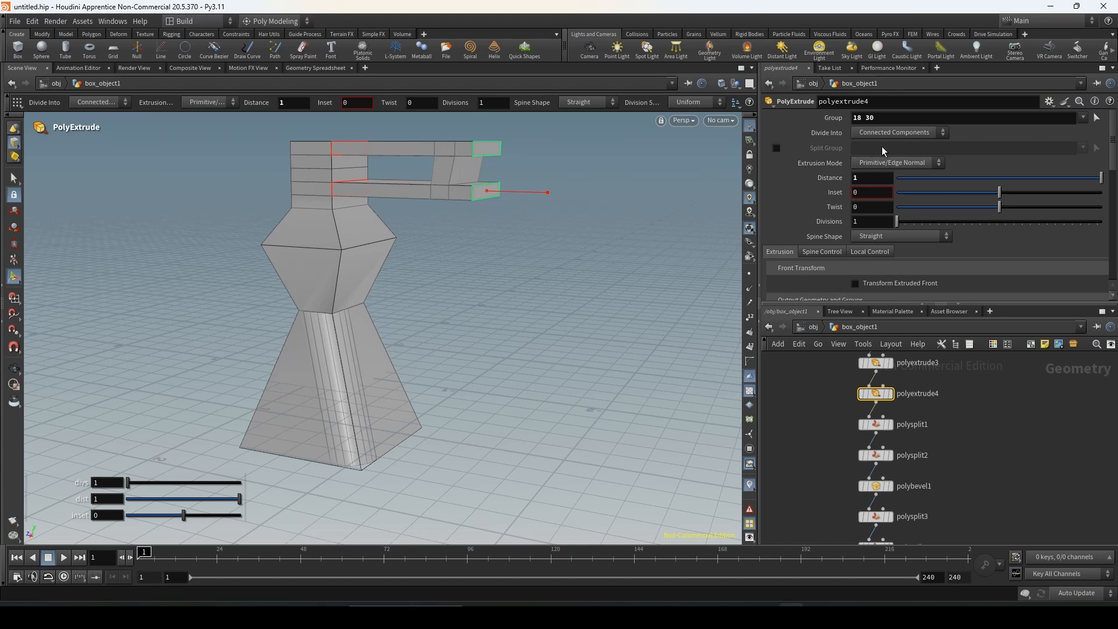
mouse_move(864, 179)
middle_down()
mouse_move(863, 160)
mouse_move(888, 159)
mouse_move(862, 159)
middle_up()
scroll(939, 483, down, 2)
middle_drag(939, 483, 915, 524)
scroll(926, 402, up, 1)
middle_drag(908, 443, 914, 555)
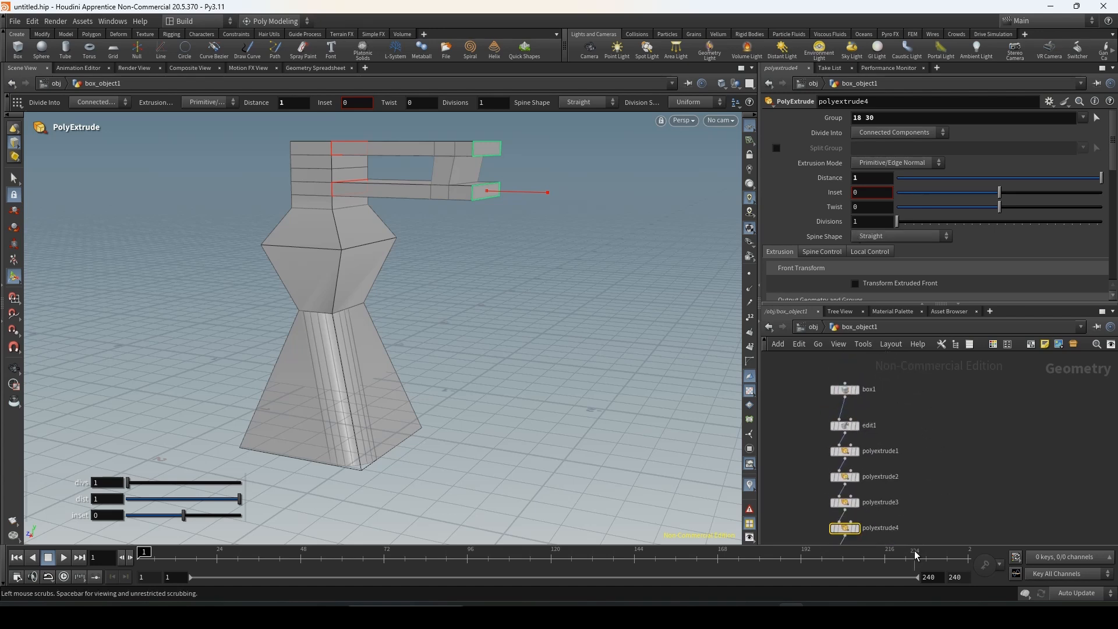
Step: Return to the object level, add a sphere beside the existing model and go inside its geometry network
click(814, 326)
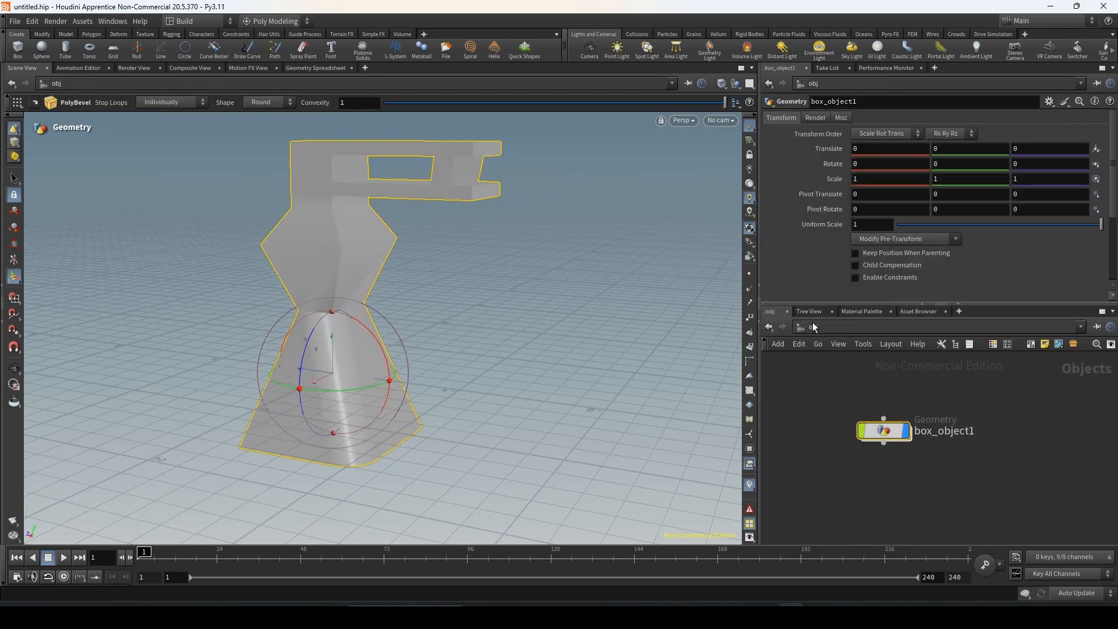
click(972, 459)
click(41, 57)
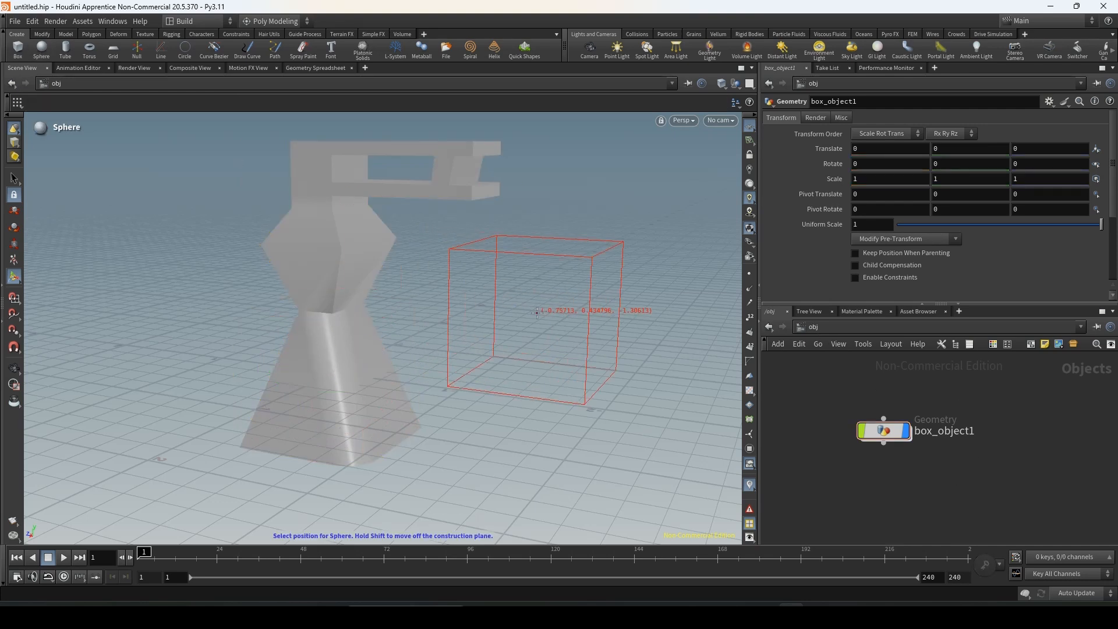
key(Return)
drag(306, 370, 595, 398)
double_click(889, 431)
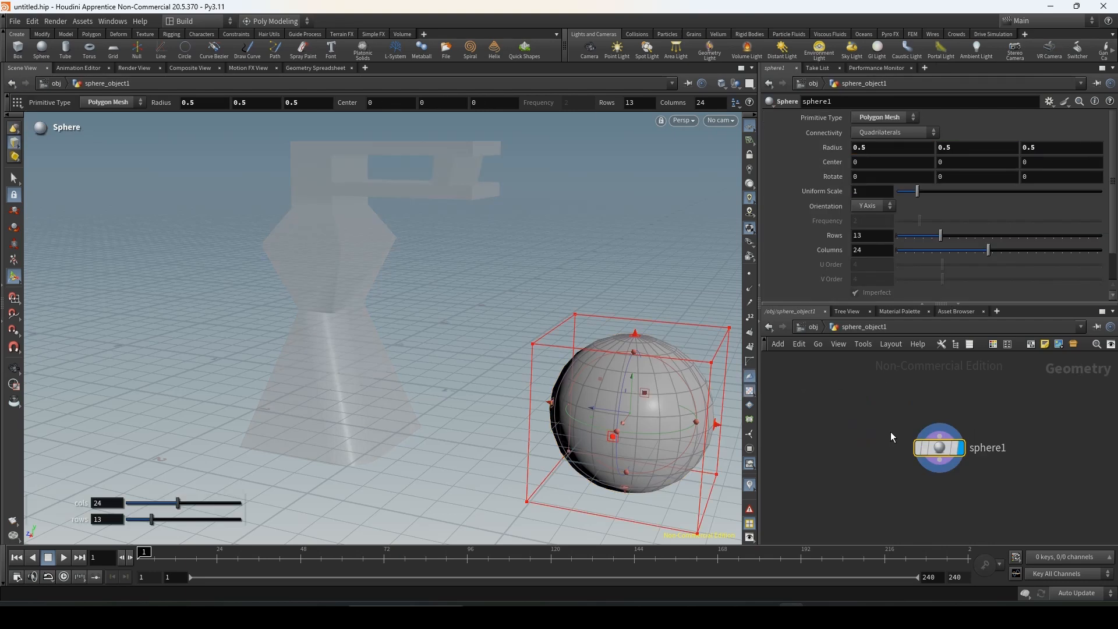
Step: Select one face on the upper part of the sphere and PolyExtrude it into a long arm with a distance of about 1.55
click(14, 178)
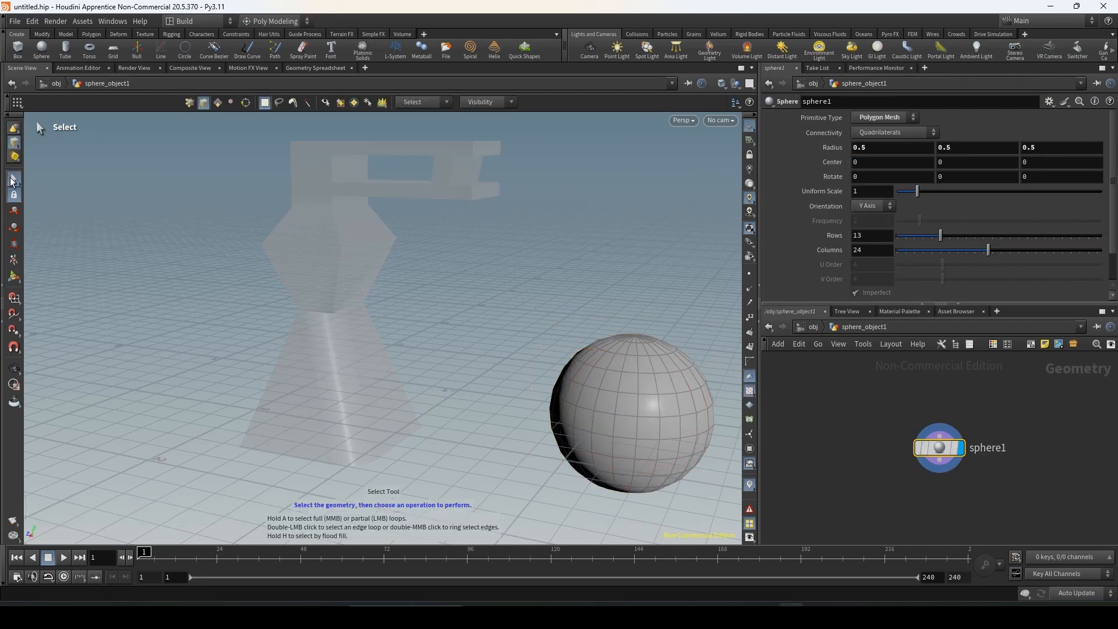
click(217, 102)
click(634, 391)
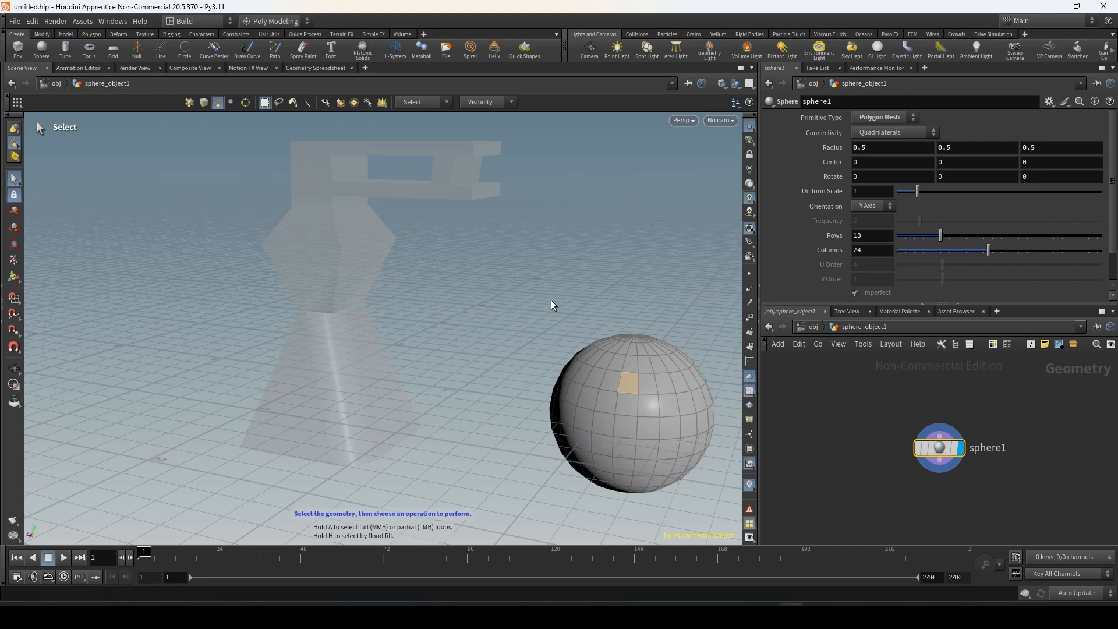
key(c)
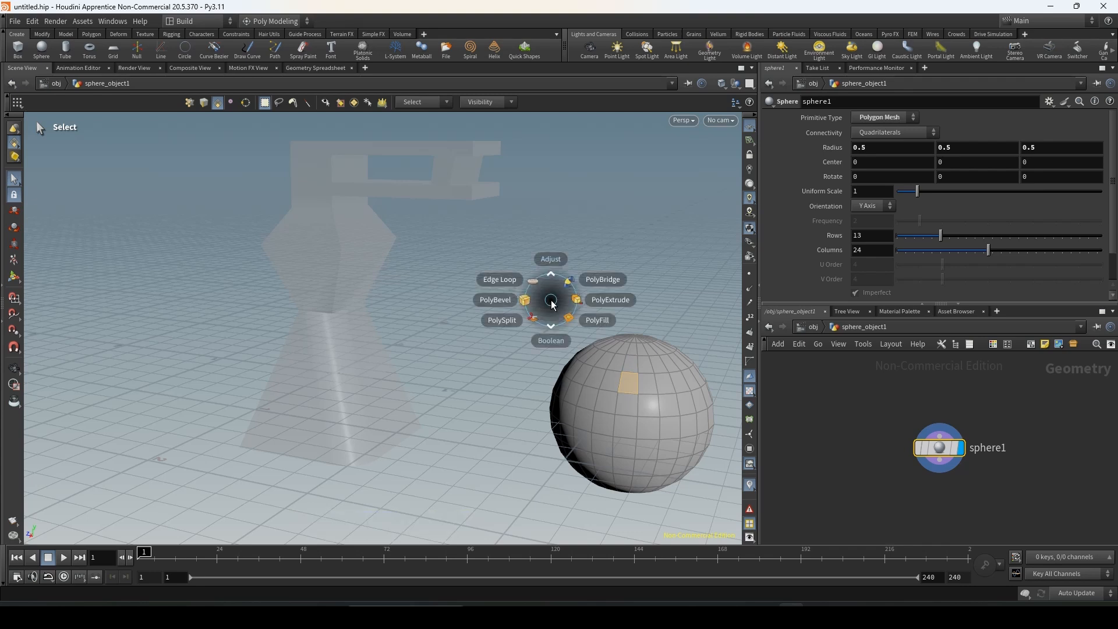
click(604, 301)
drag(627, 366, 525, 239)
alt+drag(534, 348, 527, 326)
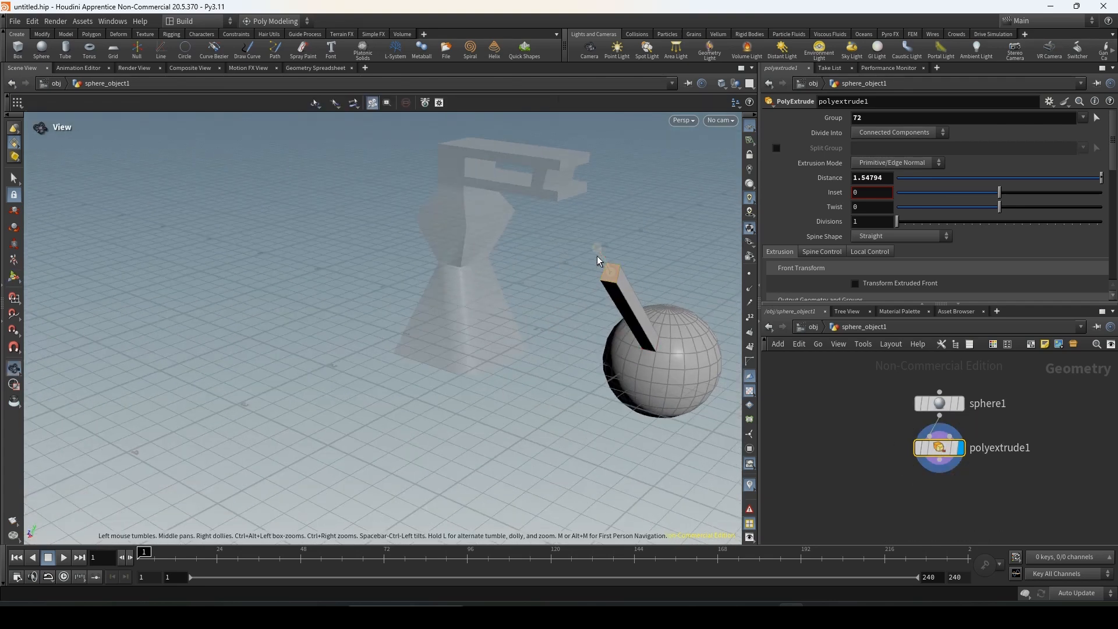
Step: Cut edge loops across the sphere's extruded arm and set the number of loops to 10
scroll(602, 265, up, 3)
key(c)
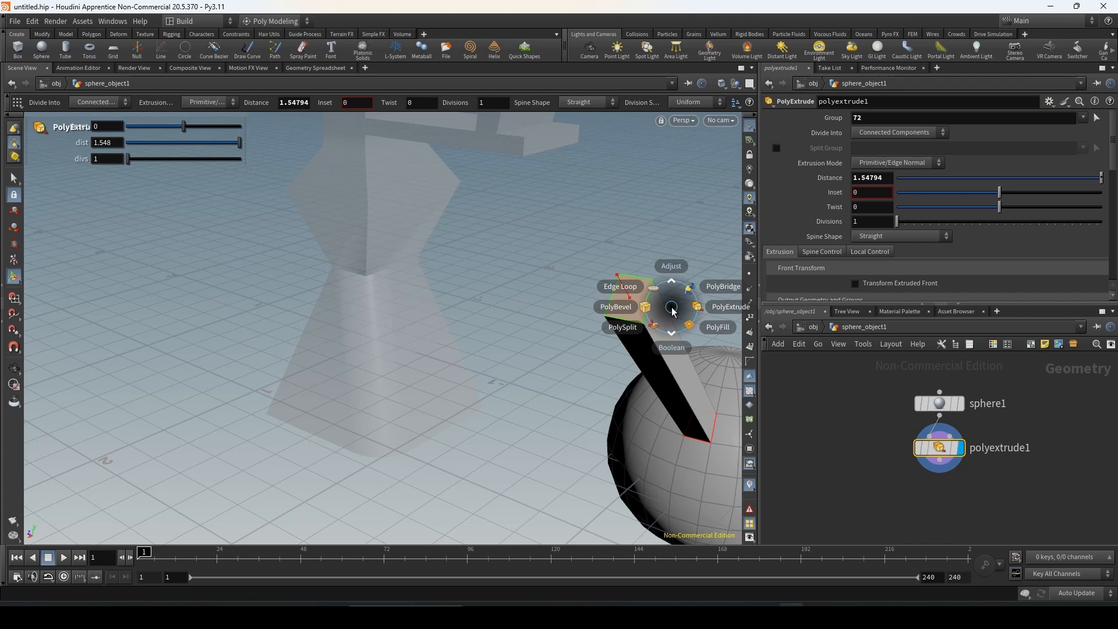
click(623, 287)
alt+drag(591, 309, 522, 302)
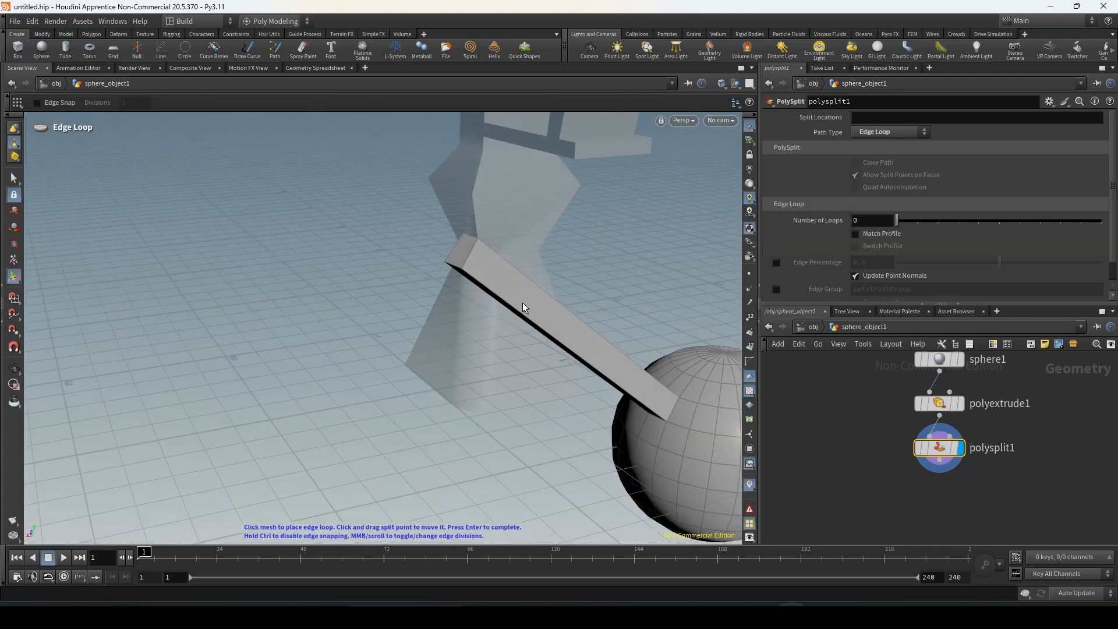
click(548, 295)
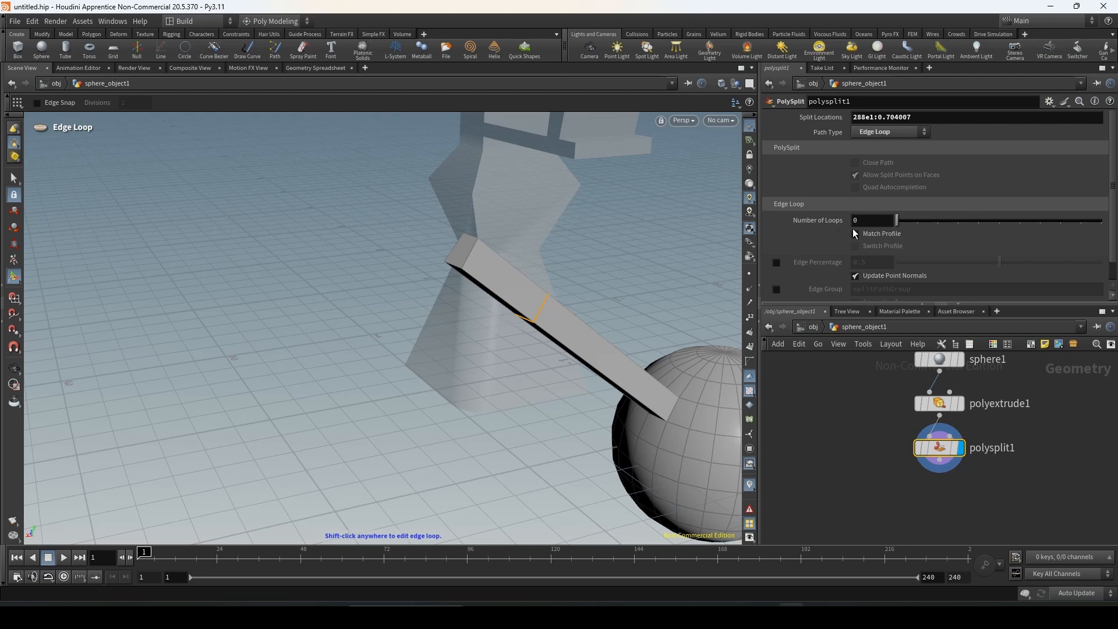
drag(895, 220, 1115, 228)
scroll(593, 278, down, 2)
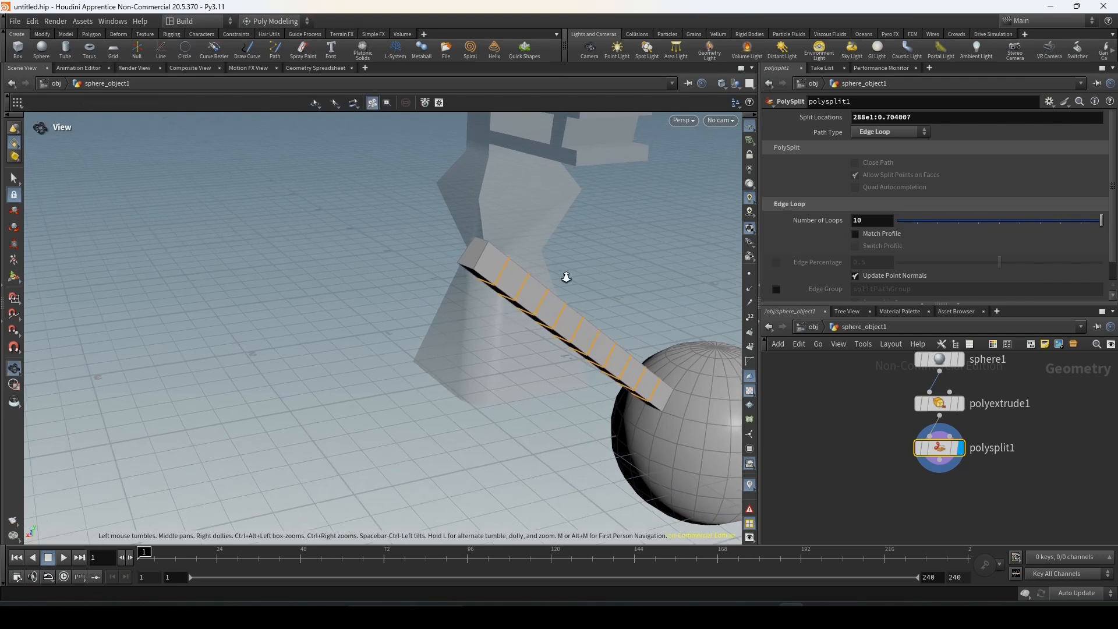
Step: Select two separated segment faces along one side of the arm and PolyExtrude them by about 0.92
click(16, 178)
click(512, 276)
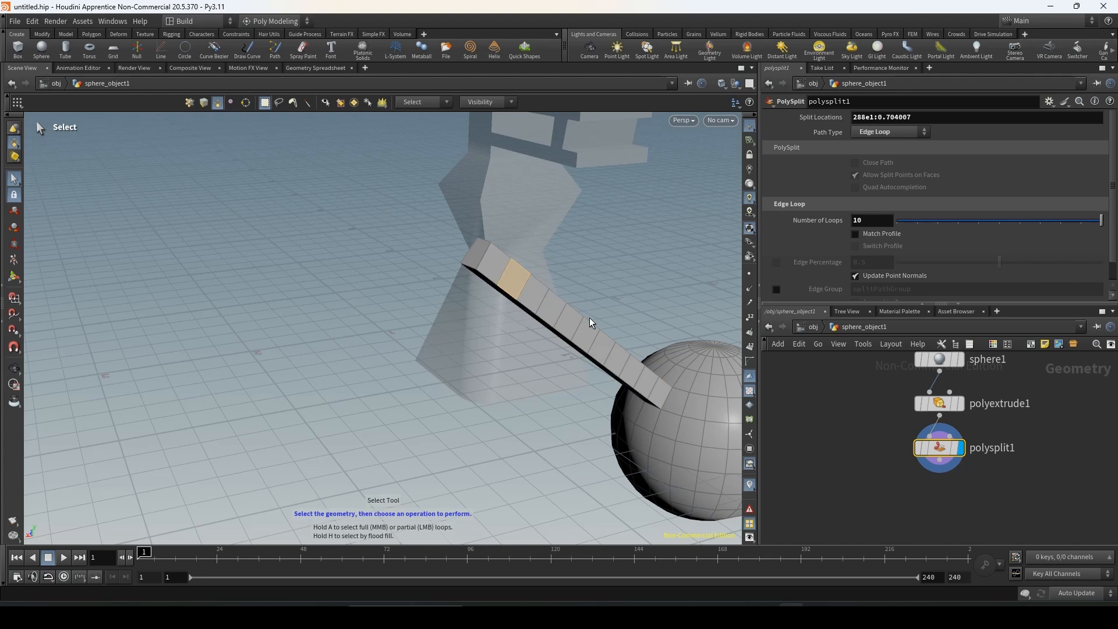
shift+click(605, 348)
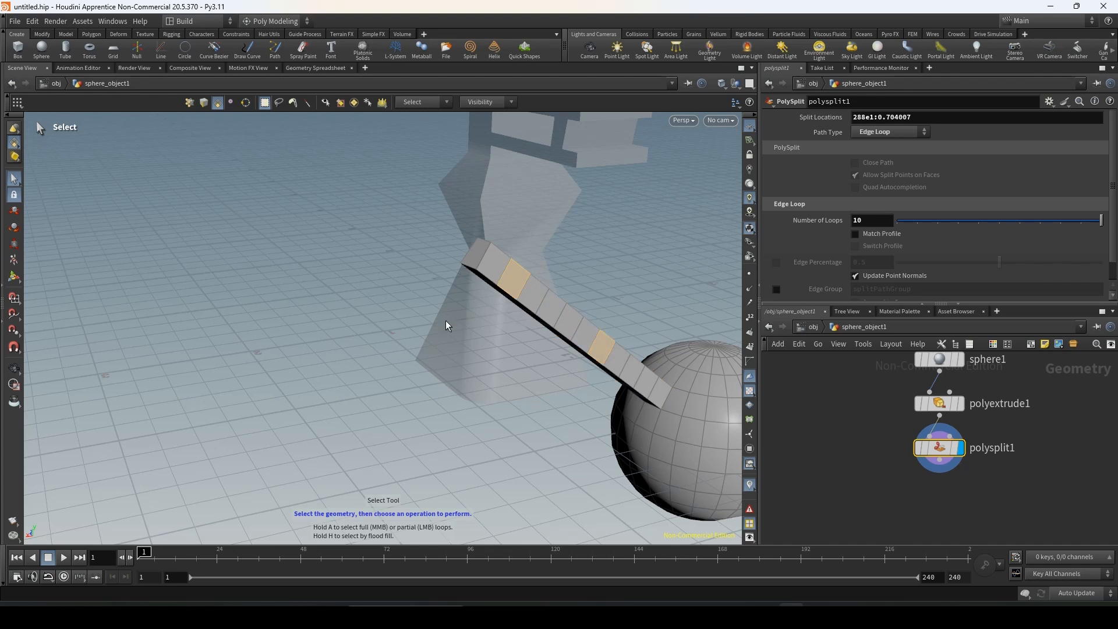
key(c)
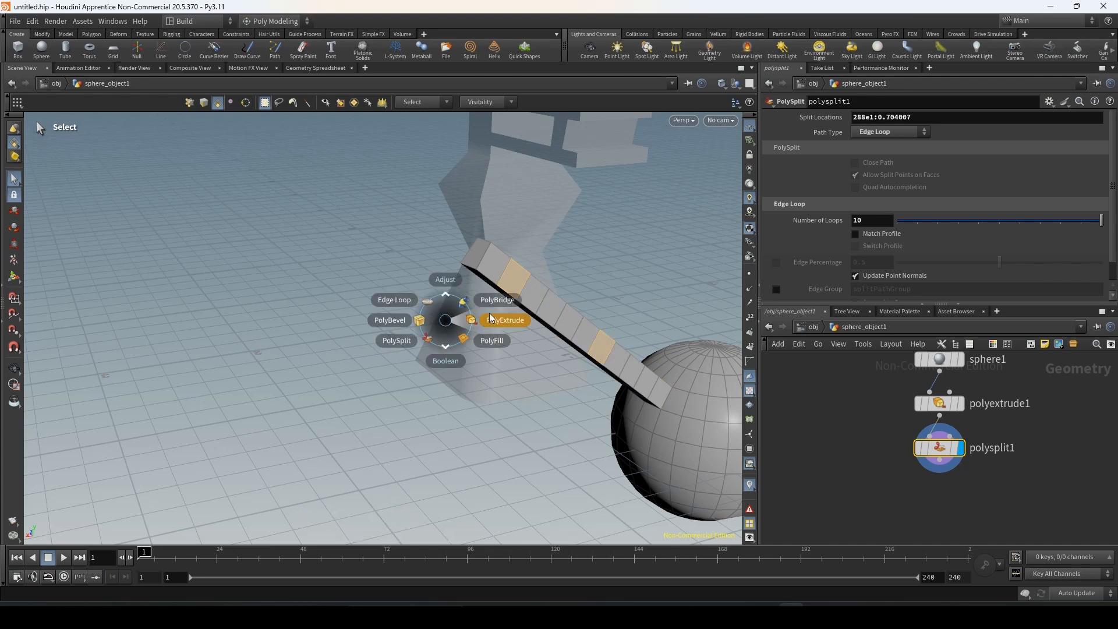
click(505, 320)
alt+drag(543, 319, 634, 335)
drag(638, 337, 824, 370)
alt+drag(576, 309, 311, 262)
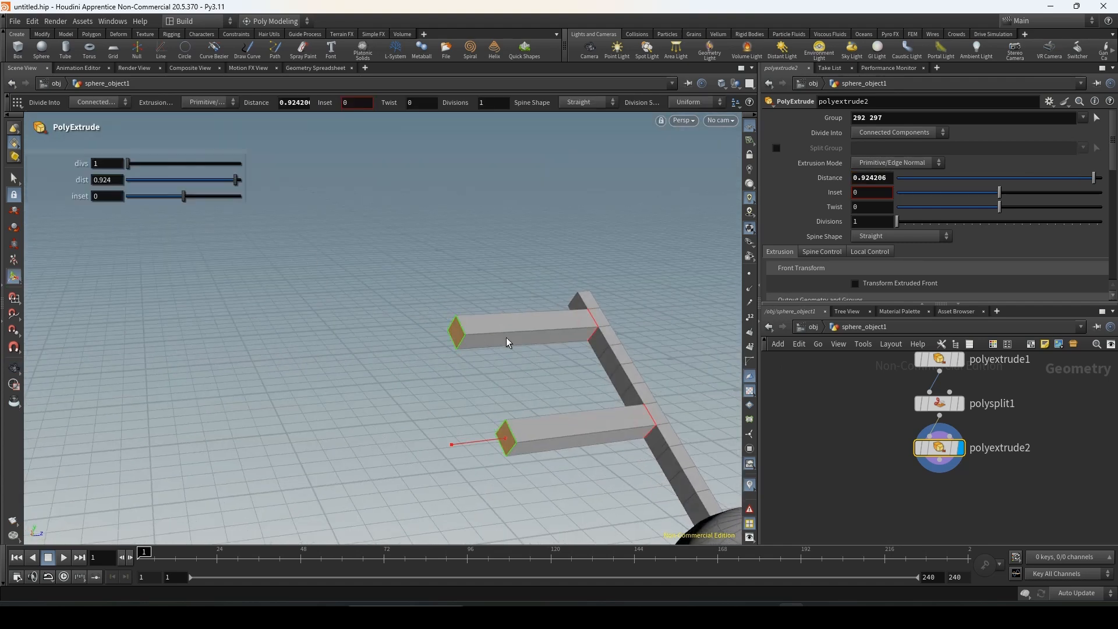
Step: Cut edge loops across each of the two prongs extruded from the arm, setting the number of loops to 2 on both
key(c)
click(382, 294)
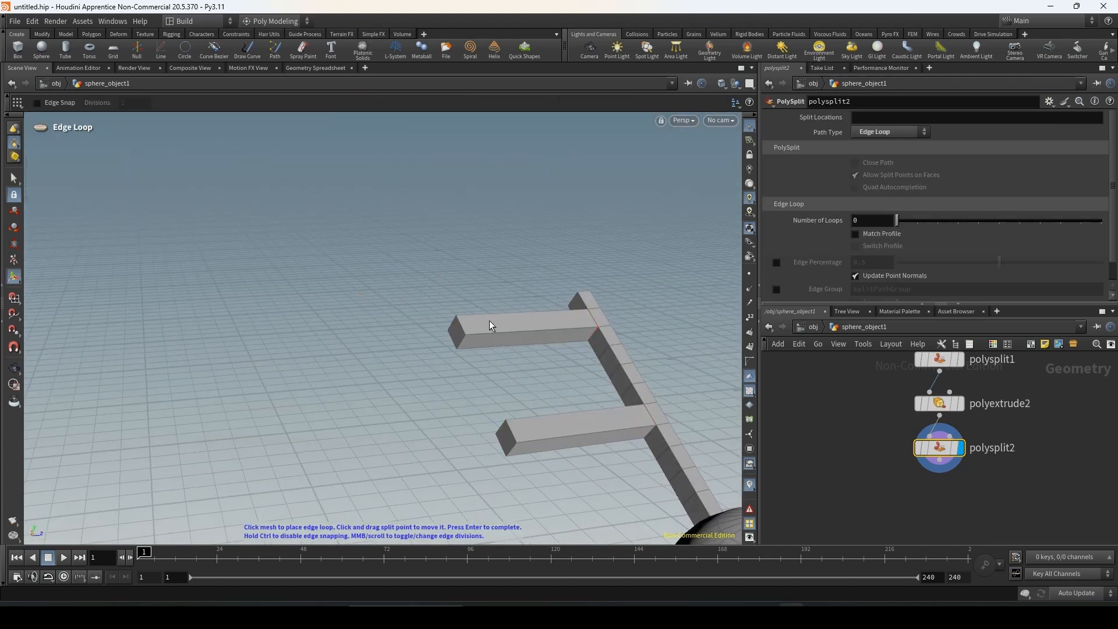
click(490, 336)
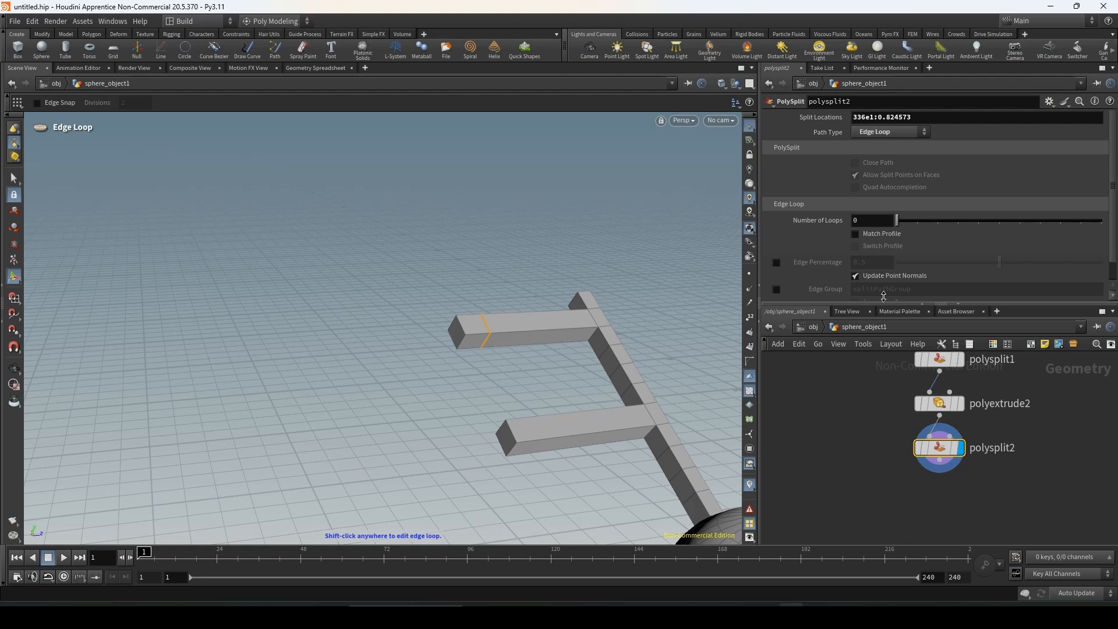
drag(903, 225, 939, 225)
key(c)
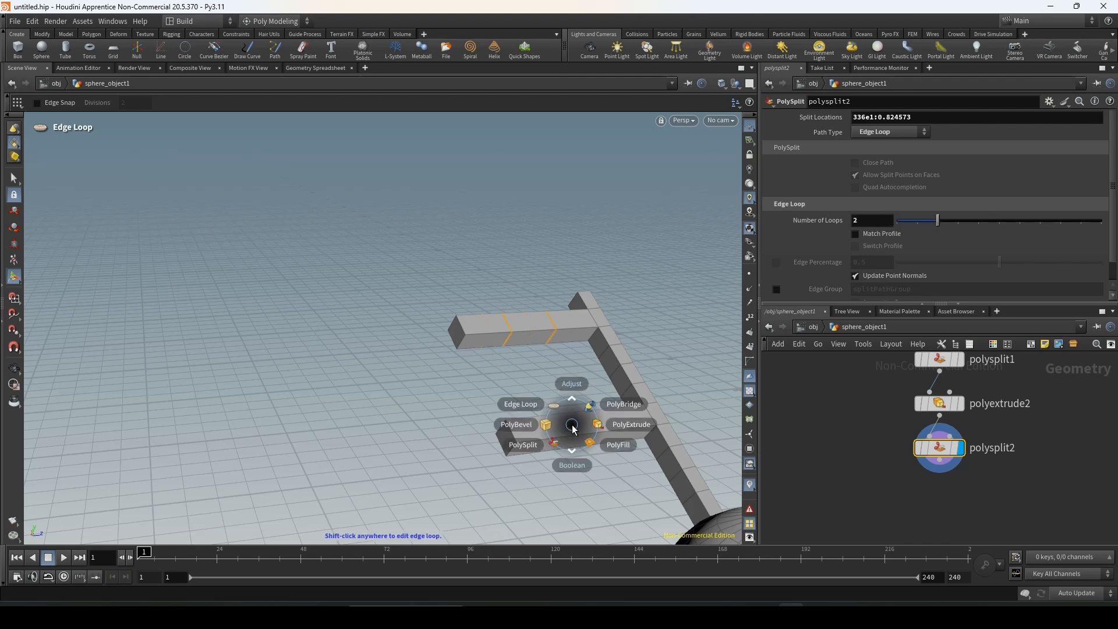
click(521, 423)
click(568, 436)
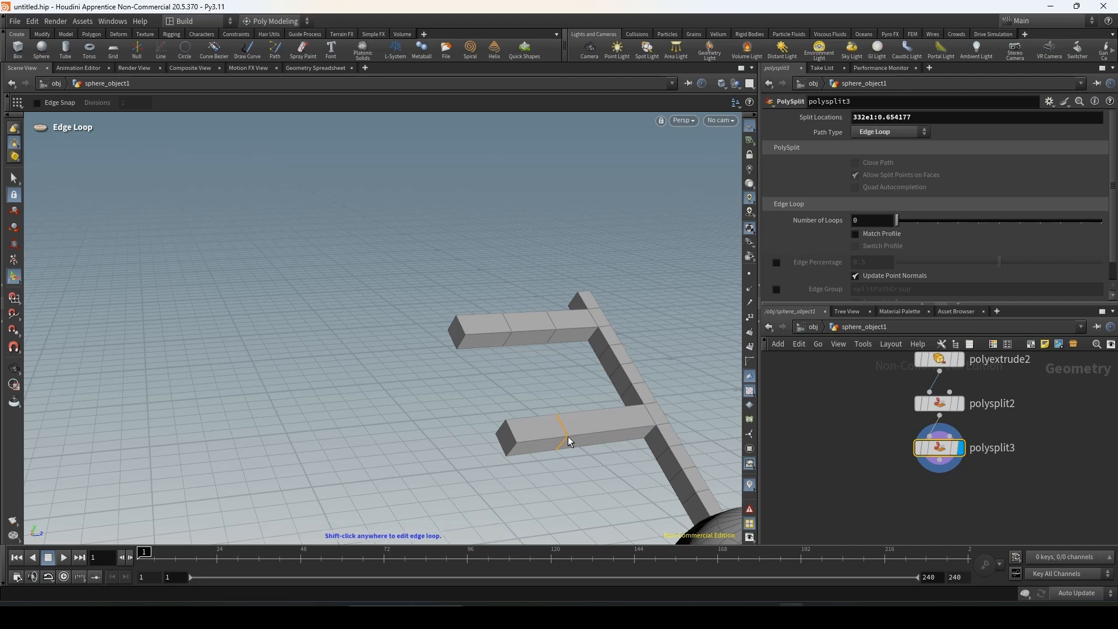
drag(896, 220, 937, 222)
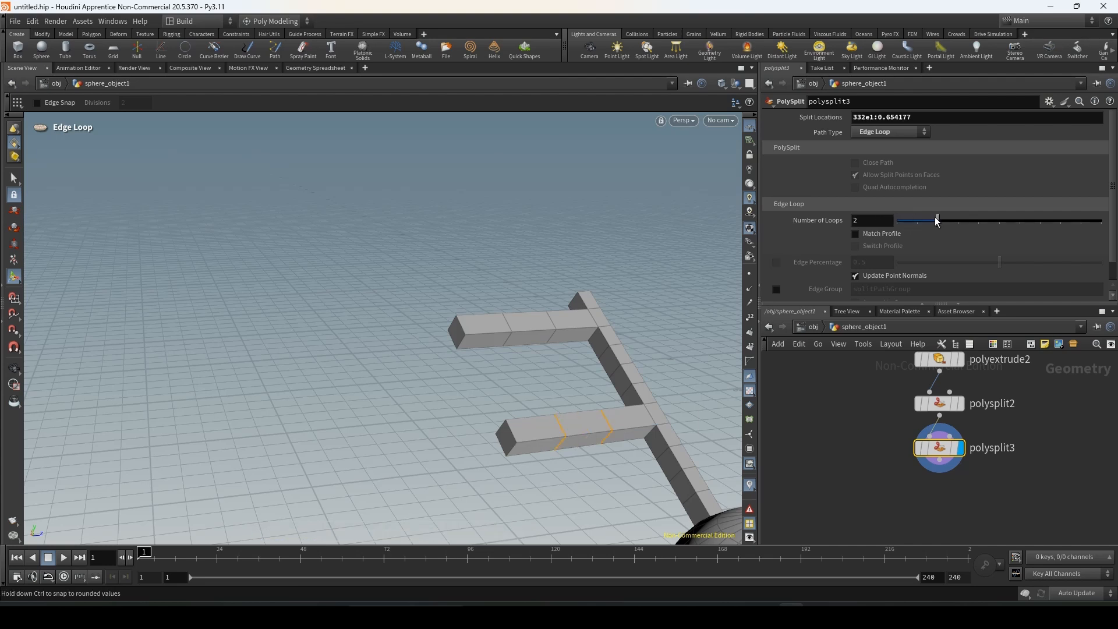
Step: PolyBridge the middle segment face on the inner side of one prong to the facing middle segment face of the other prong
click(14, 180)
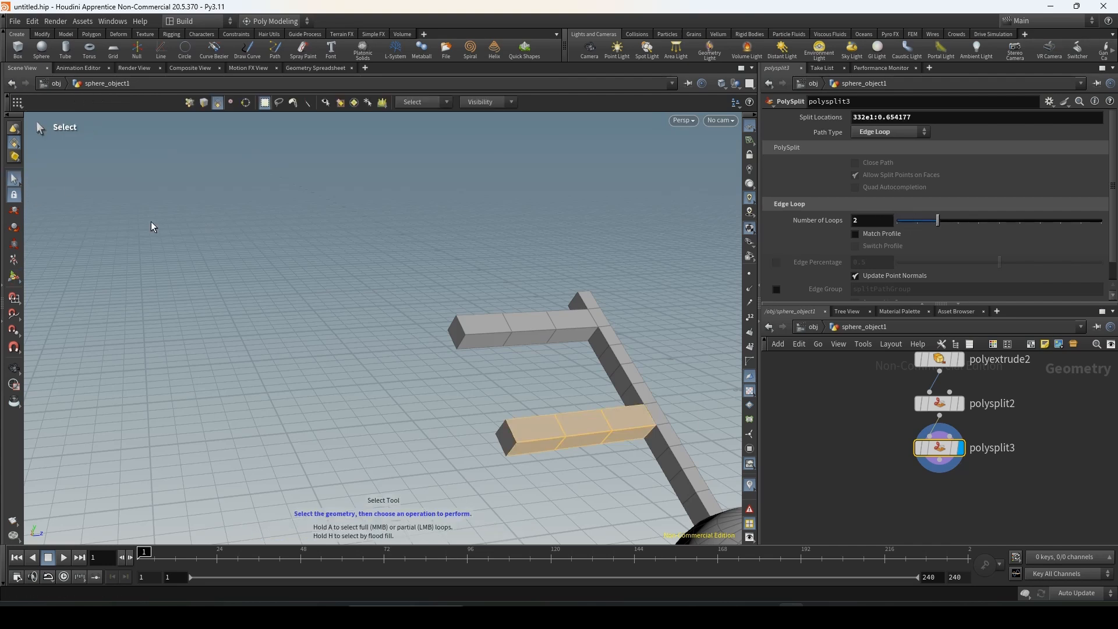
click(535, 334)
key(c)
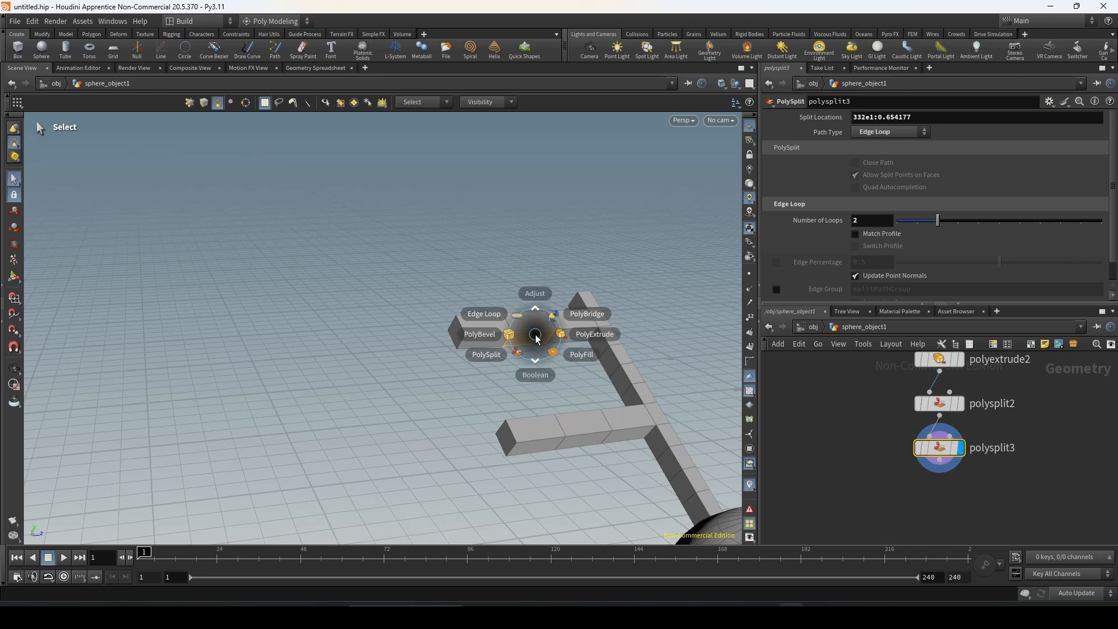
click(585, 315)
alt+drag(546, 359, 633, 398)
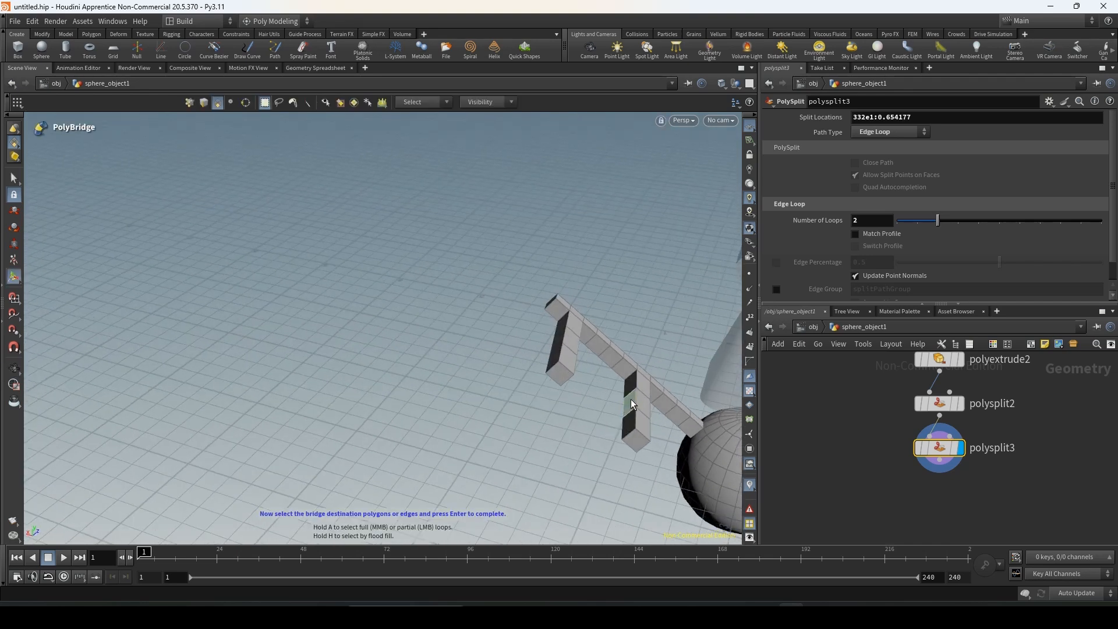
click(633, 403)
key(Return)
alt+drag(629, 404, 493, 376)
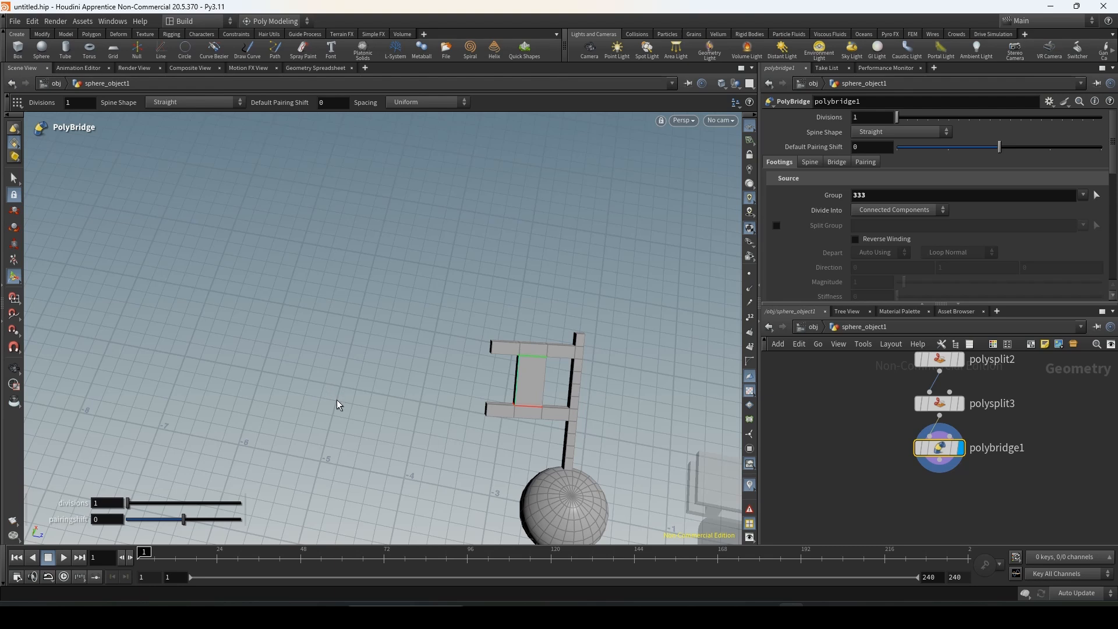
Step: Return to the object level and delete both the box and sphere objects
click(813, 326)
drag(941, 483, 778, 362)
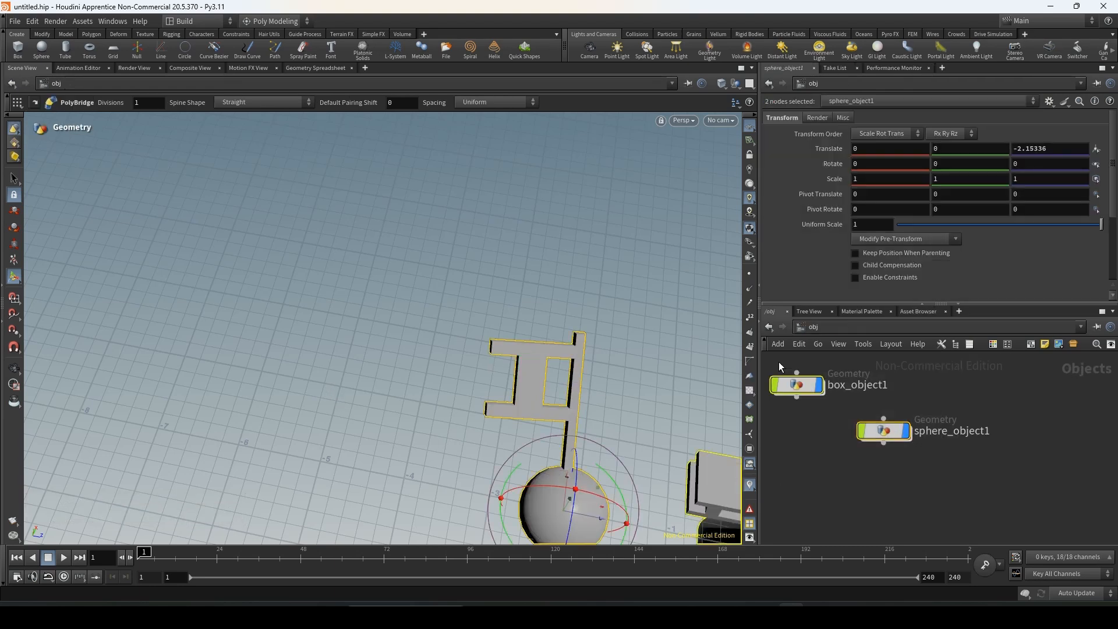
key(Delete)
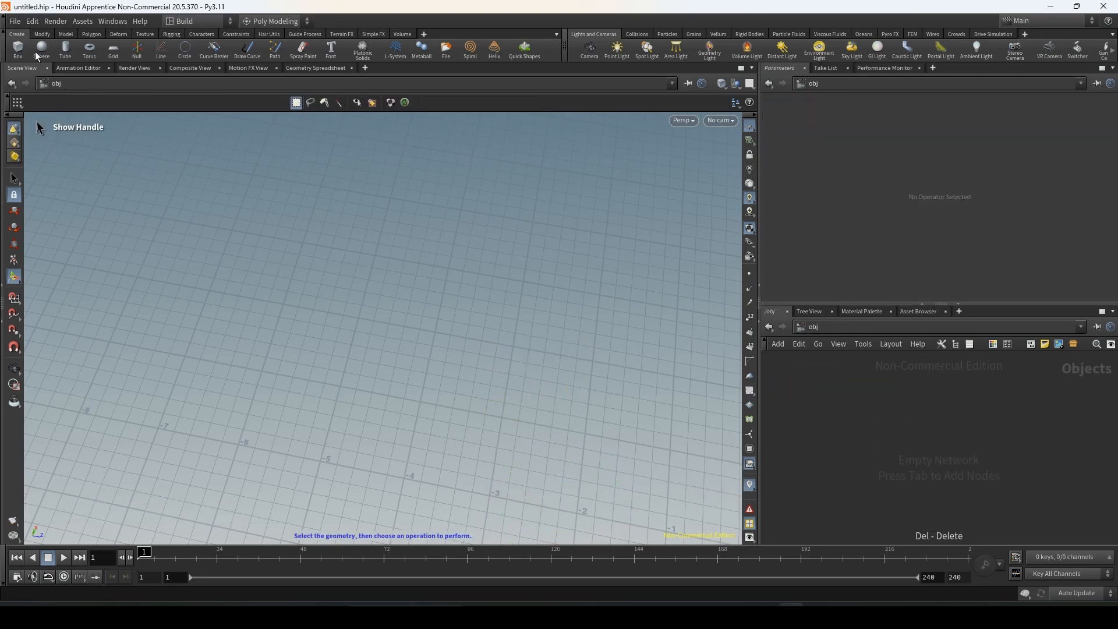
Step: Create a new box object at the origin of the empty scene
click(16, 51)
key(Return)
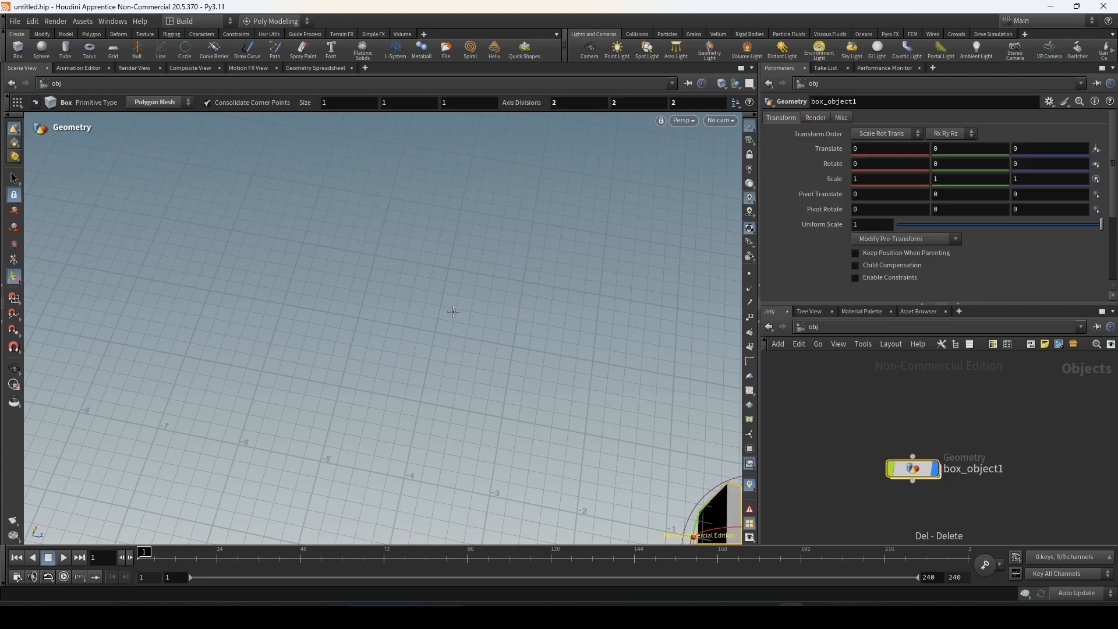
alt+drag(527, 370, 581, 315)
alt+middle_drag(580, 314, 456, 285)
alt+right_drag(456, 285, 513, 364)
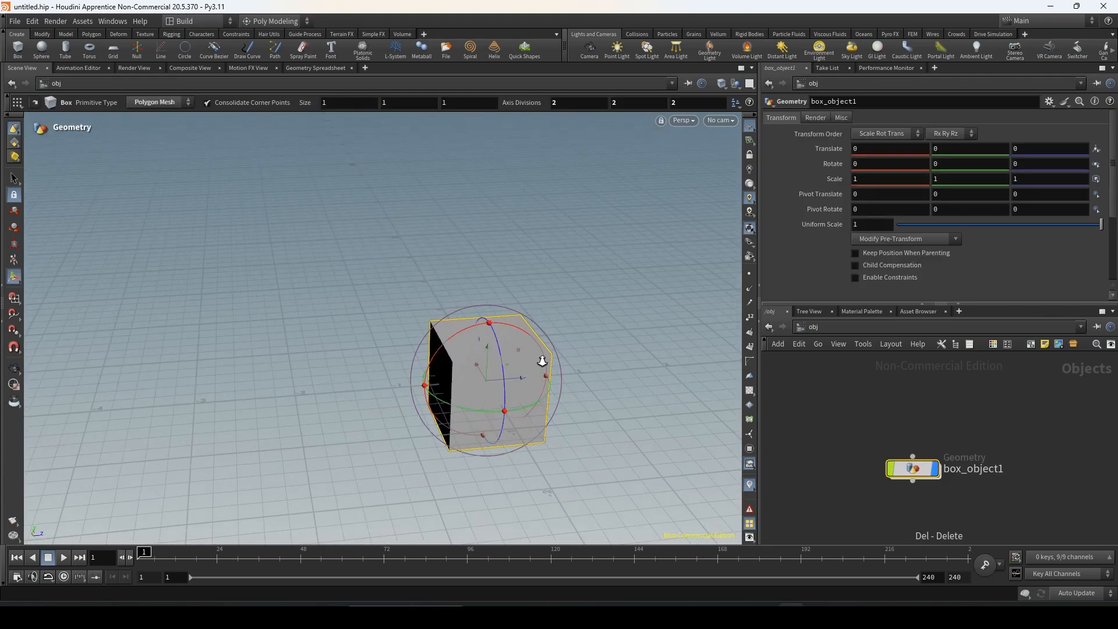
Step: Flatten the box object to a Y scale of 0.1 and raise it to a Y translate of 0.6
key(ctrl+z)
mouse_move(950, 180)
middle_down()
mouse_move(948, 199)
mouse_move(946, 149)
mouse_move(932, 166)
mouse_move(905, 167)
mouse_move(948, 178)
middle_up()
alt+drag(547, 389, 594, 357)
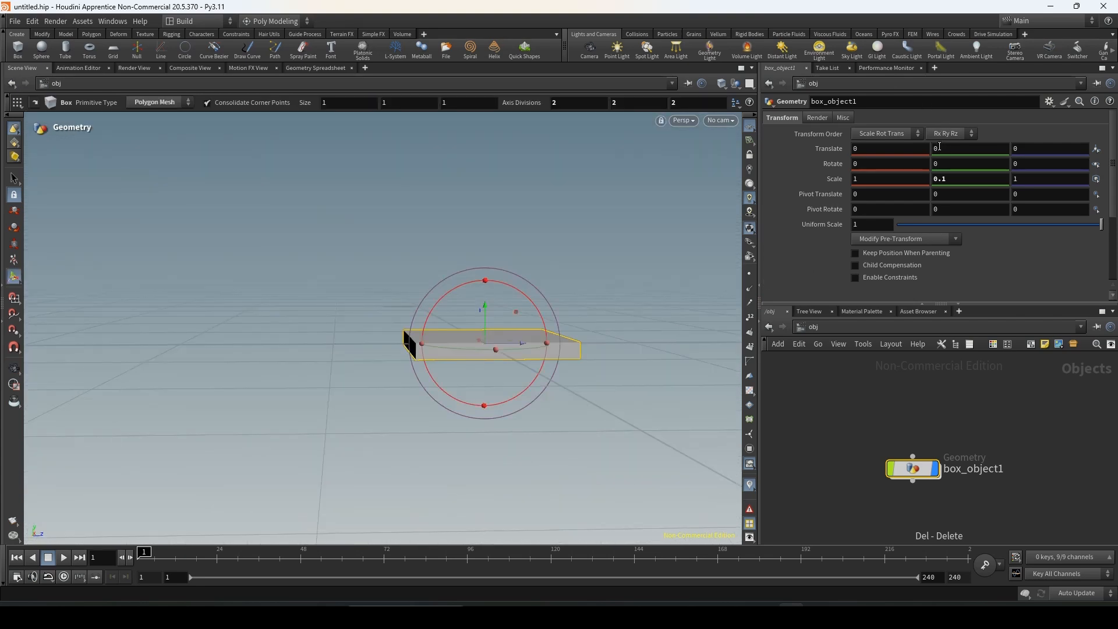
middle_drag(939, 147, 969, 146)
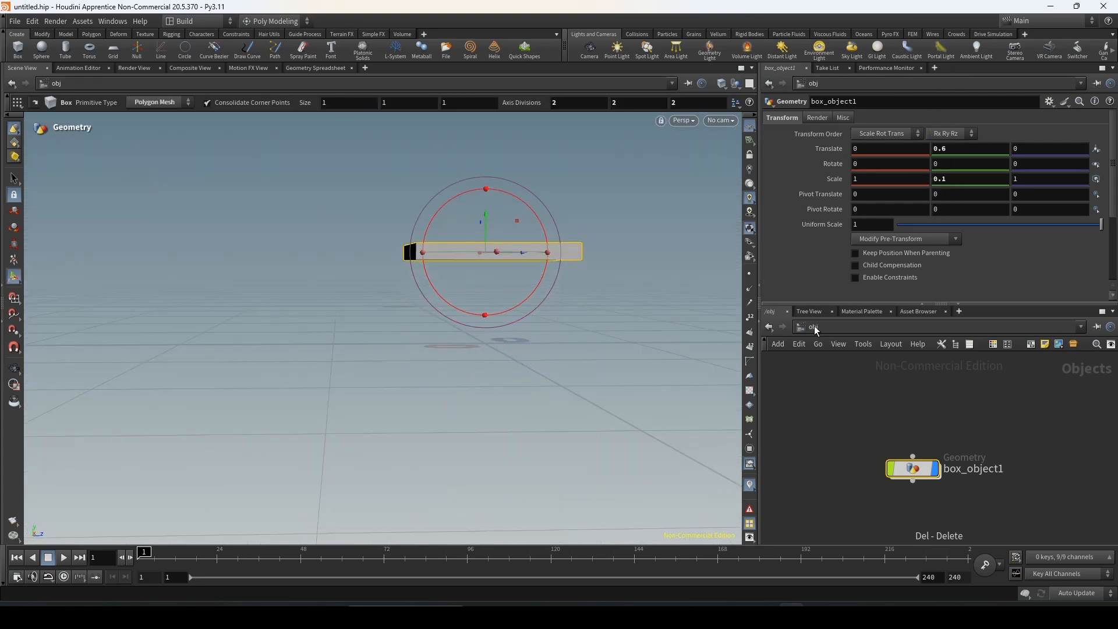
Step: Compare the box object's object-level transform values with the box node's parameters inside its geometry network, ending inside the network
double_click(919, 473)
alt+drag(379, 291, 329, 117)
alt+drag(445, 279, 403, 182)
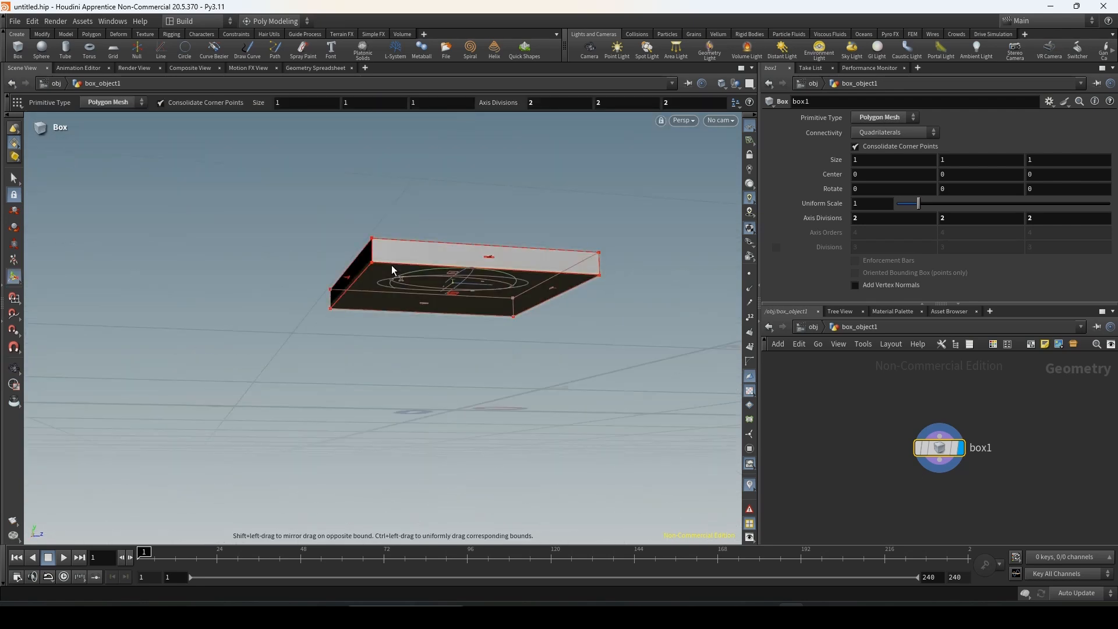
mouse_move(459, 260)
alt+mouse_down()
mouse_move(423, 241)
mouse_move(432, 174)
mouse_move(465, 249)
alt+mouse_up()
key(Return)
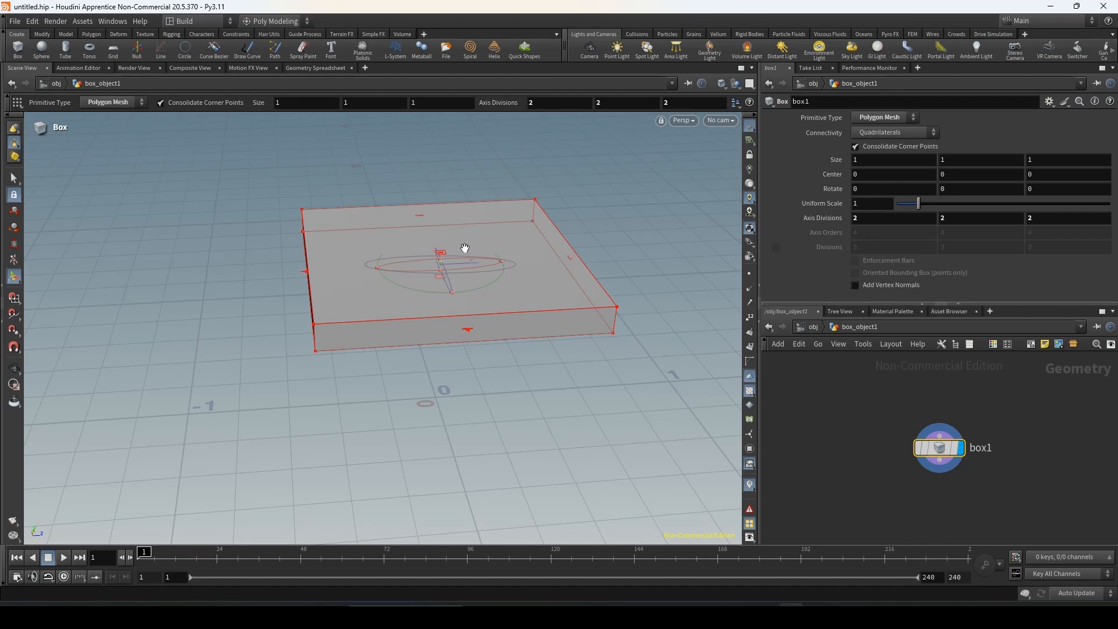
key(u)
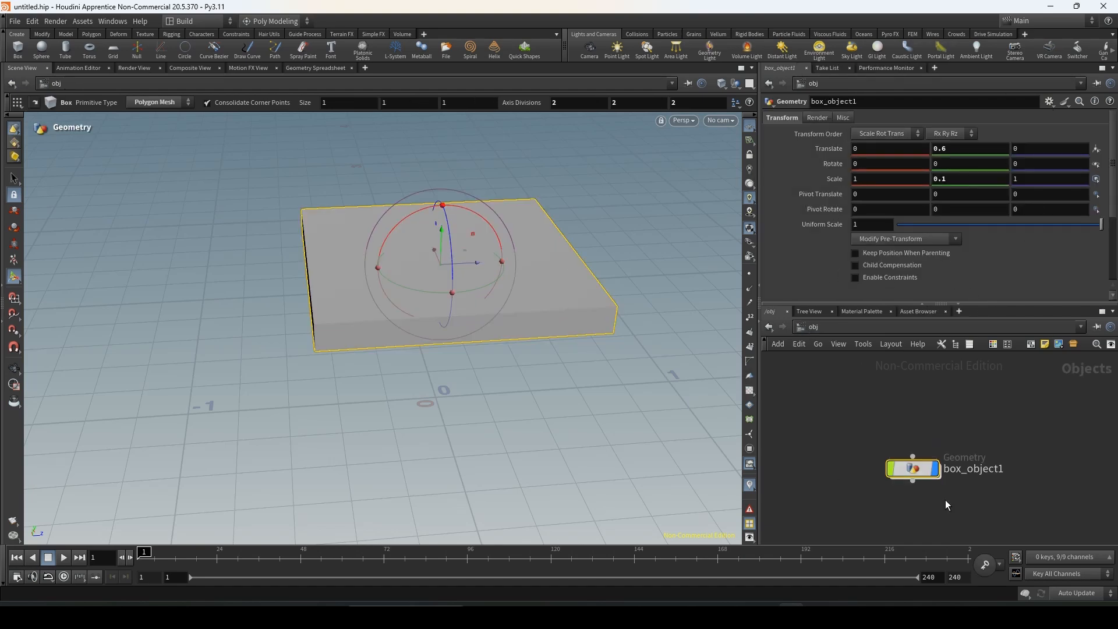
double_click(912, 469)
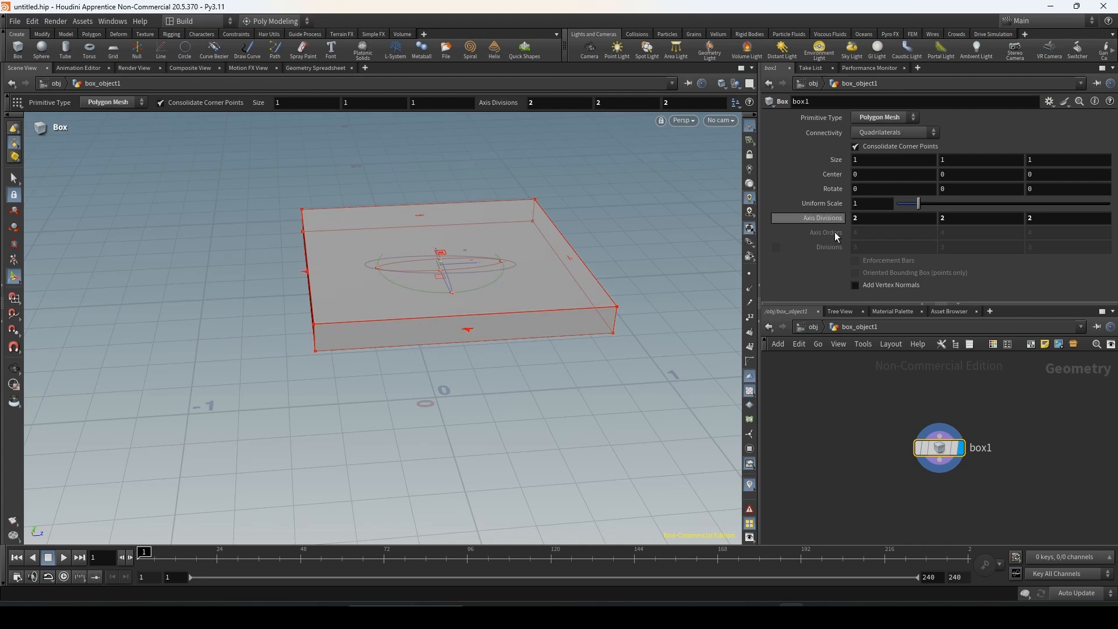
click(821, 326)
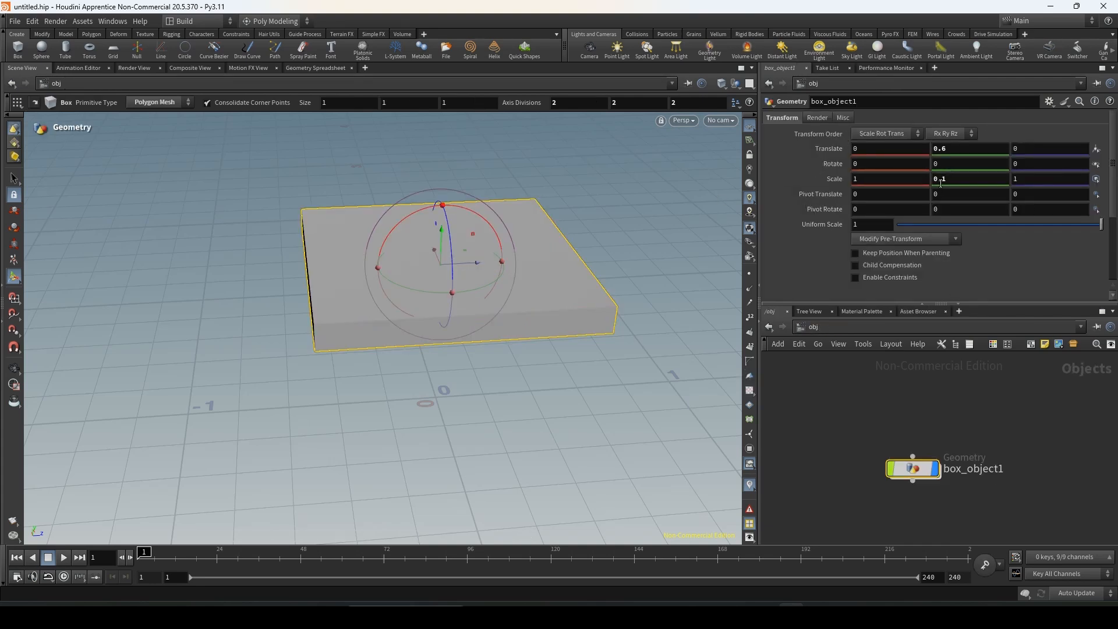
double_click(913, 468)
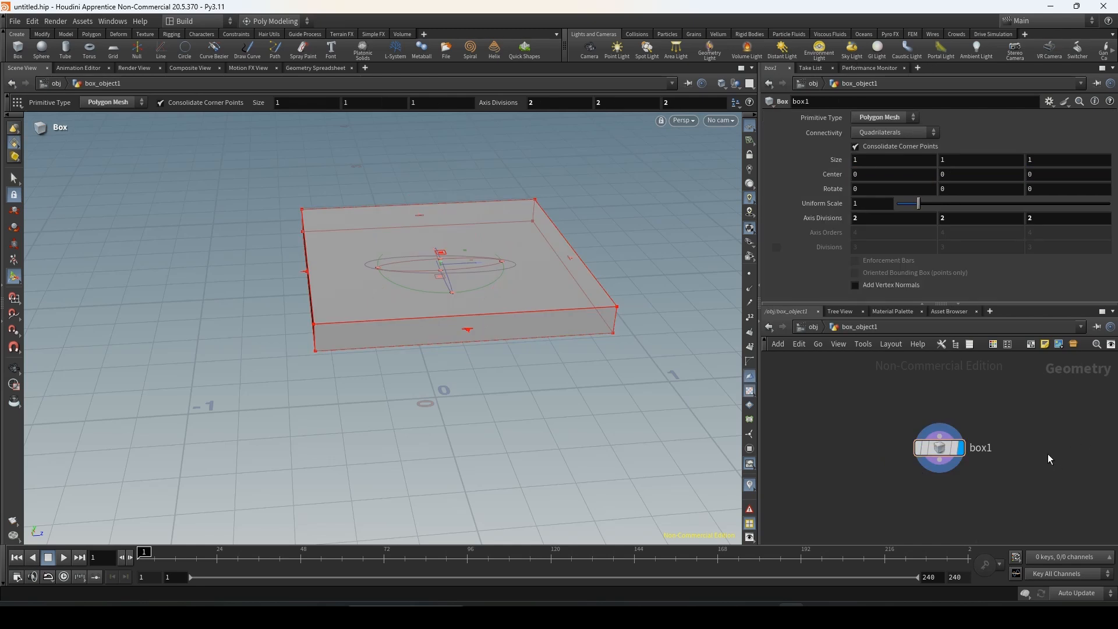
Step: Add a sphere node beside the box node, display it, and check it against the object-level transform values
key(Tab)
click(952, 373)
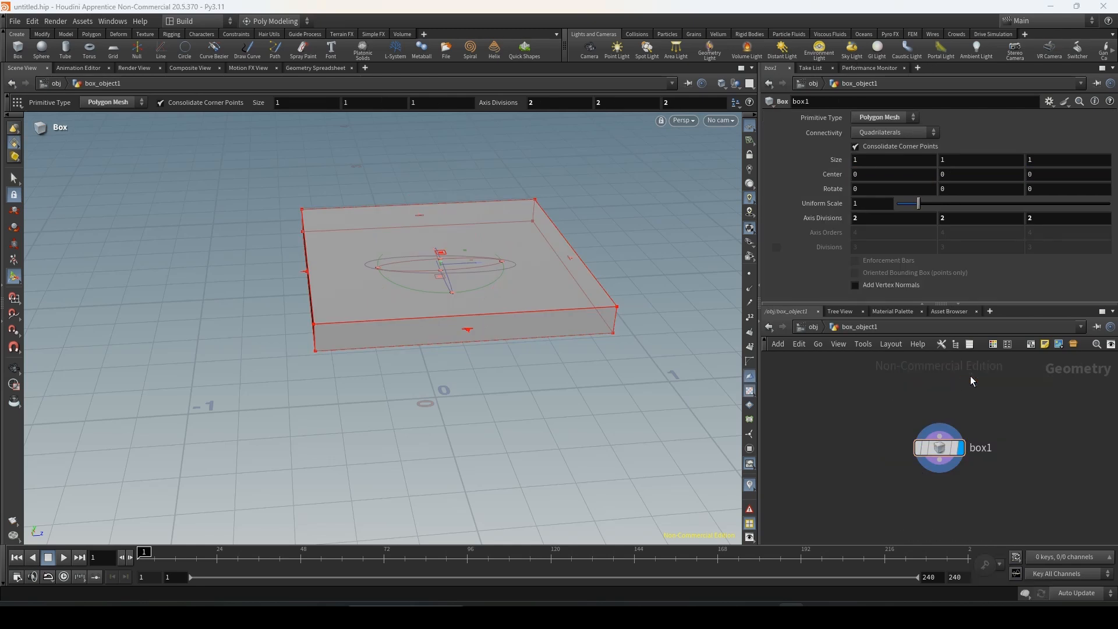
click(1045, 457)
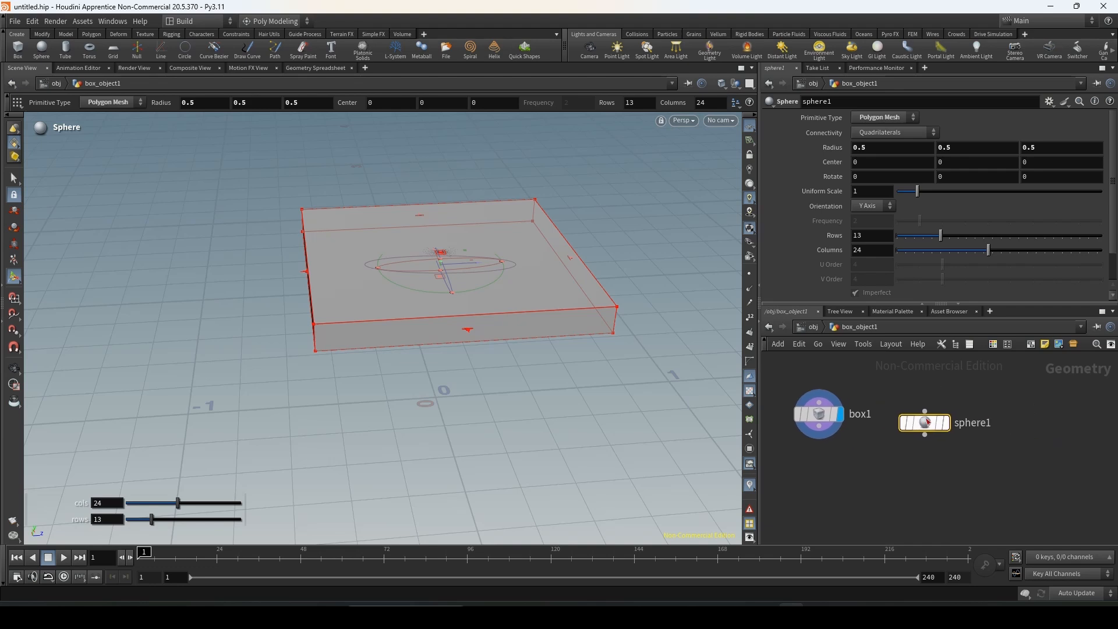
click(993, 397)
key(Escape)
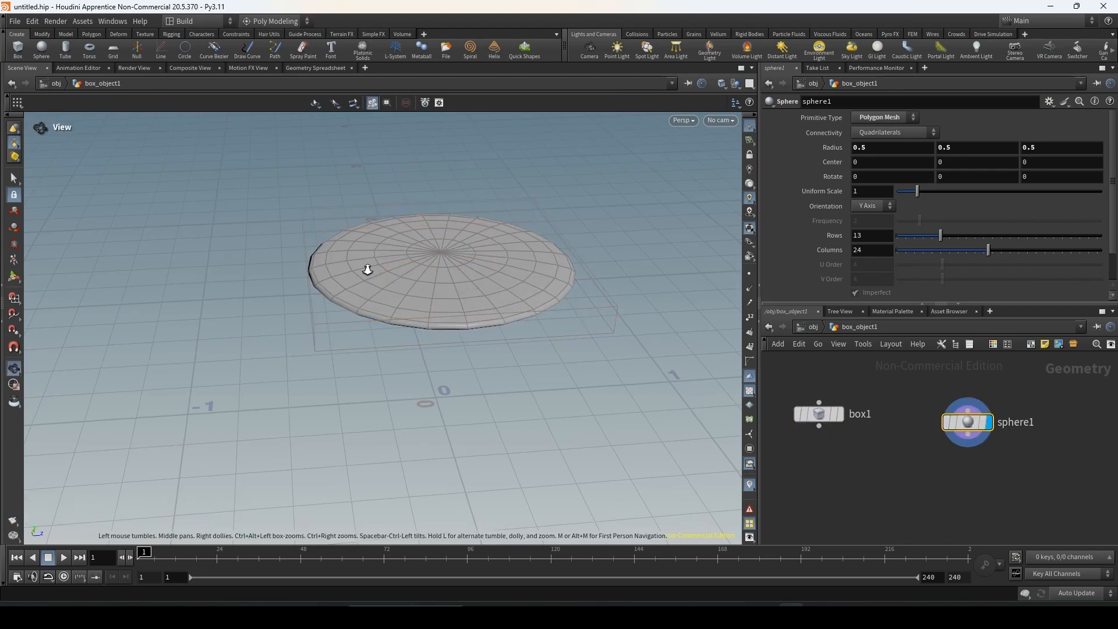
drag(368, 269, 554, 242)
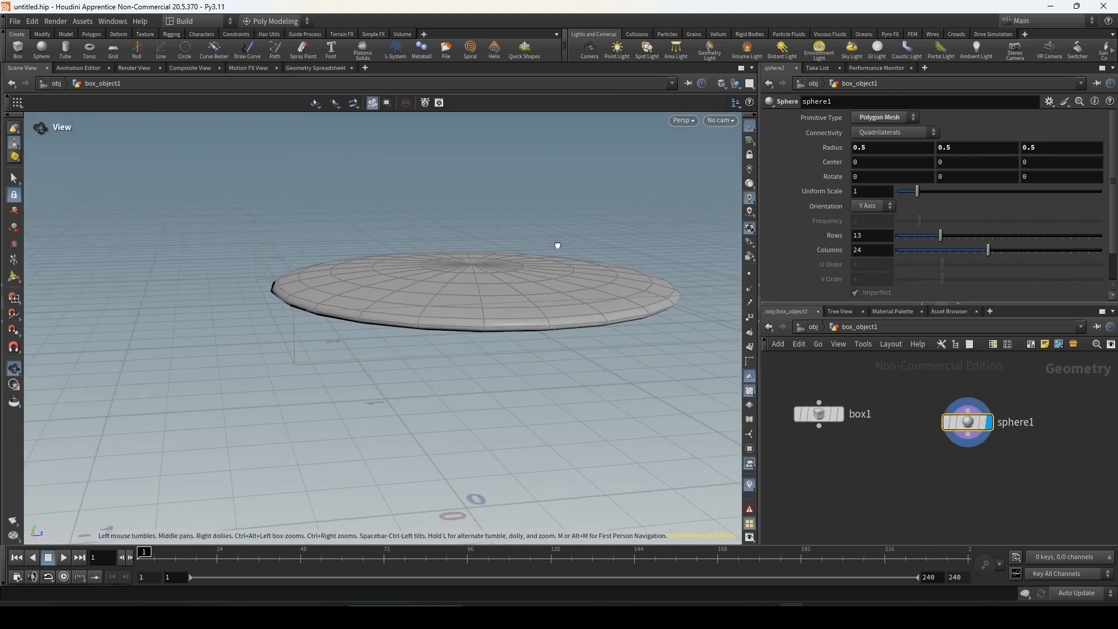
key(Return)
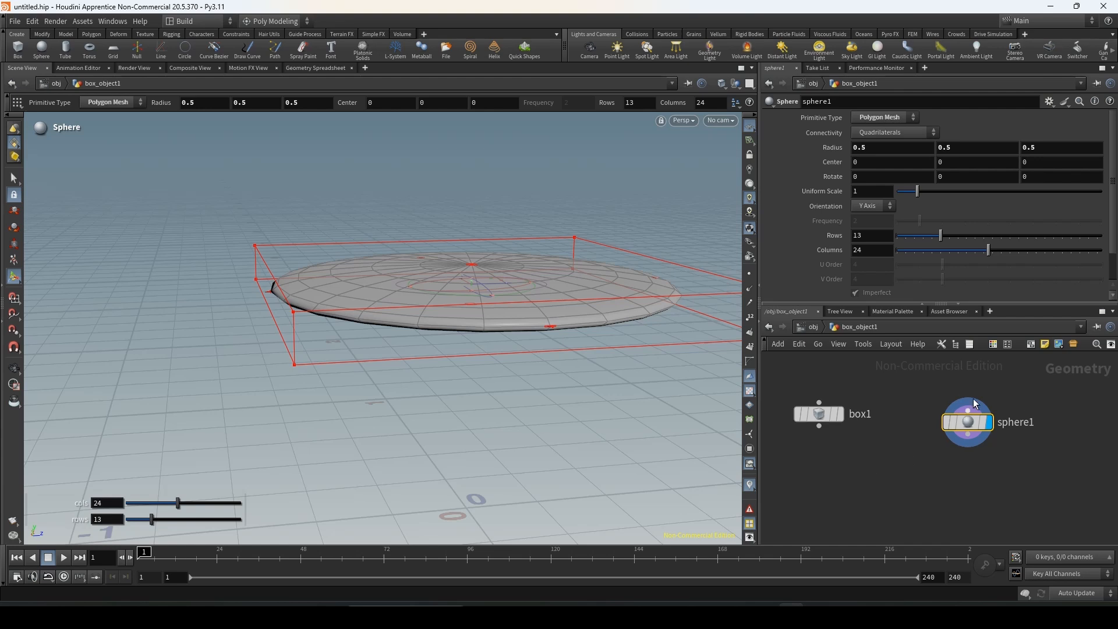
click(808, 328)
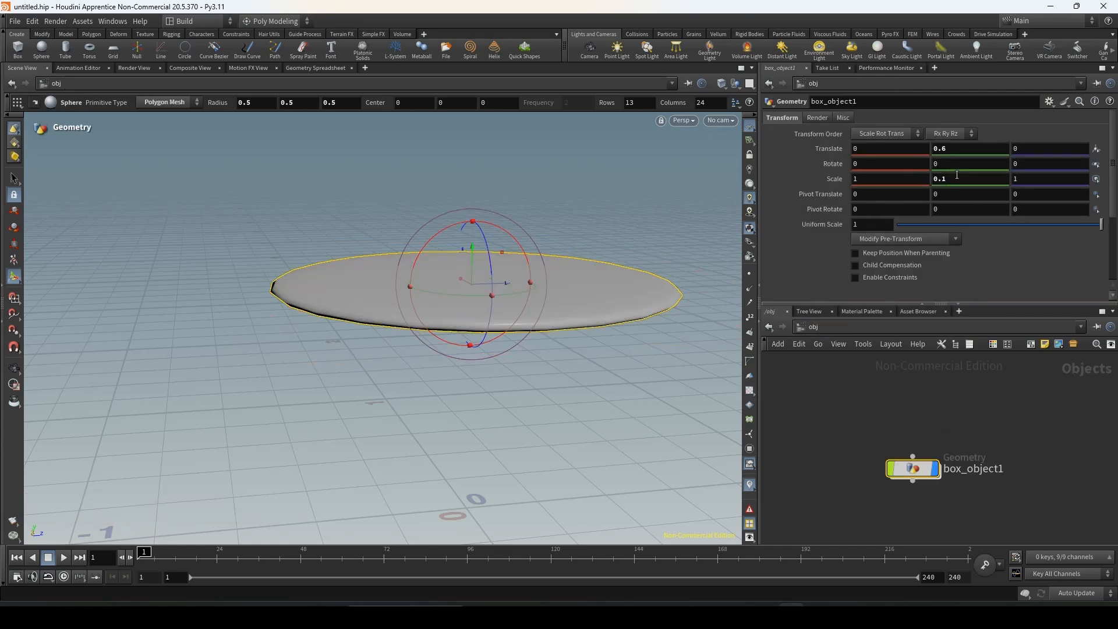
double_click(913, 468)
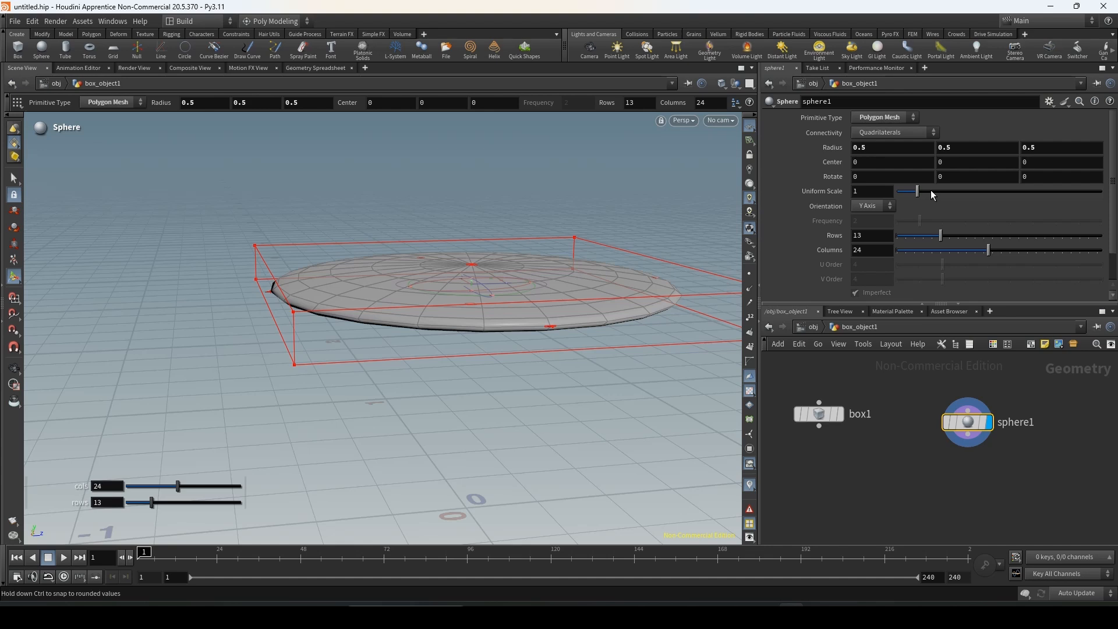
Step: Add a Transform node, connect the sphere node's output to it and display the Transform node
key(Tab)
text(t)
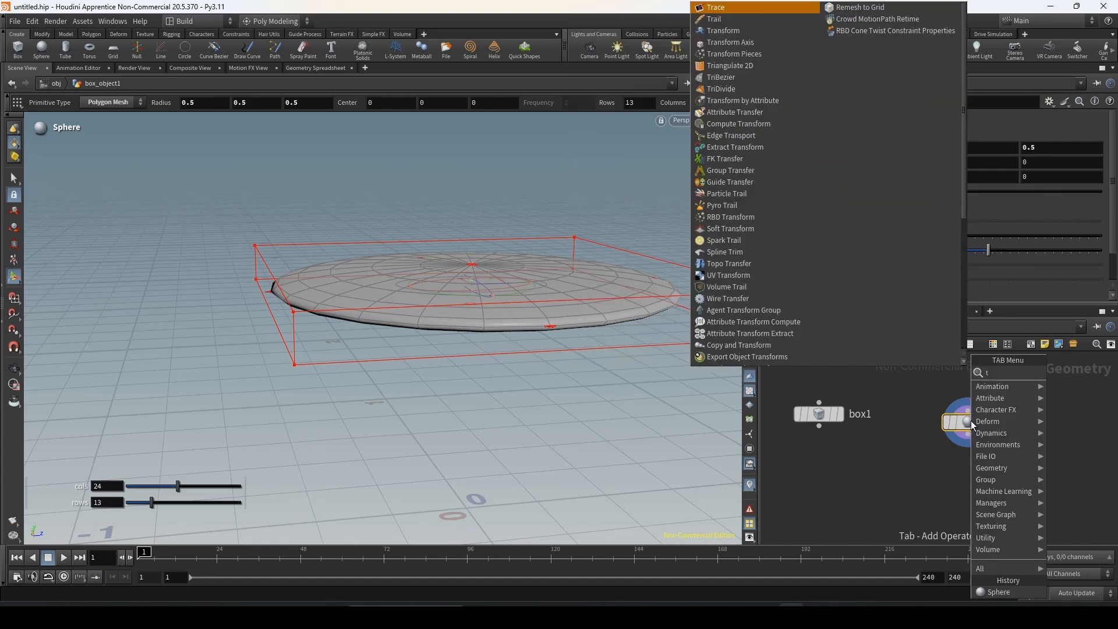
key(Escape)
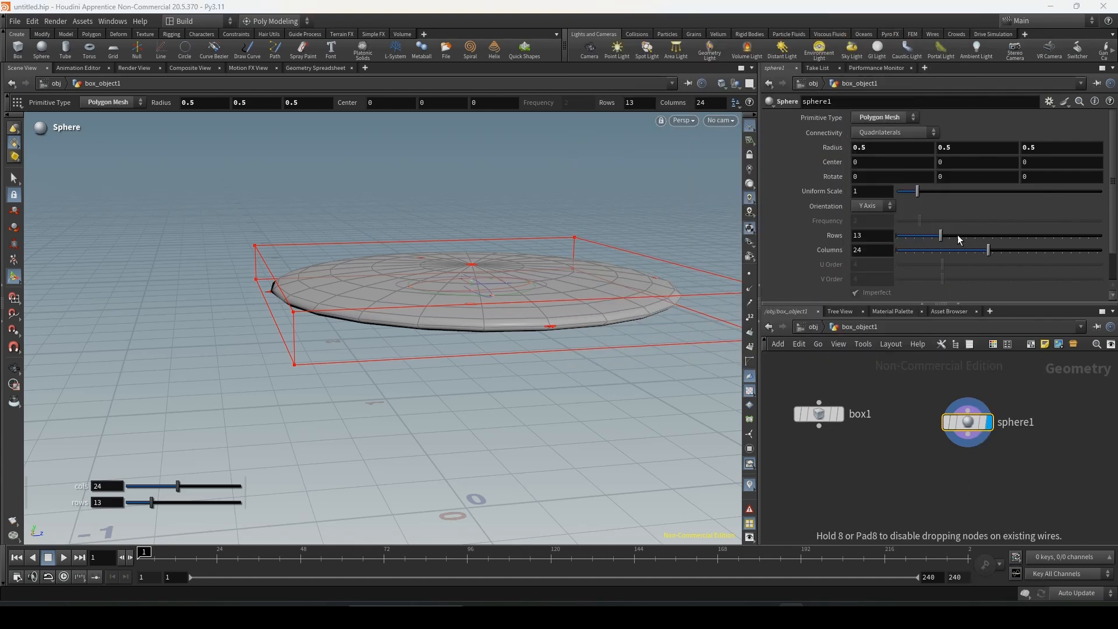
click(988, 489)
drag(968, 435, 988, 477)
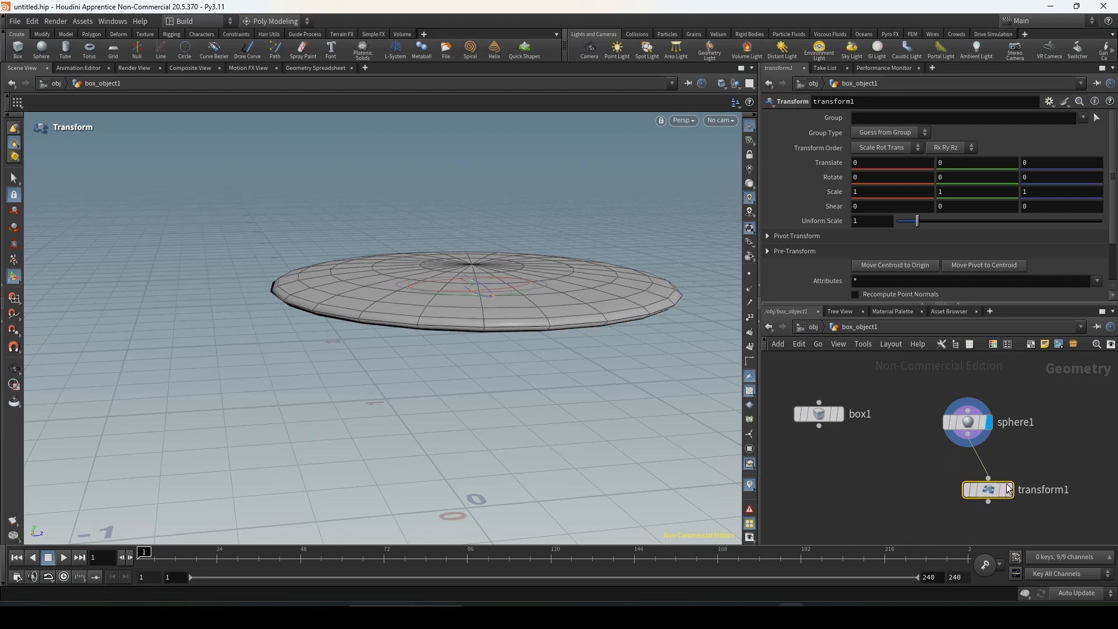
click(1009, 489)
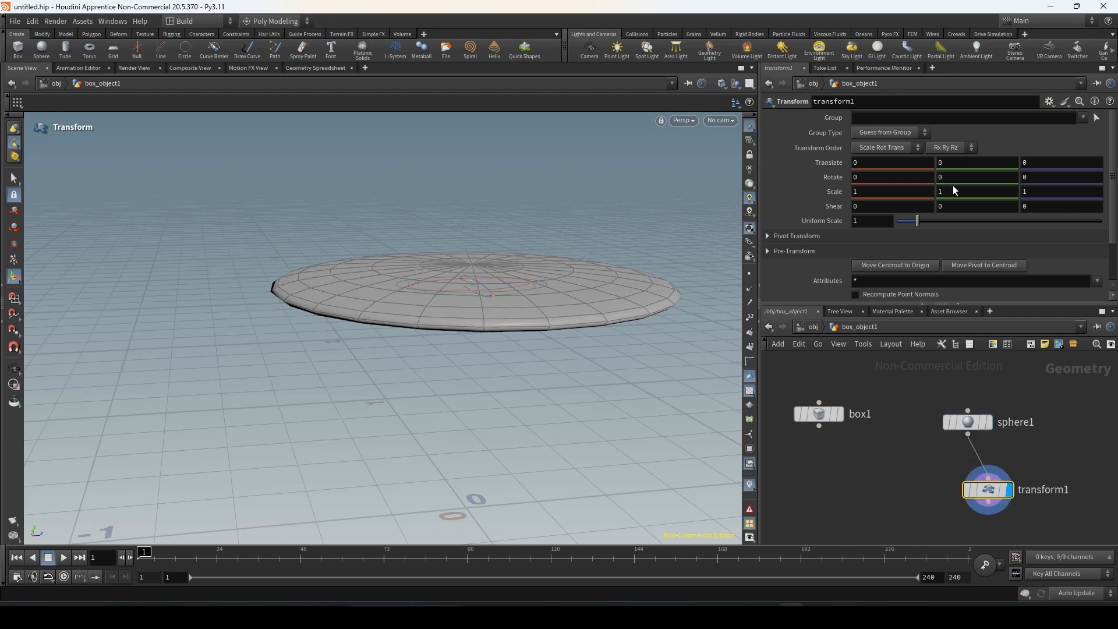
Step: Set the Transform node's Y scale to 10 and compare it with the object-level transform before returning inside the network
click(949, 195)
text(10)
key(Return)
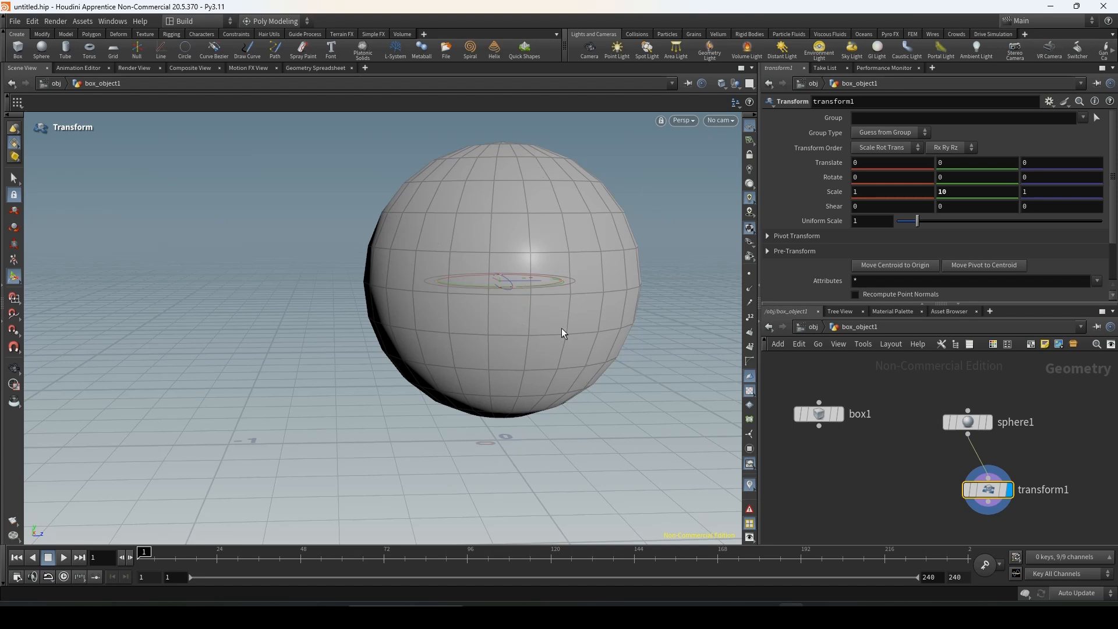
key(u)
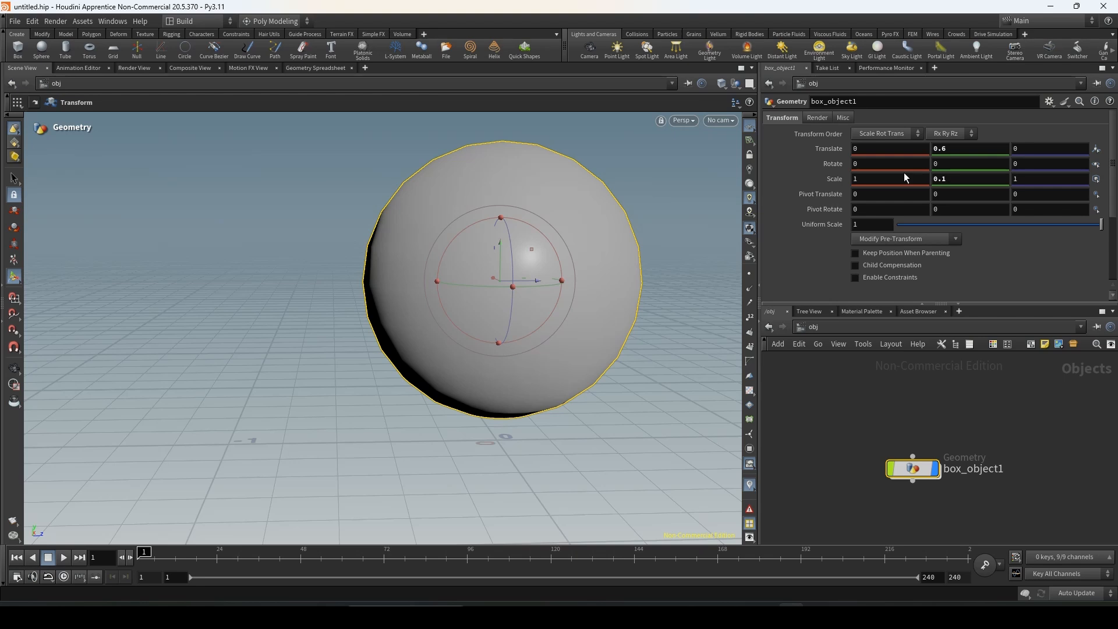
double_click(918, 471)
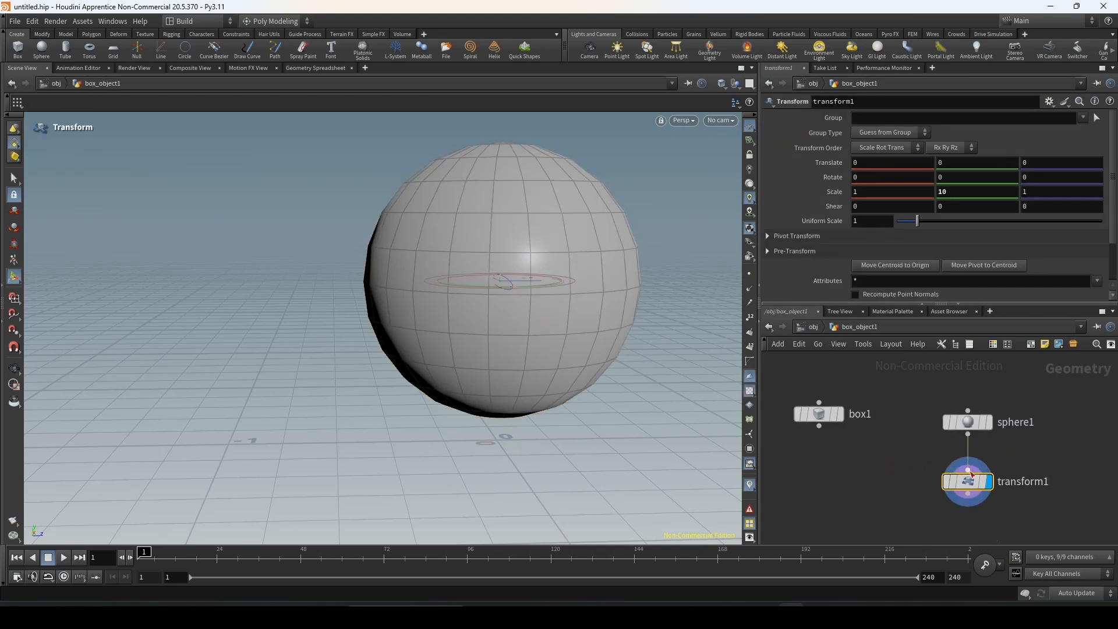
Step: Delete the Transform node and the sphere node, and return to the object level
key(Delete)
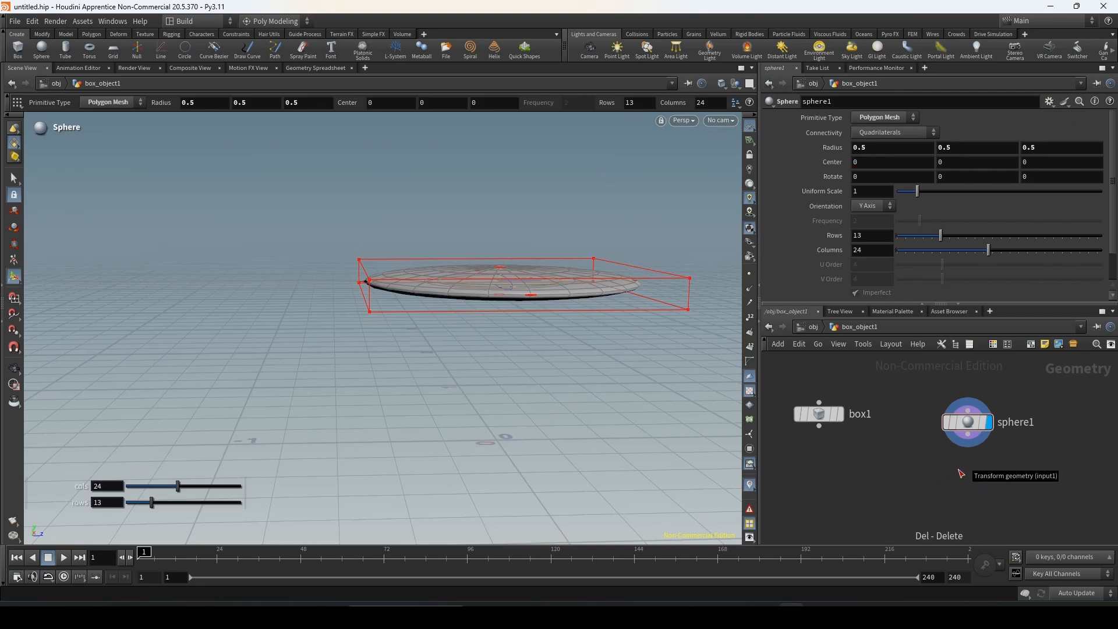
key(Delete)
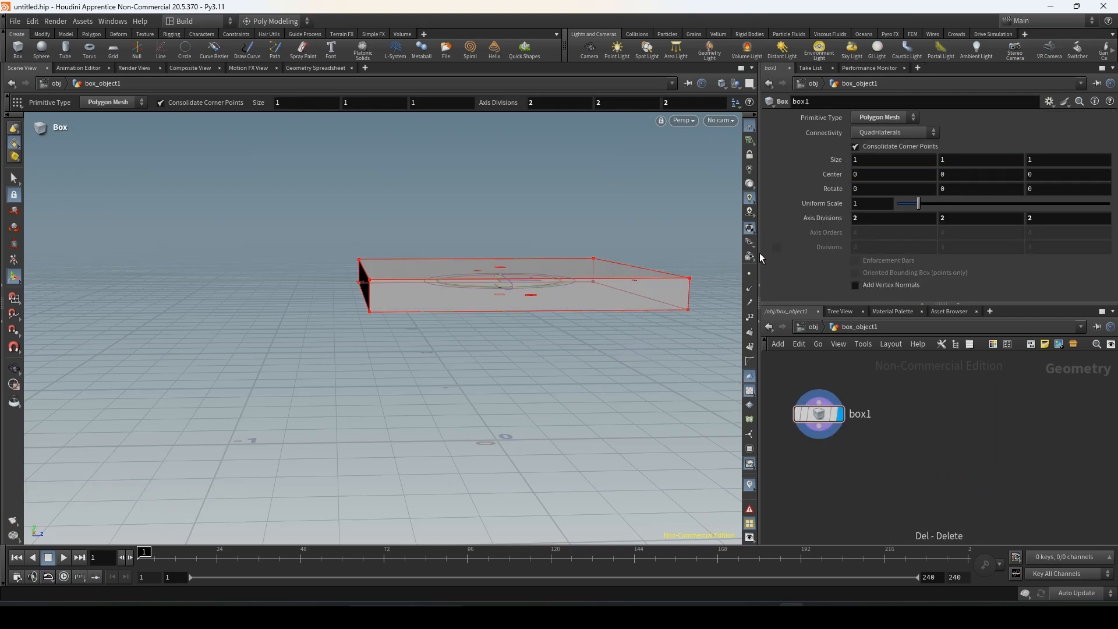
key(u)
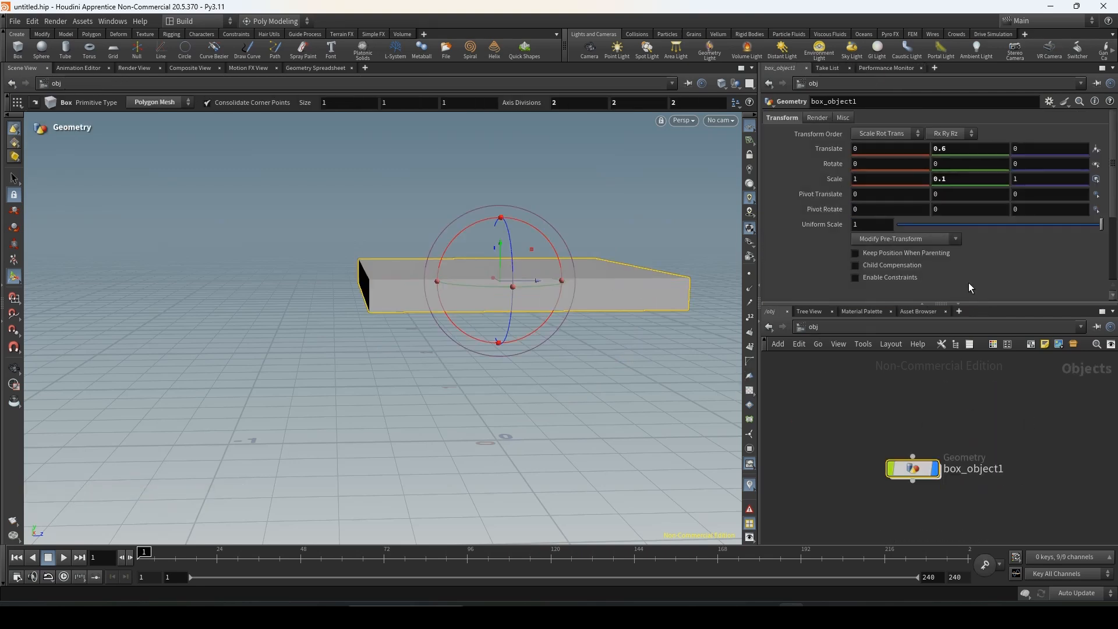
Step: Reset the box object's object-level transform by setting its Y scale to 1 and its Y translation to 0
click(963, 178)
key(Return)
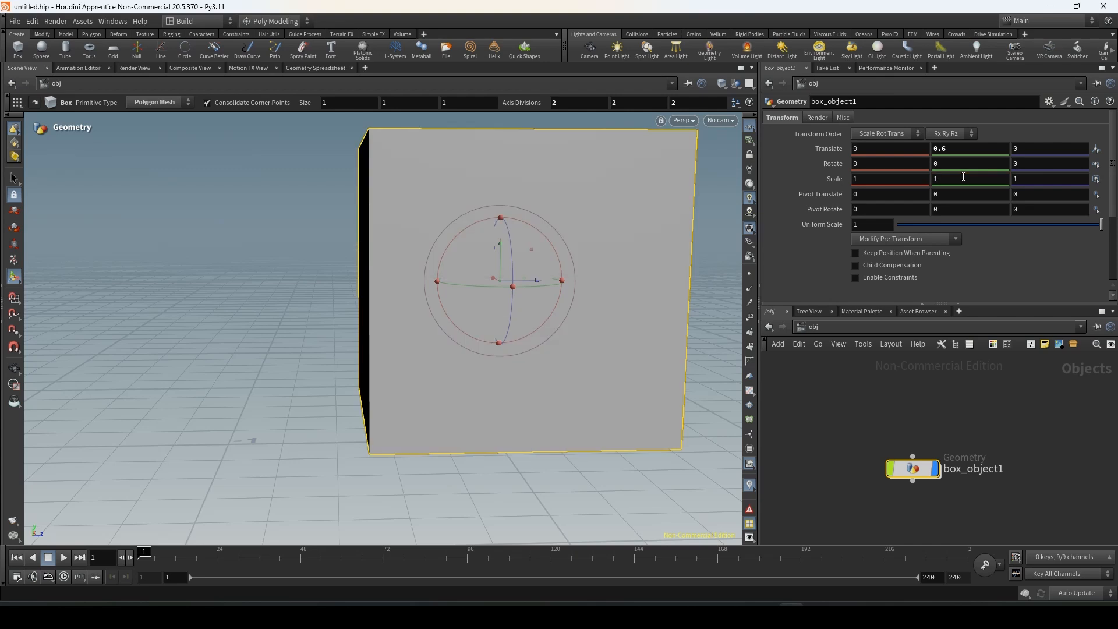
double_click(958, 146)
text(1)
key(Return)
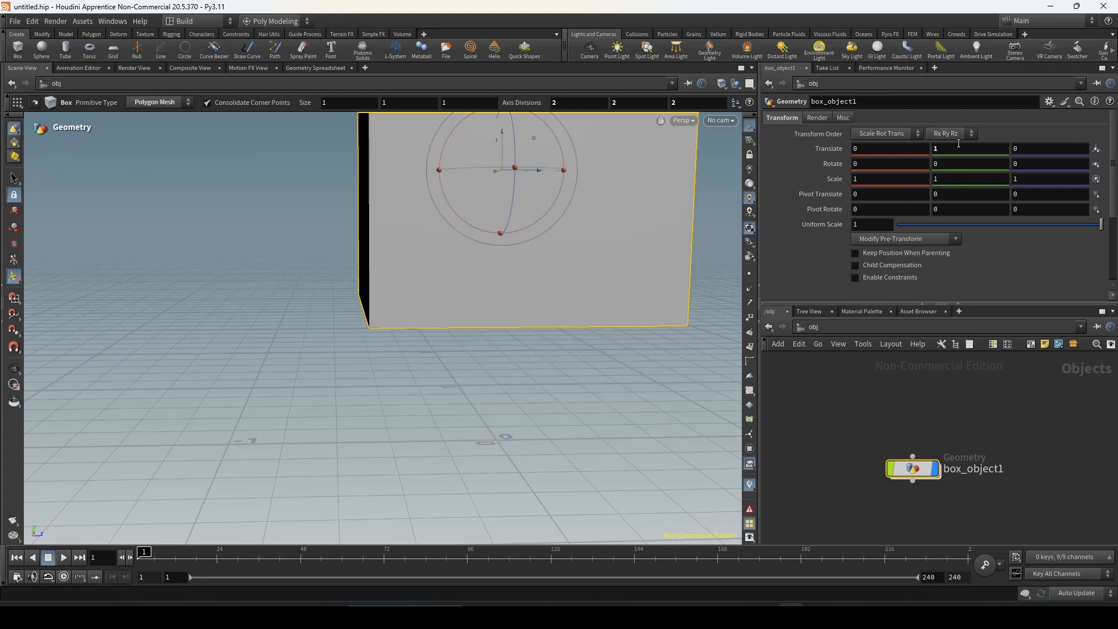
double_click(953, 154)
text(0)
key(Return)
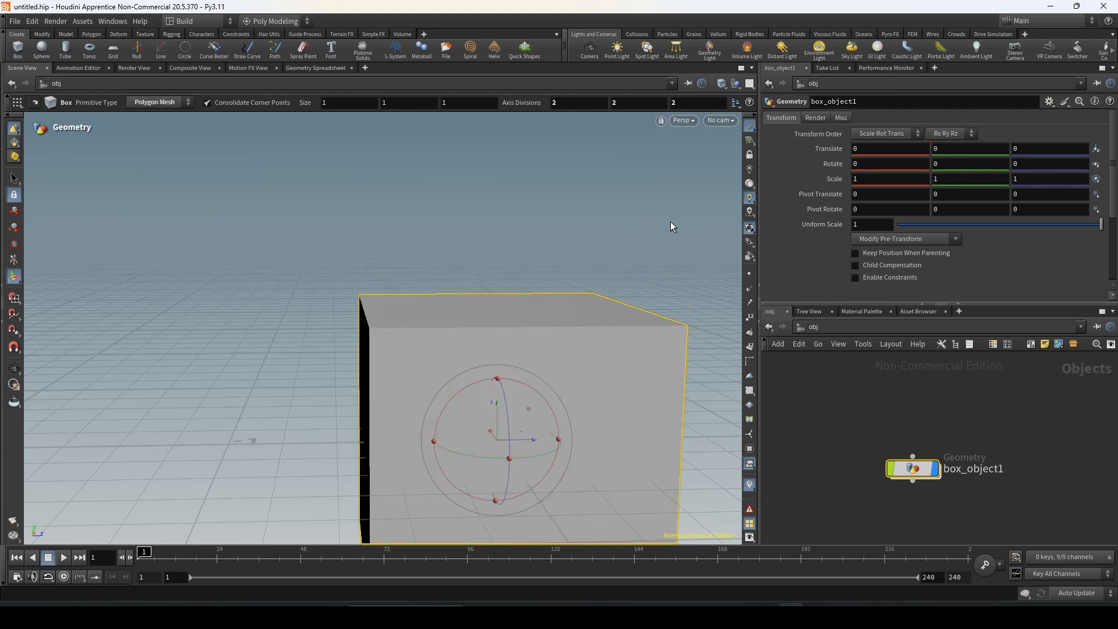
Step: Rename the box object as Chaise and enter its geometry network
double_click(989, 470)
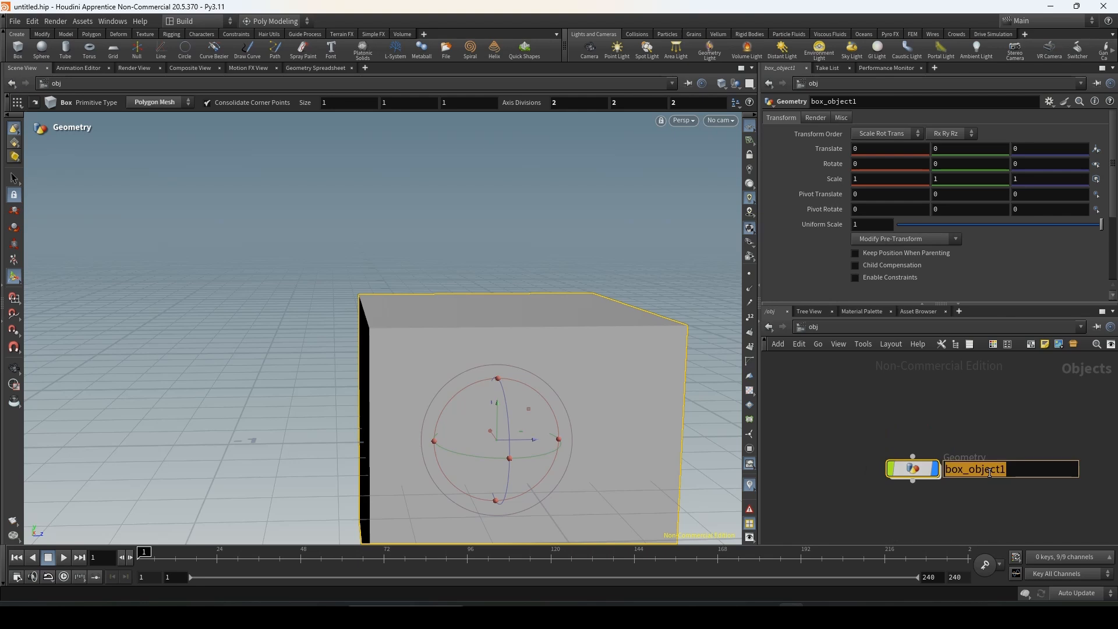
text(Chaise)
key(Return)
double_click(912, 469)
mouse_move(838, 407)
mouse_down()
mouse_move(814, 411)
mouse_move(850, 407)
mouse_up()
alt+right_drag(437, 230, 445, 281)
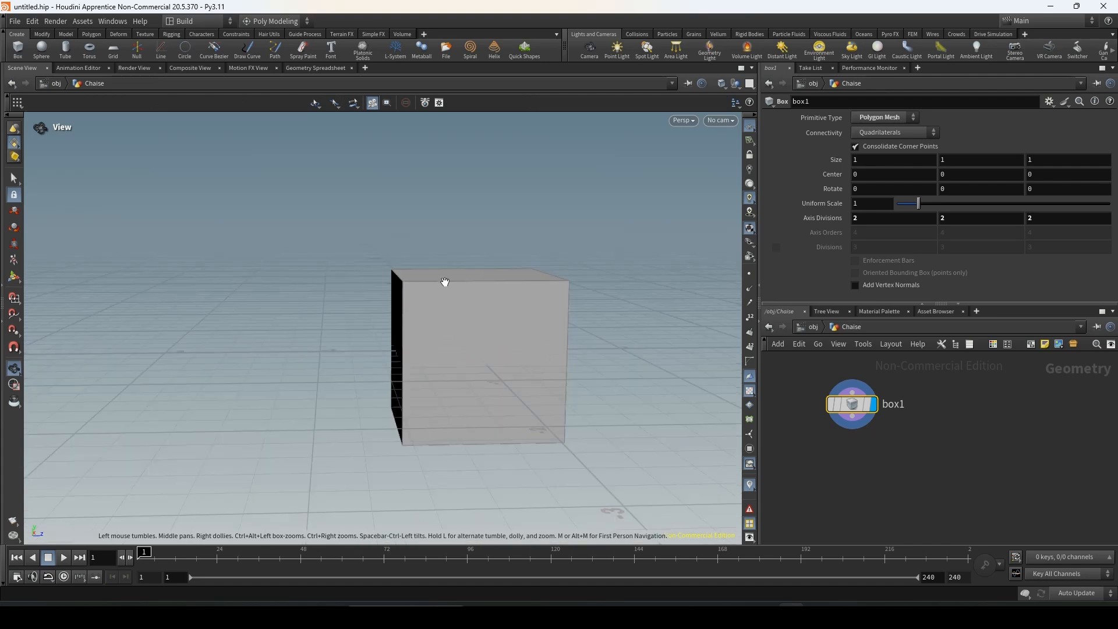
alt+middle_drag(445, 282, 436, 277)
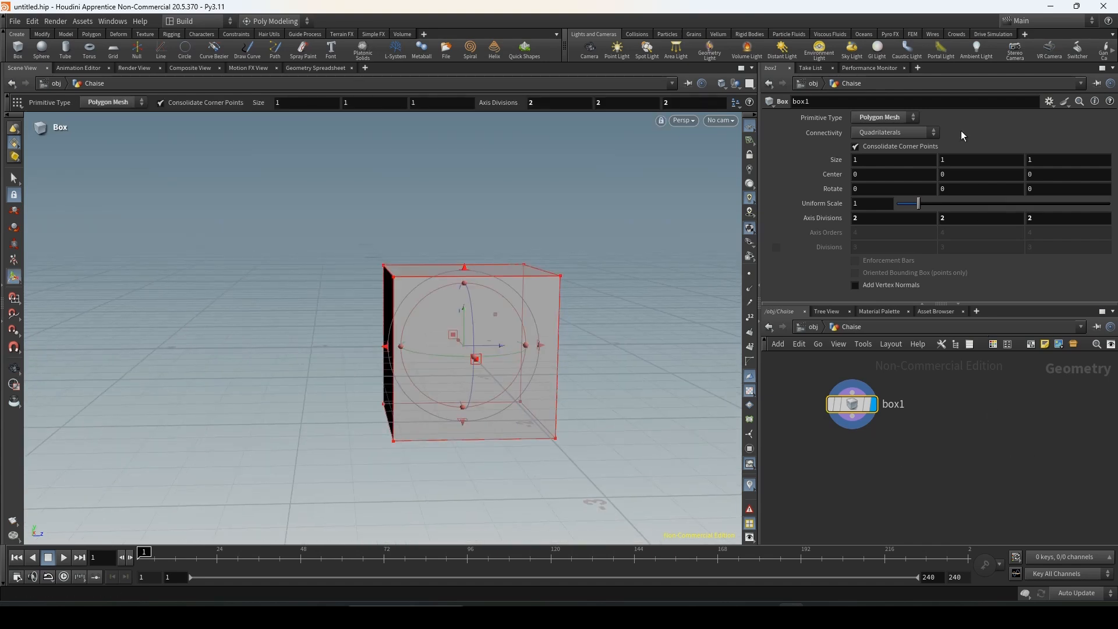
Step: Flatten the box to a Y size of 0.05 and raise it to a Y center of about 0.68
middle_drag(955, 155, 903, 156)
click(977, 158)
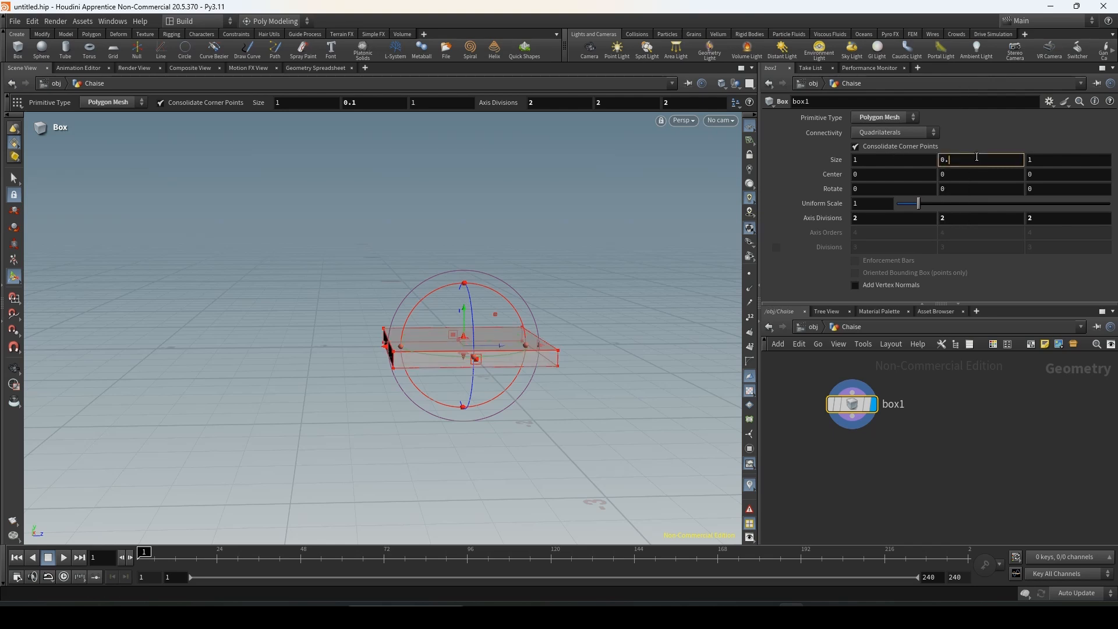
key(Return)
drag(464, 319, 444, 297)
key(Escape)
key(Return)
Step: Set the box's axis divisions to 10 on all three axes
middle_drag(869, 217, 930, 223)
click(983, 216)
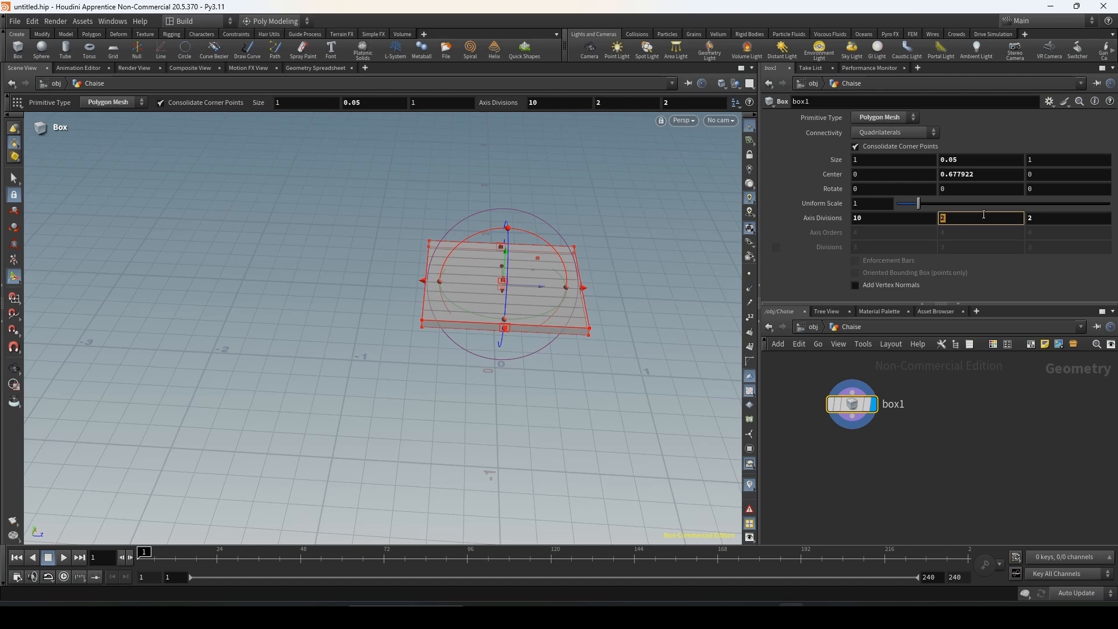
key(Tab)
text(10)
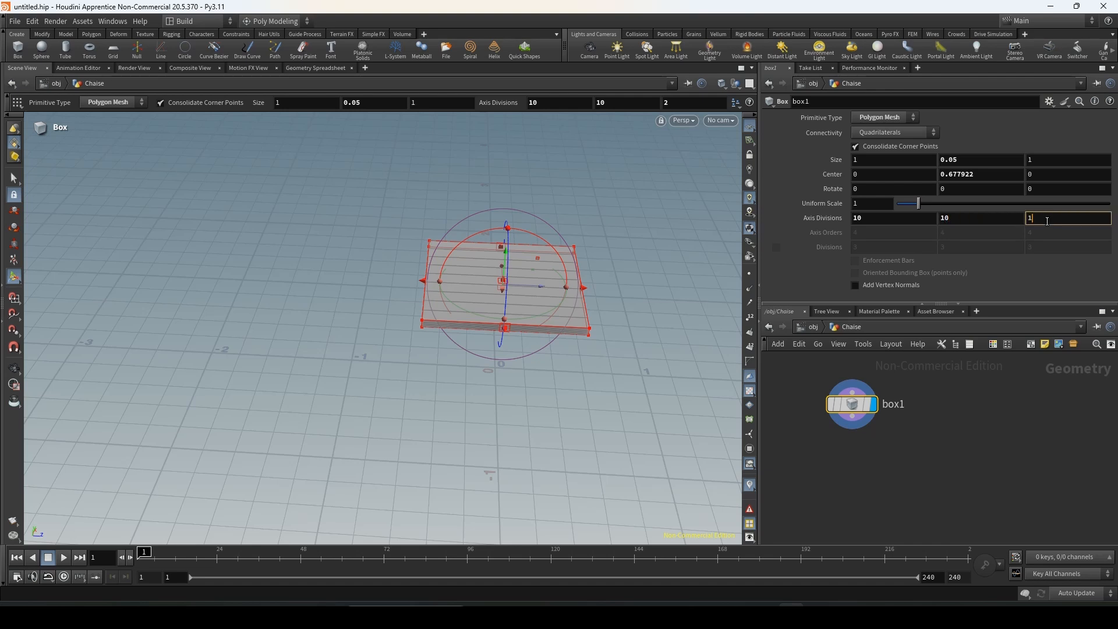
key(Return)
scroll(469, 287, up, 3)
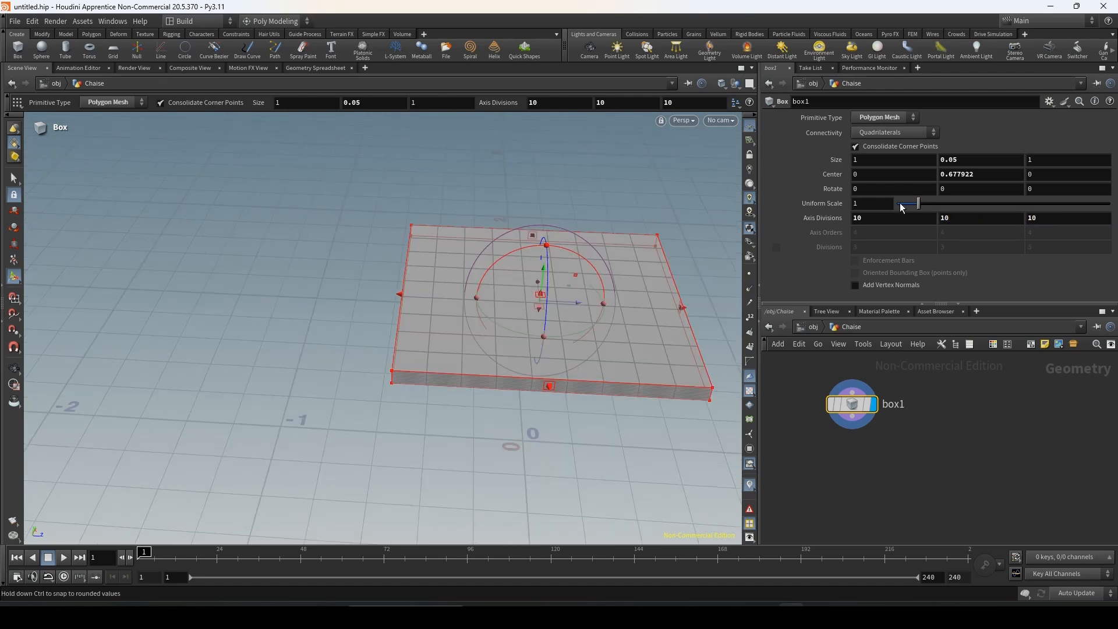
Step: Reduce the box's axis divisions to 8 on all three axes
click(889, 216)
text(6)
key(Return)
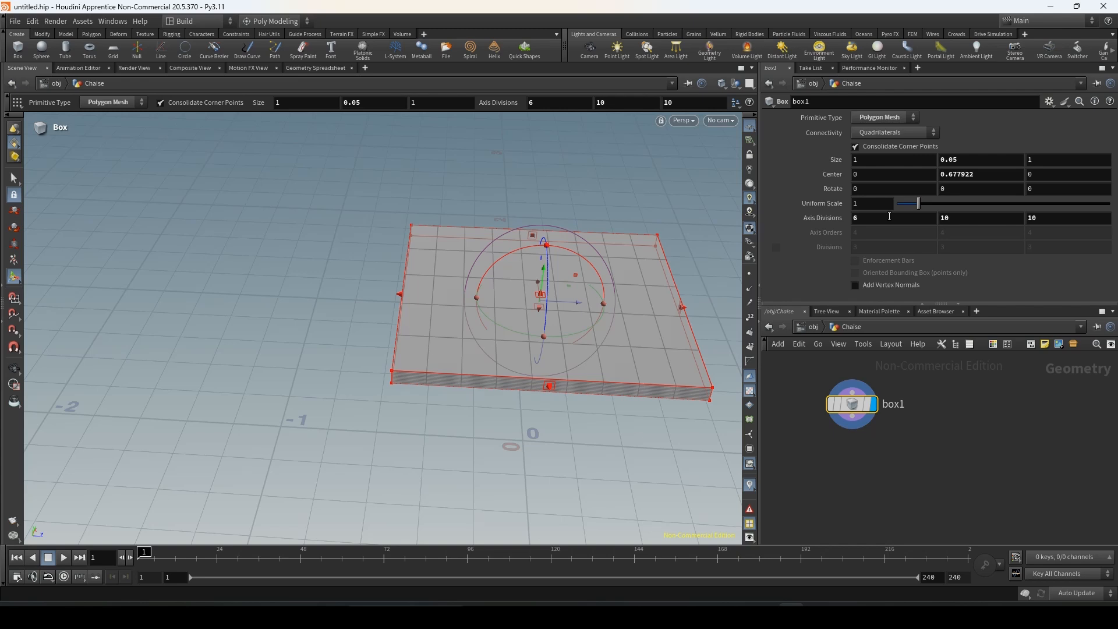
click(948, 214)
text(6)
key(Return)
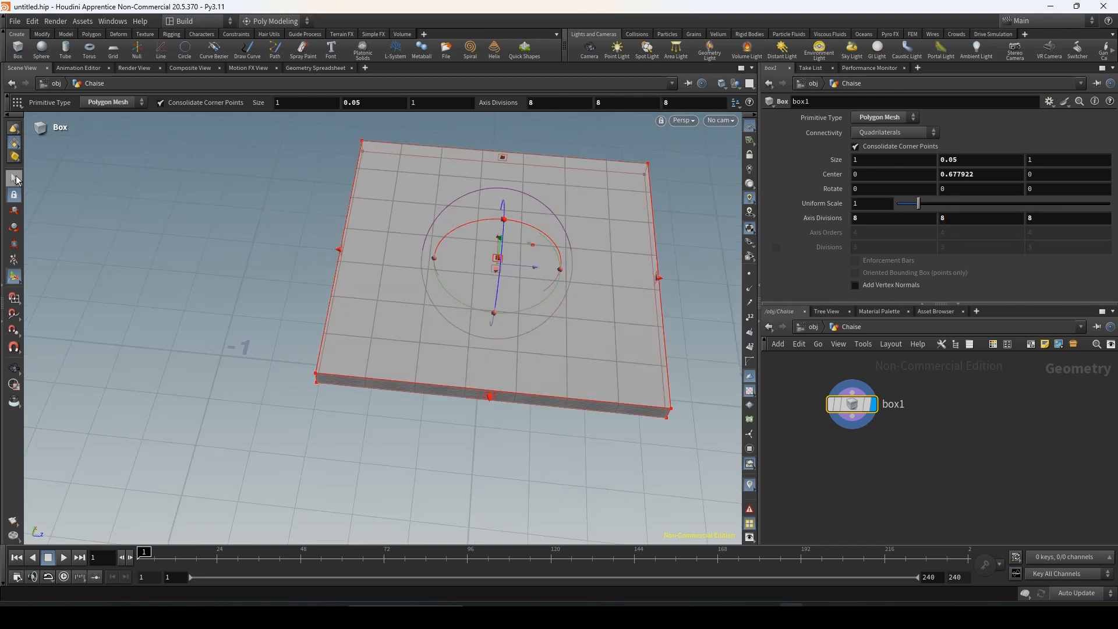
Step: Return the X divisions to 6 and PolyExtrude the four corner faces on the slab's underside by about 0.64 as chair legs
key(Escape)
drag(378, 275, 361, 116)
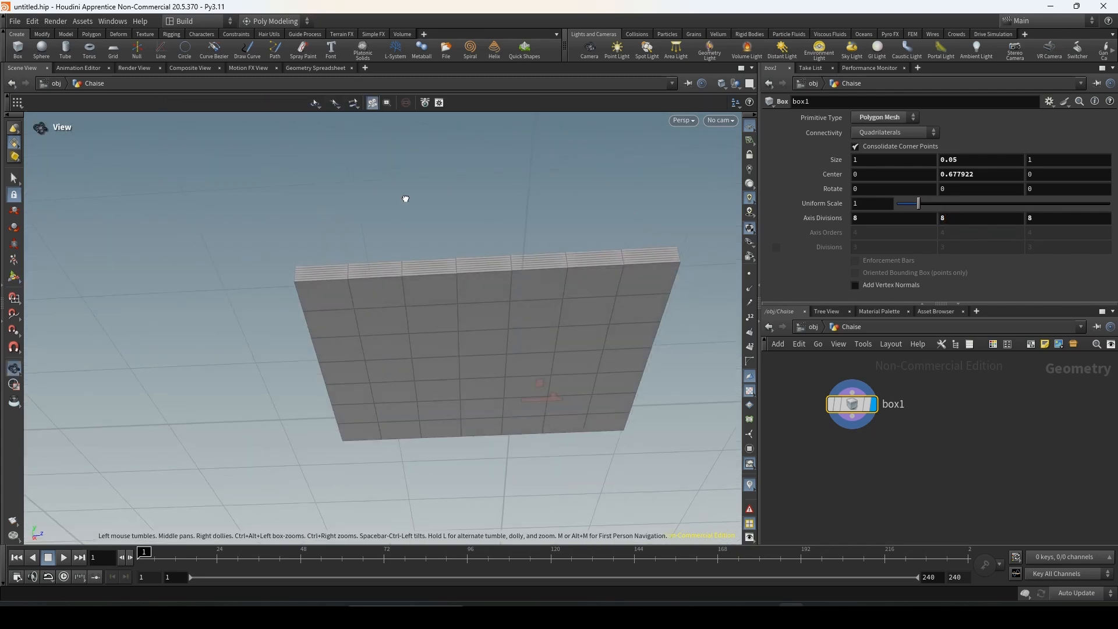
key(s)
click(331, 289)
click(324, 294)
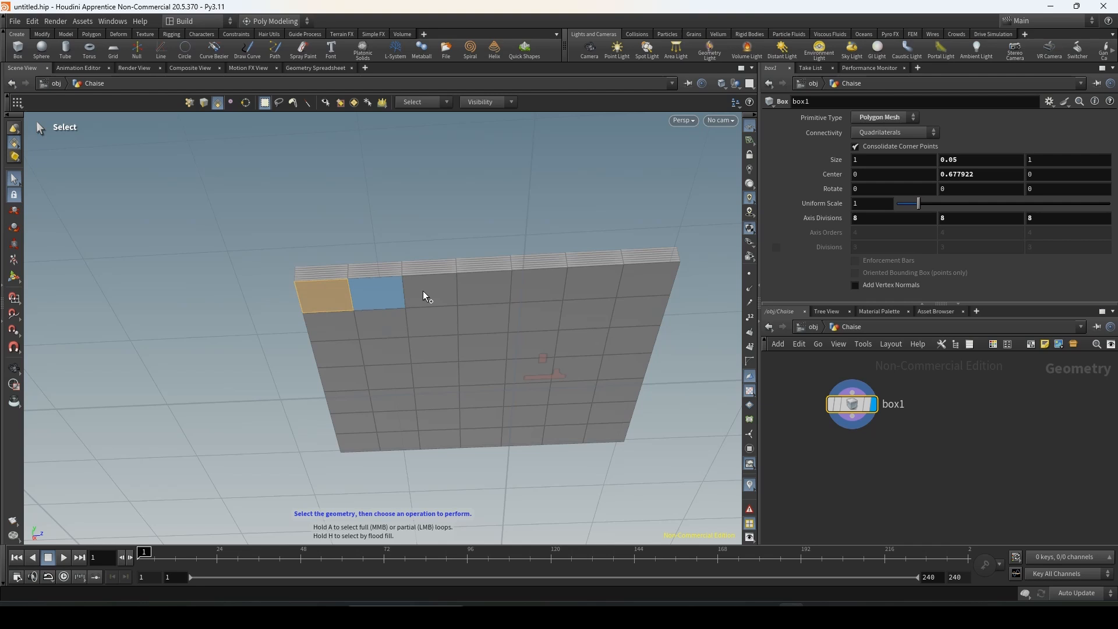
shift+click(640, 279)
shift+click(608, 433)
shift+click(359, 443)
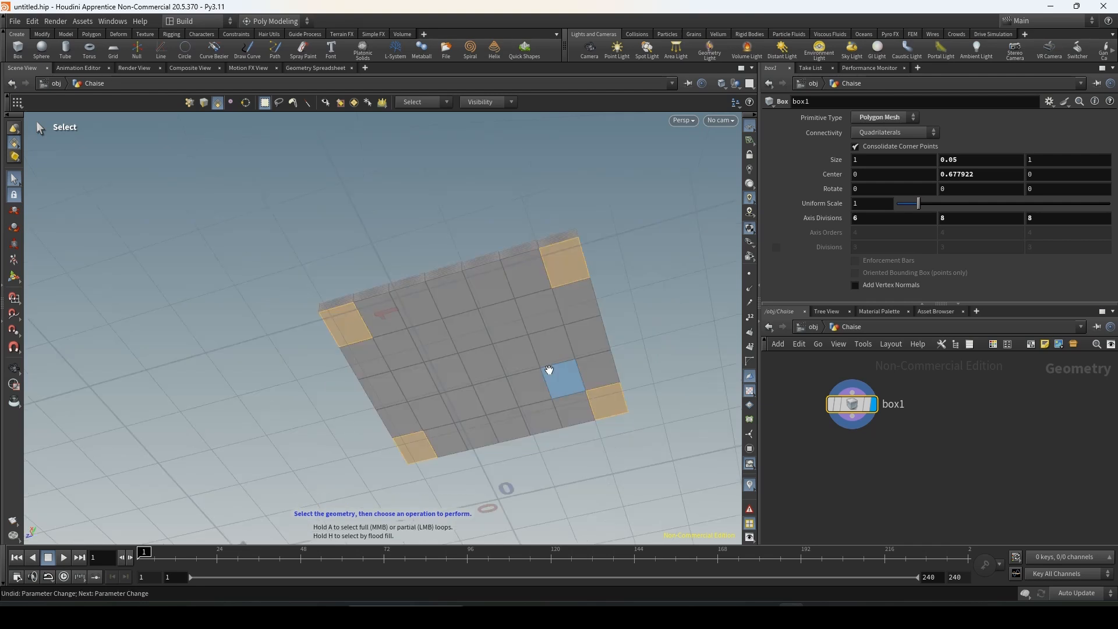
key(c)
click(602, 370)
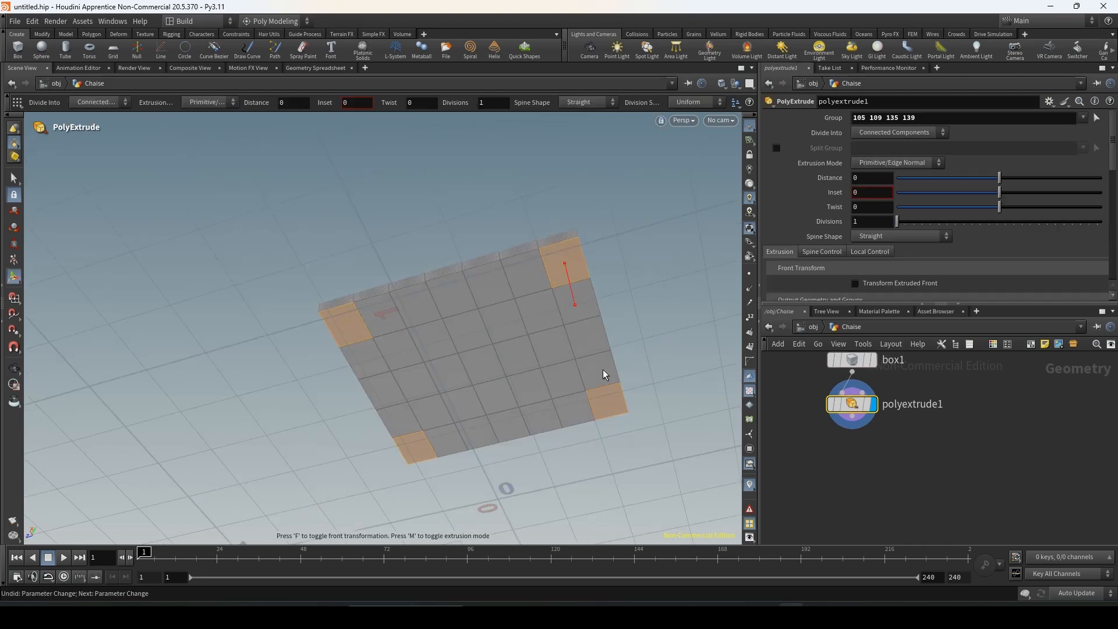
drag(573, 308, 575, 463)
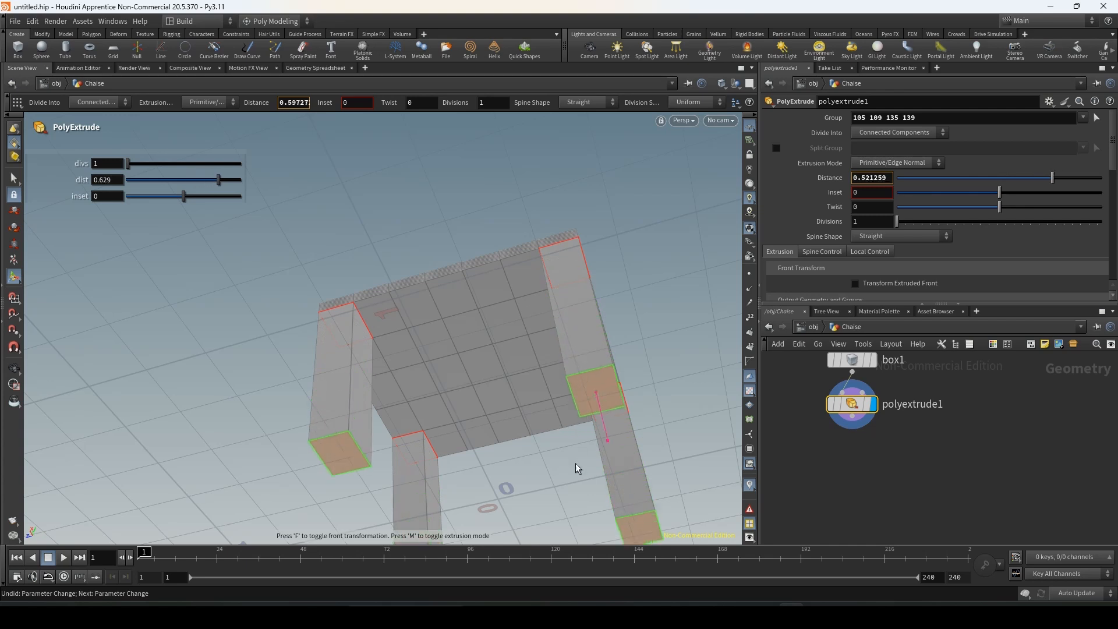
key(Escape)
Step: Adjust the chair legs' extrusion distance to 0.618 and inspect the legs from several angles
mouse_move(554, 332)
mouse_down()
mouse_move(529, 397)
mouse_move(552, 342)
mouse_up()
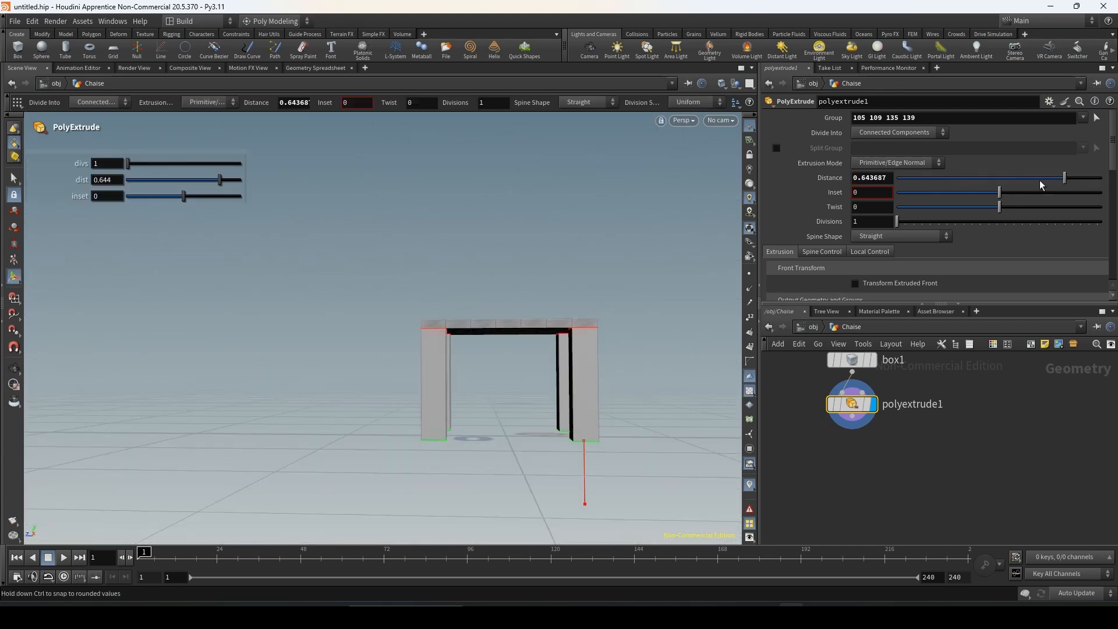
drag(1063, 178, 1062, 179)
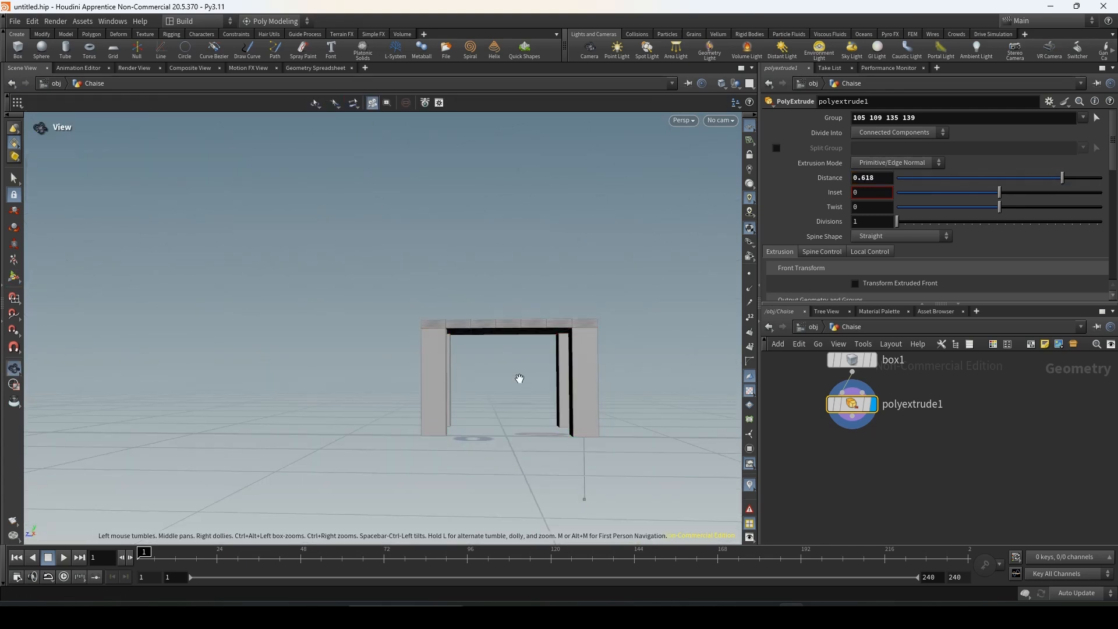
alt+right_drag(519, 379, 587, 418)
alt+drag(587, 418, 535, 412)
alt+right_drag(536, 412, 384, 419)
alt+drag(524, 338, 496, 360)
alt+right_drag(496, 360, 681, 357)
alt+drag(681, 356, 496, 396)
key(Return)
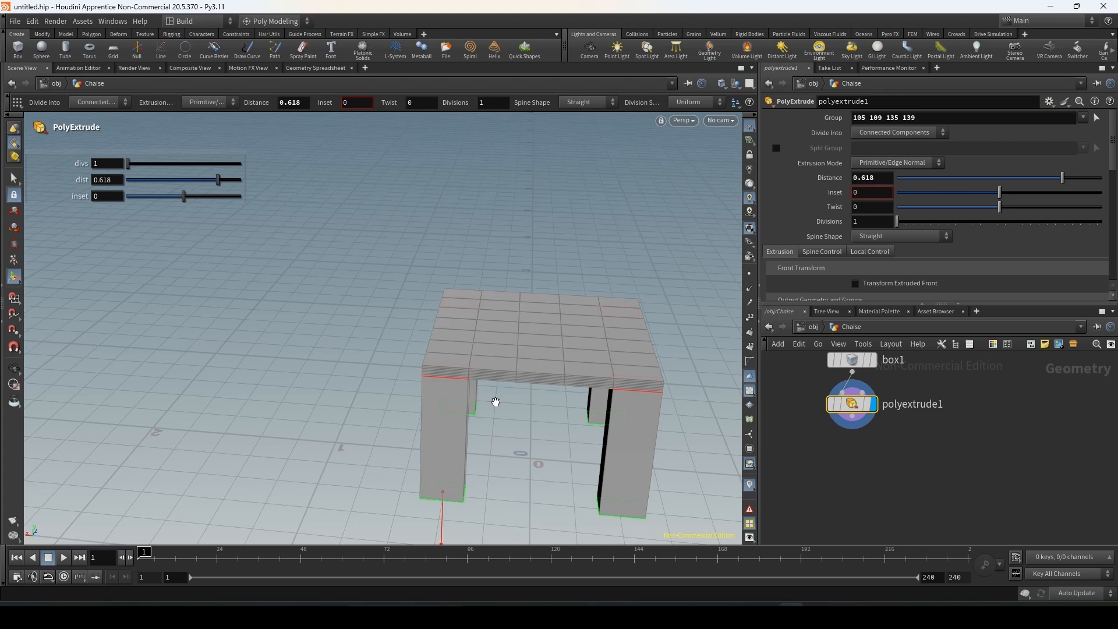
Step: PolyExtrude the two rear corner faces of the seat's top upward by about 1.09 with 15 divisions as backrest posts
click(14, 178)
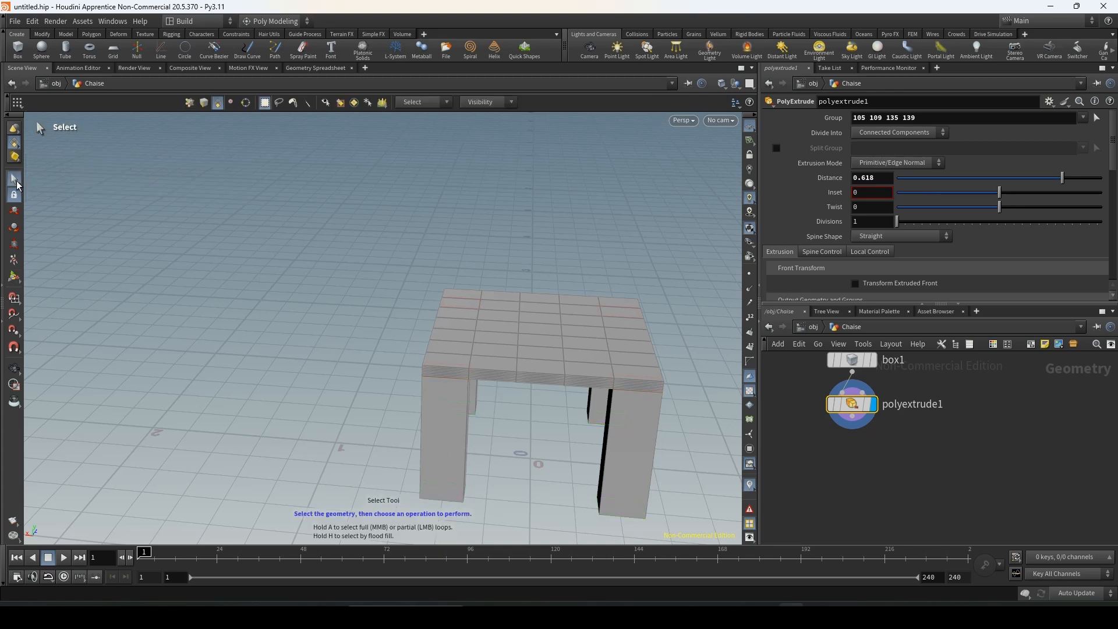
click(474, 296)
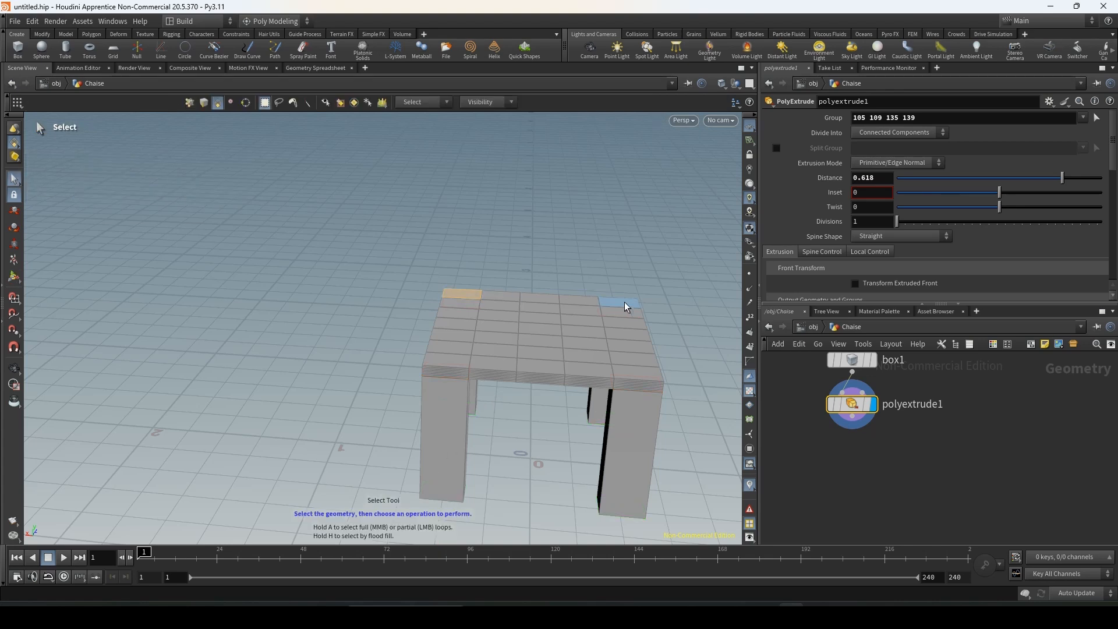
key(c)
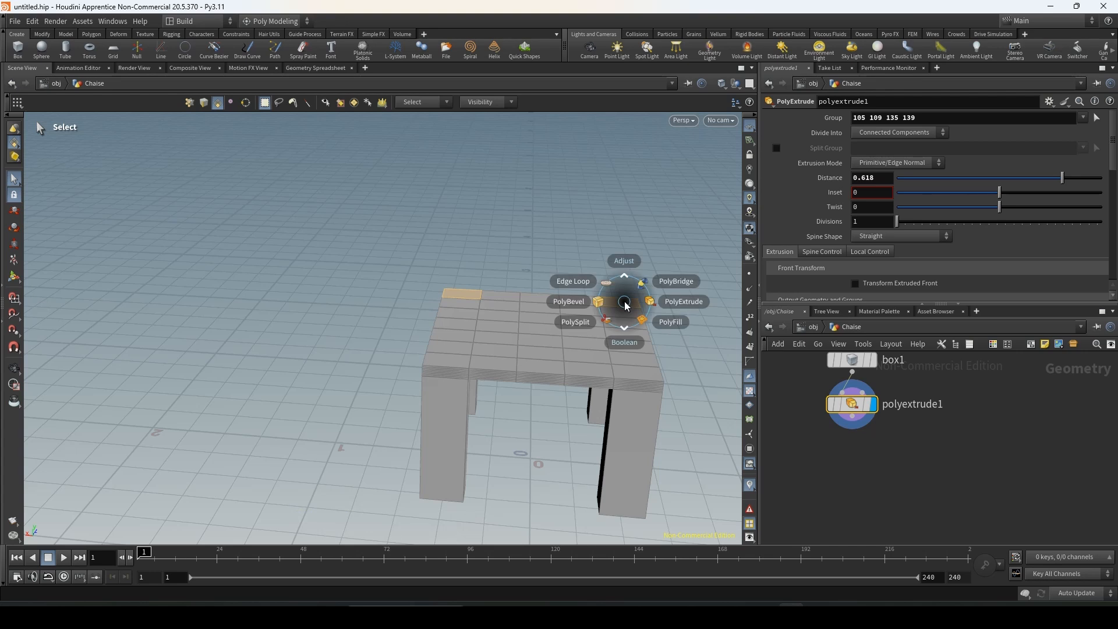
click(678, 301)
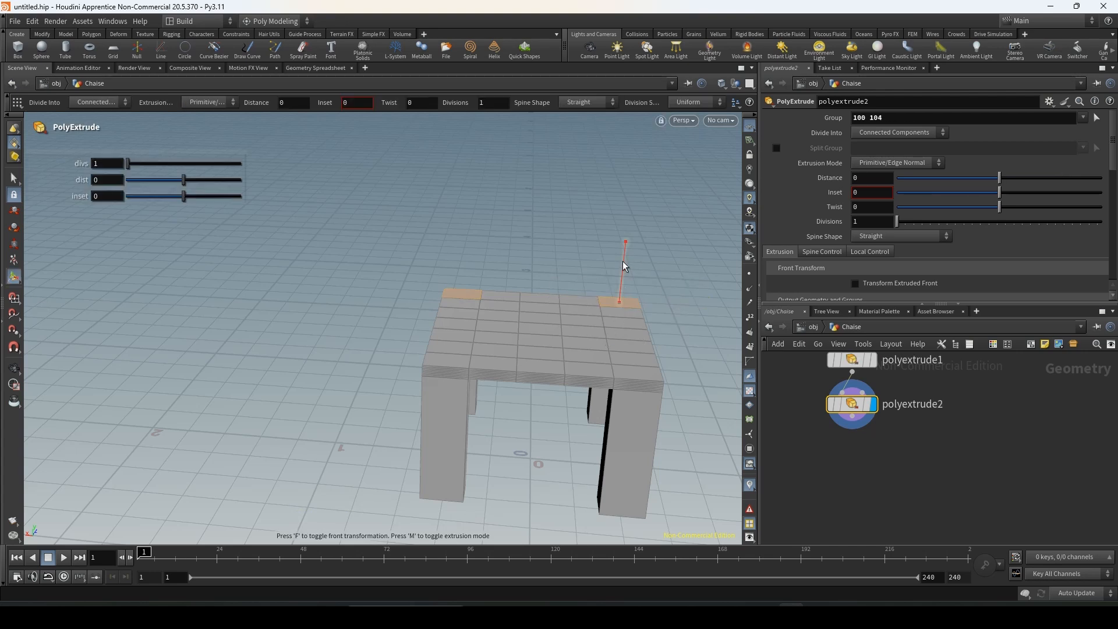
drag(623, 261, 624, 35)
scroll(588, 180, up, 2)
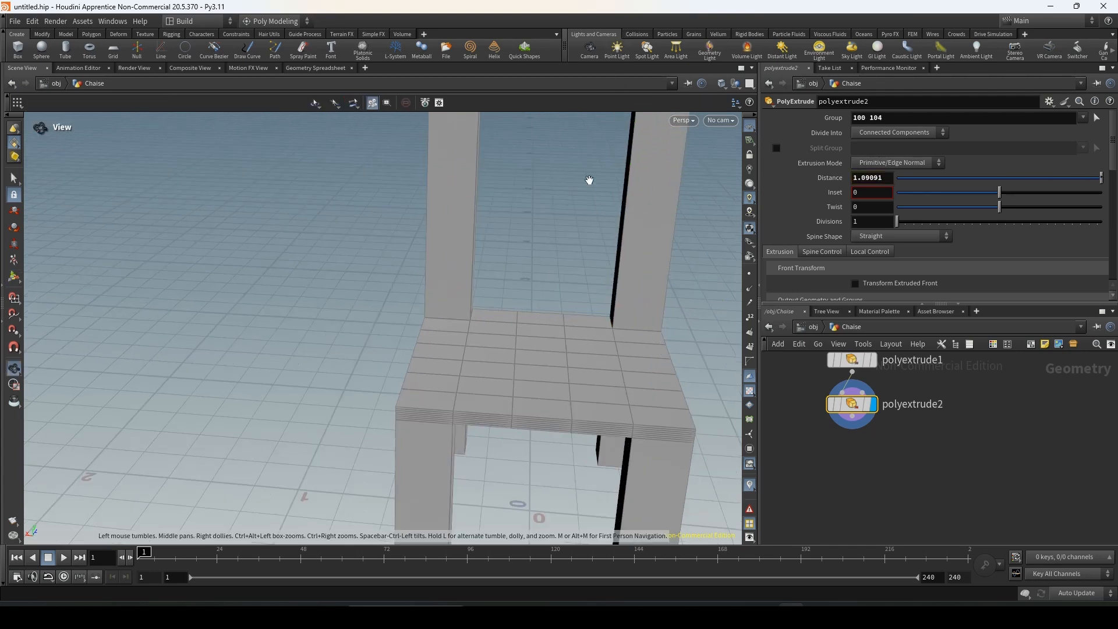
alt+drag(603, 194, 604, 159)
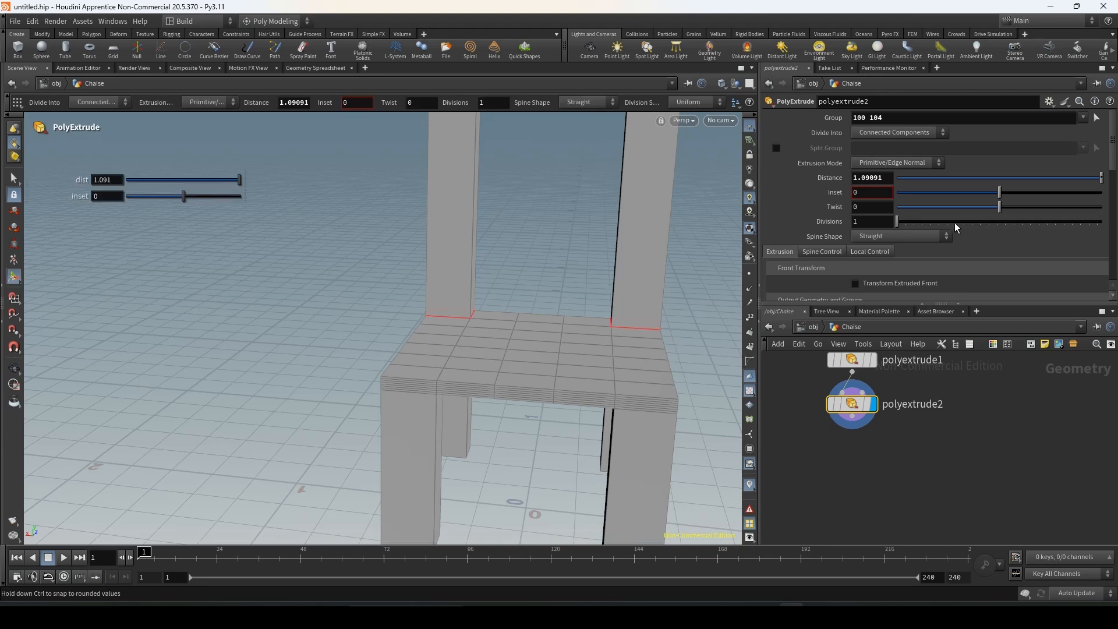
drag(899, 223, 955, 225)
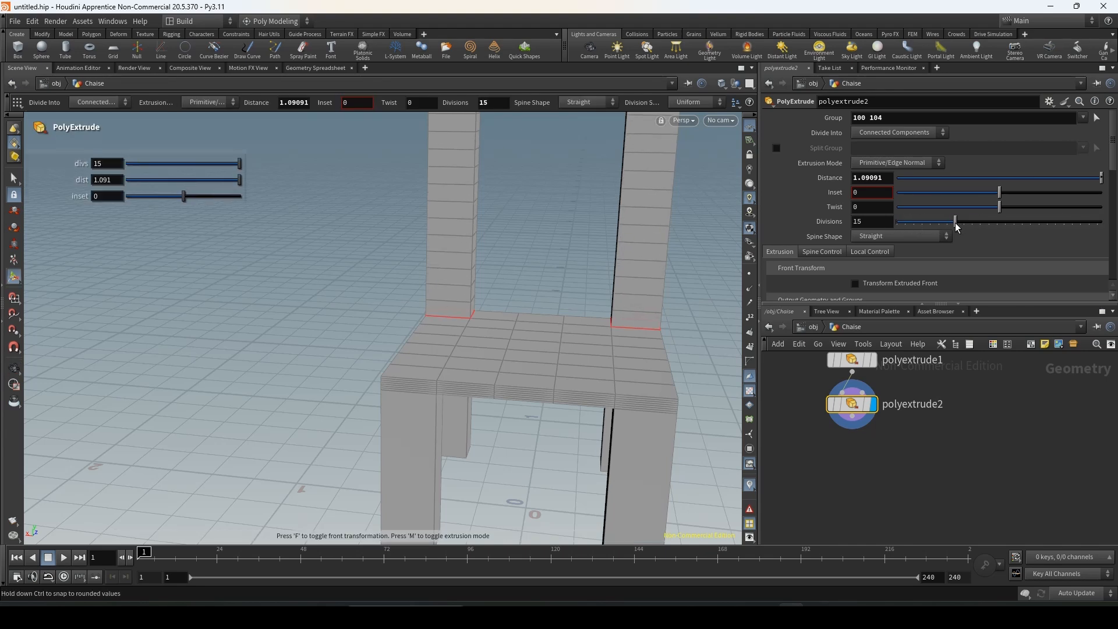
Step: Connect two facing inner faces of the backrest posts with a PolyBridge to form a horizontal crossbar
key(s)
alt+drag(611, 200, 526, 167)
scroll(517, 165, up, 2)
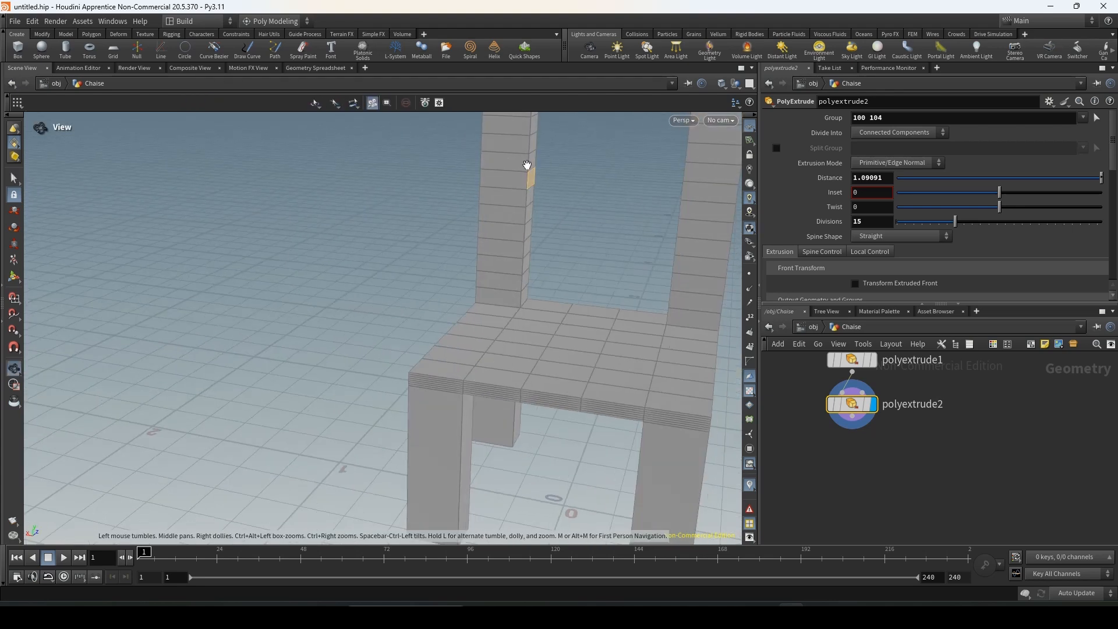
alt+right_drag(526, 167, 657, 169)
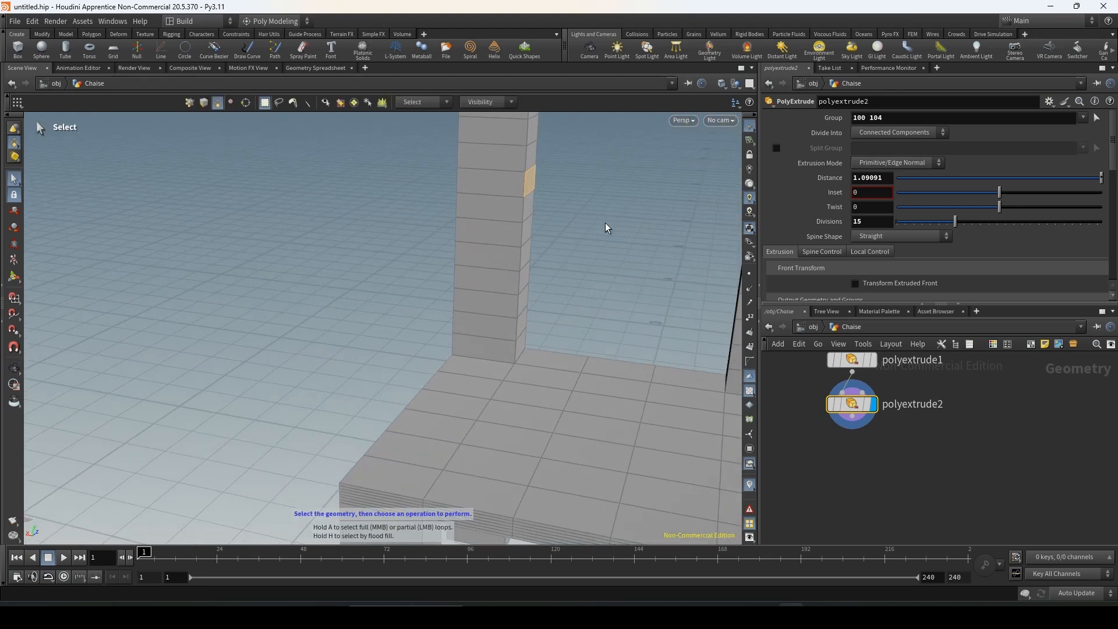
key(c)
click(653, 202)
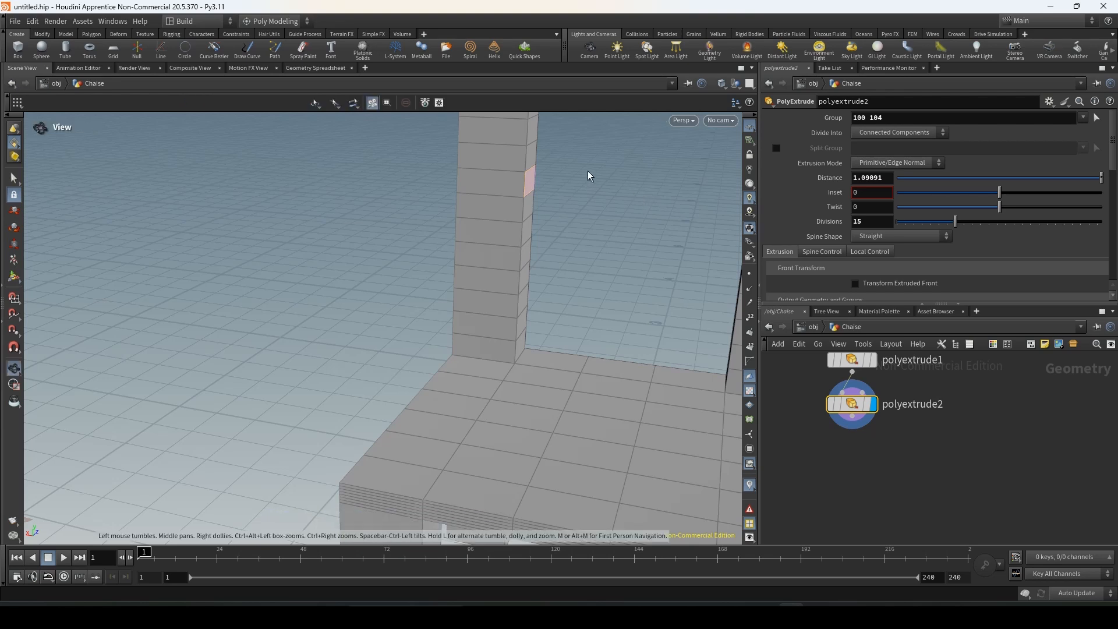
alt+right_drag(592, 172, 711, 180)
alt+drag(711, 167, 562, 165)
alt+right_drag(561, 165, 683, 193)
alt+middle_drag(684, 192, 535, 214)
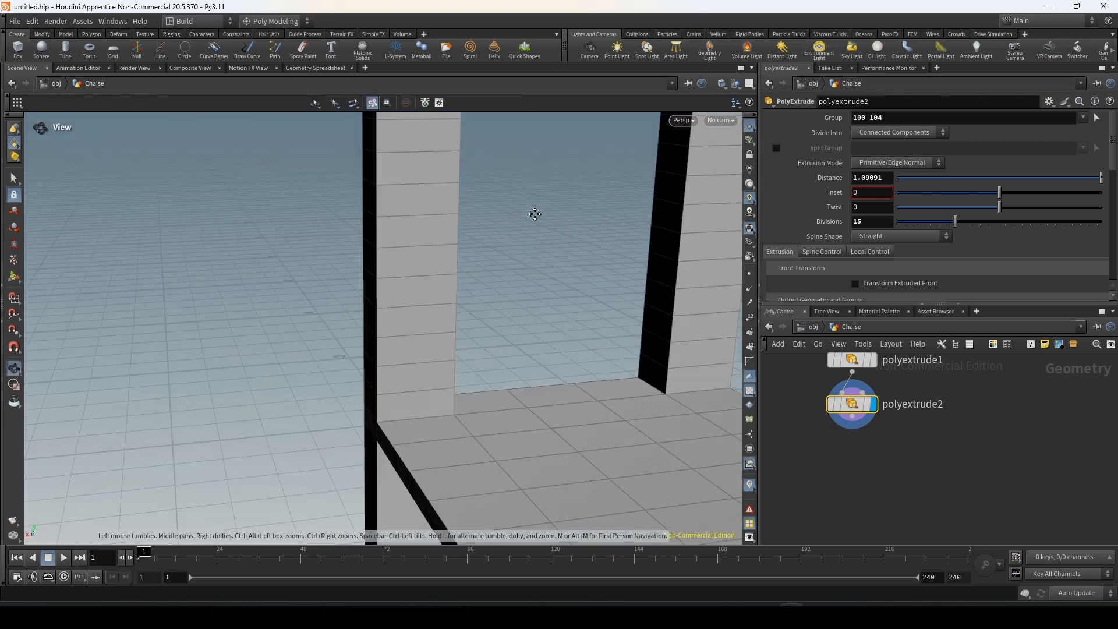
click(680, 200)
key(Return)
alt+drag(567, 180, 552, 163)
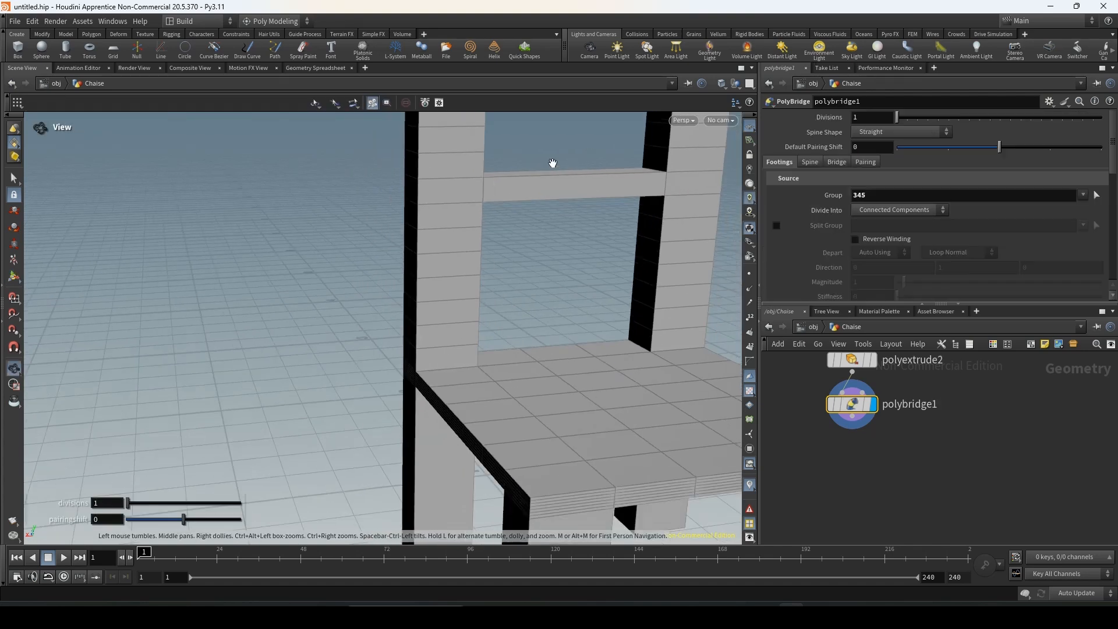
Step: Undo the crossbar PolyBridge and reduce the backrest posts' PolyExtrude divisions to 4
alt+right_drag(553, 163, 387, 224)
alt+drag(387, 225, 641, 235)
alt+right_drag(641, 235, 526, 227)
alt+drag(527, 227, 482, 219)
alt+right_drag(481, 220, 786, 209)
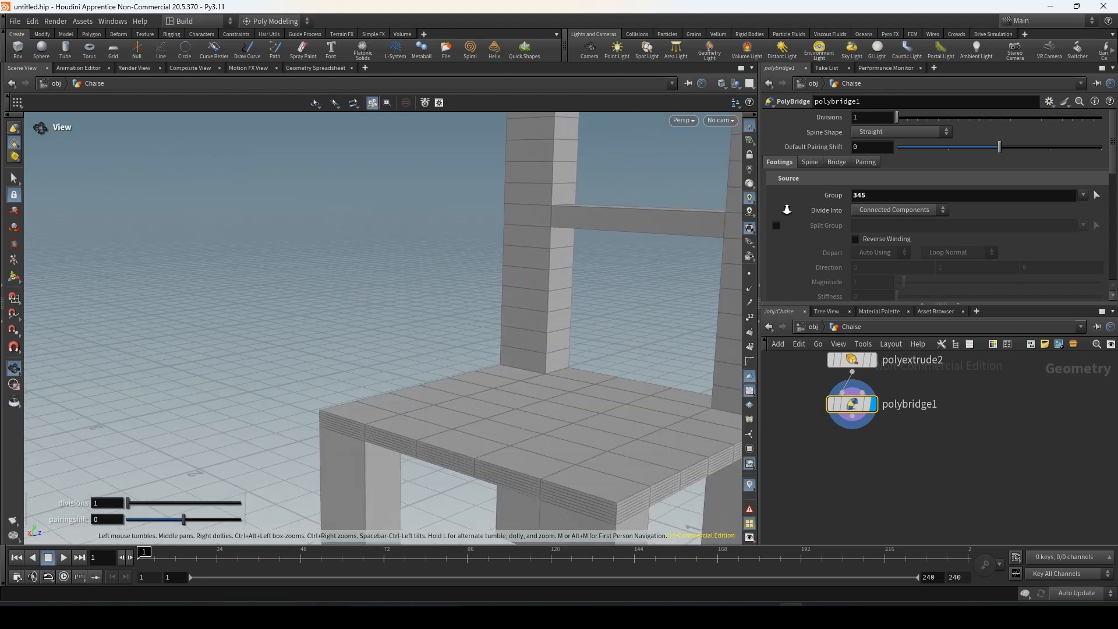
key(Return)
key(ctrl+z)
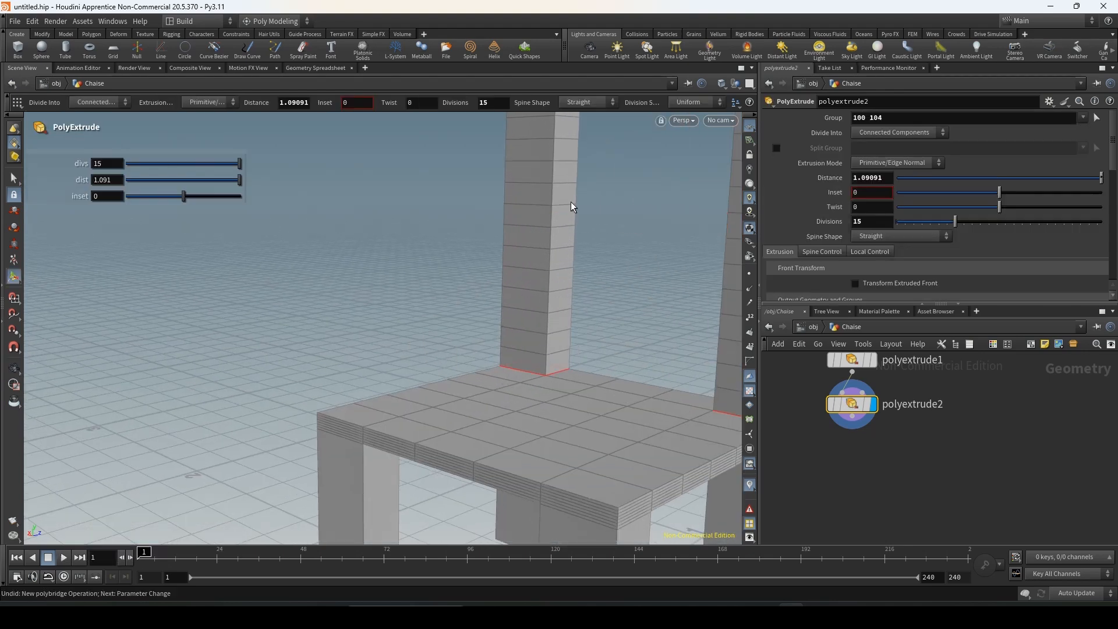
drag(927, 222, 910, 222)
key(Escape)
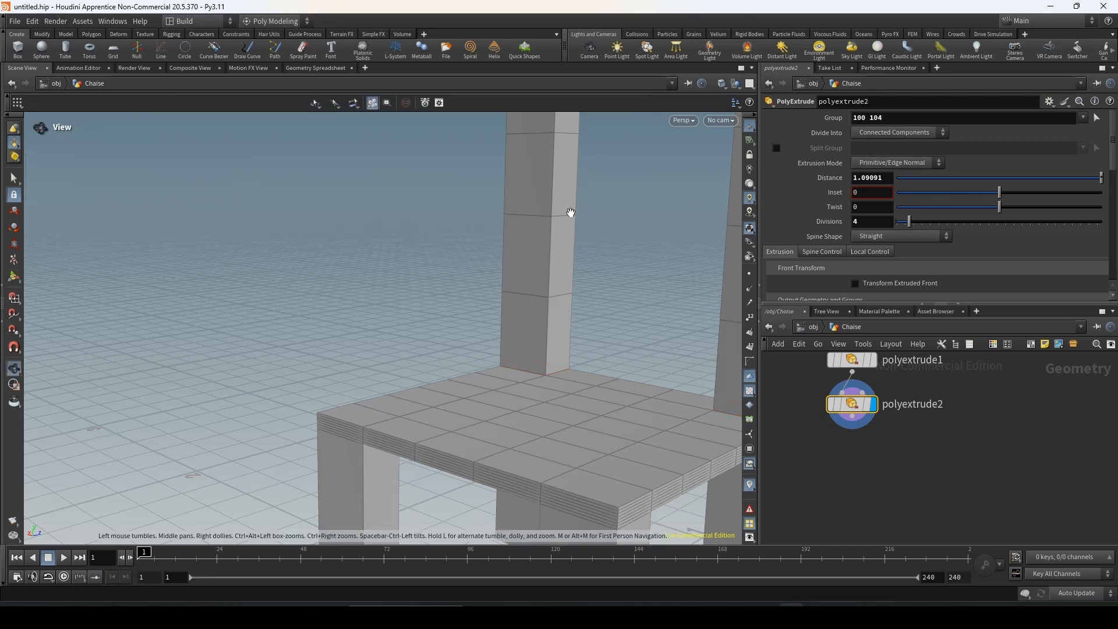
Step: Connect the two middle inner faces of both backrest posts with a PolyBridge to form a wide back panel
mouse_move(571, 212)
mouse_down()
mouse_move(535, 222)
mouse_move(562, 221)
mouse_up()
right_drag(562, 221, 492, 217)
middle_drag(542, 224, 467, 312)
right_drag(466, 312, 562, 297)
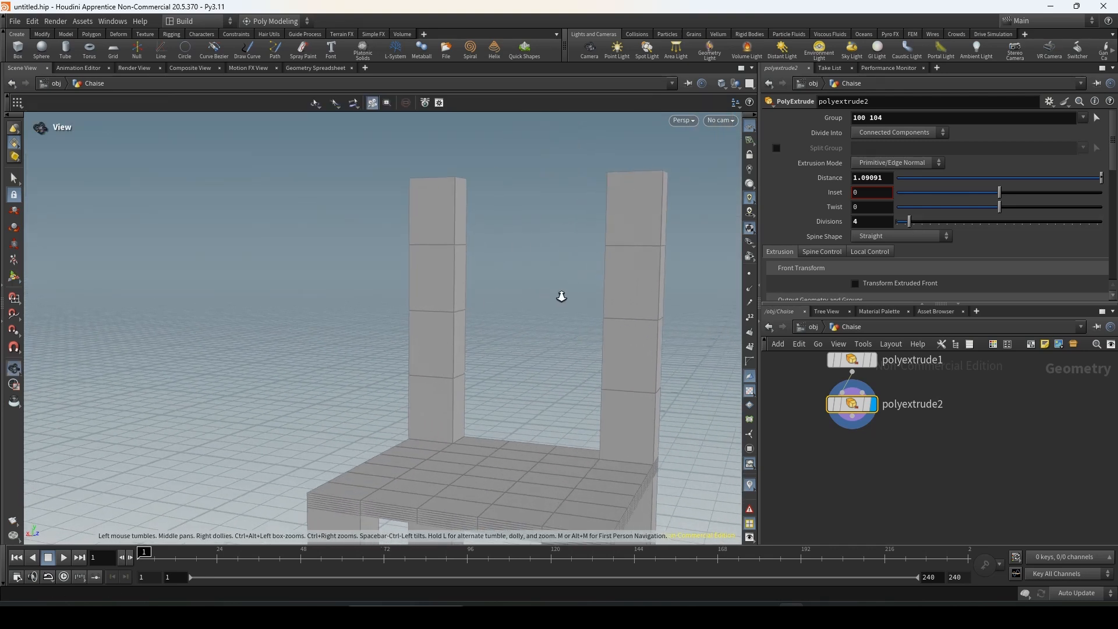
click(14, 178)
click(463, 271)
shift+click(461, 334)
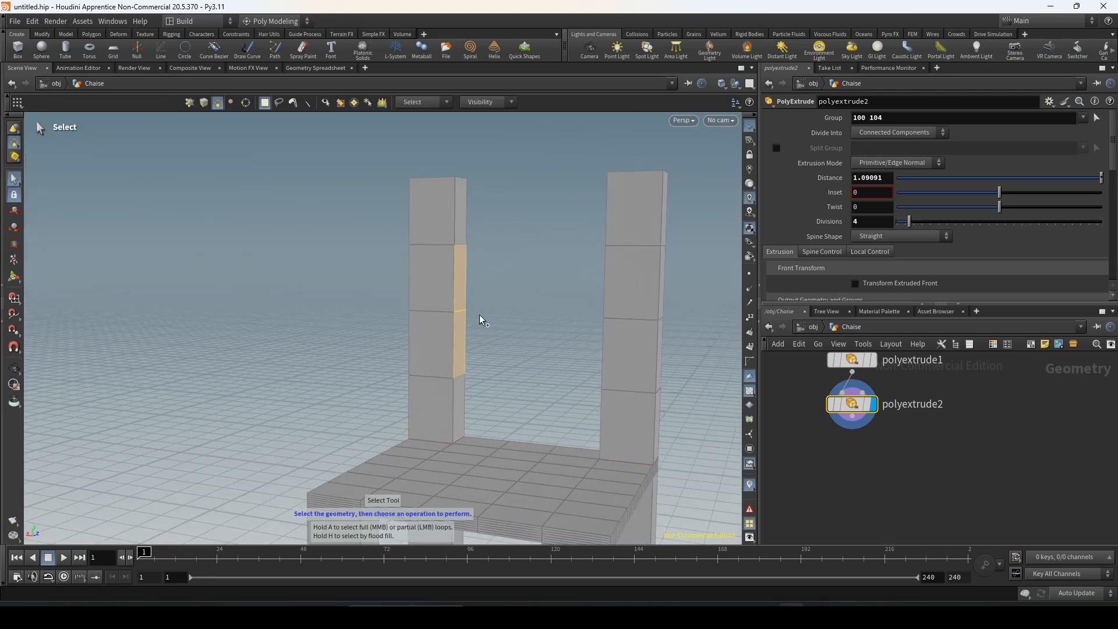
key(c)
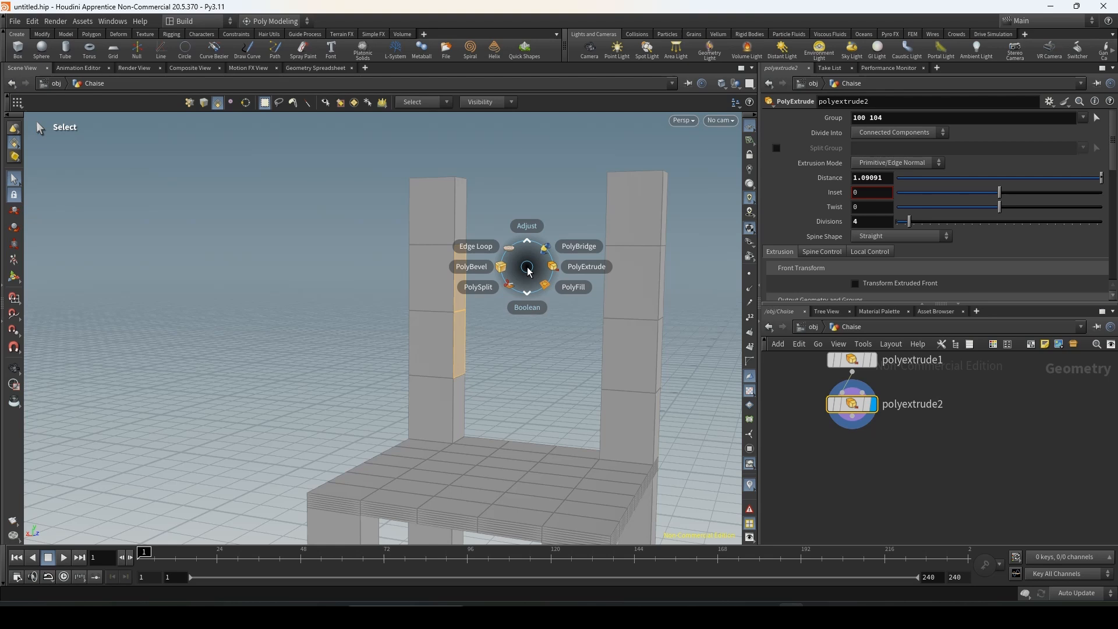
click(571, 251)
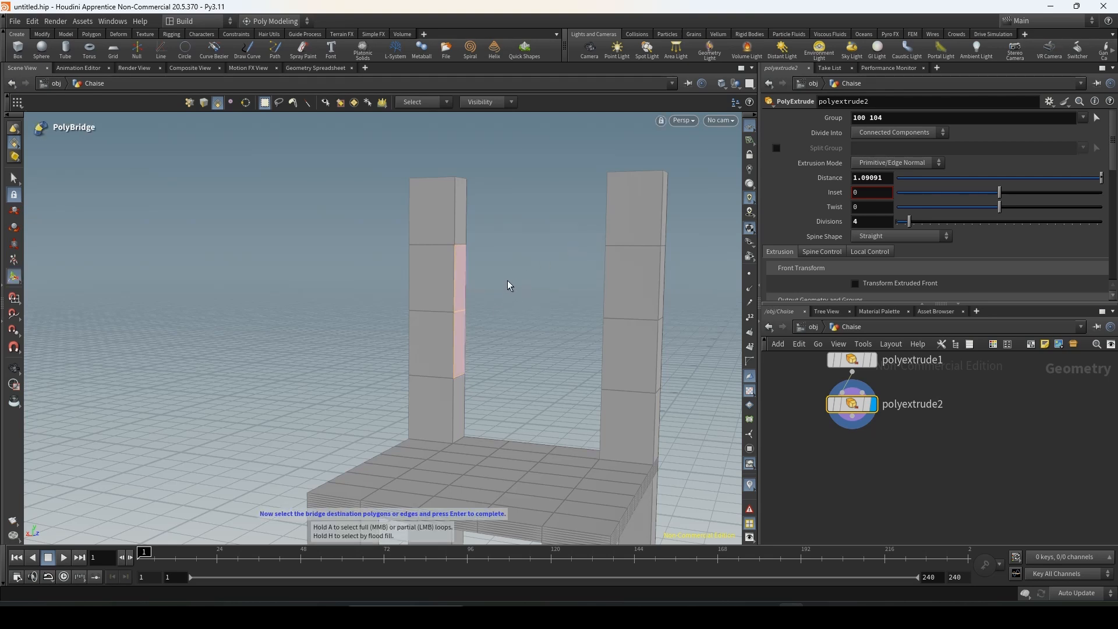
right_drag(508, 281, 519, 272)
drag(519, 272, 631, 275)
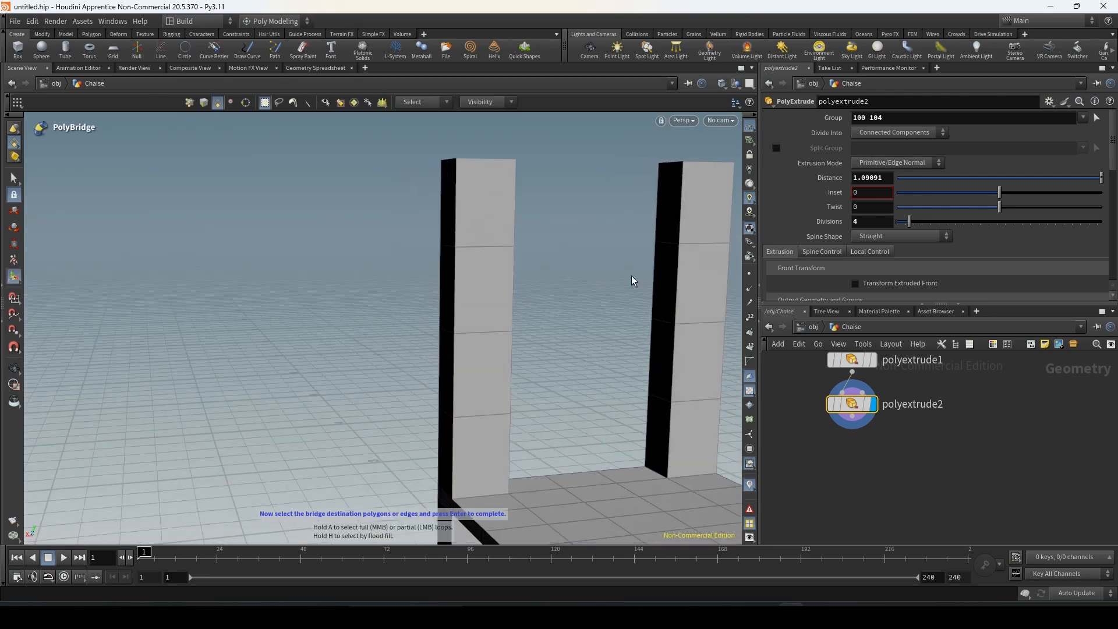
click(664, 353)
key(Return)
key(Escape)
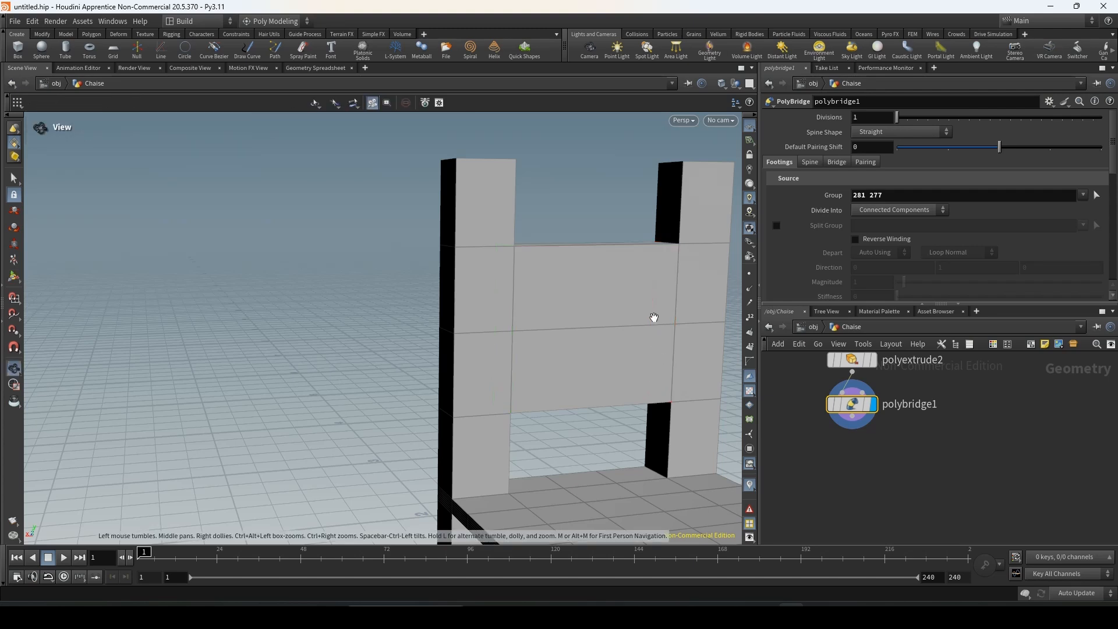
Step: Select the top faces of both backrest posts and PolyExtrude them upward
drag(652, 317, 548, 301)
right_drag(548, 301, 452, 282)
drag(452, 282, 553, 331)
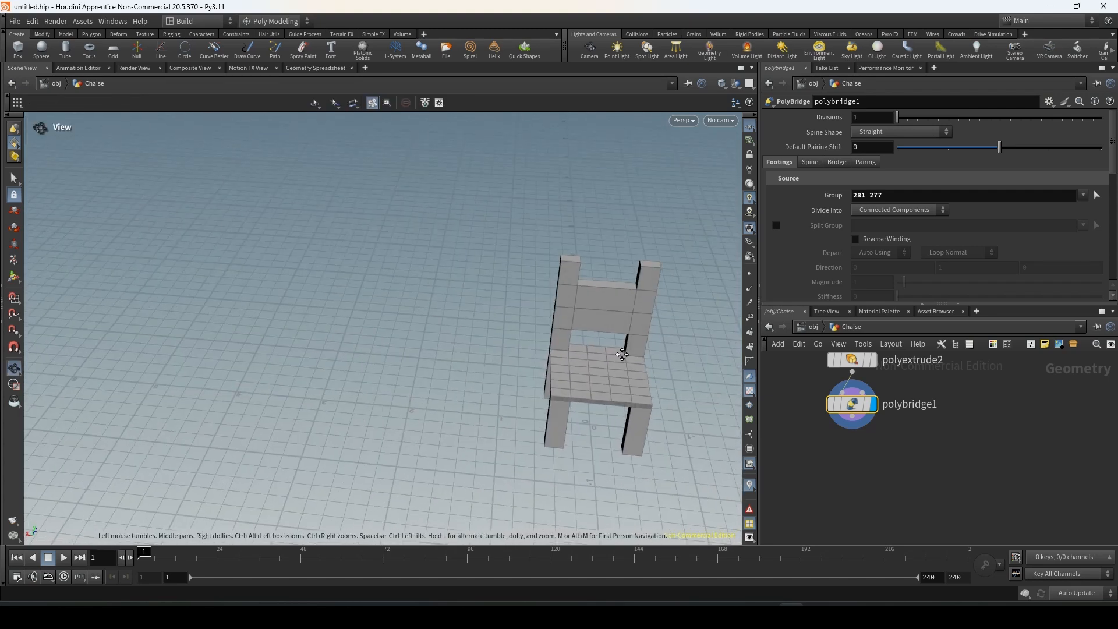
right_drag(553, 332, 542, 309)
drag(541, 309, 526, 272)
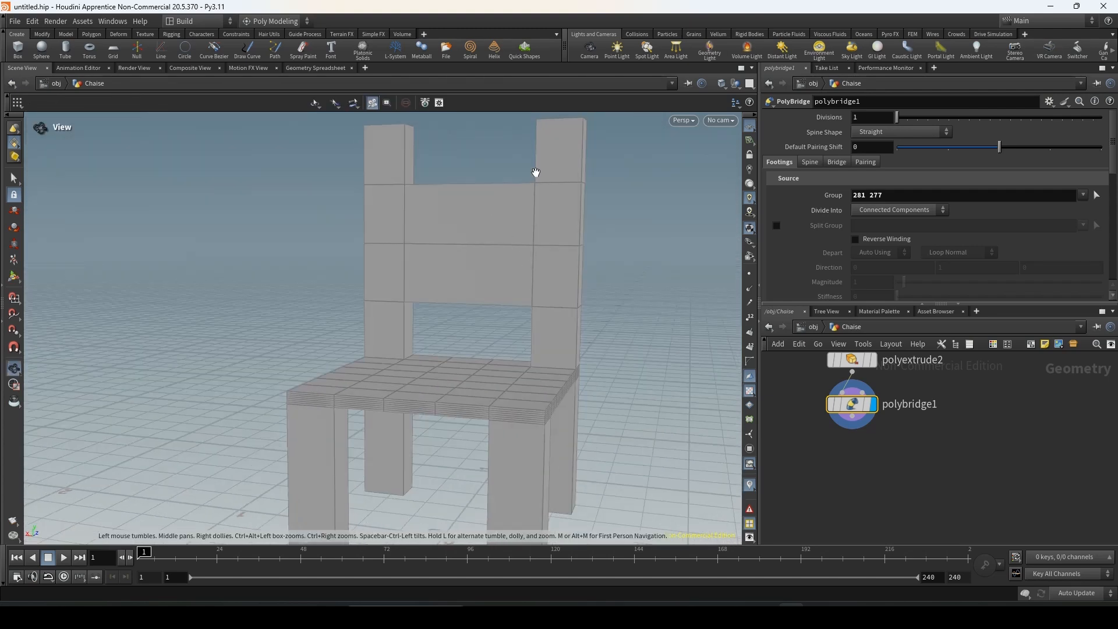
drag(536, 173, 475, 208)
key(ctrl+z)
key(s)
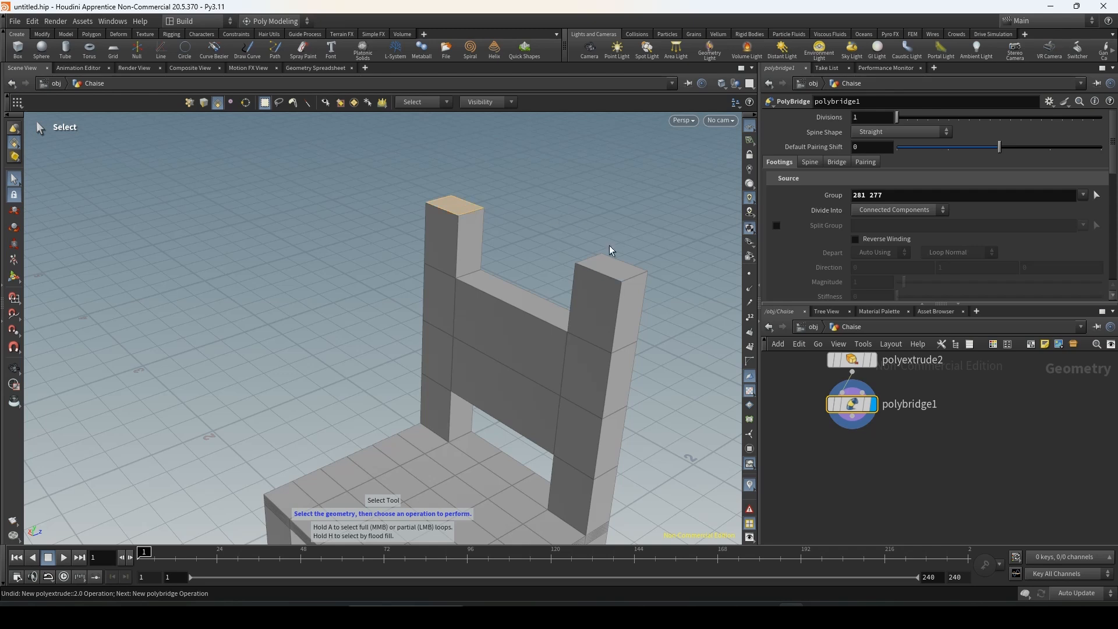
shift+click(614, 264)
key(c)
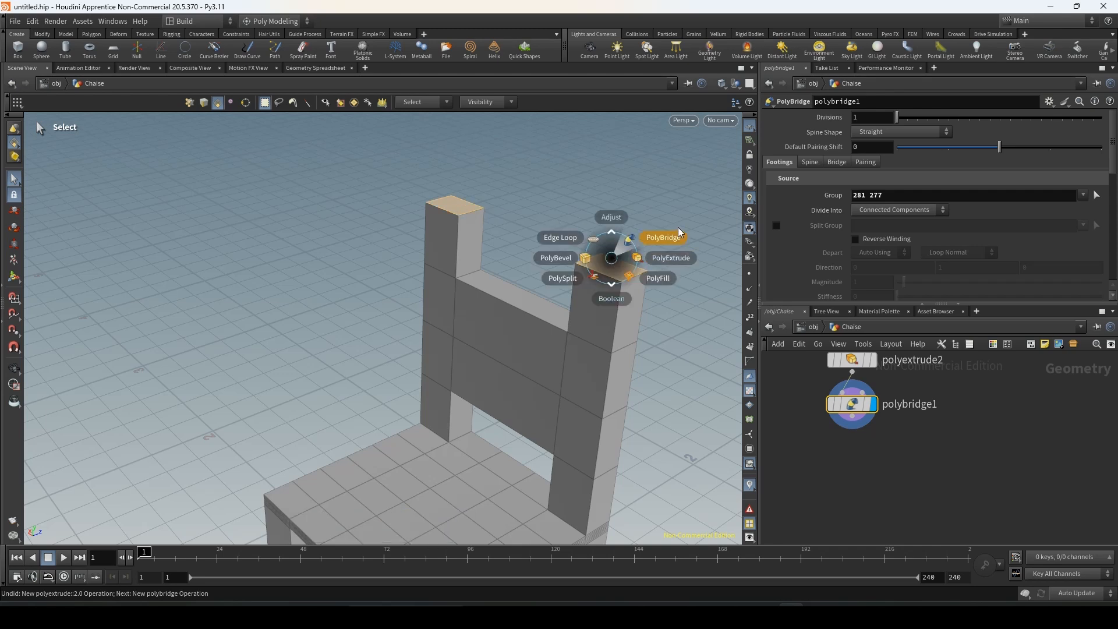
click(617, 232)
drag(614, 226, 621, 156)
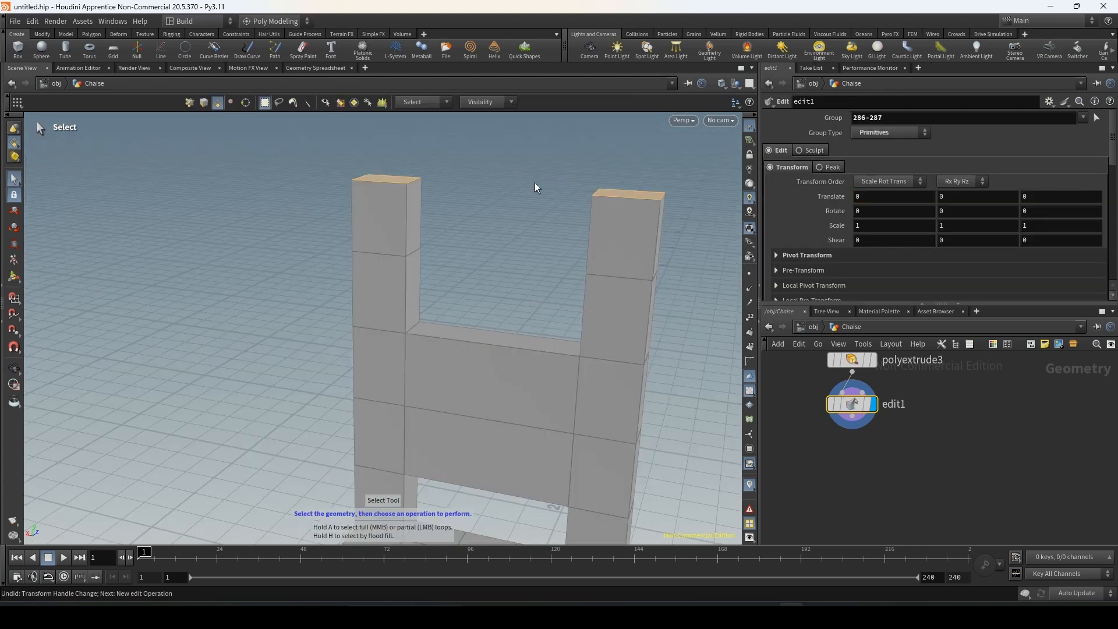
Step: Scale the two posts' top faces toward each other to about 0.807 along X
alt+drag(534, 183, 505, 190)
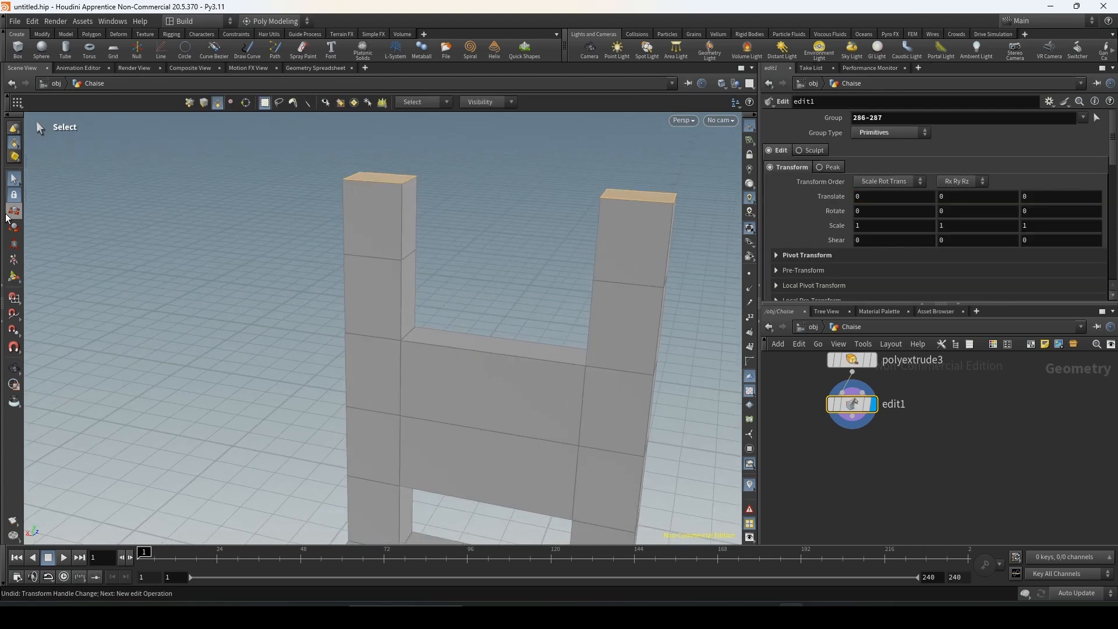
click(16, 244)
mouse_move(449, 182)
mouse_down()
mouse_move(459, 186)
mouse_move(453, 174)
mouse_up()
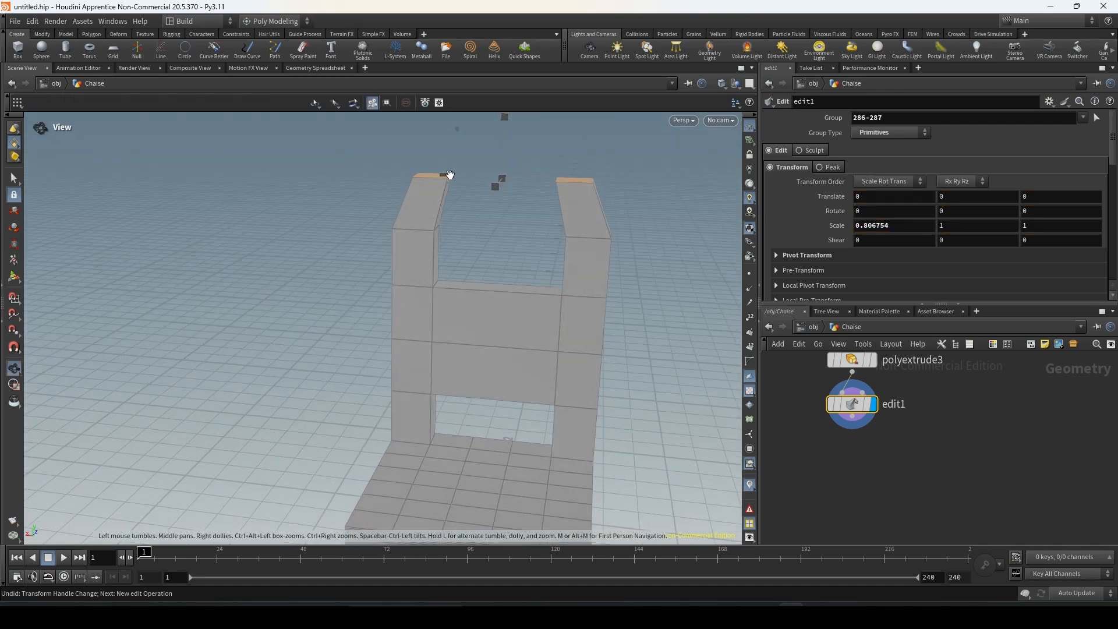
Step: Insert an edge loop just below the top of each backrest post
key(s)
alt+right_drag(445, 191, 610, 168)
key(c)
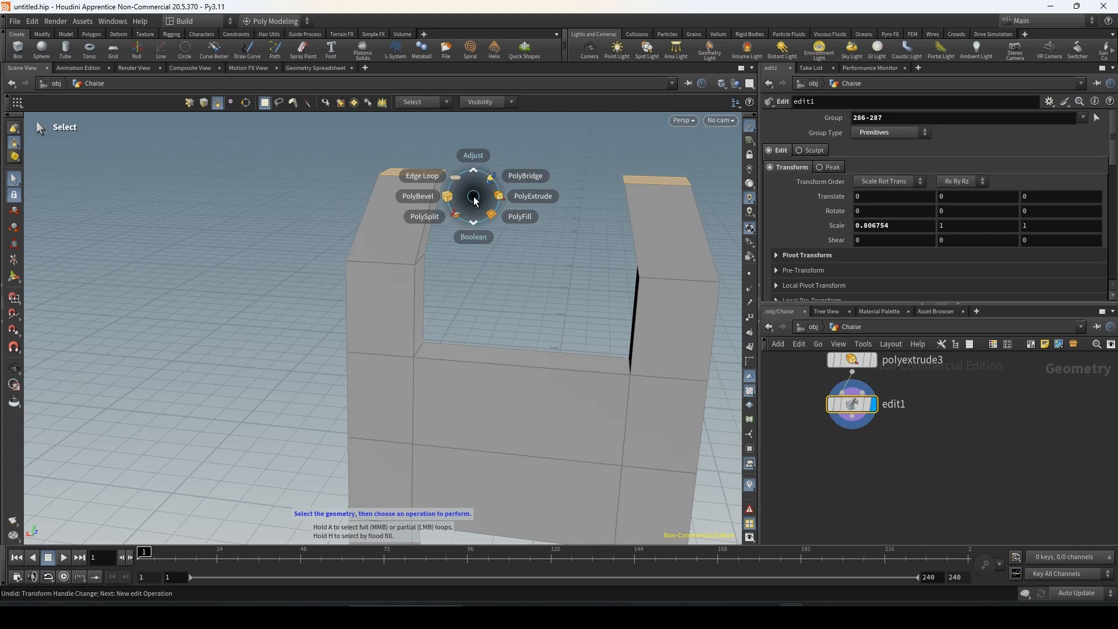
click(431, 175)
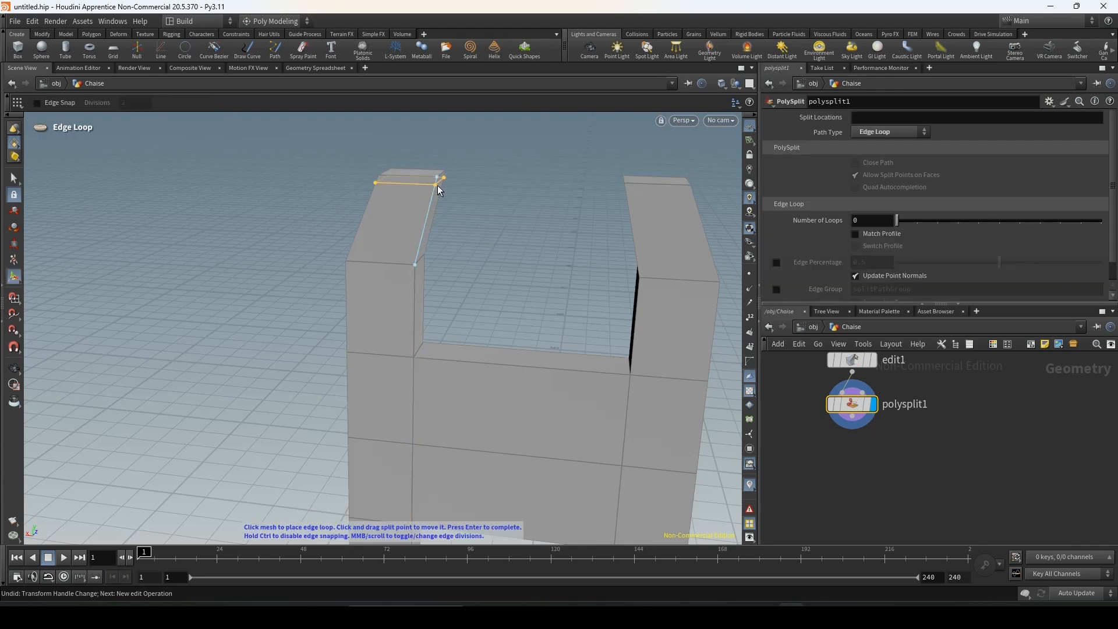
click(438, 185)
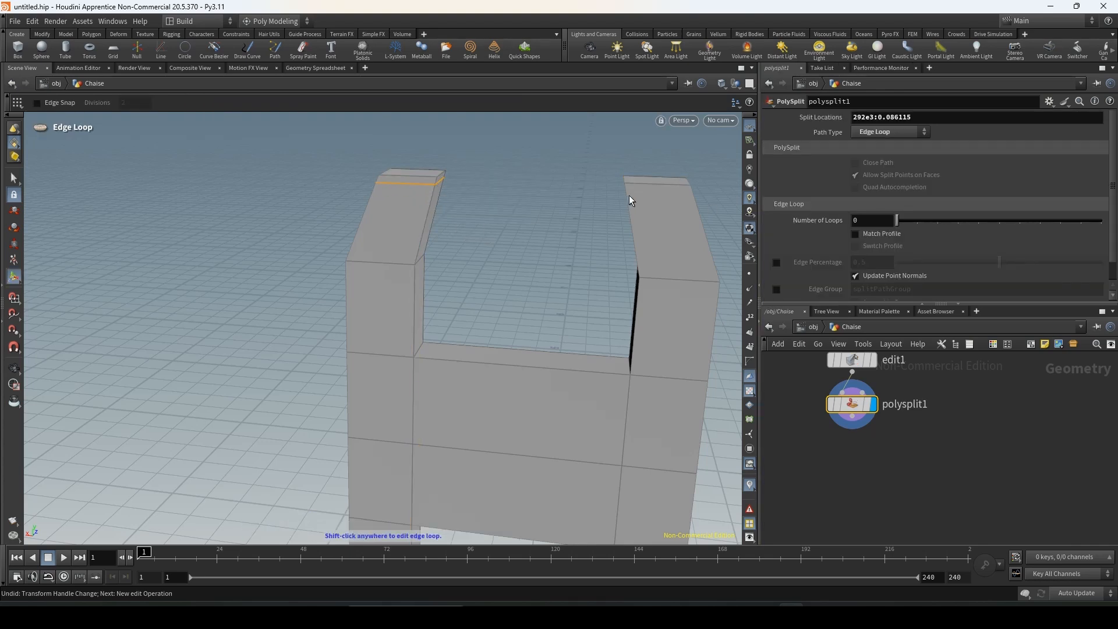
key(c)
click(616, 187)
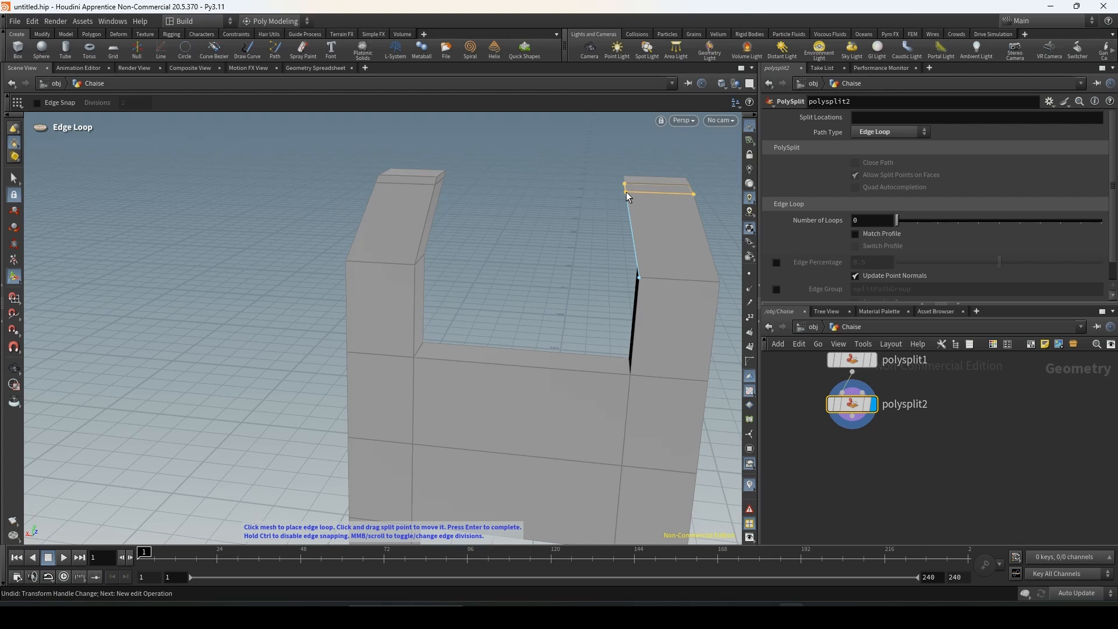
click(627, 187)
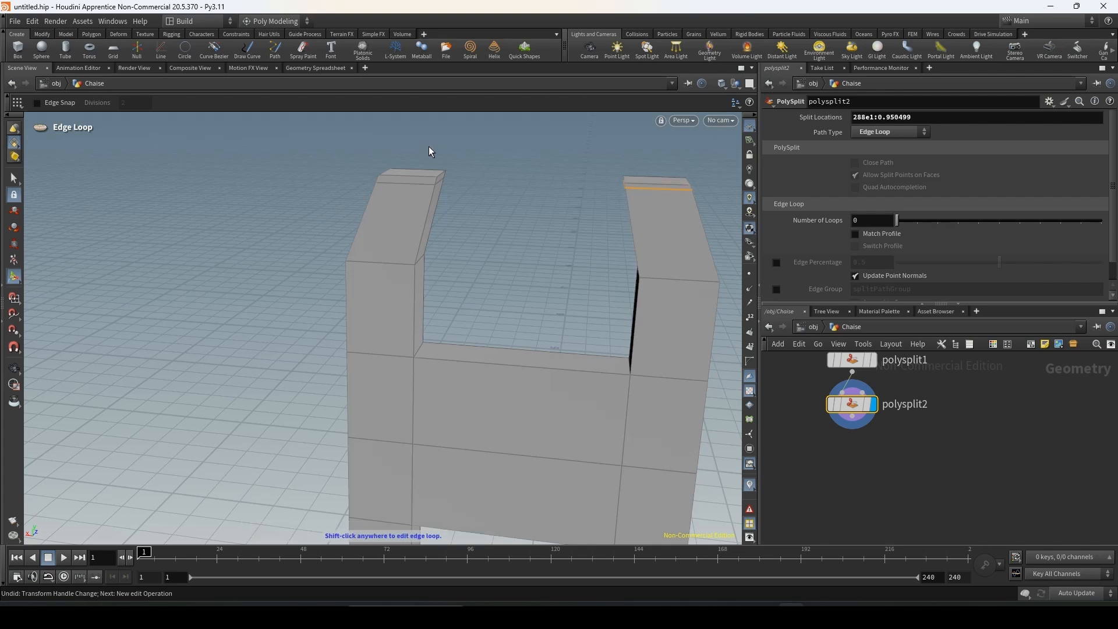
Step: Select the top faces of both posts and move them up by about 0.12
click(17, 176)
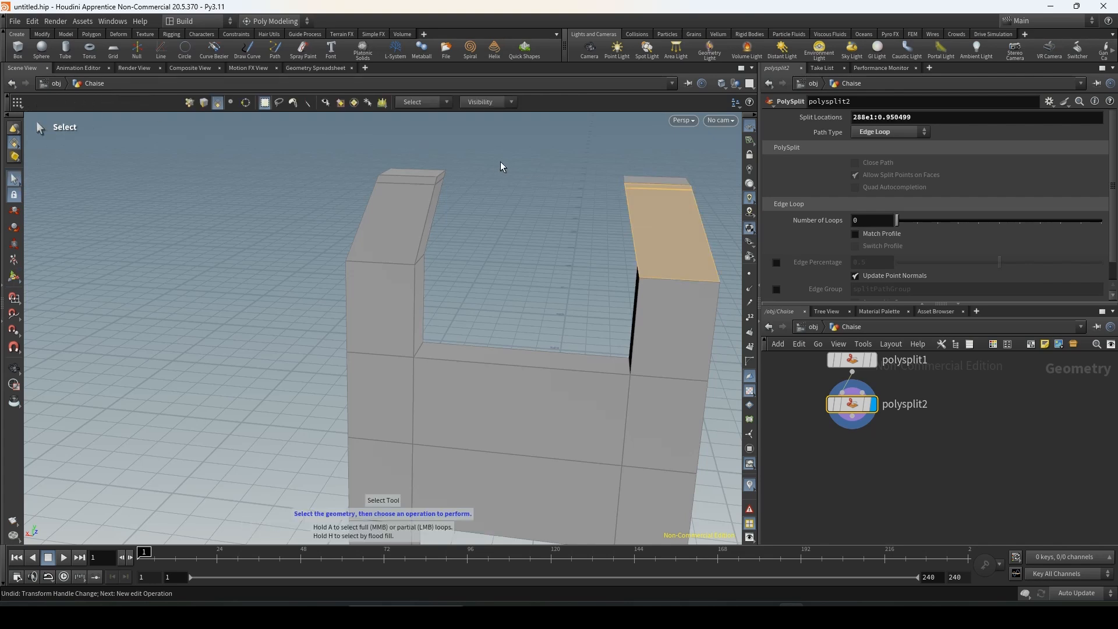
alt+drag(502, 167, 466, 167)
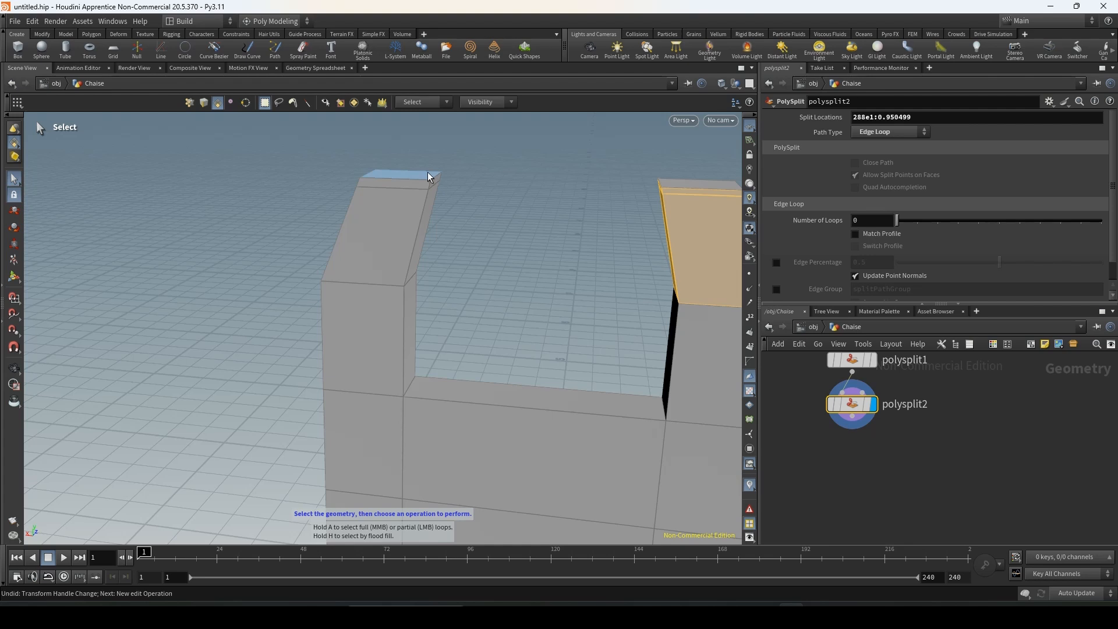
click(396, 178)
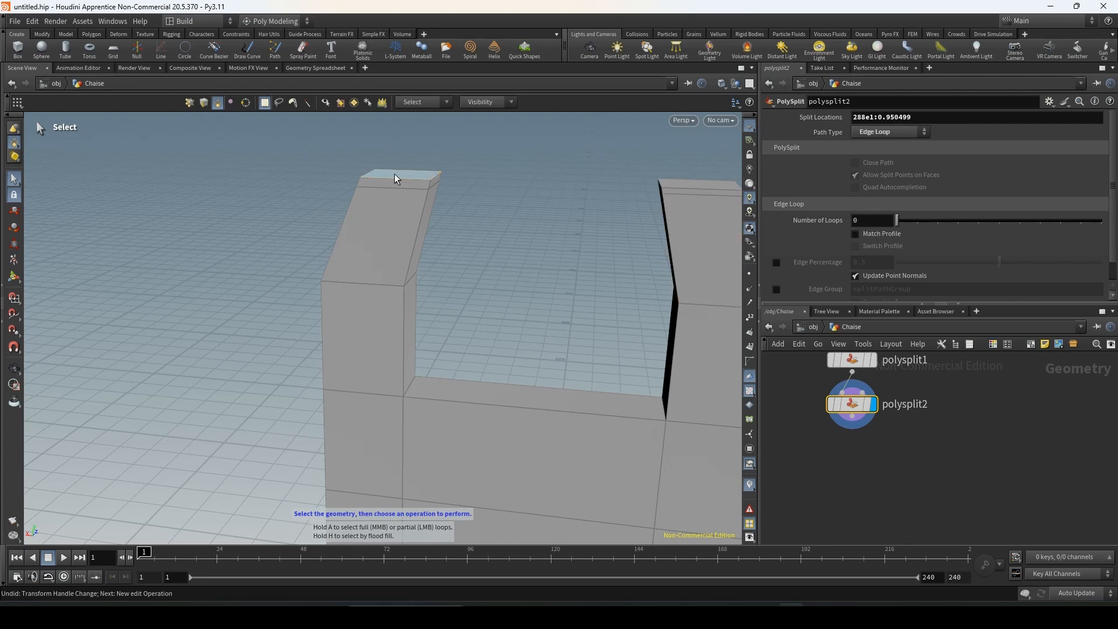
shift+click(684, 184)
click(14, 211)
drag(550, 145, 551, 86)
key(Escape)
Step: Scale the raised top faces of both posts inward to about 0.825 along X
scroll(471, 165, down, 3)
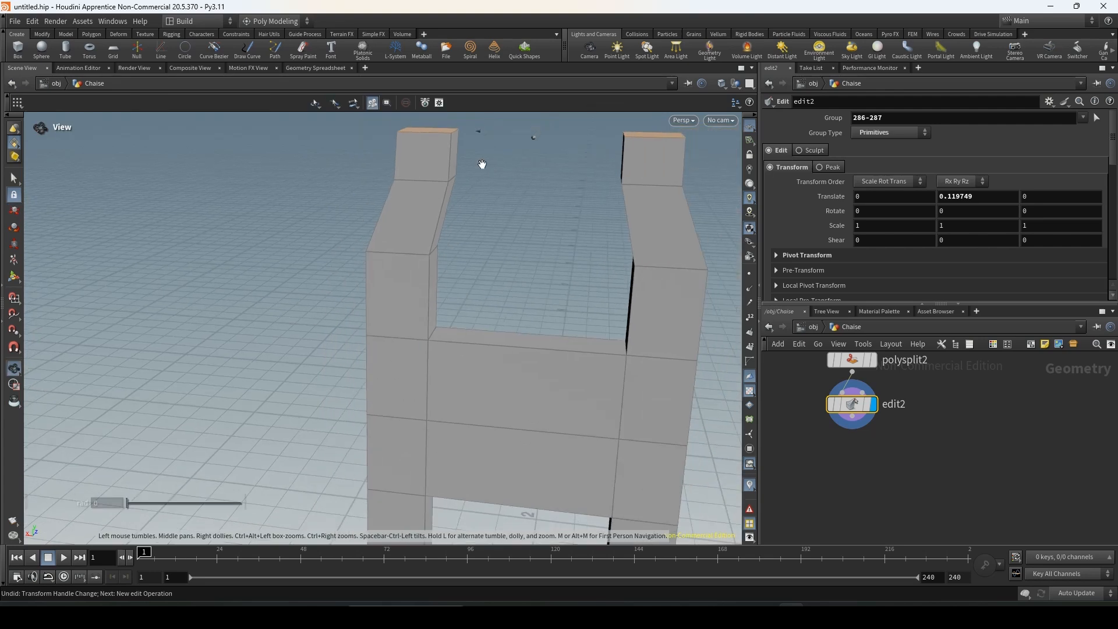
scroll(492, 222, down, 2)
key(t)
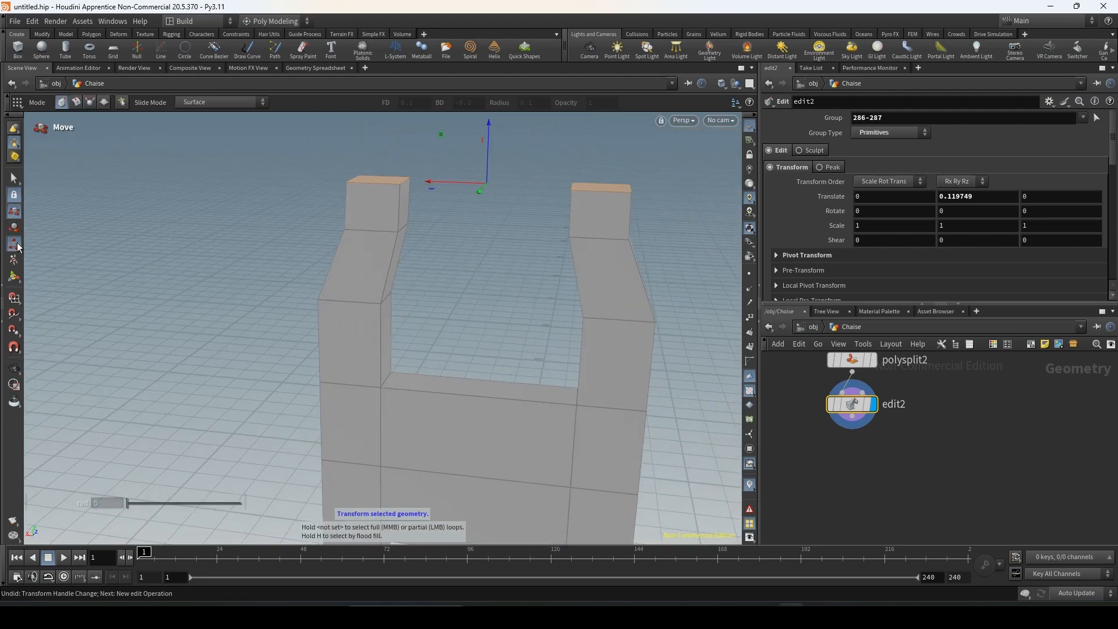
key(e)
drag(424, 181, 433, 185)
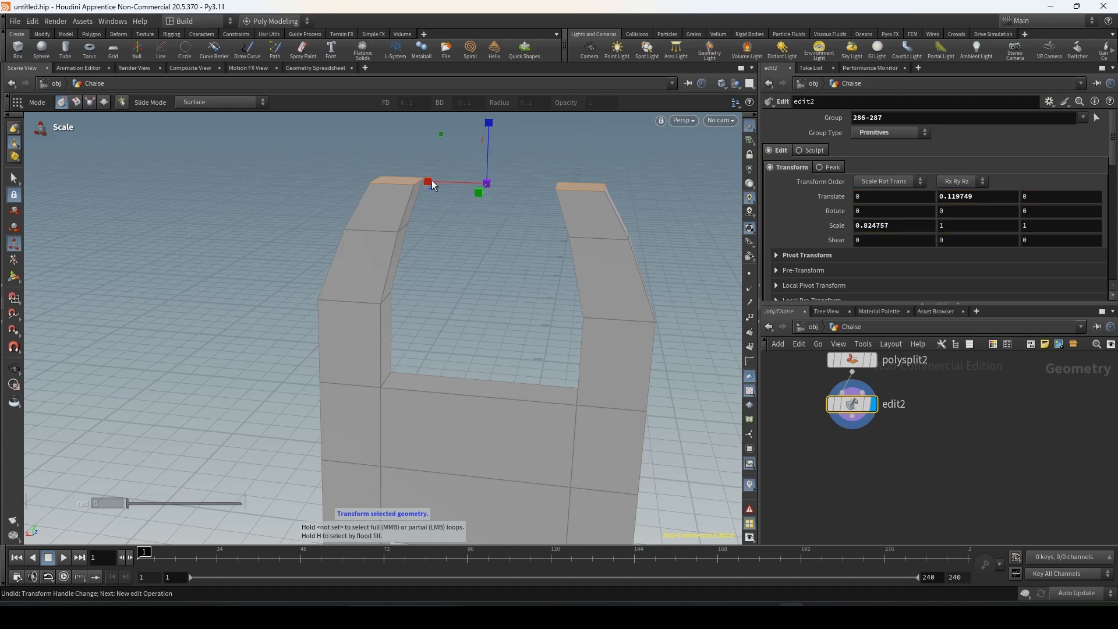
Step: Connect the inner faces of the posts' uppermost segments with a PolyBridge to close the top of the backrest
key(s)
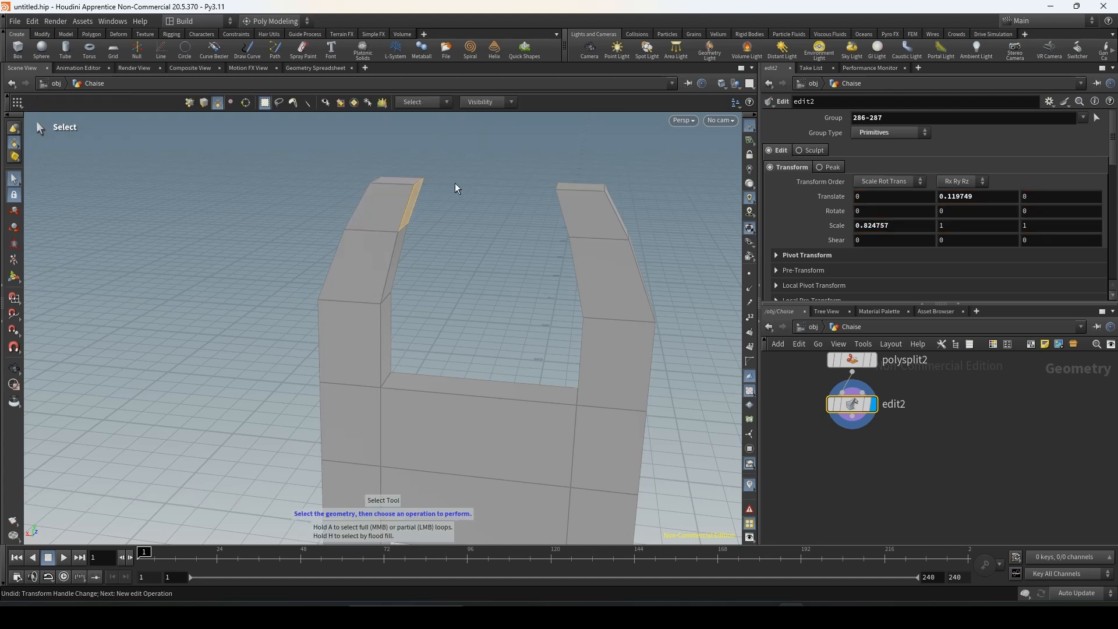
scroll(456, 188, up, 3)
key(c)
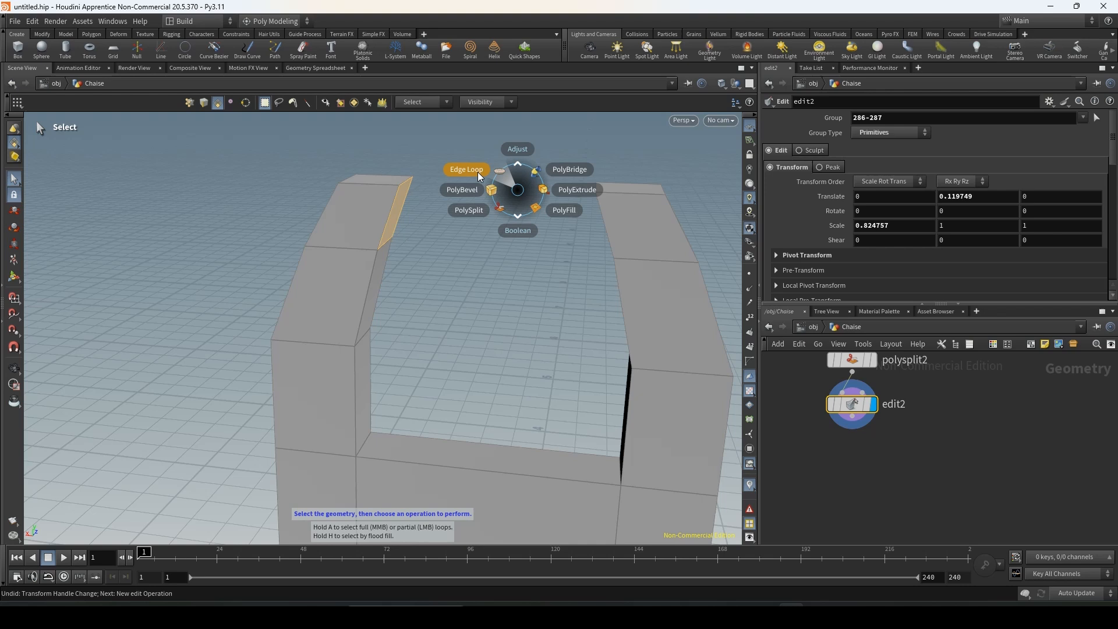
click(565, 172)
alt+drag(449, 187, 599, 198)
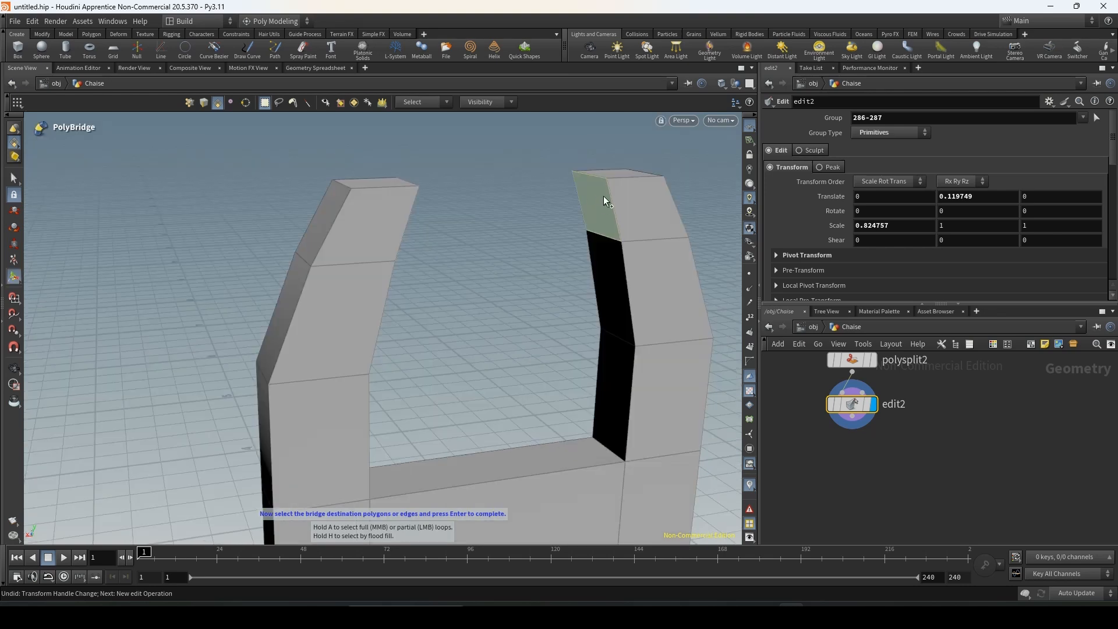
click(598, 204)
key(Return)
key(Escape)
scroll(233, 252, down, 5)
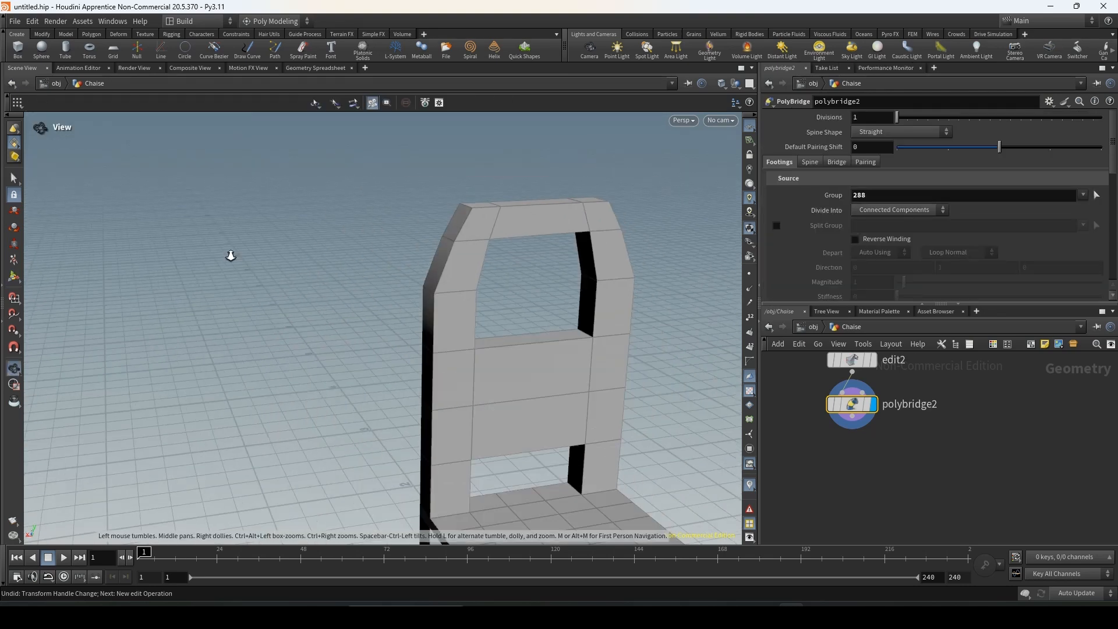
Step: Set the top PolyBridge's divisions to 2 and activate the Select tool
drag(232, 252, 554, 252)
scroll(554, 252, up, 5)
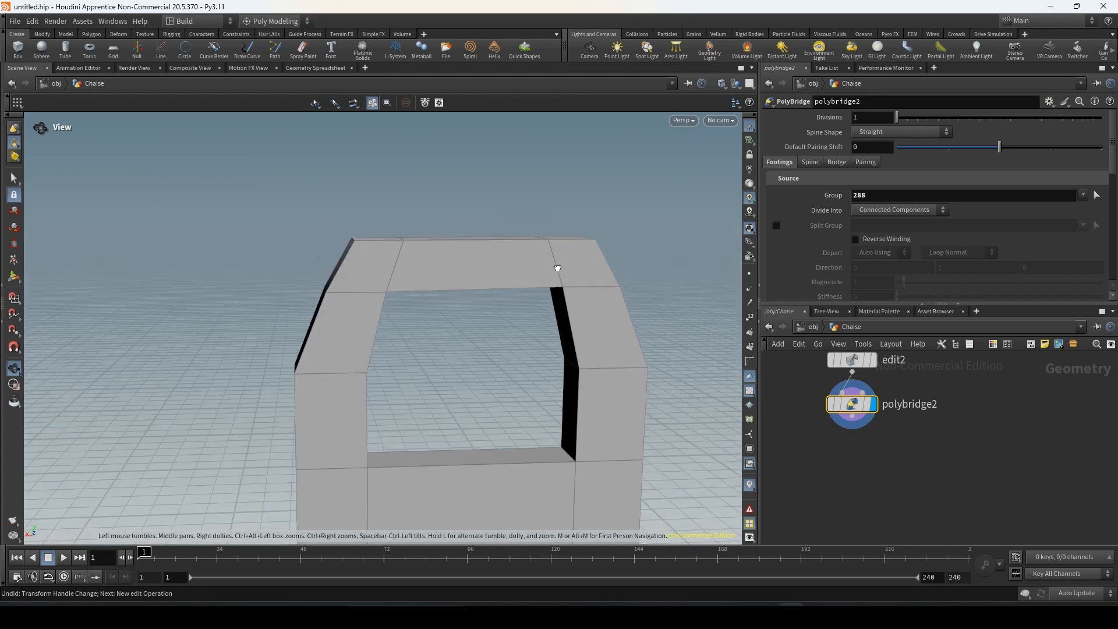
key(Return)
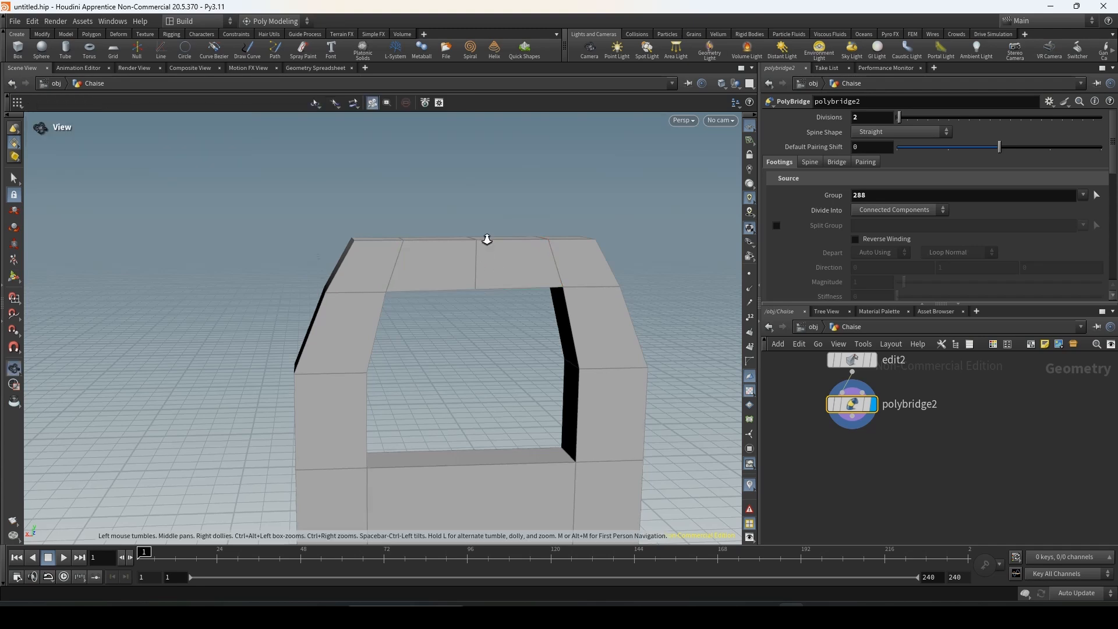
alt+right_drag(487, 240, 454, 196)
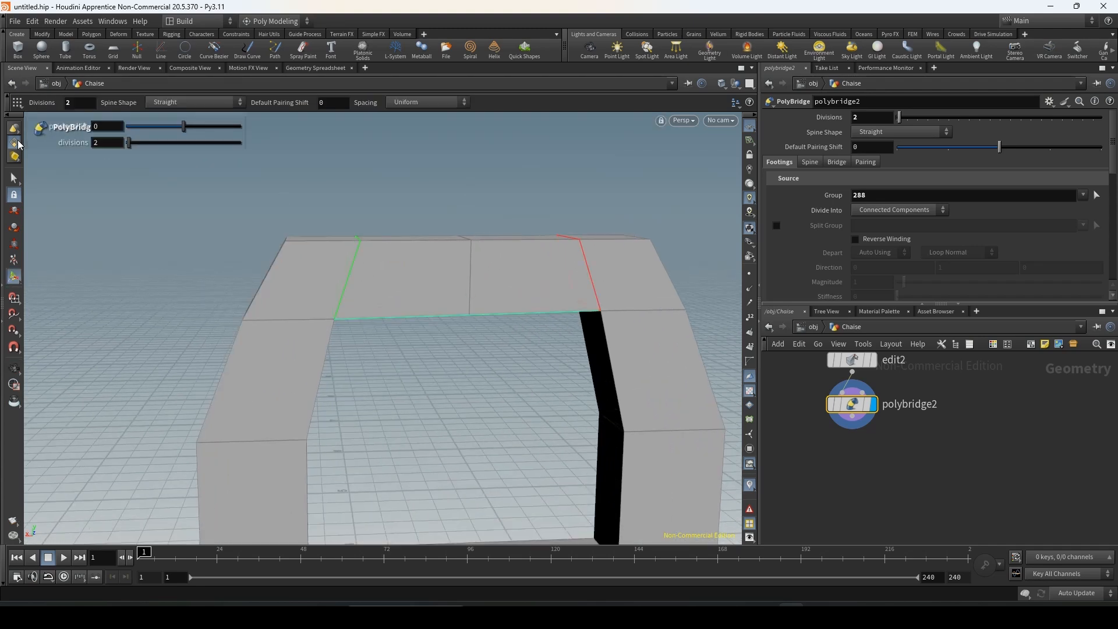
click(14, 177)
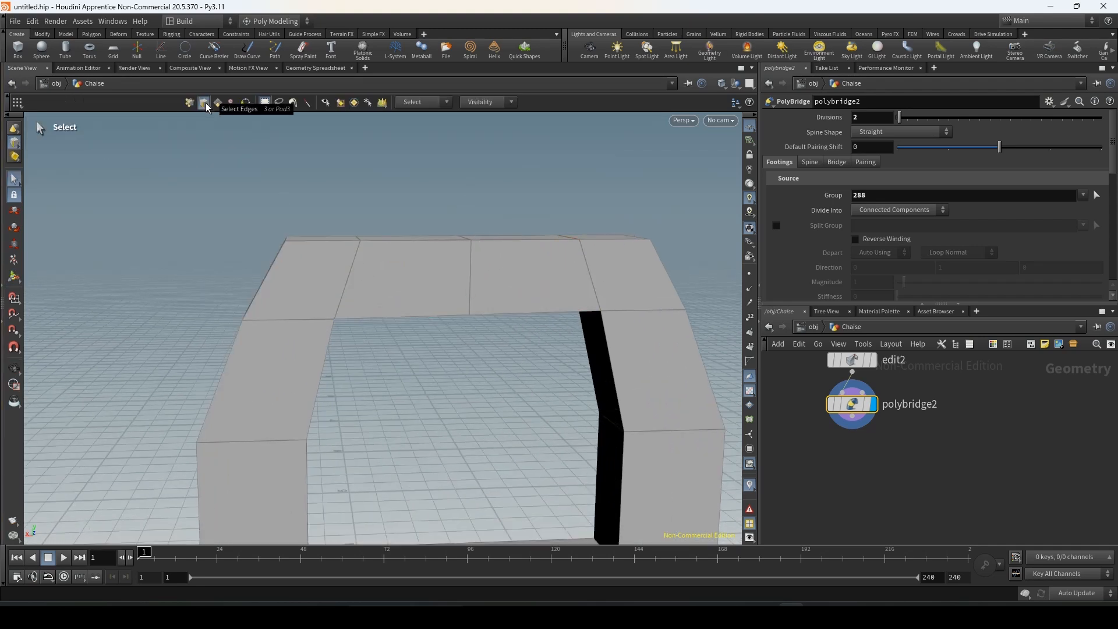
Step: Select the middle edge loop of the backrest's top bridge and move it up by about 0.119
click(471, 269)
alt+drag(457, 219, 343, 221)
scroll(583, 290, up, 1)
drag(586, 293, 608, 316)
alt+middle_drag(607, 316, 463, 300)
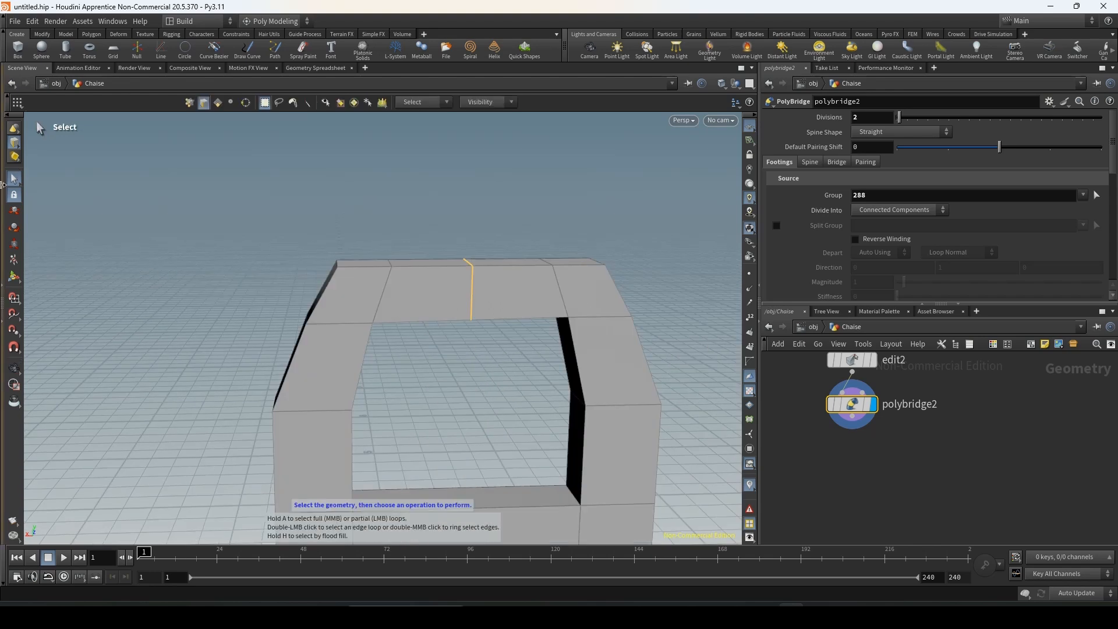
click(14, 211)
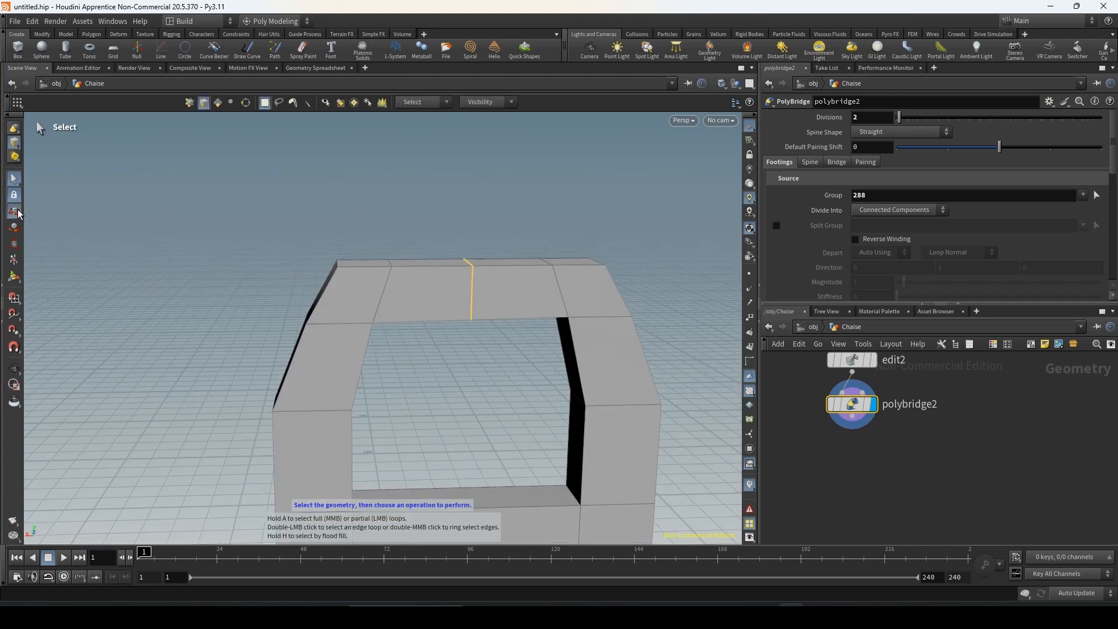
mouse_move(852, 403)
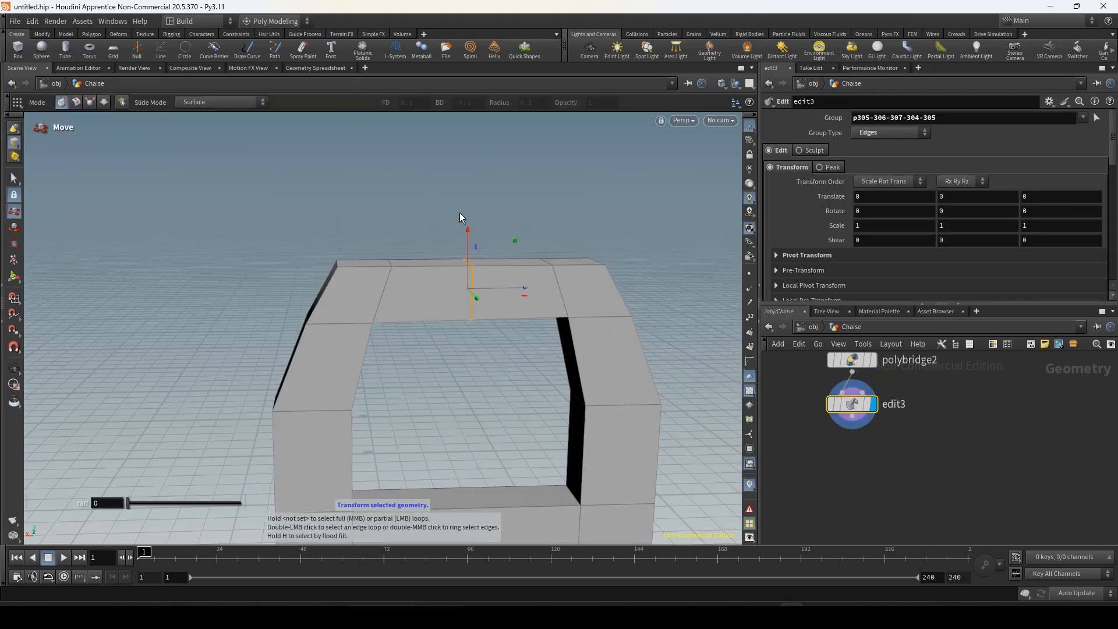
drag(467, 228, 462, 182)
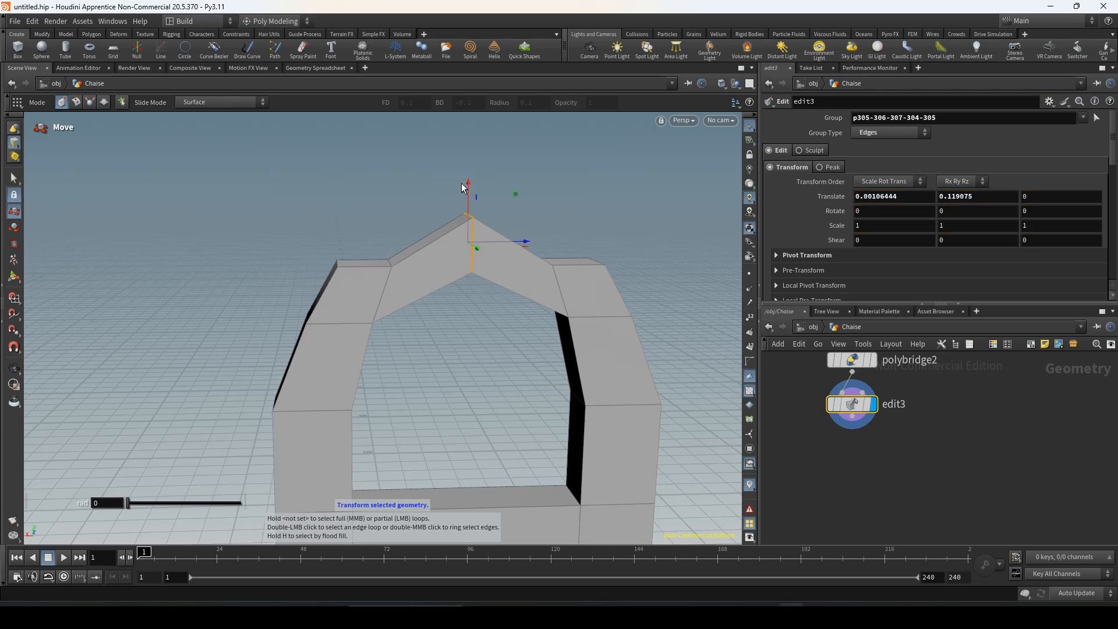
Step: Bevel the raised middle edges of the backrest top with a distance of 0.137 and 7 divisions
alt+right_drag(461, 181, 454, 213)
mouse_move(454, 214)
alt+mouse_down()
mouse_move(437, 209)
mouse_move(475, 214)
alt+mouse_up()
alt+right_drag(475, 215, 532, 174)
alt+drag(532, 175, 523, 158)
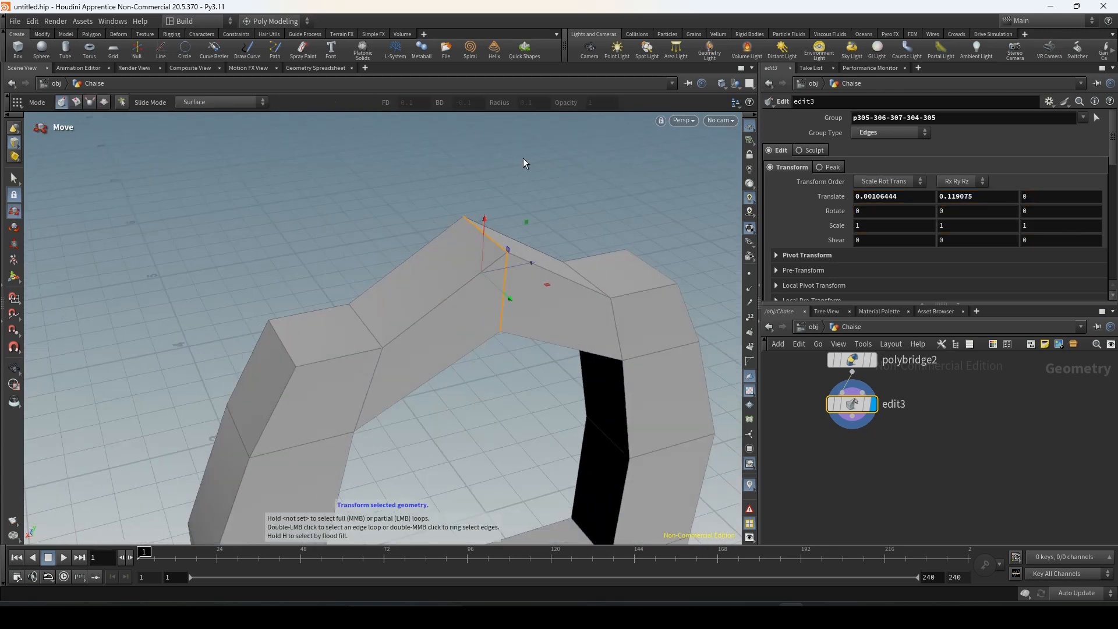
click(14, 178)
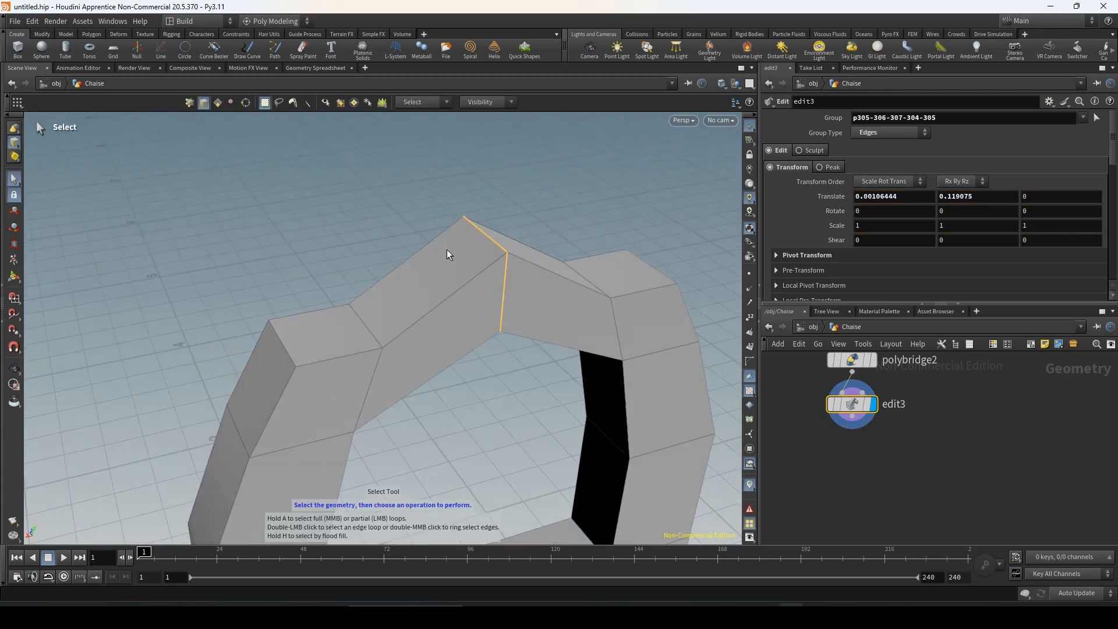
shift+click(507, 271)
alt+drag(523, 207, 416, 207)
key(c)
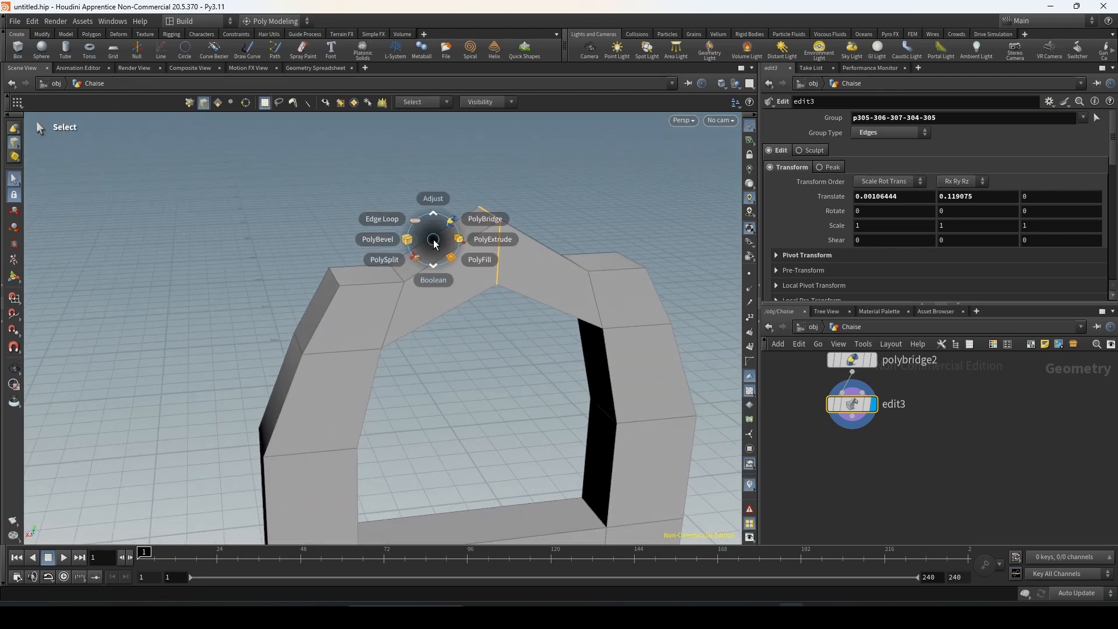
click(393, 237)
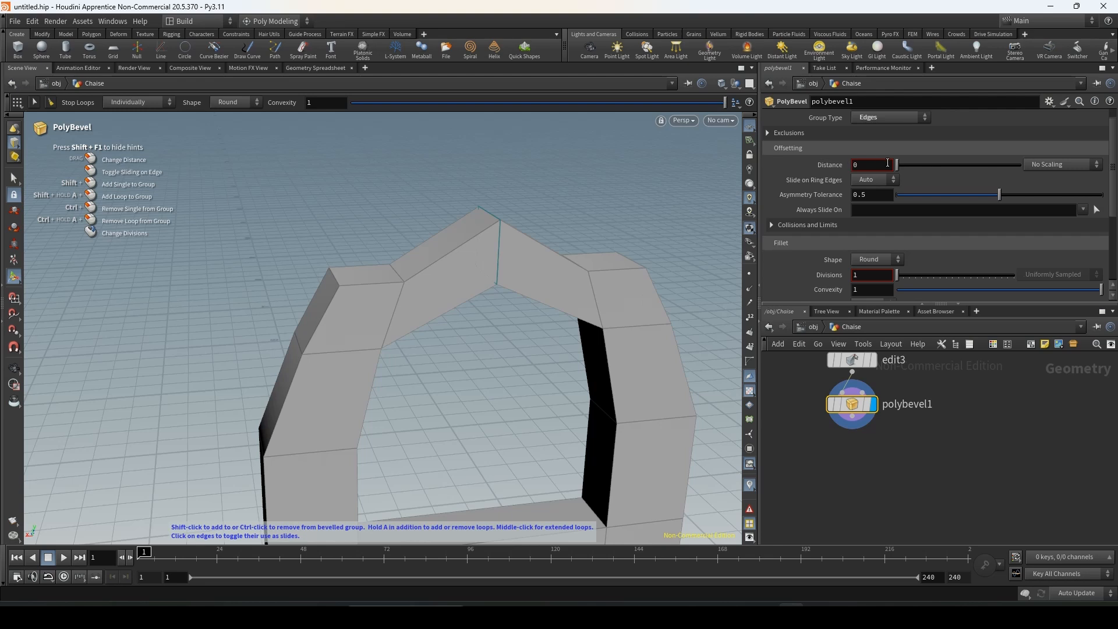
drag(900, 165, 914, 162)
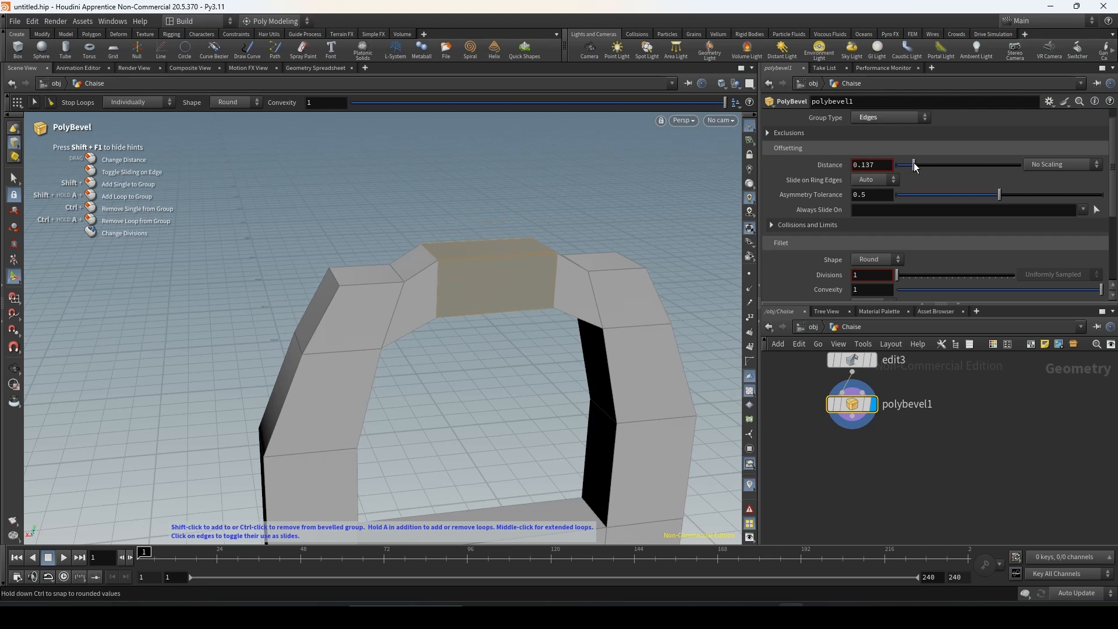
drag(901, 271, 909, 271)
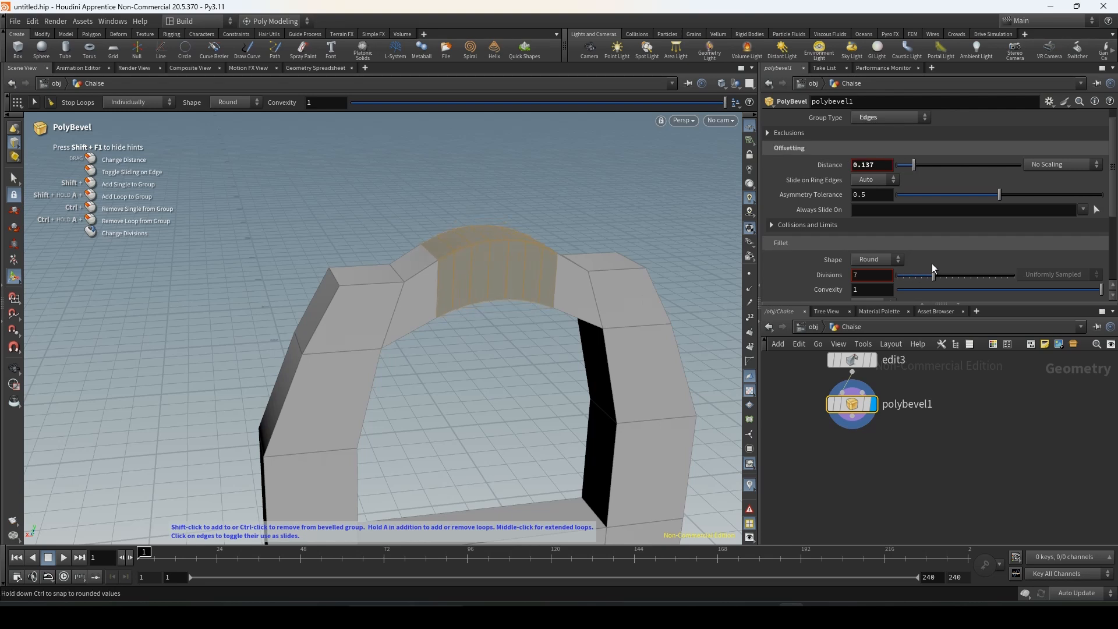
Step: Examine the rounded backrest arch up close and the whole chair from several angles
key(Escape)
drag(599, 242, 480, 222)
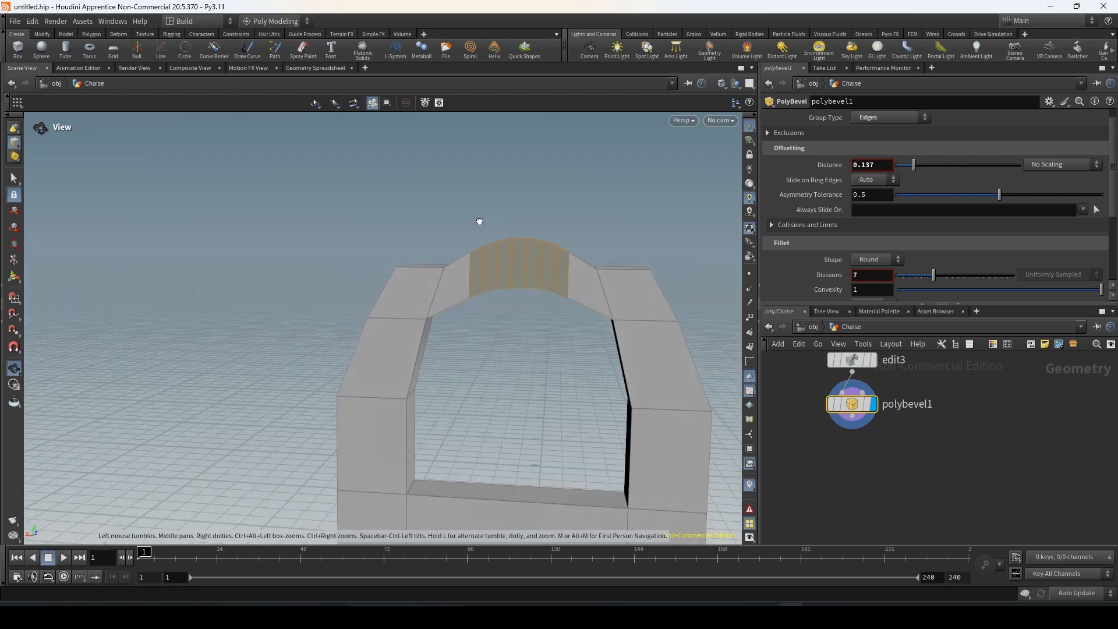
right_drag(479, 221, 355, 309)
drag(355, 309, 732, 284)
right_drag(731, 285, 576, 271)
drag(596, 219, 503, 205)
right_drag(503, 205, 609, 242)
scroll(502, 258, up, 2)
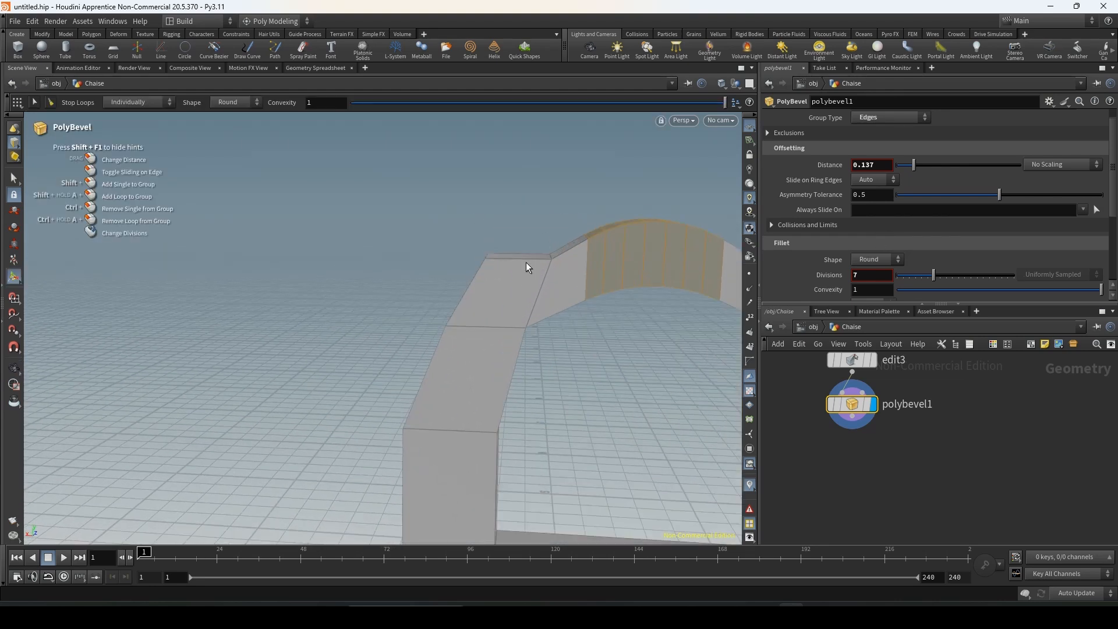
scroll(526, 262, down, 4)
key(space)
middle_drag(495, 282, 435, 135)
right_drag(434, 135, 466, 326)
drag(466, 326, 529, 269)
middle_drag(530, 269, 358, 290)
right_drag(287, 277, 526, 283)
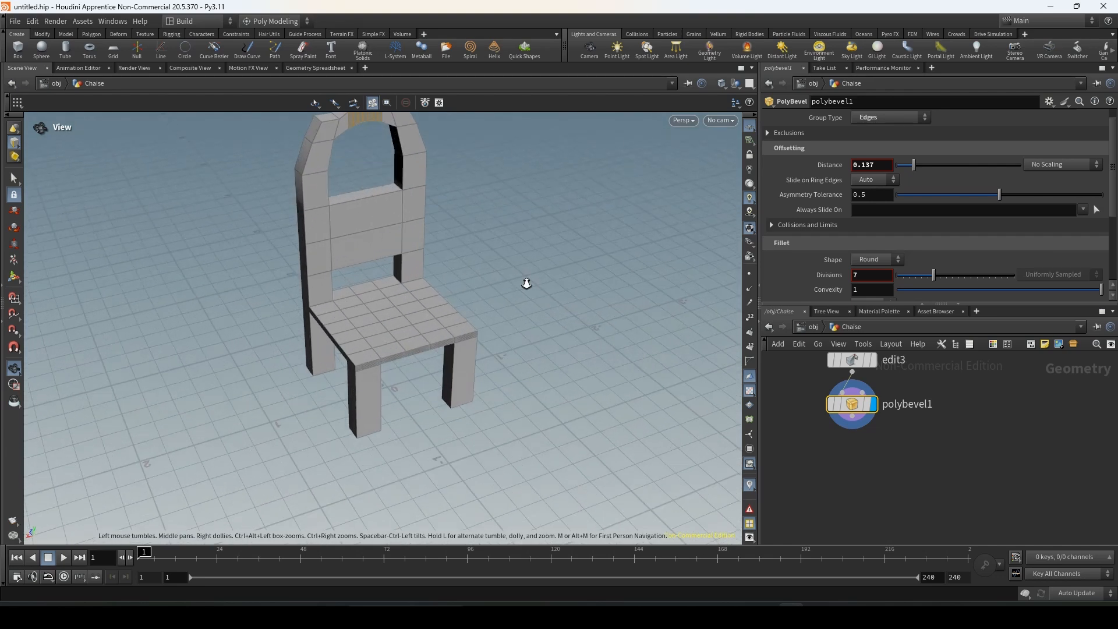
drag(527, 283, 332, 309)
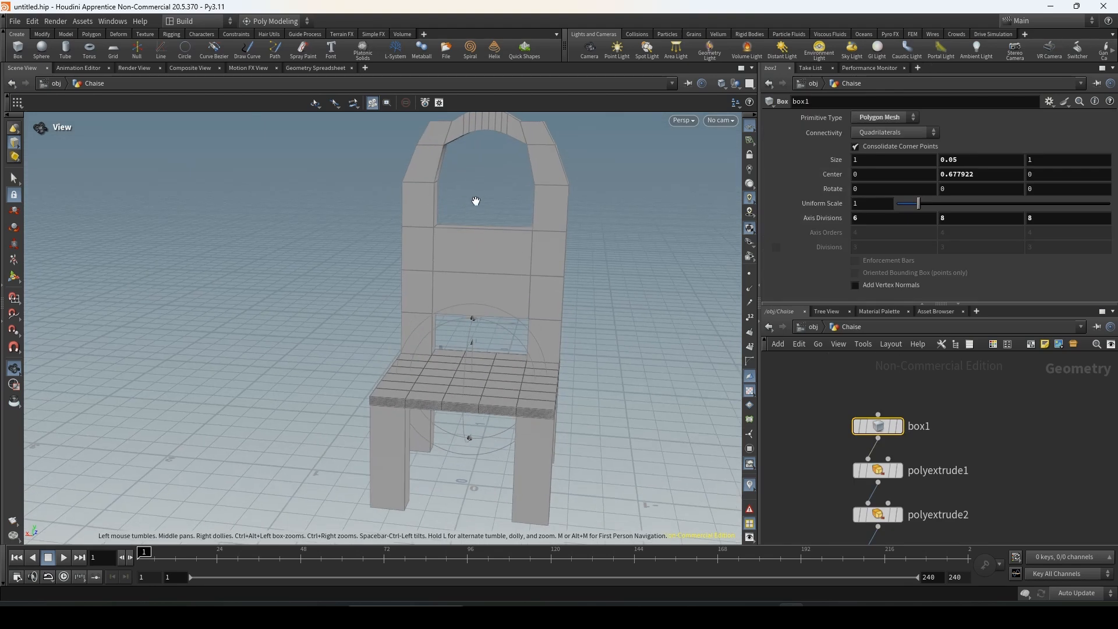
middle_drag(477, 200, 465, 237)
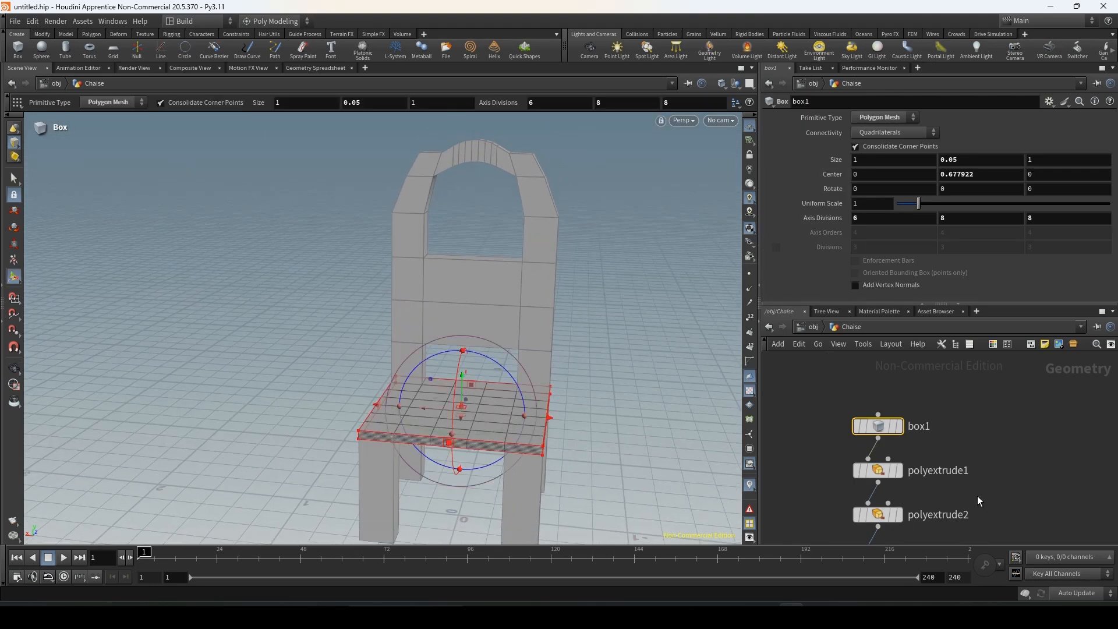
Step: Display the chair at the earlier polysplit1 and polyextrude2 stages, and select the polyextrude2 node of the backrest posts
scroll(966, 502, down, 3)
middle_drag(958, 510, 918, 474)
scroll(909, 428, up, 2)
click(910, 395)
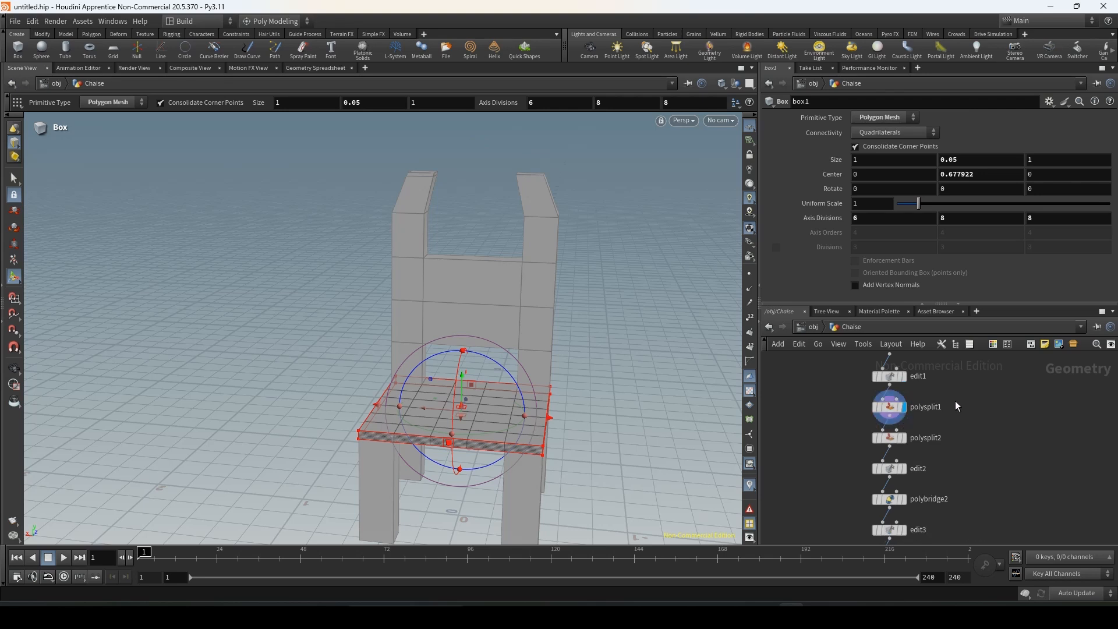
scroll(955, 404, down, 1)
middle_drag(931, 379, 971, 490)
click(953, 388)
click(958, 412)
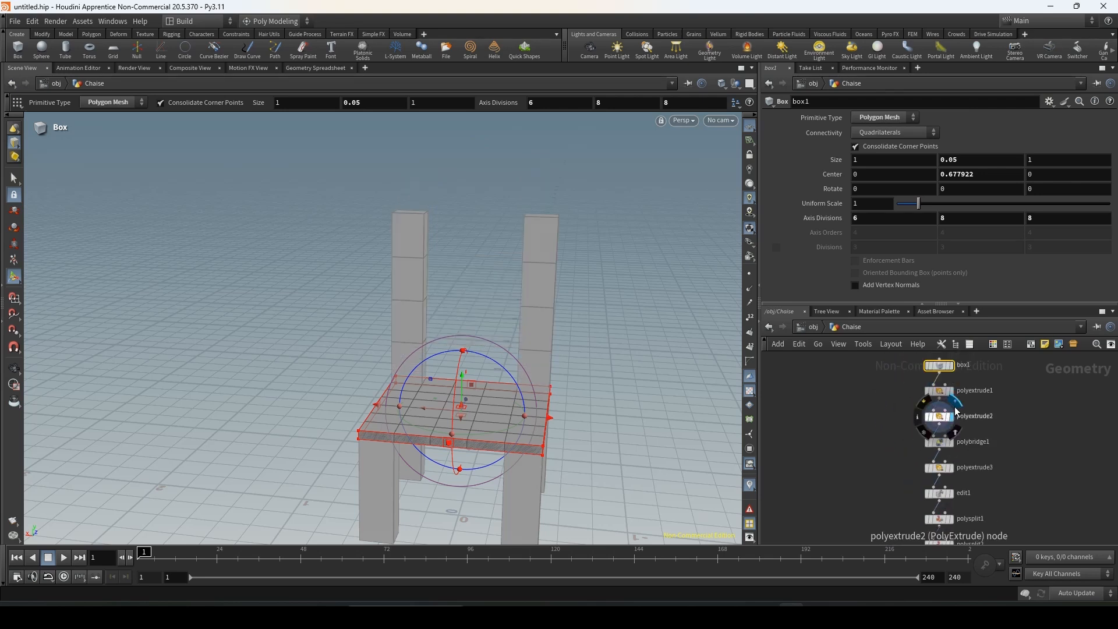
click(946, 418)
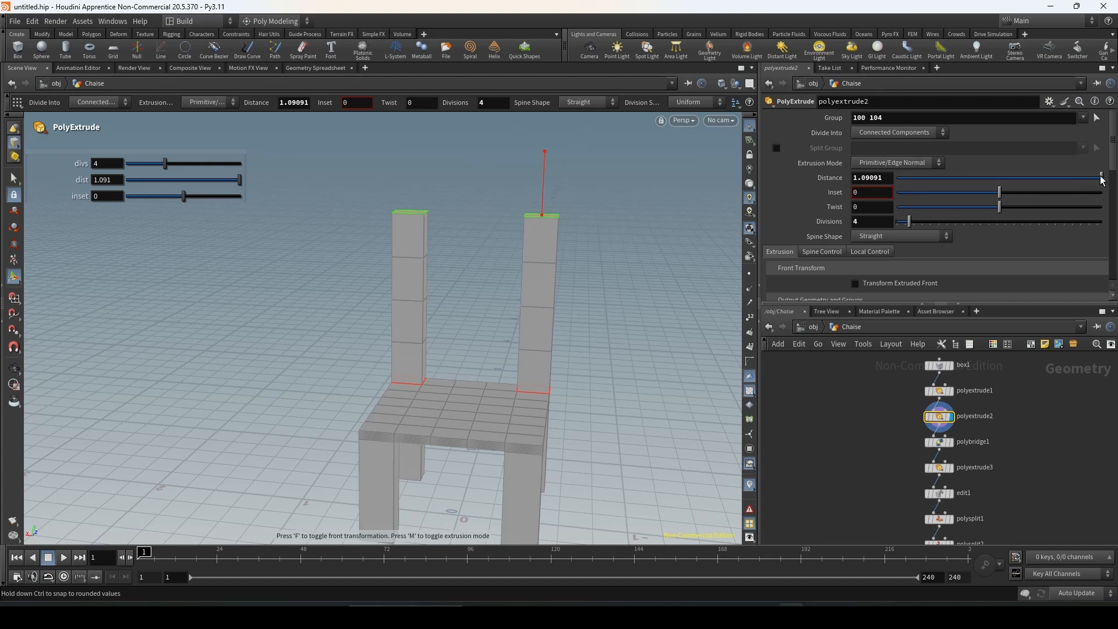
Step: Try reducing the backrest posts' extrusion distance to 0.527
drag(1102, 180, 1056, 188)
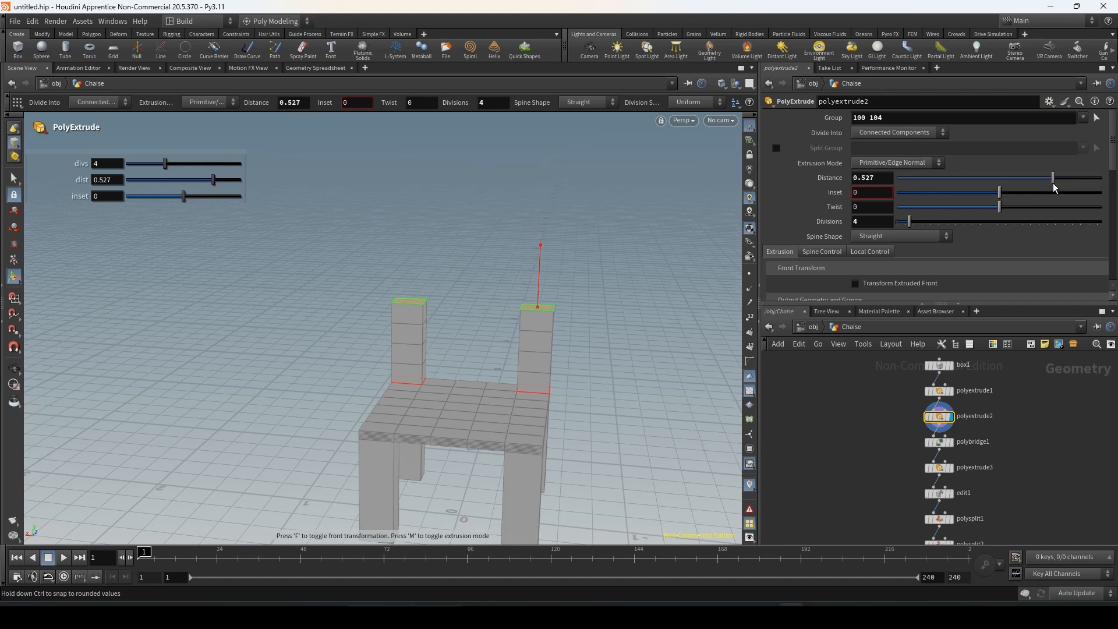
key(ctrl+z)
Step: Display the polybevel1 result again and set the backrest posts' extrusion distance to 0.664
scroll(950, 396, down, 5)
scroll(935, 448, up, 7)
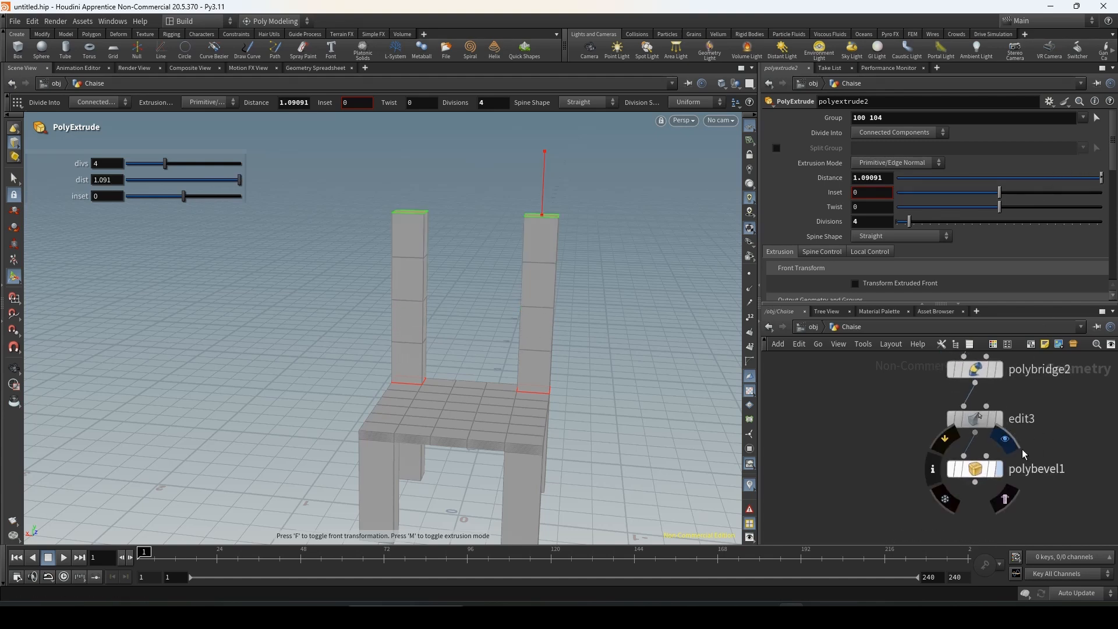
click(1020, 449)
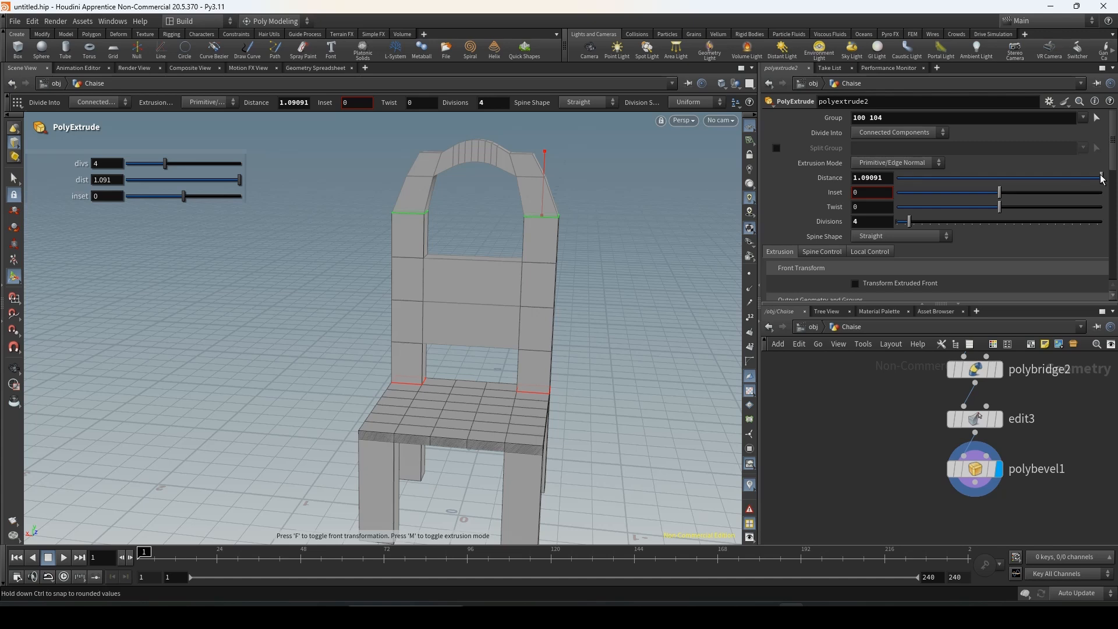
drag(1101, 180, 1069, 187)
key(Escape)
drag(669, 245, 603, 289)
alt+scroll(520, 299, up, 5)
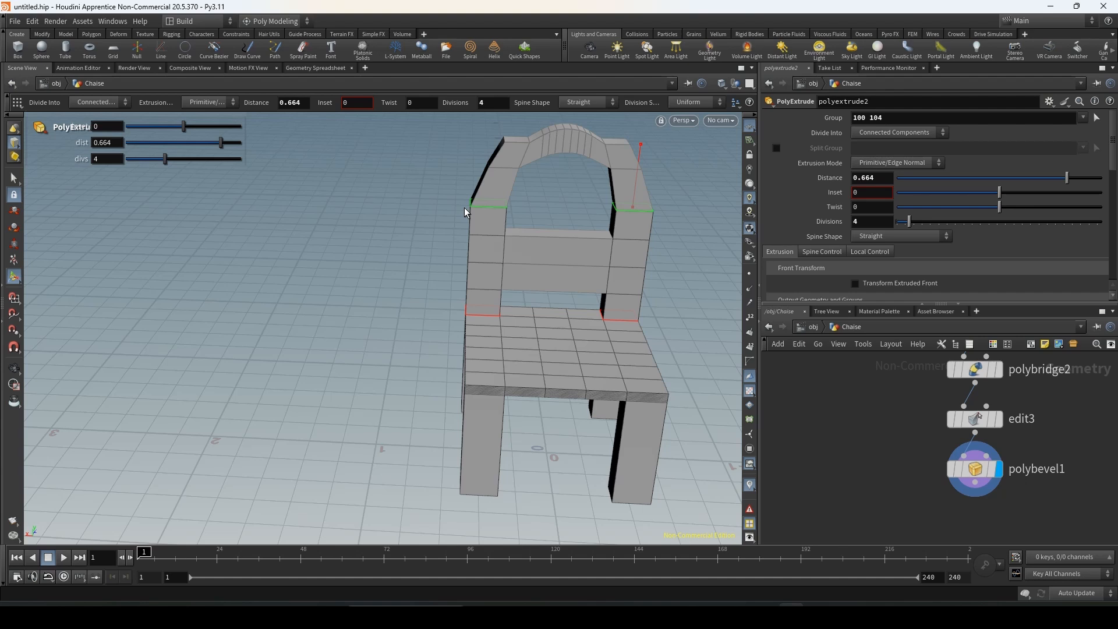
Step: Add a Subdivide node after polybevel1 and display its result
click(987, 472)
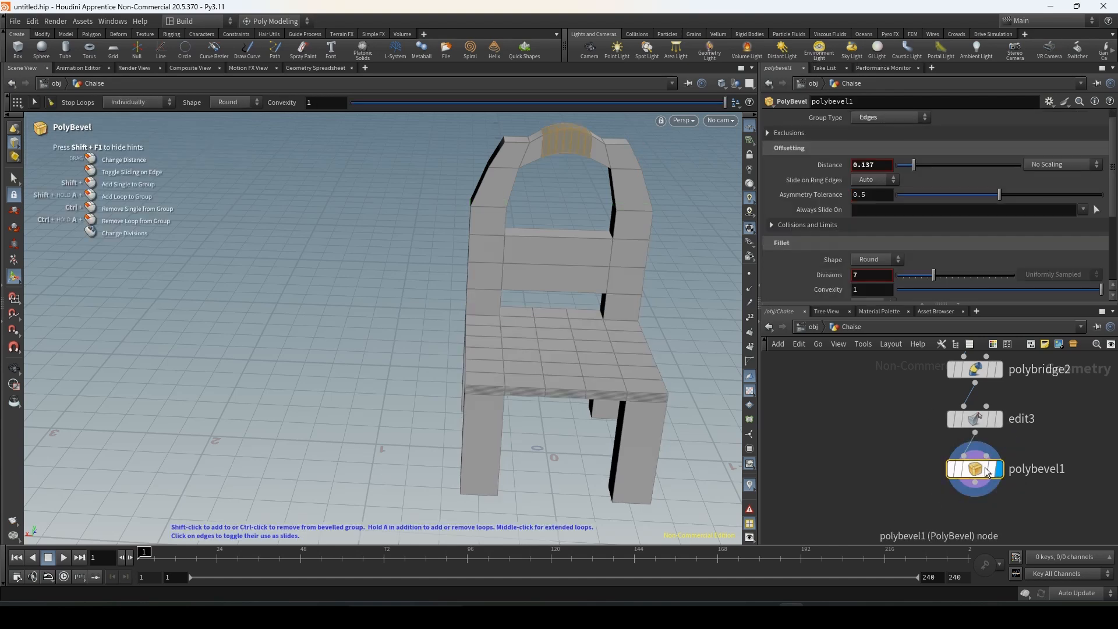
key(Tab)
text(sub)
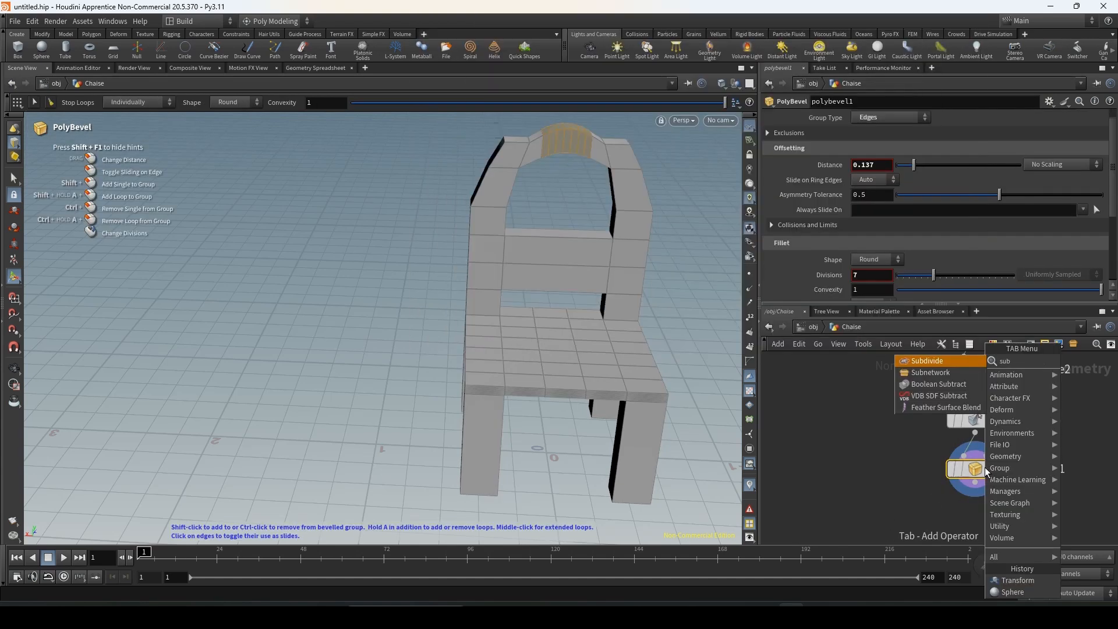
click(942, 360)
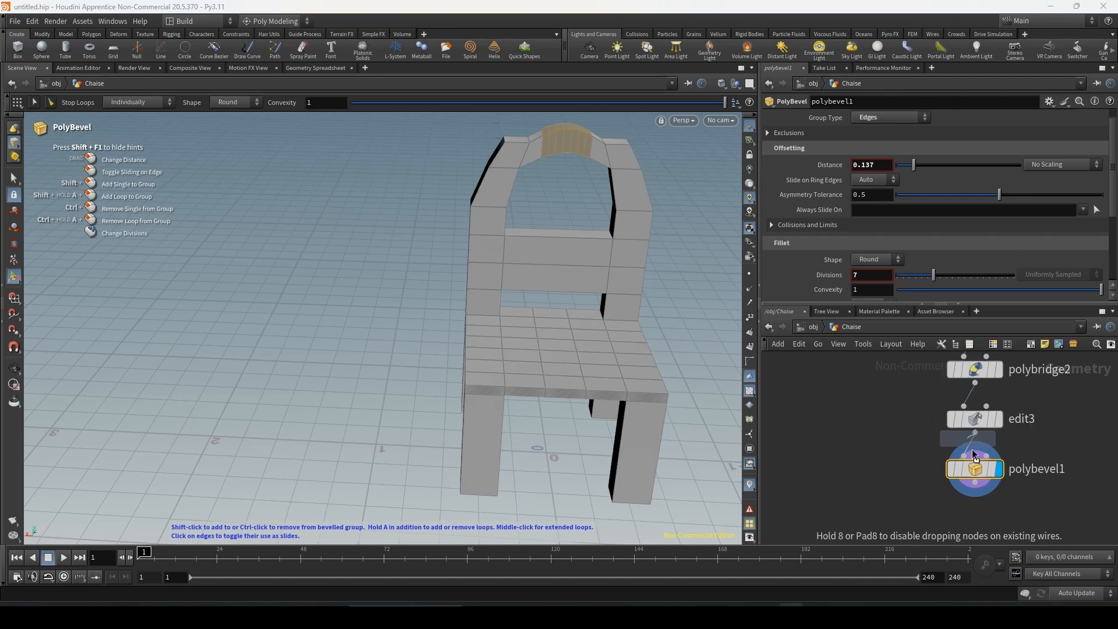
click(981, 495)
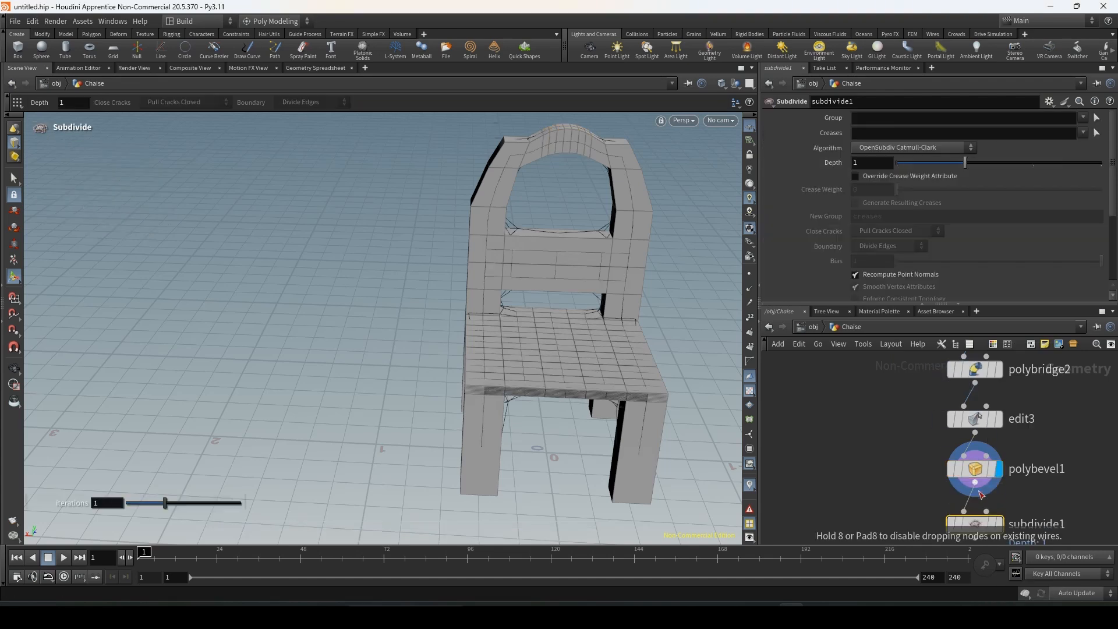
click(1017, 446)
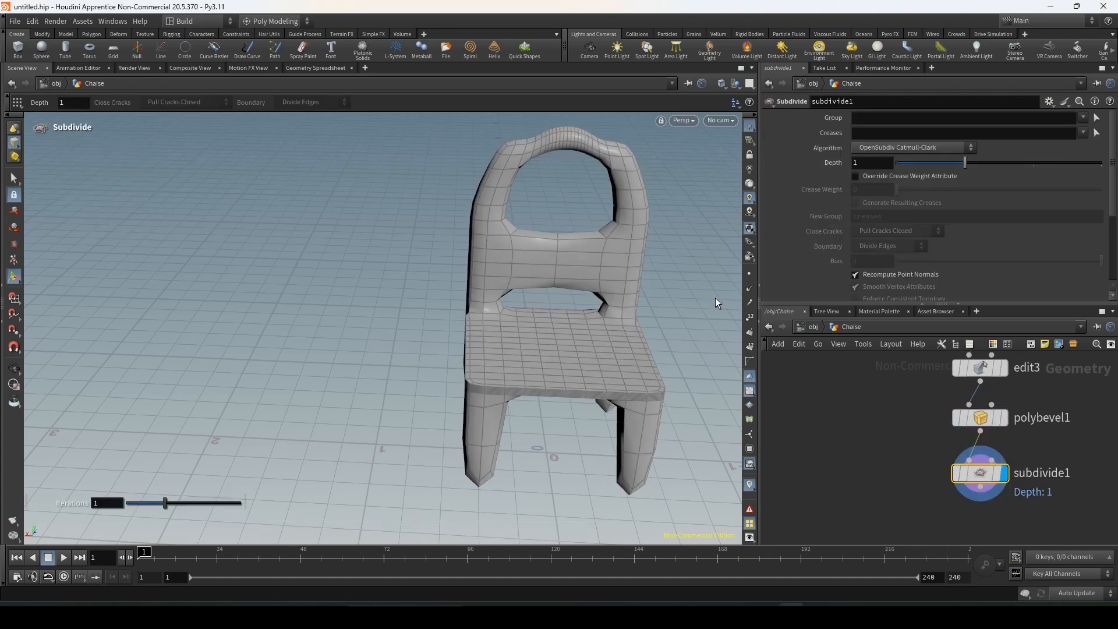
Step: Examine the subdivided seat, backrest openings and leg tips from the front and below
alt+drag(585, 327, 529, 292)
alt+right_drag(529, 292, 697, 278)
alt+drag(638, 332, 666, 309)
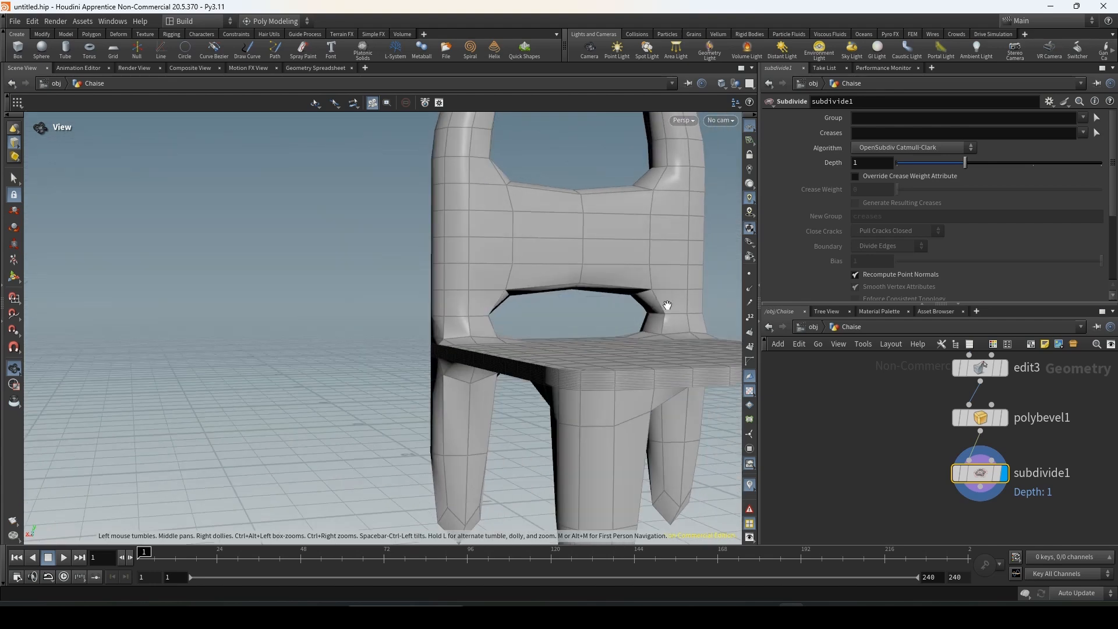
alt+middle_drag(666, 309, 411, 260)
alt+right_drag(411, 260, 498, 262)
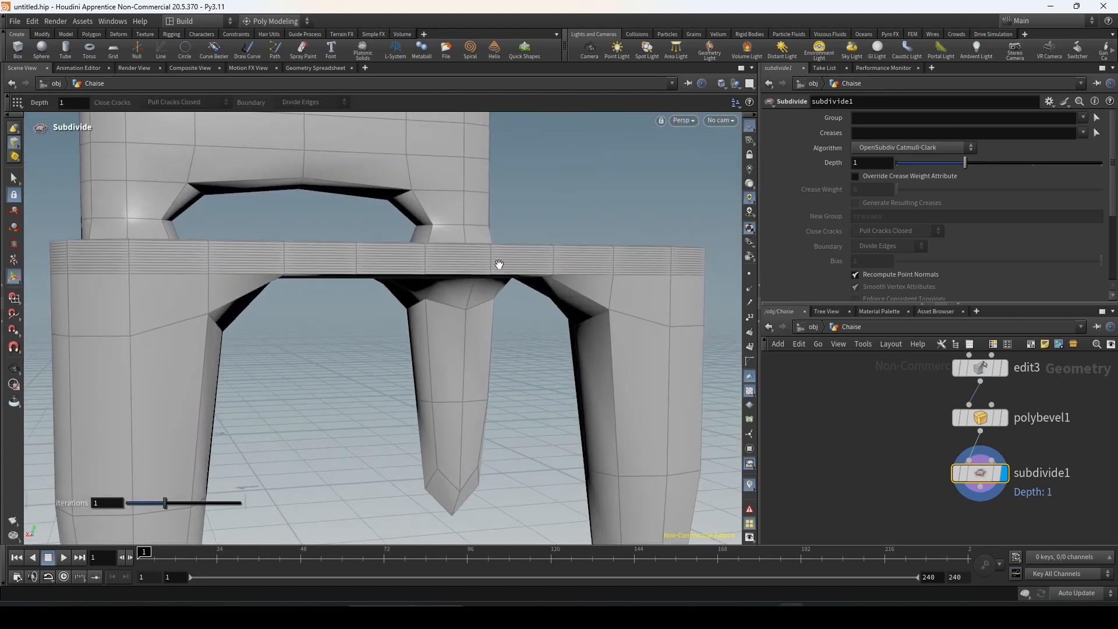
alt+middle_drag(517, 266, 561, 247)
alt+right_drag(561, 248, 394, 245)
alt+drag(394, 245, 445, 308)
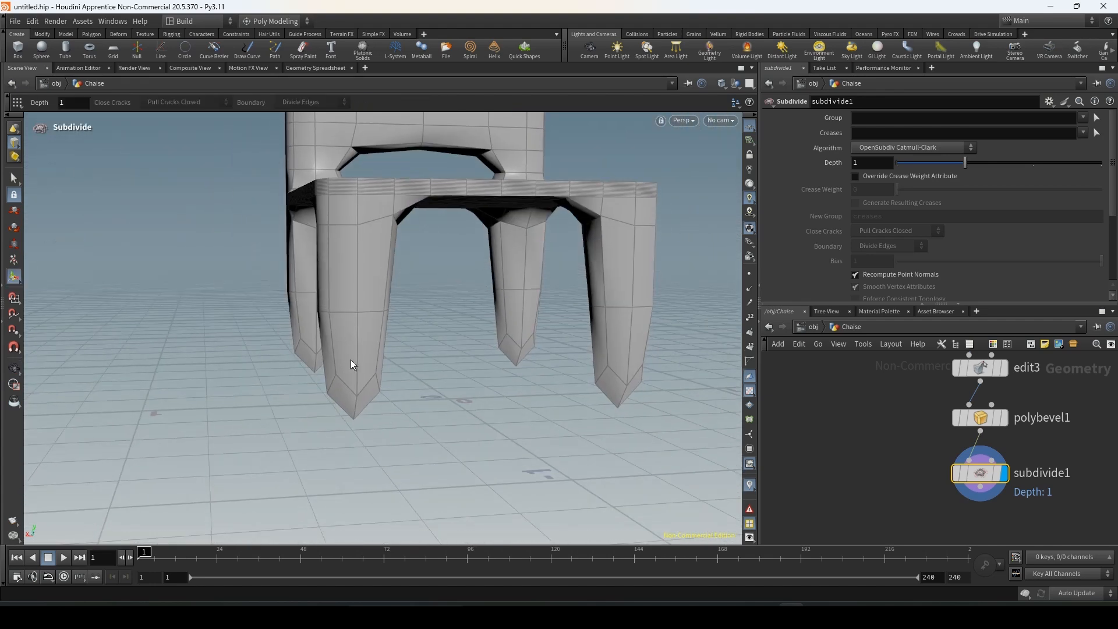
alt+right_drag(350, 359, 377, 392)
alt+drag(376, 392, 415, 330)
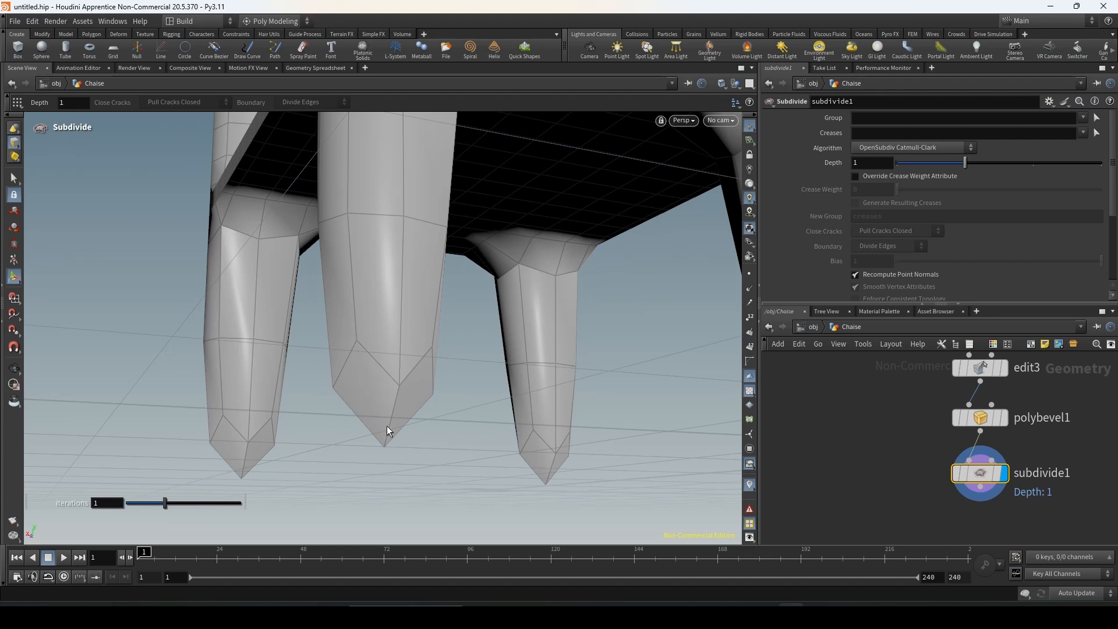
alt+drag(387, 425, 419, 280)
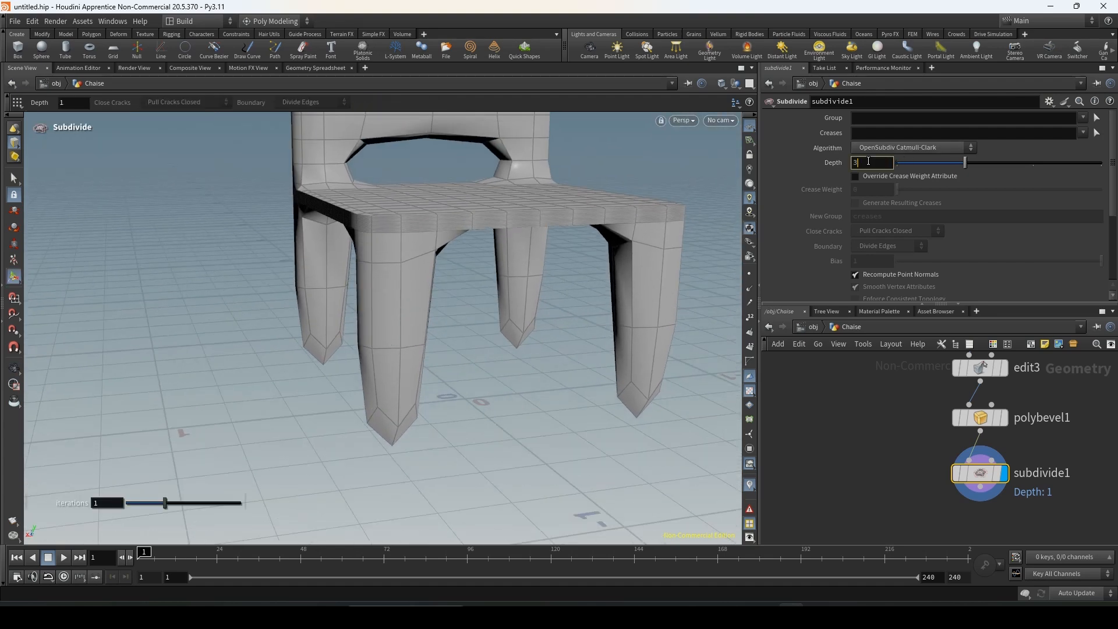
Step: Set the Subdivide depth to 3 and check the smoothed seat and legs
key(Return)
scroll(504, 269, down, 2)
alt+drag(447, 282, 449, 311)
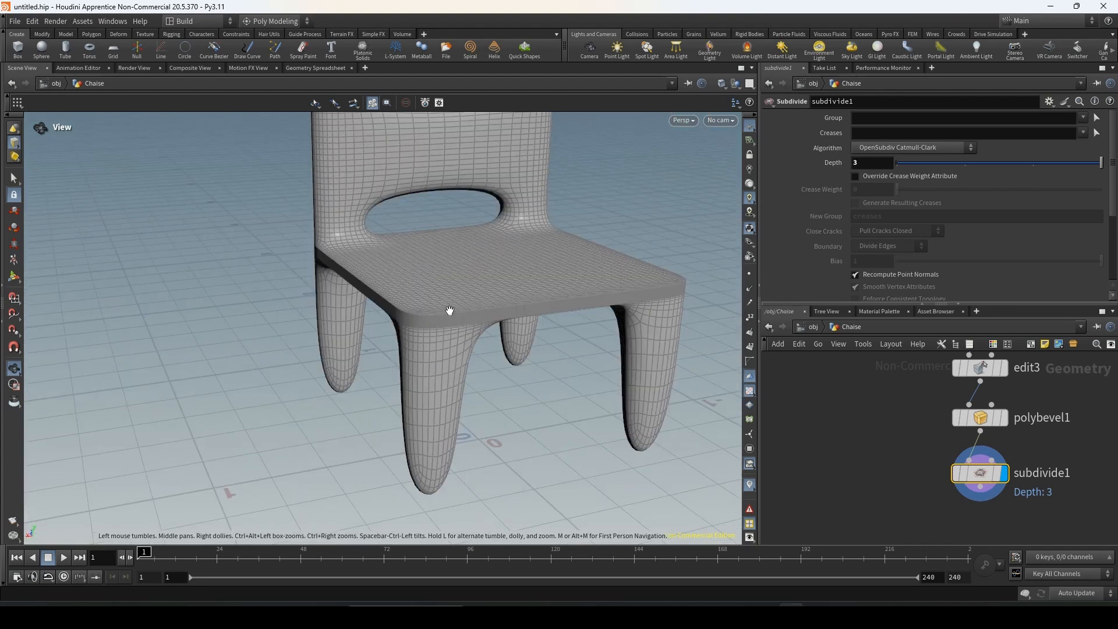
key(Return)
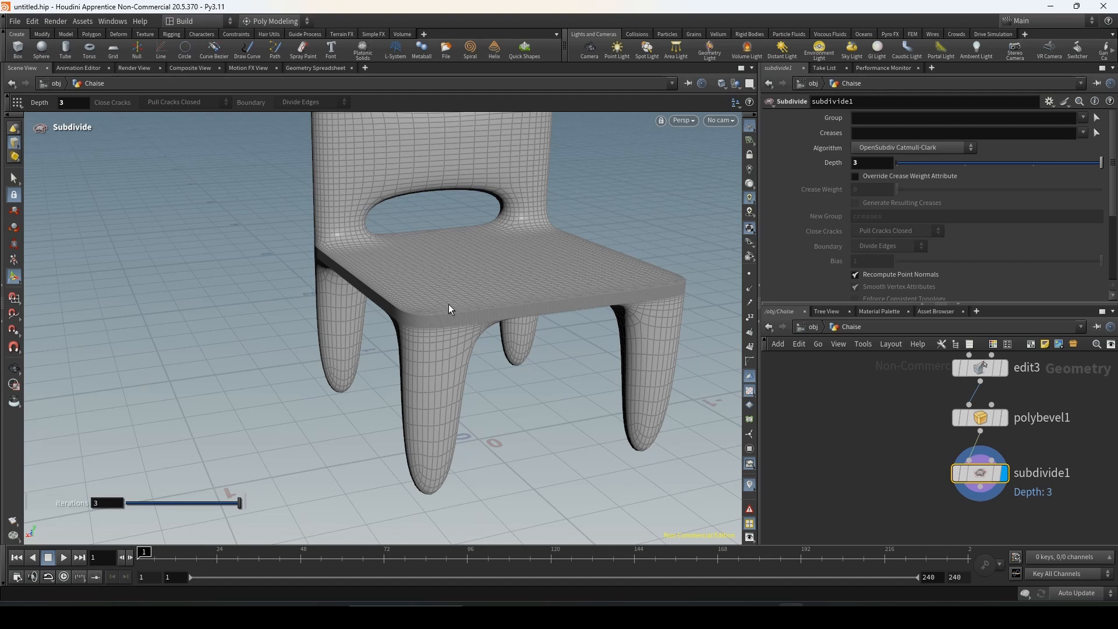
mouse_move(993, 422)
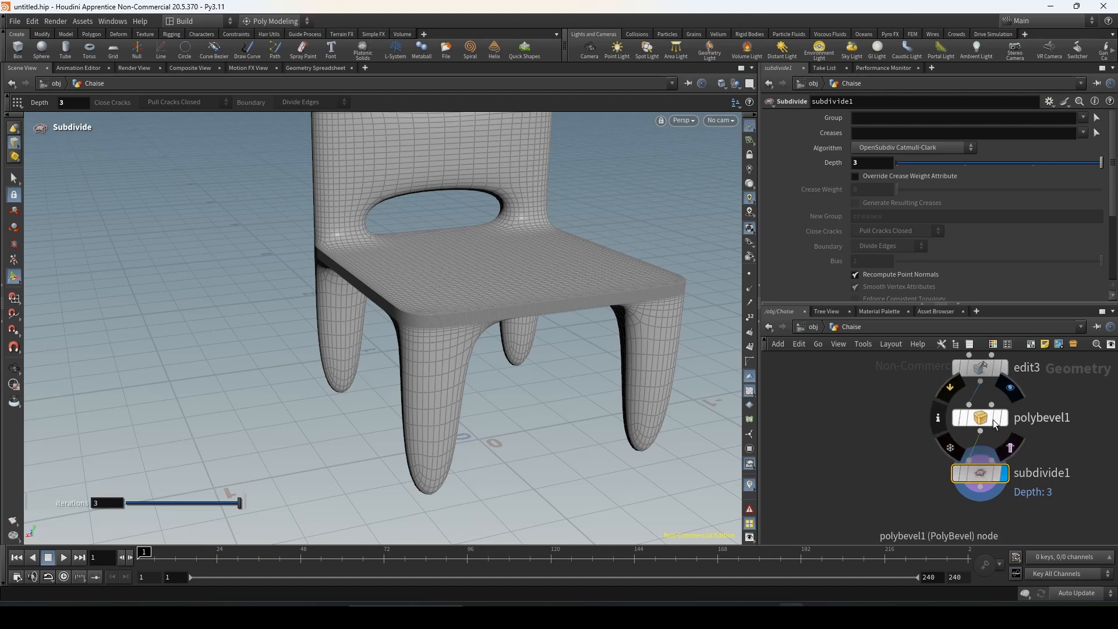
Step: Display the polybevel1 result and select the three visible vertical edges of the front leg
click(1013, 392)
key(Escape)
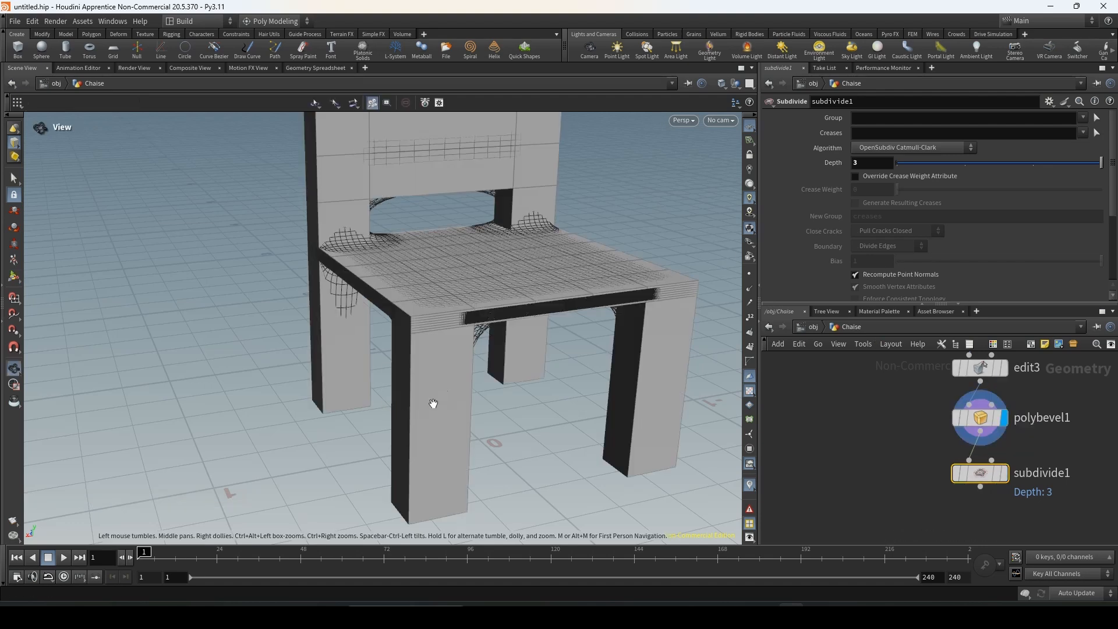
alt+middle_drag(433, 403, 455, 297)
alt+right_drag(454, 297, 495, 338)
alt+drag(494, 337, 486, 333)
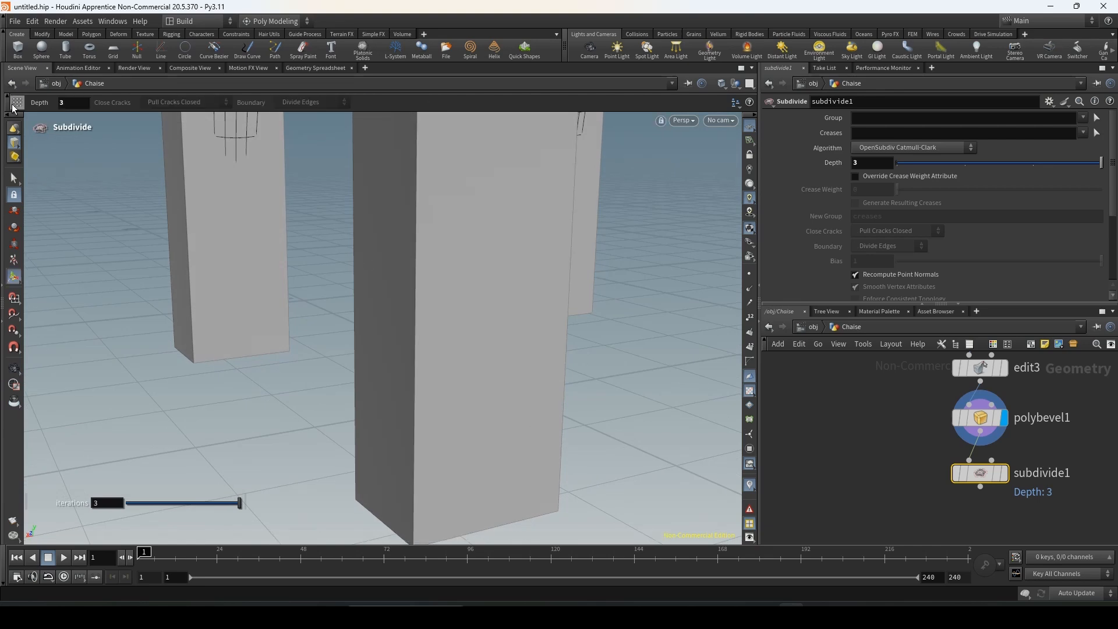
click(15, 179)
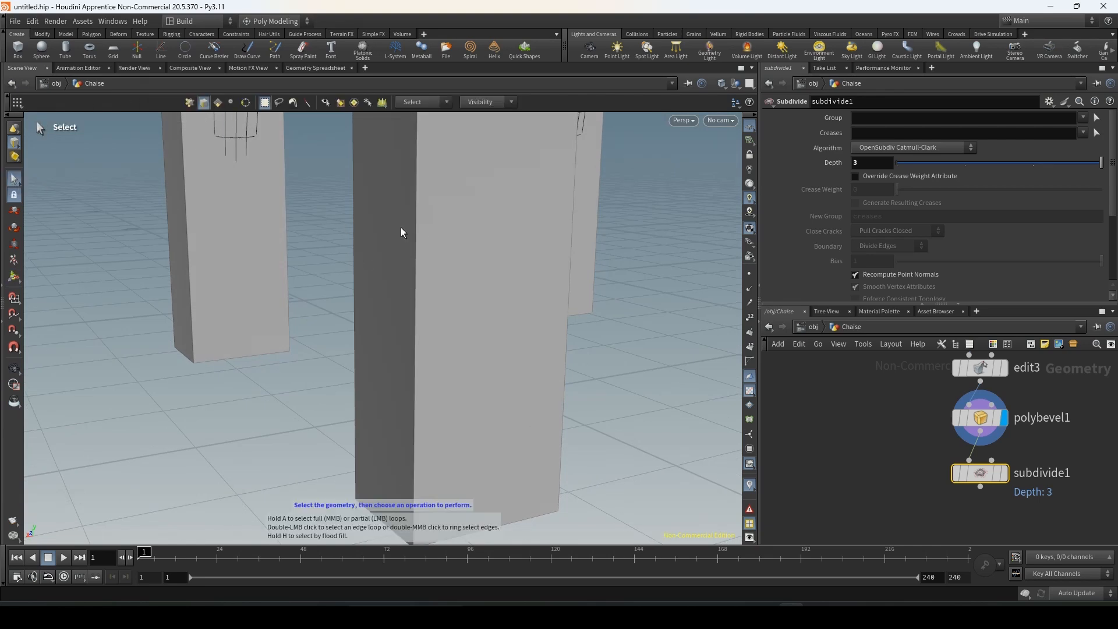
click(980, 418)
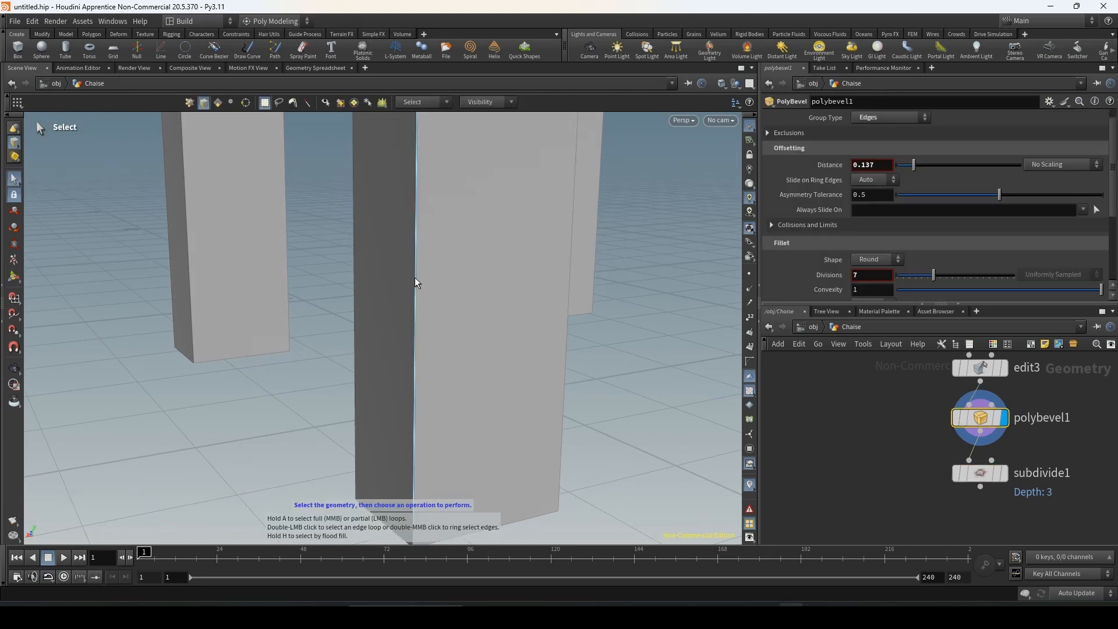
shift+click(355, 266)
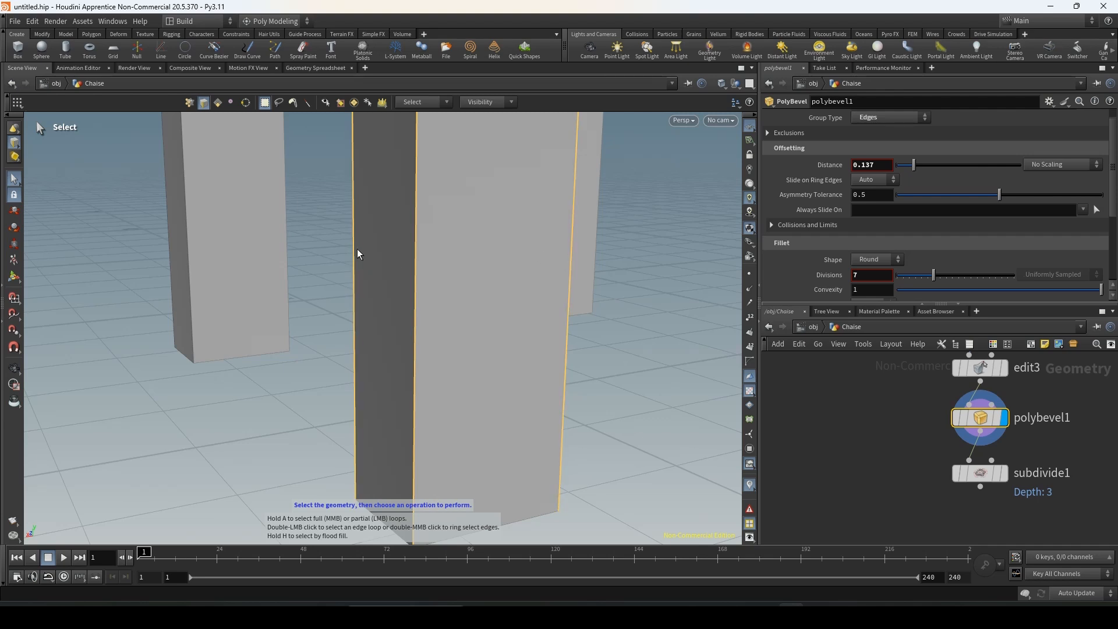
alt+drag(358, 254, 447, 264)
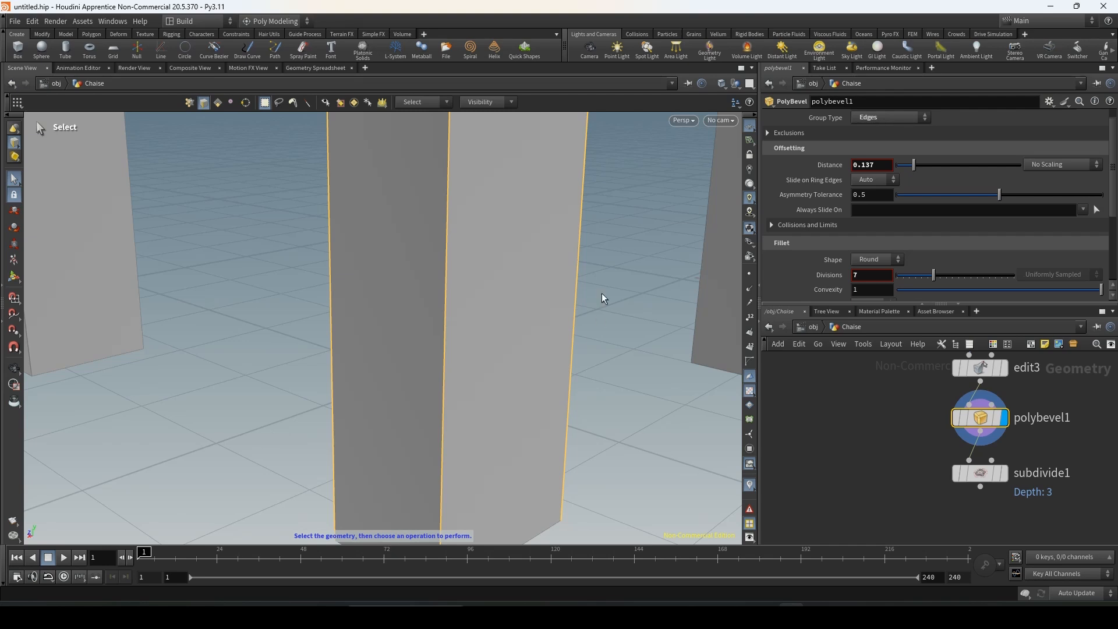
alt+drag(296, 288, 330, 308)
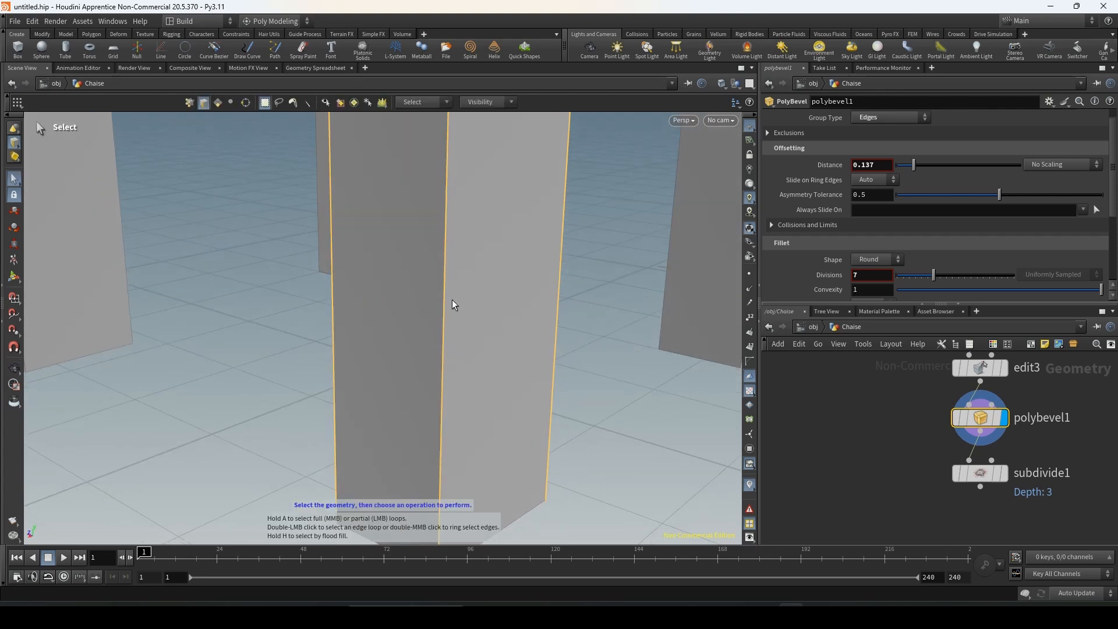
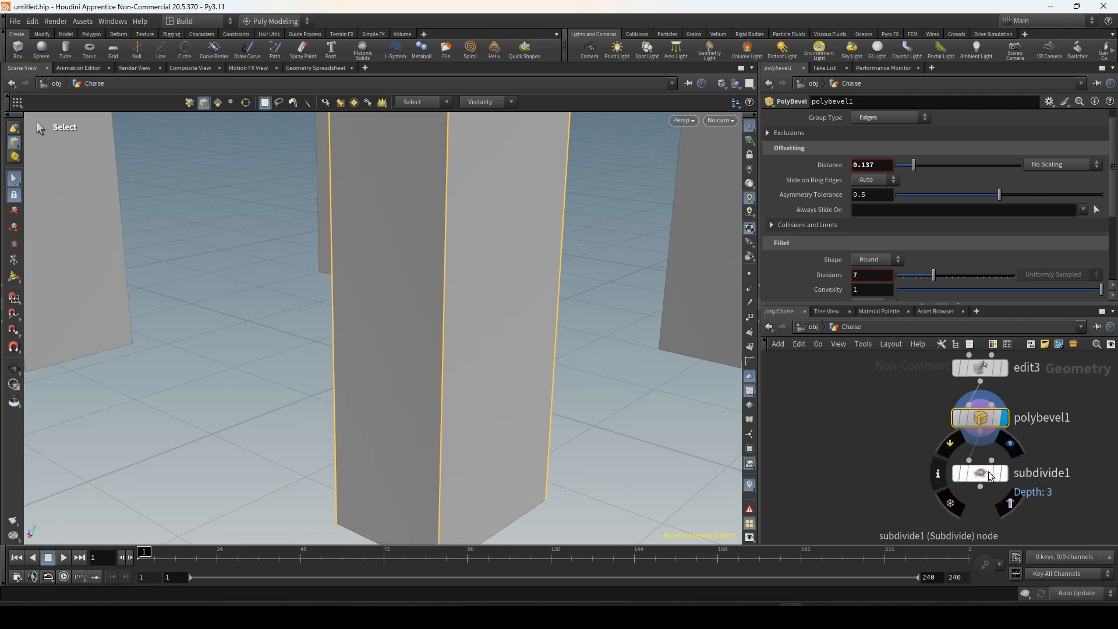
Step: Compare the leg in the subdivide1 and polybevel1 results, keep polybevel1 displayed, and move subdivide1 farther below it in the network
click(1022, 451)
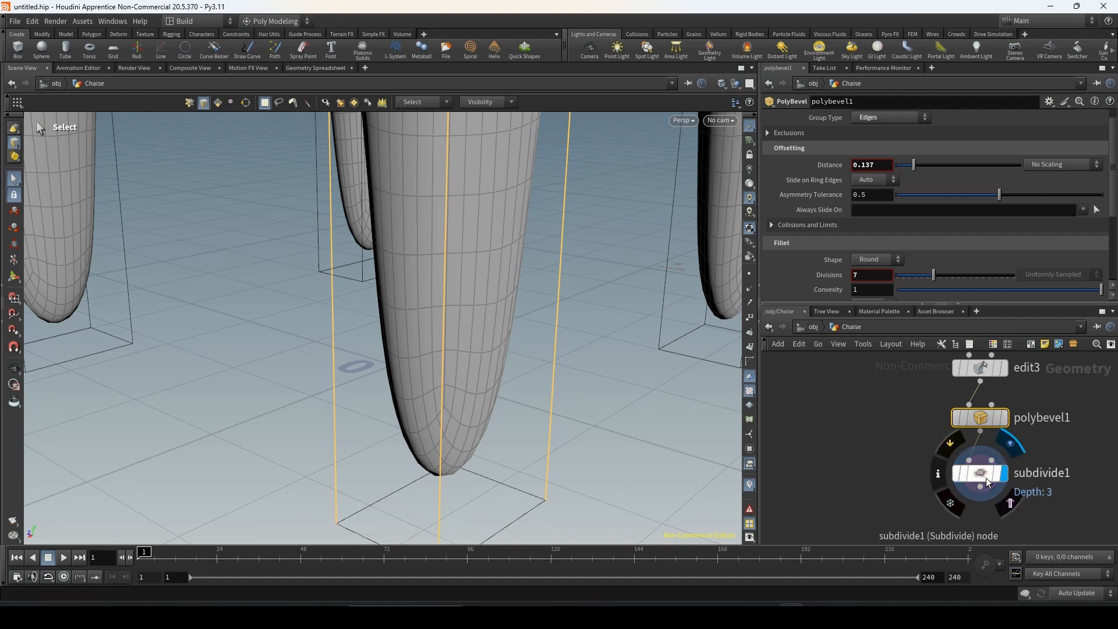
click(1003, 418)
drag(995, 472, 992, 533)
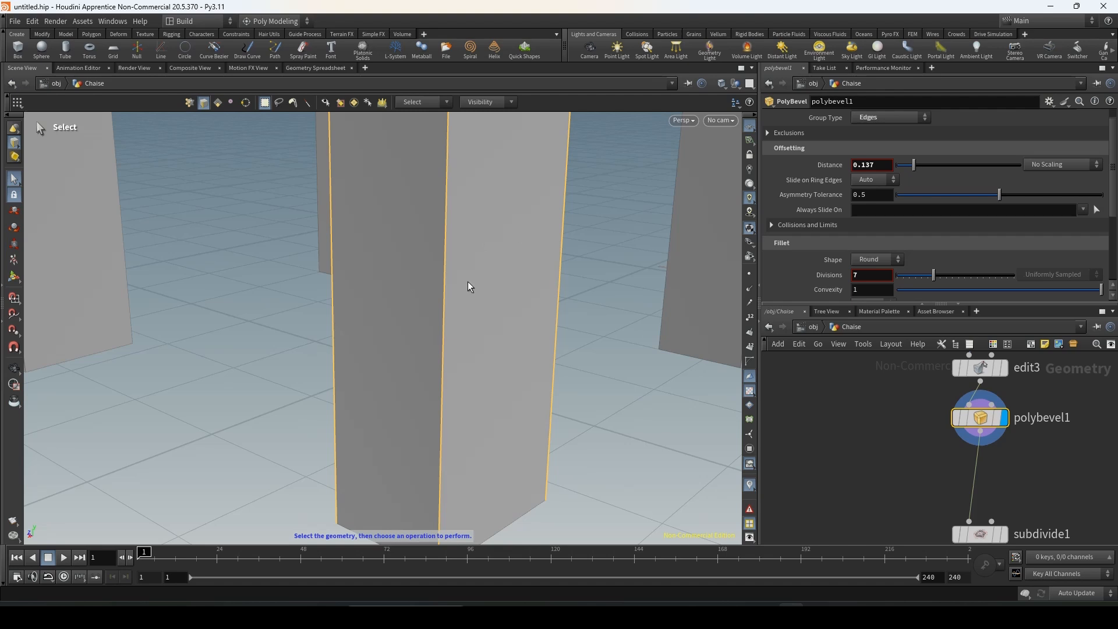
Step: Examine the selected leg edges where they meet the seat corner and at the underside of the leg
alt+drag(454, 390, 451, 294)
alt+middle_drag(463, 239, 451, 432)
alt+middle_drag(443, 157, 433, 299)
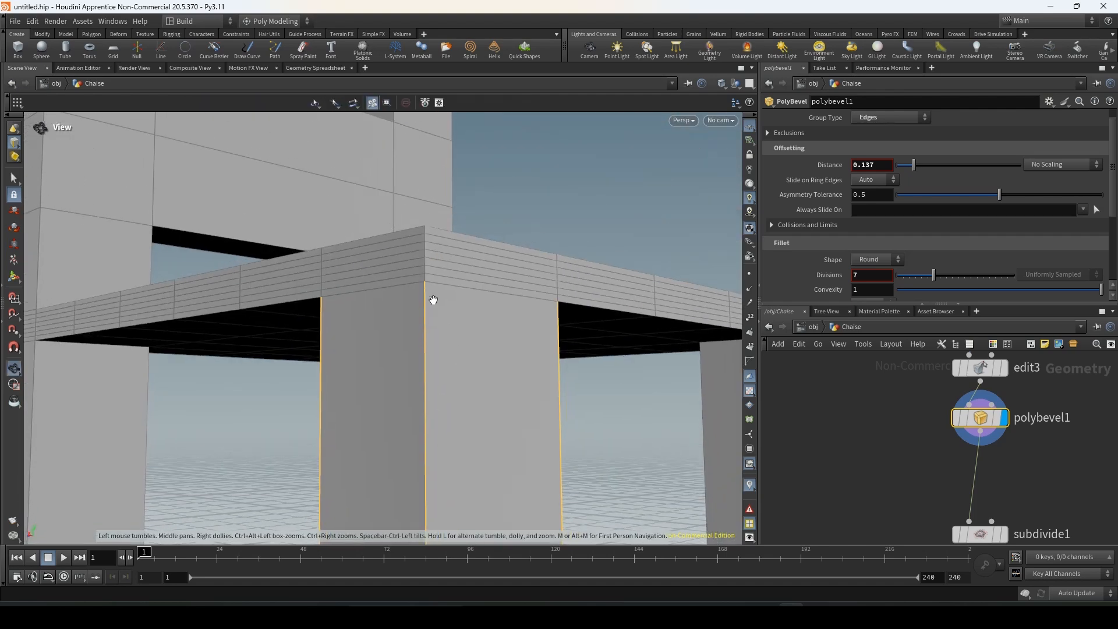
alt+right_drag(433, 299, 599, 267)
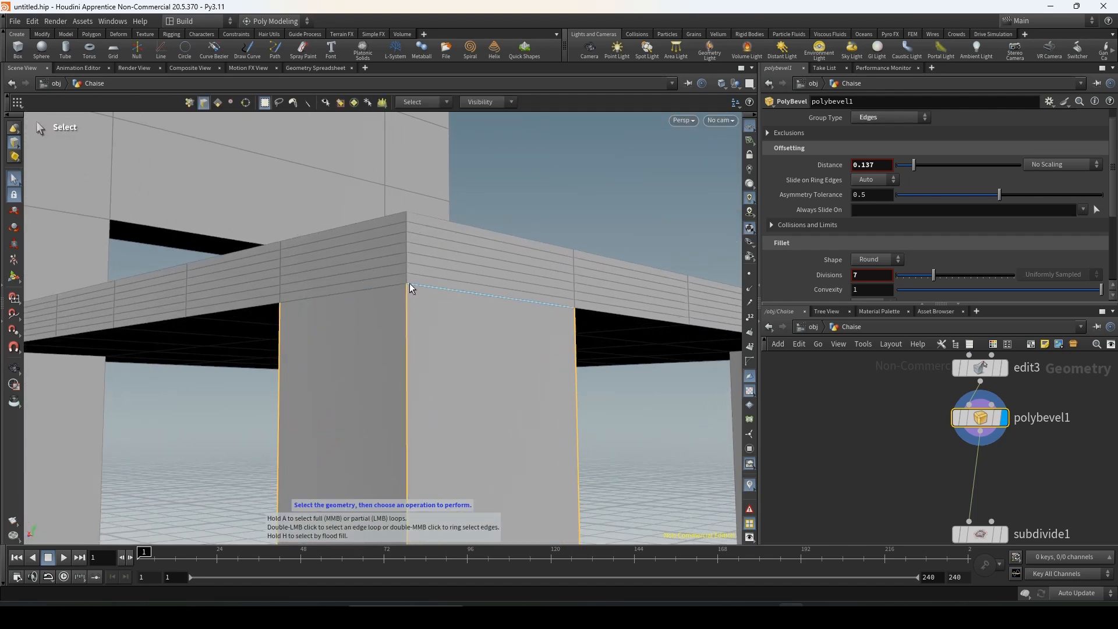
alt+right_drag(474, 361, 422, 340)
alt+middle_drag(422, 340, 449, 195)
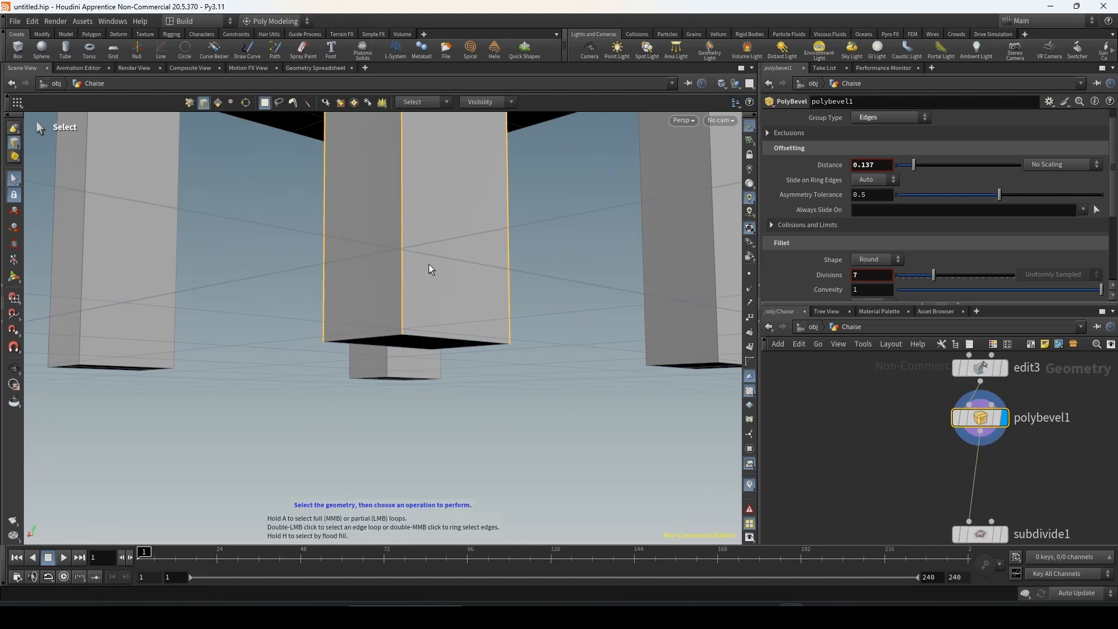
Step: Insert an edge loop around the chair close to the leg's corner edge, on the lighter face
key(c)
click(390, 245)
alt+right_drag(395, 244, 605, 274)
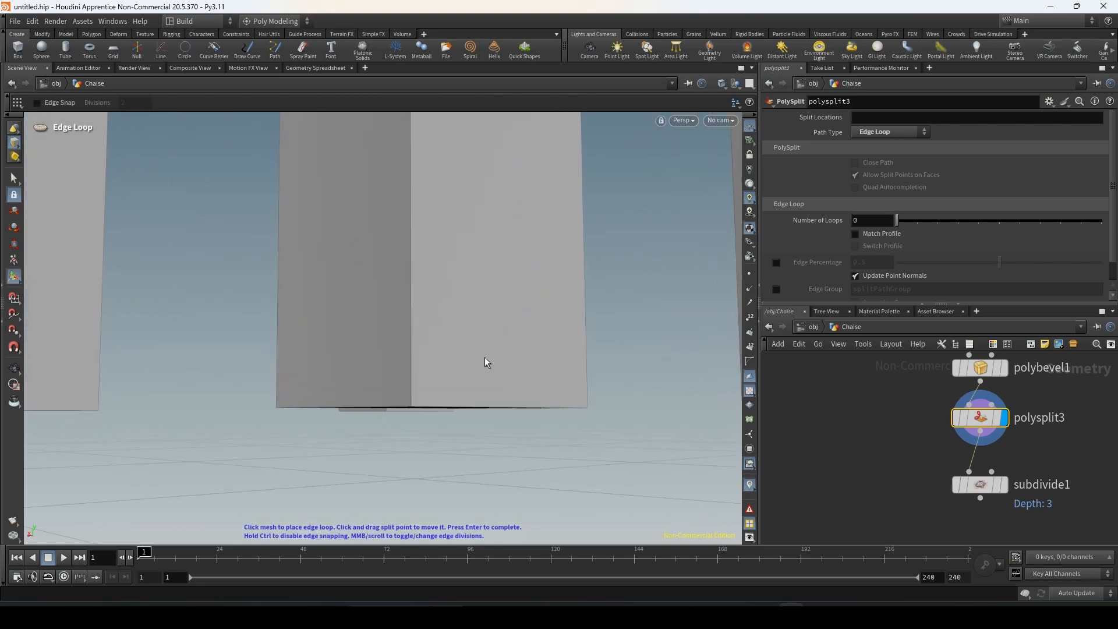
click(415, 406)
Step: Insert a second edge loop close to the same leg corner, on the darker adjacent face
key(c)
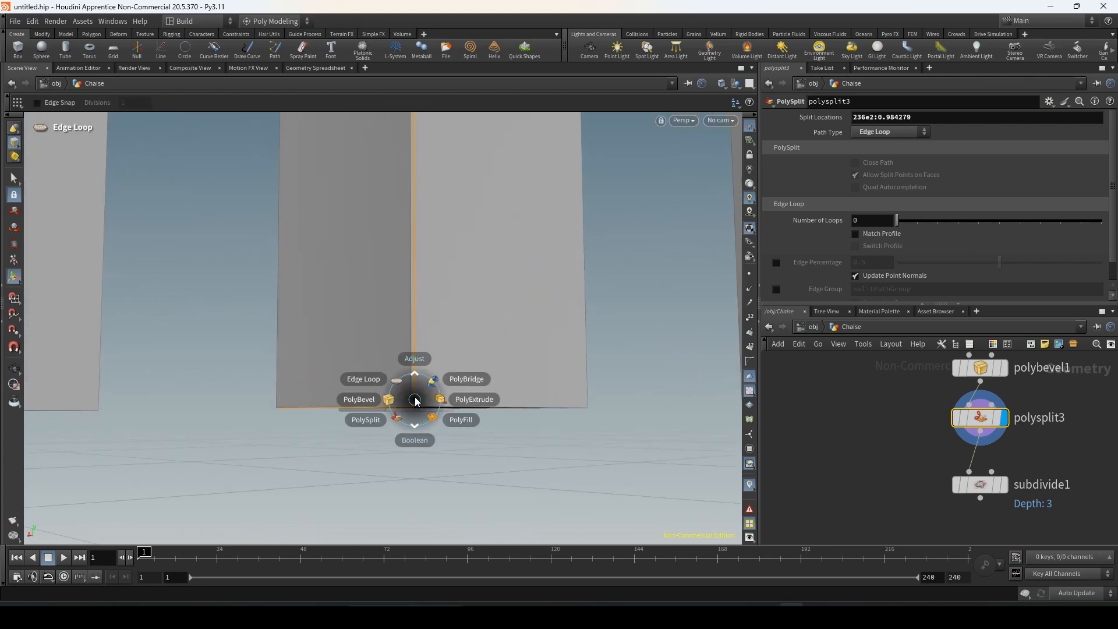
click(377, 382)
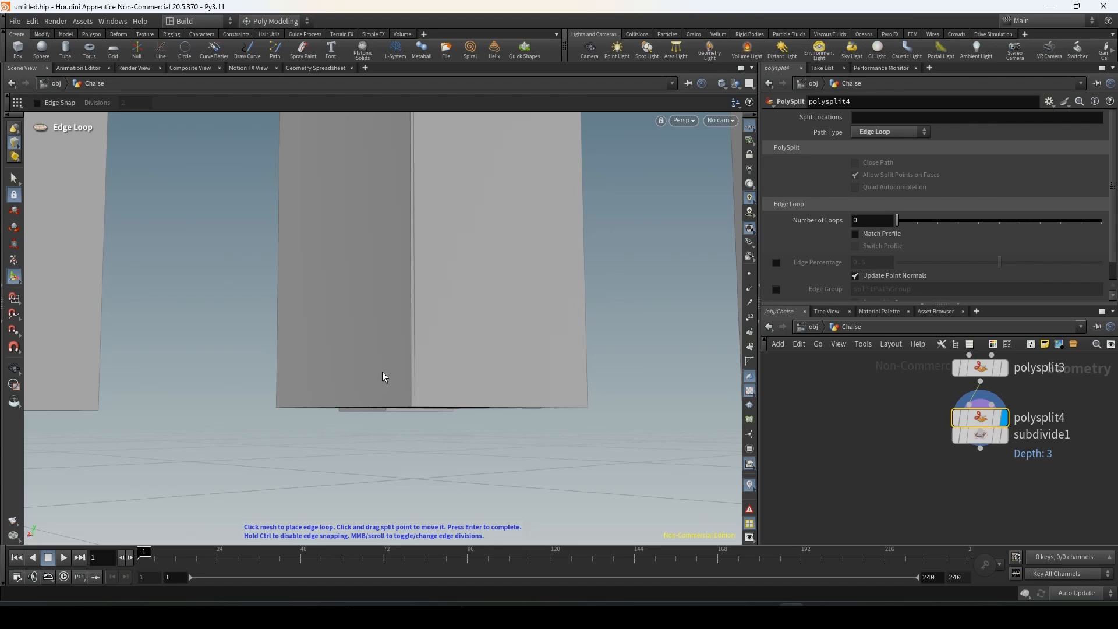
click(410, 408)
scroll(375, 317, up, 10)
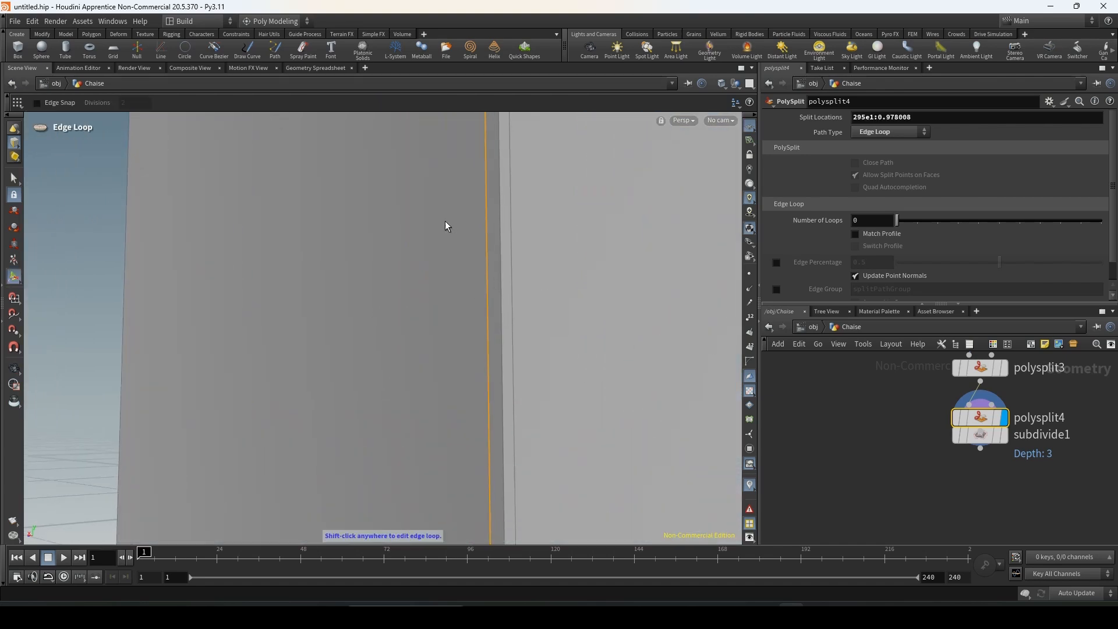
key(Escape)
drag(514, 310, 657, 301)
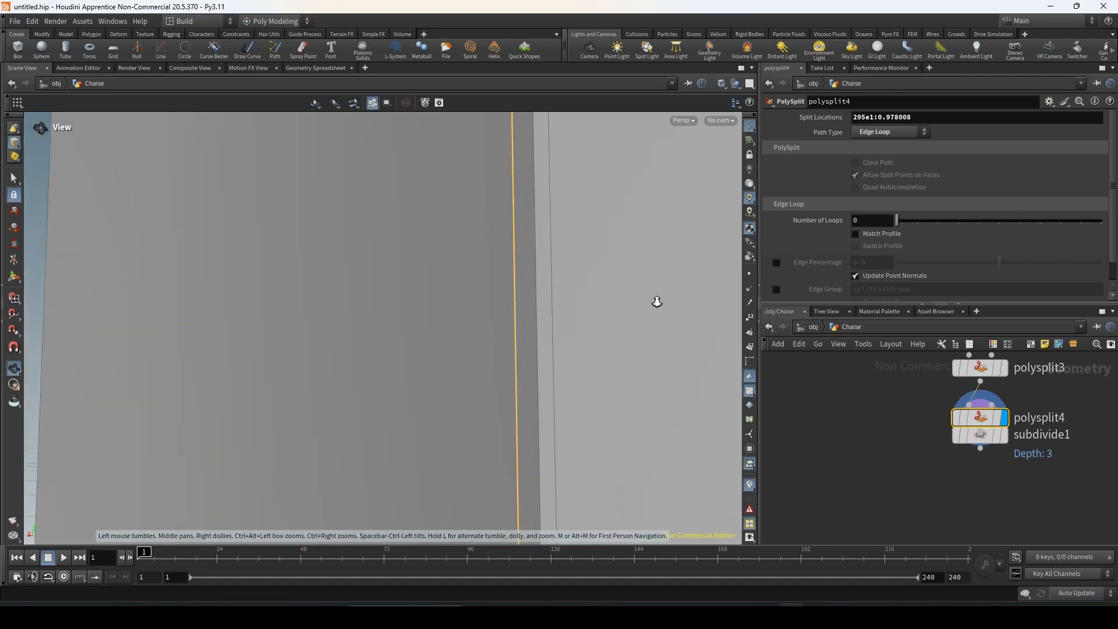
key(s)
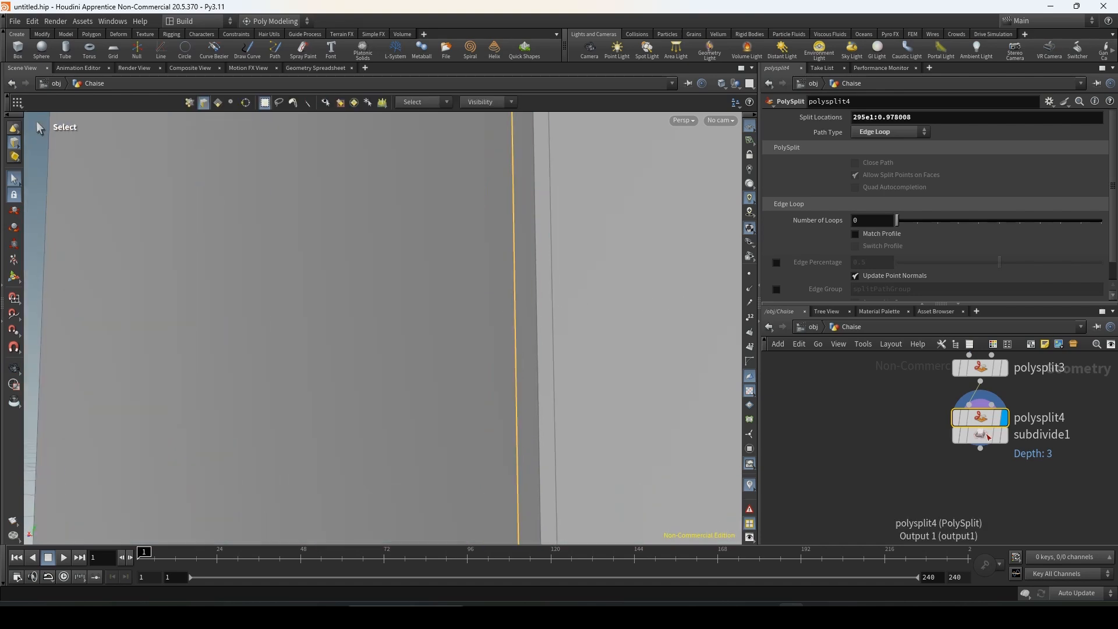
Step: Space subdivide1 below polysplit4 and display it to examine how the loops sharpen the smoothed leg
mouse_move(986, 421)
drag(986, 421, 990, 505)
drag(1046, 416, 978, 439)
mouse_move(996, 511)
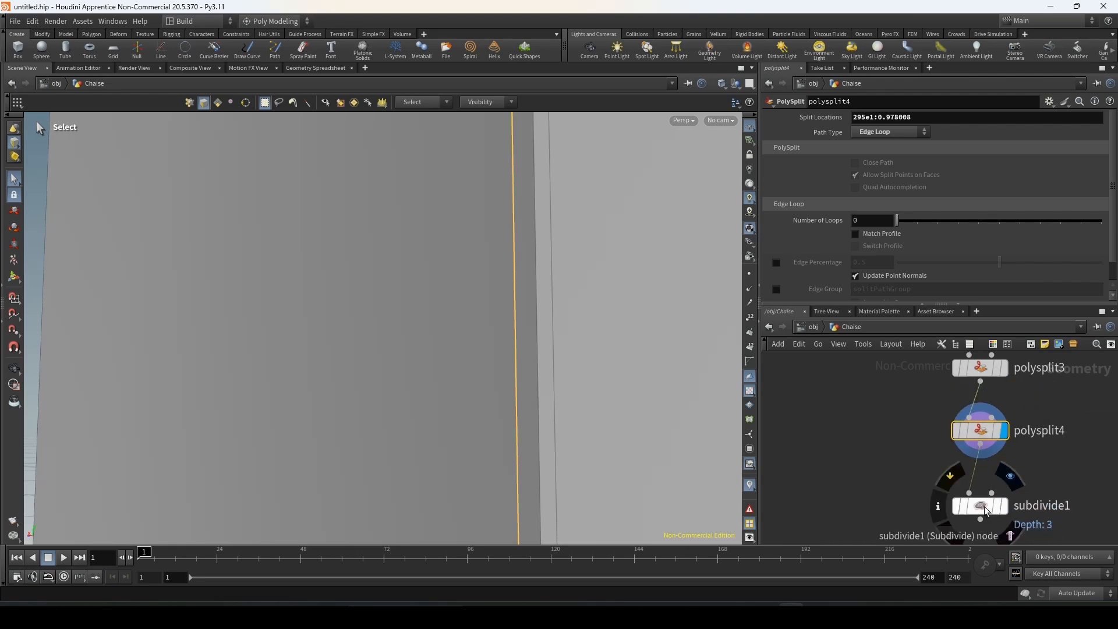
click(1010, 476)
alt+right_drag(442, 332, 549, 208)
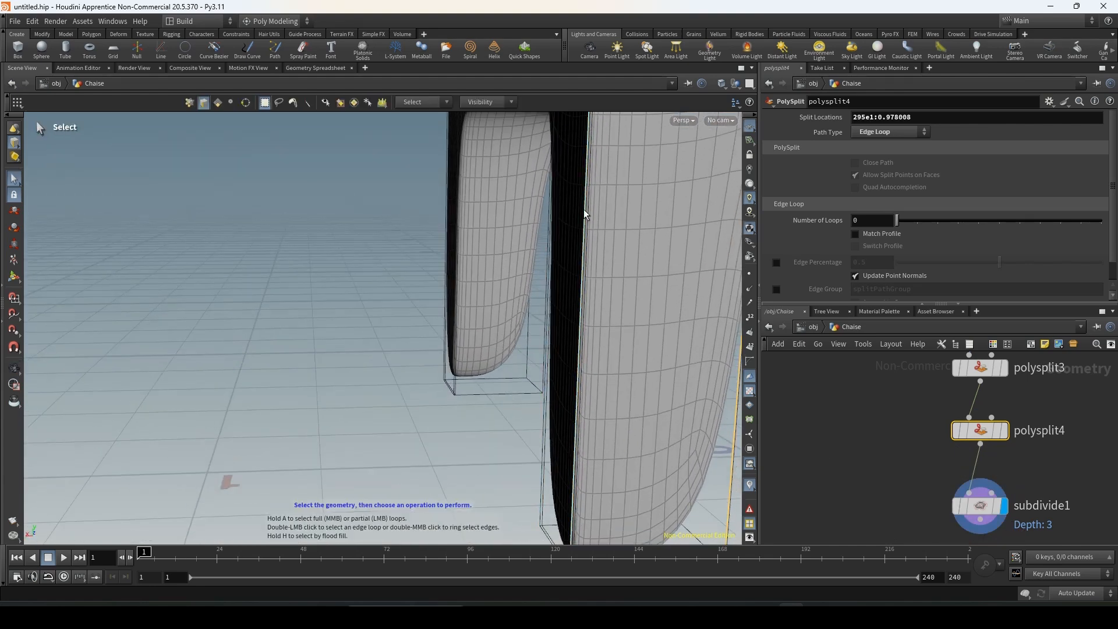
alt+middle_drag(643, 331, 504, 197)
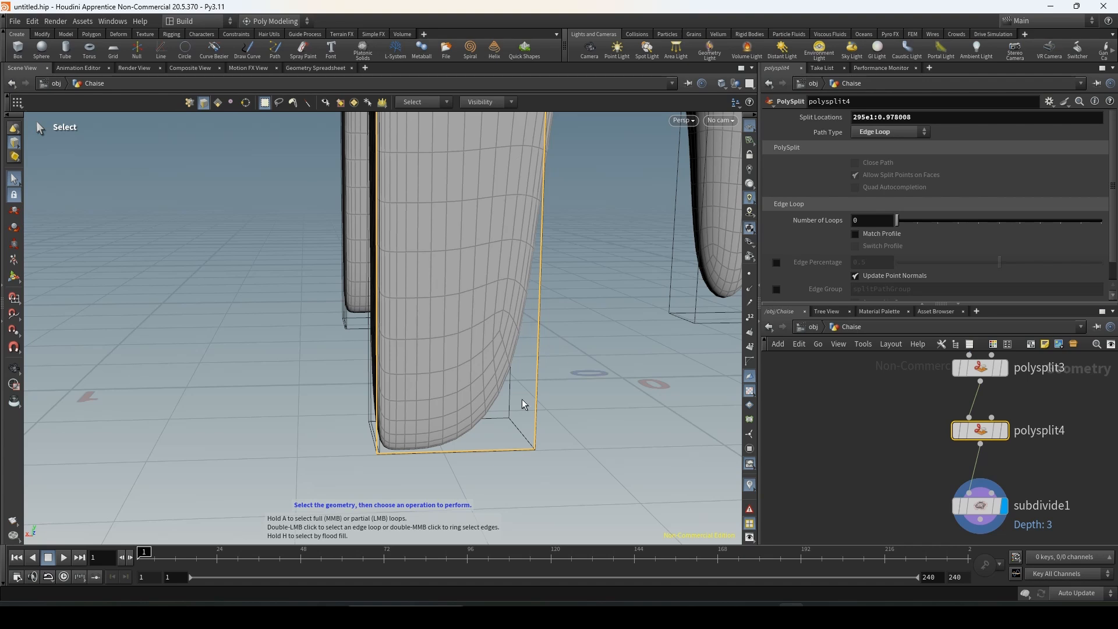
Step: Display polysplit4 again and insert another edge loop beside the vertical corner edge on the leg's wide face
click(1003, 430)
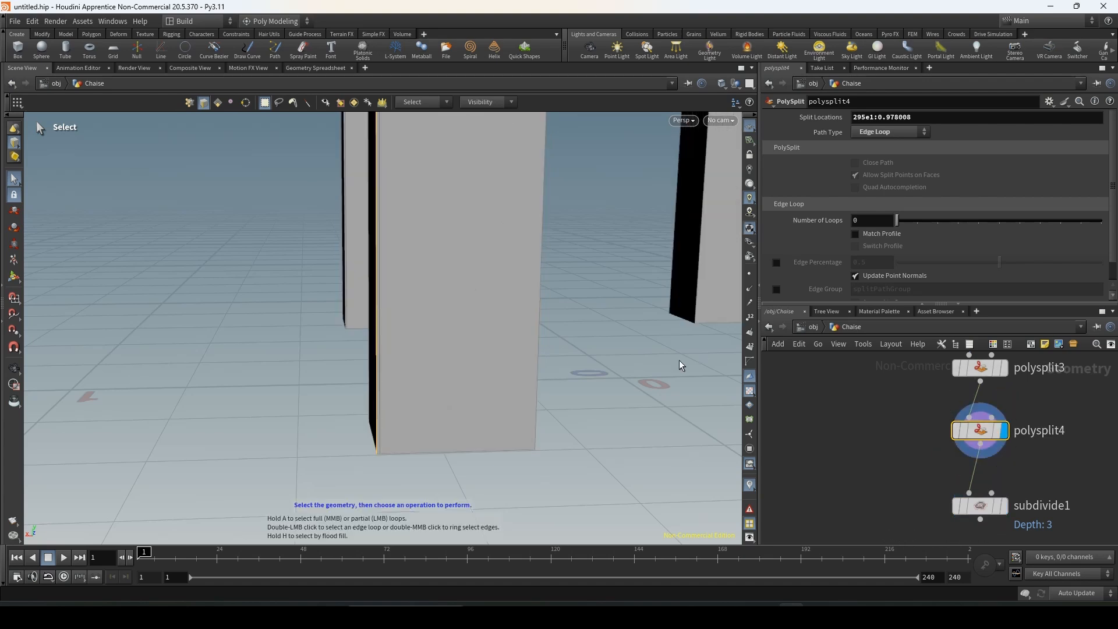
alt+right_drag(679, 367, 519, 296)
alt+drag(518, 296, 510, 293)
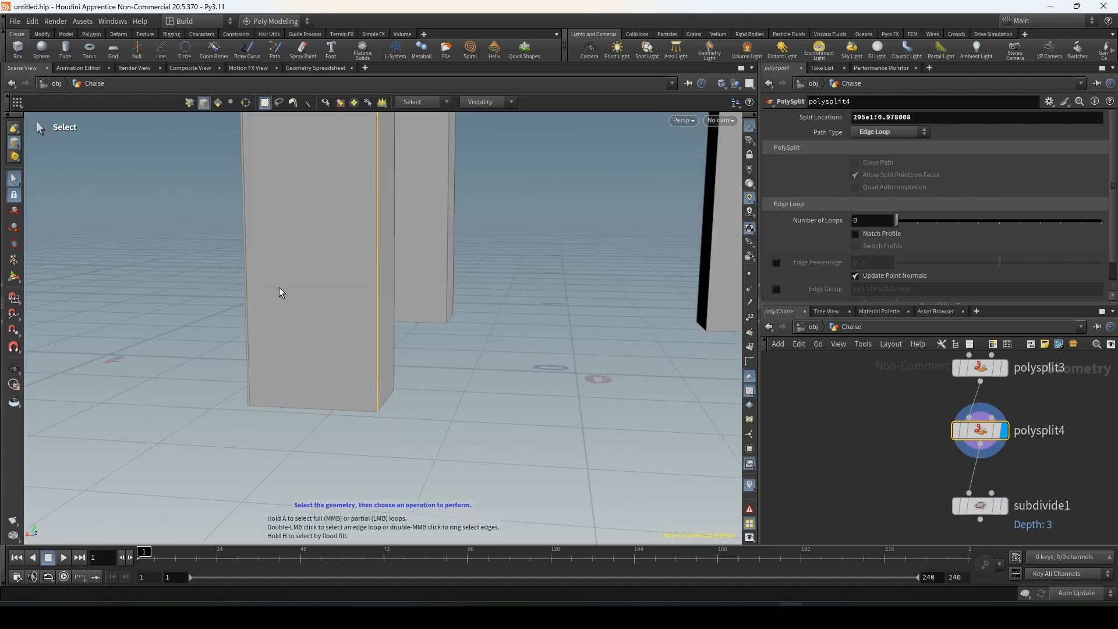
key(c)
click(220, 312)
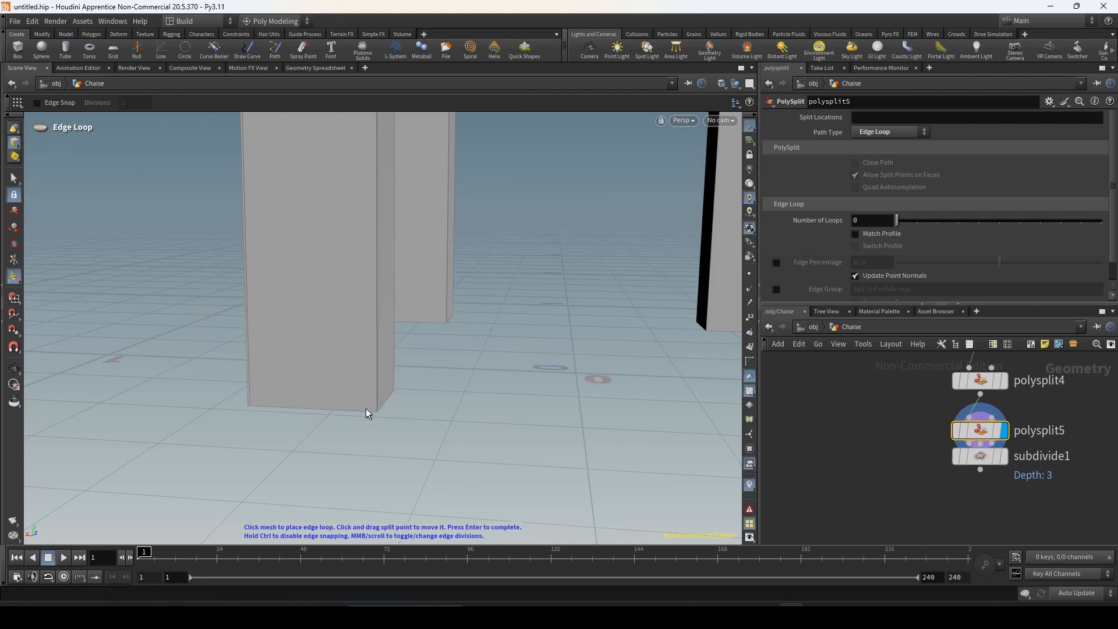
click(375, 411)
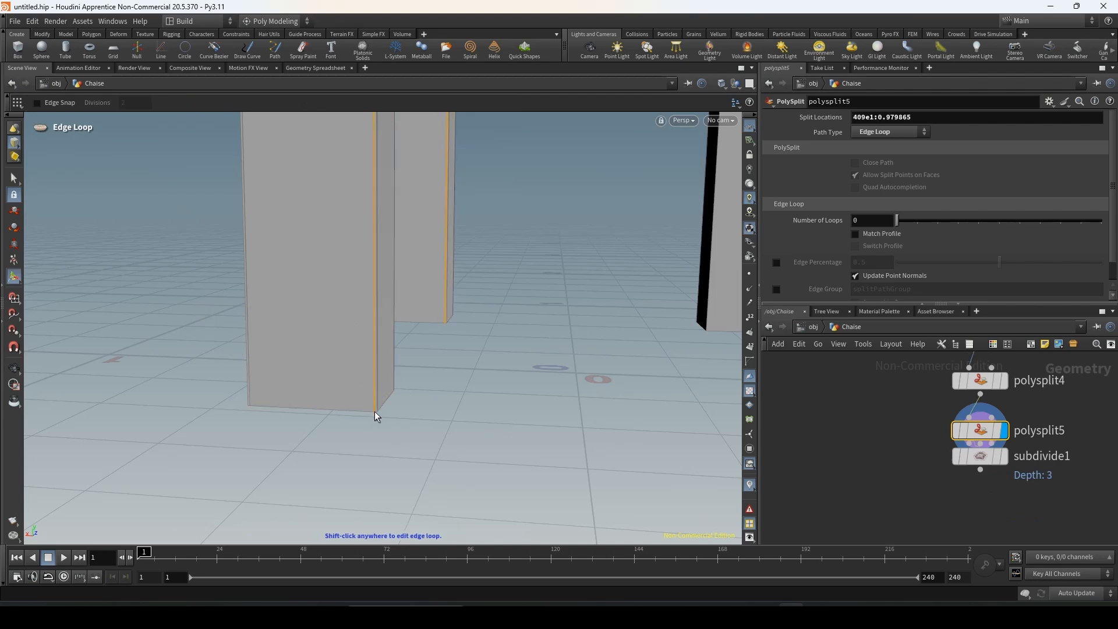
Step: Space subdivide1 below polysplit5 and display it to examine the smoothed leg corners up close
click(14, 178)
drag(978, 458, 978, 477)
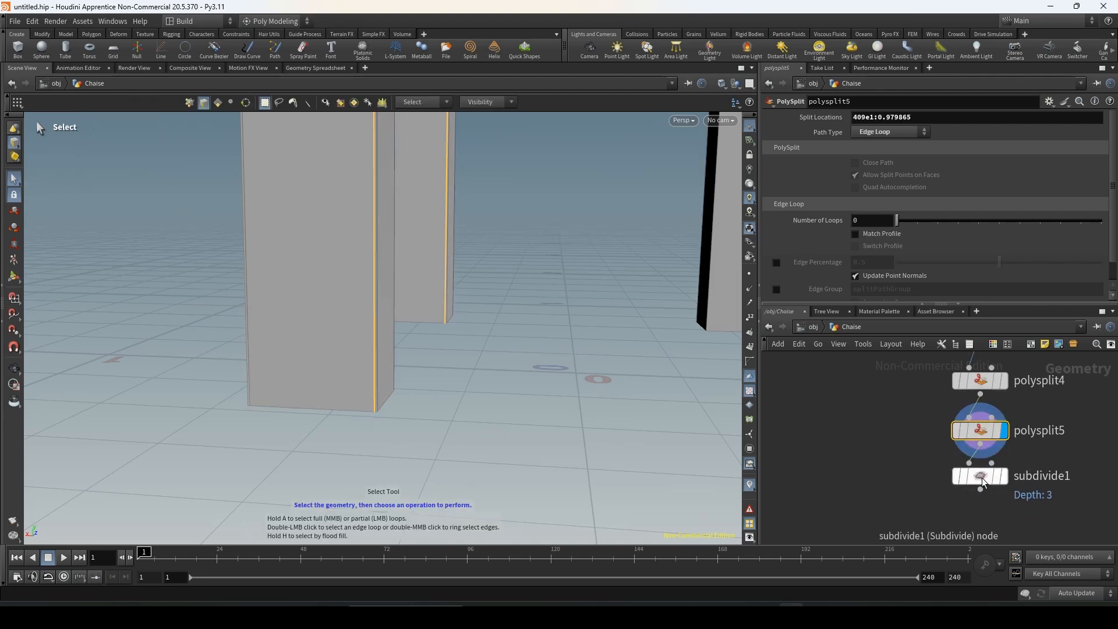
click(1009, 452)
scroll(584, 319, up, 5)
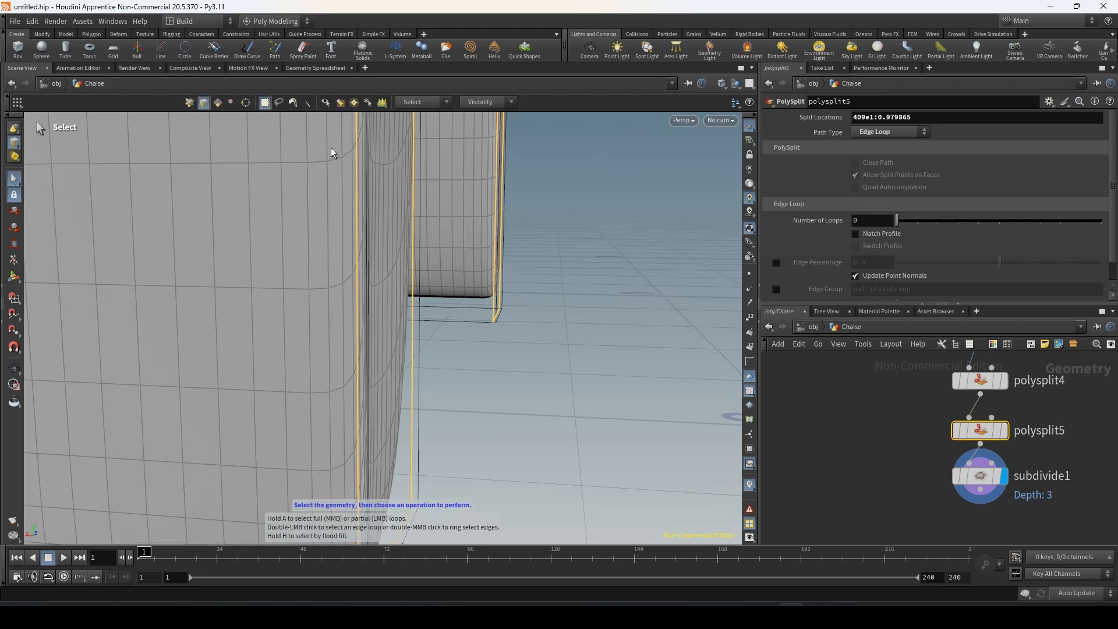
key(Escape)
scroll(350, 317, down, 5)
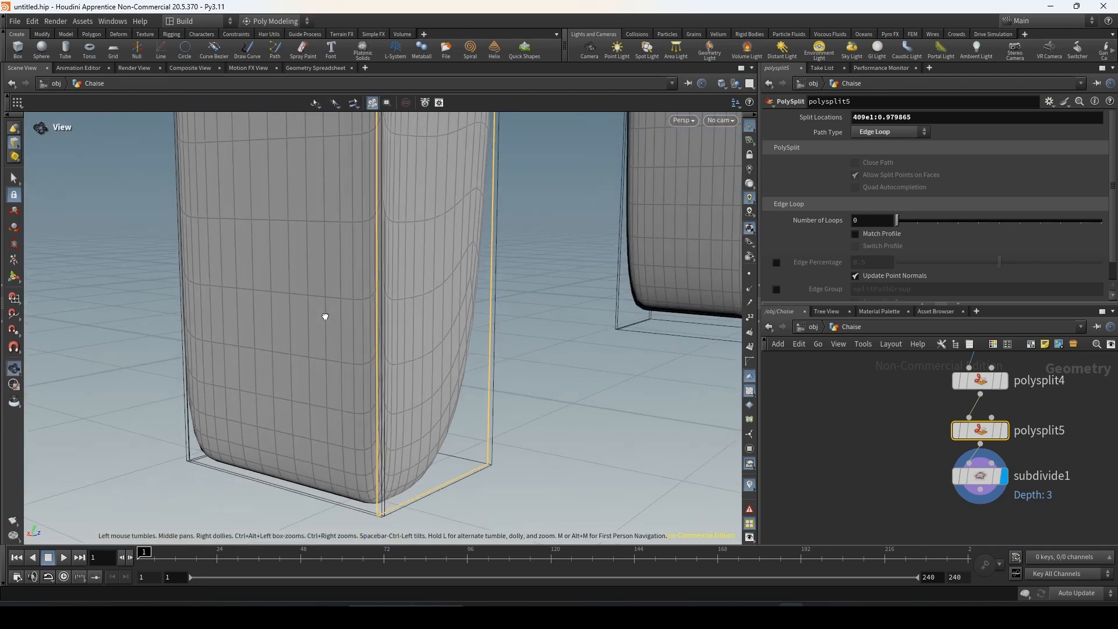
scroll(361, 309, up, 8)
key(s)
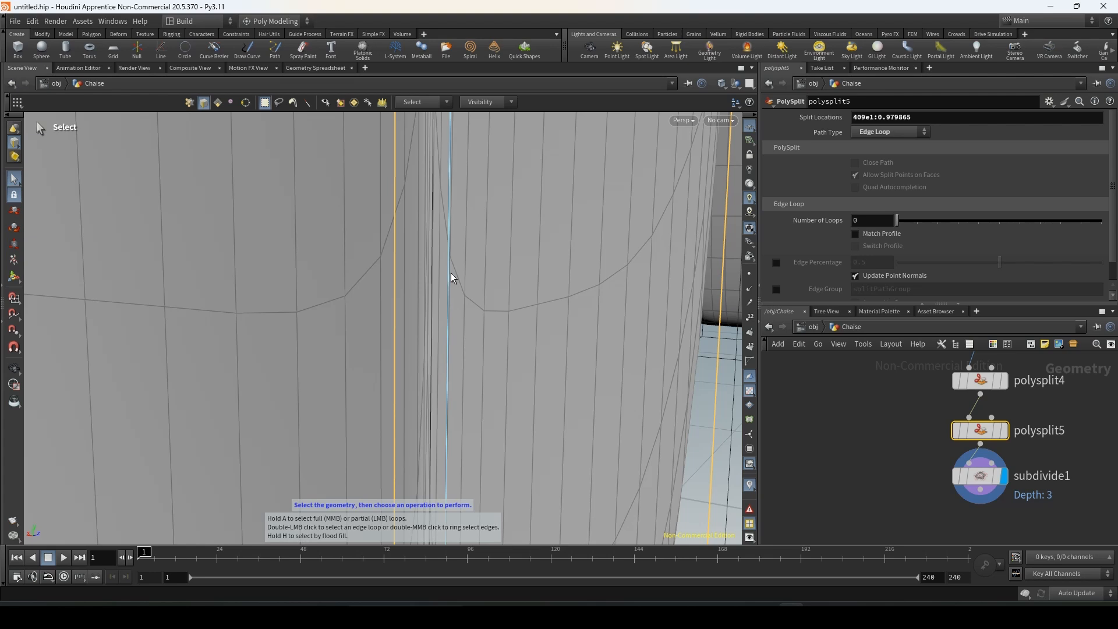
Step: Return the display to polysplit5 and delete the subdivide1 node
click(1005, 430)
alt+drag(449, 266, 423, 264)
scroll(540, 349, down, 6)
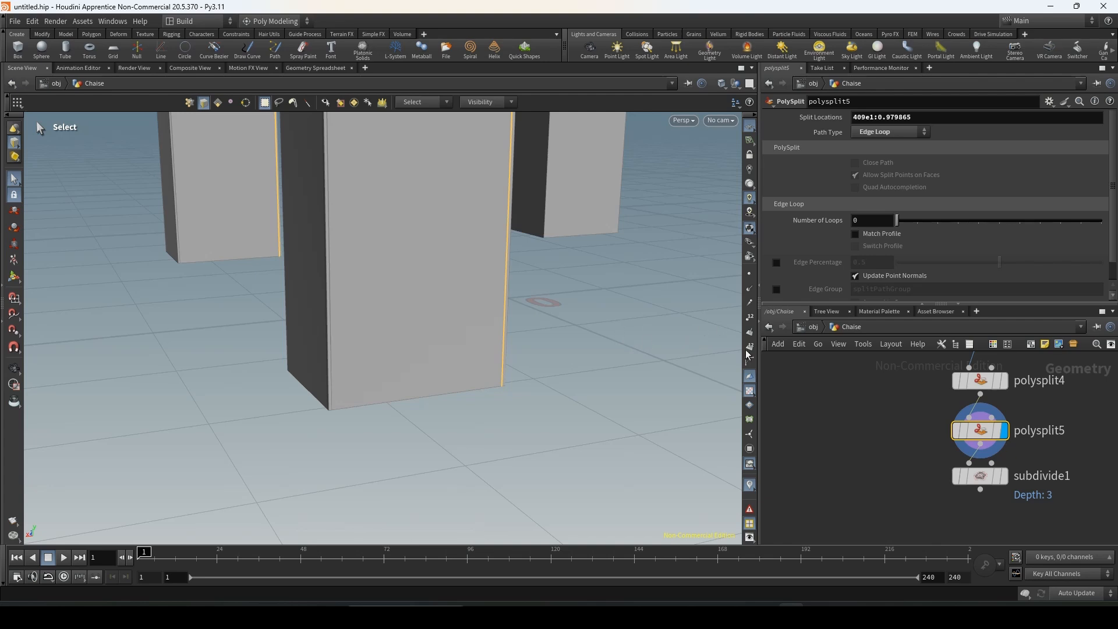
drag(1092, 514, 931, 472)
key(Delete)
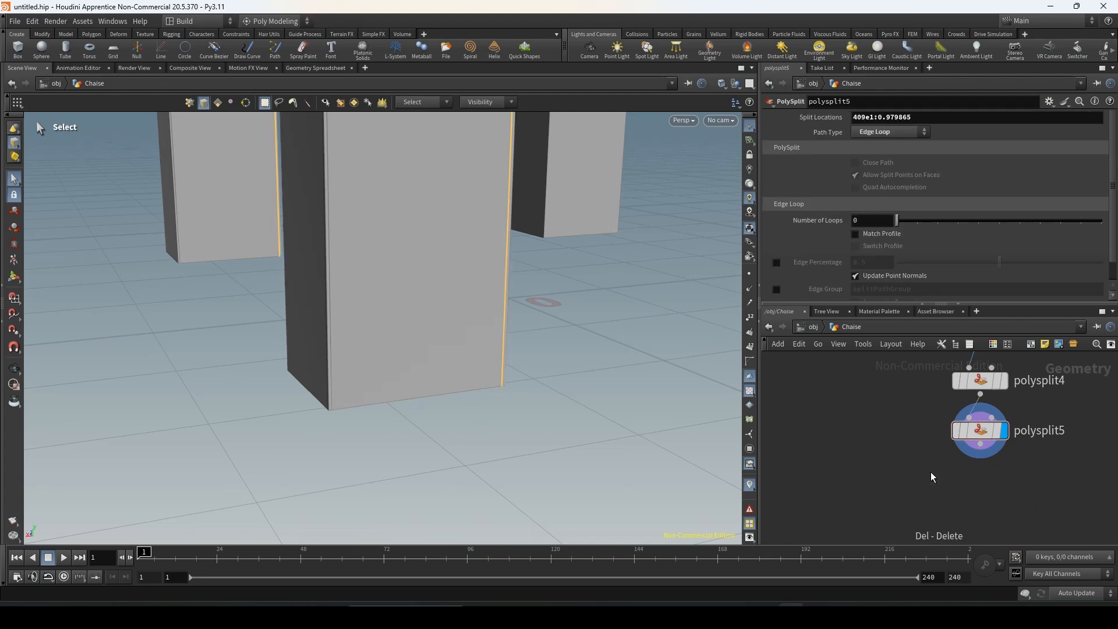
Step: Go up to the obj level, add a point light from the current view, and set its node apart from Chaise
click(809, 325)
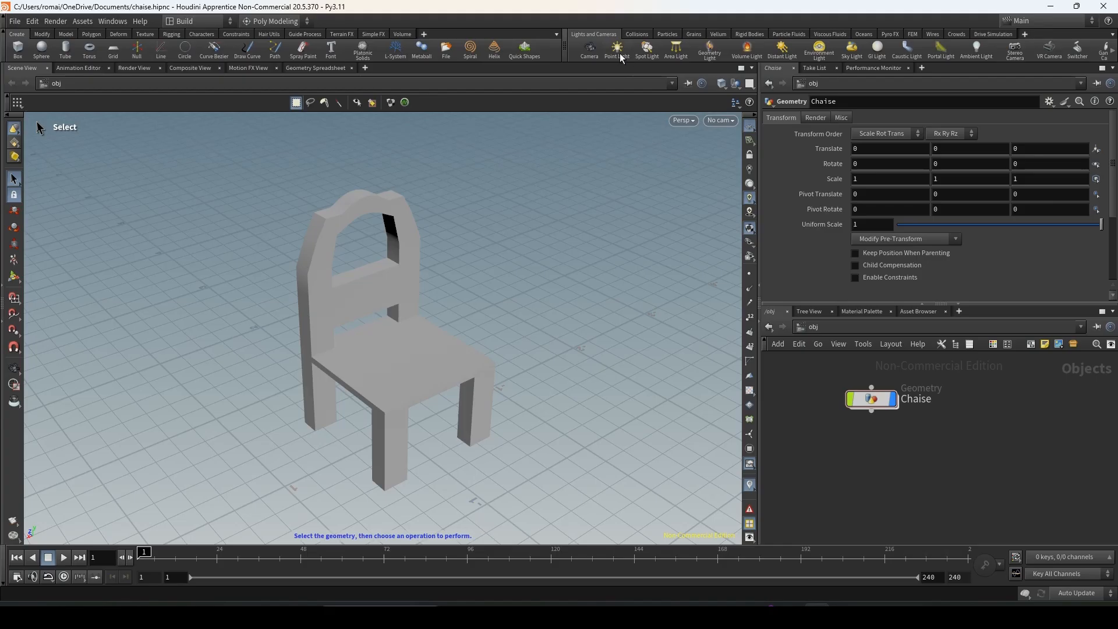
click(618, 50)
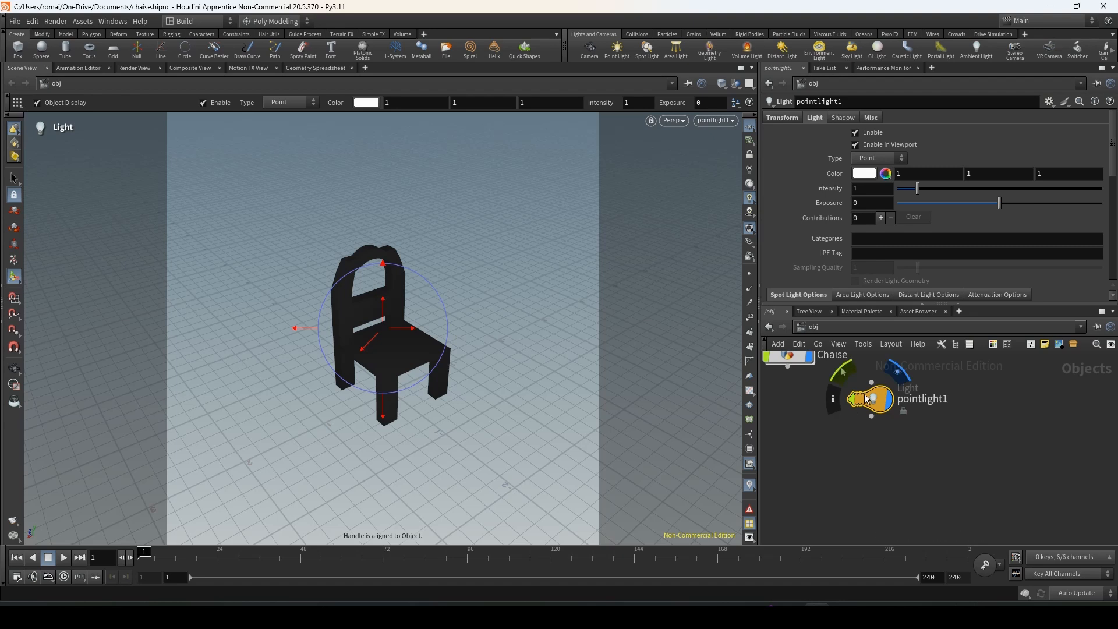
drag(867, 401, 1014, 388)
middle_click(930, 417)
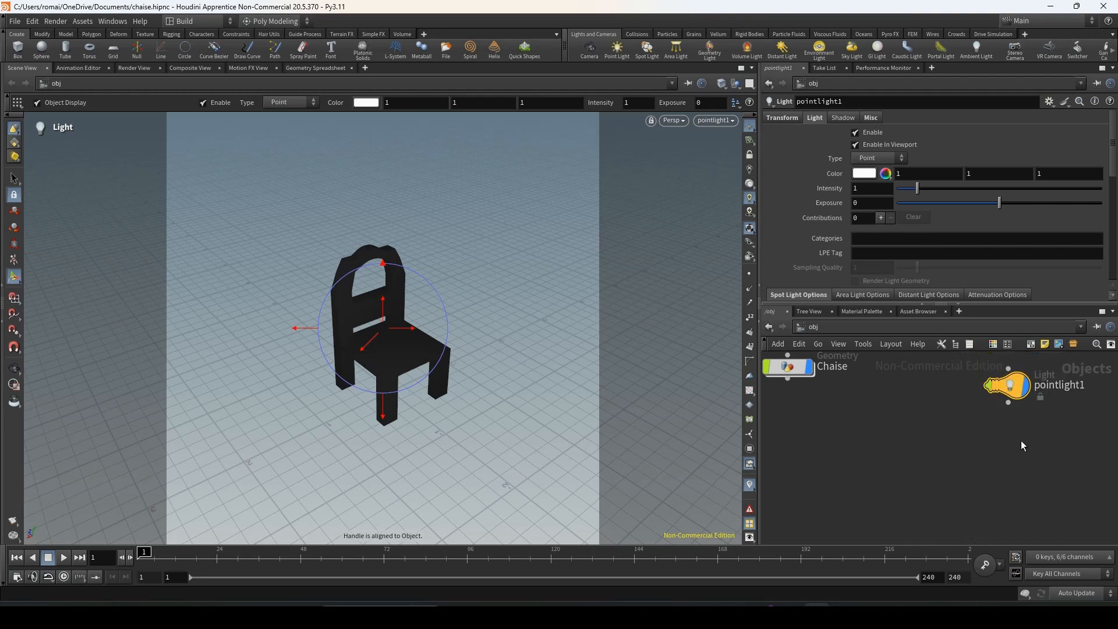
key(l)
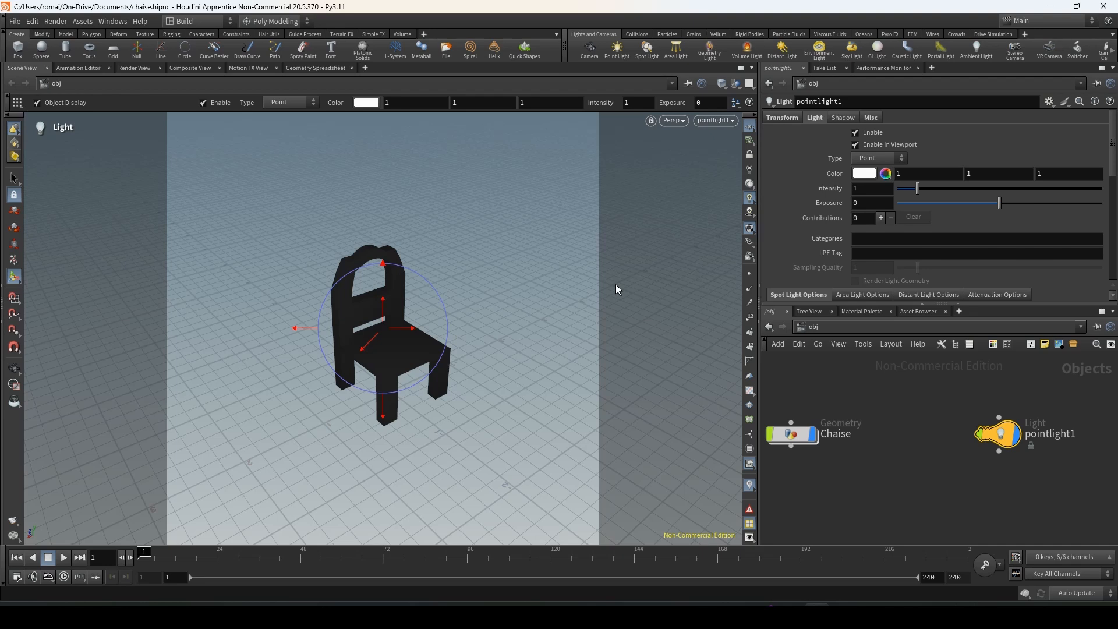
Step: Lock the view to the point light and reposition it above the chair, looking down at the seat
click(750, 156)
mouse_move(356, 315)
alt+right_down()
mouse_move(488, 315)
mouse_move(314, 312)
mouse_move(456, 320)
mouse_move(289, 327)
mouse_move(362, 305)
alt+right_up()
alt+drag(363, 305, 365, 344)
scroll(581, 357, up, 10)
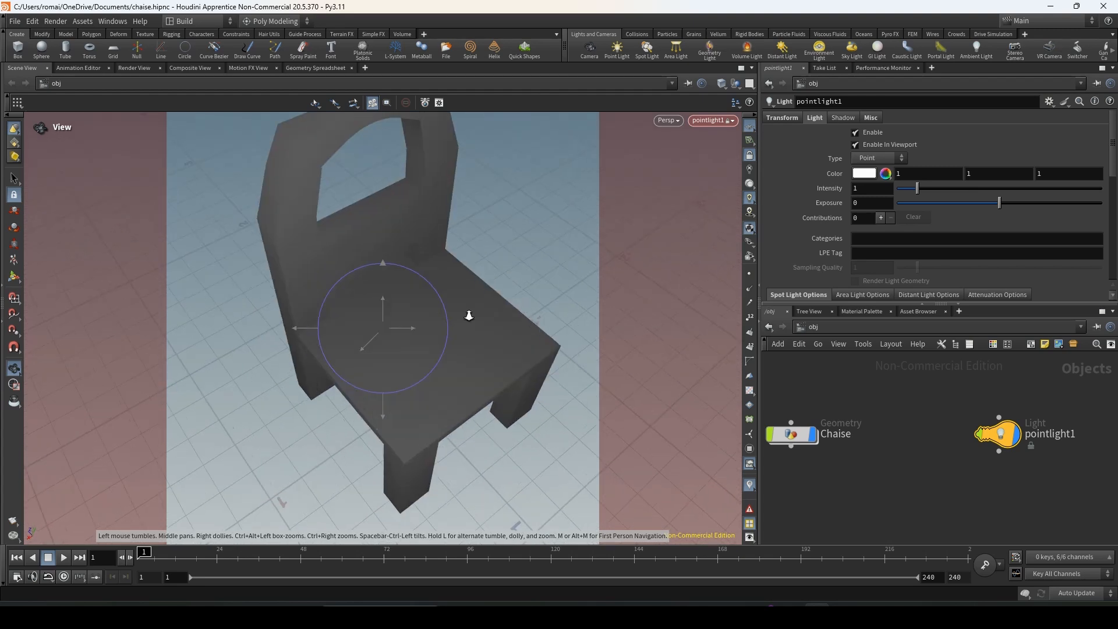
drag(559, 322, 460, 294)
key(Return)
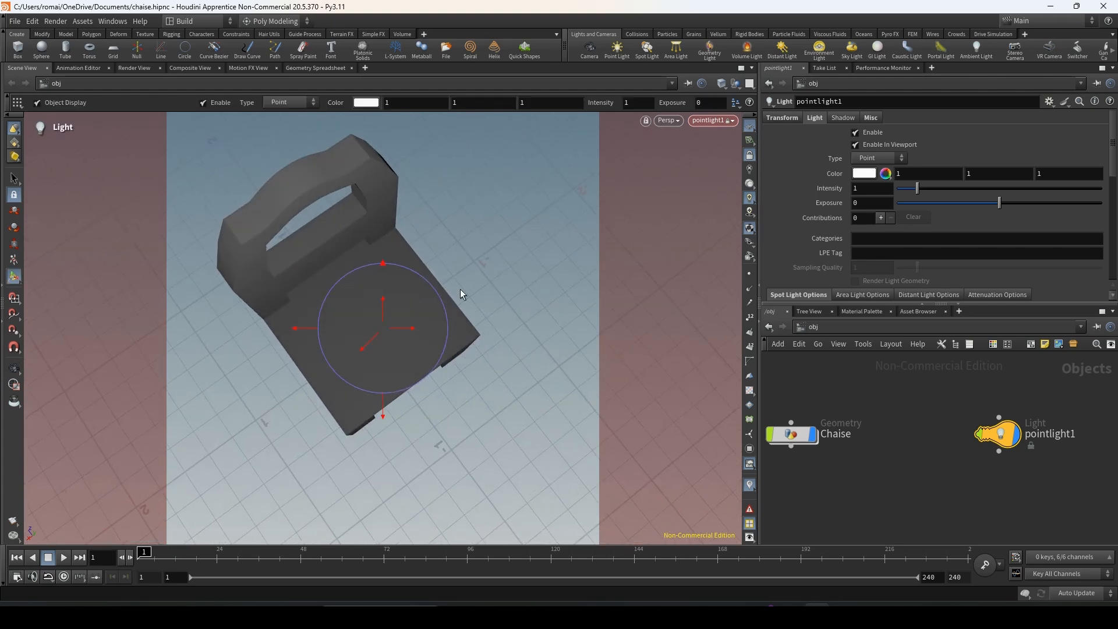
Step: Unlock the view from the point light and move the light beside the front of the chair's seat
click(750, 160)
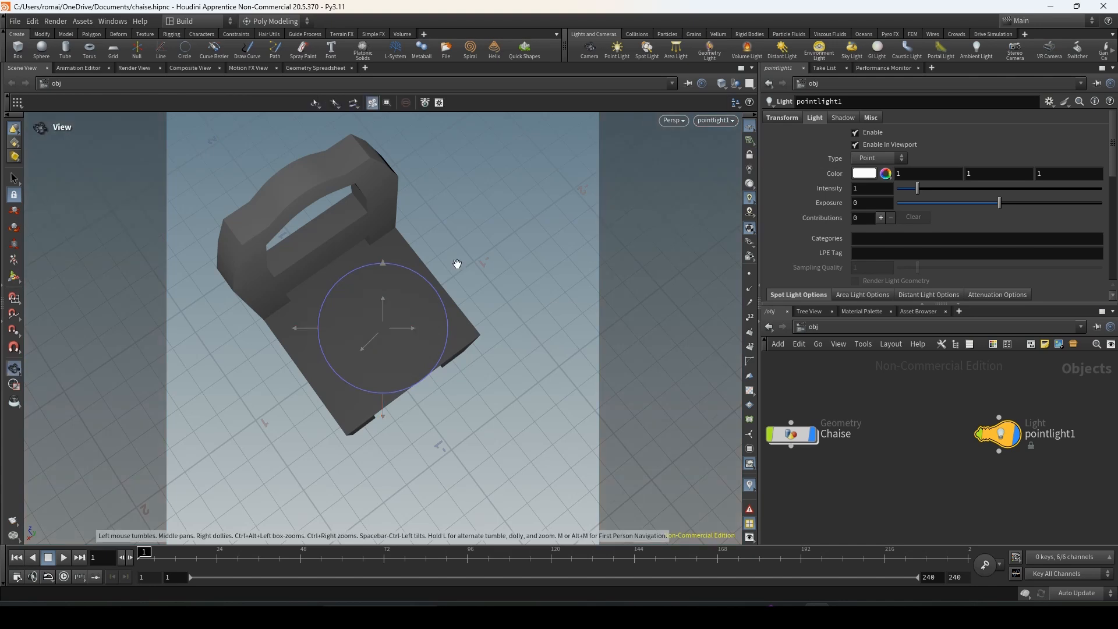
alt+drag(456, 262, 411, 236)
scroll(412, 237, down, 5)
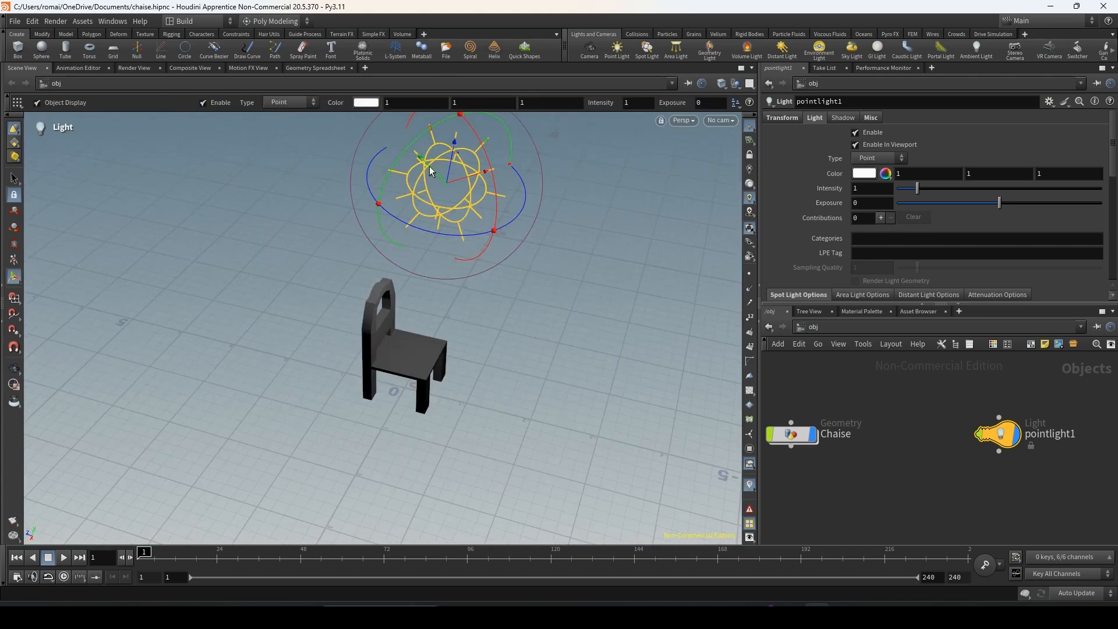
drag(457, 152, 430, 209)
drag(429, 250, 317, 121)
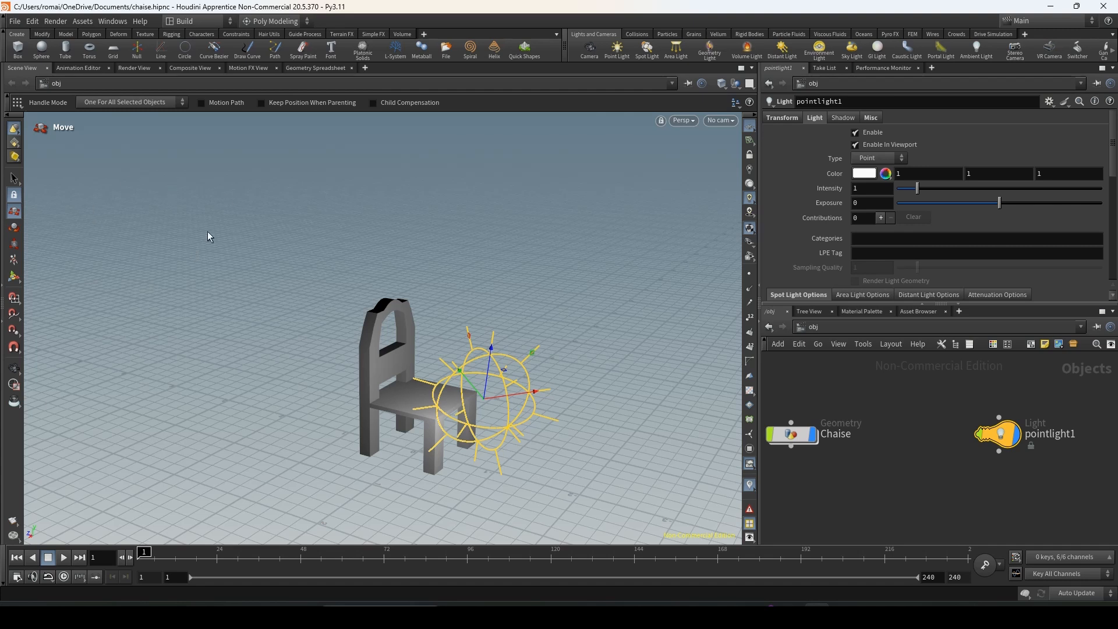
Step: Create a 10 by 10 grid at the origin as a floor under the chair
click(109, 54)
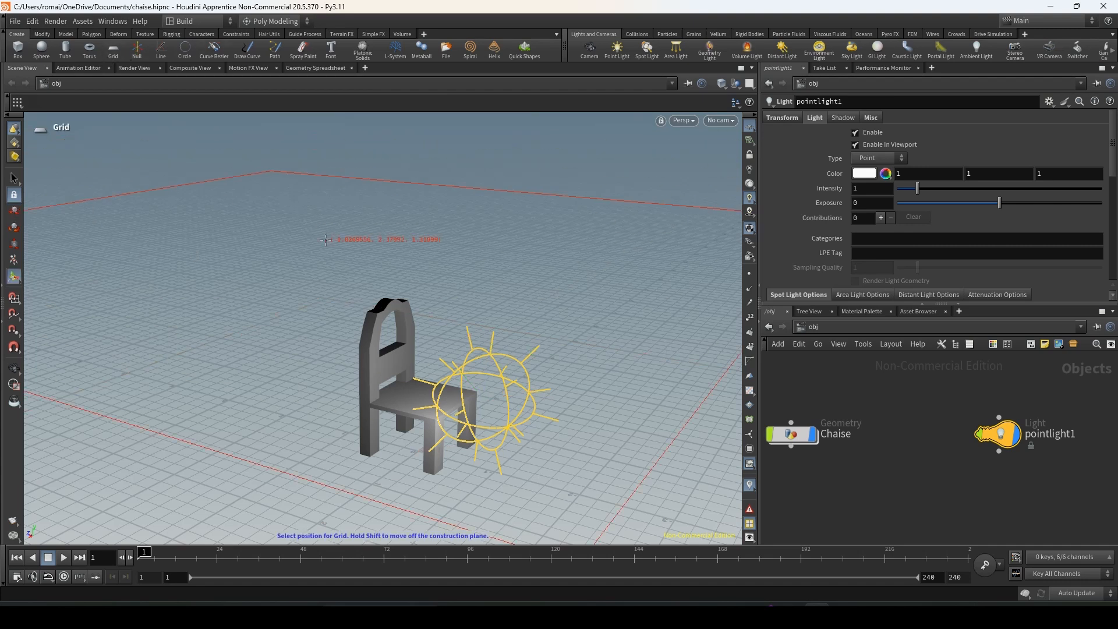
key(Return)
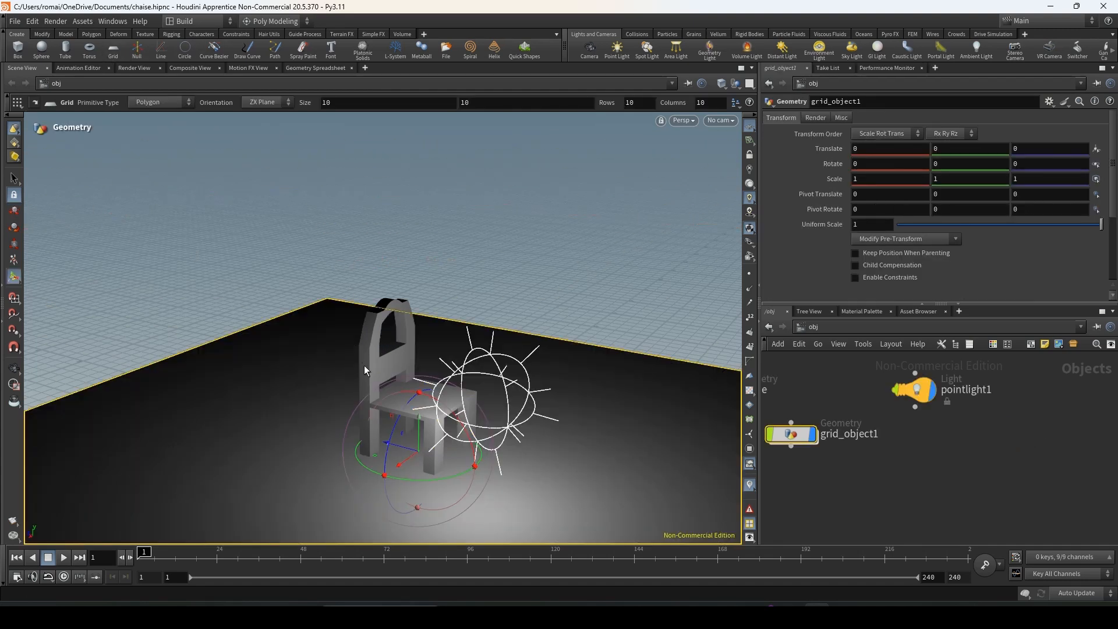
key(Escape)
drag(365, 365, 297, 295)
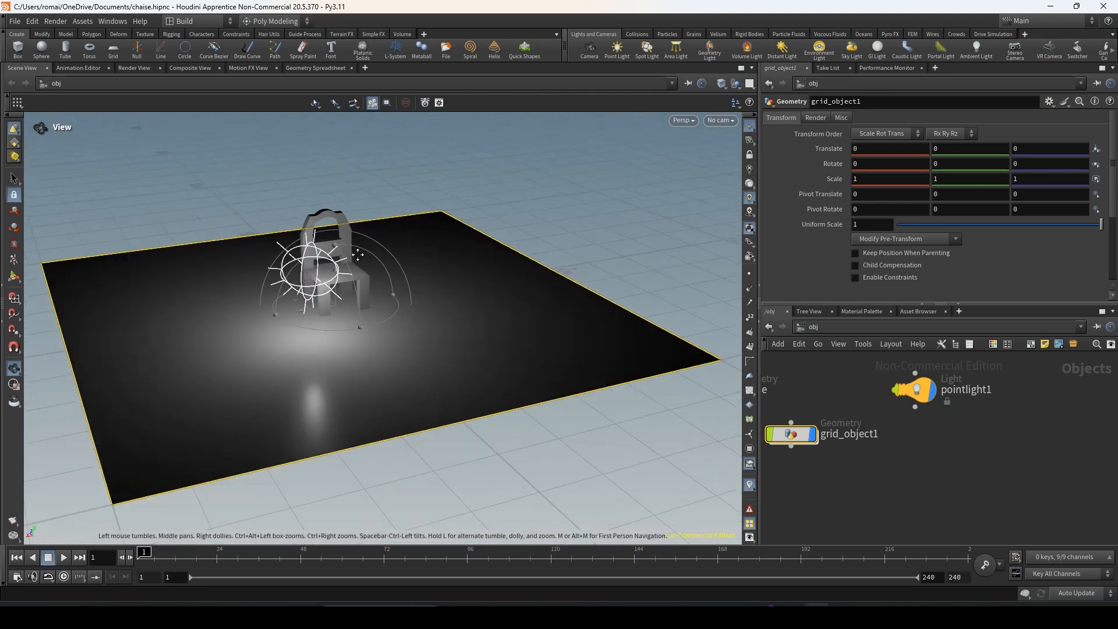
scroll(422, 349, up, 2)
key(Return)
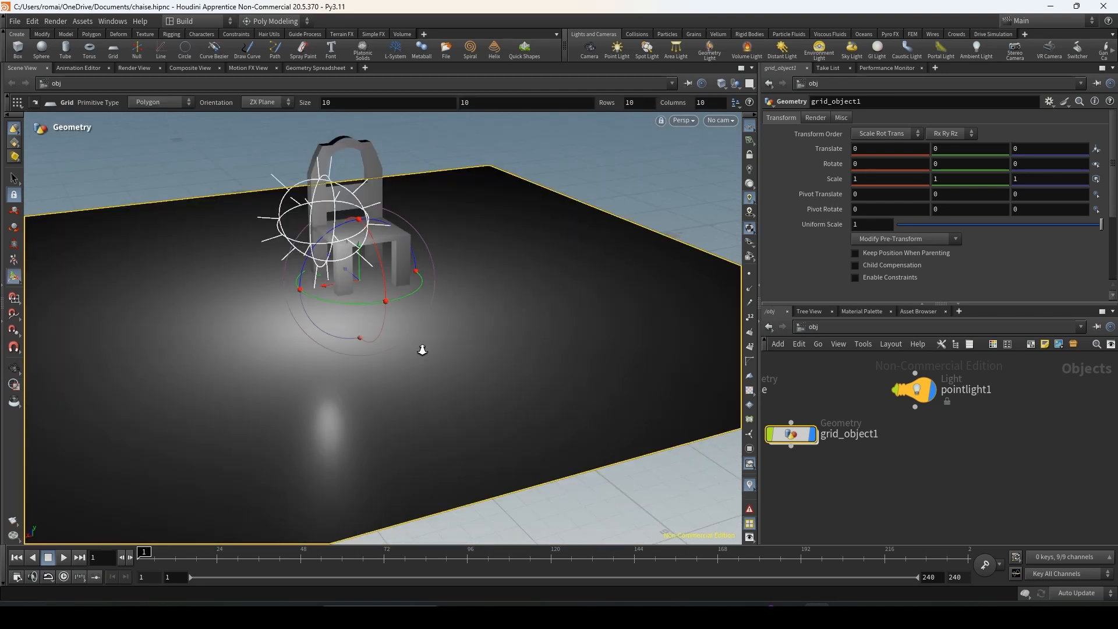
Step: Try to adjust the Y translation of the Chaise object
key(h)
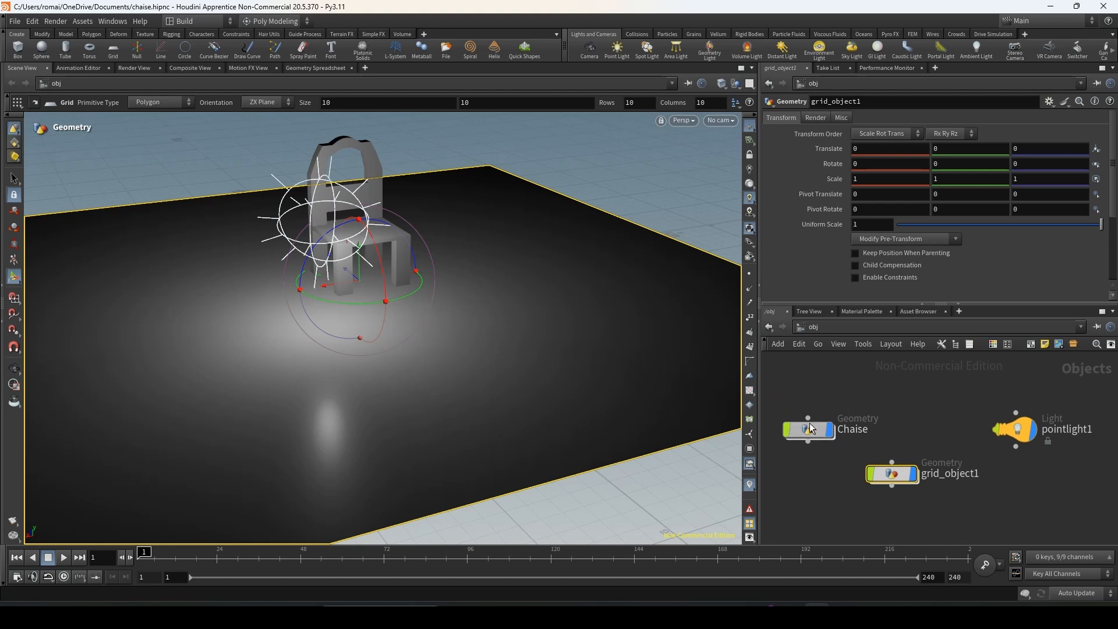
click(811, 429)
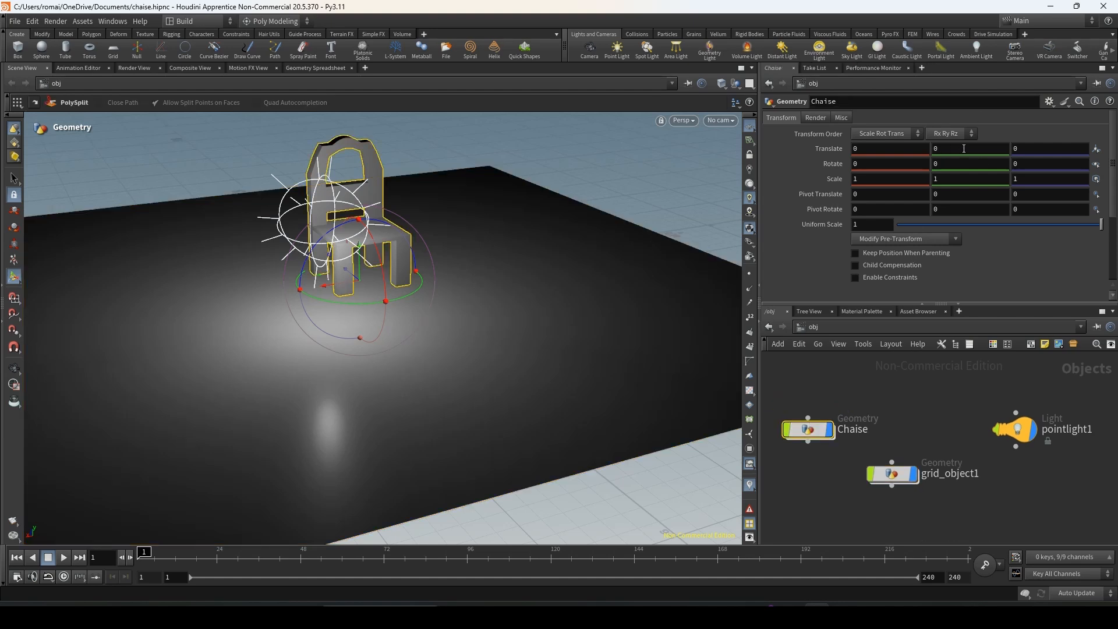
middle_drag(946, 147, 944, 146)
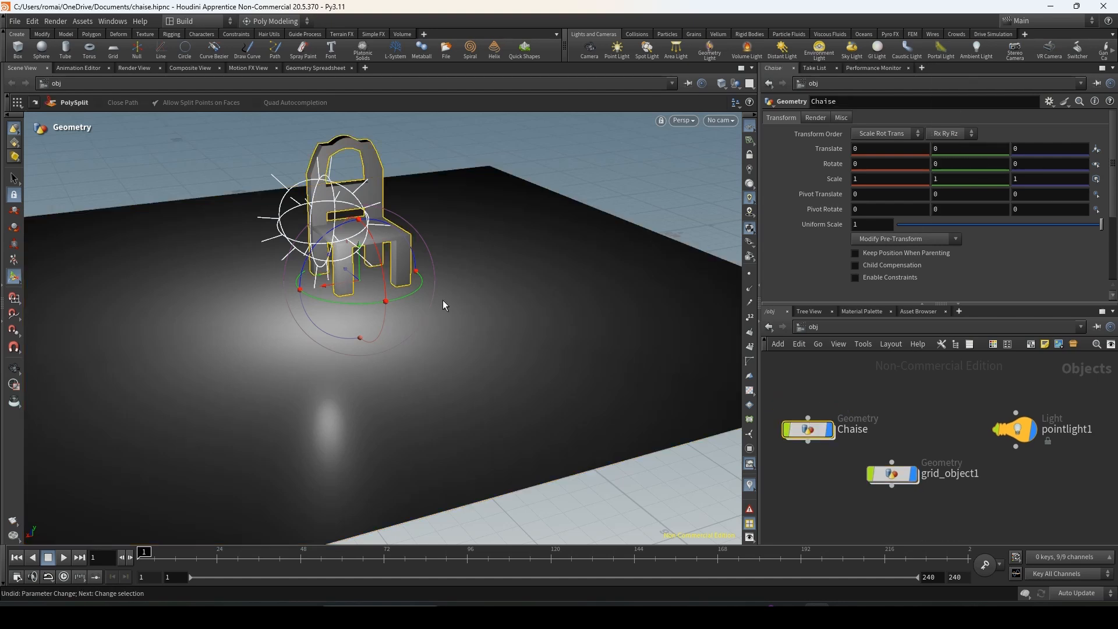
Step: Lower the Chaise object to a Y translation of -0.036 so its legs rest on the floor grid
alt+drag(446, 305, 399, 284)
scroll(349, 288, up, 8)
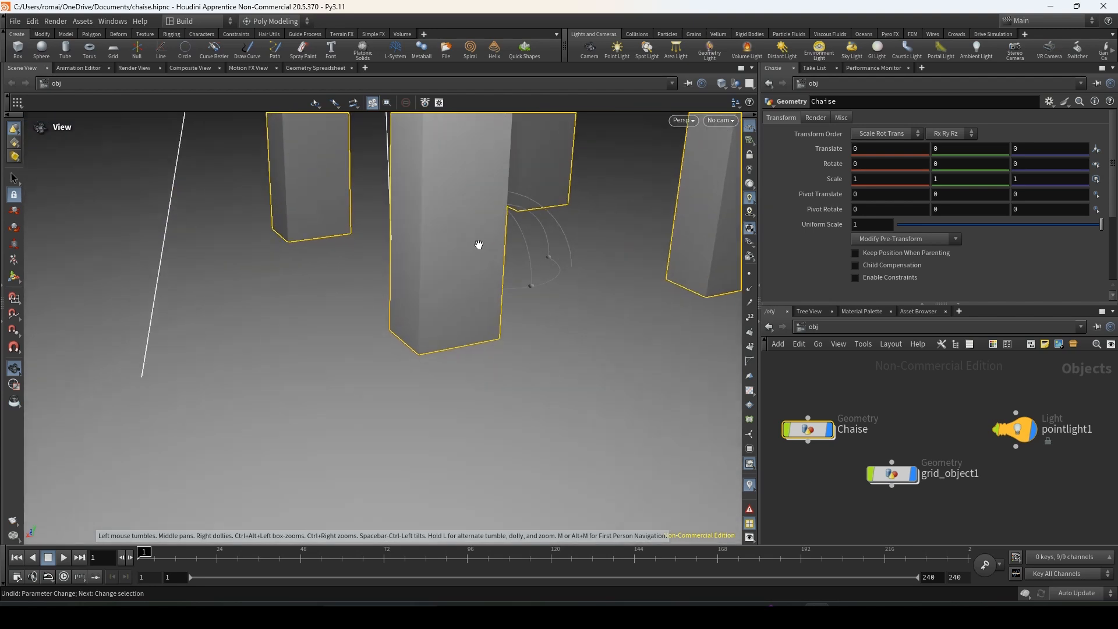
alt+drag(479, 245, 474, 307)
key(Return)
mouse_move(948, 148)
middle_down()
mouse_move(949, 163)
mouse_move(949, 149)
middle_up()
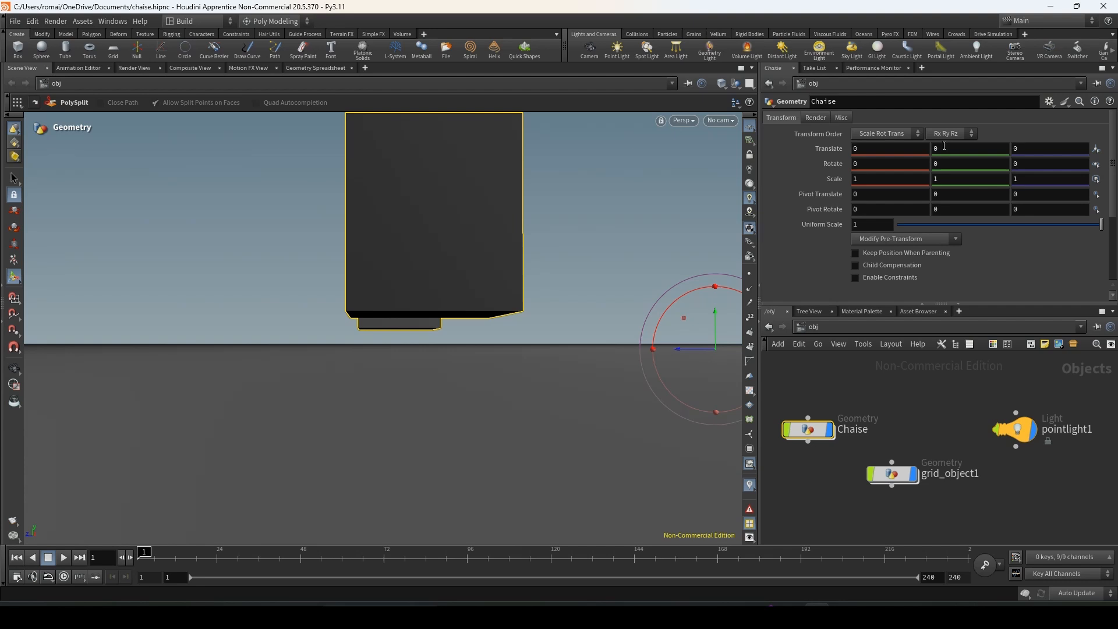
middle_drag(944, 146, 754, 205)
alt+drag(626, 227, 530, 239)
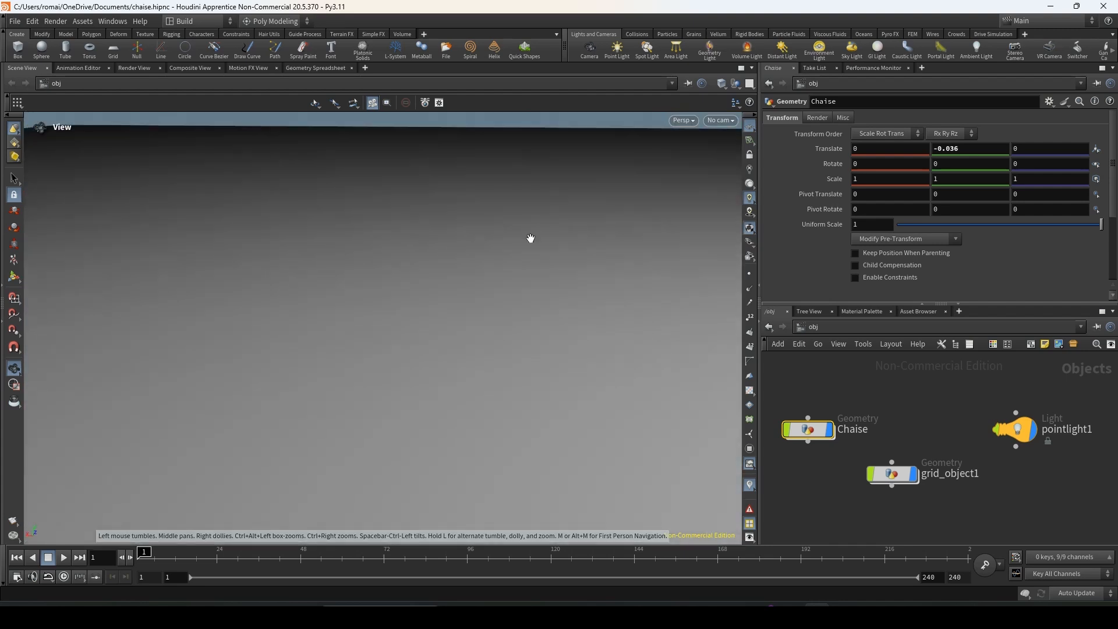
key(space+h)
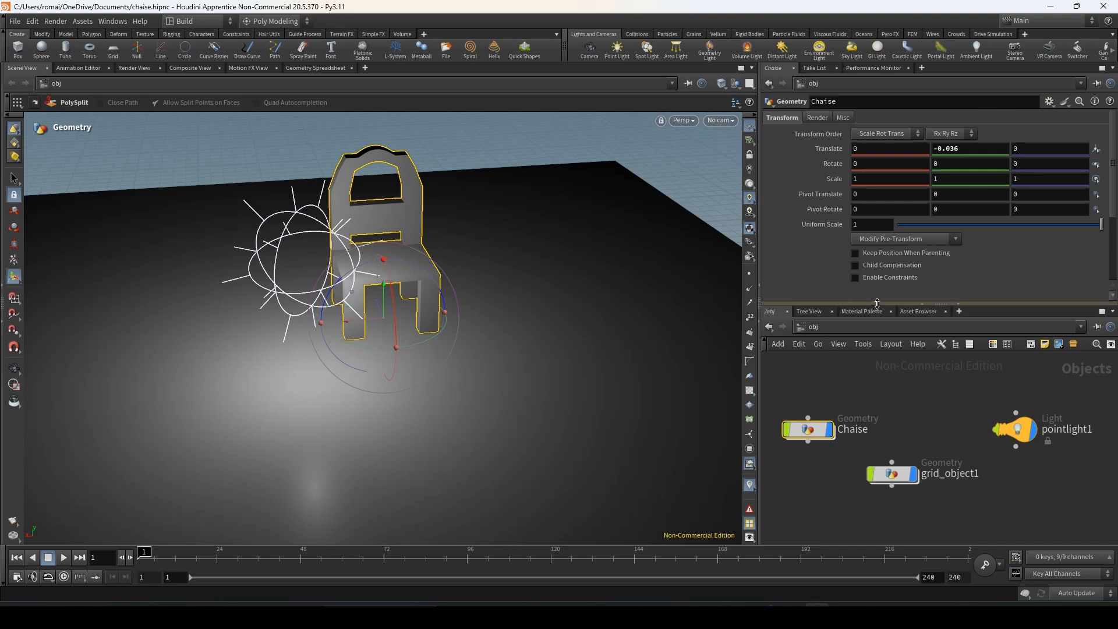
Step: Filter the material gallery for "wood" and add the Wood Chips material to the scene's mat network
click(860, 312)
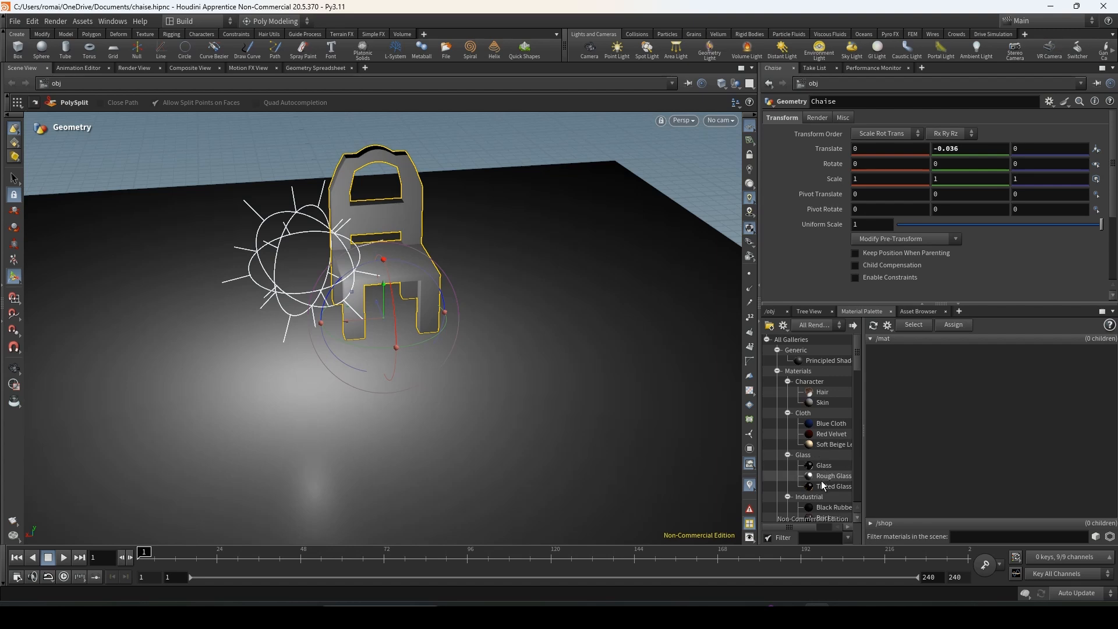
mouse_move(819, 483)
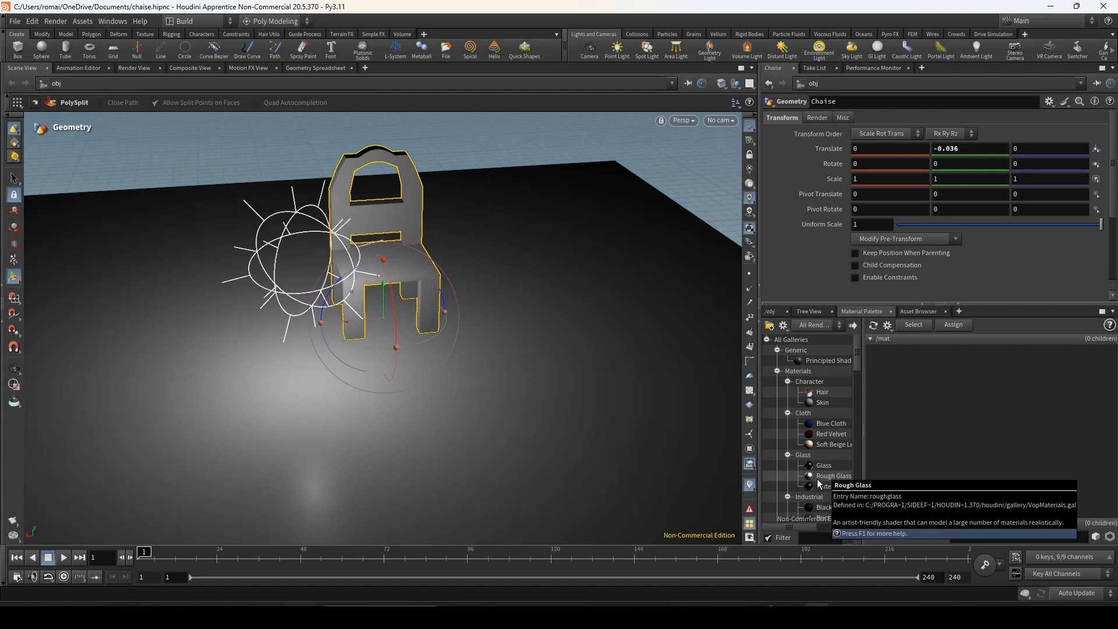
click(818, 538)
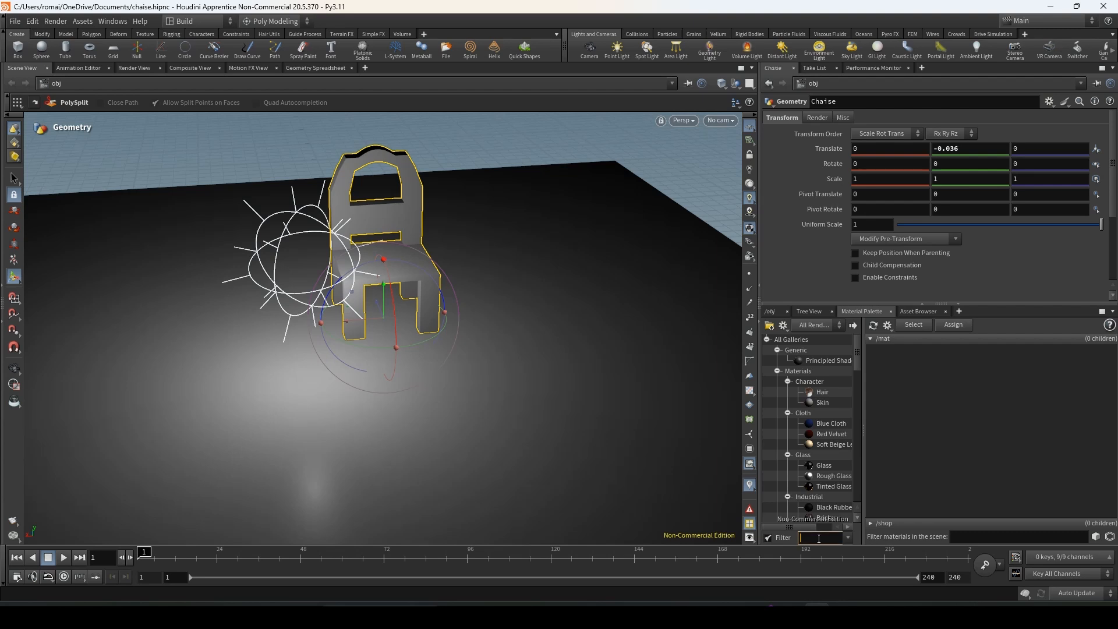
text(wood)
key(Return)
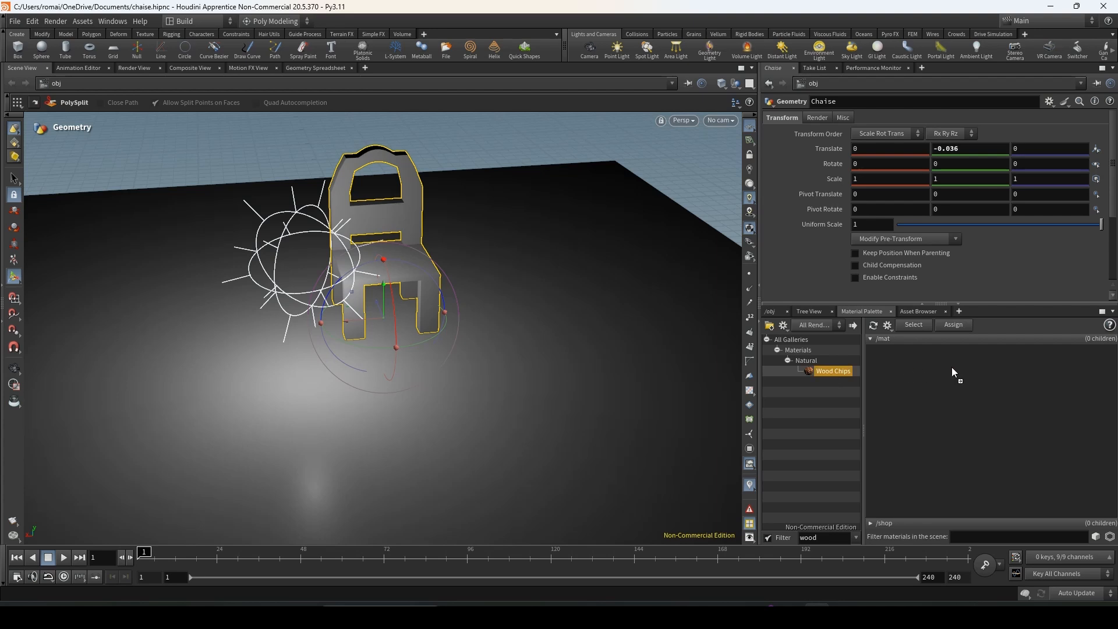
drag(952, 368, 952, 368)
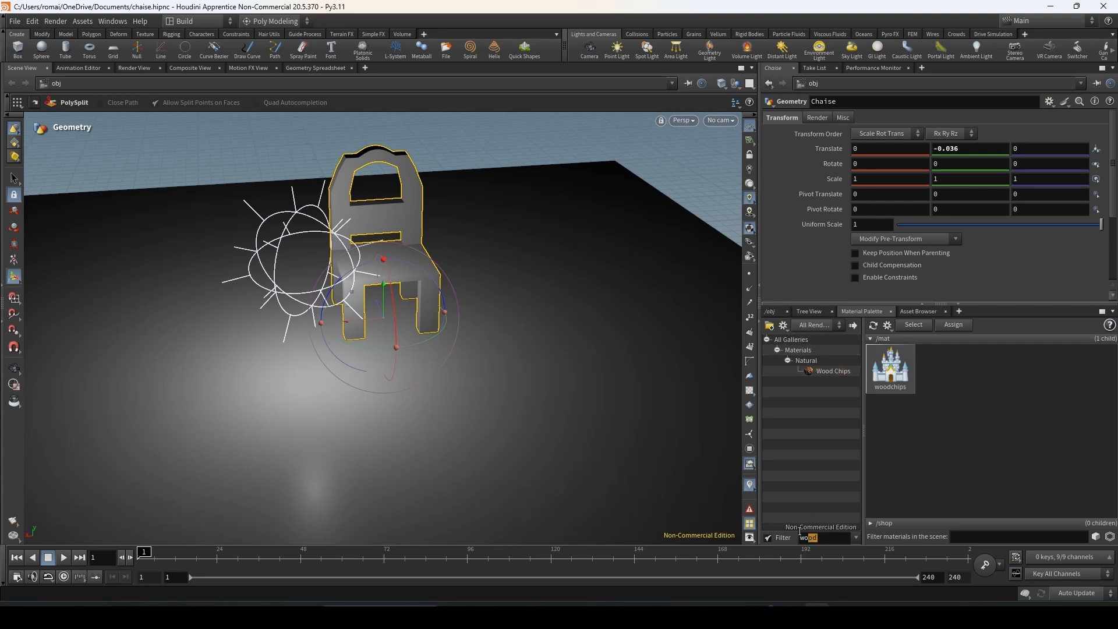
Step: Clear the material gallery filter and add the industrial Bricks material to the scene's mat network
drag(800, 531, 786, 536)
key(BackSpace)
scroll(831, 397, down, 5)
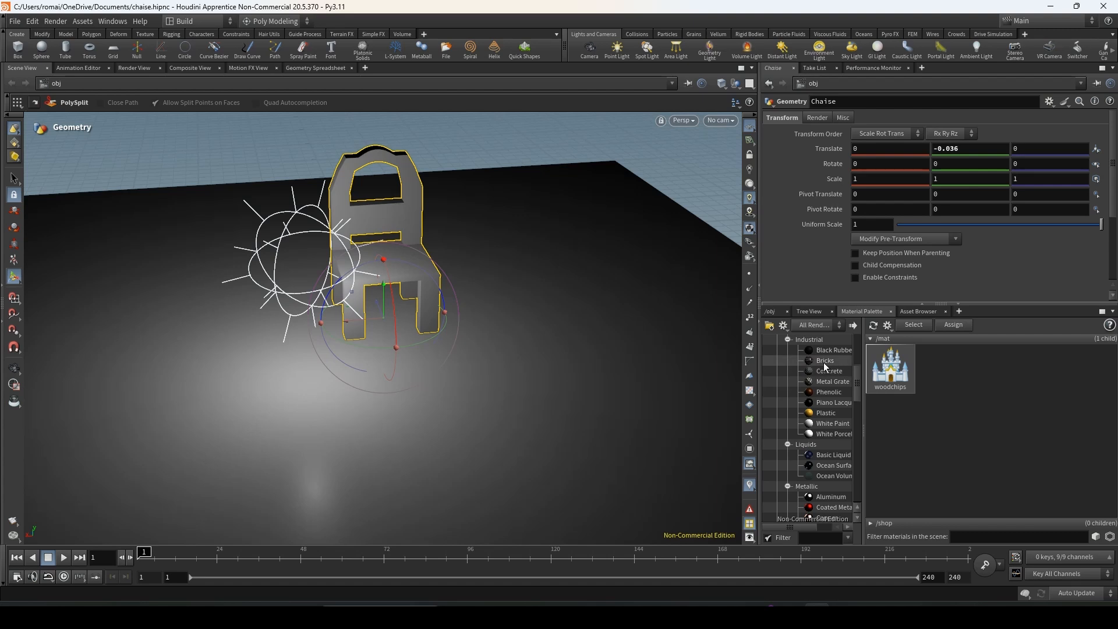
drag(826, 363, 996, 377)
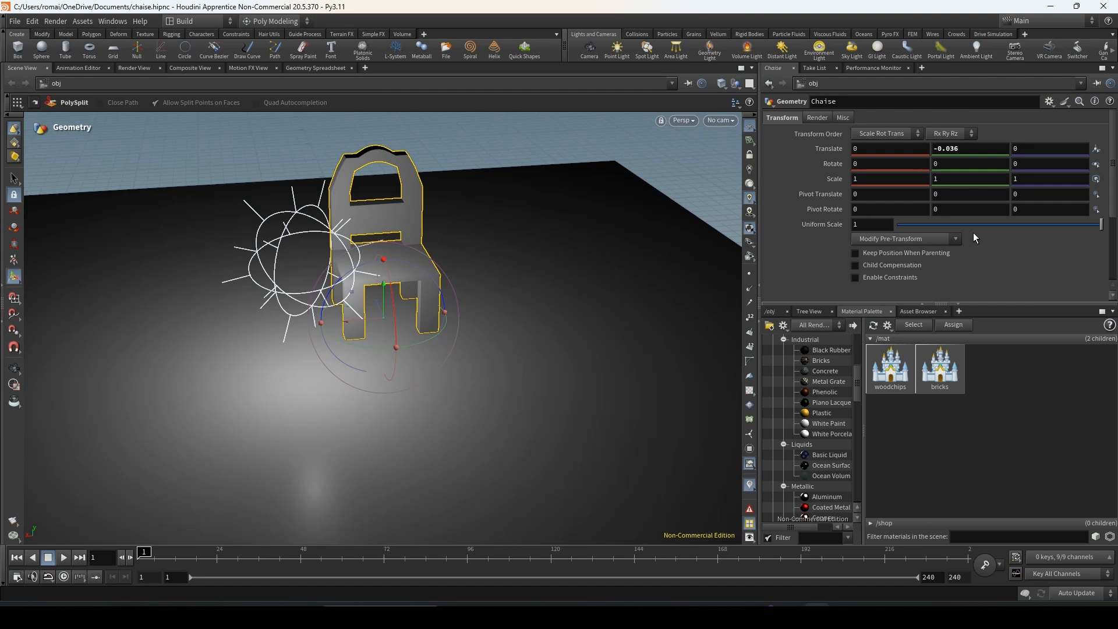
Step: Assign the bricks material to the floor grid under the chair
click(944, 373)
drag(944, 373, 688, 319)
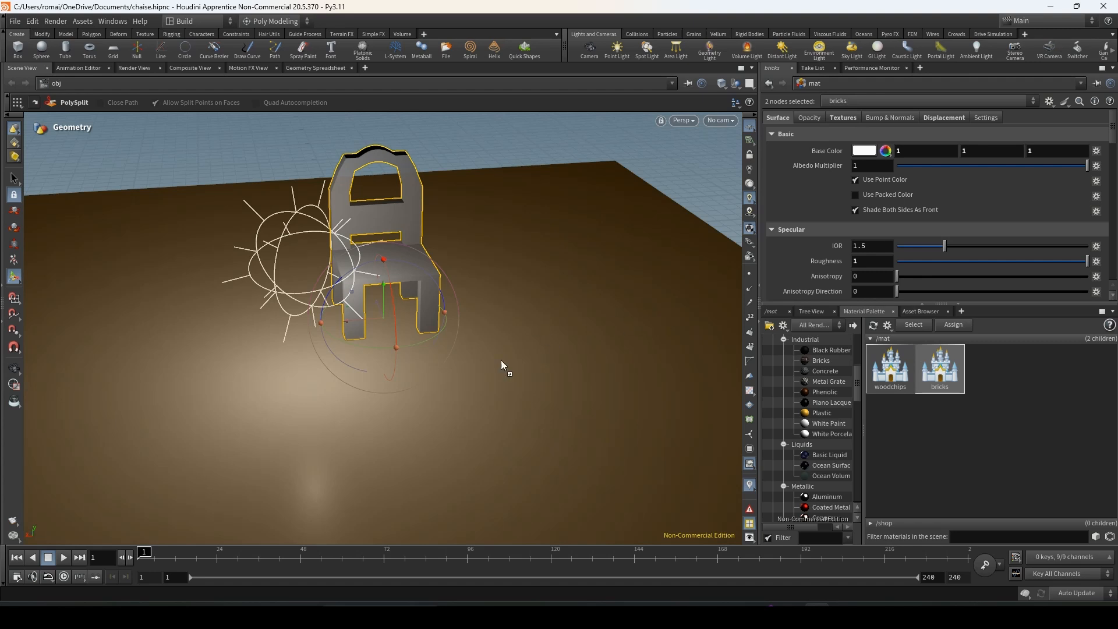
drag(567, 339, 559, 368)
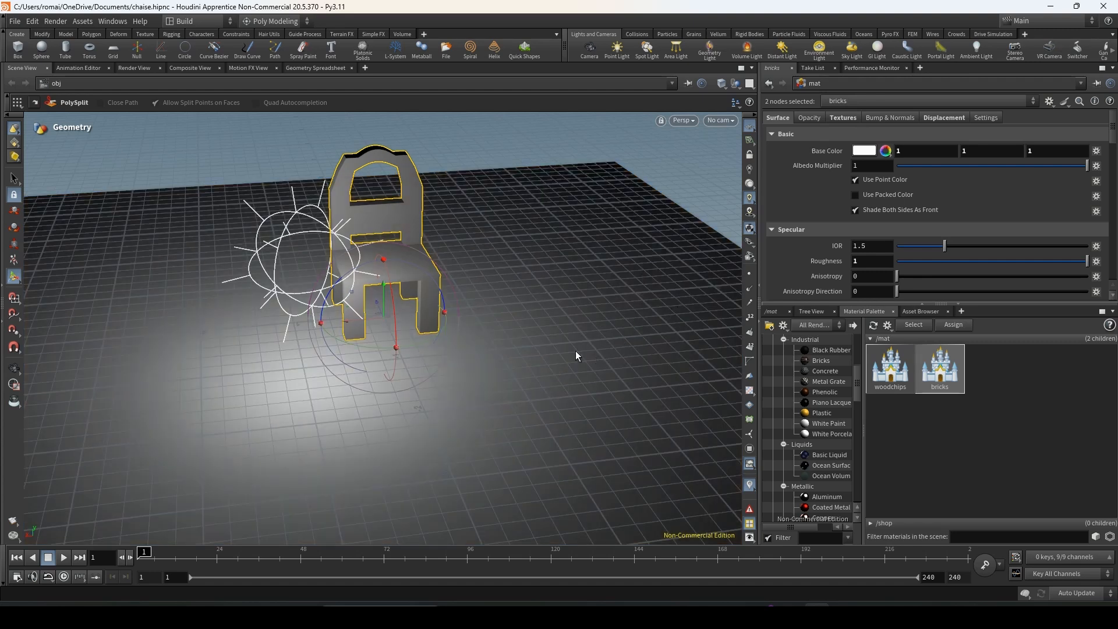
Step: Return to the obj network and rename the floor grid object as sol
click(771, 311)
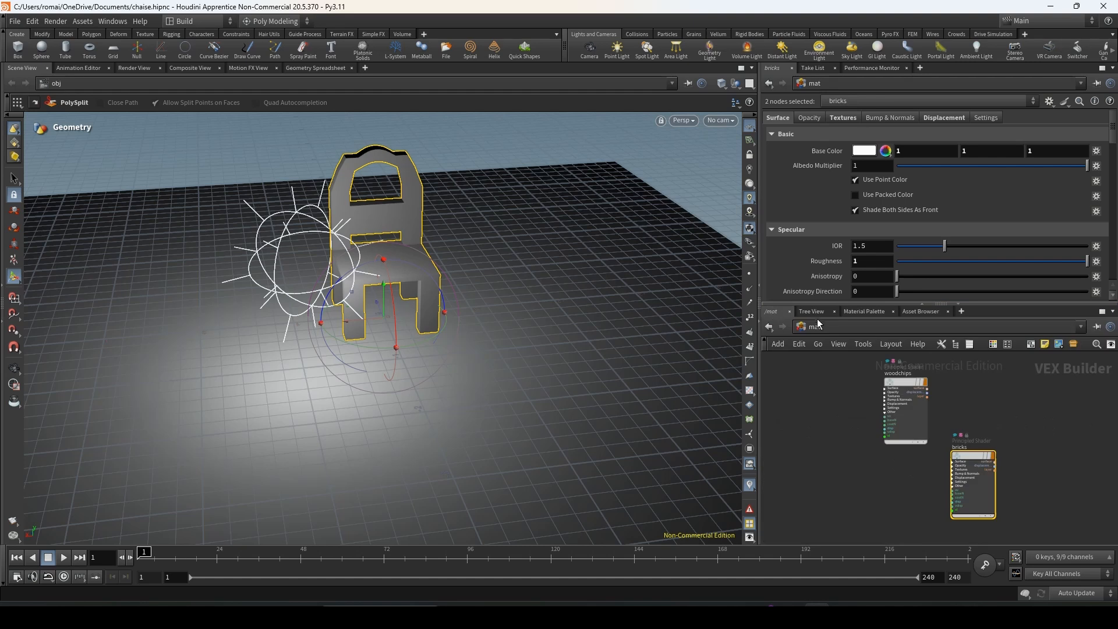
click(815, 326)
click(851, 377)
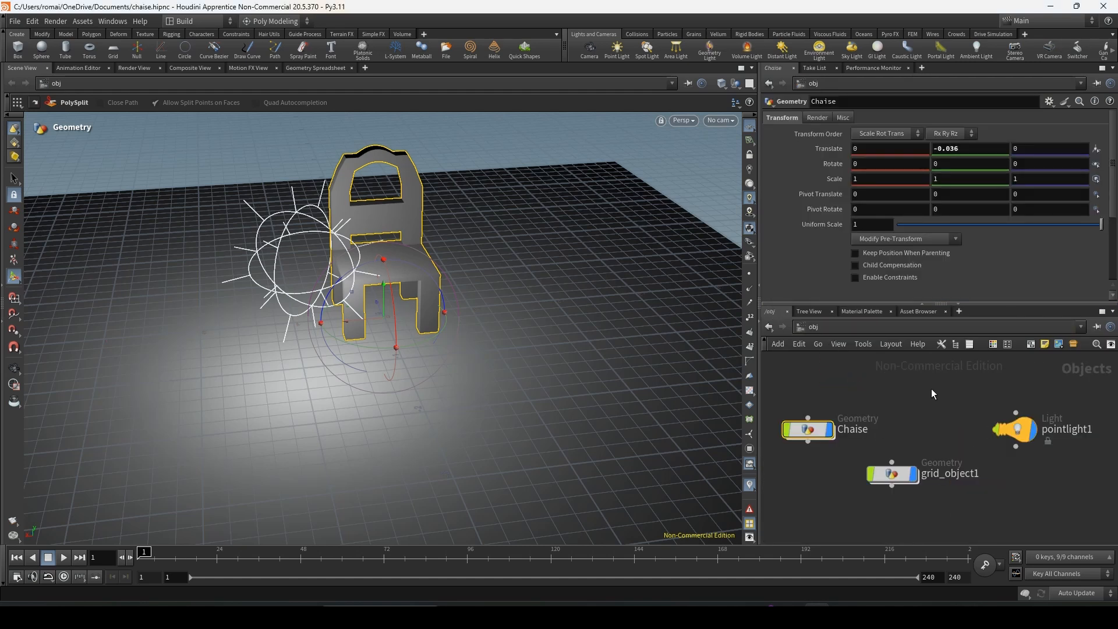
drag(898, 477, 906, 479)
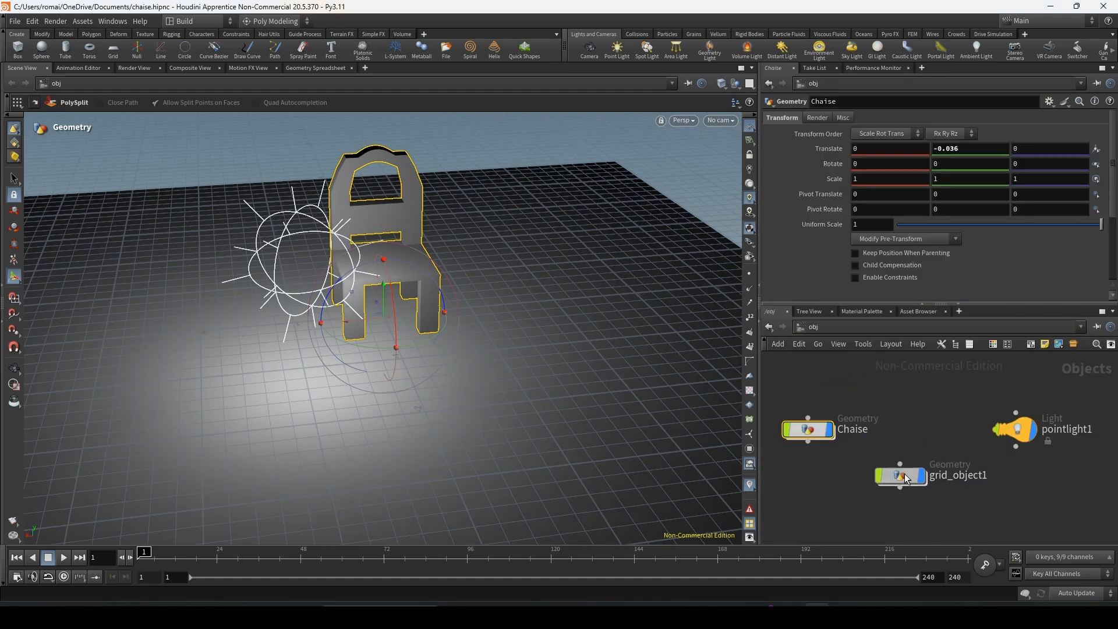
double_click(959, 481)
text(so)
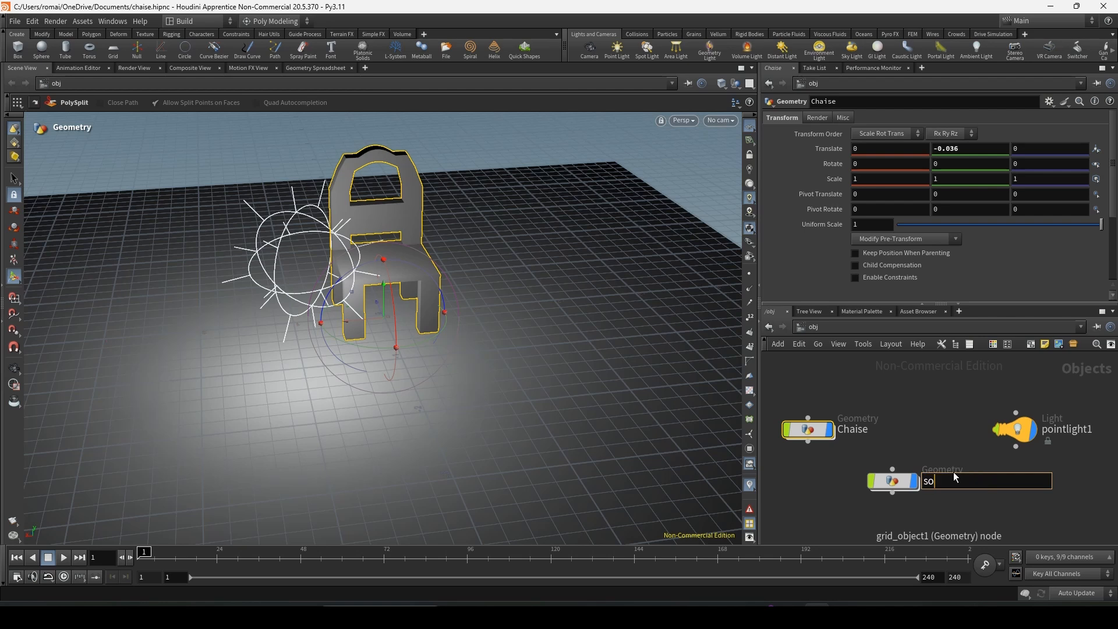
text(l)
key(Return)
Step: Examine the render material path of the sol object and the bricks shader in the mat network
click(826, 117)
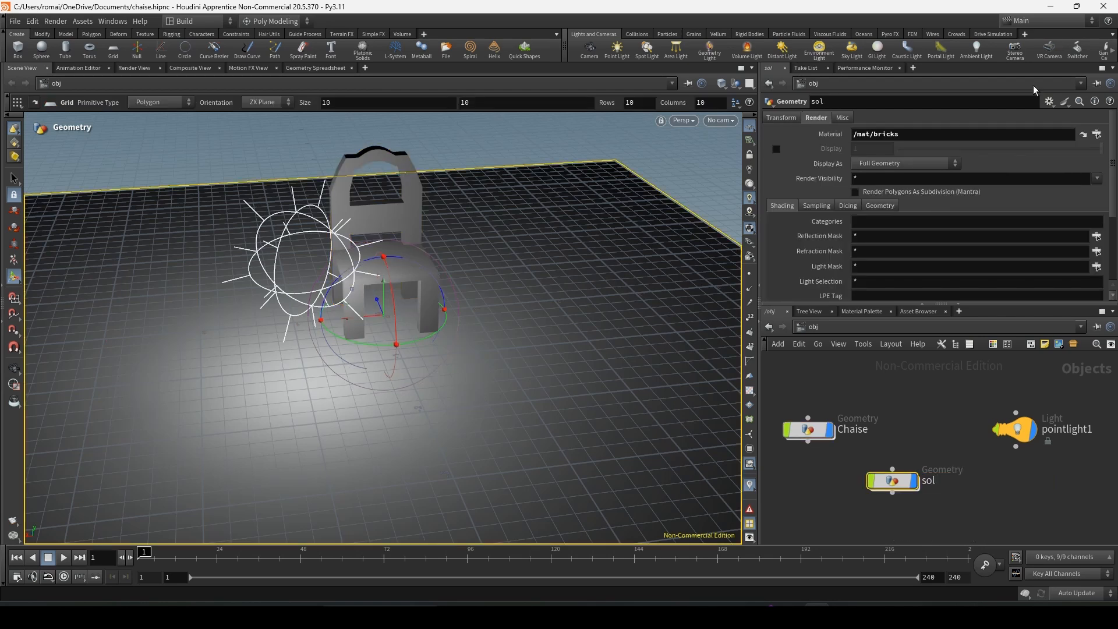
double_click(868, 131)
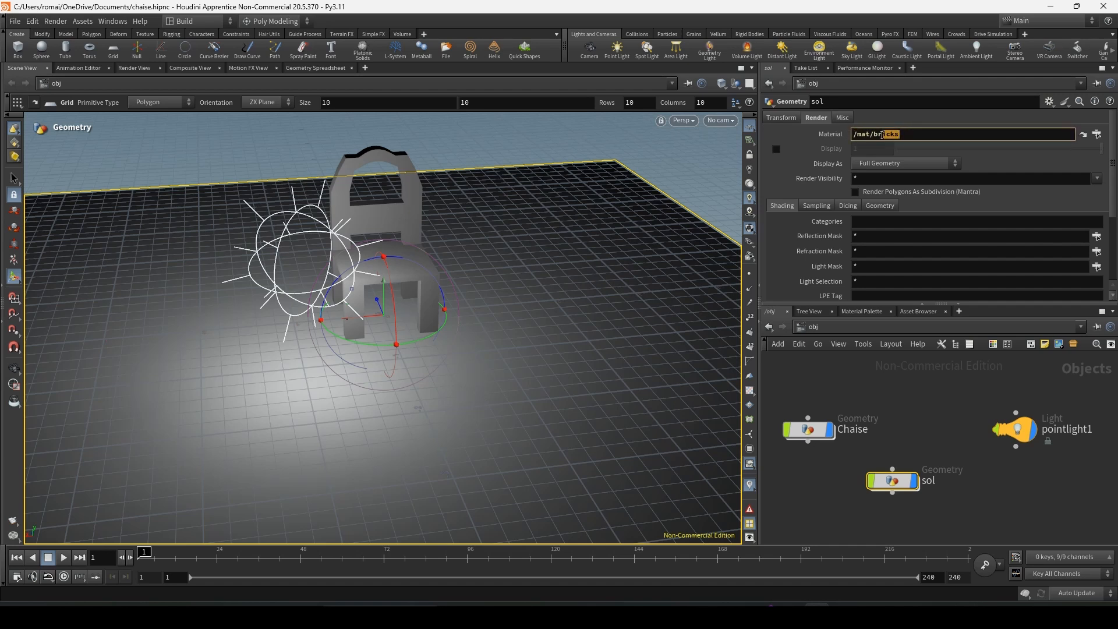
click(823, 328)
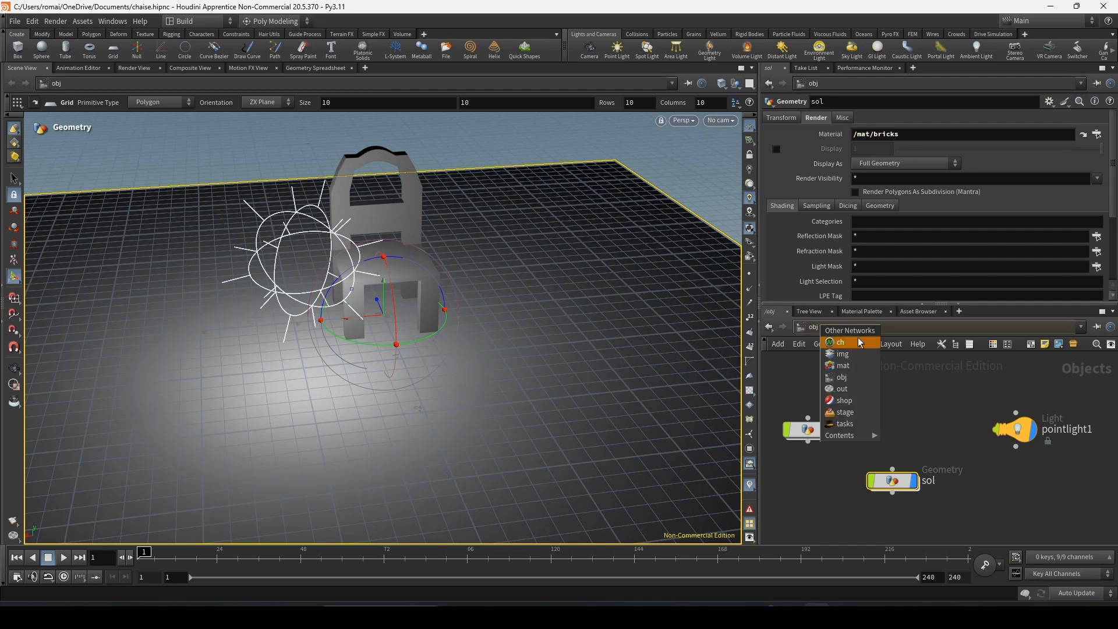
click(847, 365)
scroll(977, 469, up, 4)
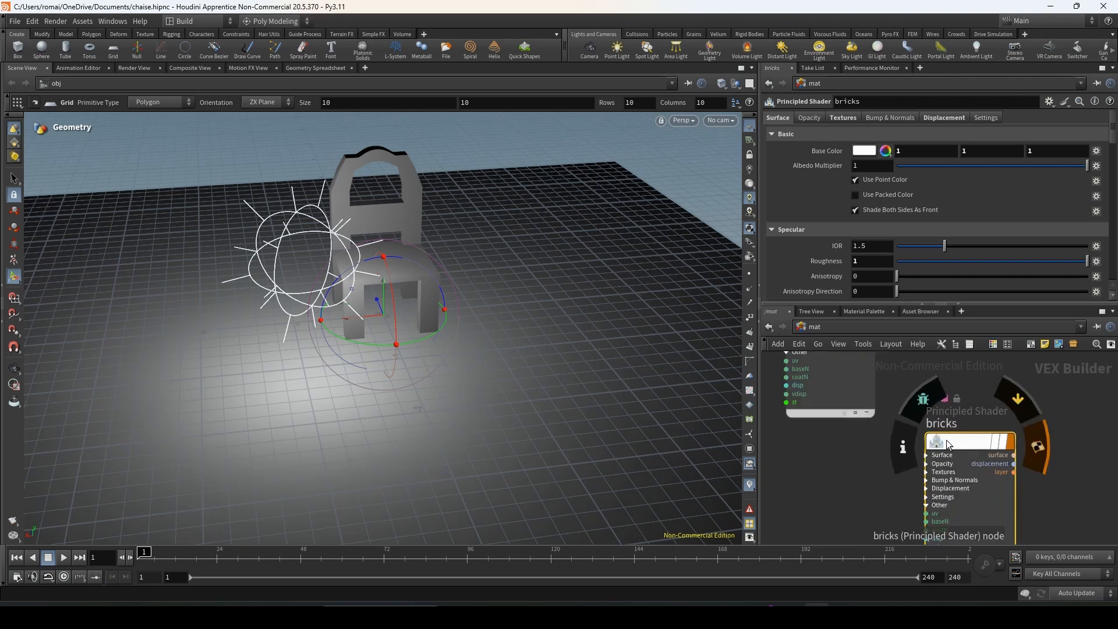
scroll(964, 445, down, 3)
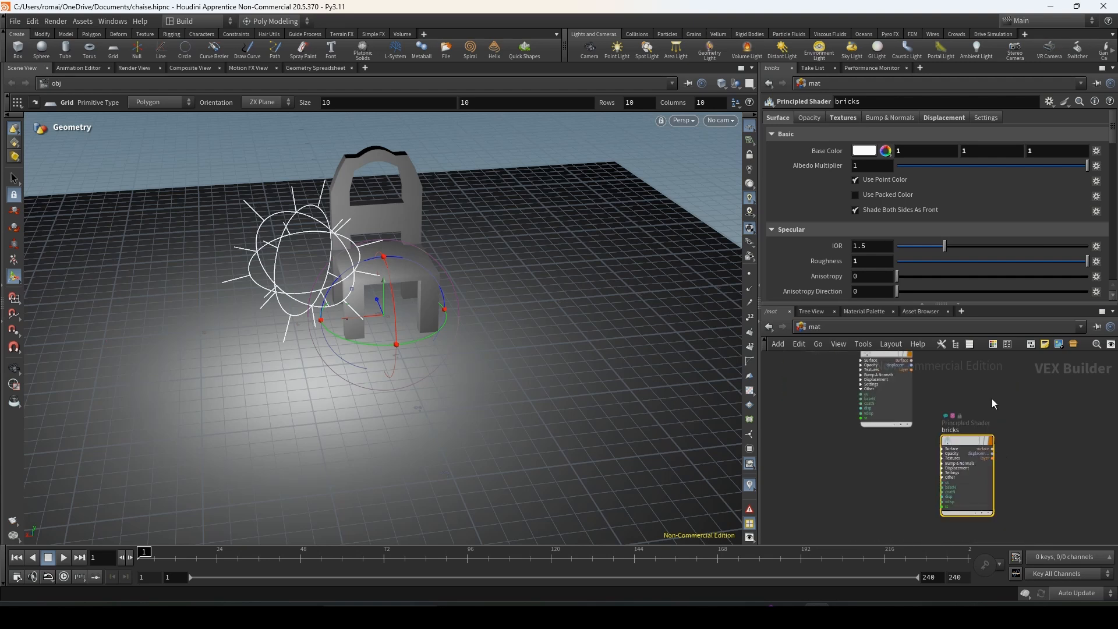
click(865, 311)
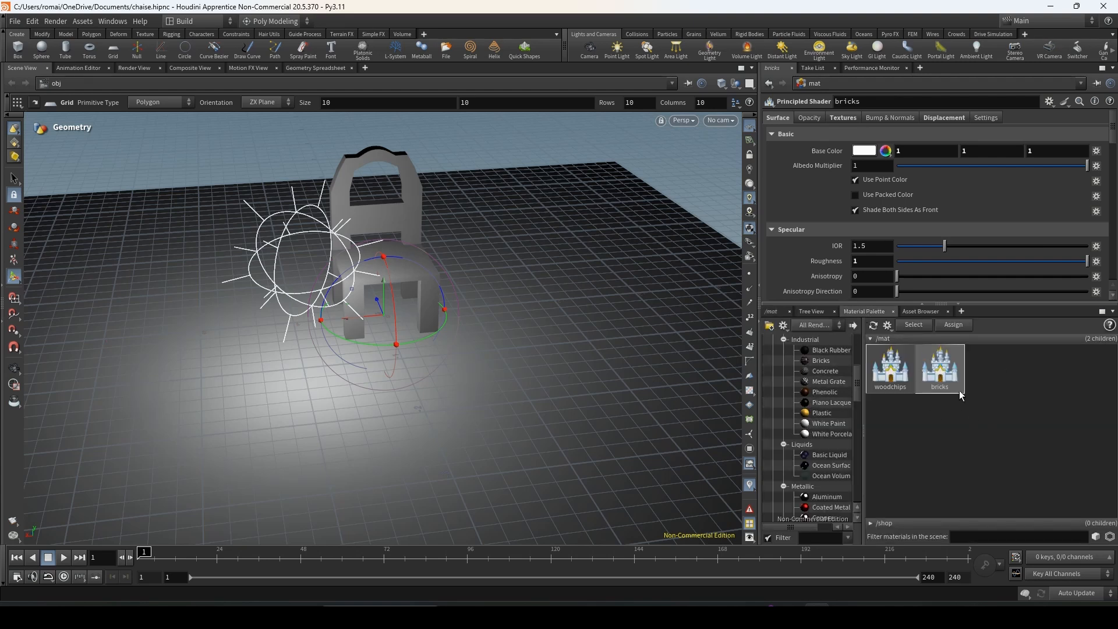
click(773, 312)
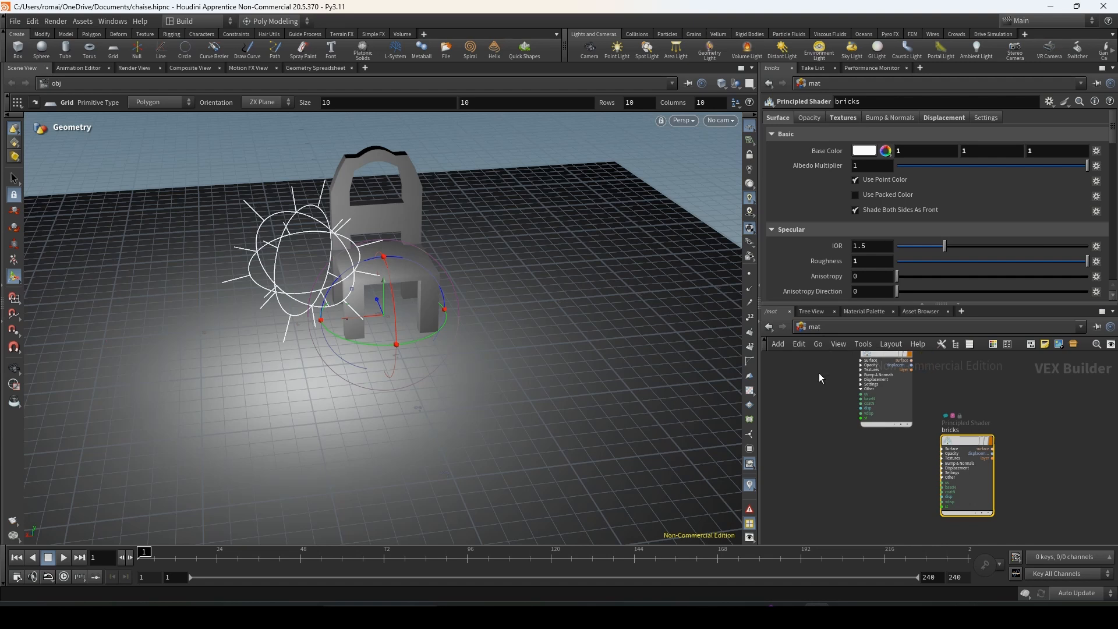
Step: Expand the Surface inputs of the bricks shader and inspect its basecolor connector and Base Color editor without changing the colour
drag(965, 441, 966, 471)
middle_drag(904, 489, 925, 440)
scroll(961, 458, up, 2)
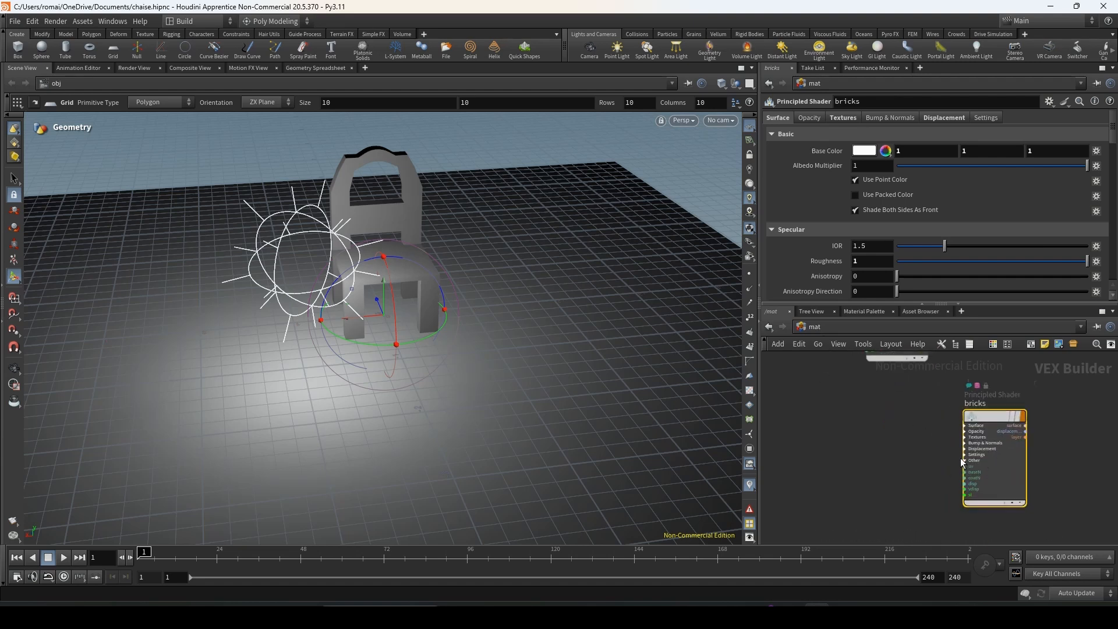
scroll(961, 461, up, 2)
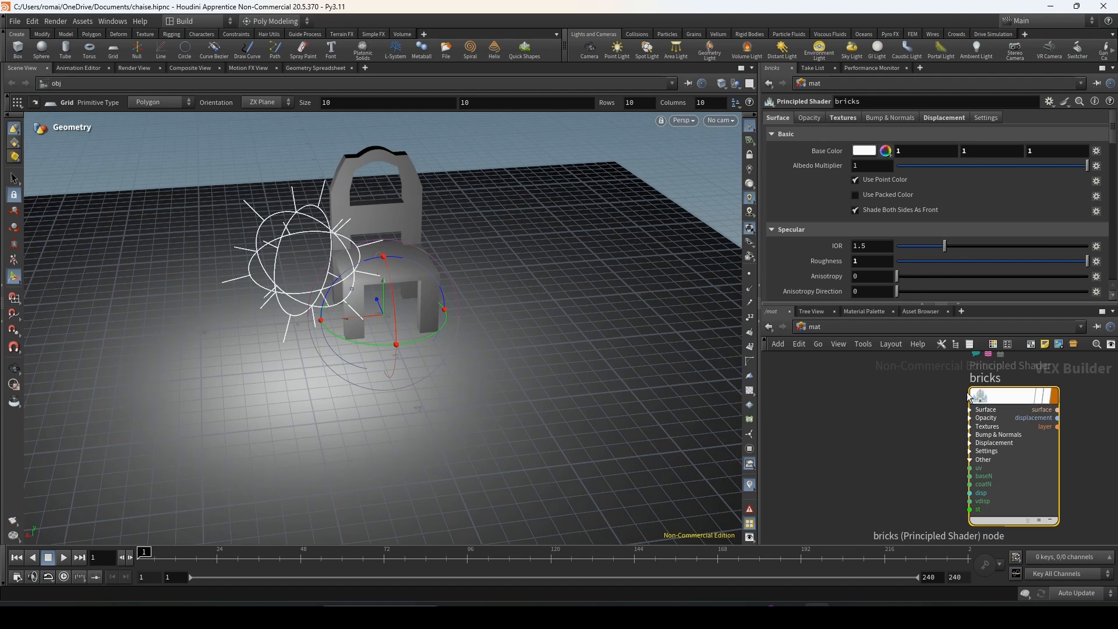
click(969, 410)
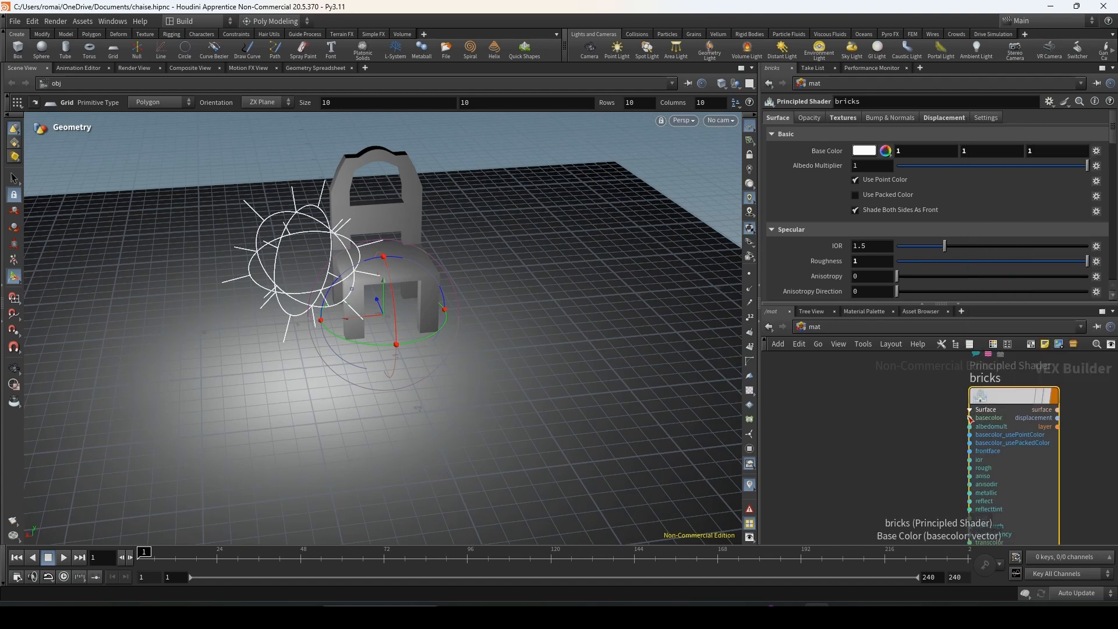
drag(940, 418, 925, 424)
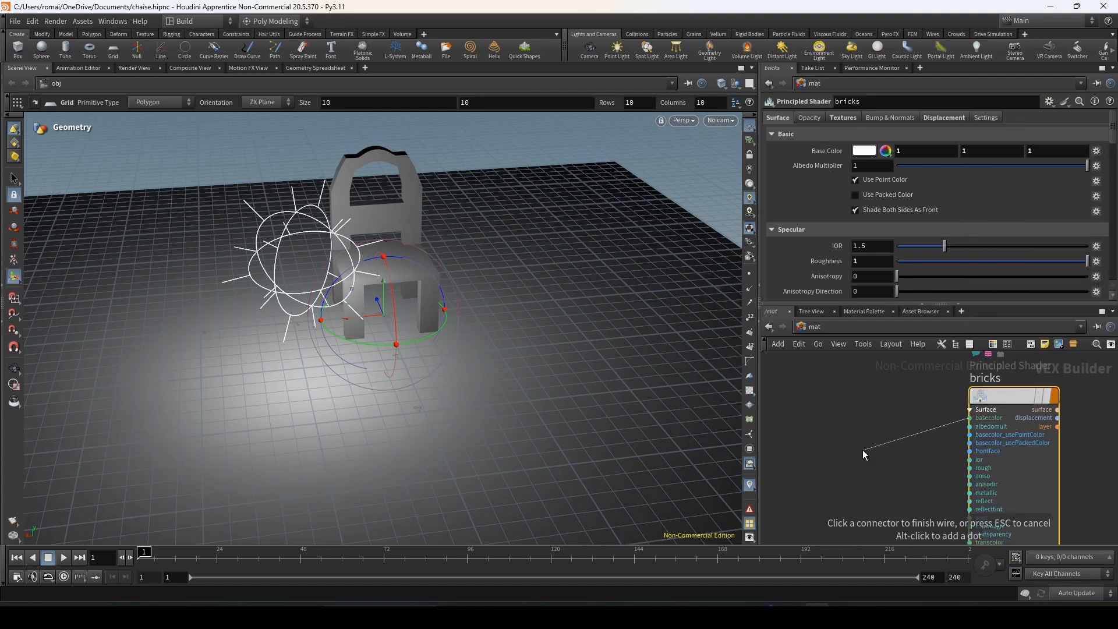
click(861, 450)
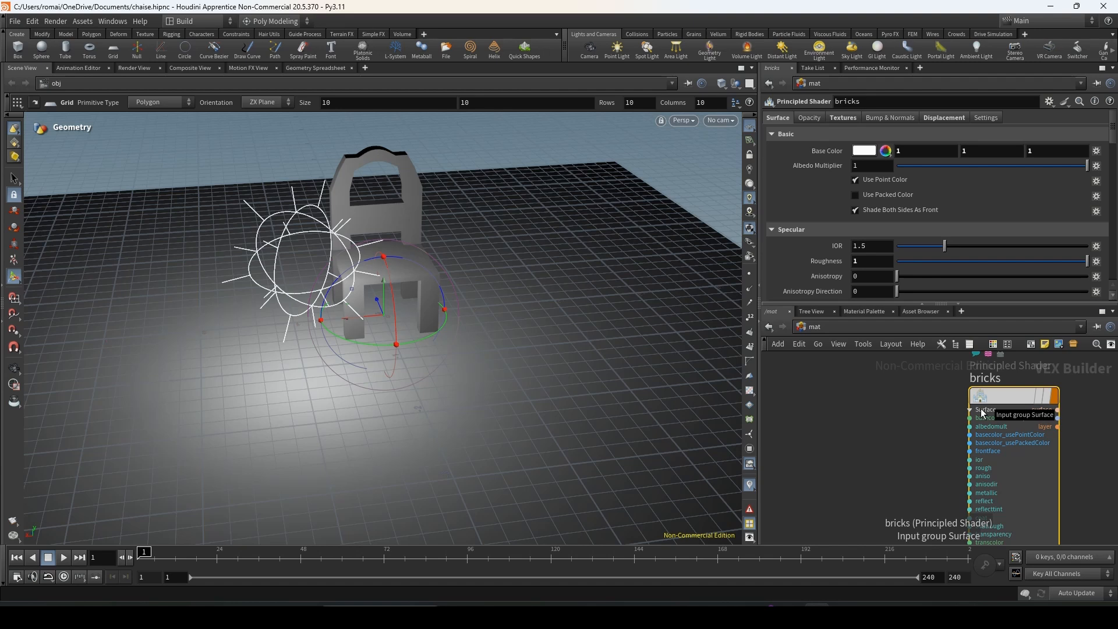
click(866, 150)
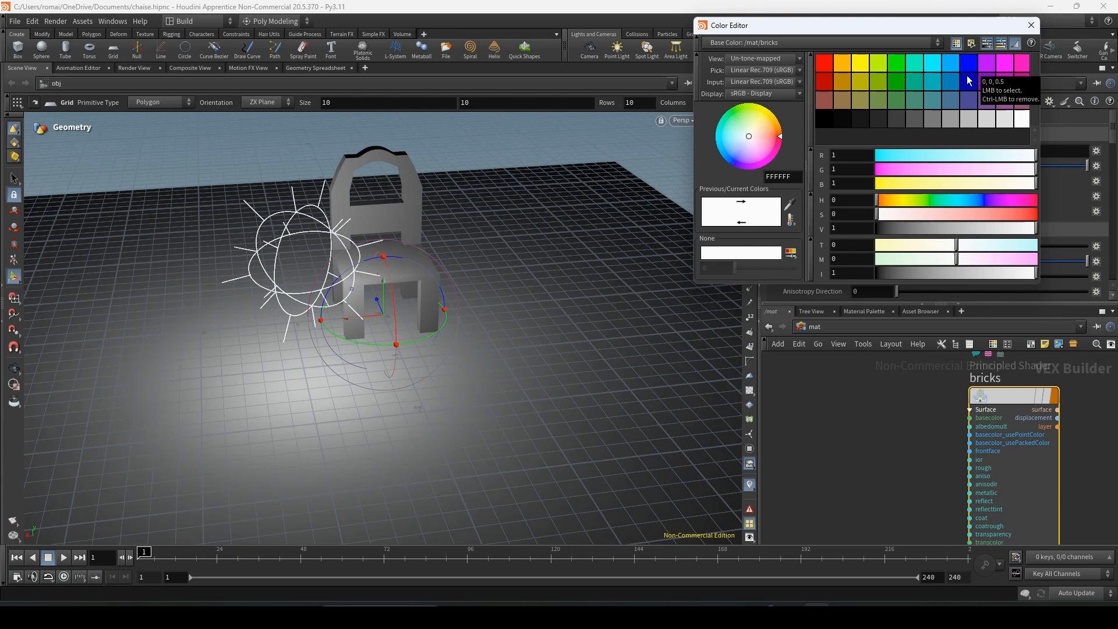
click(1031, 25)
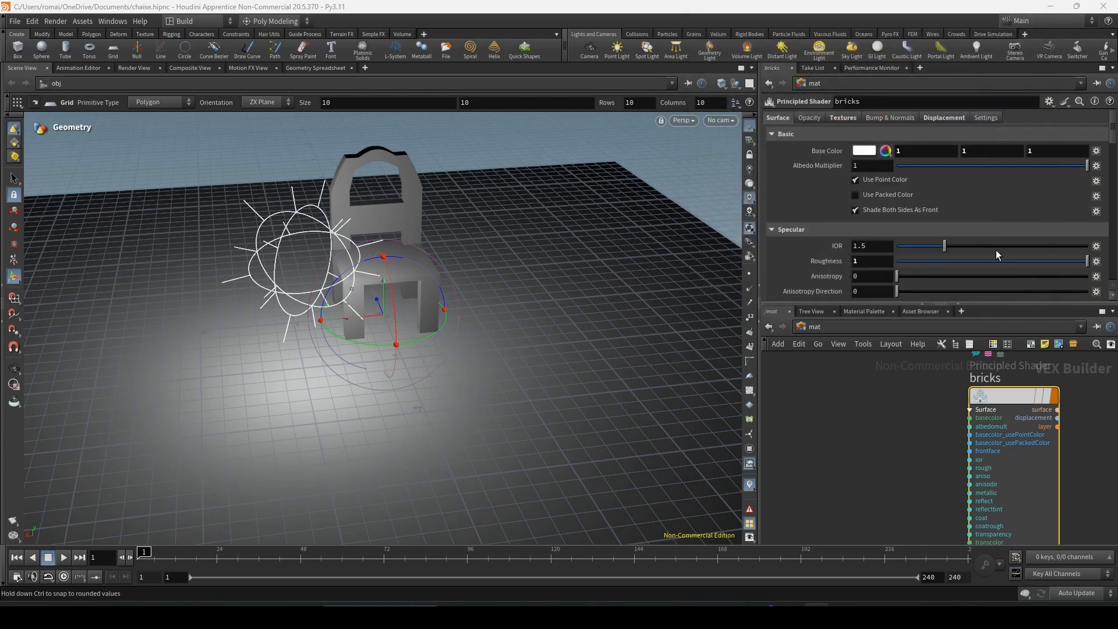
Step: Return to the obj network and set the sol object's render material to /mat/woodchips
click(840, 328)
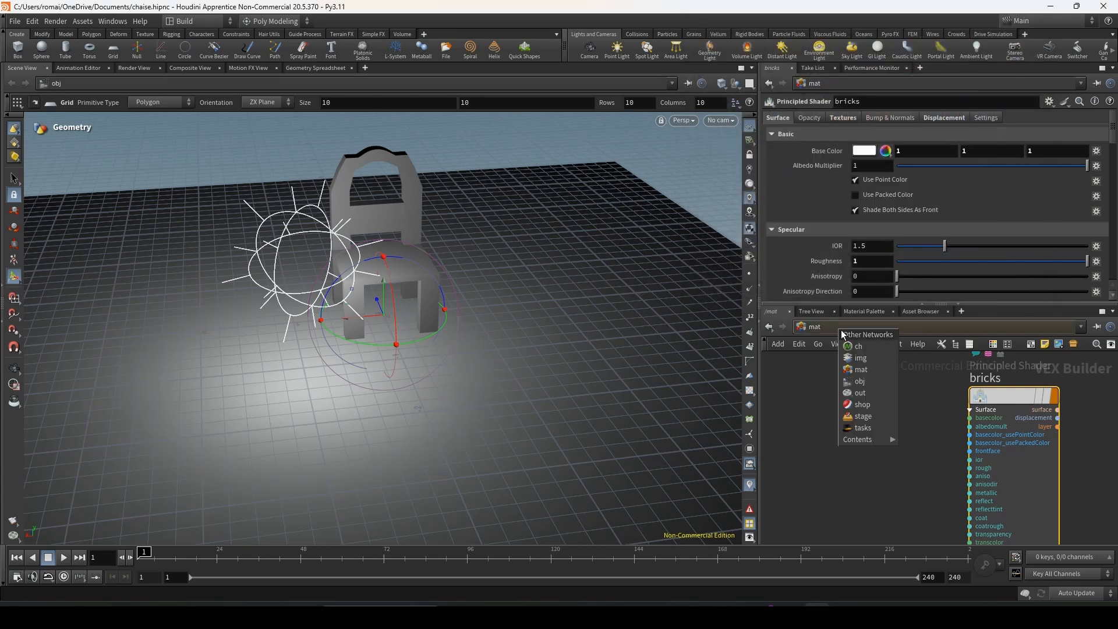
click(851, 382)
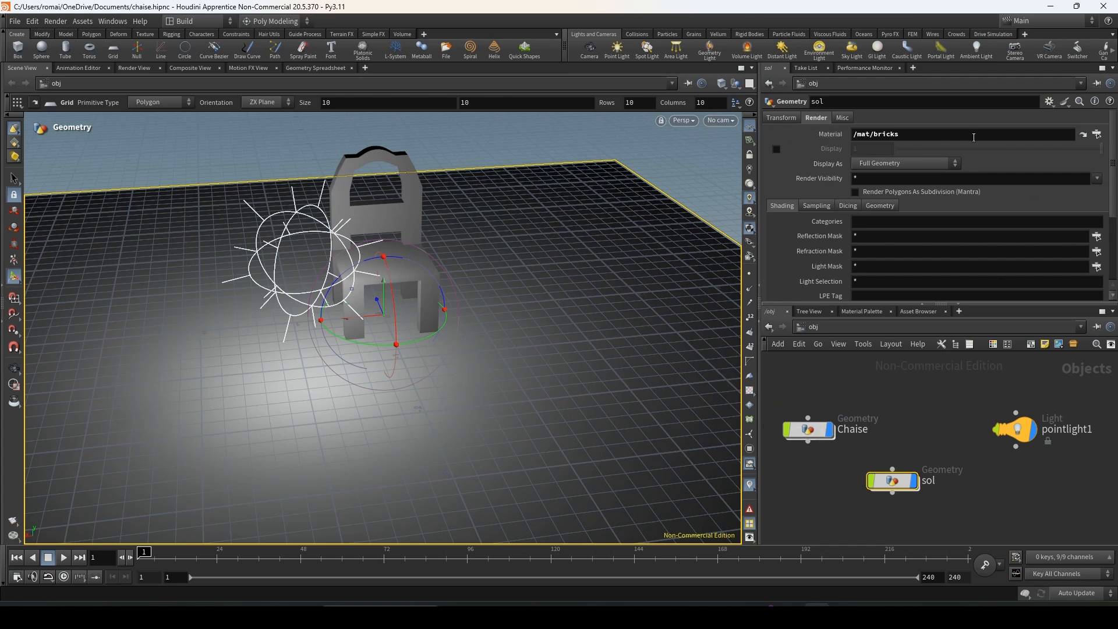
drag(951, 133, 844, 134)
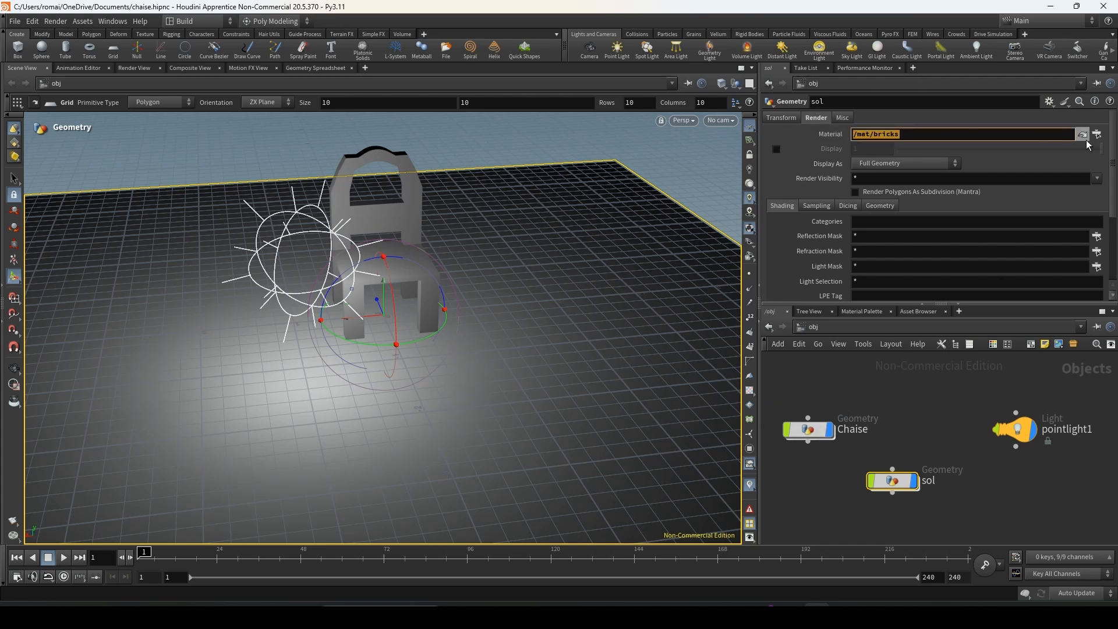
click(1096, 135)
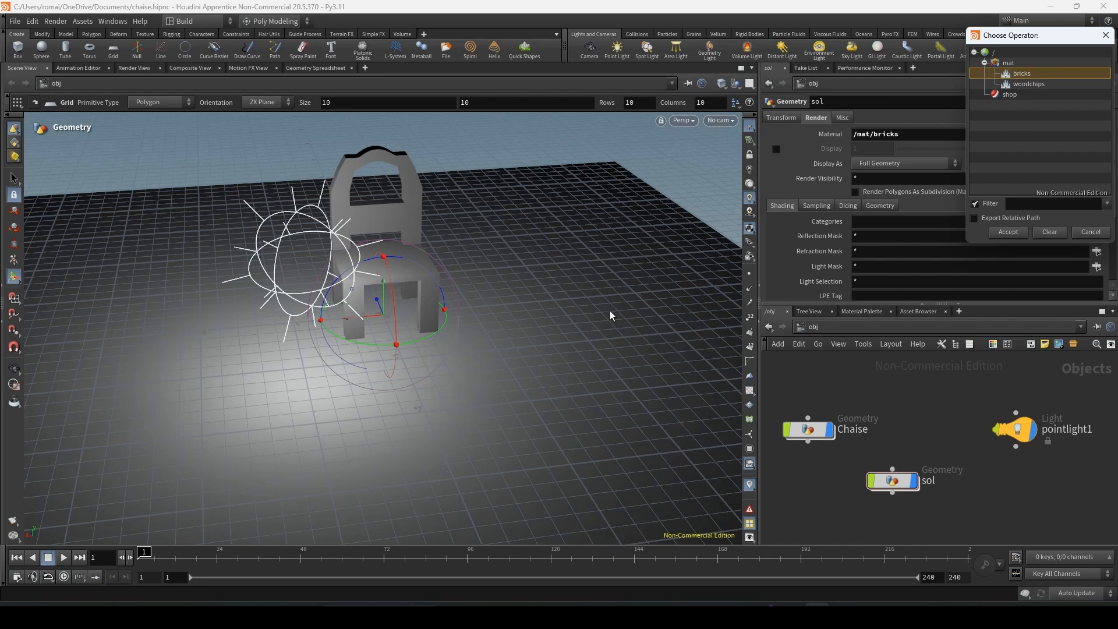
click(1029, 84)
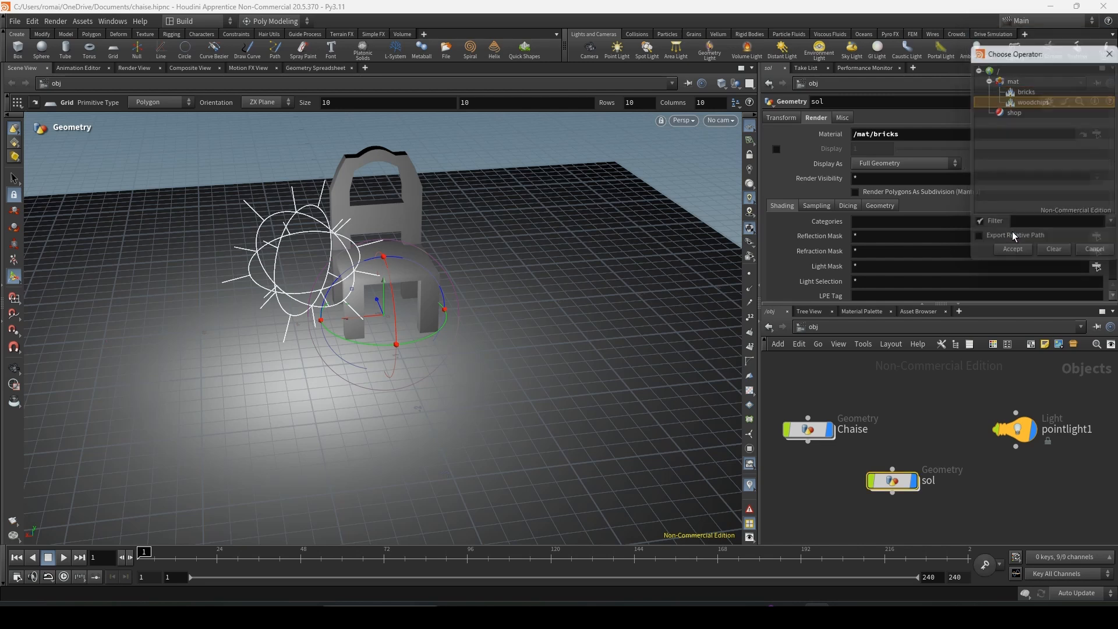
click(1013, 248)
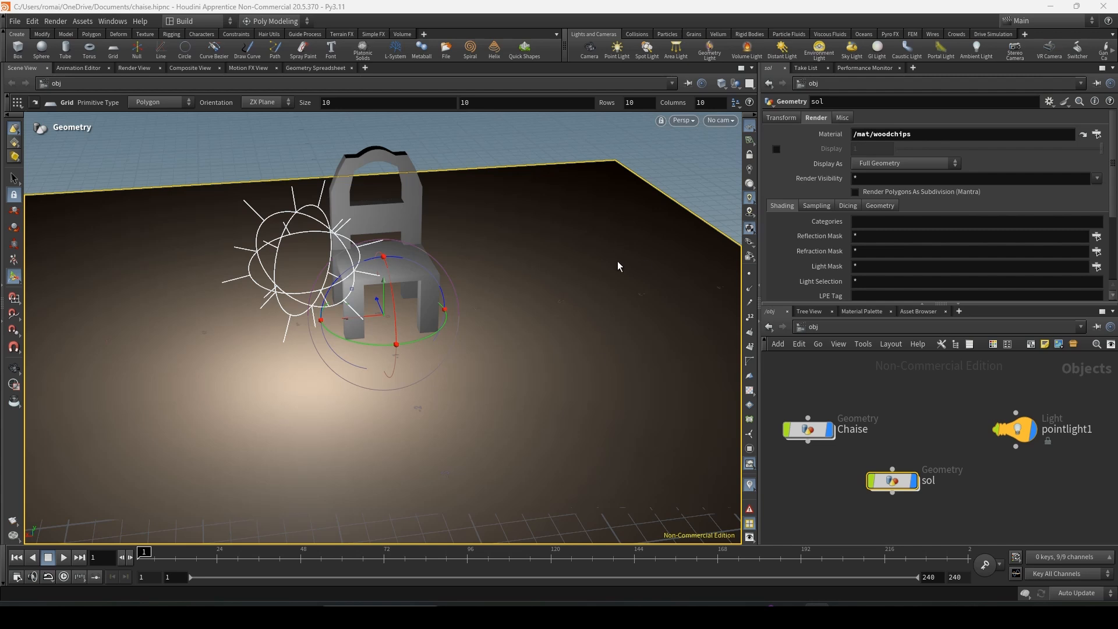
Step: Set the sol object's render material back to /mat/bricks
click(1097, 134)
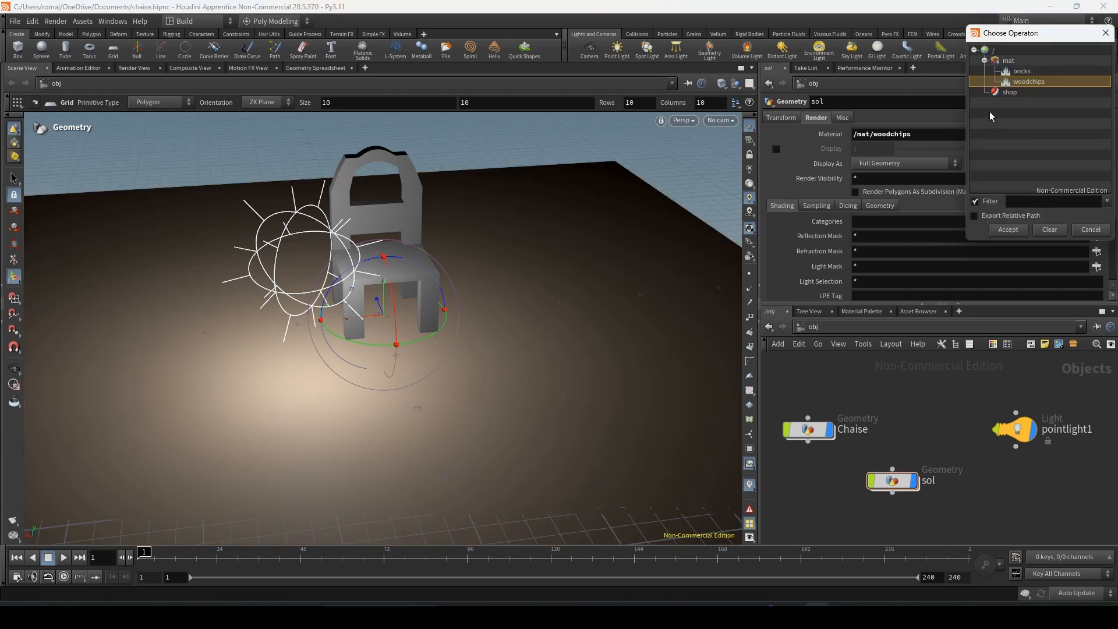
click(1020, 71)
click(1008, 230)
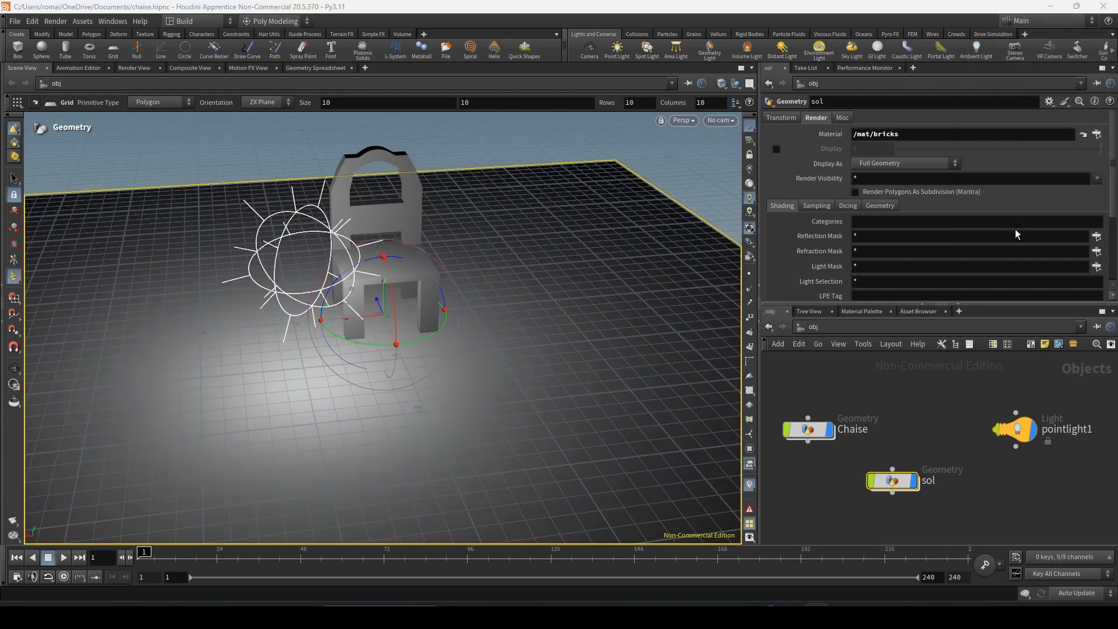
Step: Open the Chaise geometry network, add a Material node connected after polysplit5, and make it the displayed node
key(s)
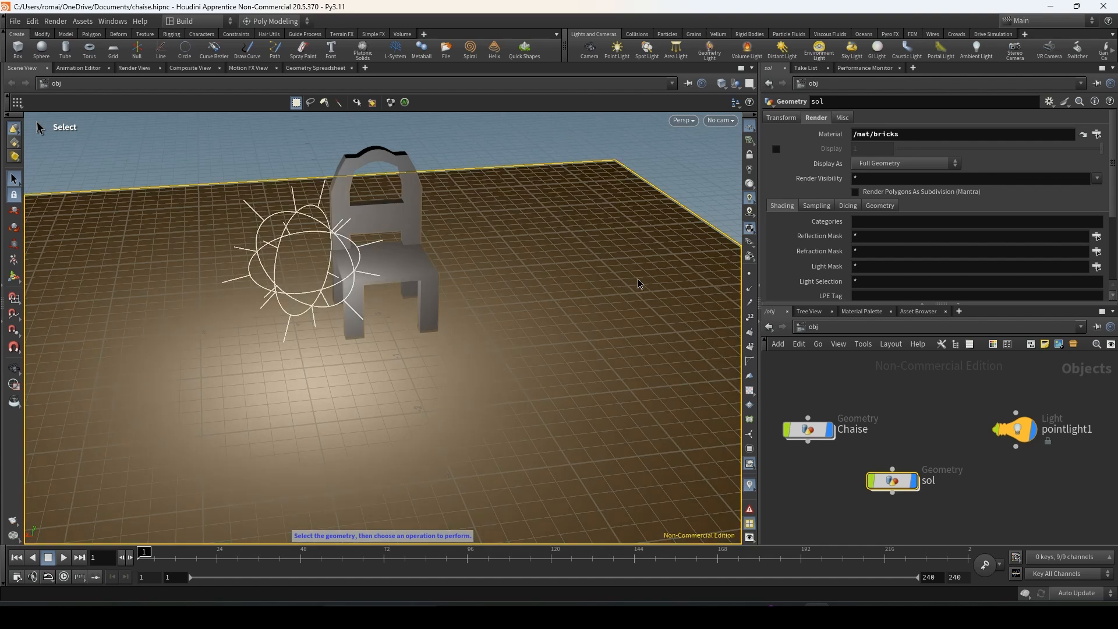
click(405, 266)
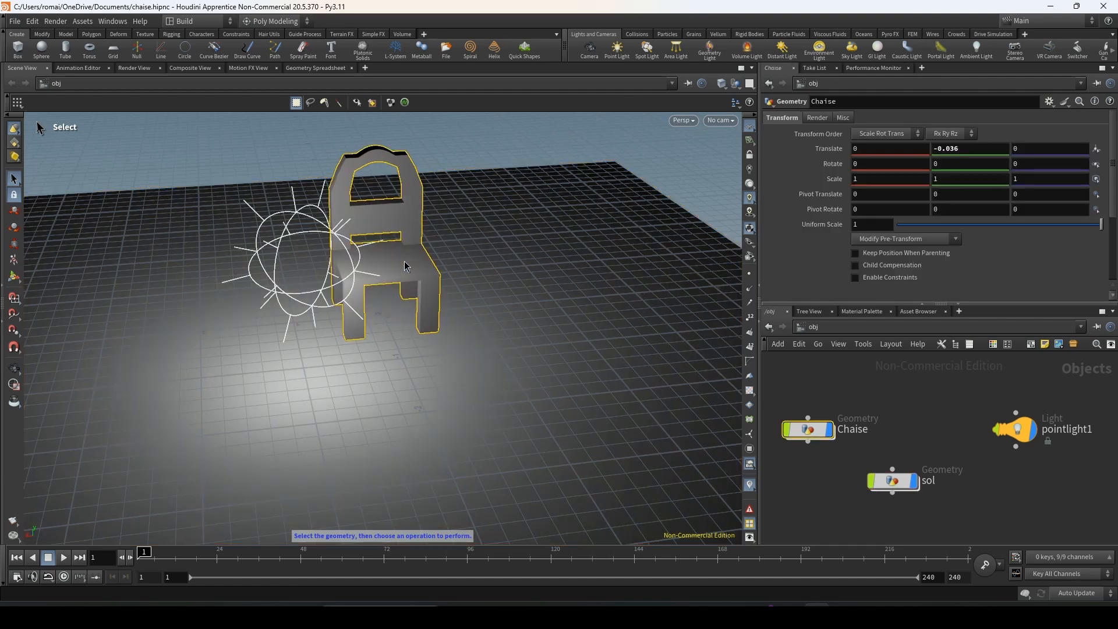
double_click(823, 434)
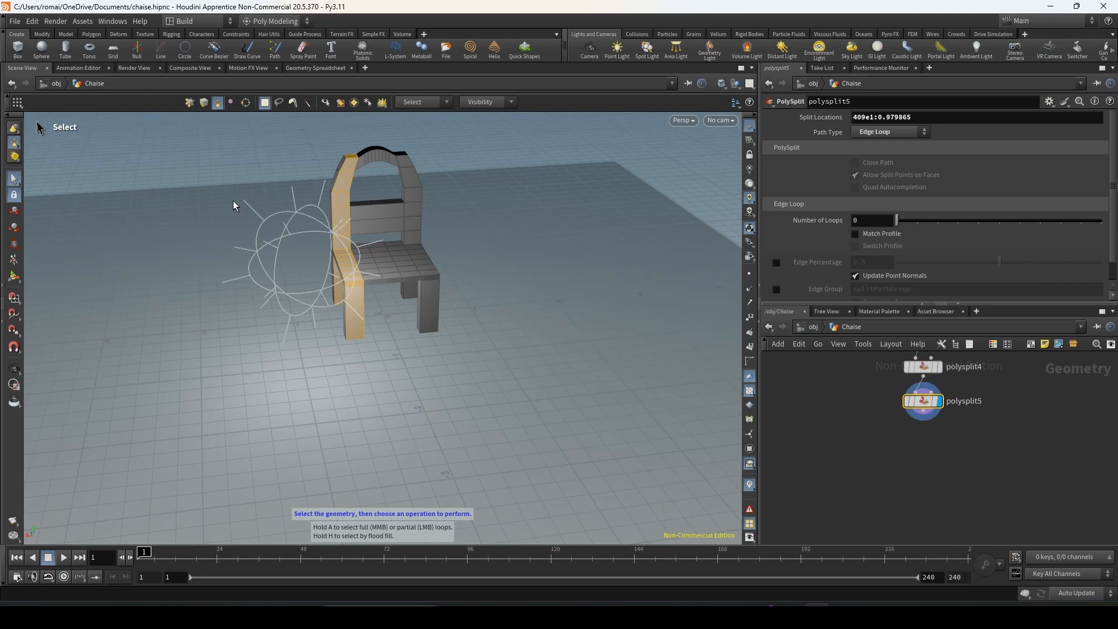
key(Tab)
text(mater)
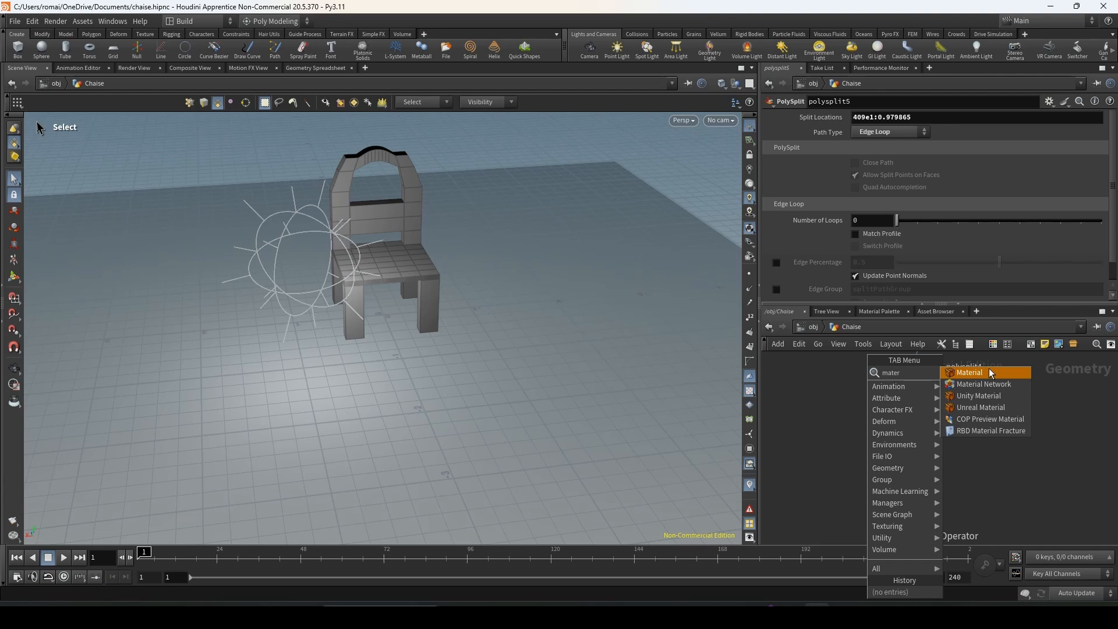
key(Escape)
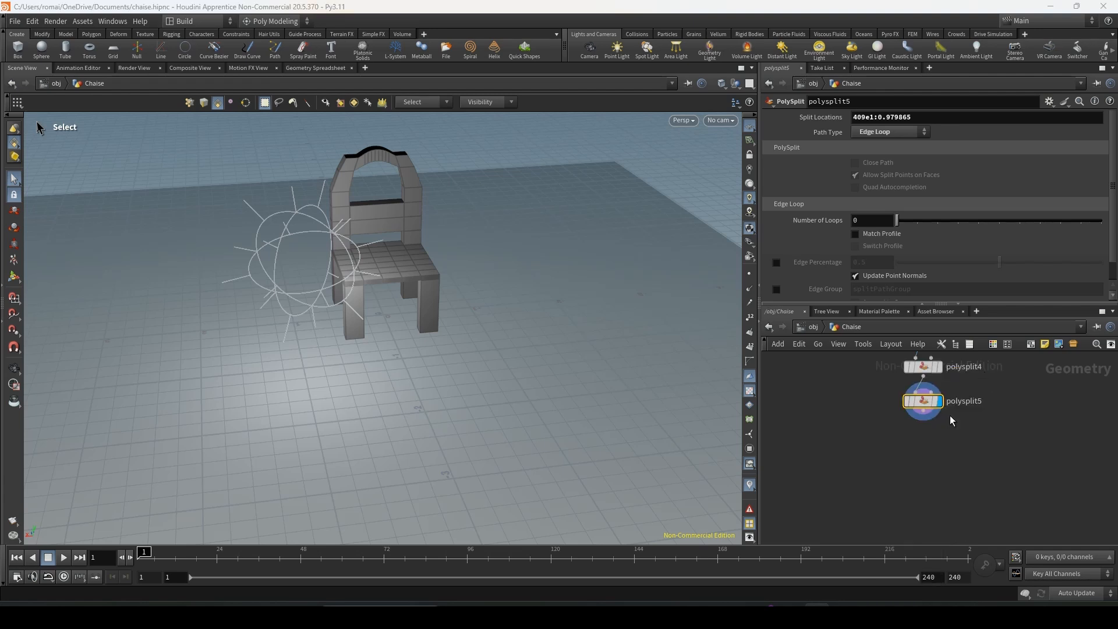
click(937, 451)
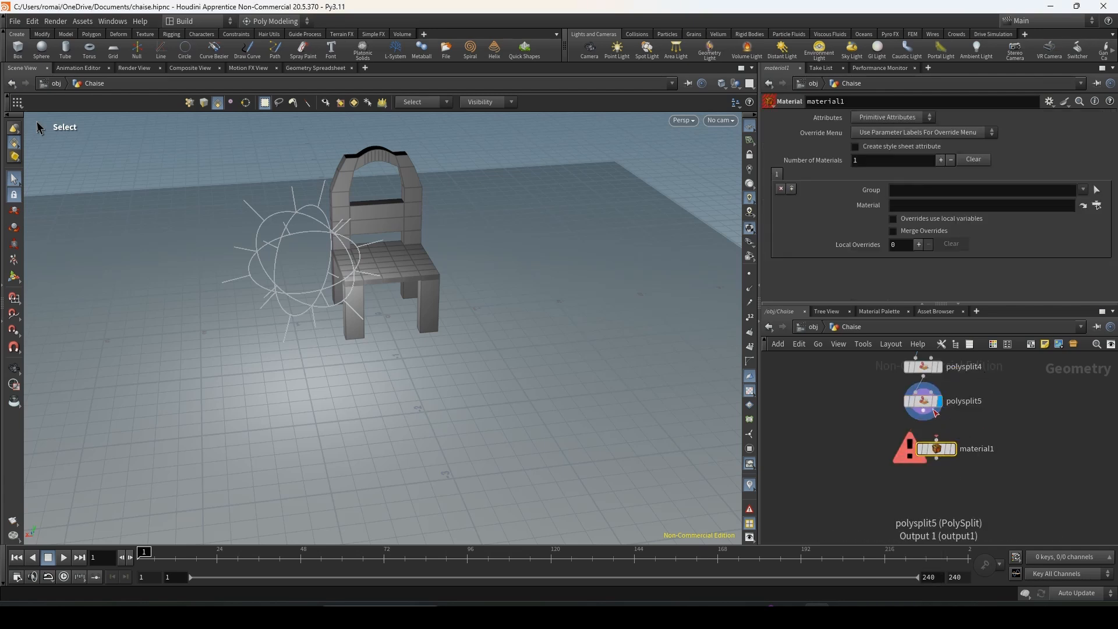
drag(923, 411, 937, 444)
click(953, 449)
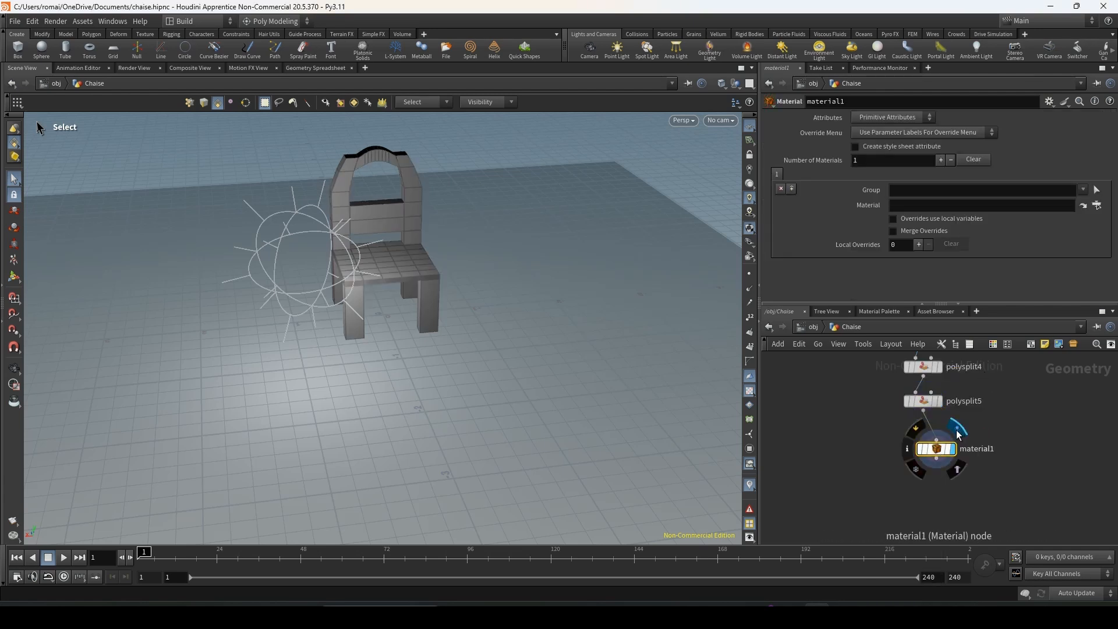
Step: Assign /mat/woodchips as the material of the chair's Material node
click(1083, 206)
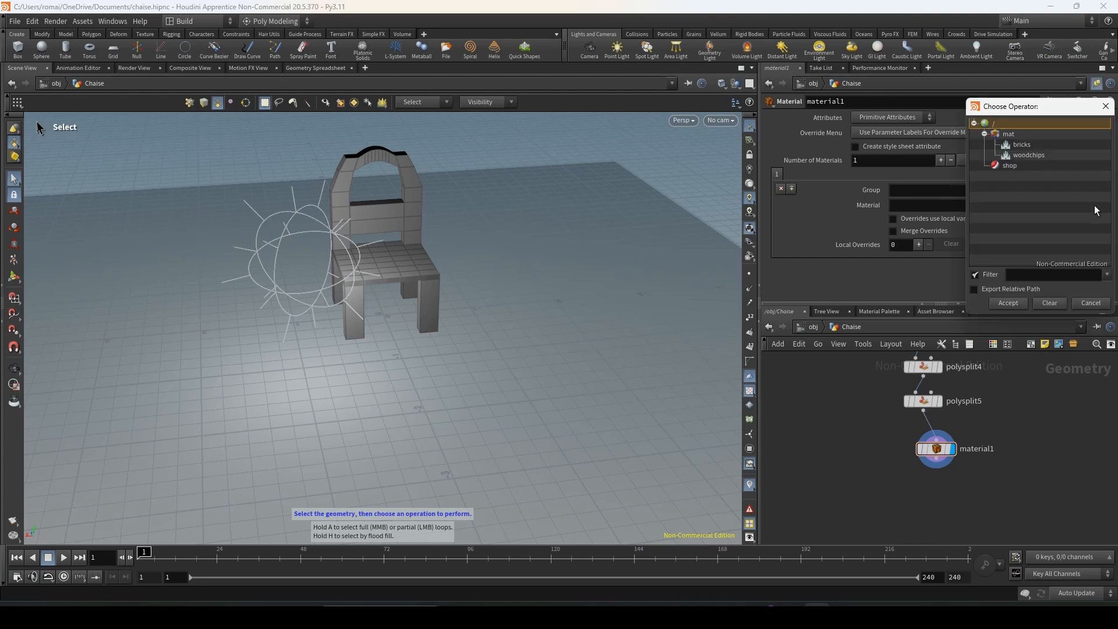
click(1026, 156)
click(1010, 304)
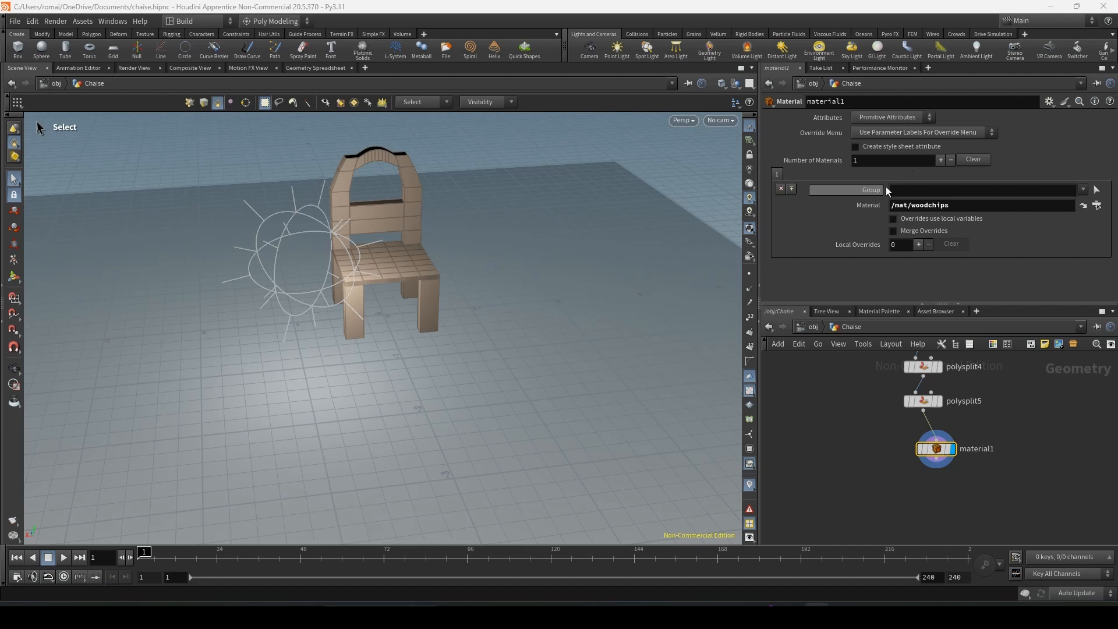
Step: Undo the previous group operation and create a primitive group from the two front faces of the chair's backrest panel, after polysplit5
click(936, 192)
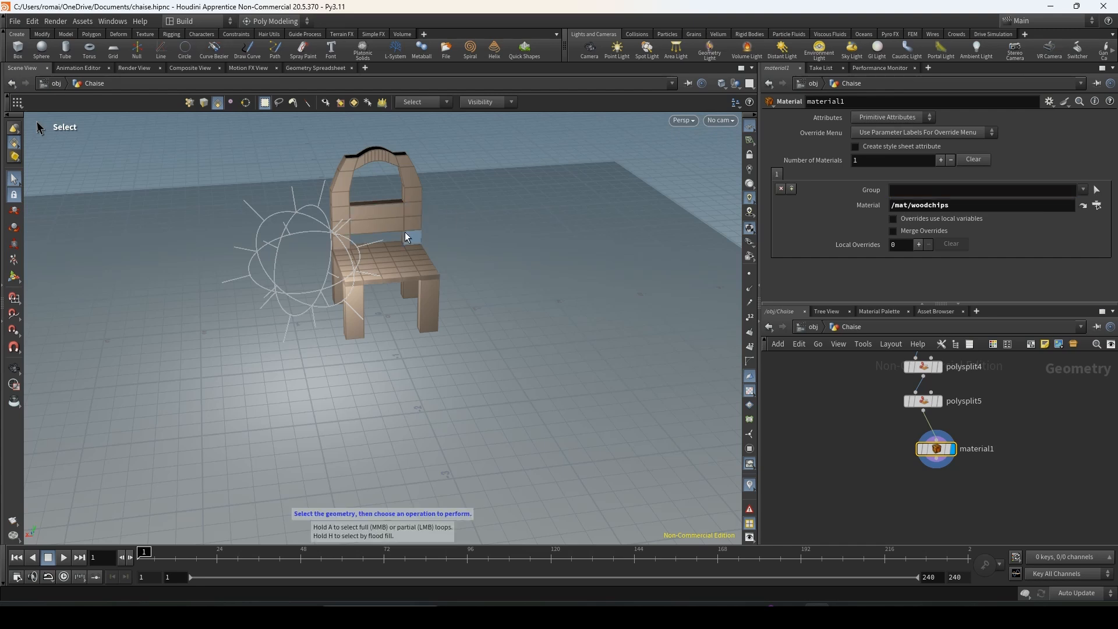
scroll(344, 229, up, 4)
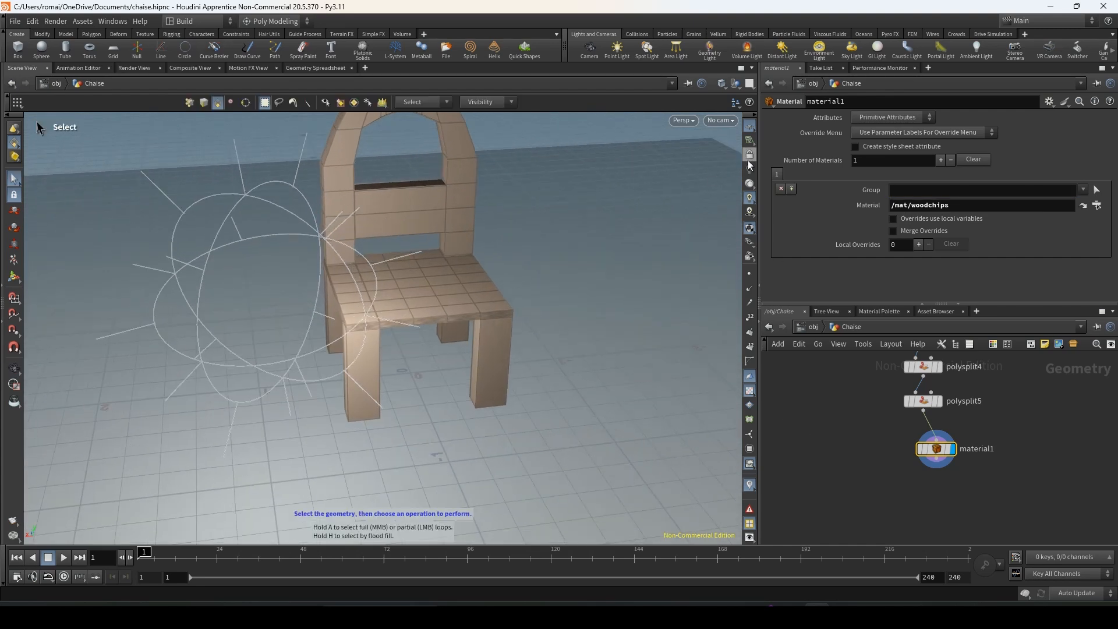
key(ctrl+z)
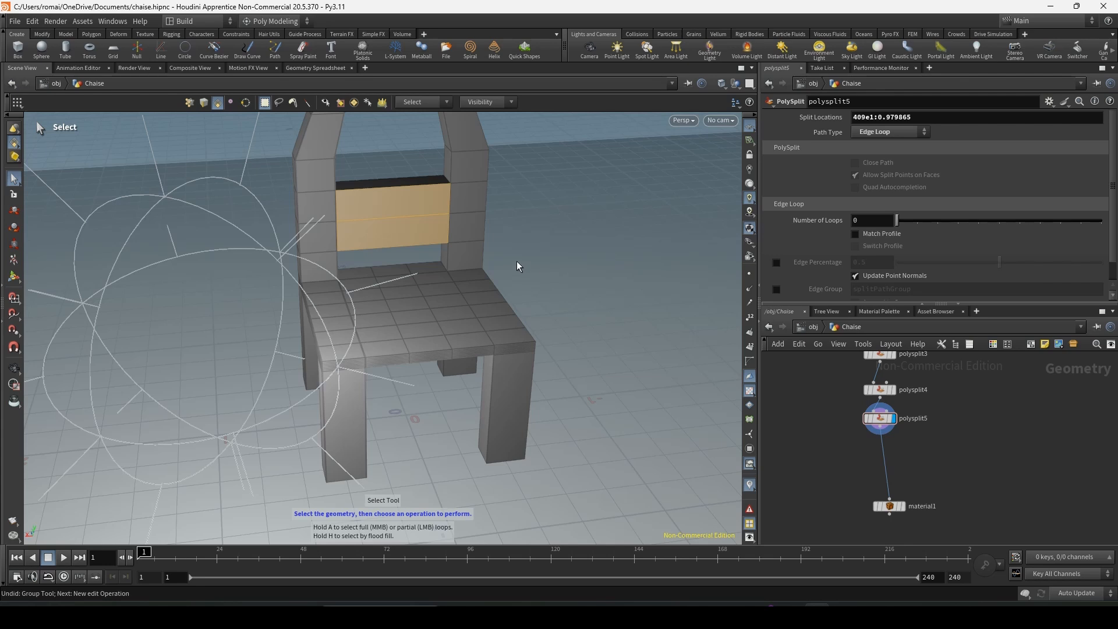
key(Tab)
text(group)
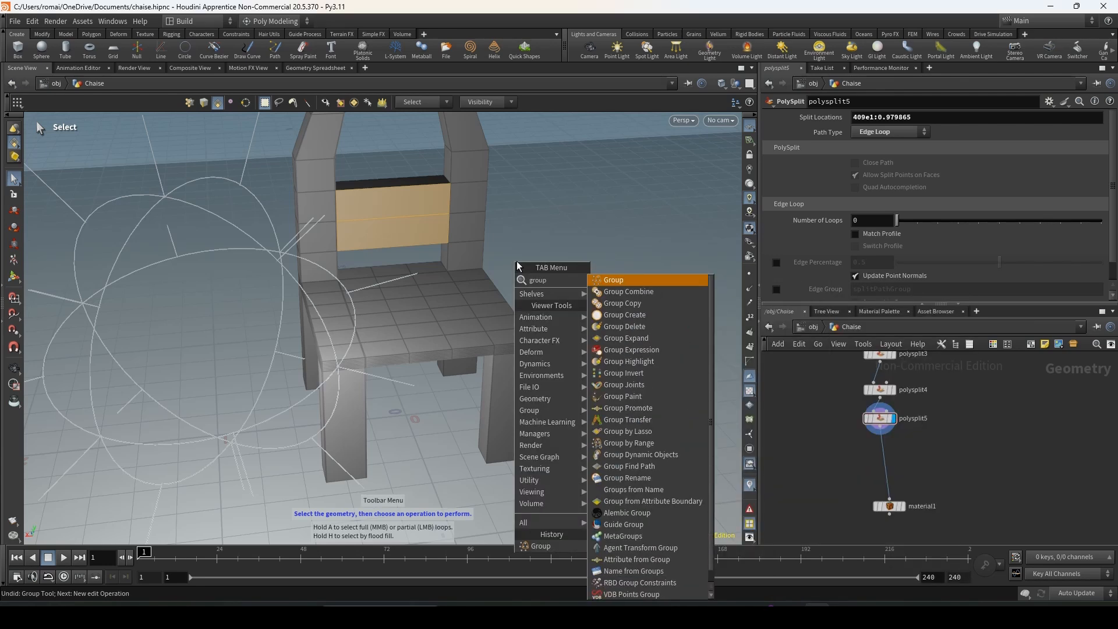
key(Return)
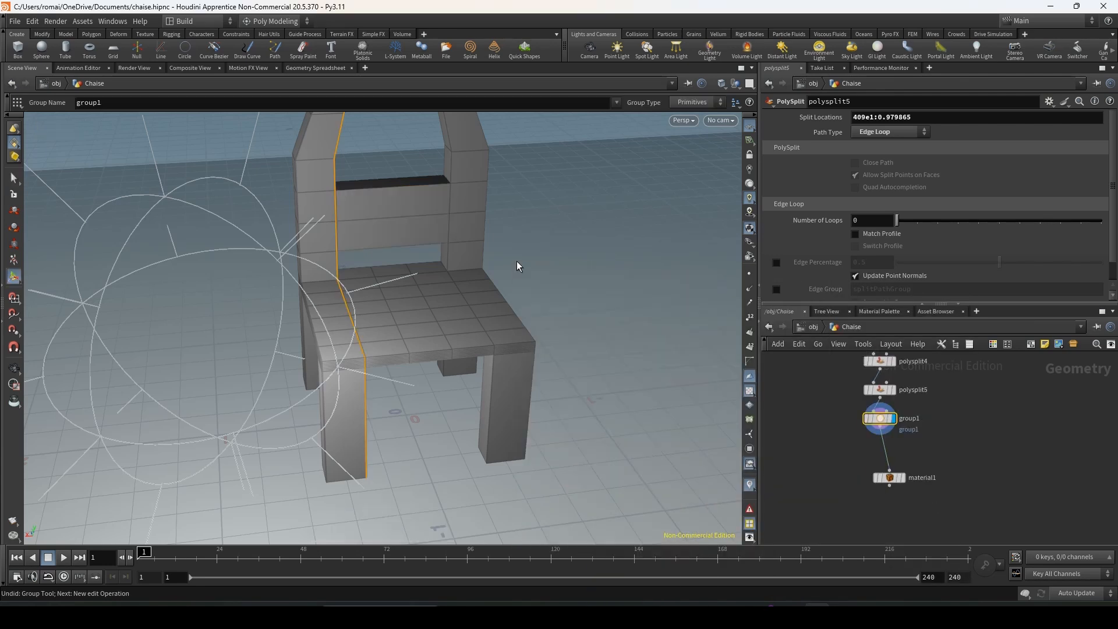
Step: Rename the backrest faces' group as faceshading in the Group Create parameters
scroll(921, 467, up, 1)
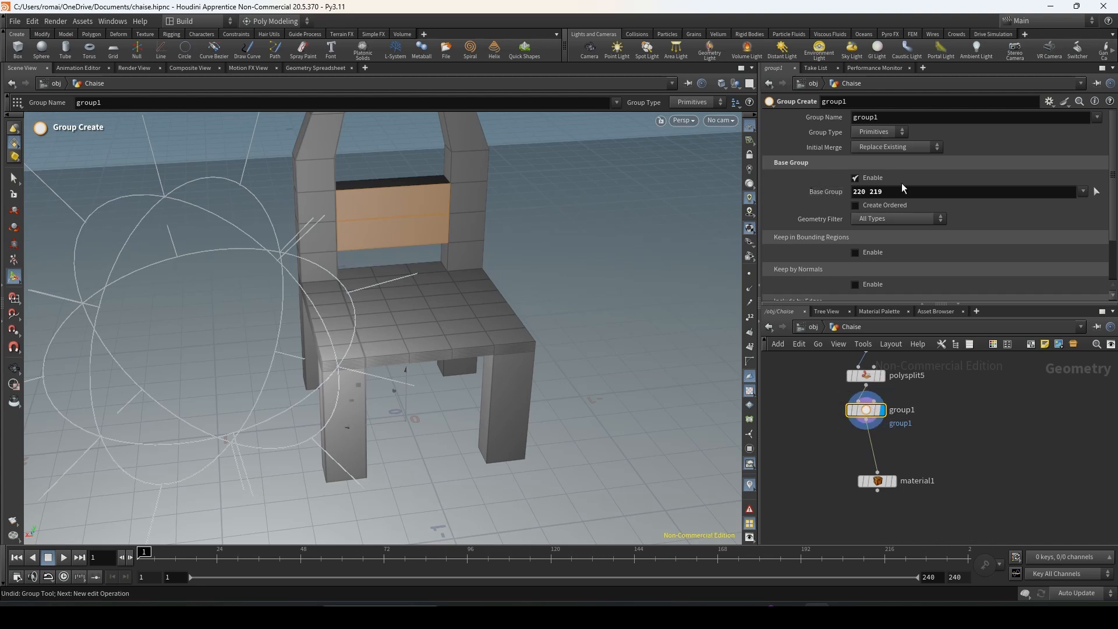
drag(902, 188, 830, 188)
click(893, 117)
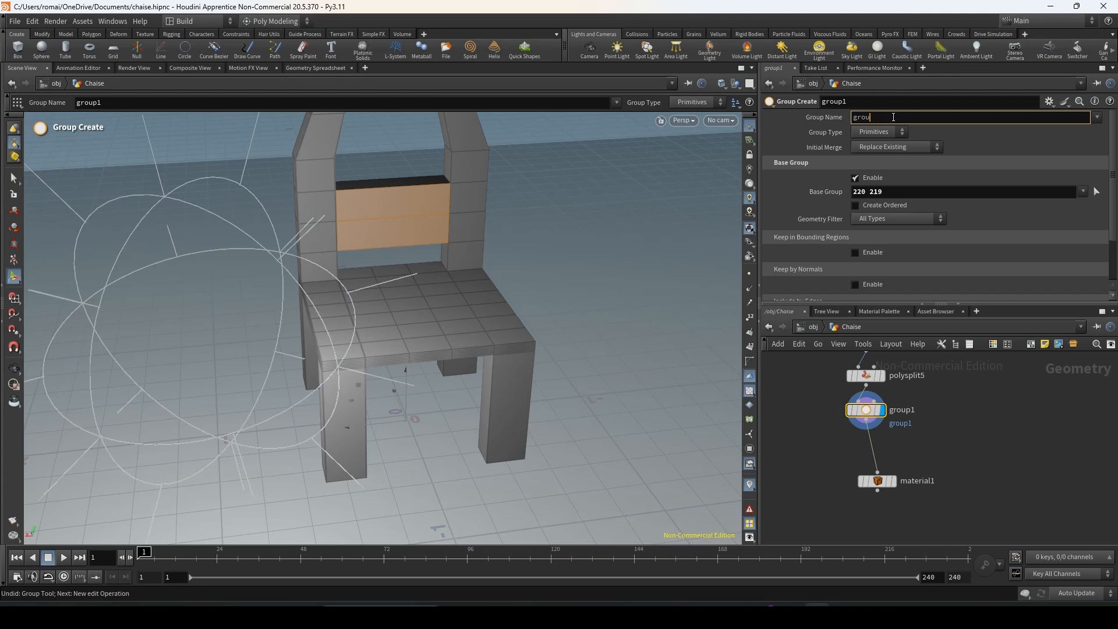
text(faceshading)
scroll(913, 423, up, 1)
key(Return)
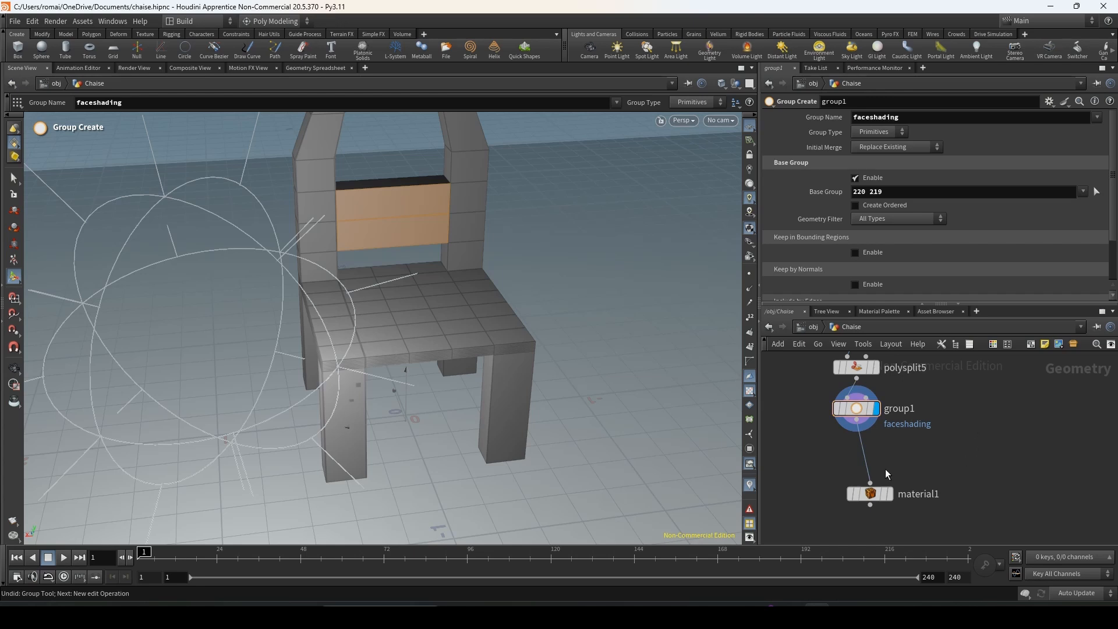
Step: Move the group1 node further down between polysplit5 and material1 and open its node name for editing
scroll(891, 396, up, 1)
mouse_move(859, 414)
drag(859, 414, 859, 430)
double_click(909, 428)
click(939, 426)
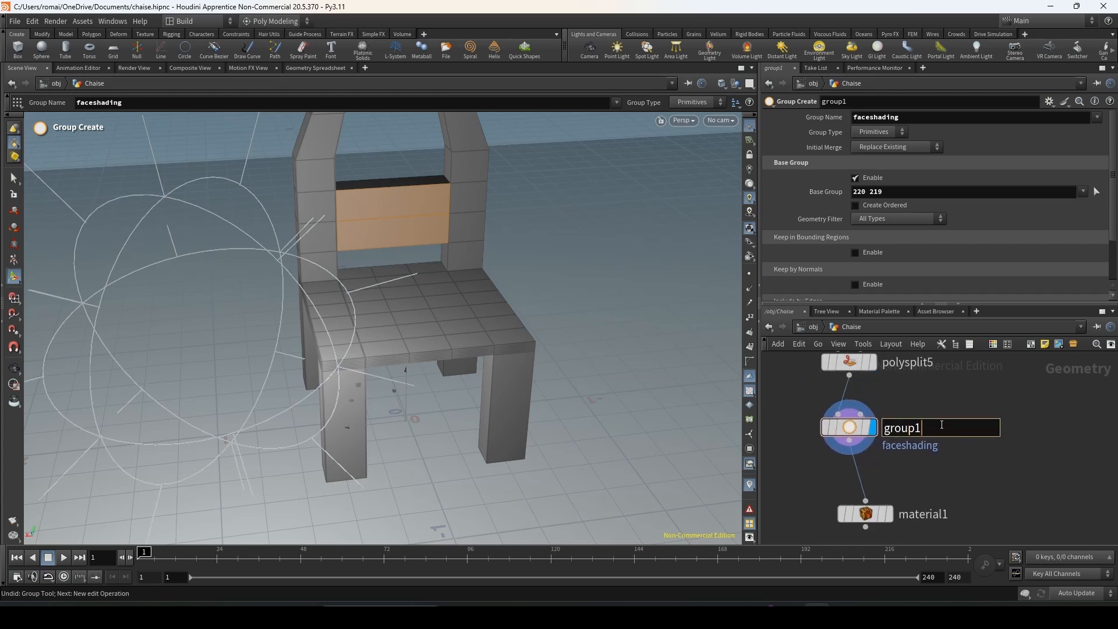
key(Return)
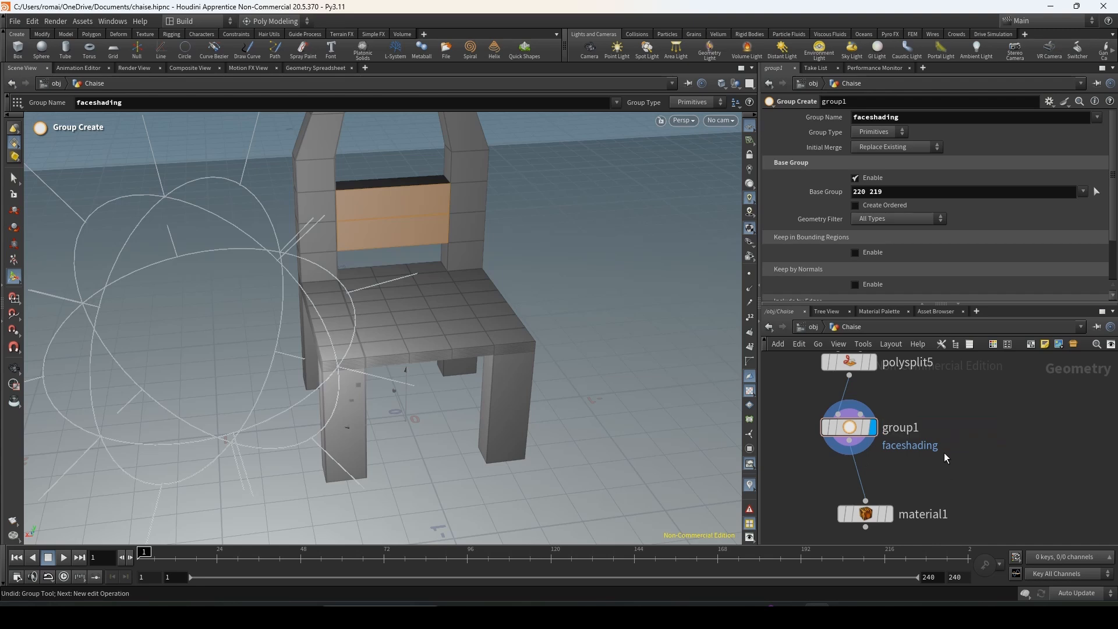
Step: Display the material1 node and restrict its woodchips material to the faceshading group
click(873, 513)
click(896, 487)
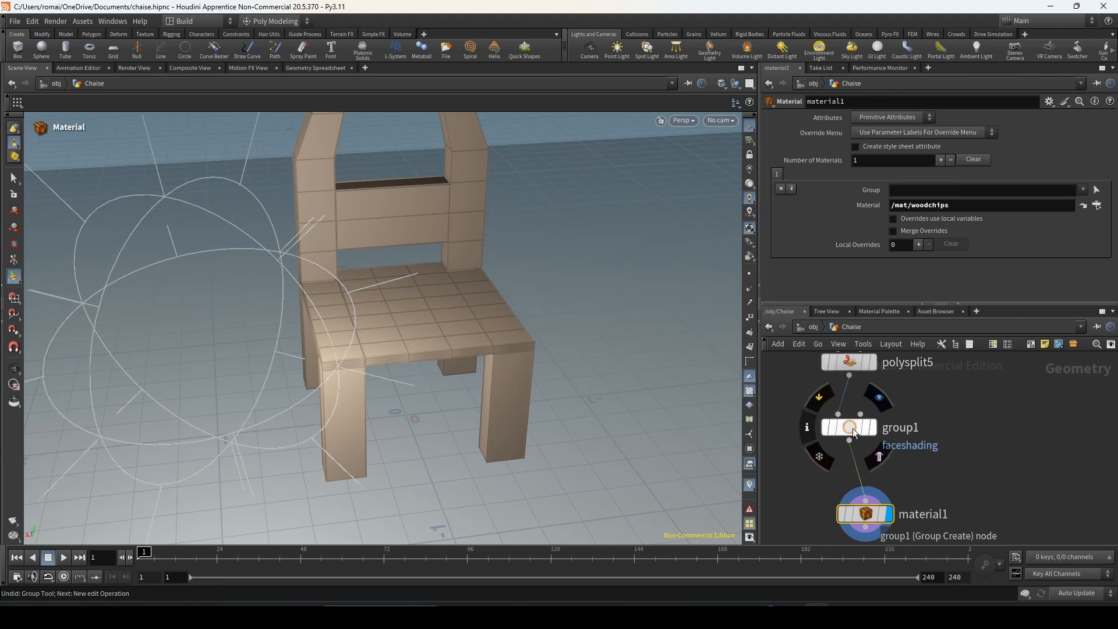
click(1085, 192)
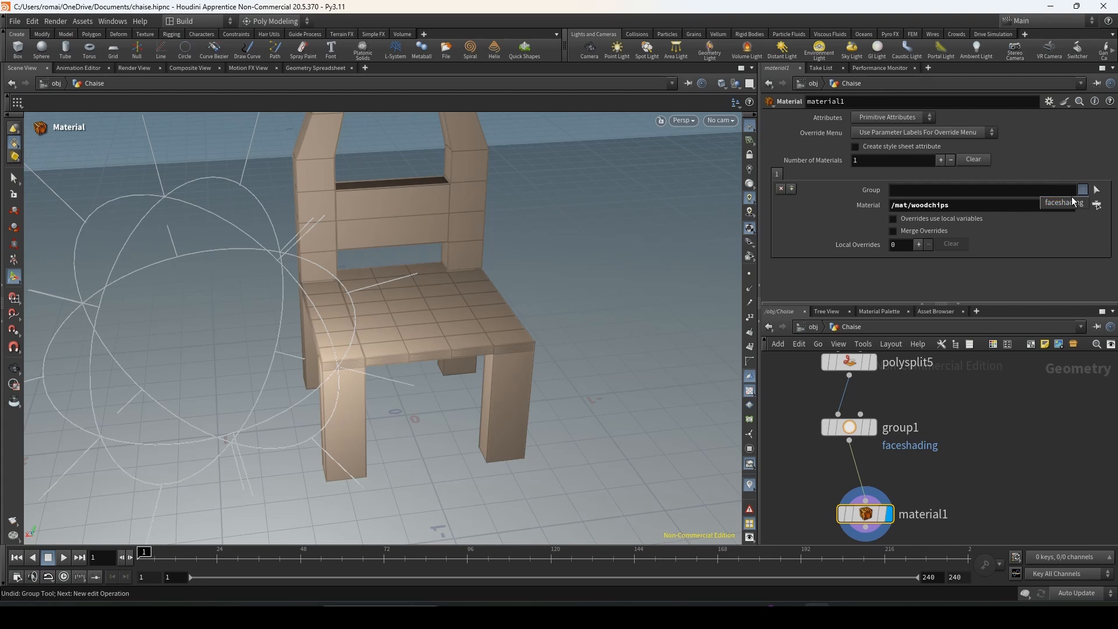
click(1064, 203)
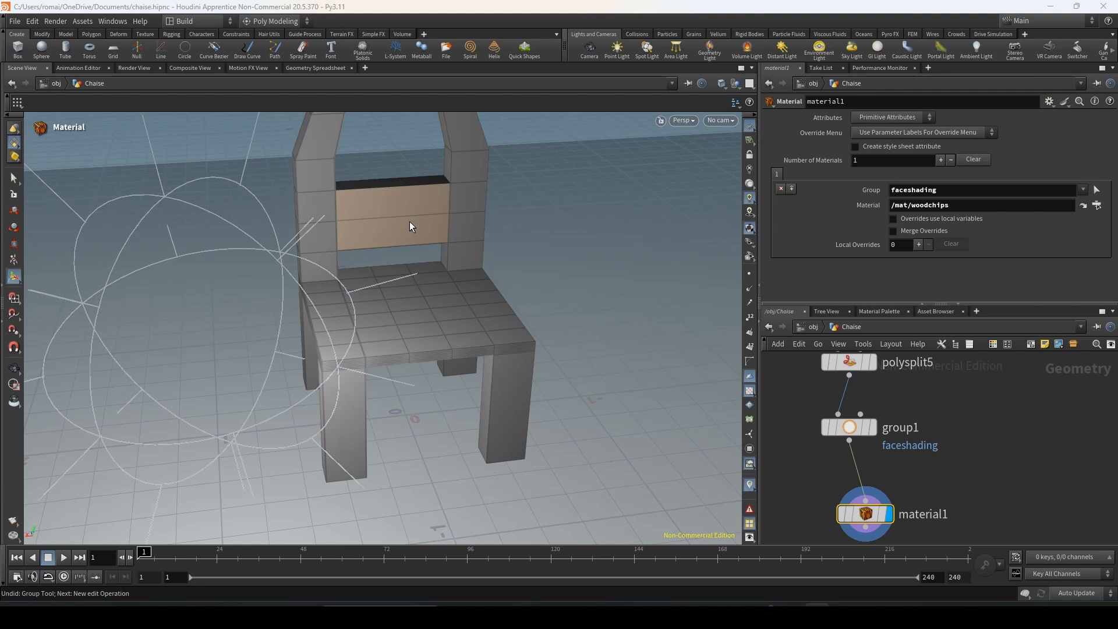
Step: Add a camera at the obj level from the current view, lock the view to it, frame the whole chair, and unlock it
click(813, 327)
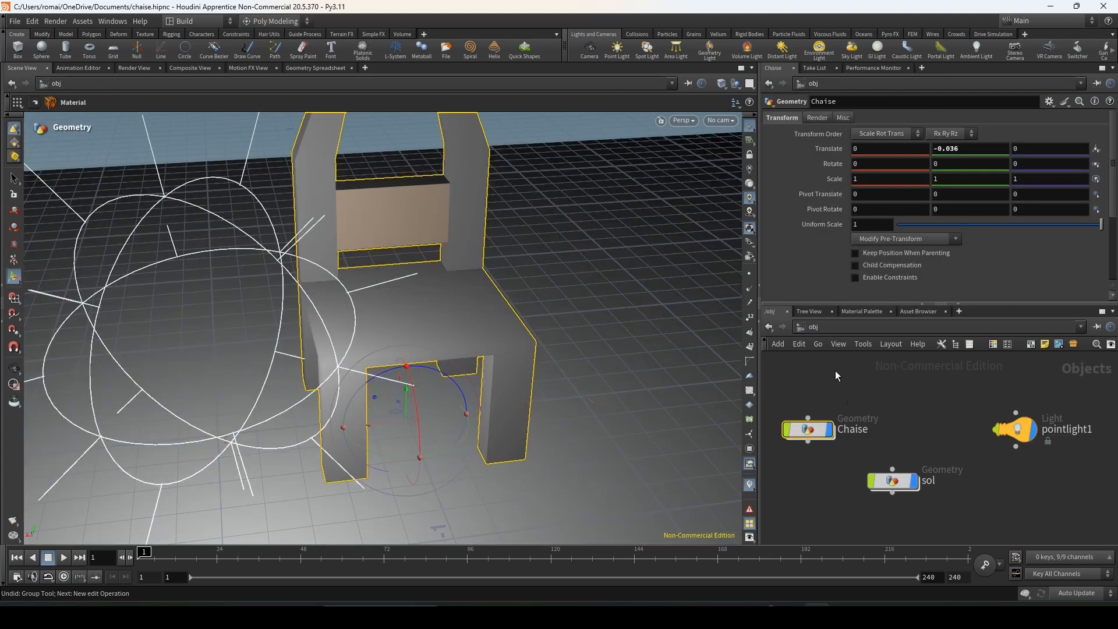
click(594, 49)
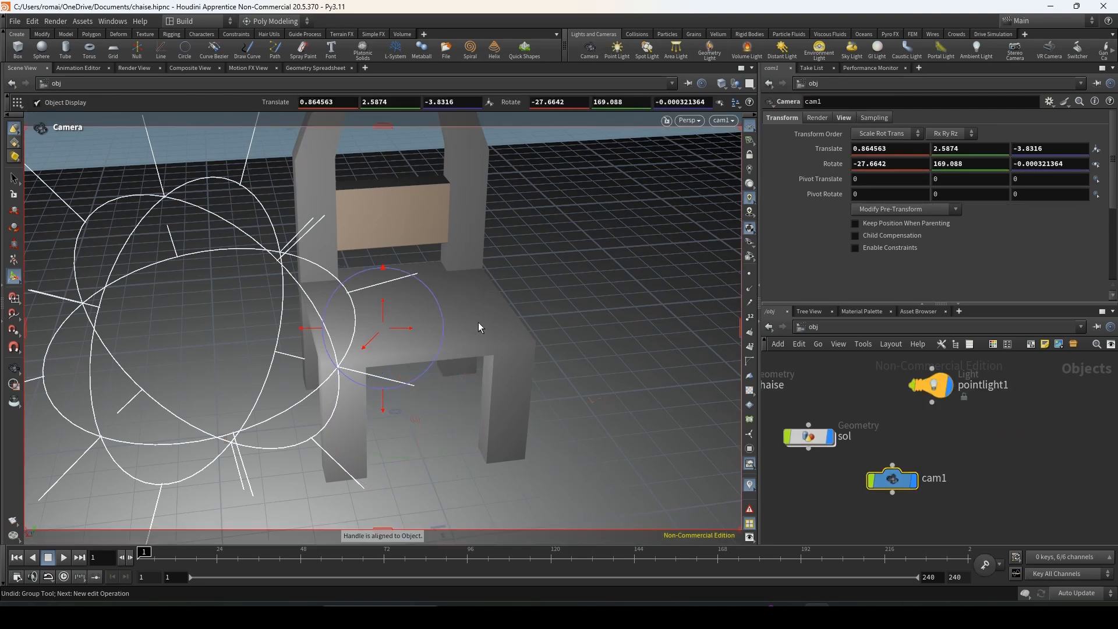
click(750, 155)
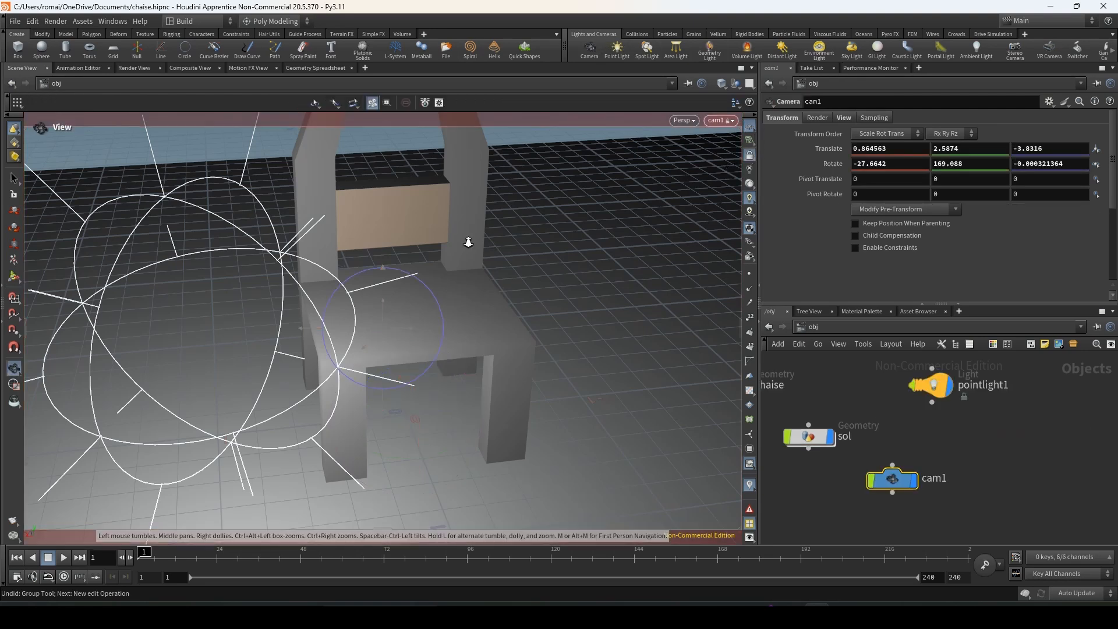
alt+scroll(468, 242, down, 1)
alt+drag(468, 242, 430, 320)
alt+middle_drag(431, 320, 445, 286)
click(750, 155)
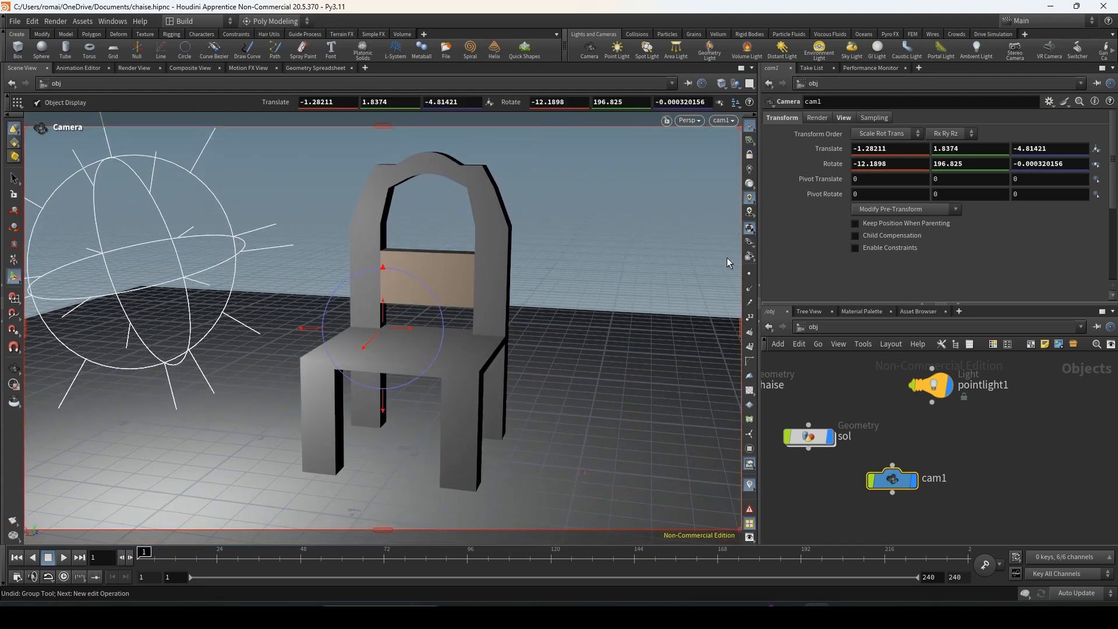
Step: Render the chair scene in the Render View and pause the live render
click(137, 68)
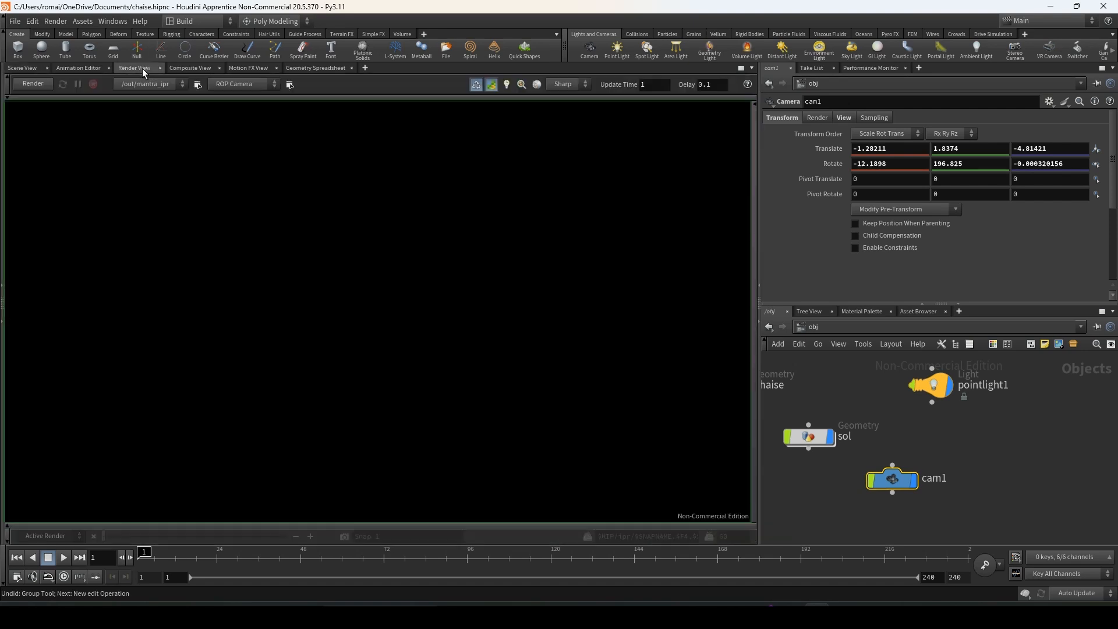
click(26, 84)
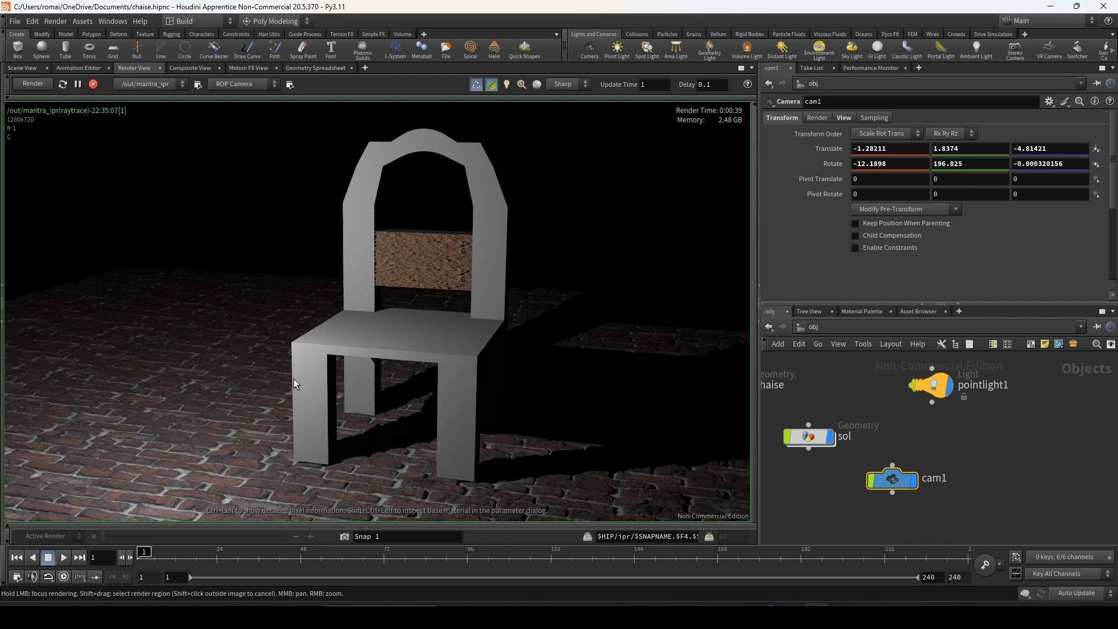
click(78, 84)
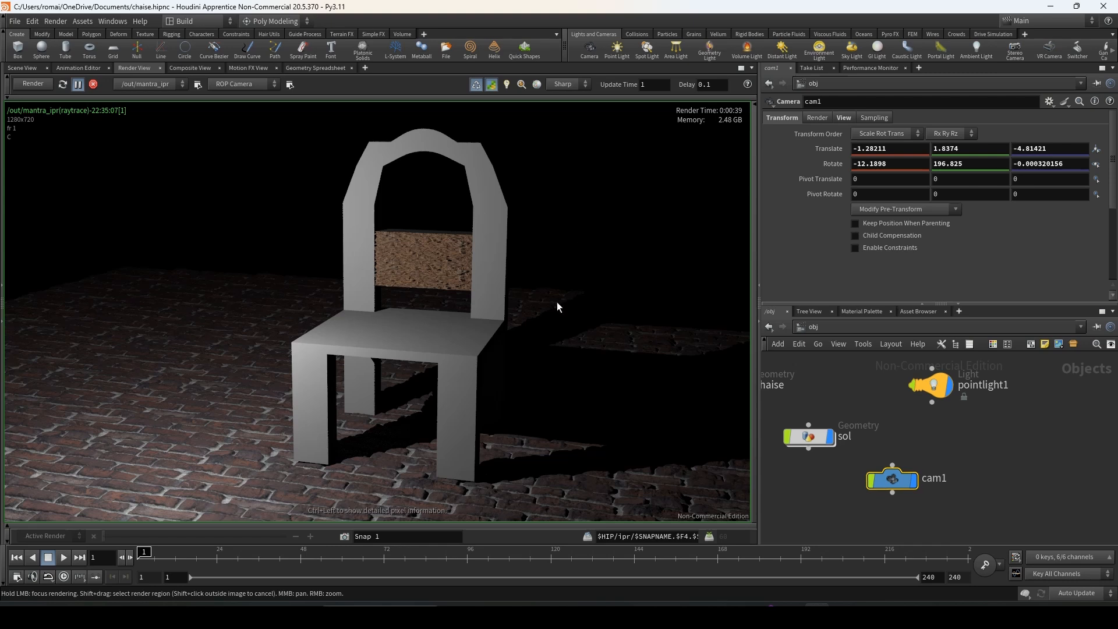
click(34, 69)
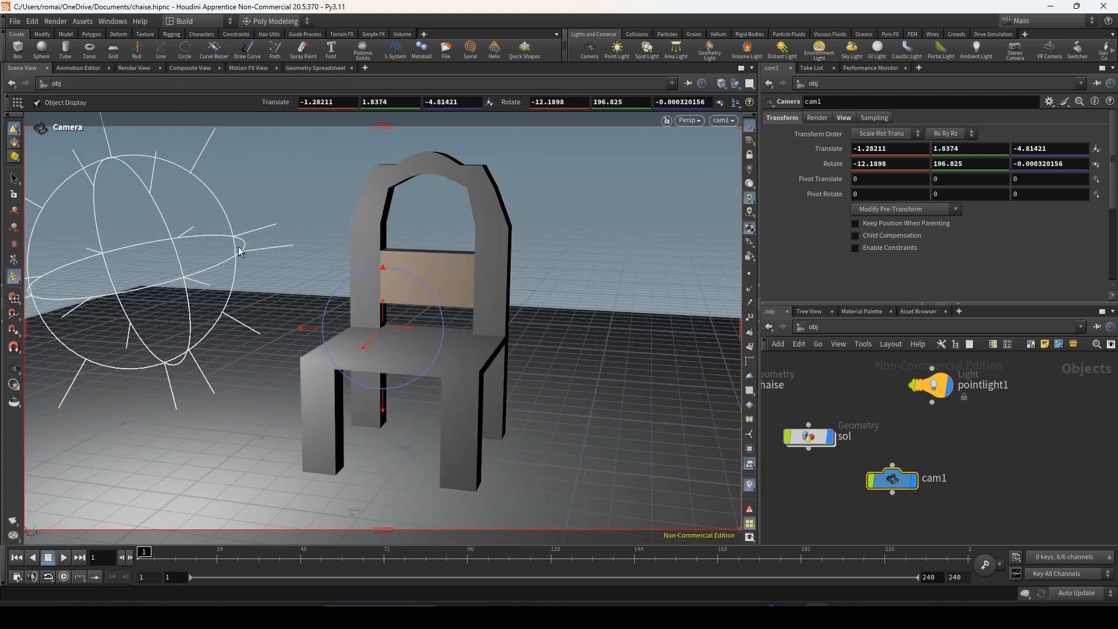
click(134, 68)
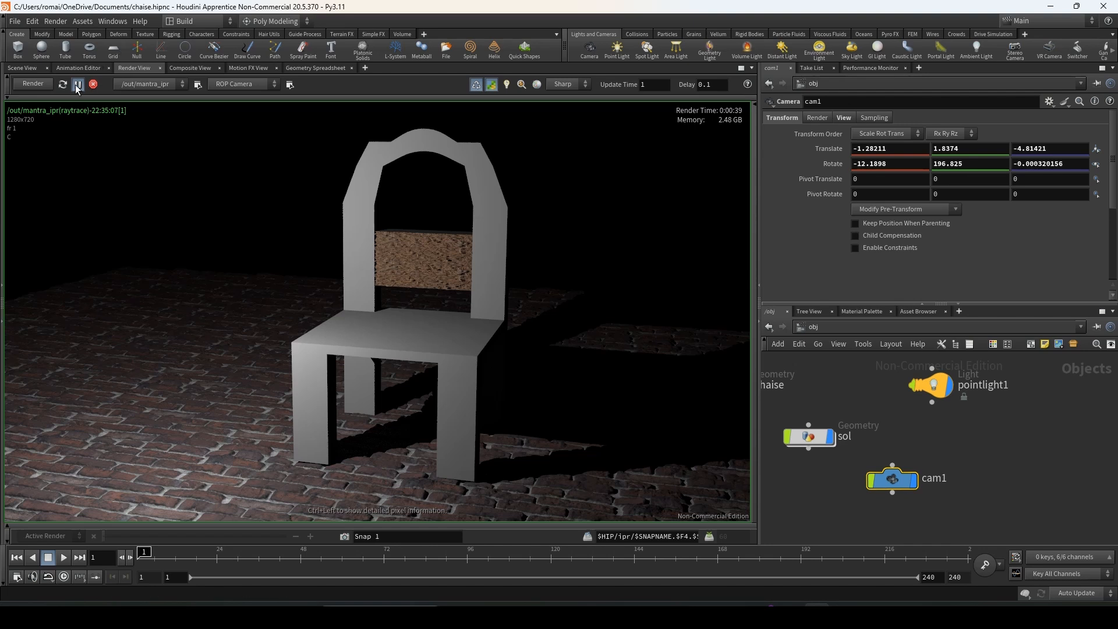
Step: Inside the Chaise geometry, clear the material1 node's group so the woodchips material covers the whole chair
click(27, 68)
key(h)
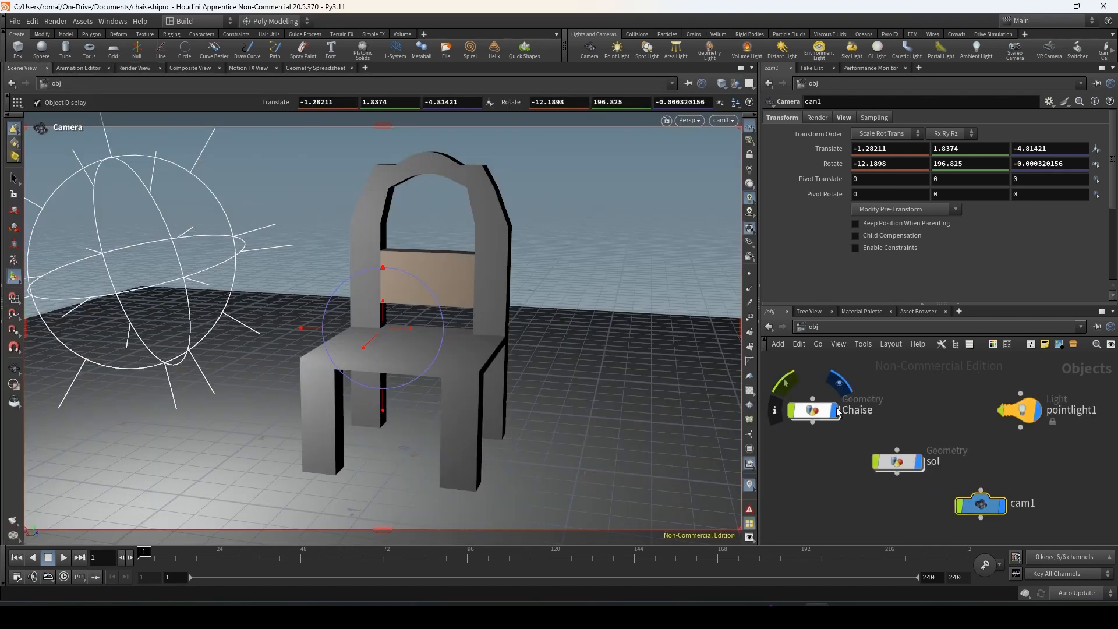
double_click(818, 413)
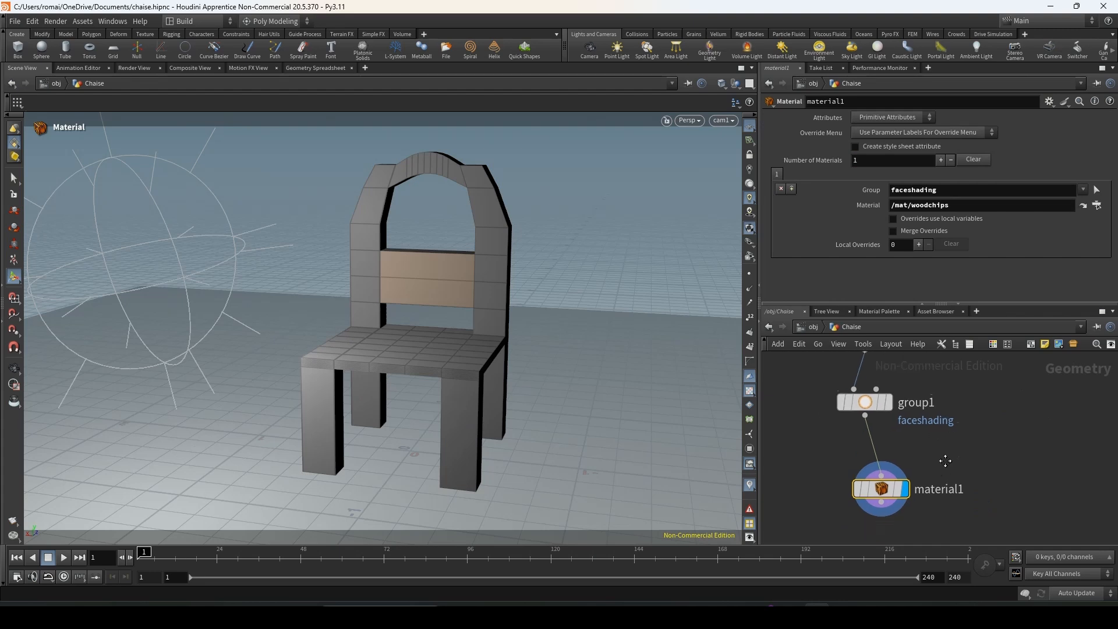
drag(965, 193, 843, 185)
key(BackSpace)
key(Return)
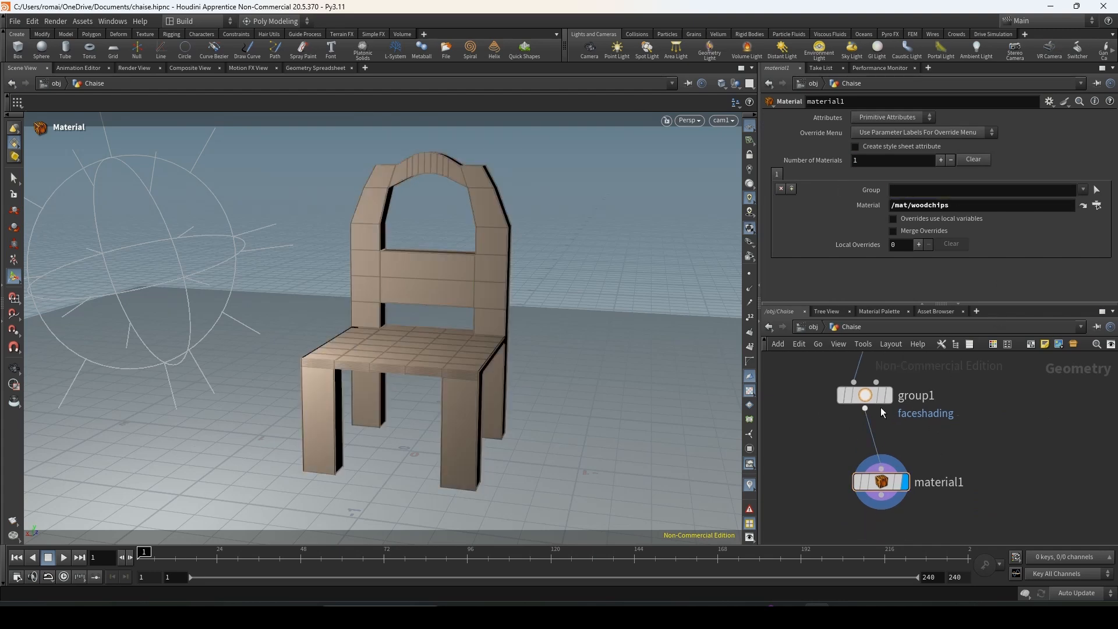
Step: Delete the group1 node and align the material1 node beneath polysplit5
mouse_move(881, 398)
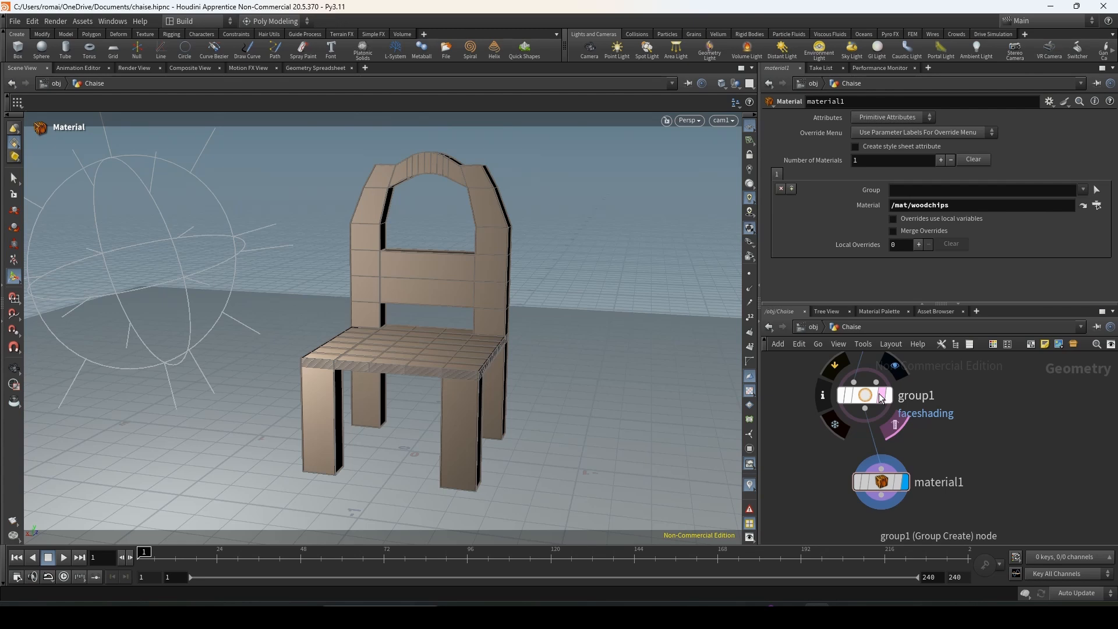
click(864, 399)
key(Delete)
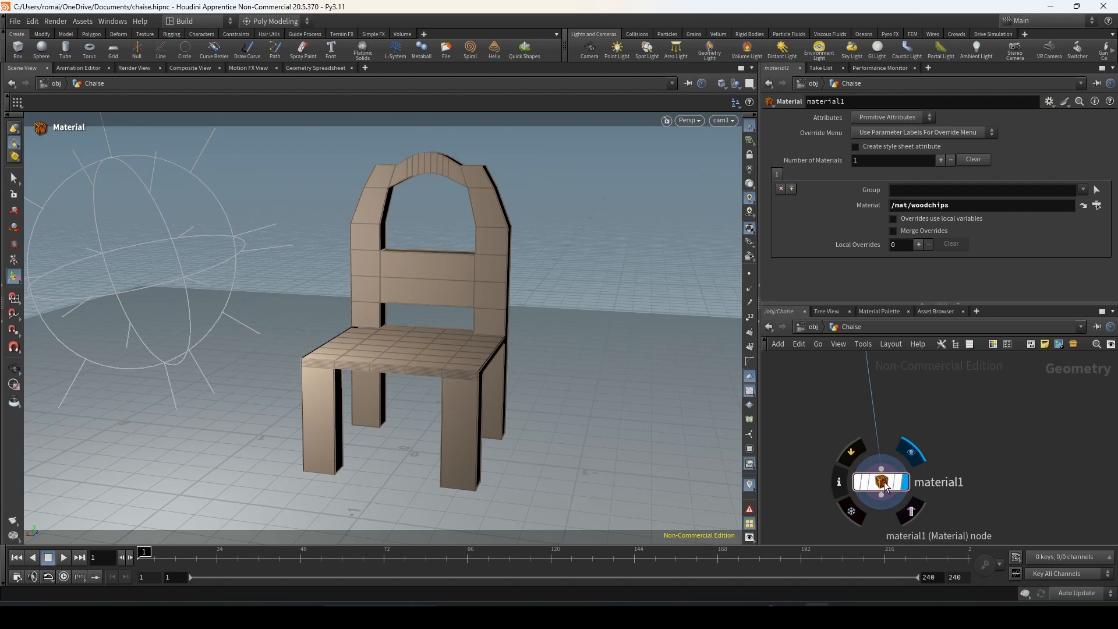
mouse_move(880, 482)
mouse_down()
mouse_move(864, 468)
mouse_move(878, 462)
mouse_move(872, 472)
mouse_up()
middle_drag(889, 407, 885, 473)
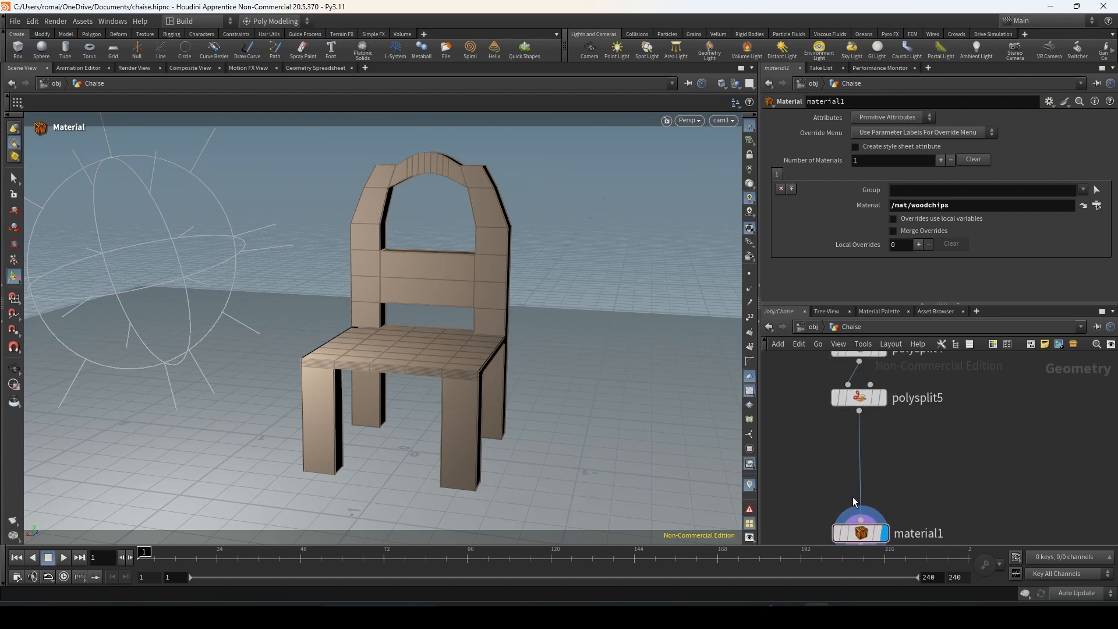
Step: Return to the obj level and try applying the bricks material from the material palette to the floor
key(u)
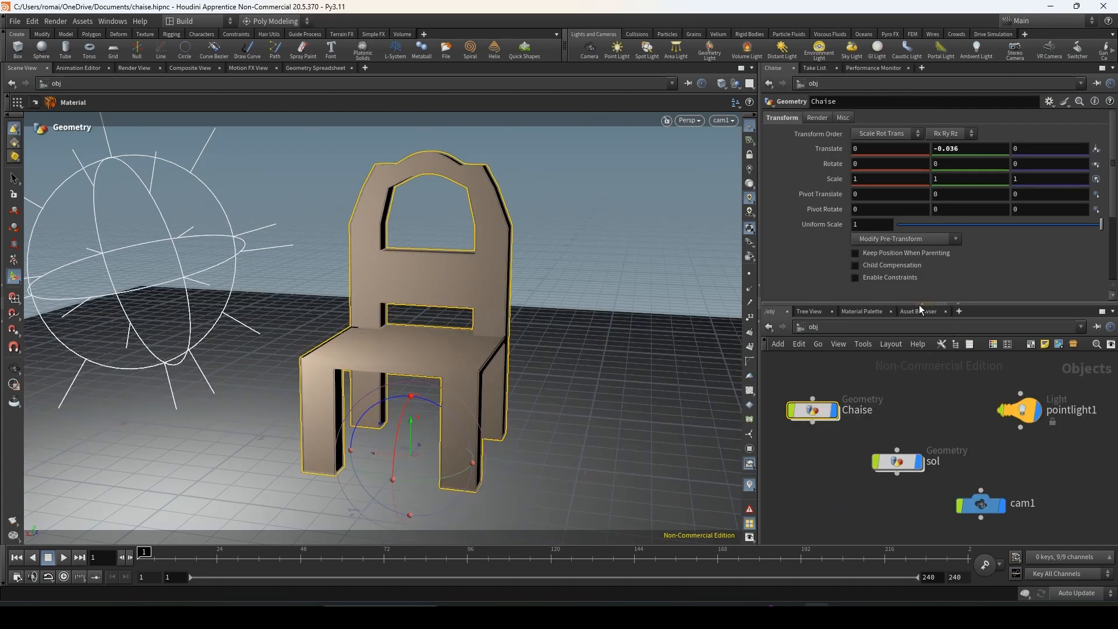
click(863, 312)
click(943, 378)
drag(945, 382, 924, 336)
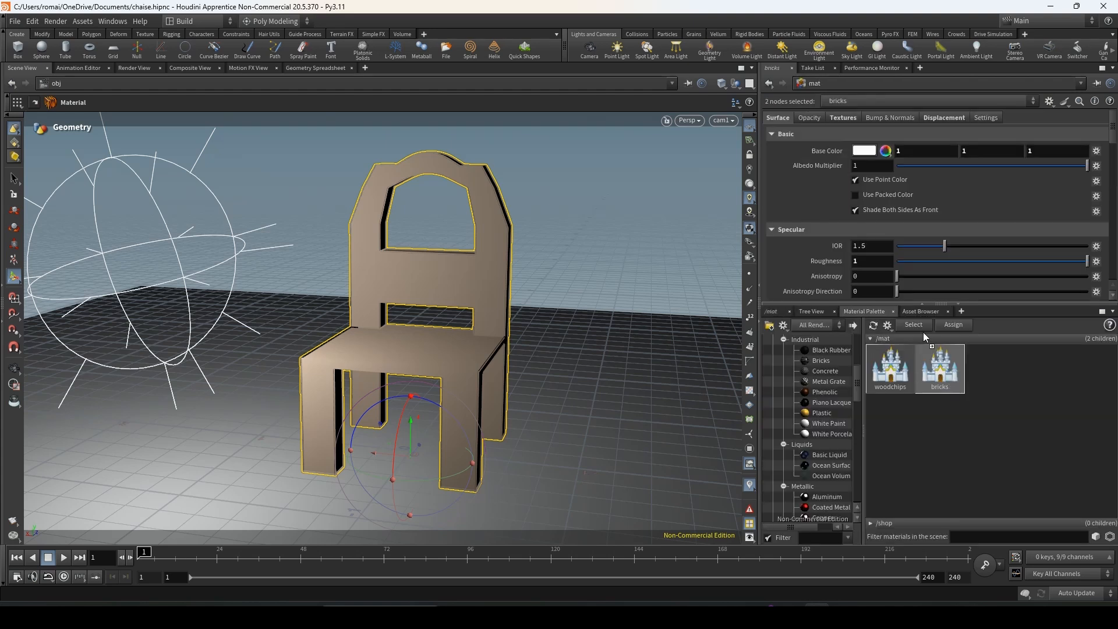
drag(642, 270, 623, 375)
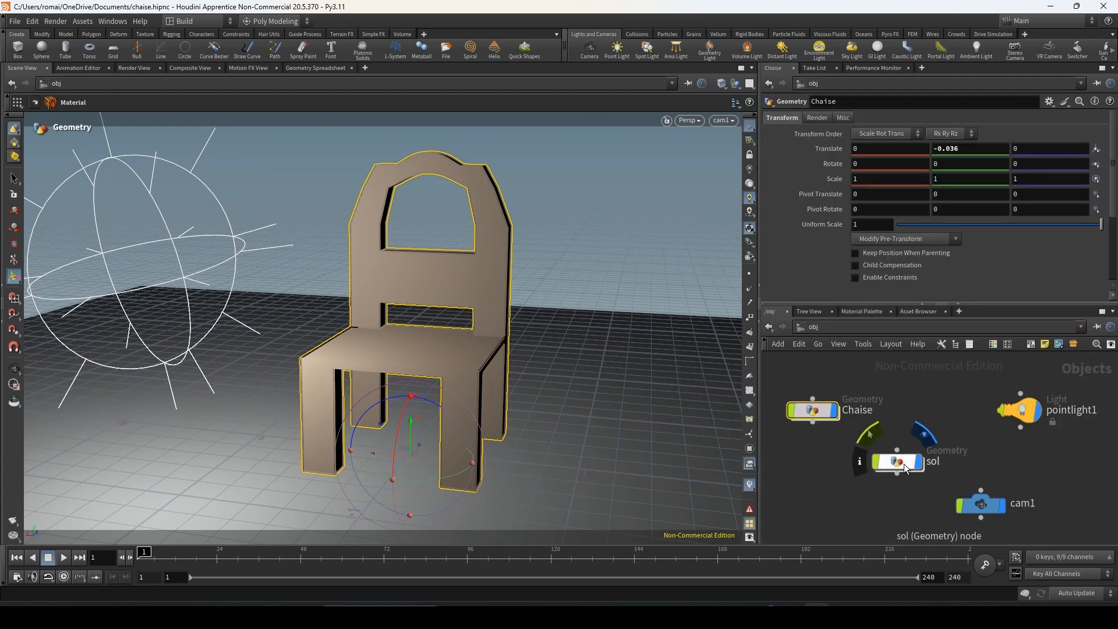
Step: Check the material assigned to the sol geometry and compare its render and transform parameters
click(901, 455)
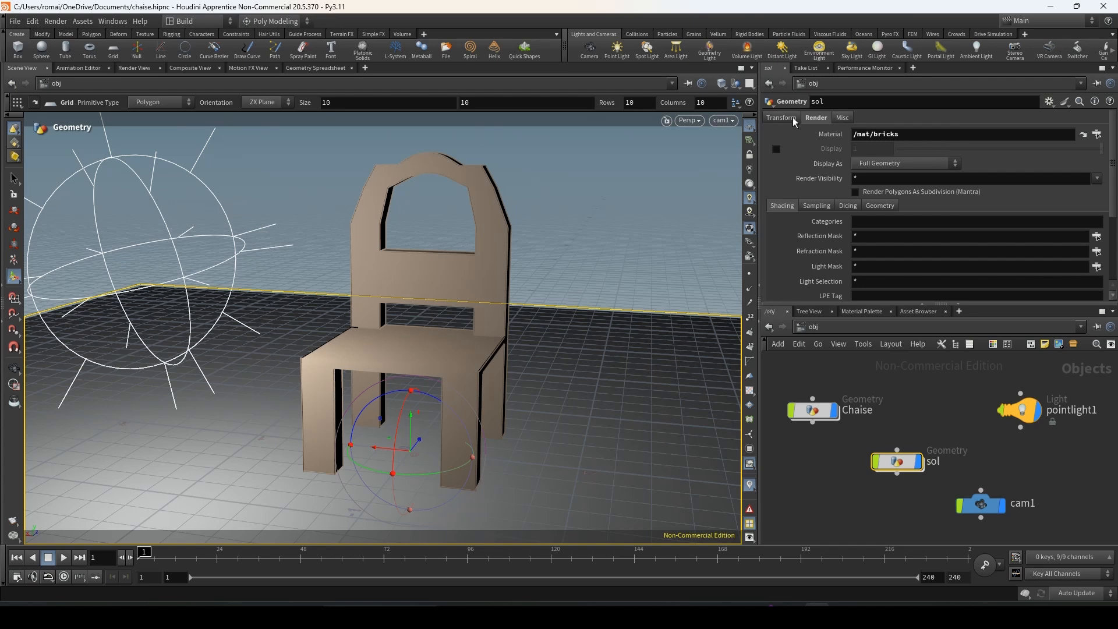
click(1006, 142)
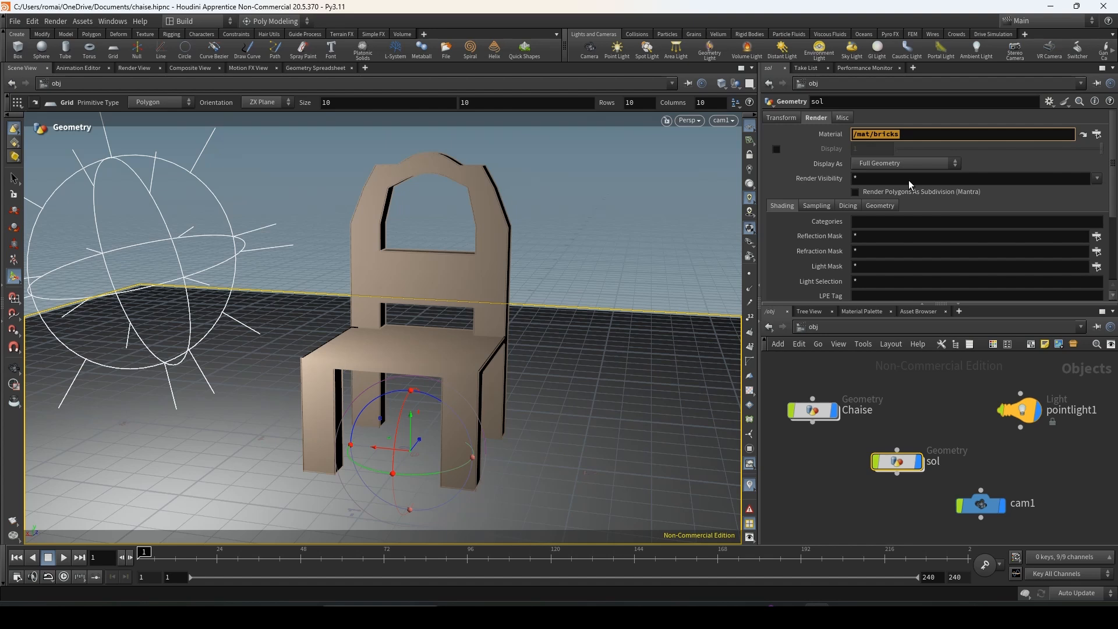
click(783, 118)
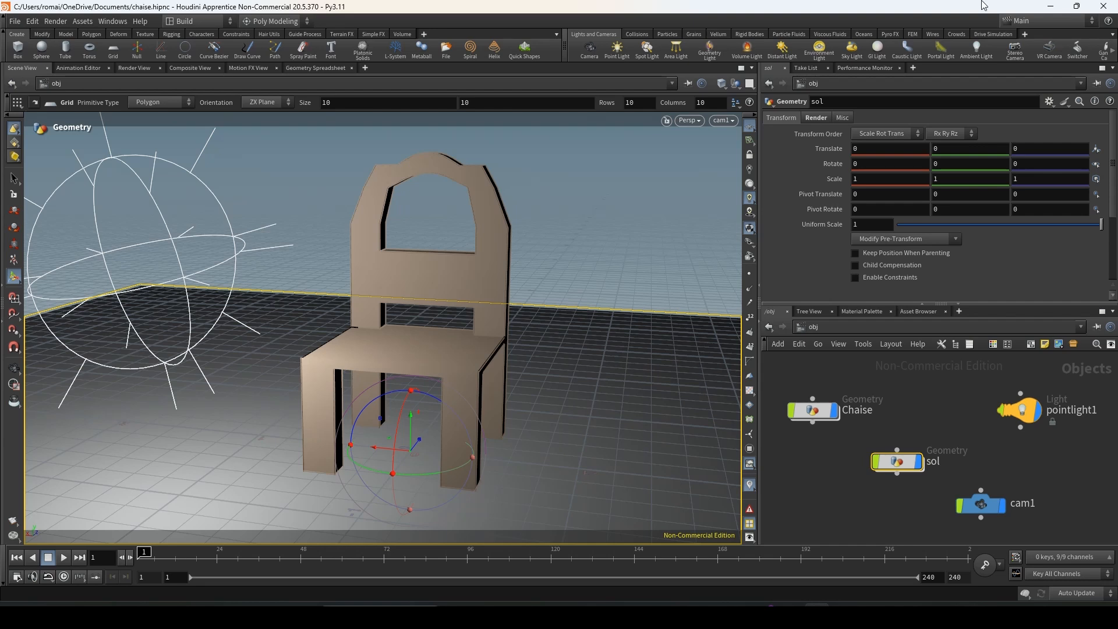
click(815, 118)
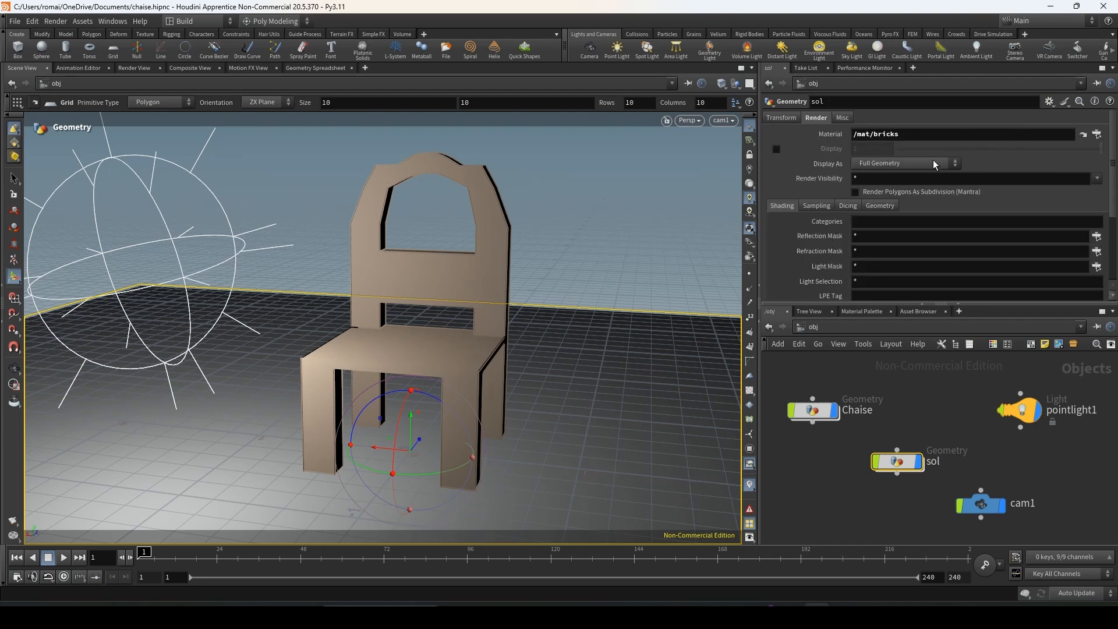
click(783, 118)
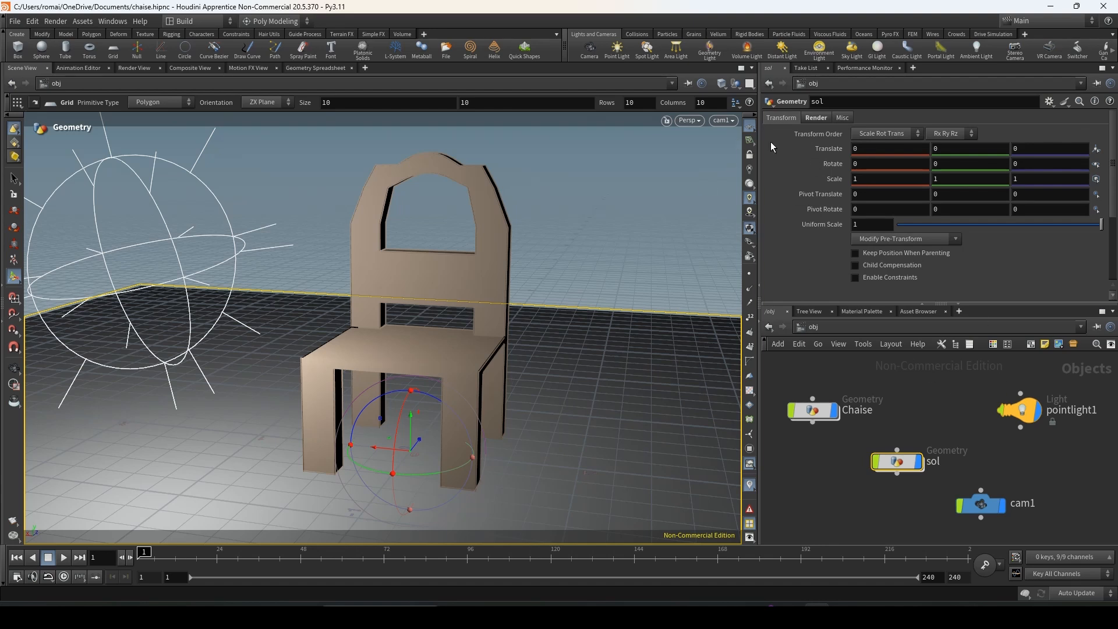
click(815, 118)
click(773, 116)
Step: Render the scene again and open the woodchips material's parameters from the scene materials
click(134, 68)
click(34, 85)
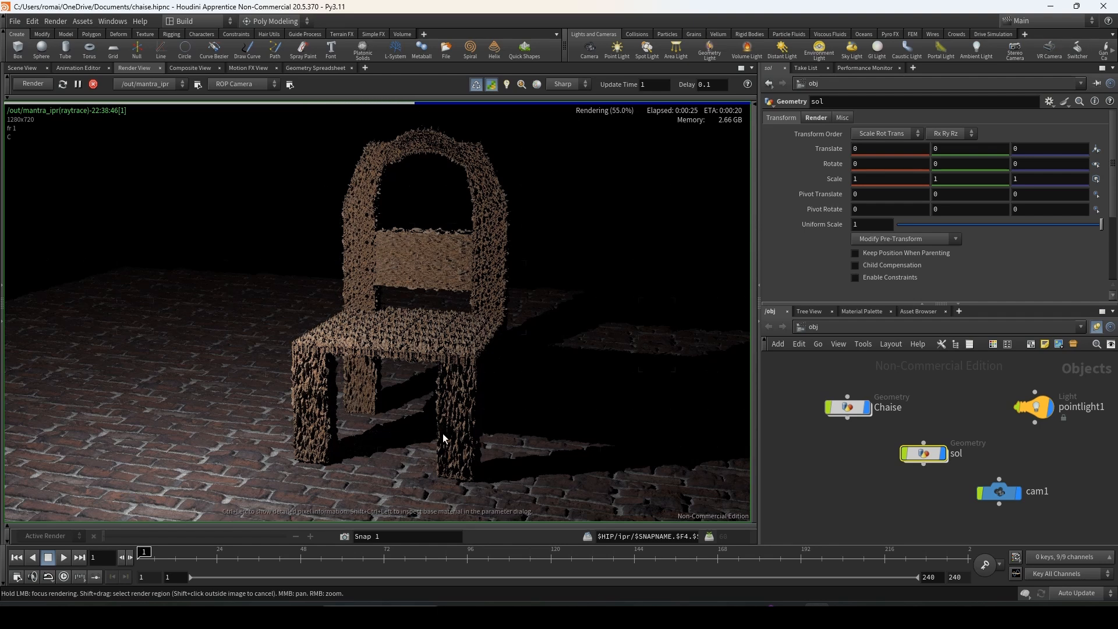
click(861, 311)
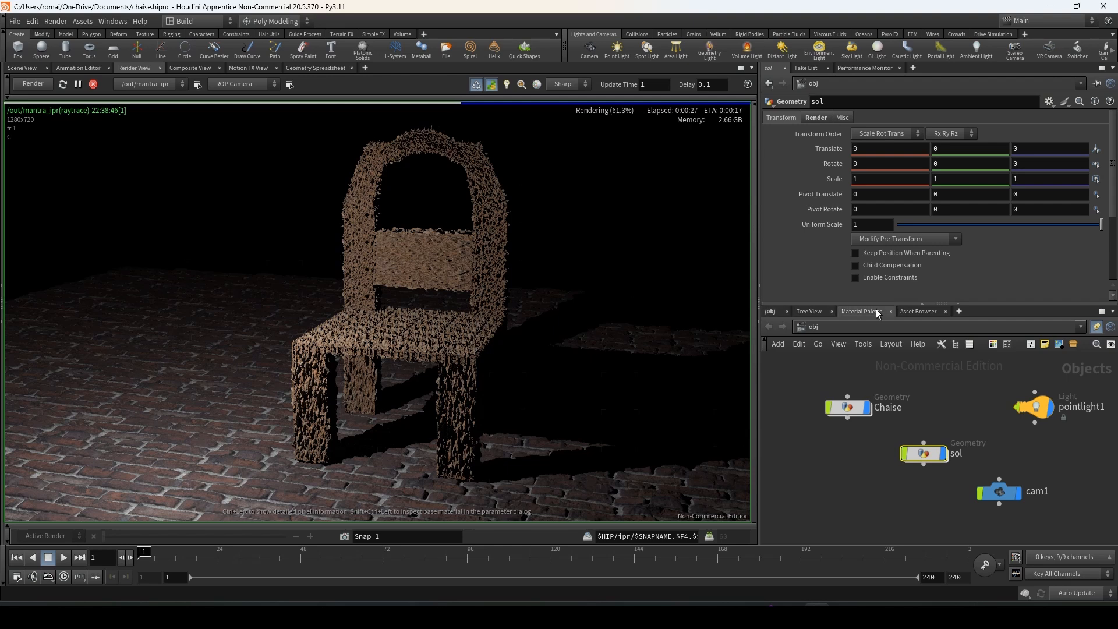
click(938, 368)
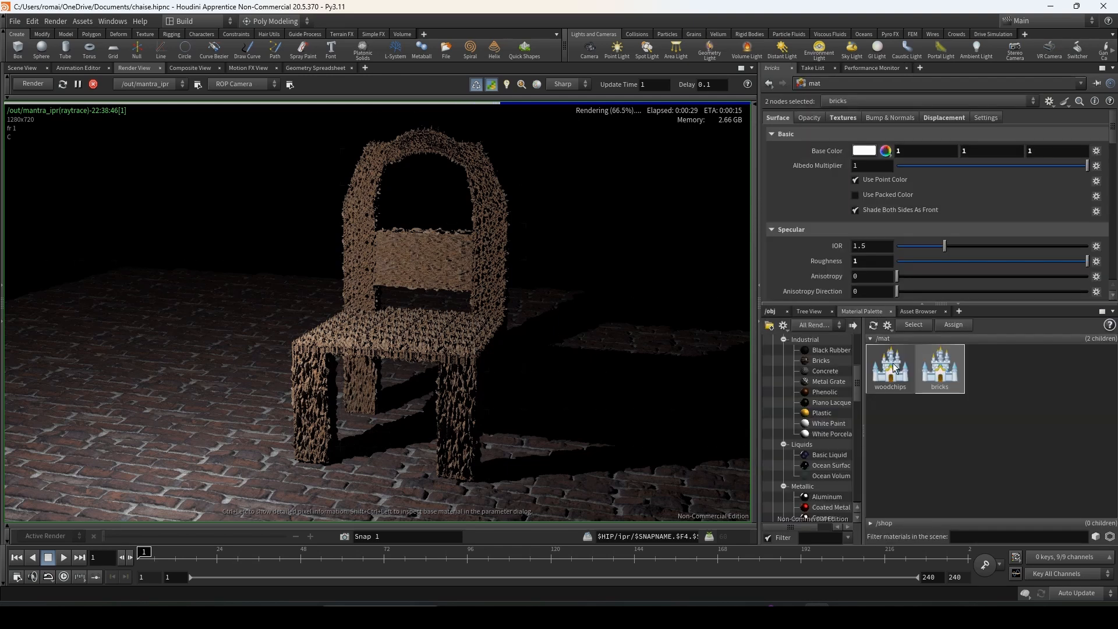
shift+click(891, 368)
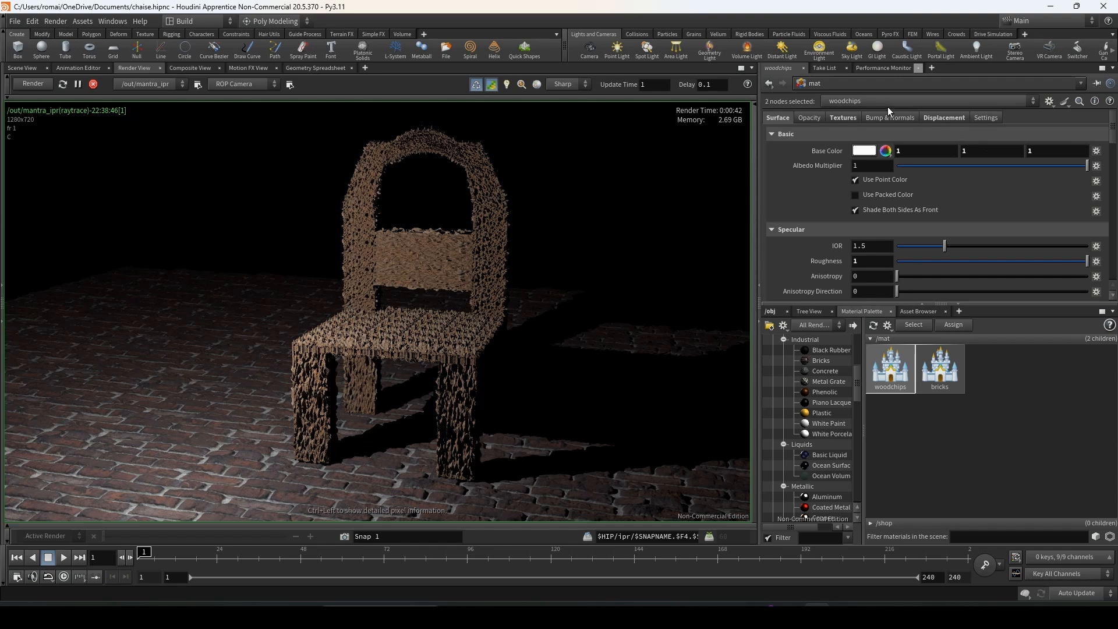
Step: Examine the base color texture file path of the woodchips material
click(847, 119)
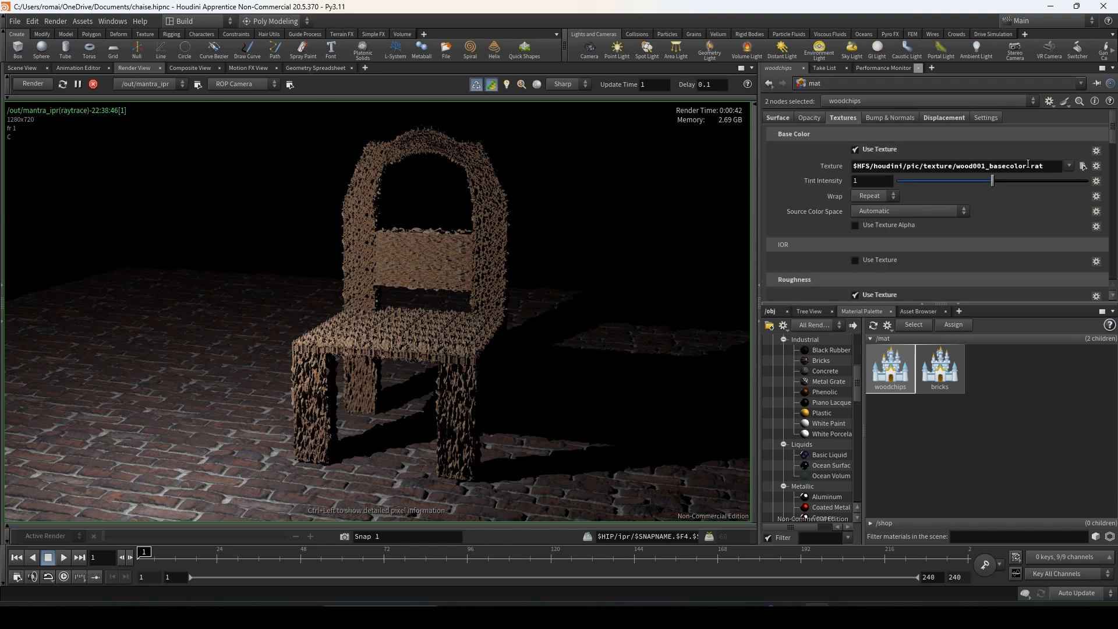
drag(1043, 166, 851, 167)
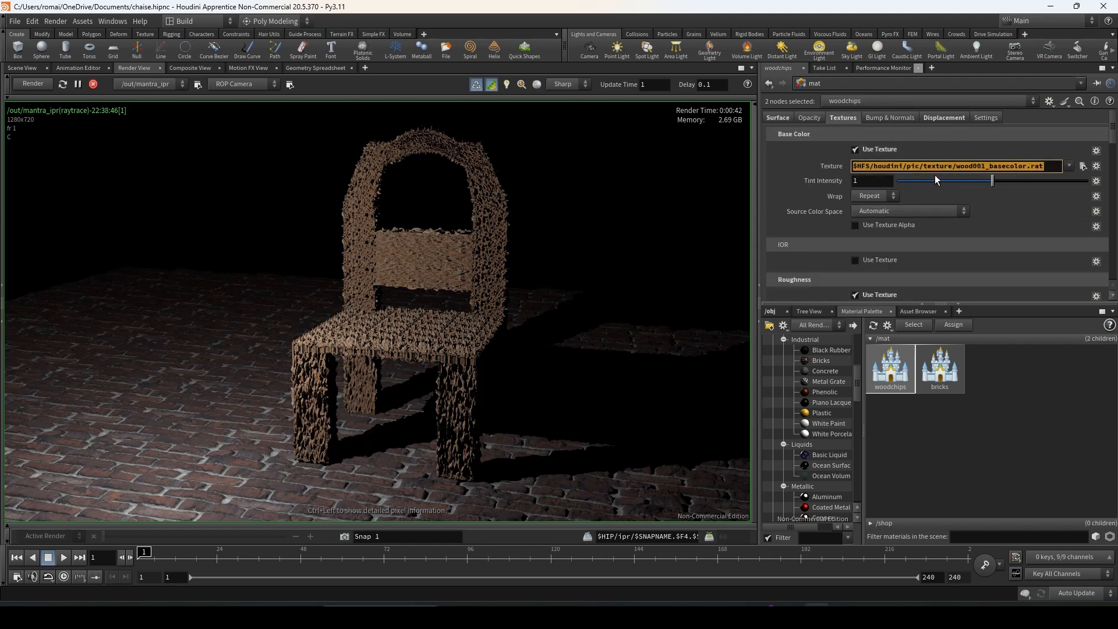
click(1048, 168)
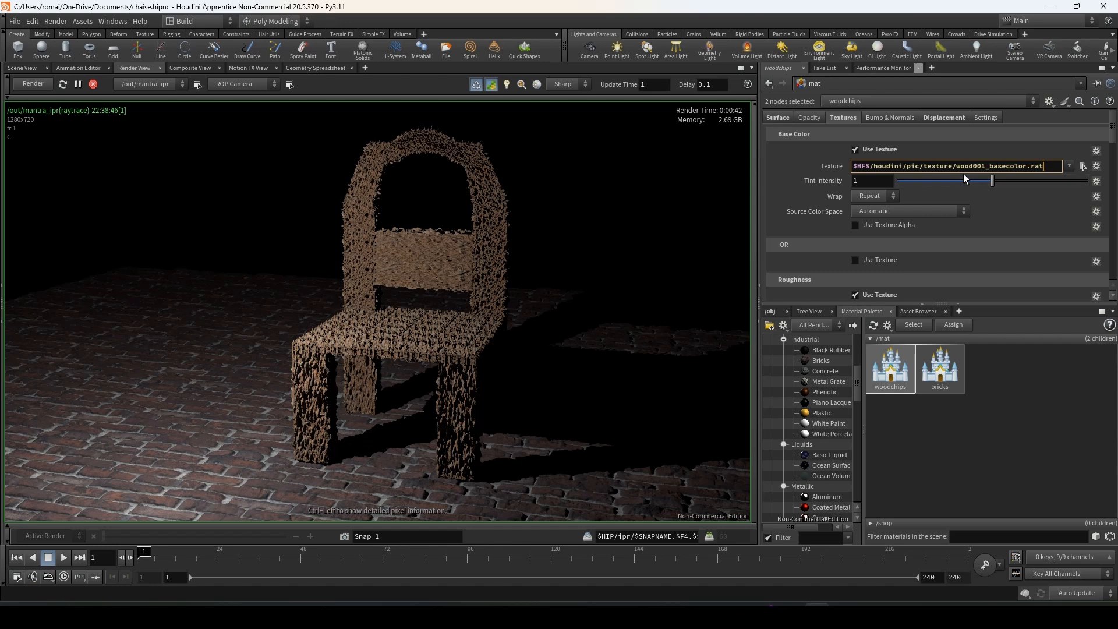
drag(1050, 166, 850, 169)
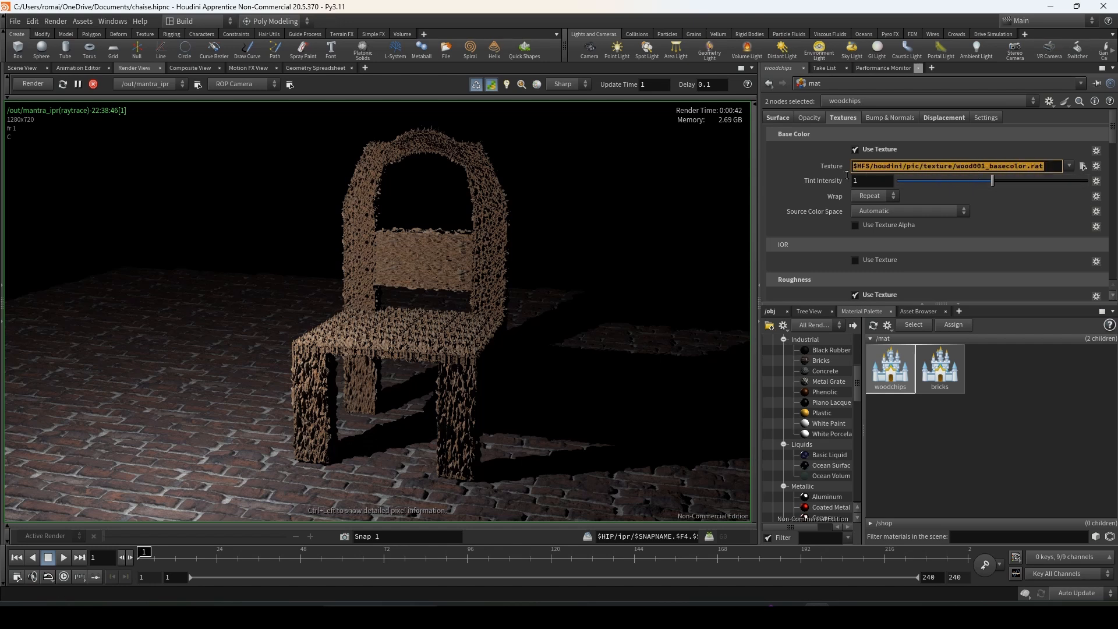
Step: Disable texture displacement on the woodchips material
right_drag(388, 195, 481, 286)
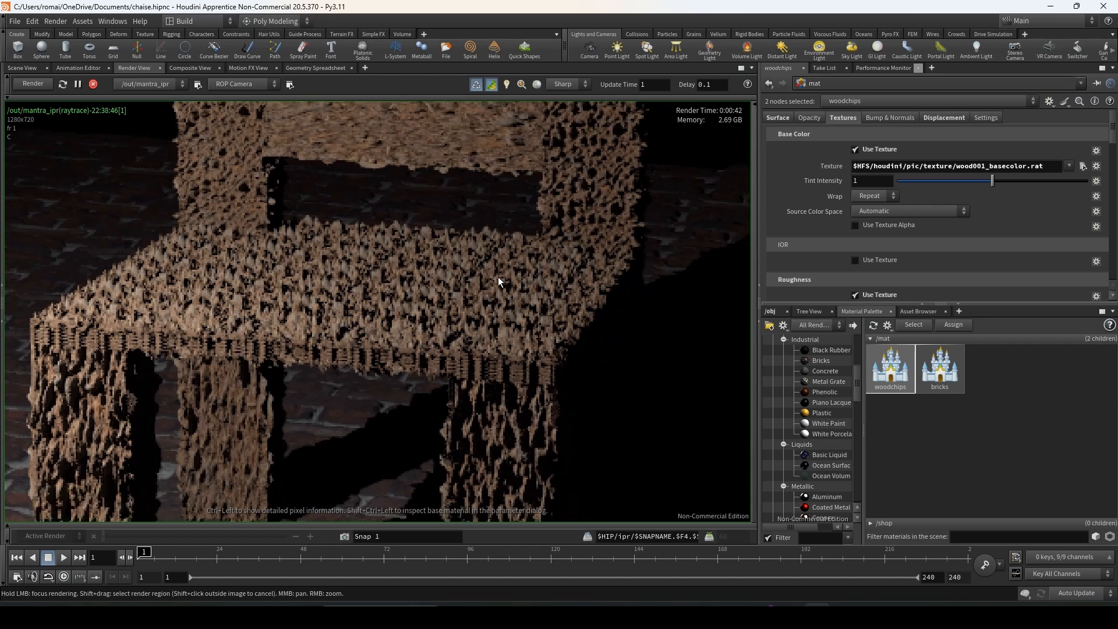
click(943, 117)
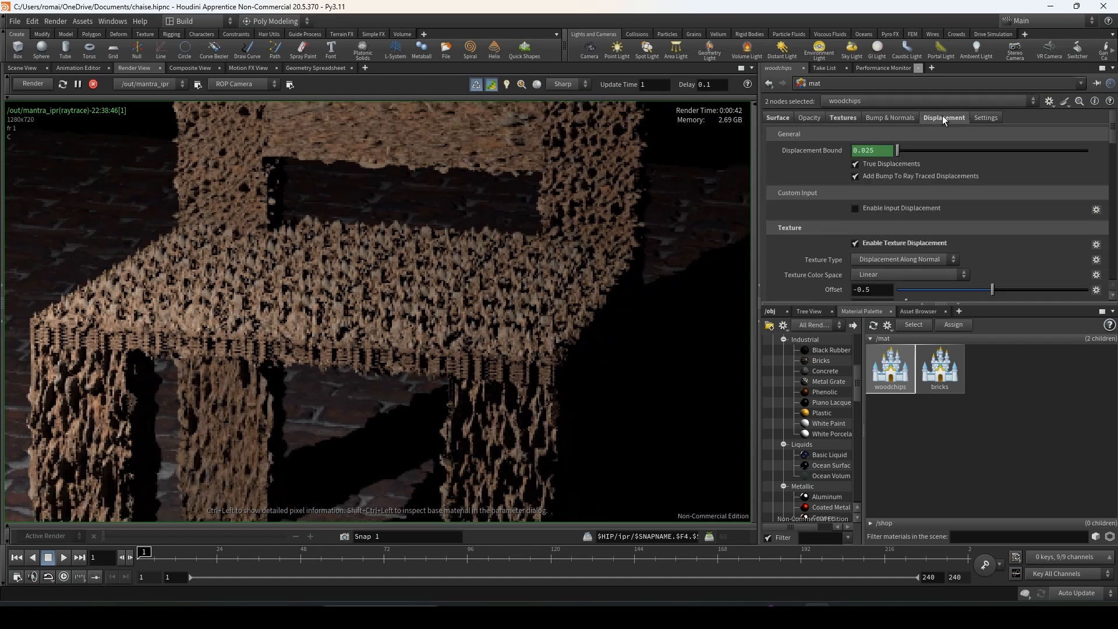
click(899, 243)
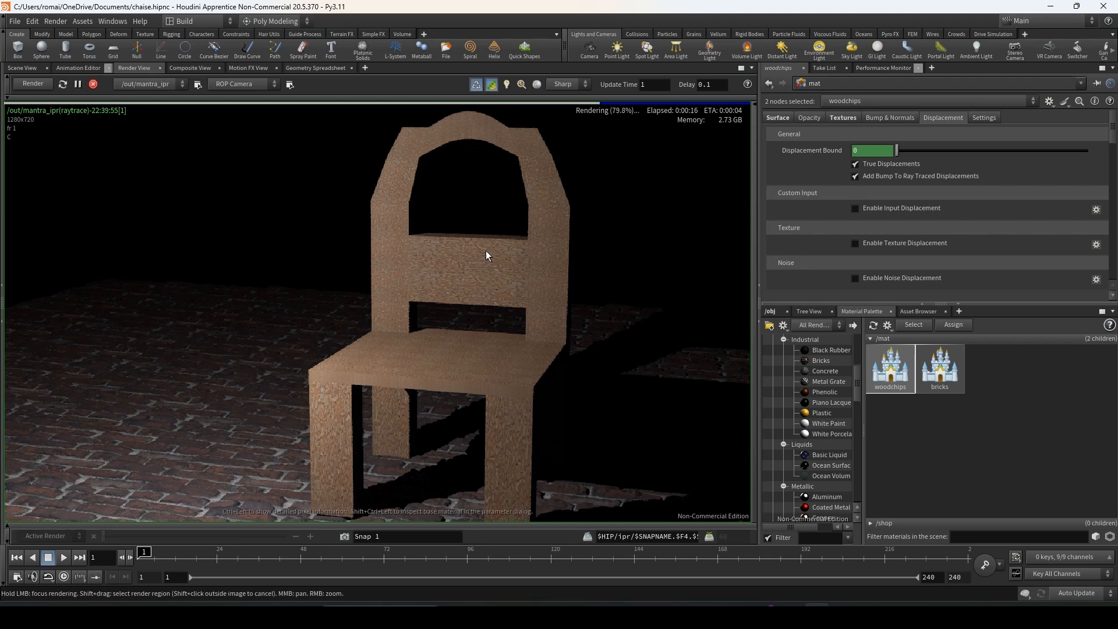
Step: Inspect the wood texture on the chair's legs, seat and backrest up close in the render, and stop rendering
scroll(416, 304, up, 3)
middle_drag(417, 304, 424, 163)
scroll(285, 317, up, 3)
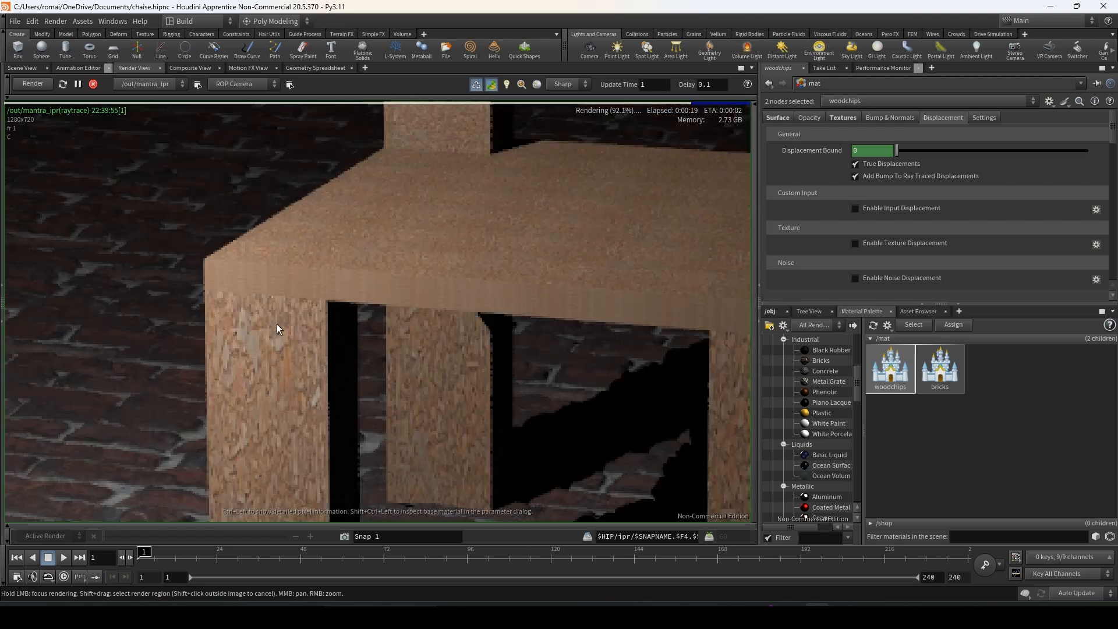
middle_drag(272, 309, 248, 124)
scroll(282, 265, down, 4)
middle_drag(372, 214, 269, 349)
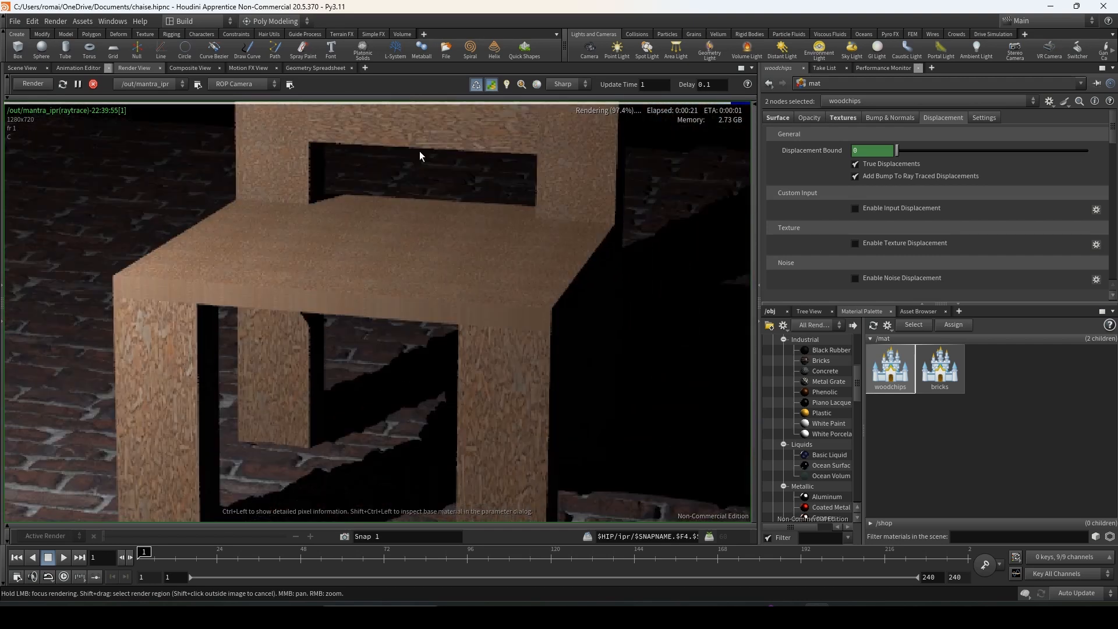
middle_drag(419, 153, 334, 298)
scroll(360, 418, up, 3)
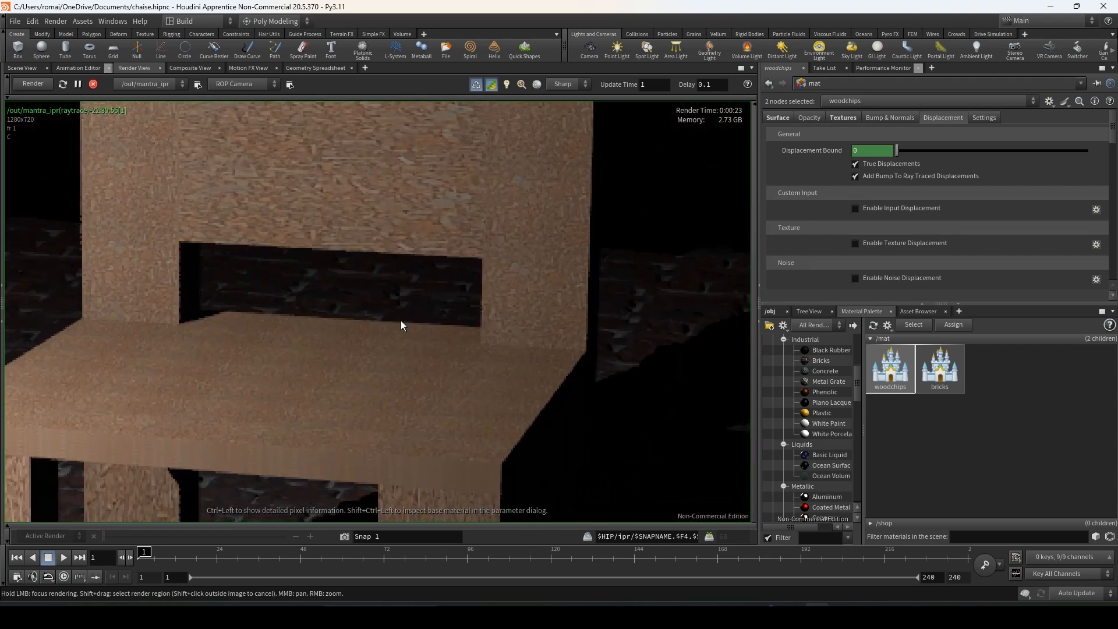
scroll(378, 367, down, 3)
scroll(378, 361, down, 3)
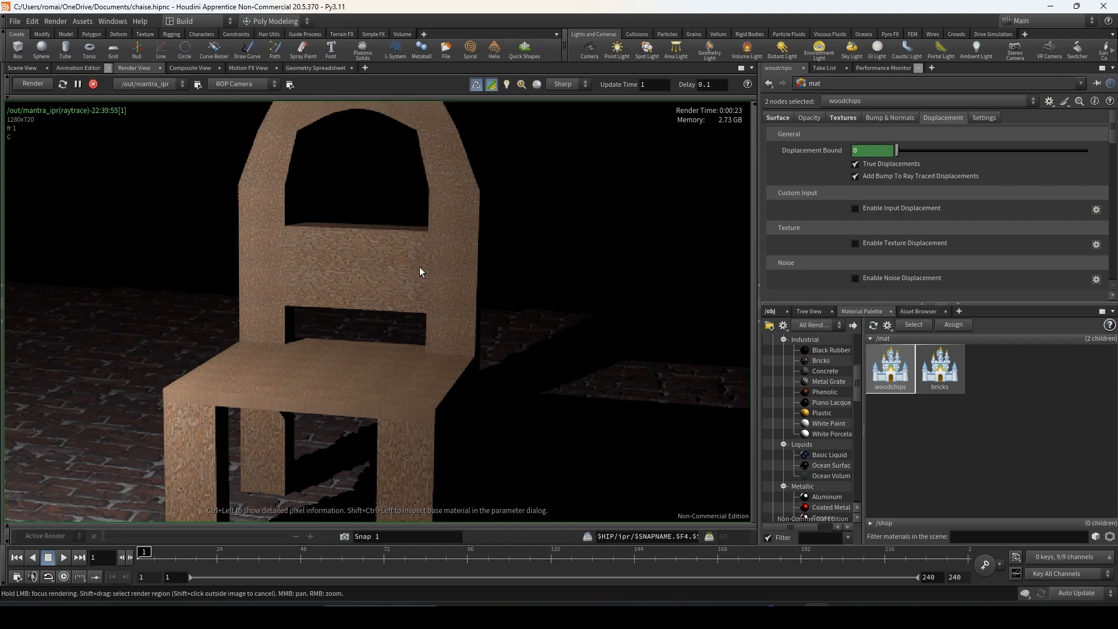
click(92, 85)
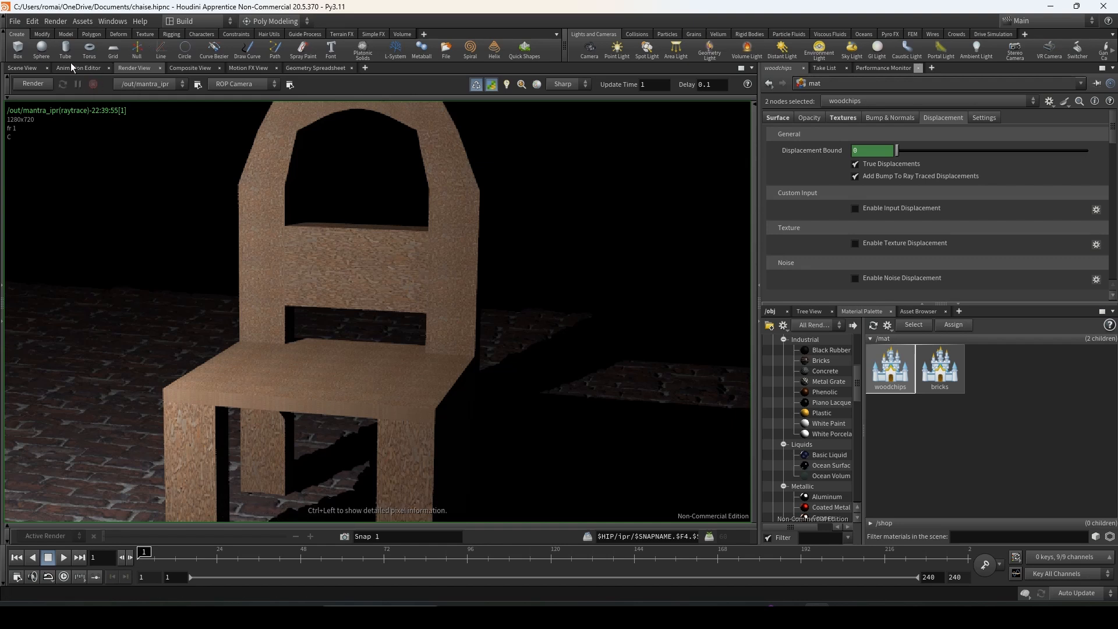
Step: Return to the scene view, open the Chaise object's network and move material1 down to leave room below polysplit5
click(21, 68)
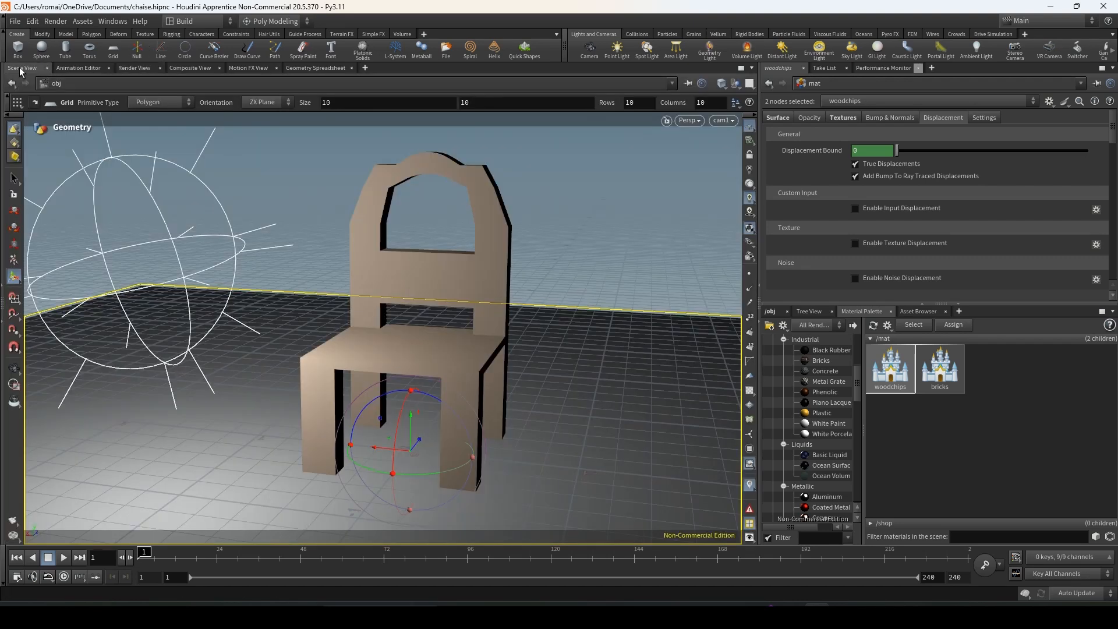
click(771, 311)
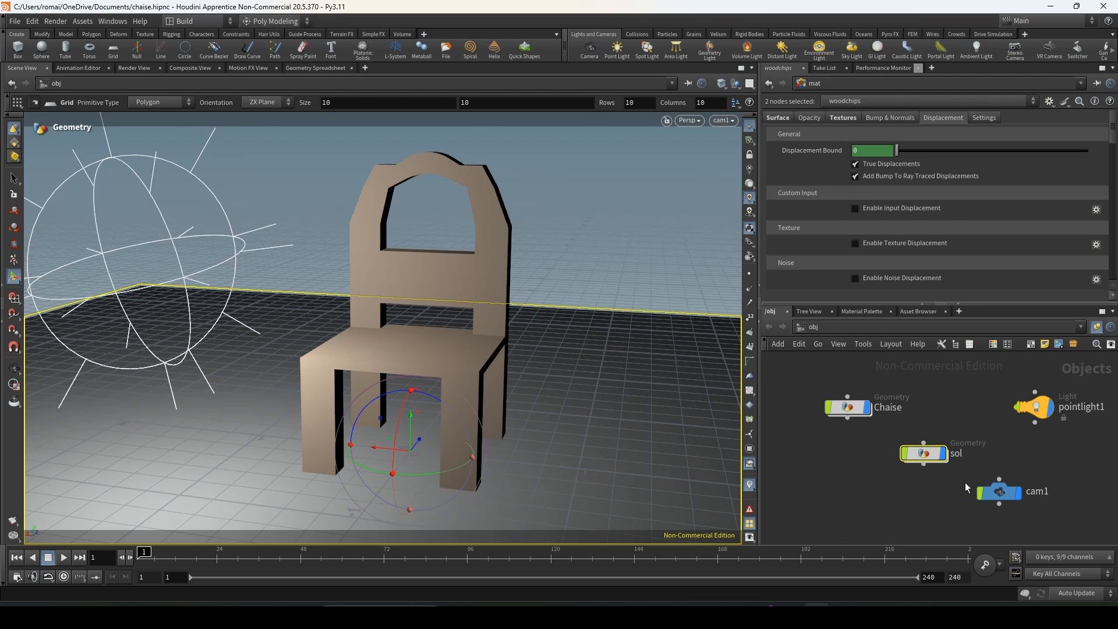
double_click(843, 411)
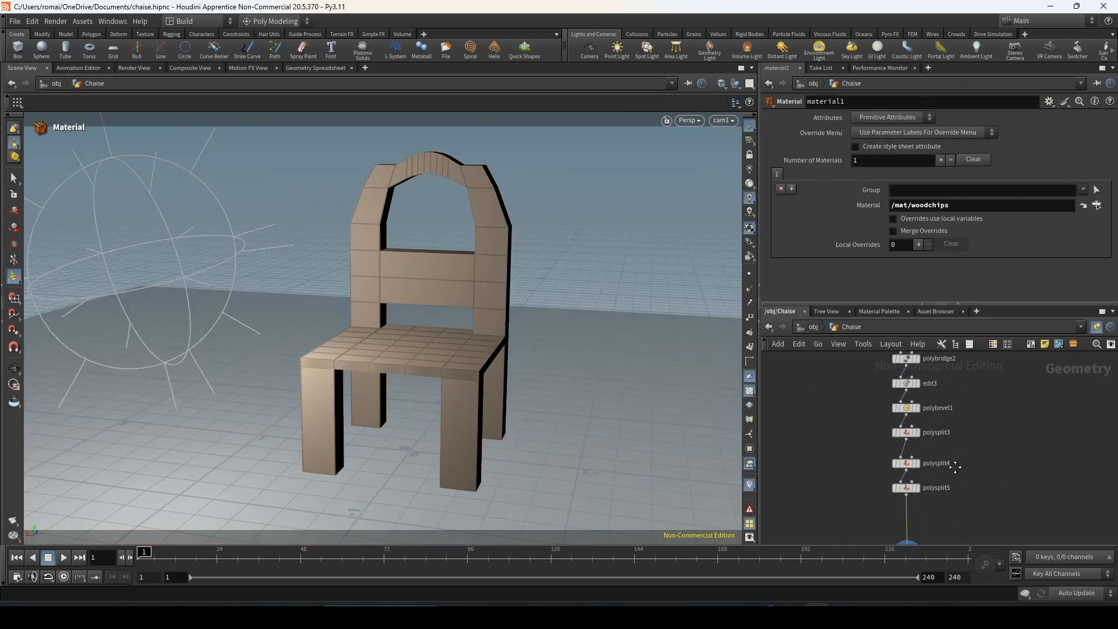
middle_drag(955, 467, 959, 389)
scroll(911, 472, up, 4)
drag(915, 478, 917, 532)
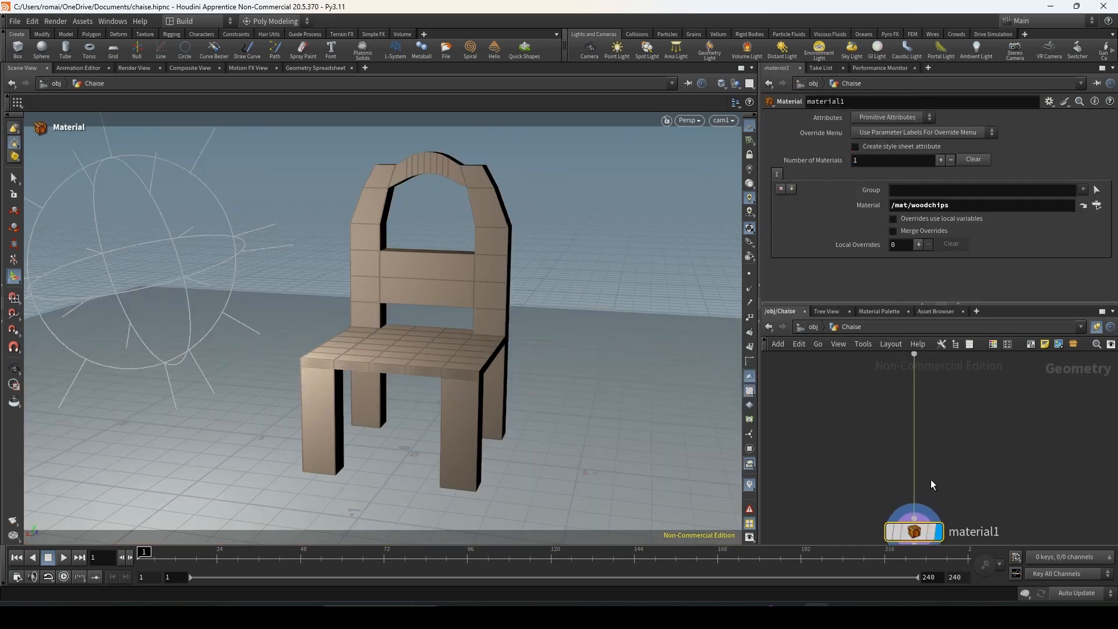
Step: Insert a UV Unwrap node between polysplit5 and material1 in the Chaise network
middle_drag(943, 401, 917, 434)
mouse_move(901, 437)
mouse_move(906, 496)
click(888, 416)
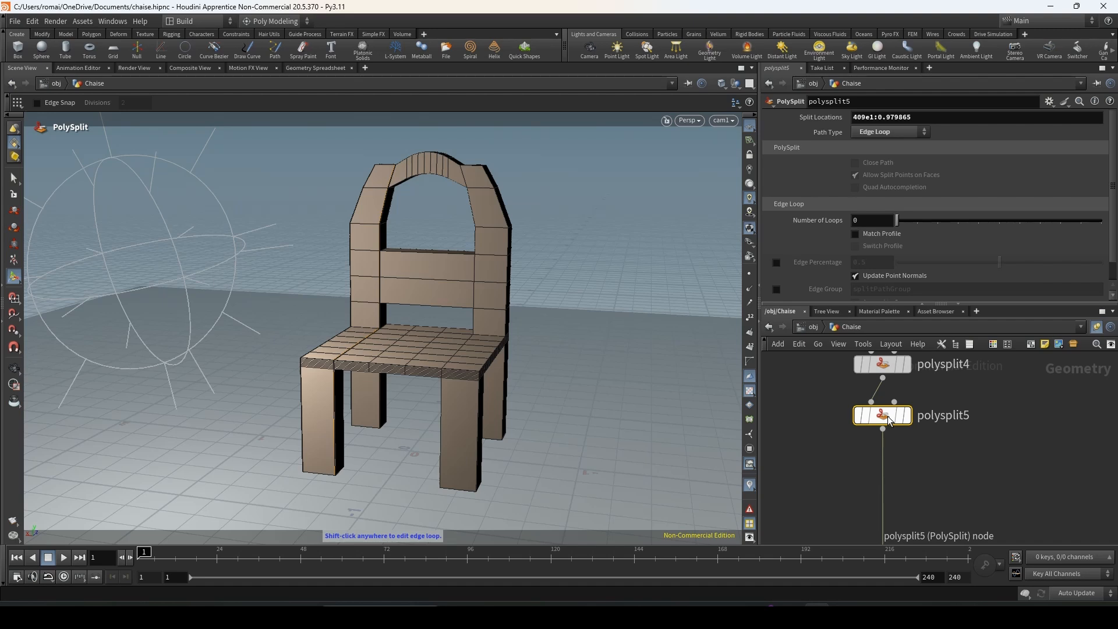
key(Tab)
text(uv)
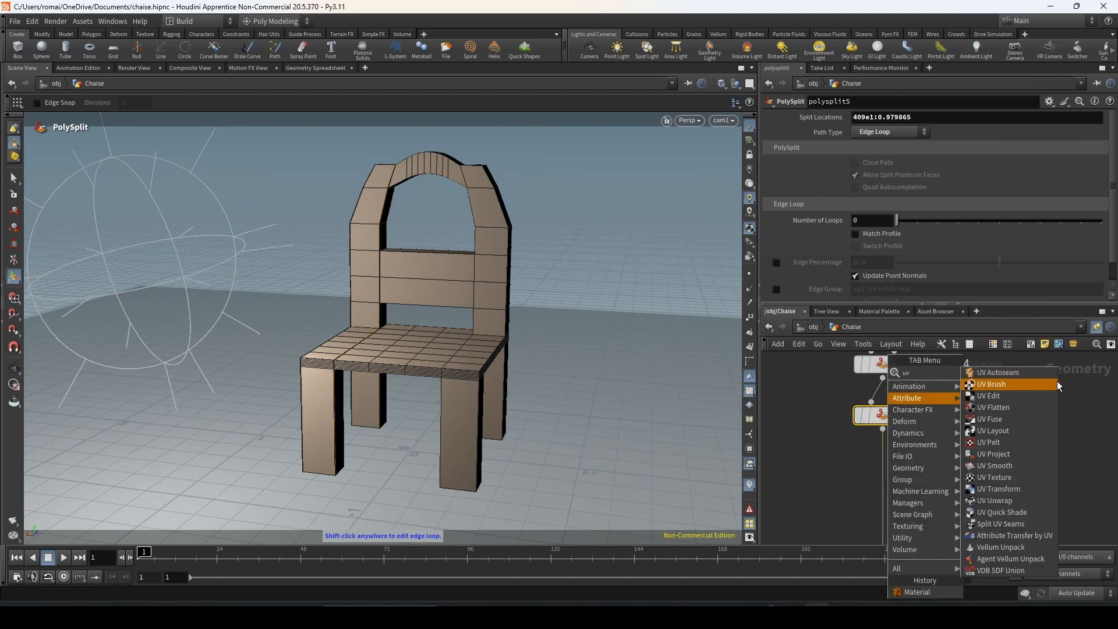
text(un)
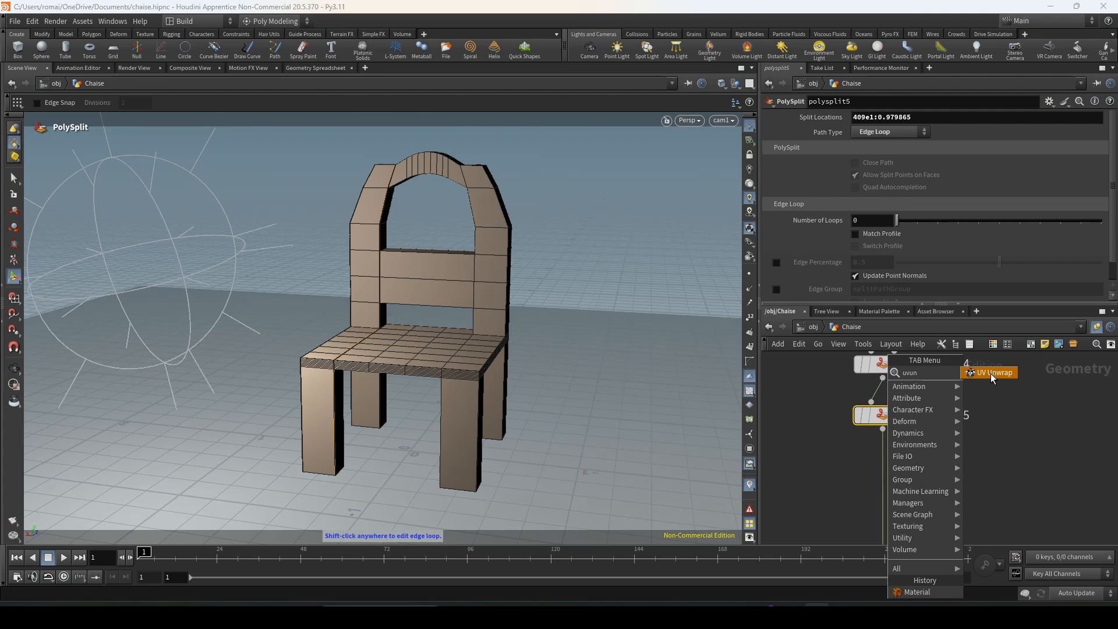
click(991, 372)
click(885, 480)
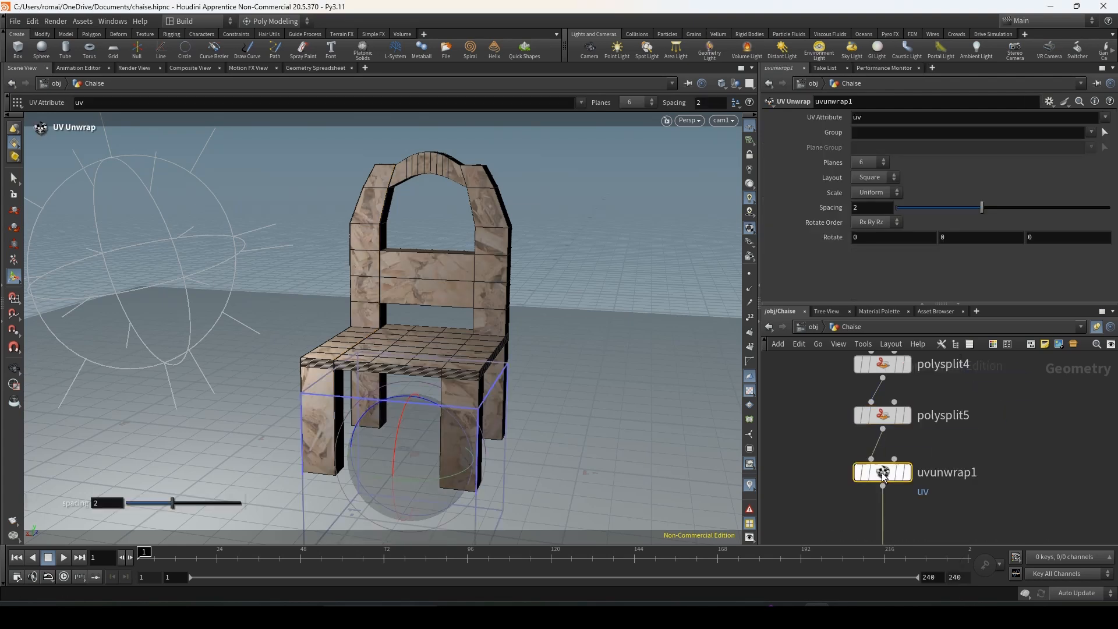
Step: Examine the unwrapped woodchips texture on the chair's seat, legs and backrest from several angles
key(Escape)
drag(408, 299, 536, 317)
key(Return)
middle_drag(947, 520, 956, 403)
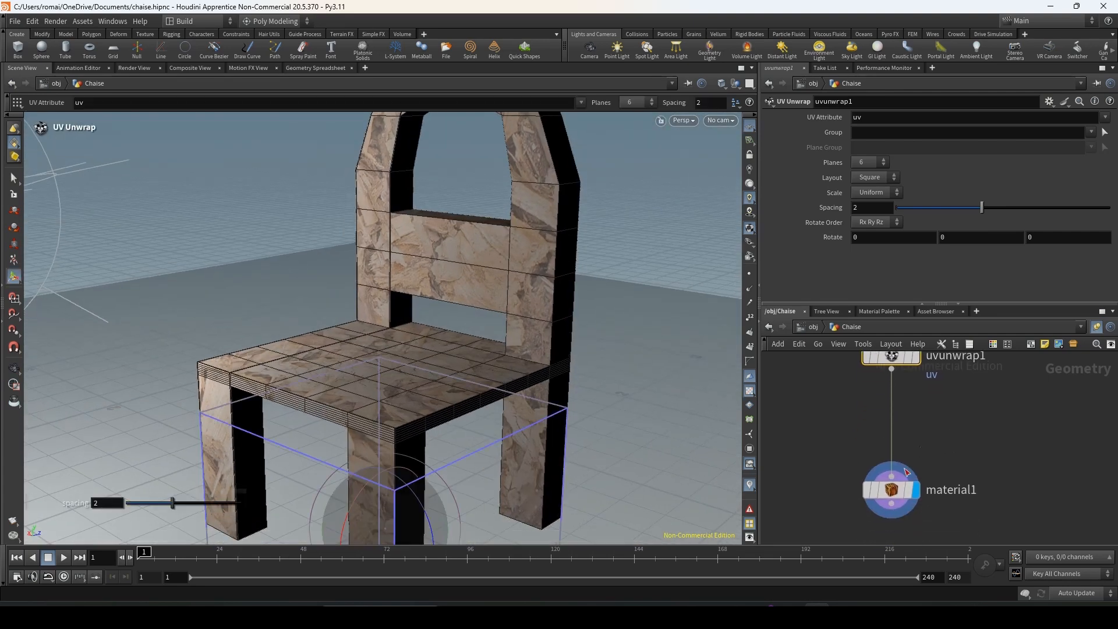
mouse_move(921, 466)
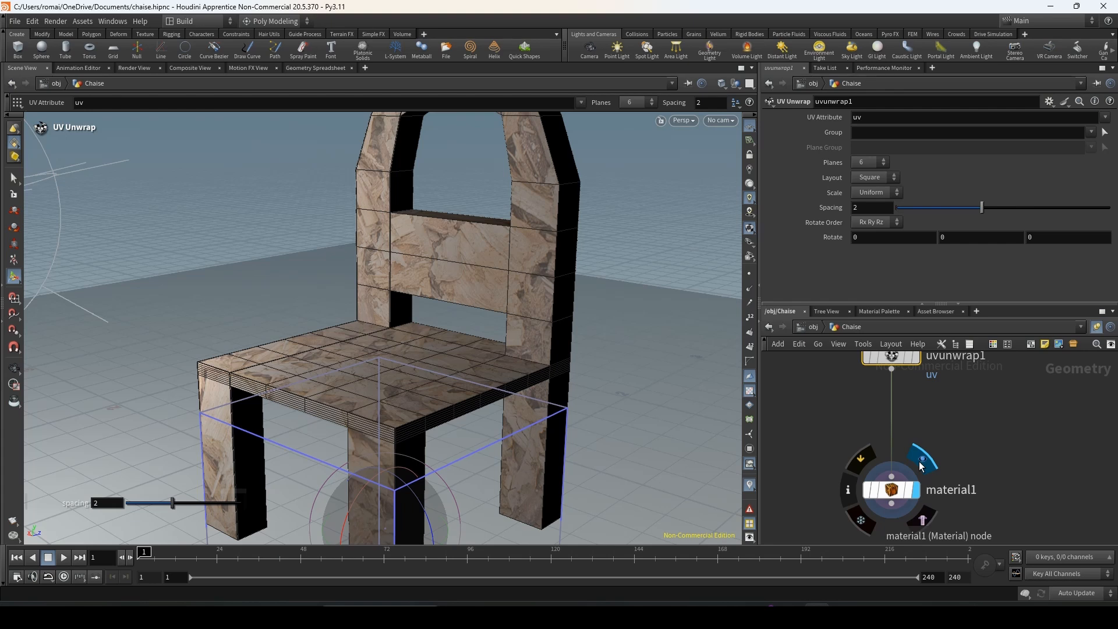
scroll(441, 267, up, 5)
alt+drag(442, 267, 607, 404)
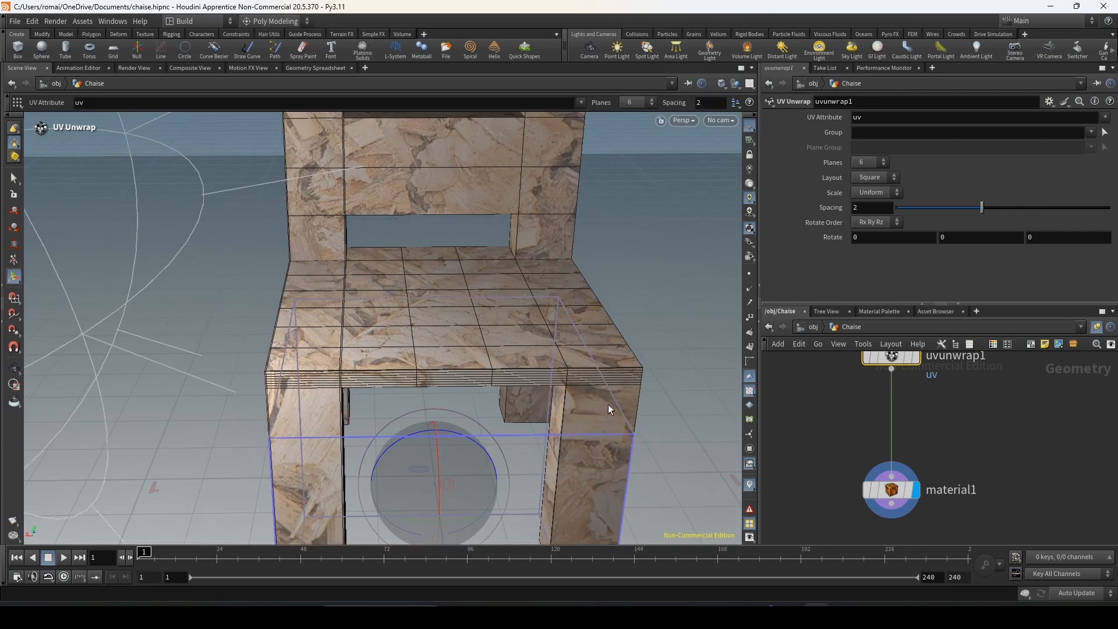
Step: Insert a UV Project node between uvunwrap1 and material1 and display its result
middle_drag(861, 427, 840, 478)
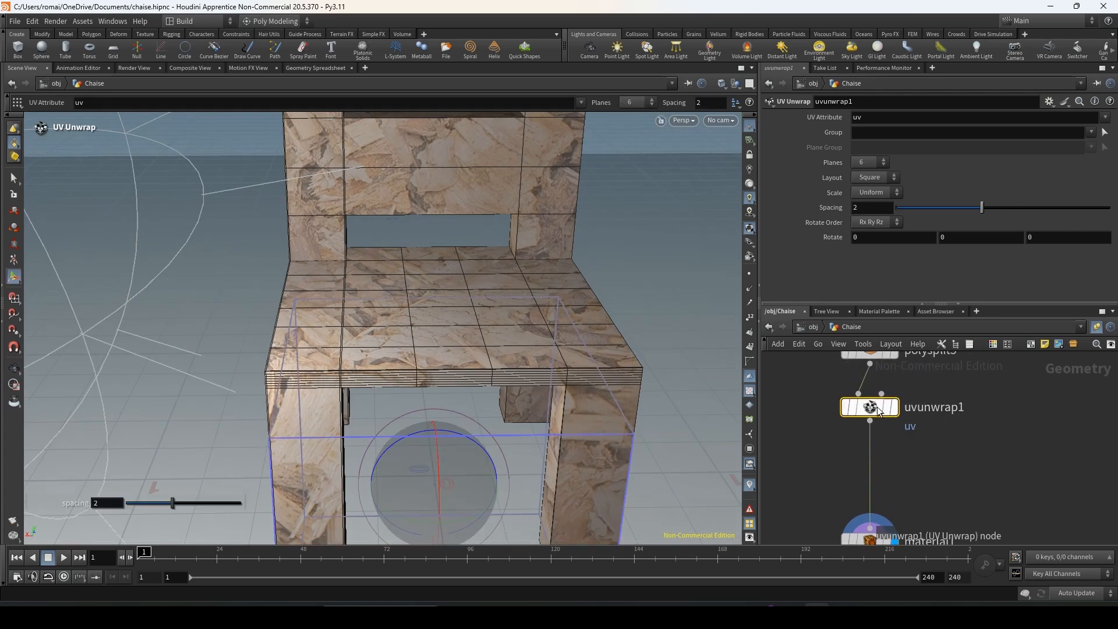
key(Tab)
text(uv)
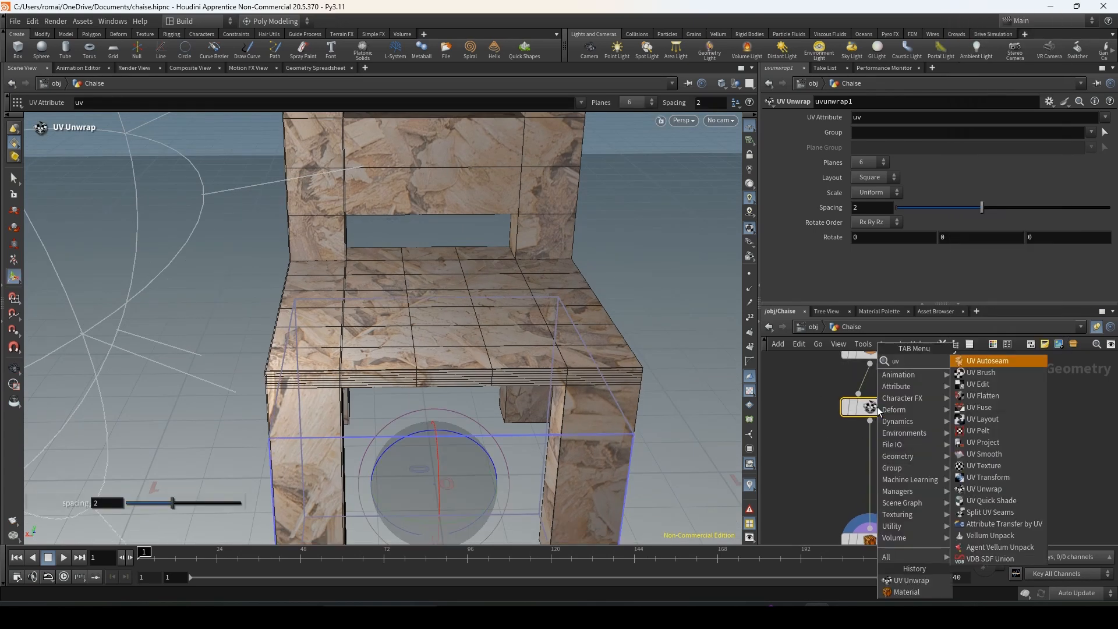
key(Return)
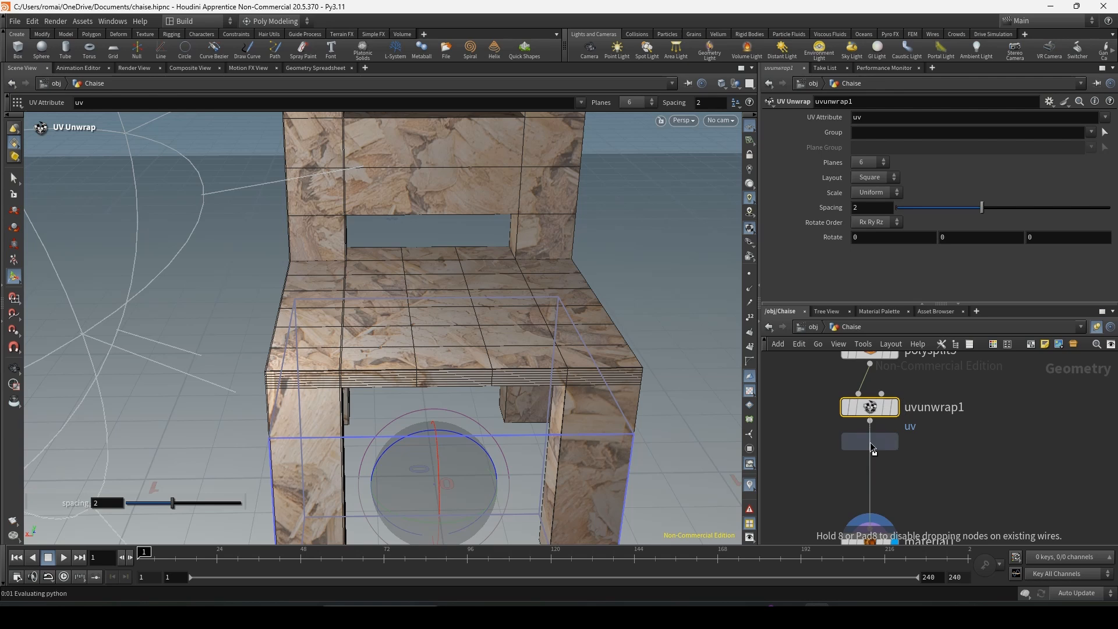
click(869, 442)
click(890, 464)
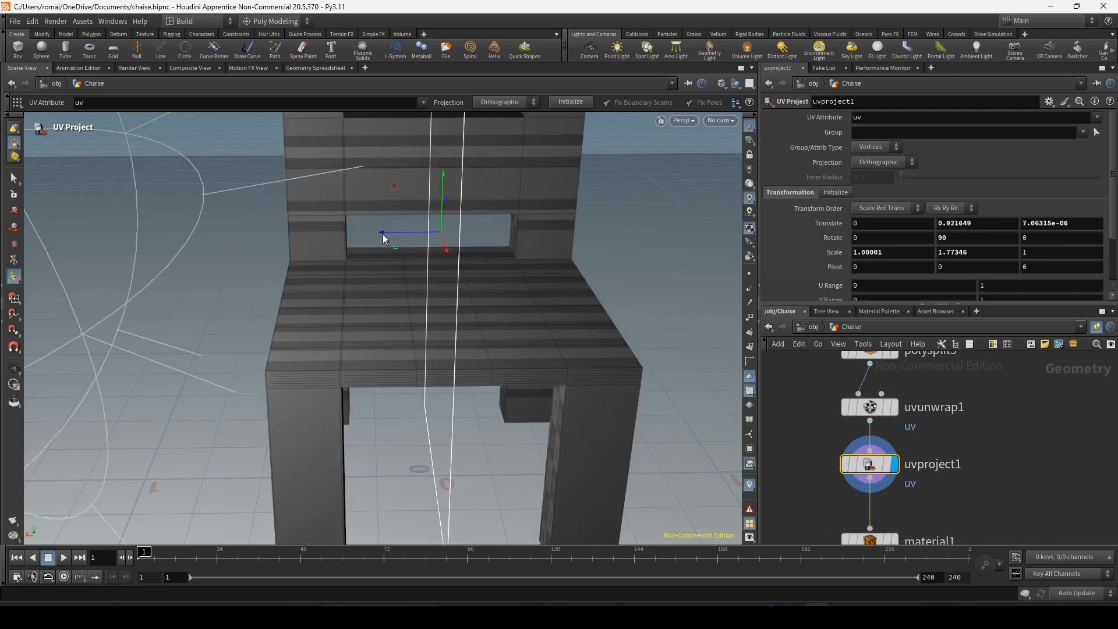
Step: Examine the orthographic projection on the chair, first as a UV grid and with material1 displayed
alt+right_drag(376, 303, 423, 325)
alt+drag(424, 325, 602, 331)
key(Return)
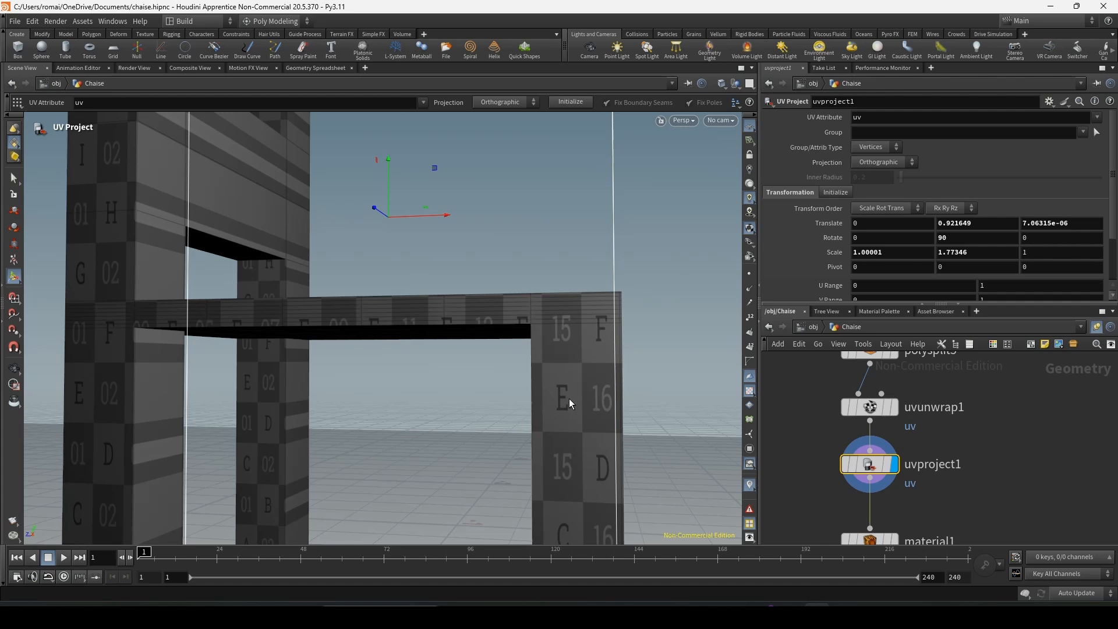
alt+right_drag(568, 398, 477, 398)
middle_drag(942, 493, 958, 431)
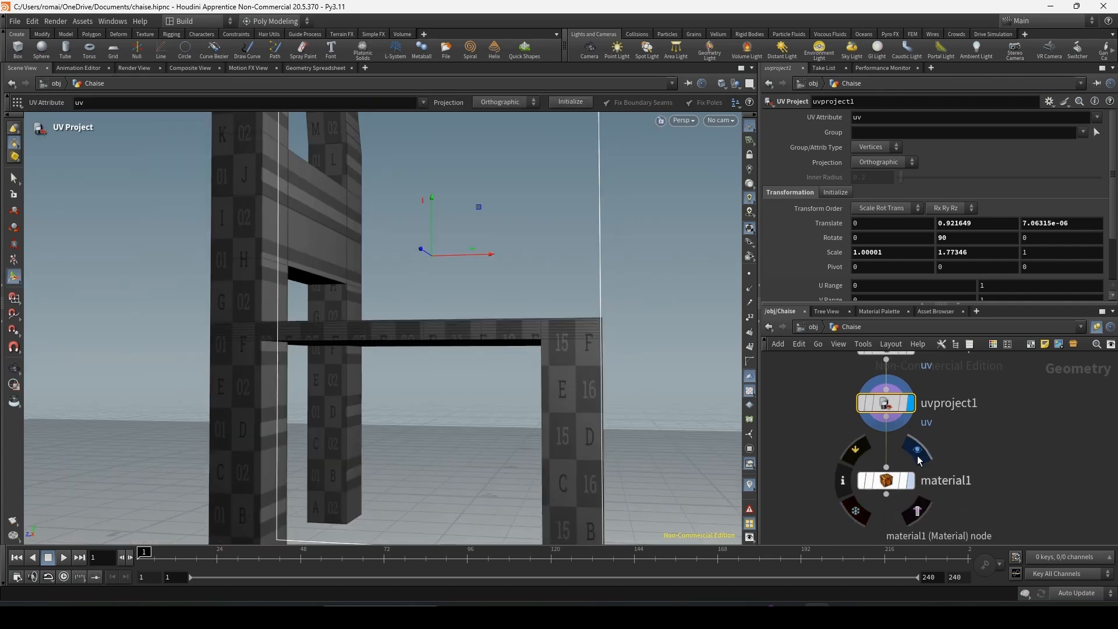
click(910, 480)
key(Escape)
drag(387, 288, 373, 360)
Step: Display uvunwrap1, take uvproject1 out of the chain and connect uvunwrap1 directly to material1
middle_drag(914, 377, 910, 438)
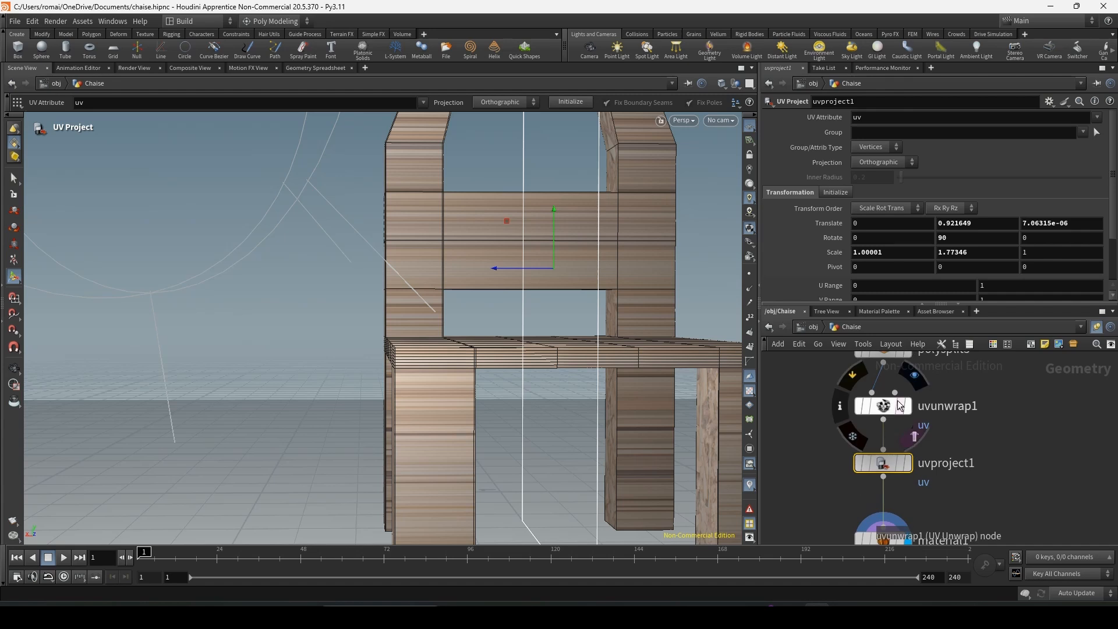
click(914, 382)
alt+right_drag(509, 225, 588, 227)
alt+drag(588, 227, 547, 269)
middle_drag(955, 472, 960, 426)
drag(889, 421, 1002, 428)
drag(888, 374, 888, 481)
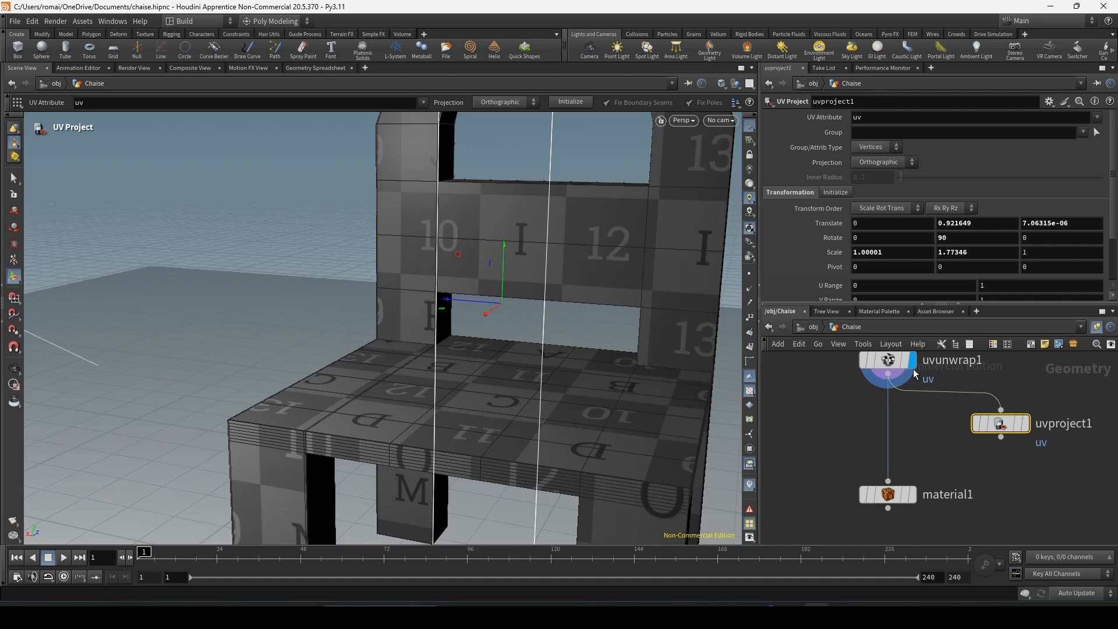
Step: Display material1 and examine the woodchips texture on the seat and backrest without the projection
middle_drag(913, 374, 906, 367)
click(912, 465)
alt+right_drag(588, 270, 487, 282)
mouse_move(487, 281)
alt+mouse_down()
mouse_move(484, 266)
mouse_move(468, 288)
alt+mouse_up()
alt+right_drag(568, 230, 645, 252)
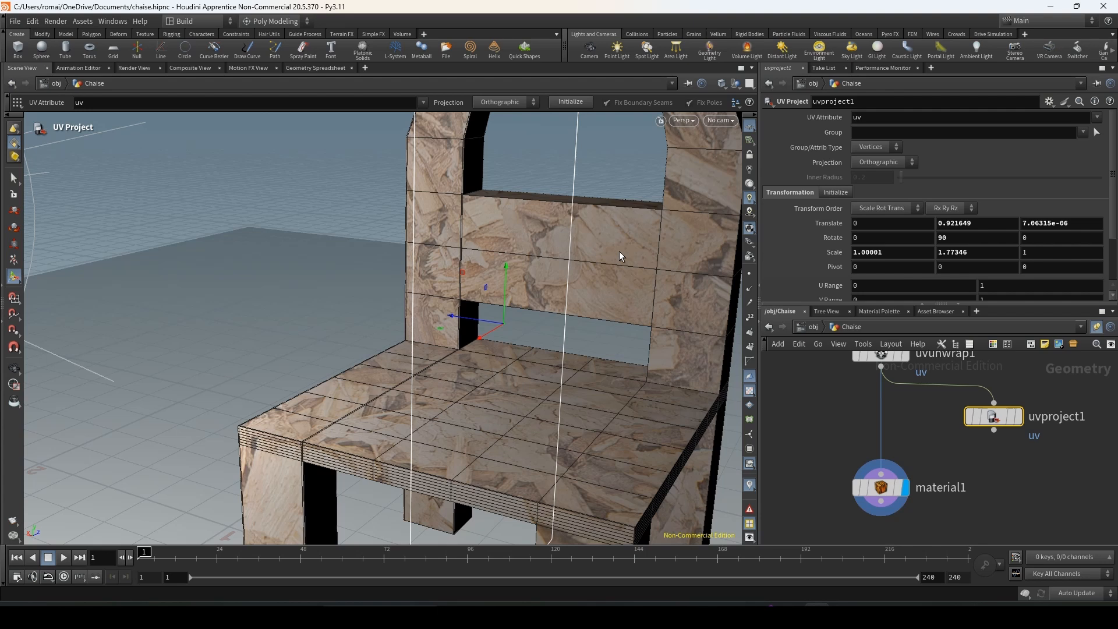
Step: Display uvunwrap1, select the two front faces of the backrest's crosspiece and put them in a new group
click(15, 178)
middle_drag(894, 378, 891, 410)
click(879, 385)
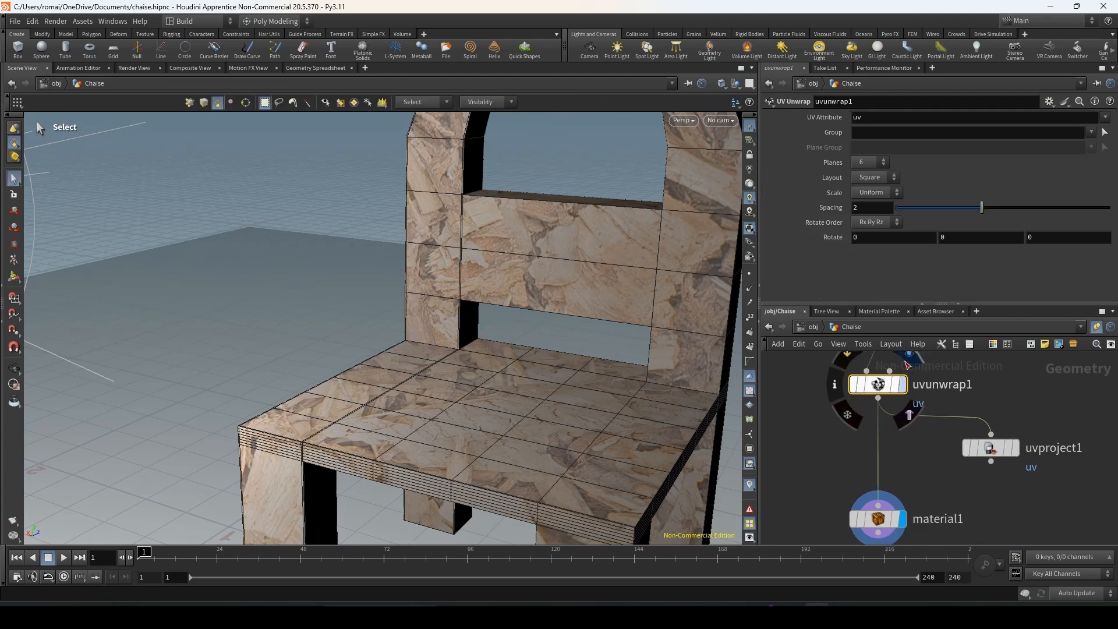
click(911, 363)
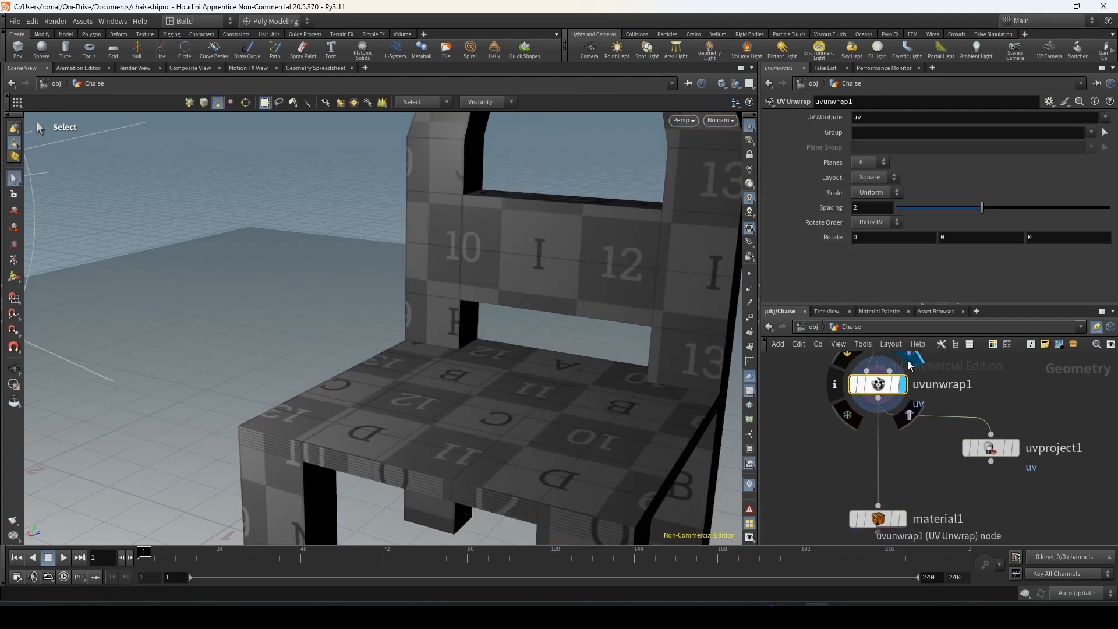
click(556, 233)
click(601, 284)
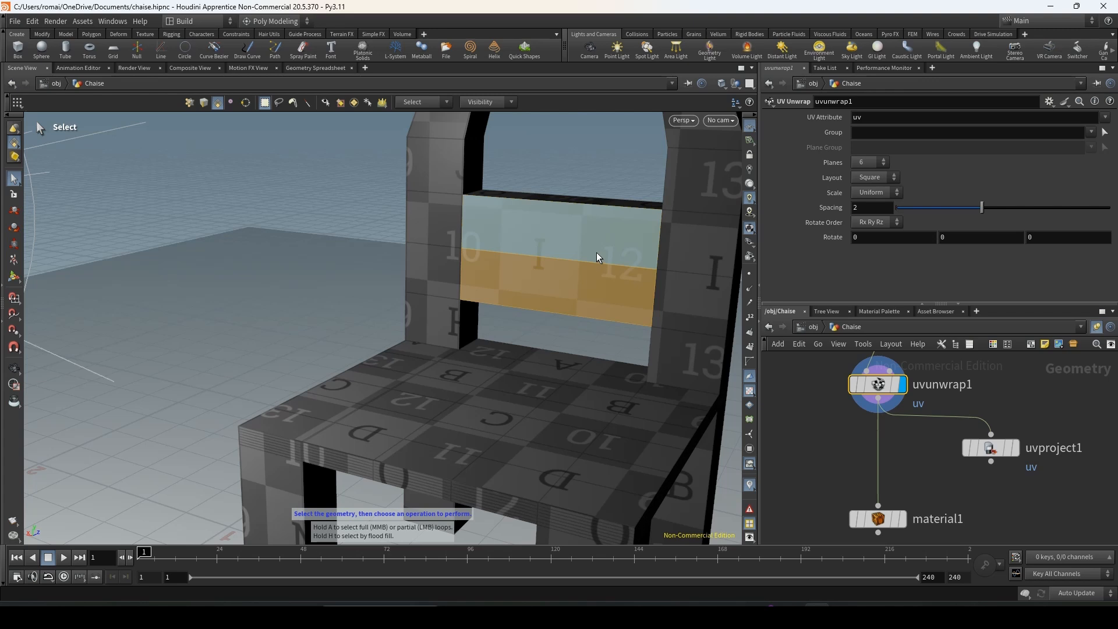
key(Tab)
text(group)
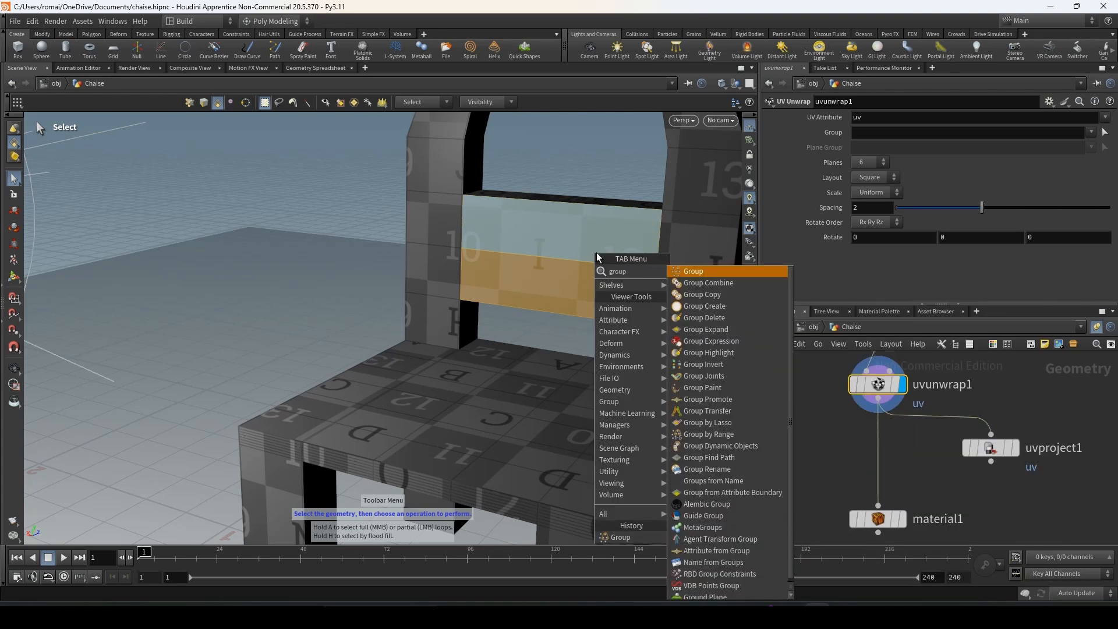
key(Return)
drag(884, 388, 885, 414)
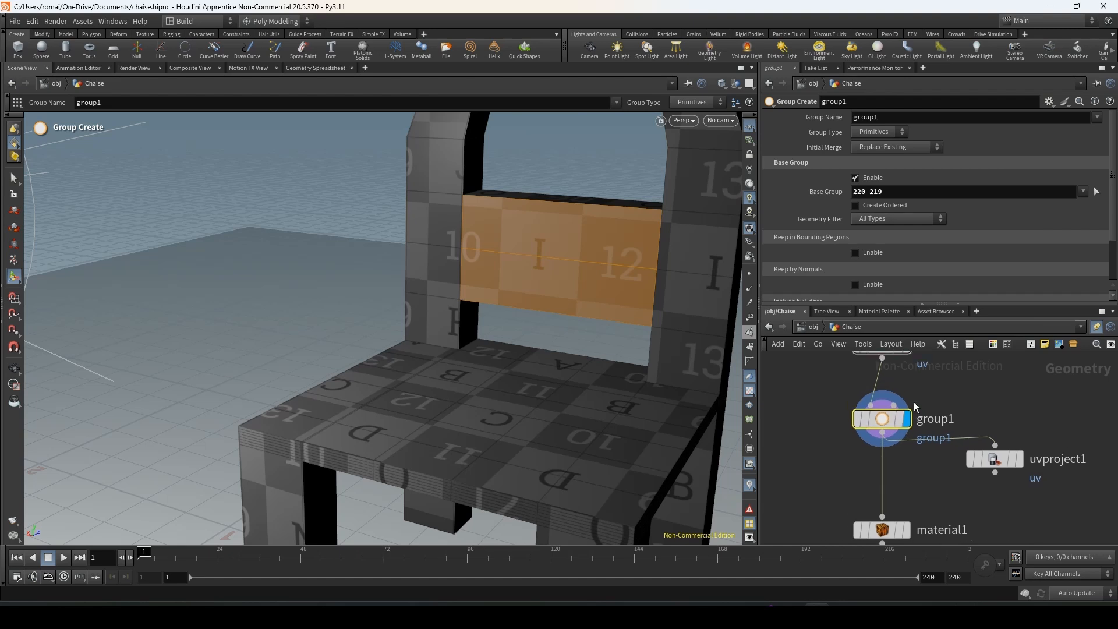
Step: Rewire uvproject1 between group1 and material1 with the material displayed, and restrict the projection to group1
middle_drag(914, 401, 909, 440)
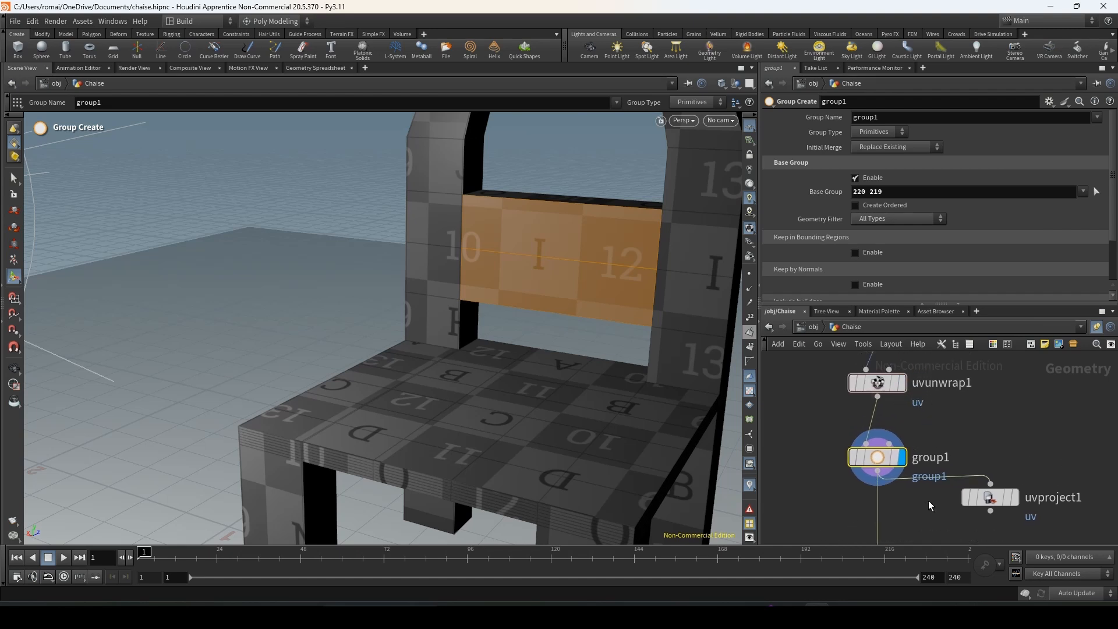
drag(889, 459, 889, 454)
middle_drag(939, 487, 932, 438)
drag(966, 451, 948, 456)
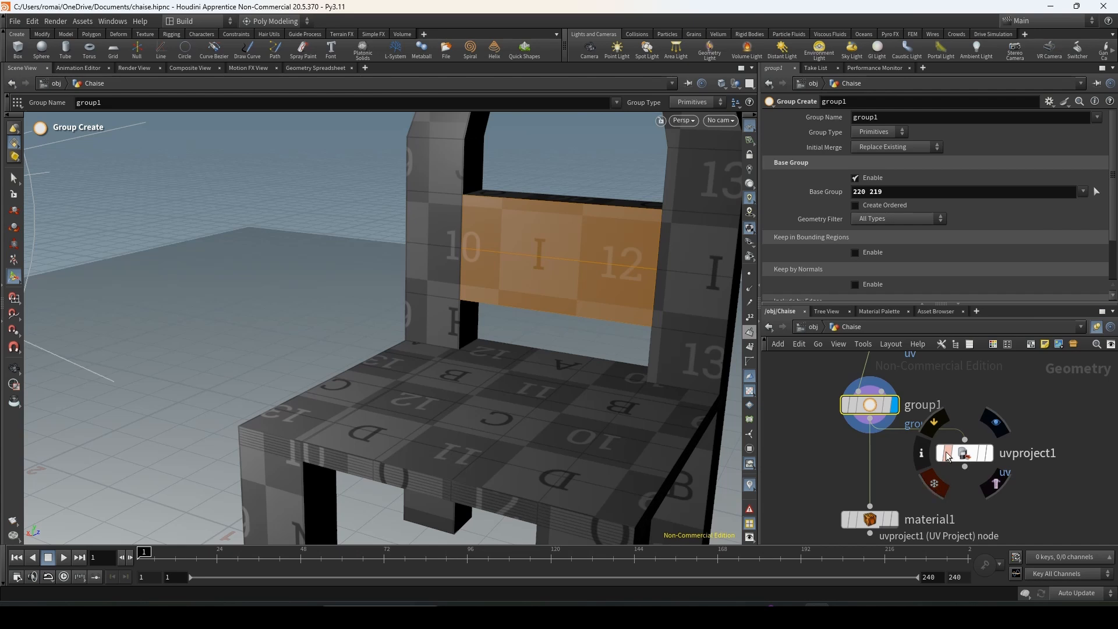
click(967, 453)
drag(967, 454, 870, 505)
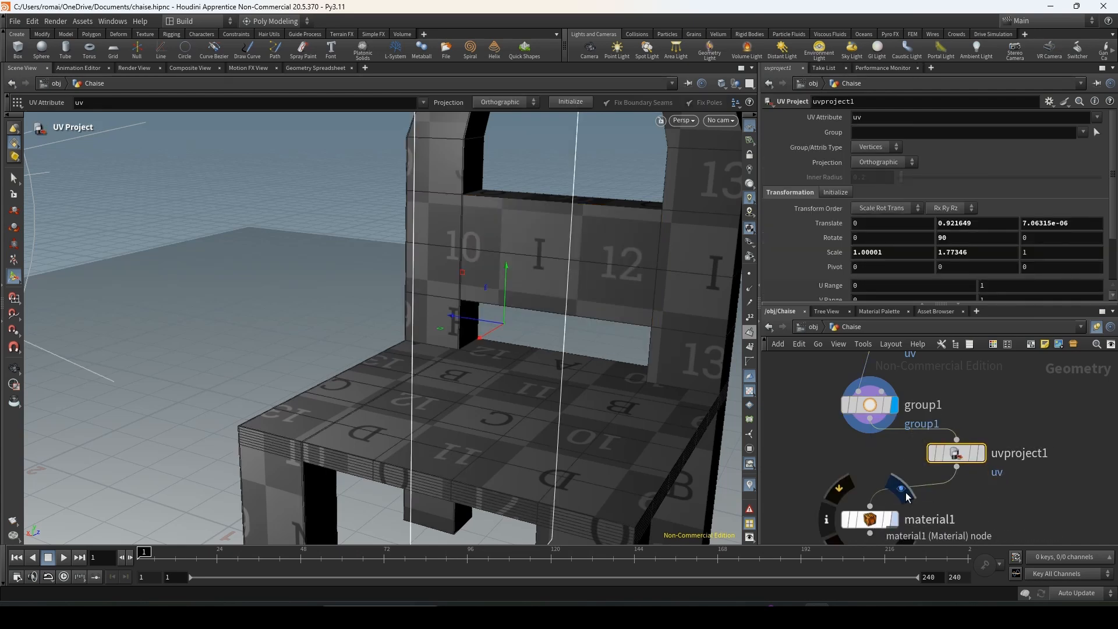
drag(957, 453, 877, 466)
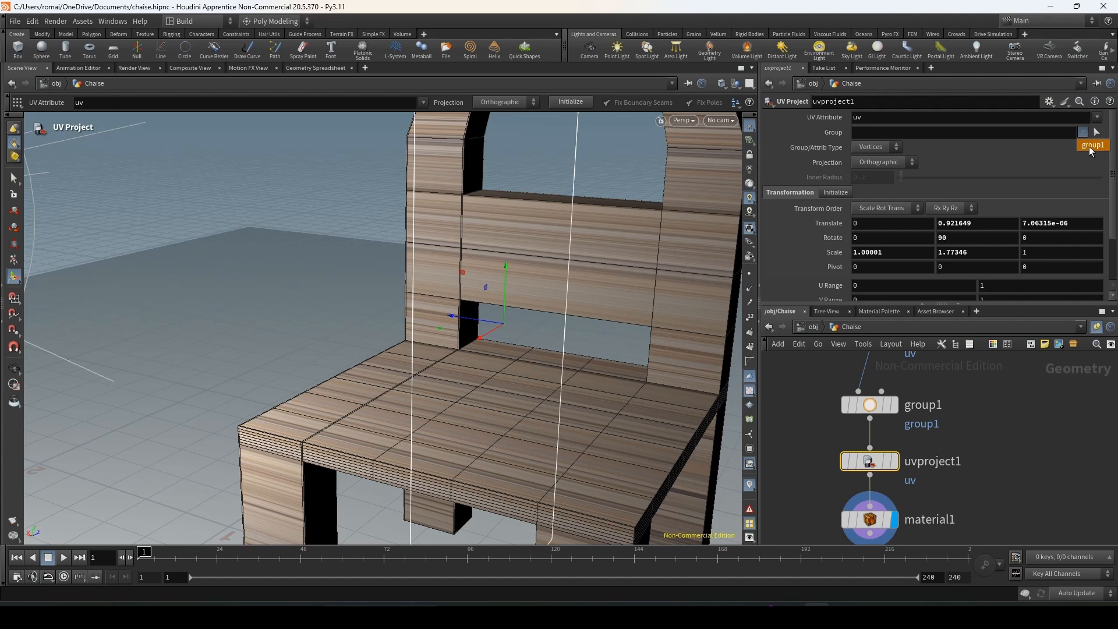
click(1089, 146)
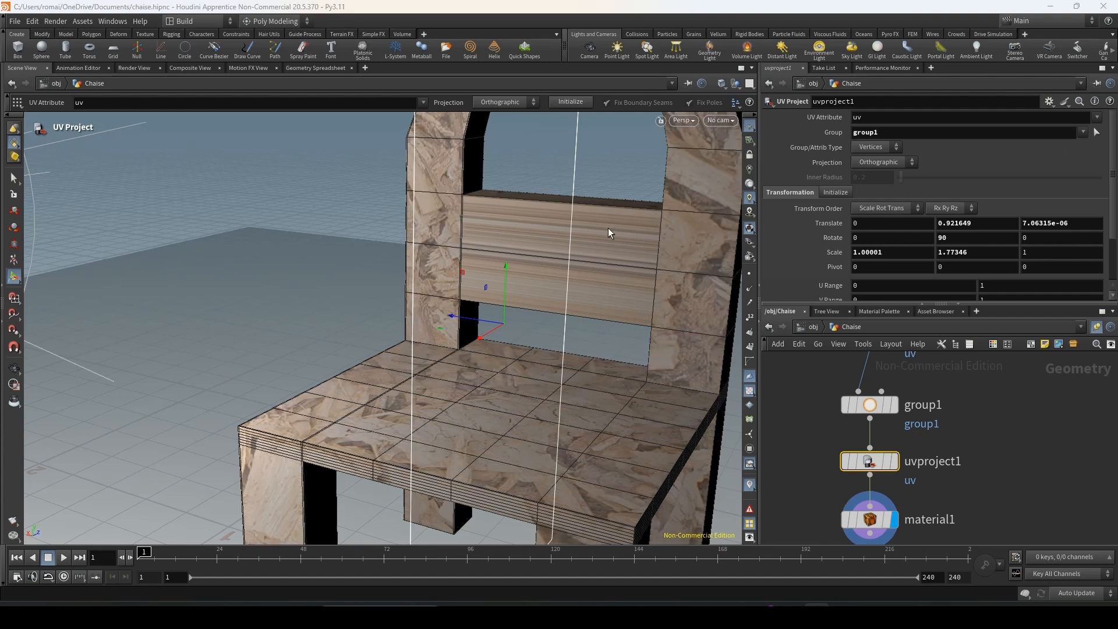
Step: Compare group1's base group with the primitive numbers on the chair, hide the numbers and reopen uvproject1's parameters
click(874, 404)
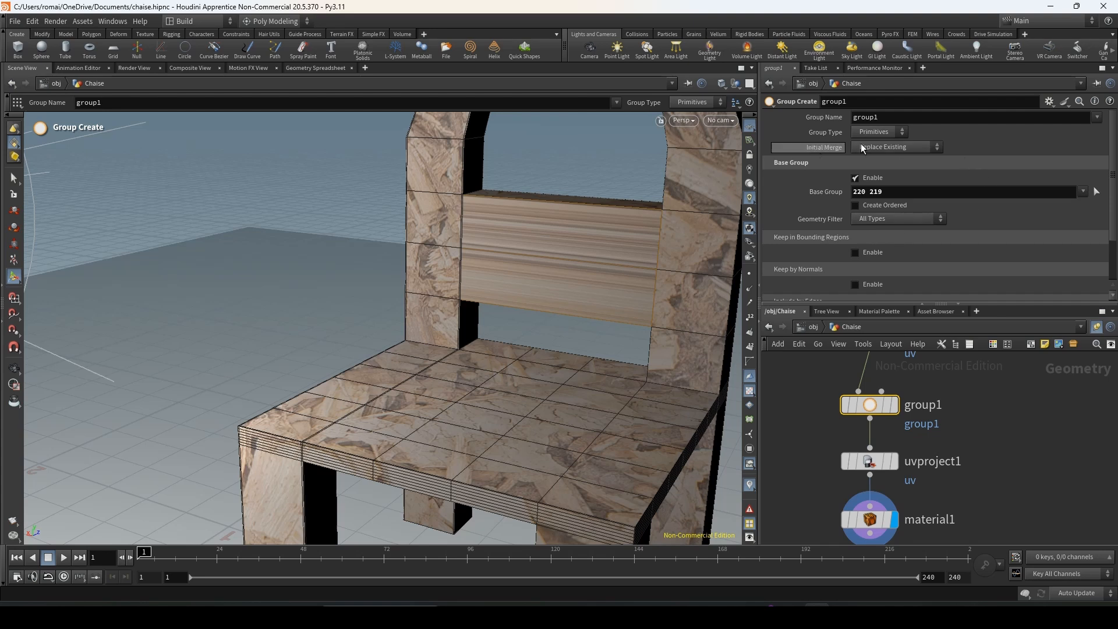
click(895, 194)
drag(896, 195, 833, 203)
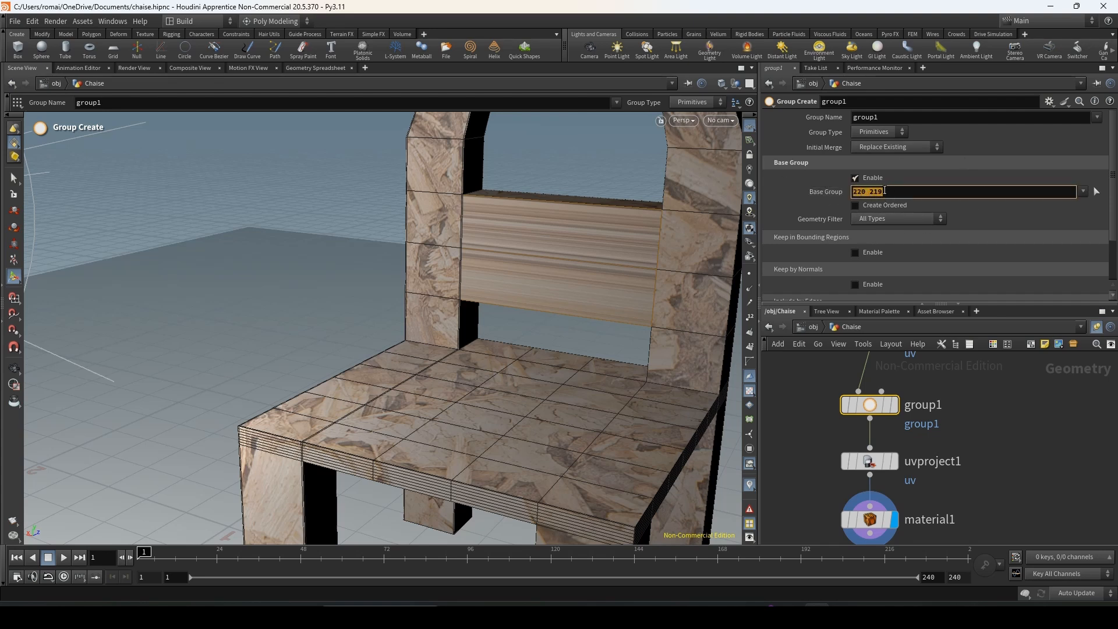
click(749, 350)
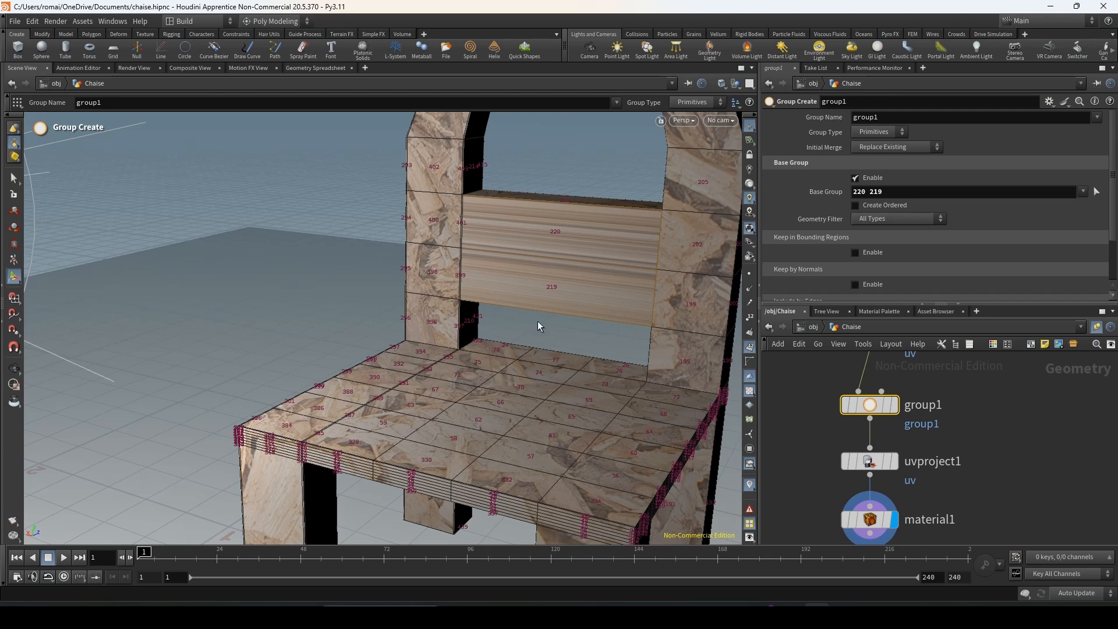
click(750, 350)
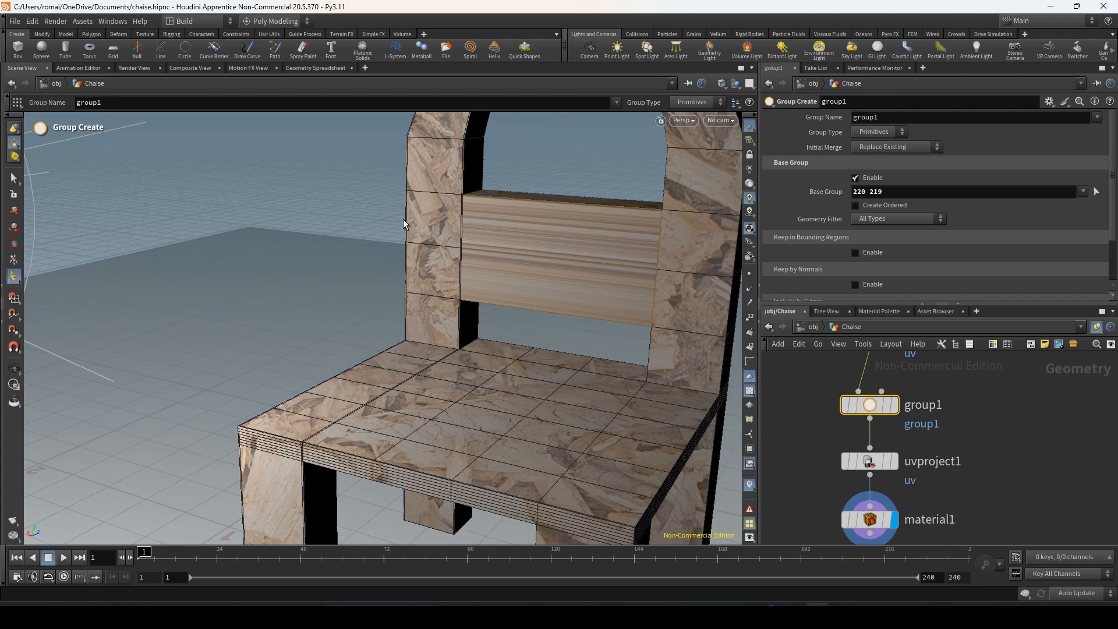
click(867, 461)
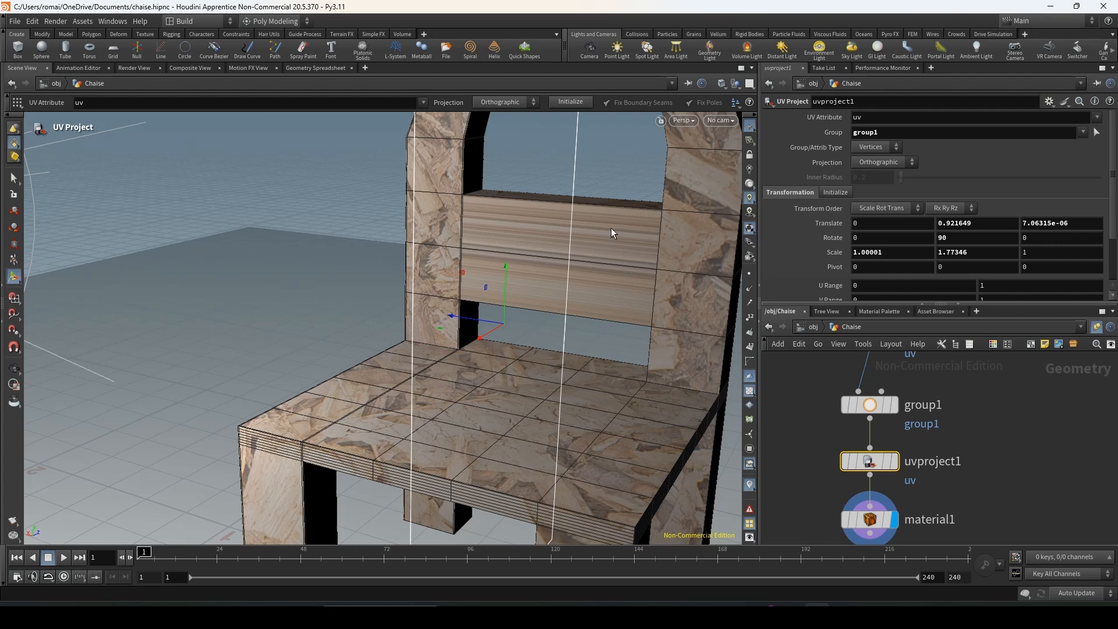
Step: Set uvproject1's Y rotation to 0 and check the woodchips texture on the backrest's crosspiece
key(Escape)
key(h)
drag(351, 282, 531, 265)
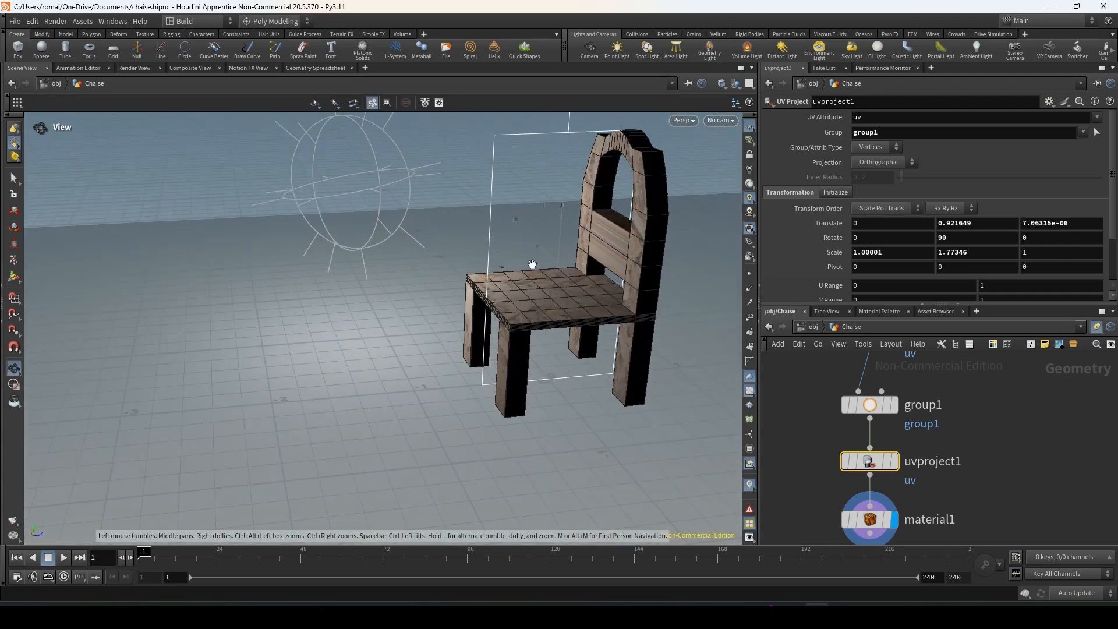
key(Return)
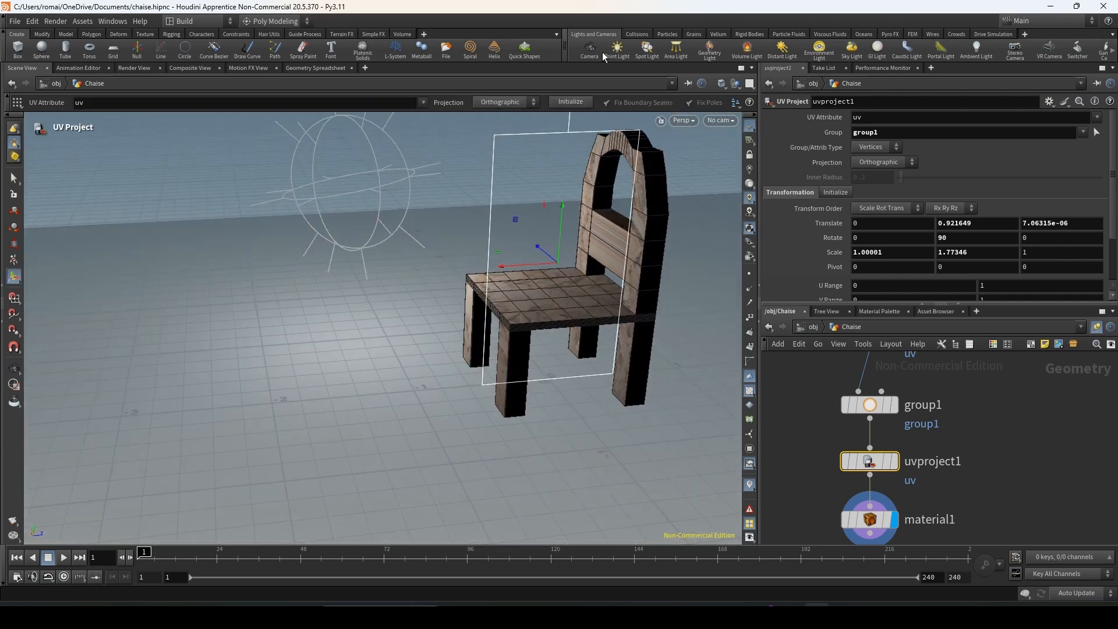
scroll(606, 204, up, 3)
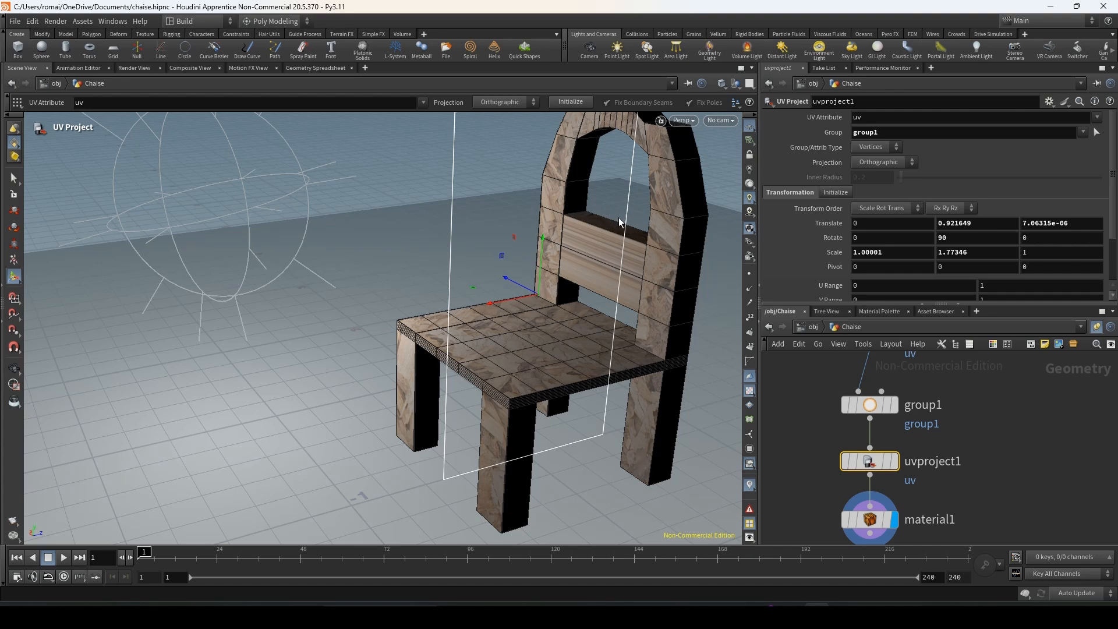
click(950, 238)
text(0)
key(Return)
alt+scroll(611, 262, up, 5)
alt+drag(612, 262, 641, 264)
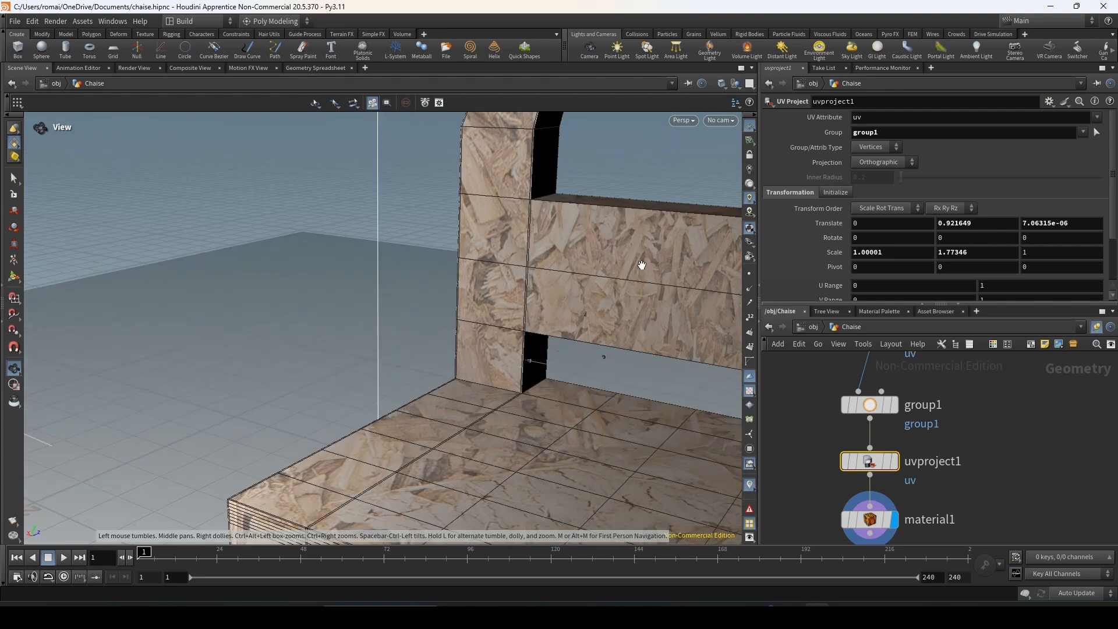
alt+scroll(641, 264, down, 6)
alt+middle_drag(574, 272, 450, 273)
key(Return)
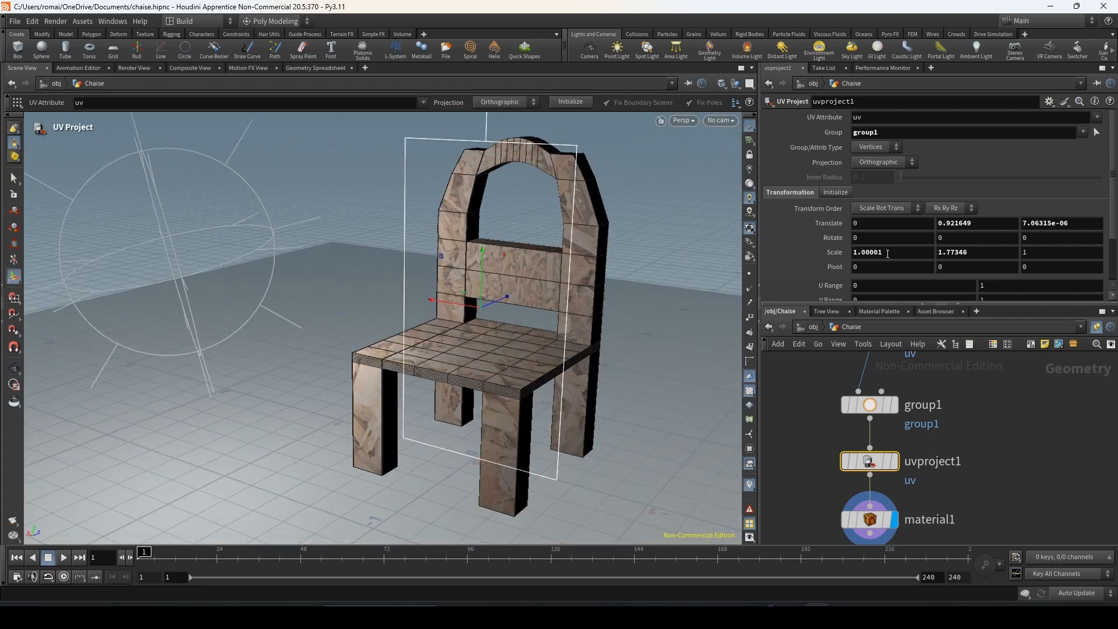
Step: Scale the uvproject1 projection to 0.80001 in X and 0.77346 in Y
middle_drag(887, 252, 856, 252)
scroll(541, 280, up, 8)
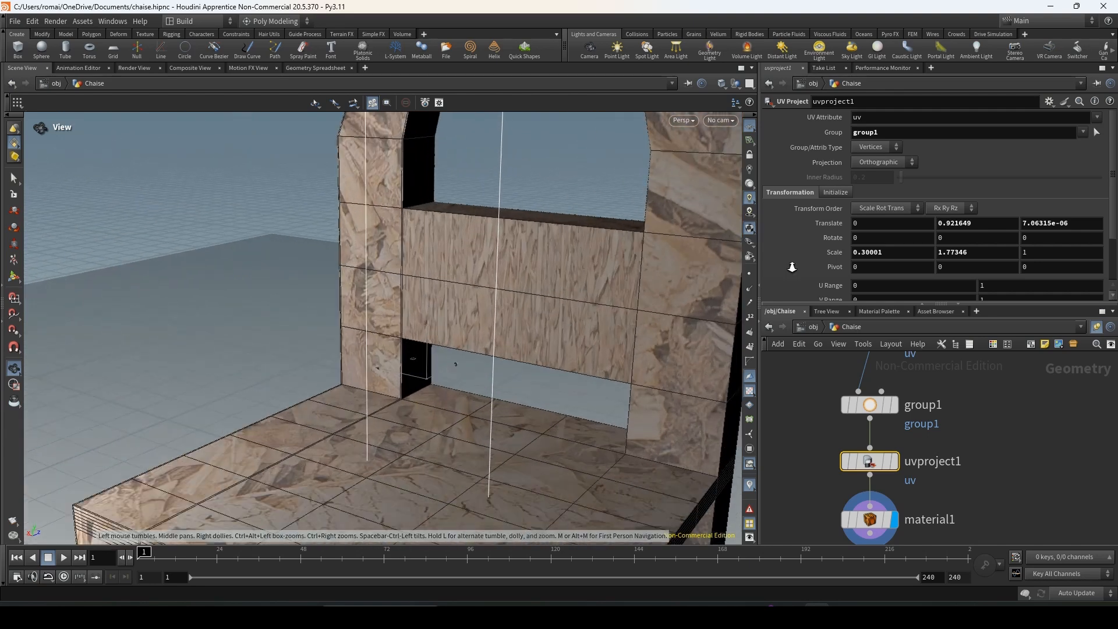
mouse_move(980, 253)
middle_down()
mouse_move(888, 260)
mouse_move(978, 252)
middle_up()
mouse_move(896, 246)
middle_down()
mouse_move(932, 247)
mouse_move(886, 249)
middle_up()
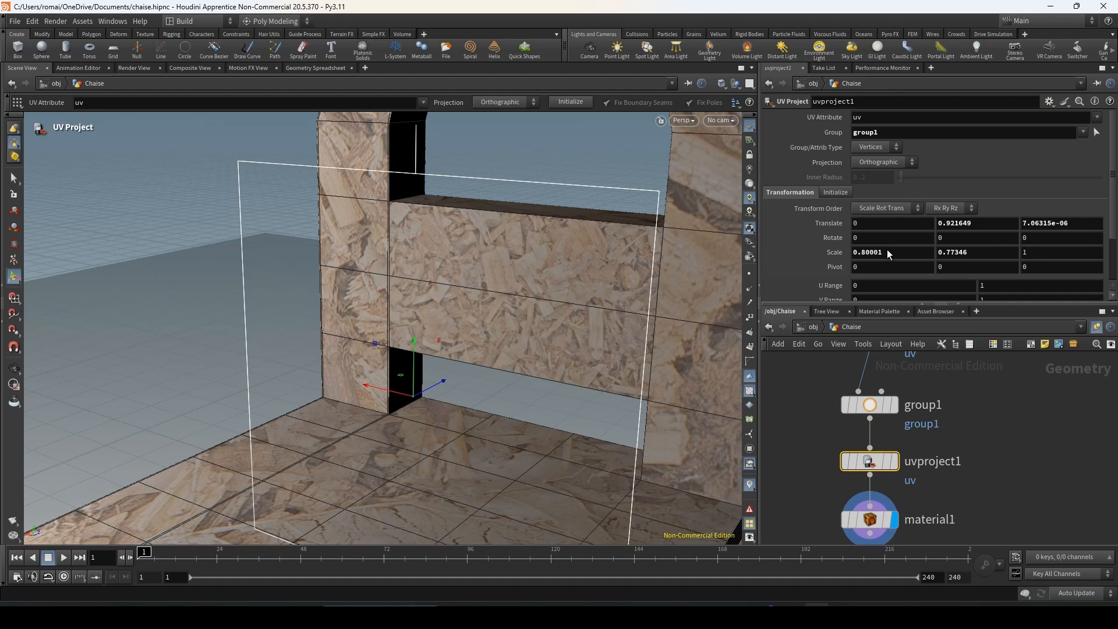
Step: Return to the object level, render the scene with mantra_ipr to check the chair's texture, and stop the render
click(814, 328)
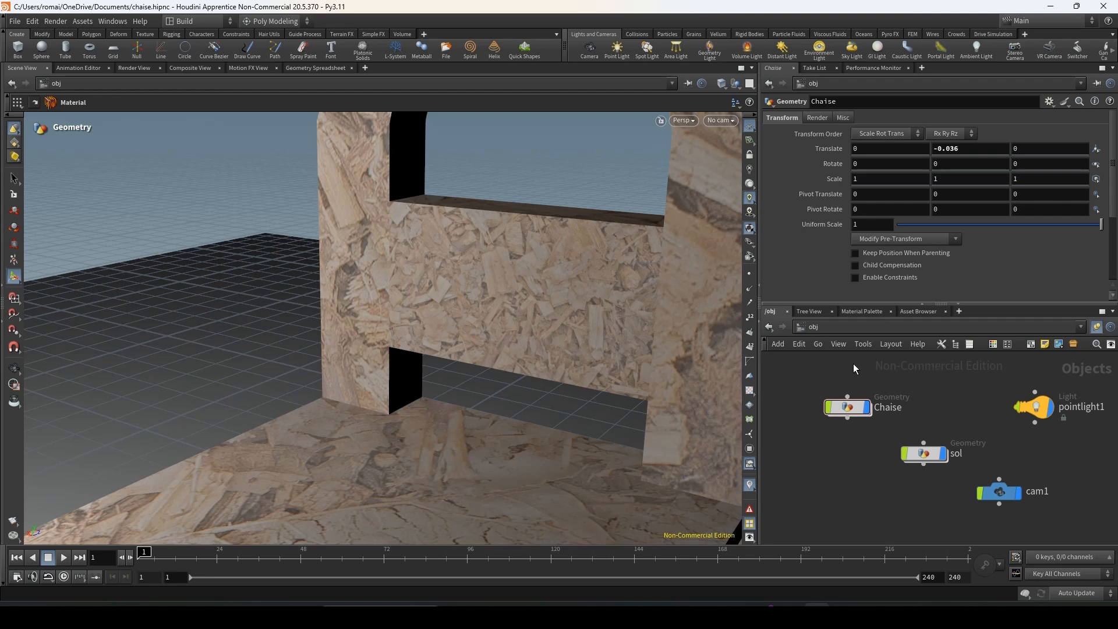
click(145, 68)
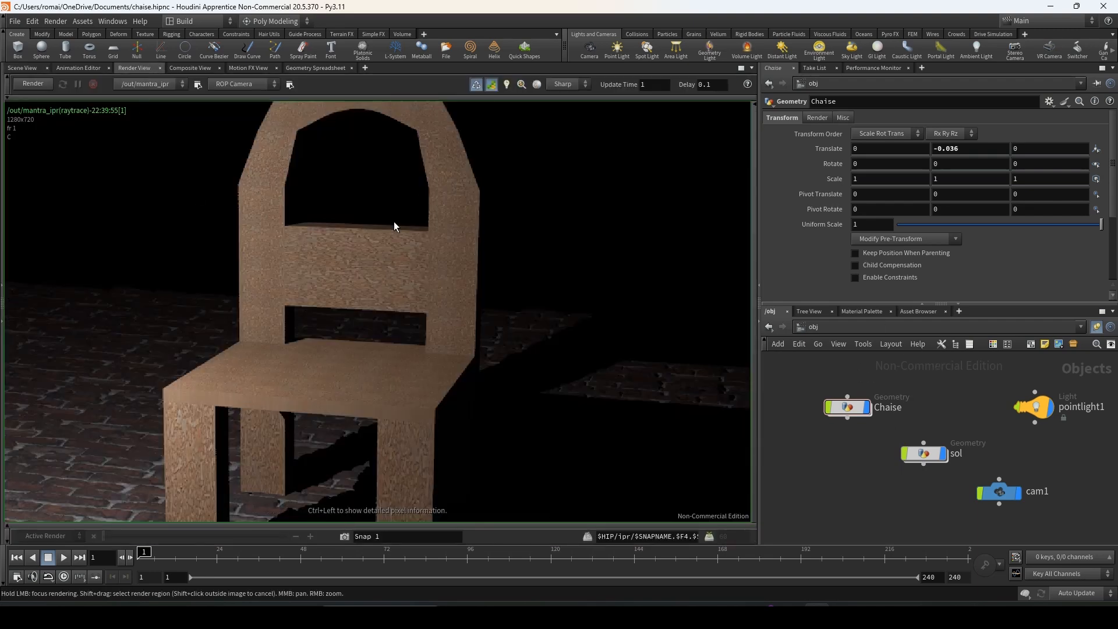
click(33, 83)
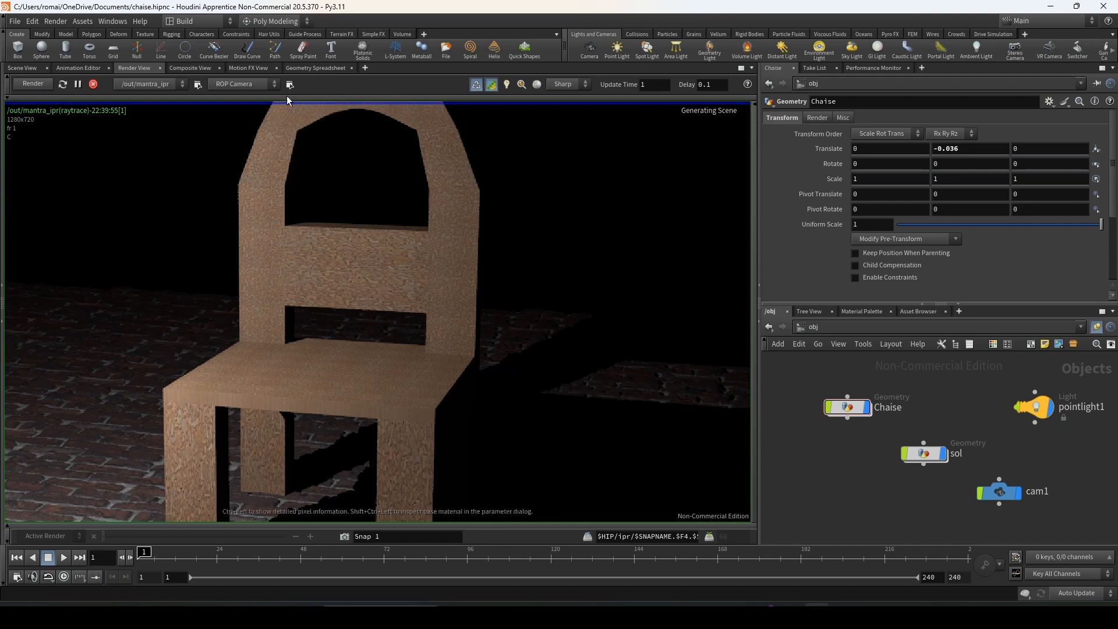
scroll(434, 302, down, 3)
middle_drag(411, 329, 499, 276)
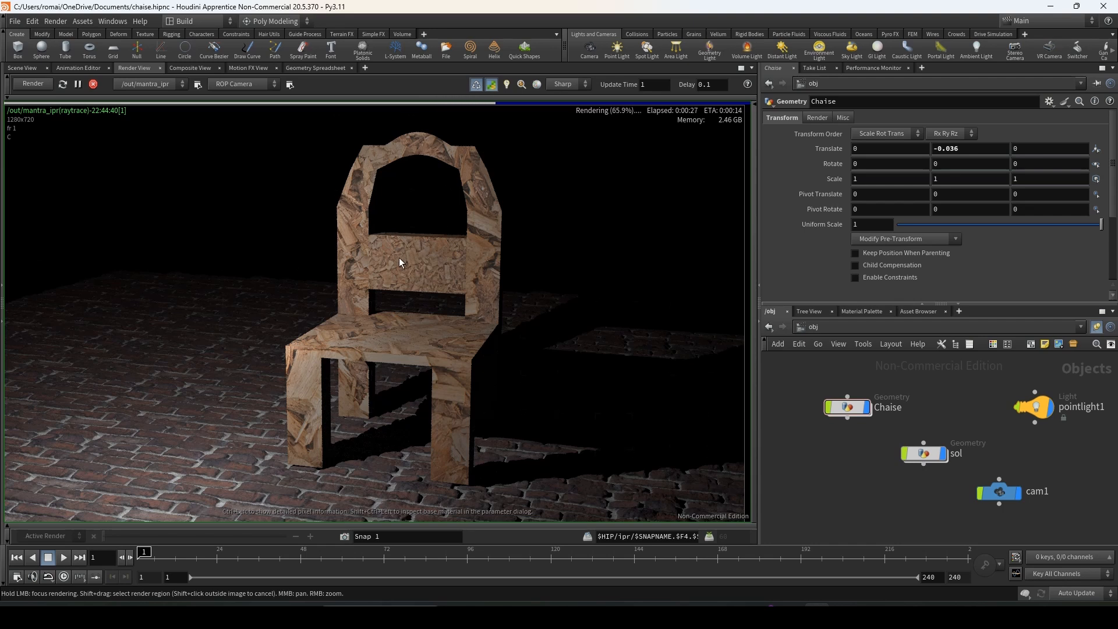
click(90, 86)
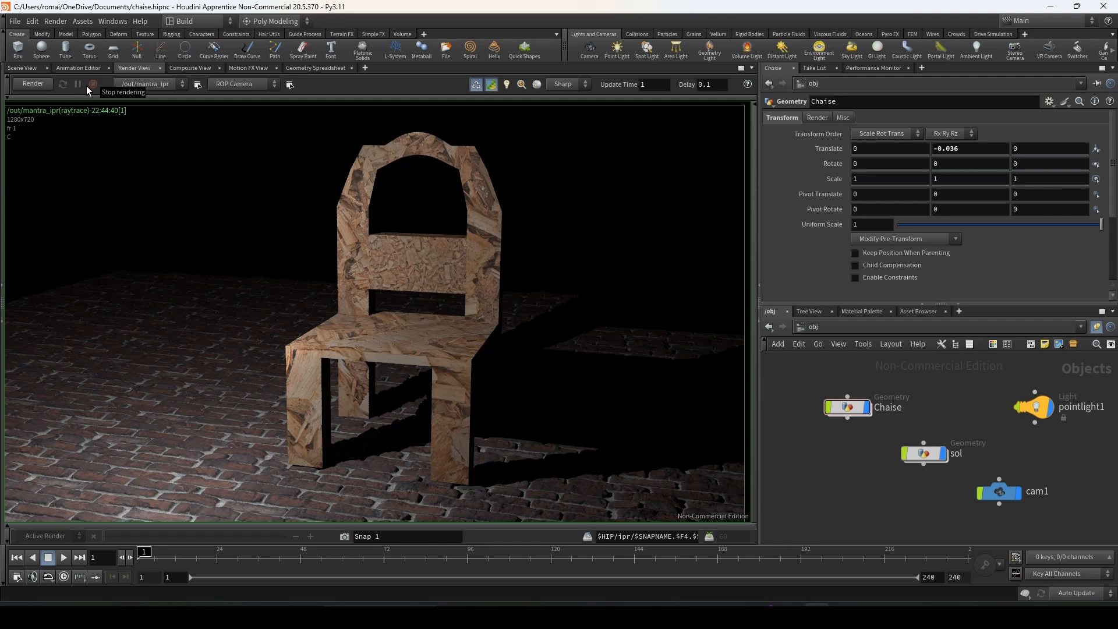
Step: Open the out network and set mantra_ipr's valid frame range to Render Frame Range
click(831, 329)
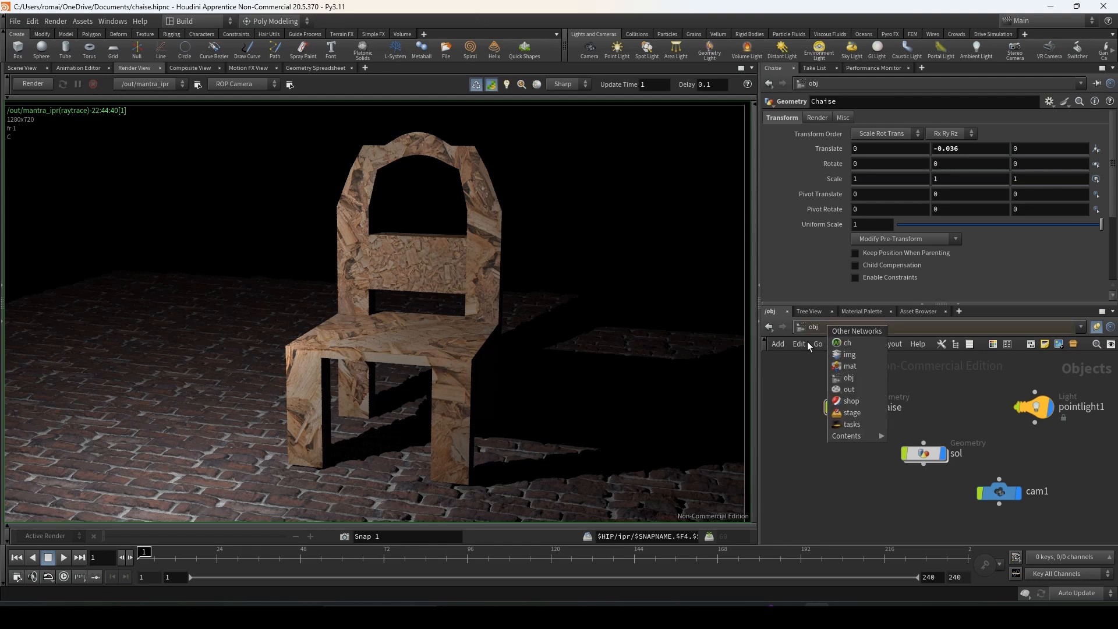
click(854, 389)
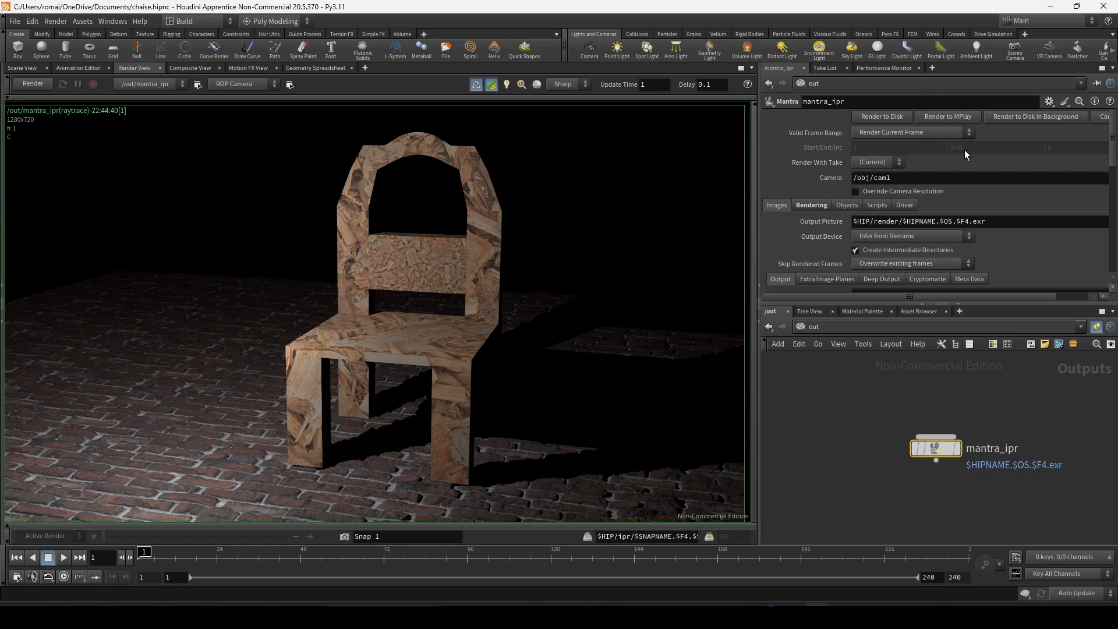
scroll(932, 186, down, 5)
scroll(897, 169, up, 3)
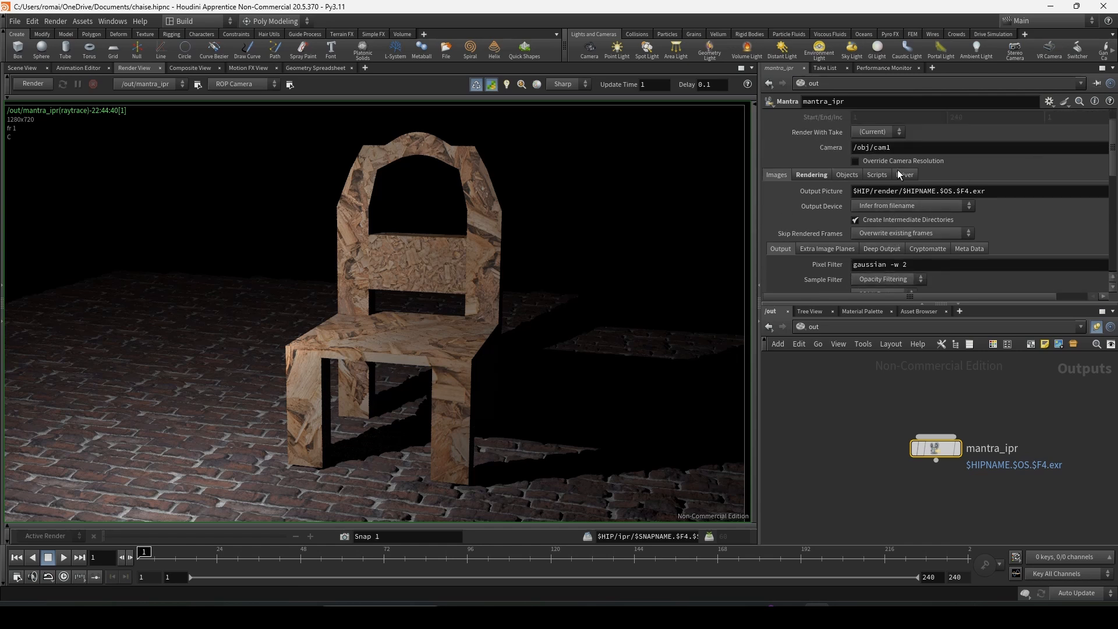
scroll(897, 169, up, 2)
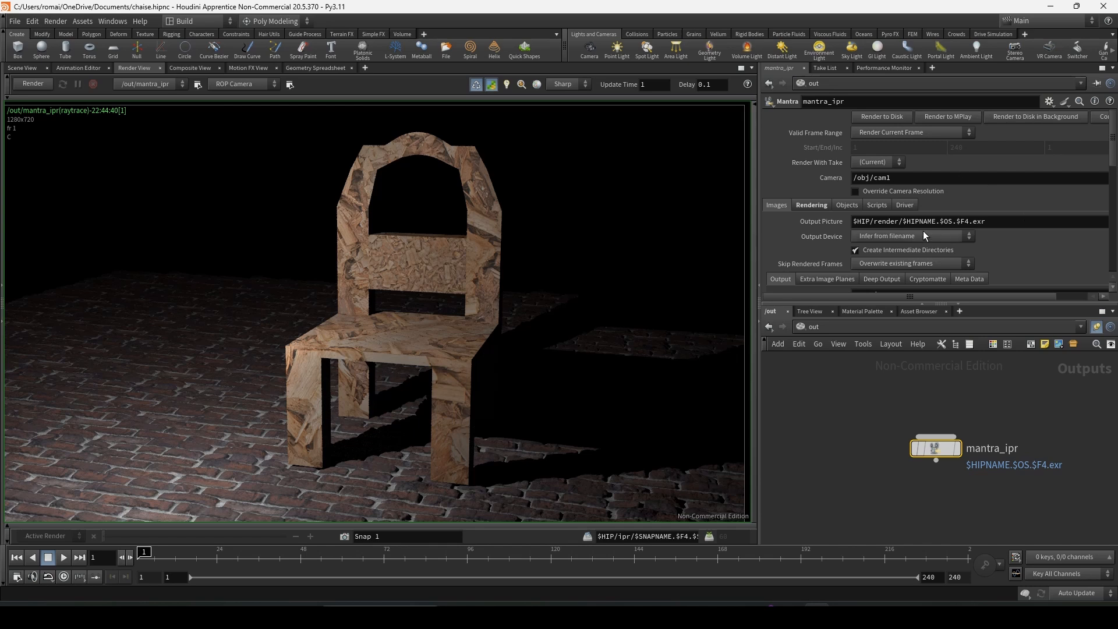
click(895, 133)
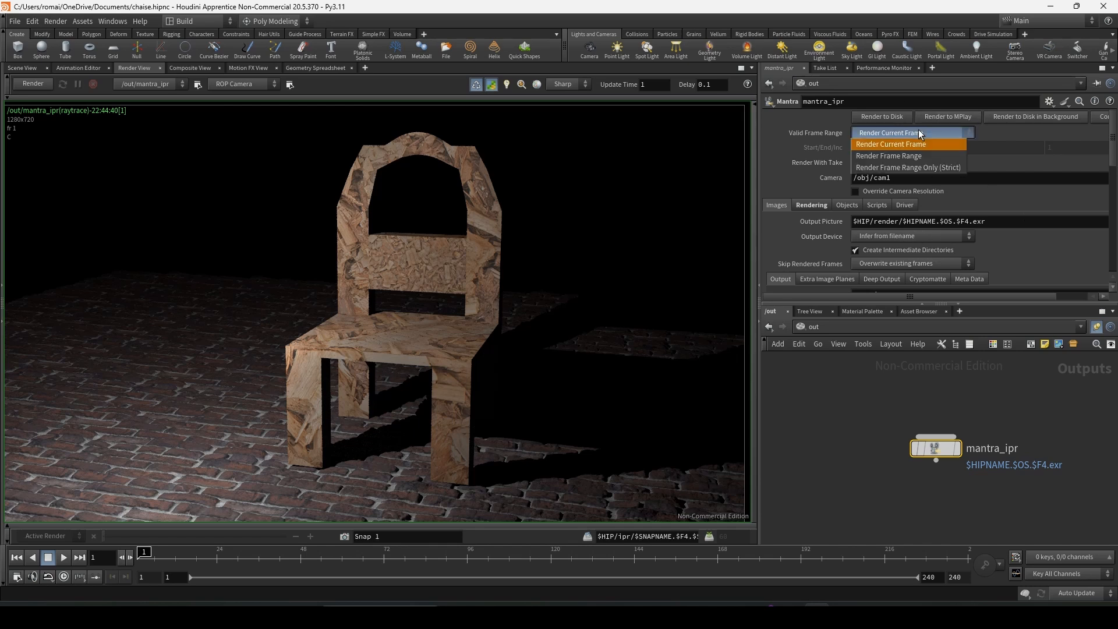
click(862, 159)
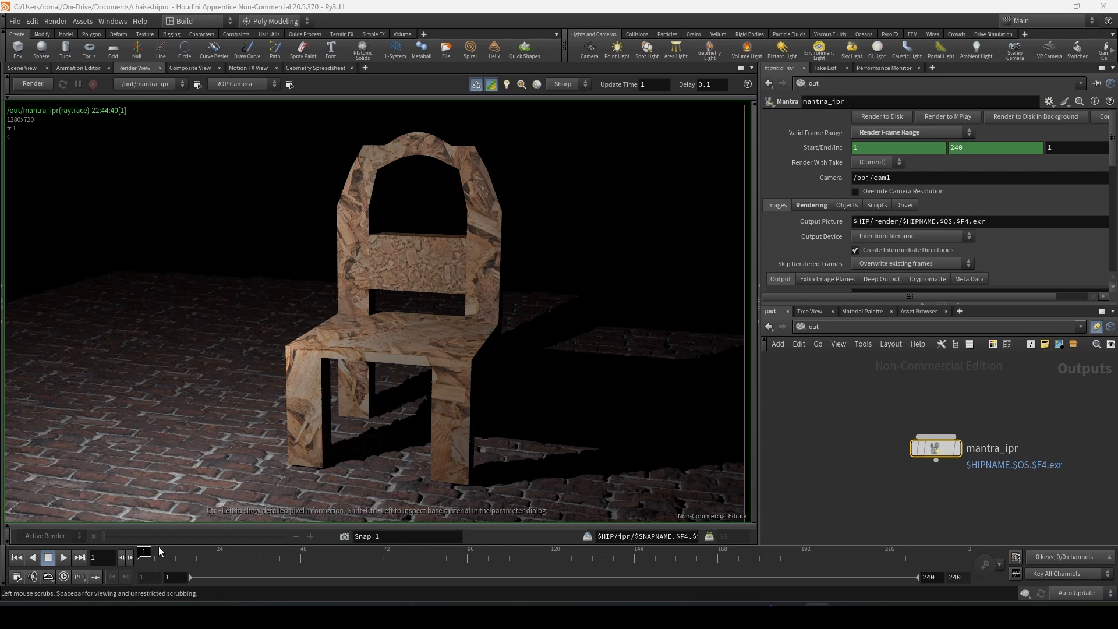
Step: Try to set mantra_ipr's end frame to 10 while it is still driven by an expression
click(984, 151)
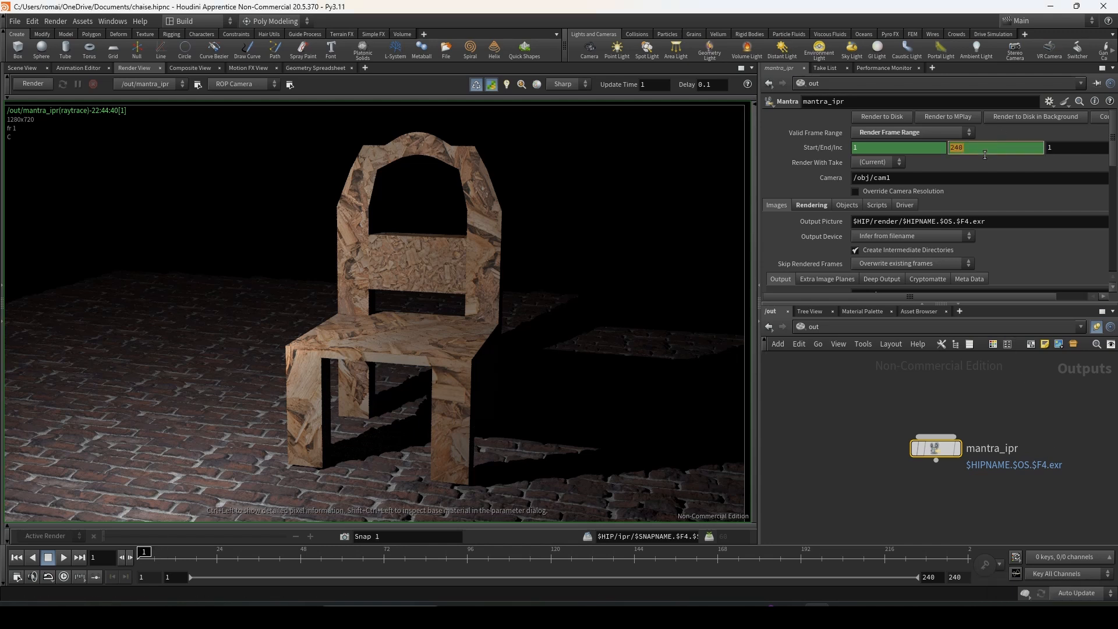
text(1)
key(Escape)
click(984, 154)
text(10)
key(Return)
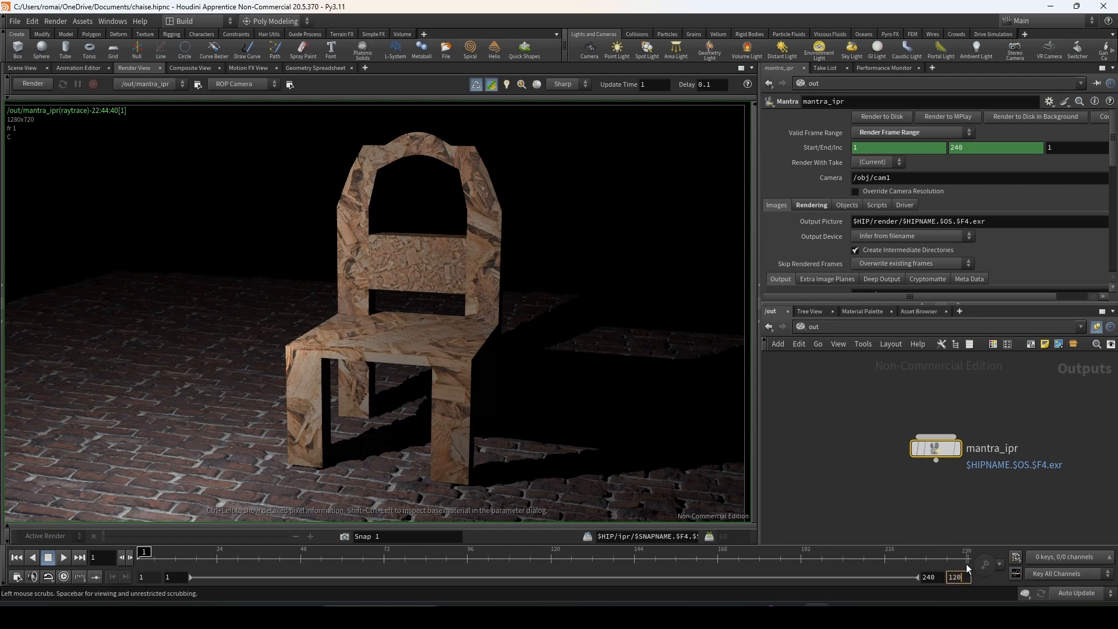
Step: Set the timeline's end frame to 120, and restore it to 240
key(Return)
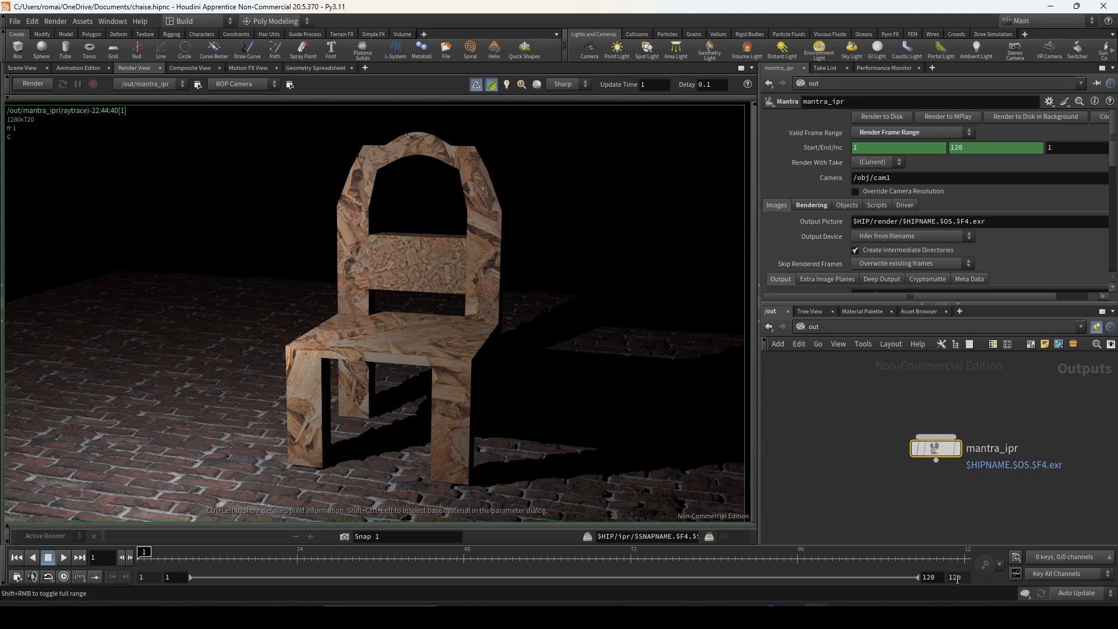
click(956, 577)
text(240)
key(Return)
Step: Remove the expression from mantra_ipr's end frame and set the end frame to 10
ctrl+shift+click(974, 144)
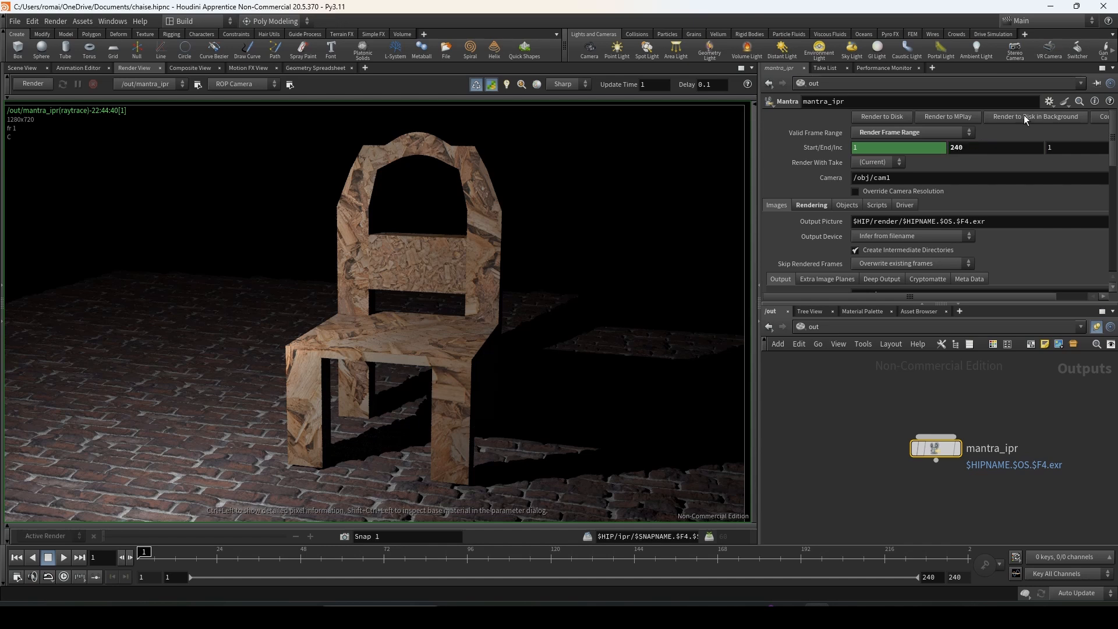
click(985, 149)
text(10)
key(Return)
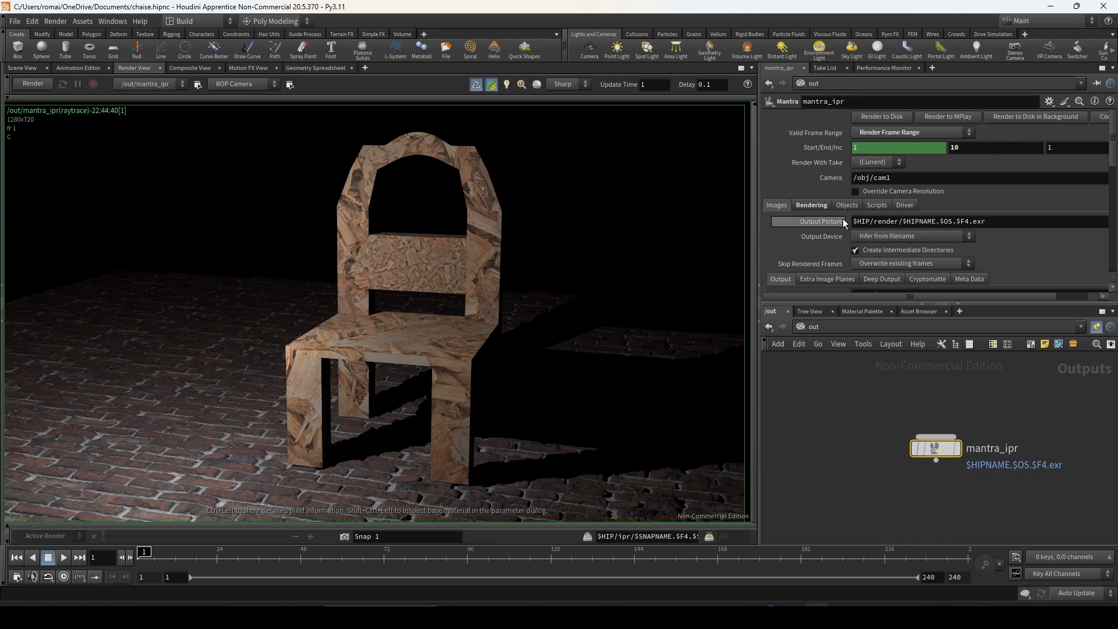
Step: Examine mantra_ipr's output picture path, including its file name variables and extension
drag(898, 298, 932, 298)
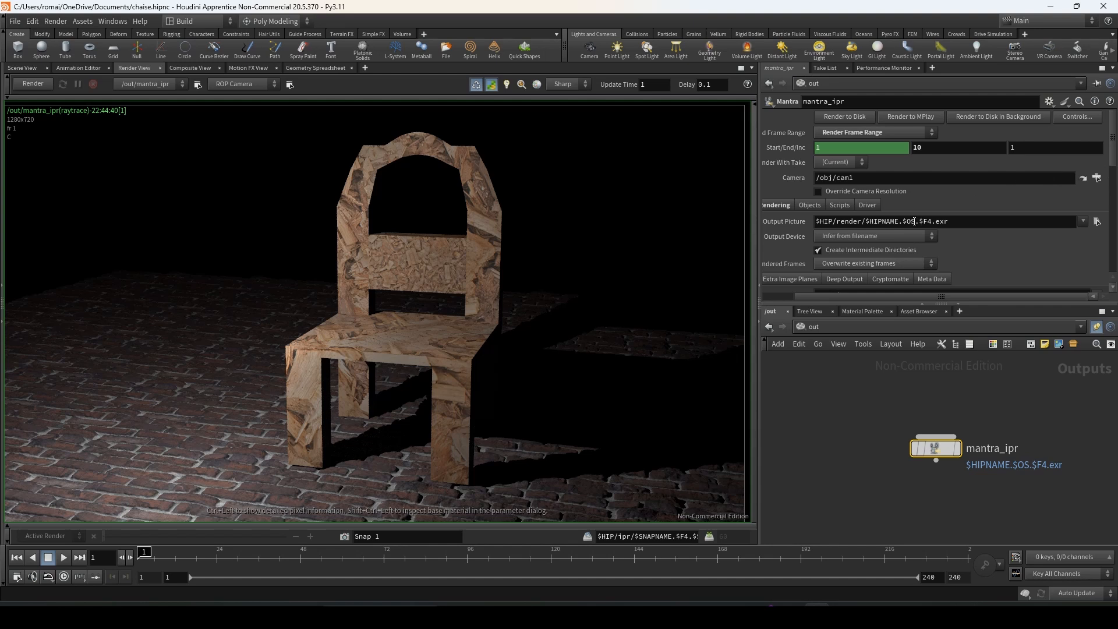
drag(901, 221, 950, 222)
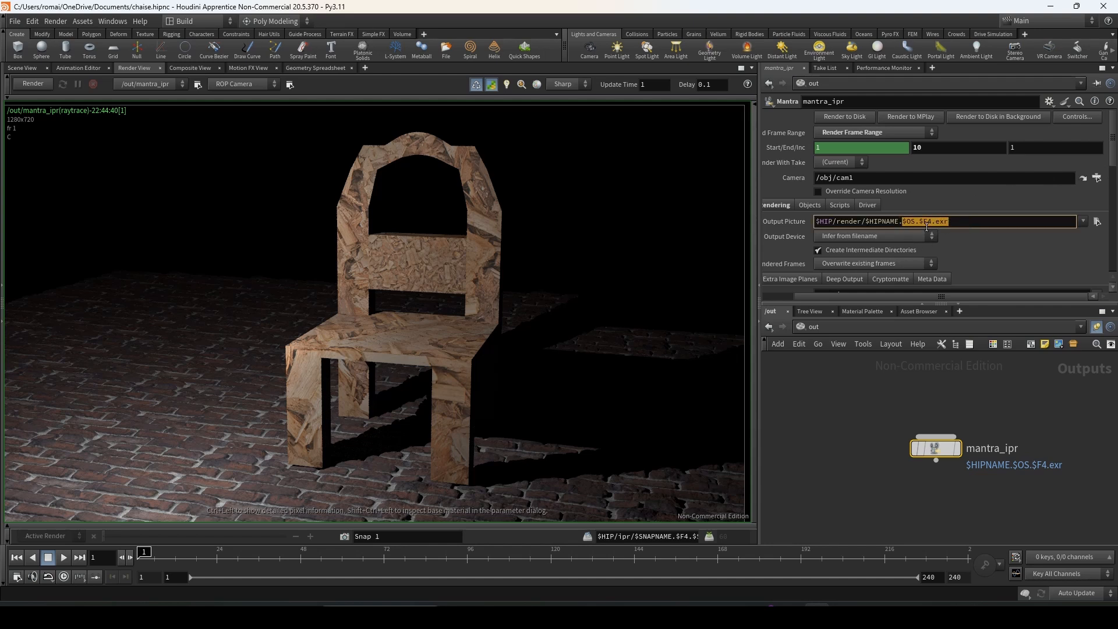
drag(916, 296, 884, 296)
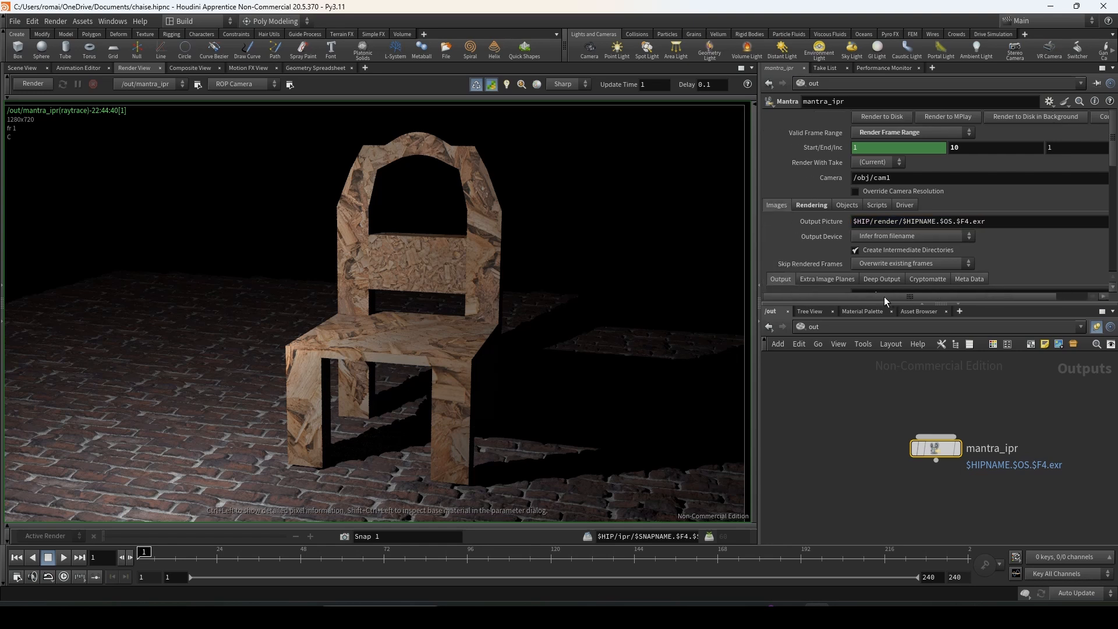
double_click(921, 222)
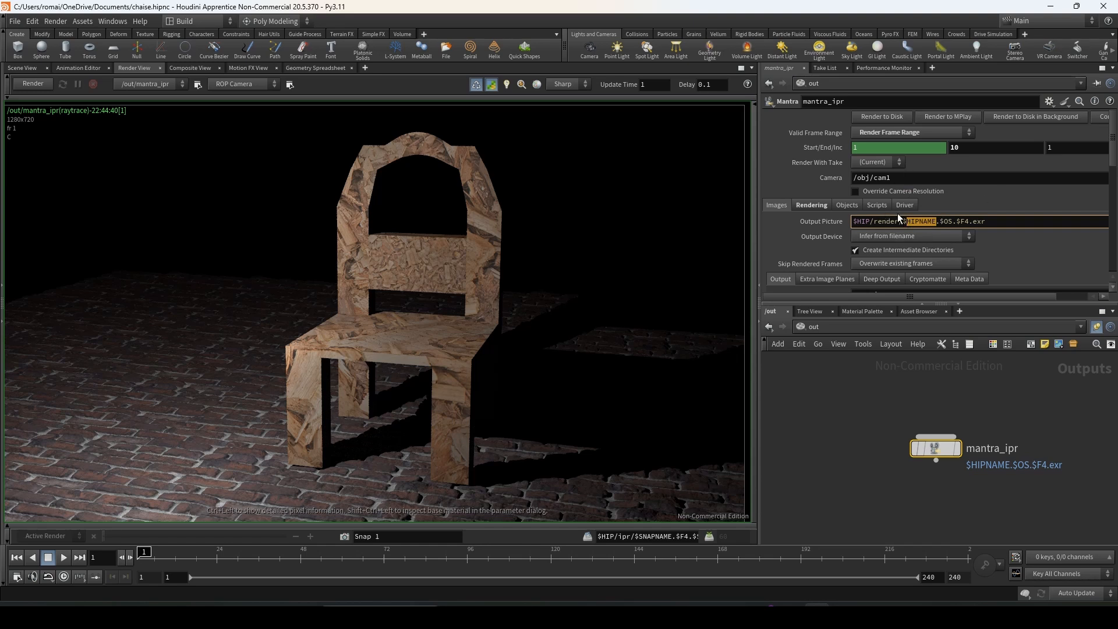
Step: Review mantra_ipr's extra image planes, deep output and Cryptomatte options, and return to the main output settings
scroll(856, 240, down, 4)
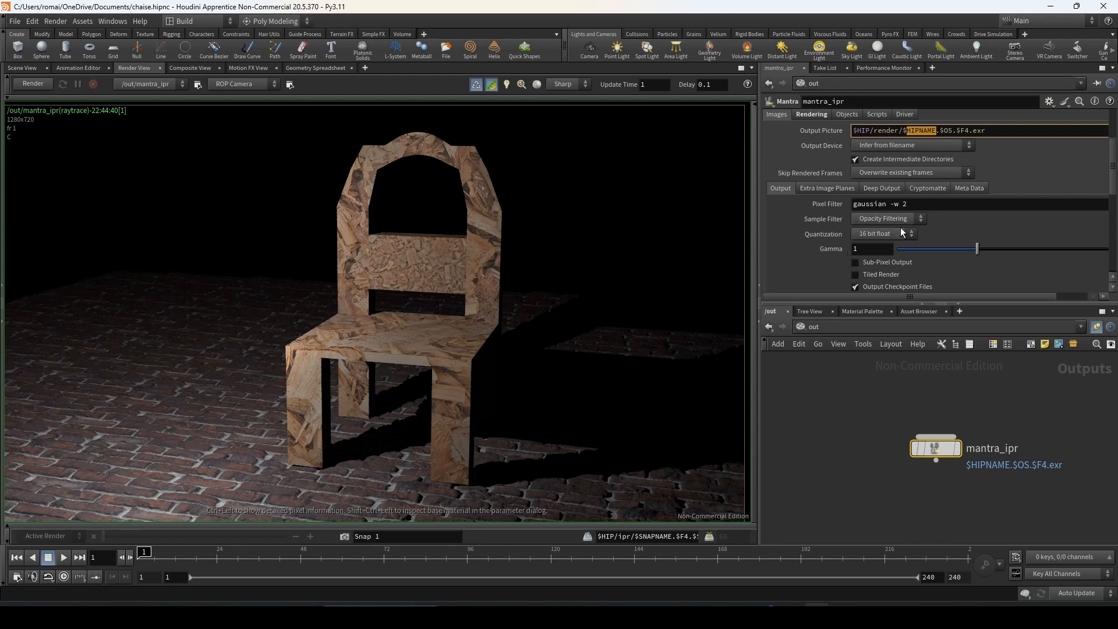
click(825, 186)
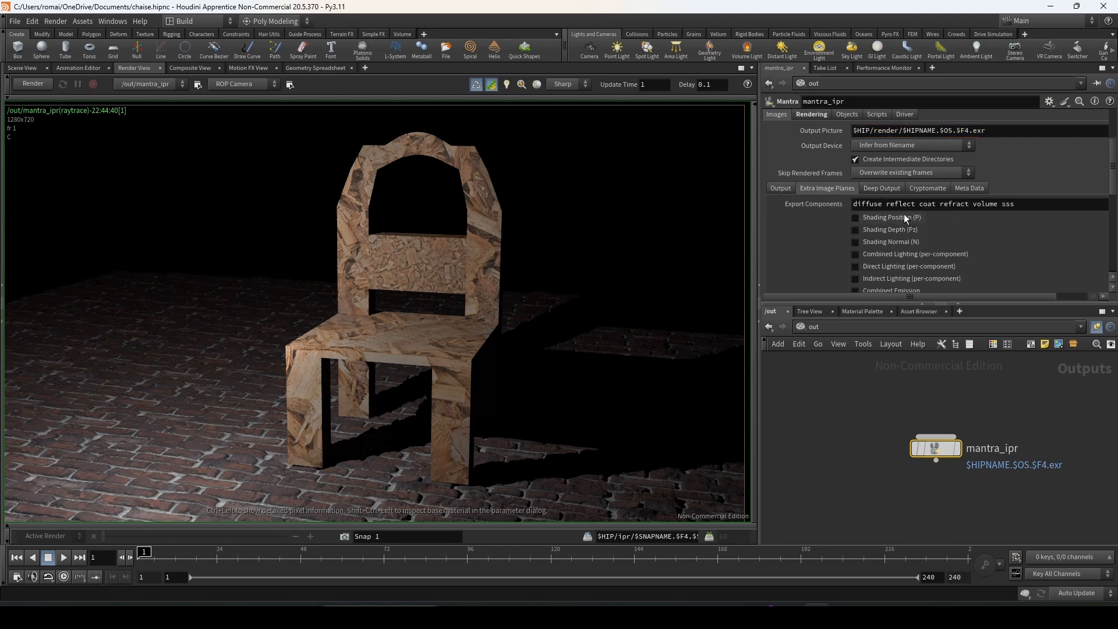
scroll(904, 218, down, 1)
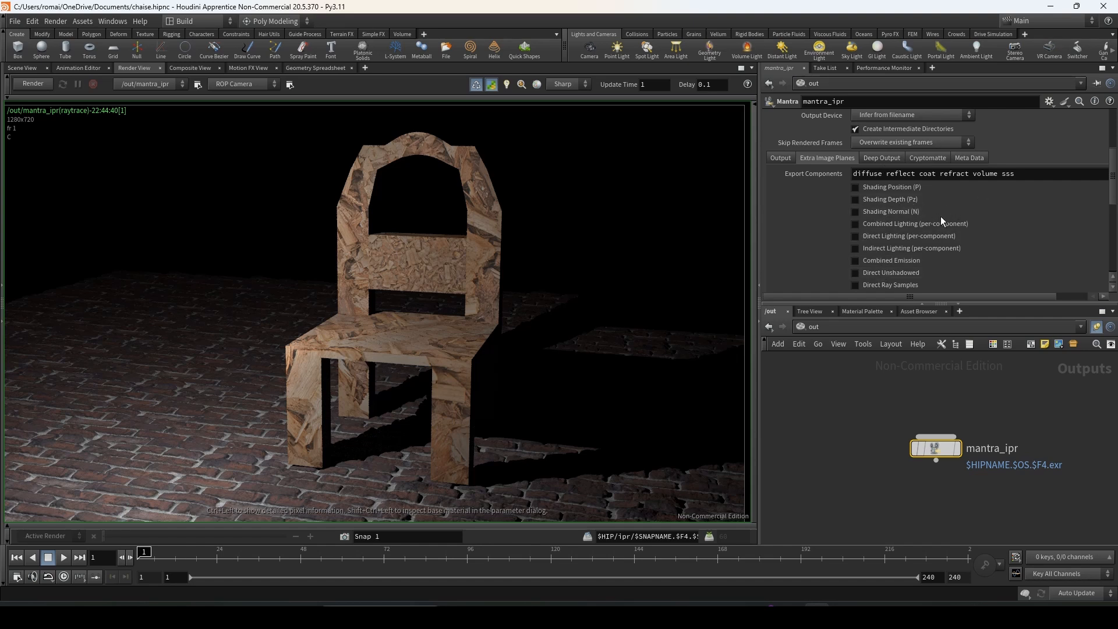
scroll(877, 218, down, 3)
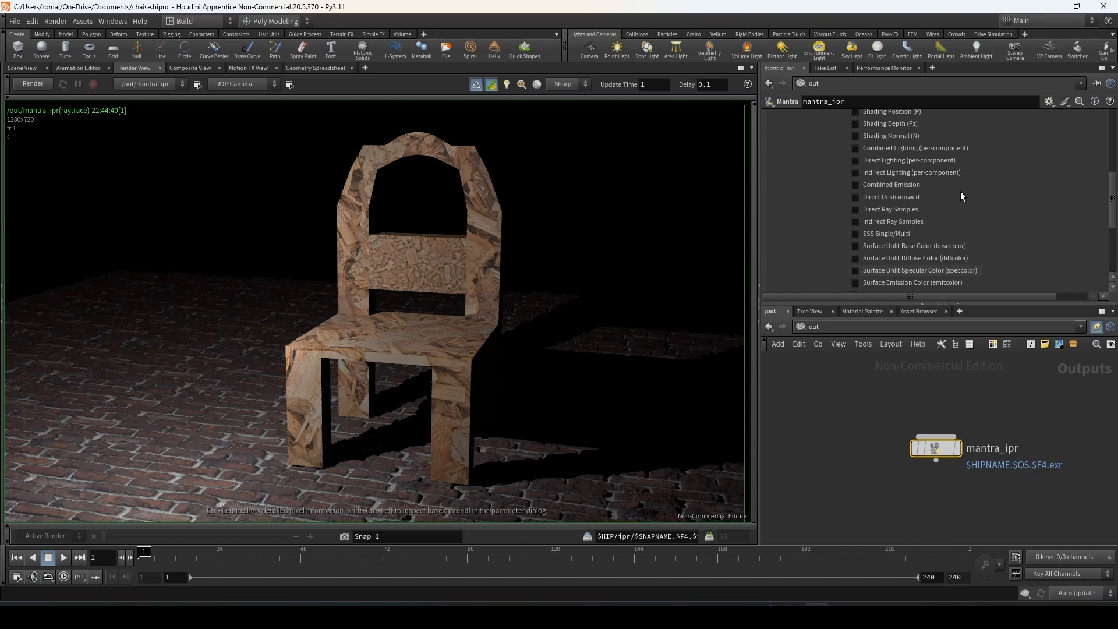
scroll(913, 216, up, 2)
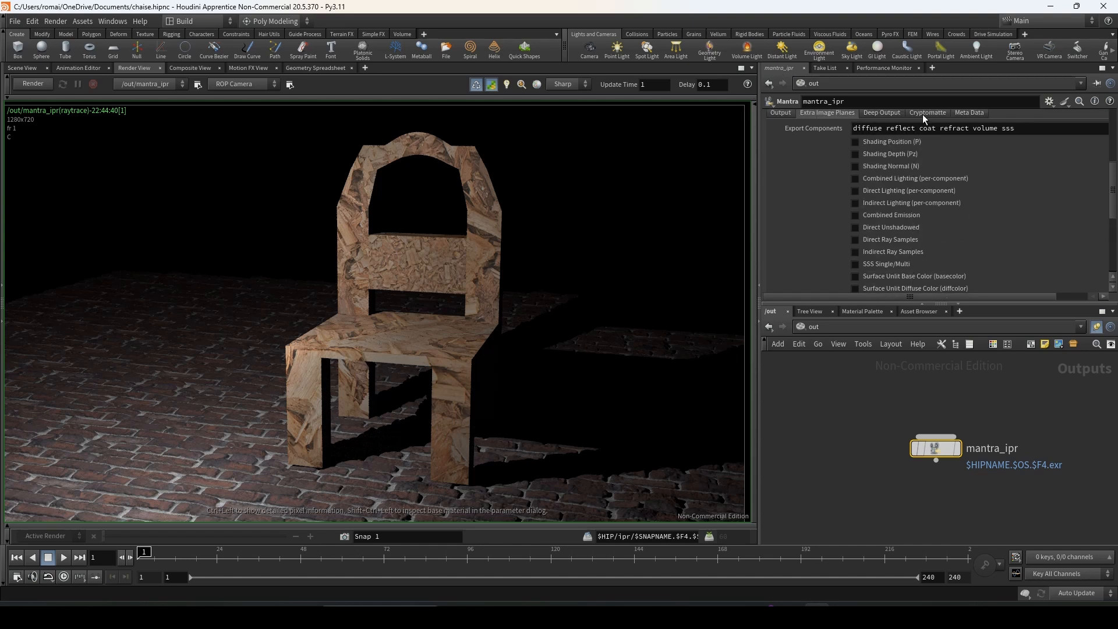
click(882, 113)
scroll(911, 207, up, 2)
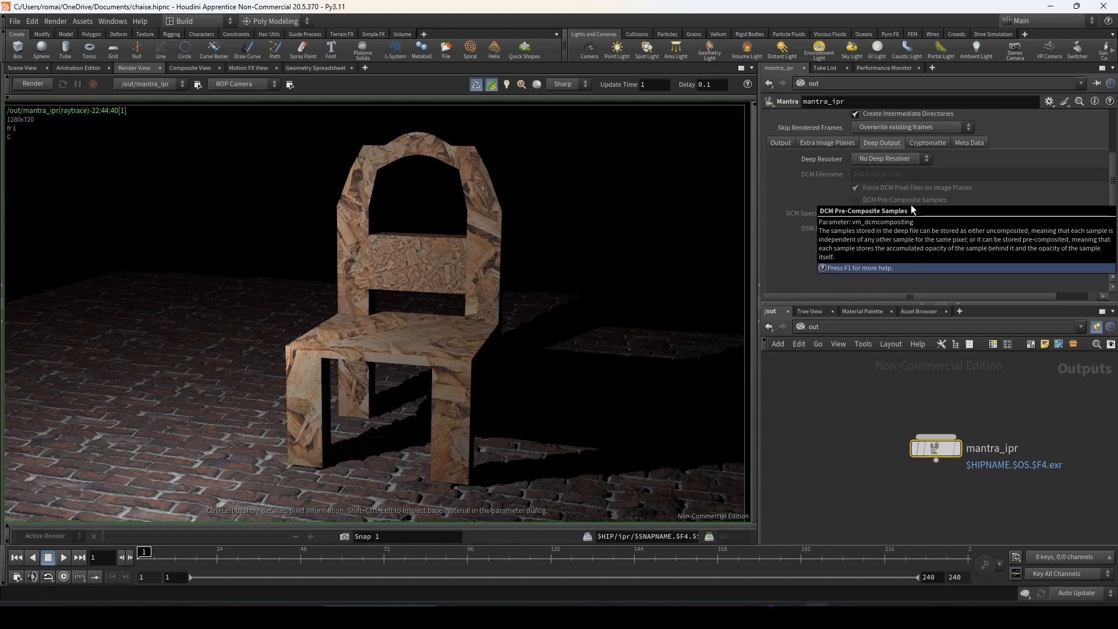
click(934, 143)
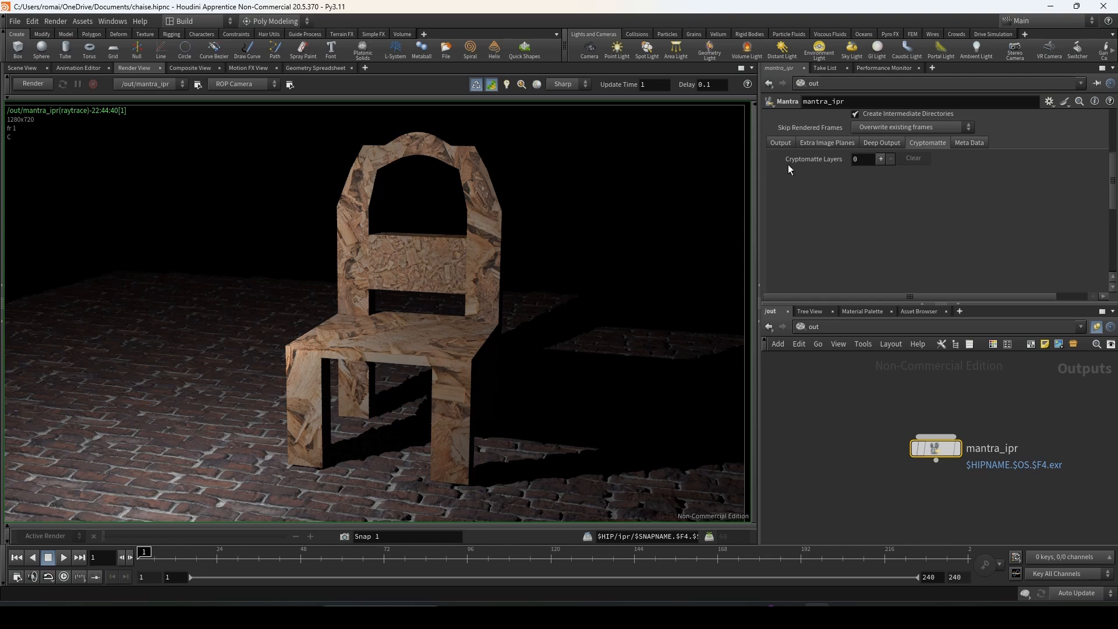
click(780, 143)
scroll(926, 190, up, 4)
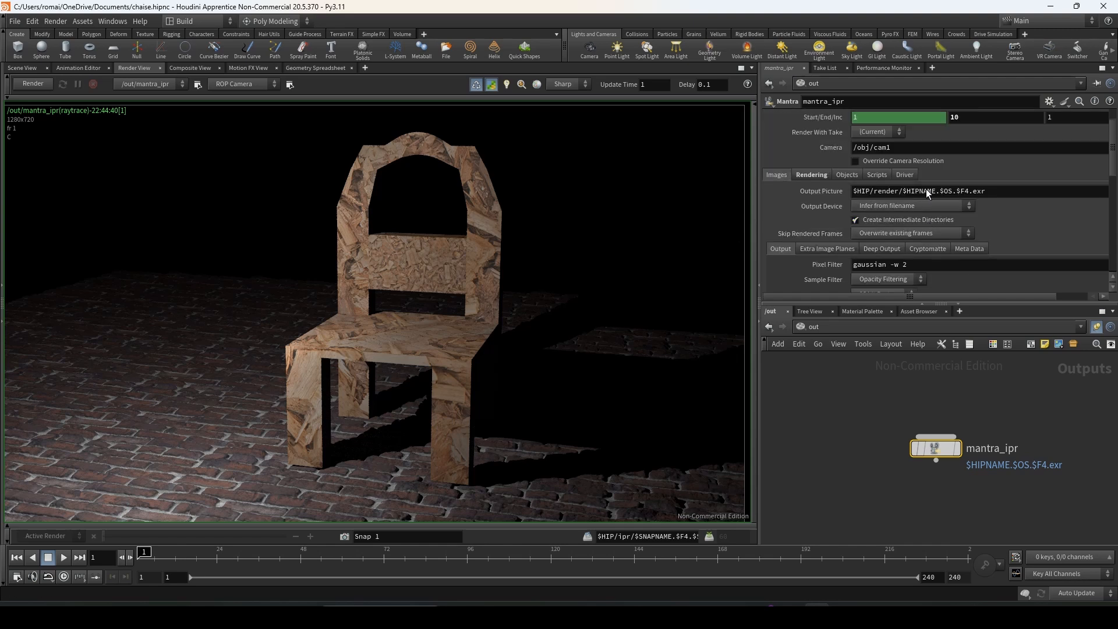
Step: Return to the object network with the 3D scene view, and switch the network to stage
scroll(926, 193, up, 2)
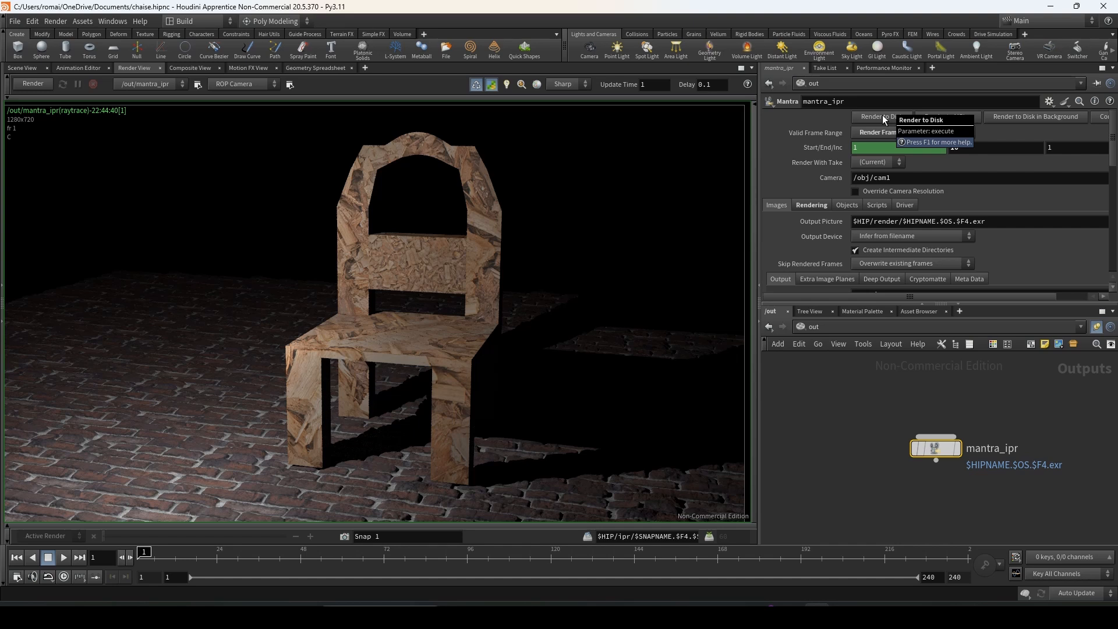
click(827, 325)
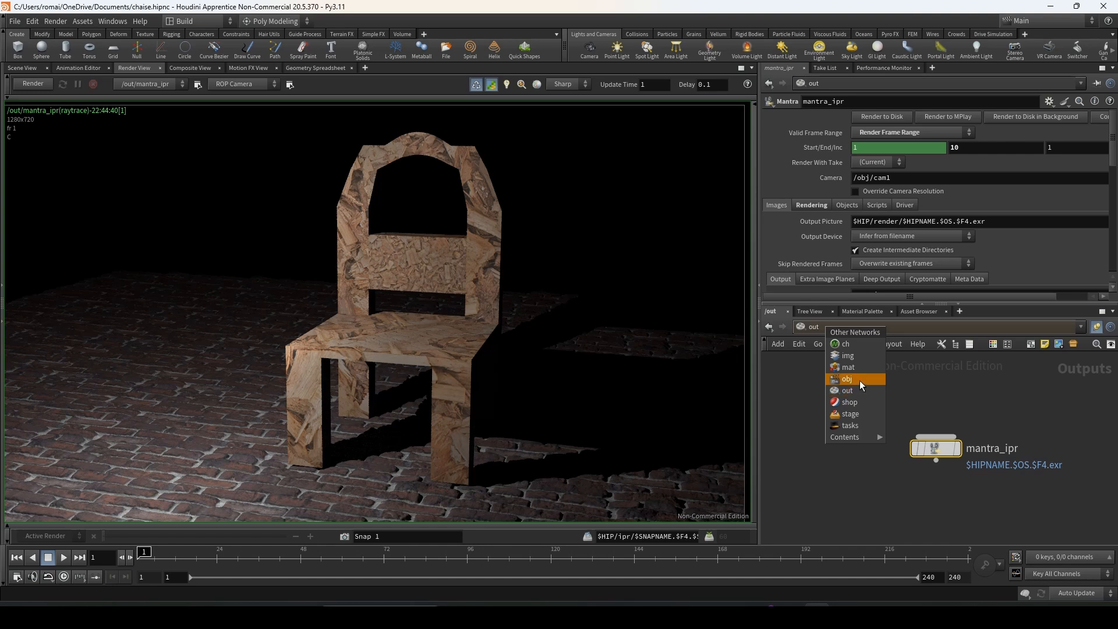
click(860, 379)
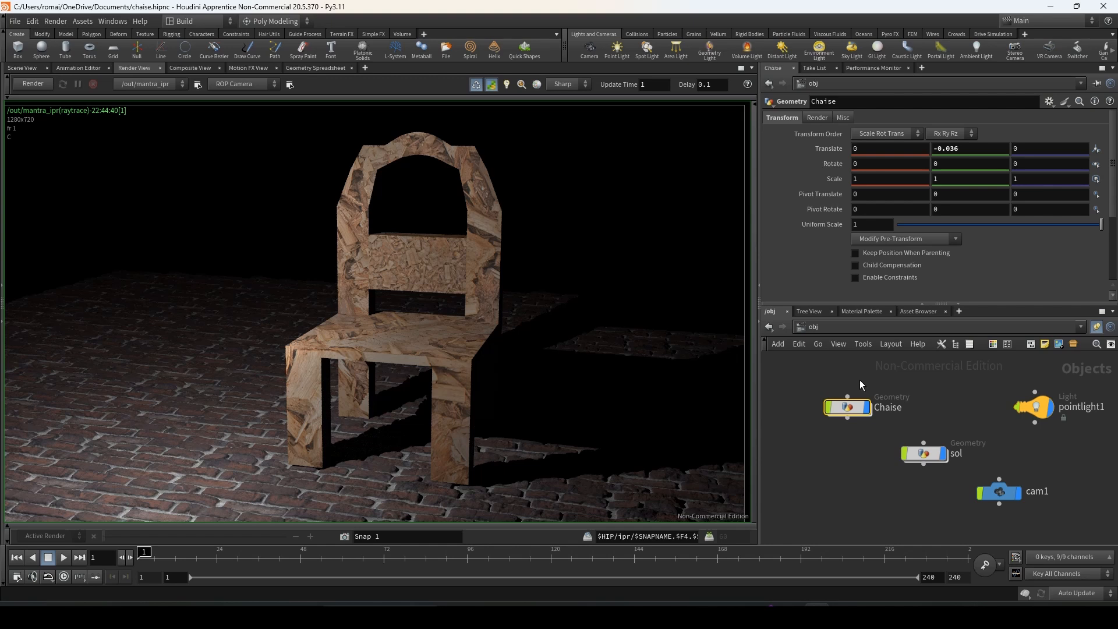
click(22, 67)
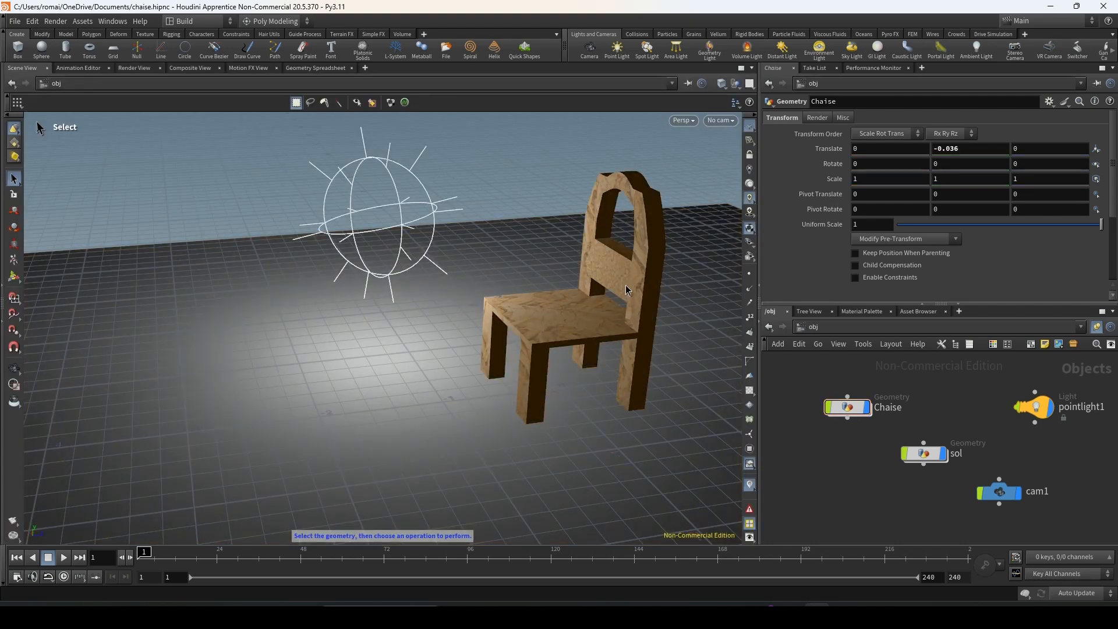
click(835, 330)
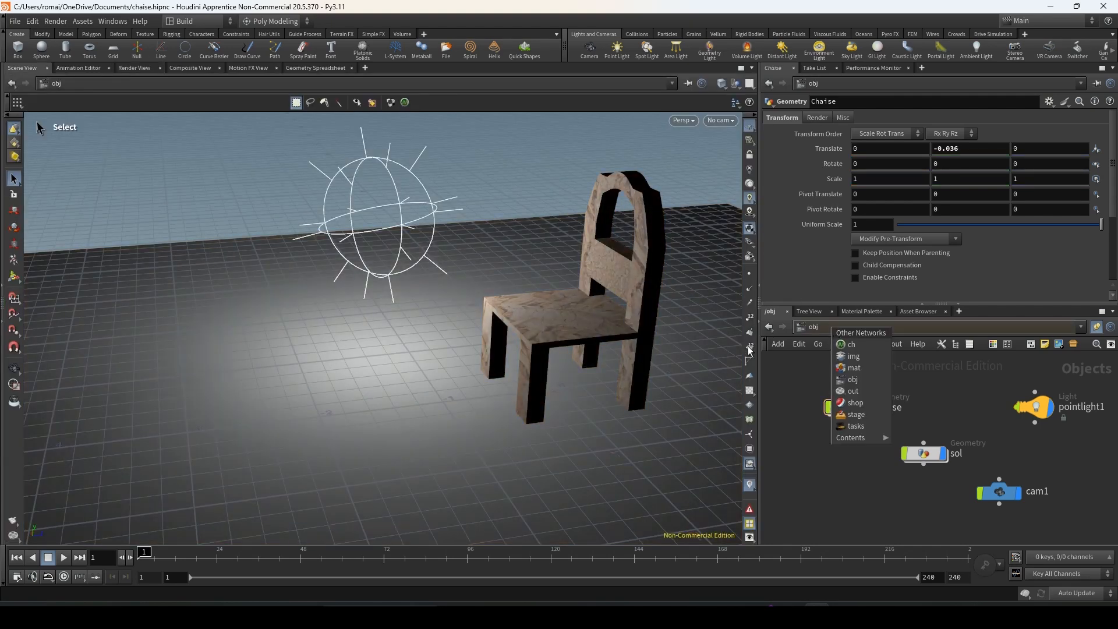
click(856, 414)
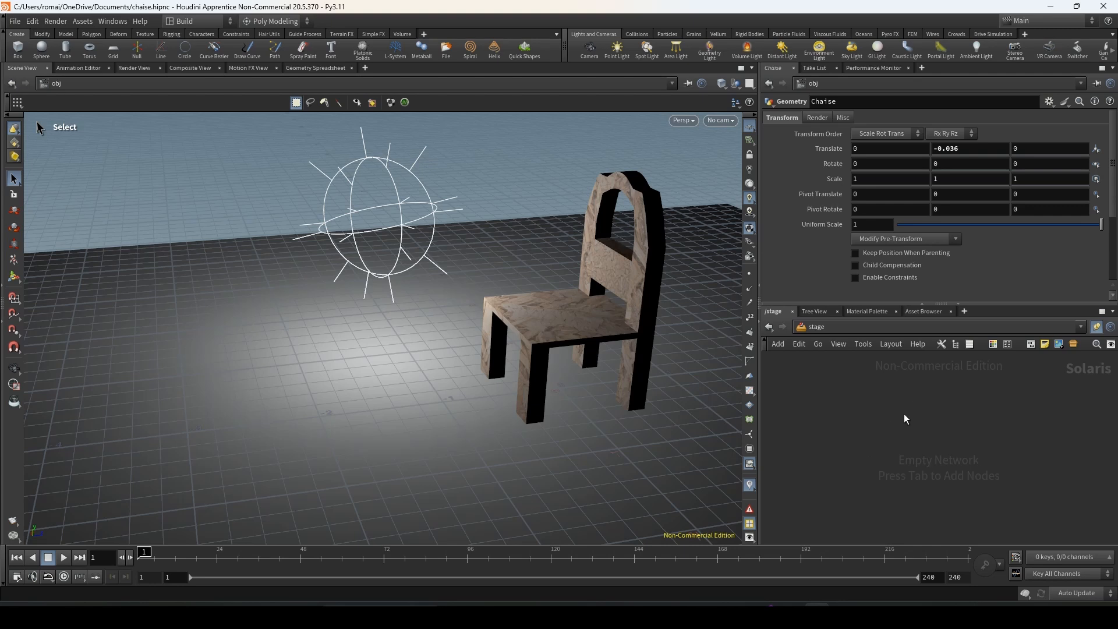
Step: Add a Scene Import node to the stage and set its Objects pattern to *
key(Tab)
text(import)
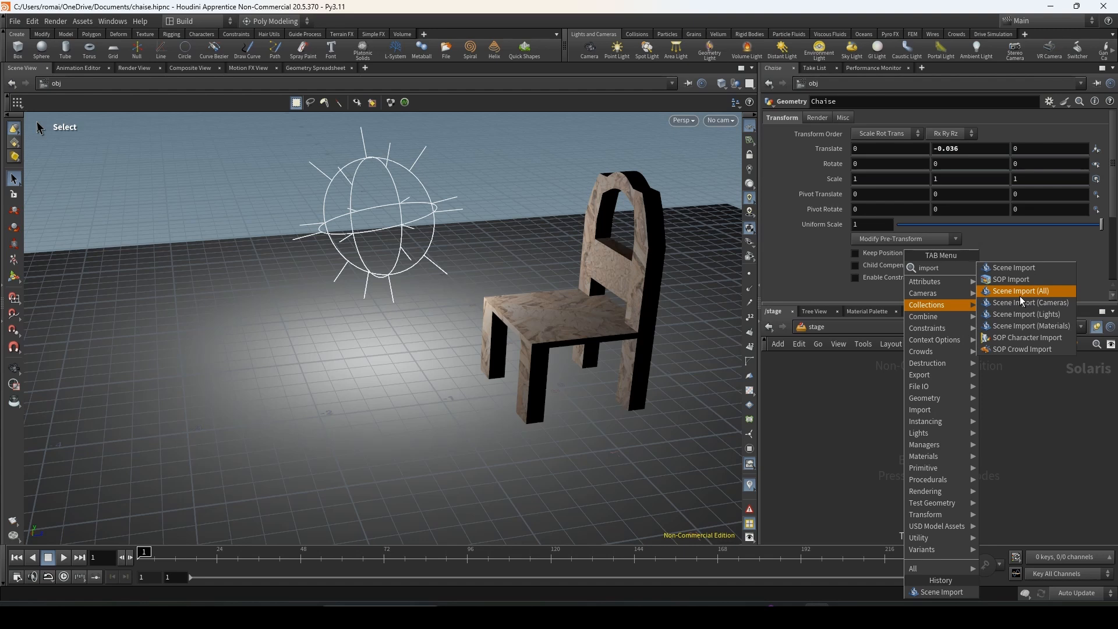
click(1020, 268)
click(942, 412)
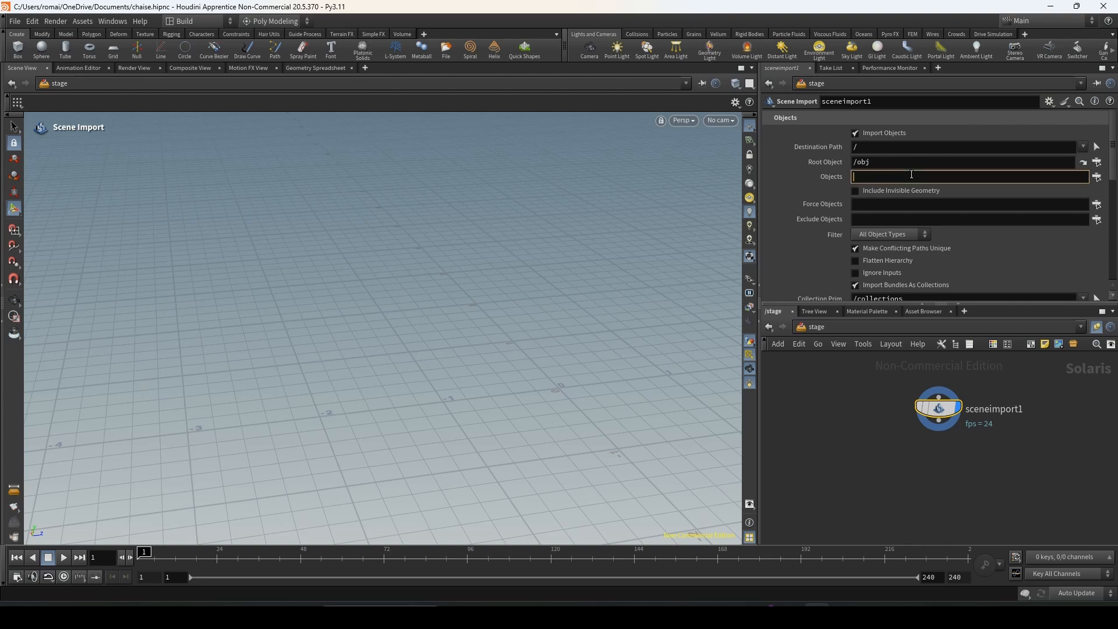
text(*)
key(Return)
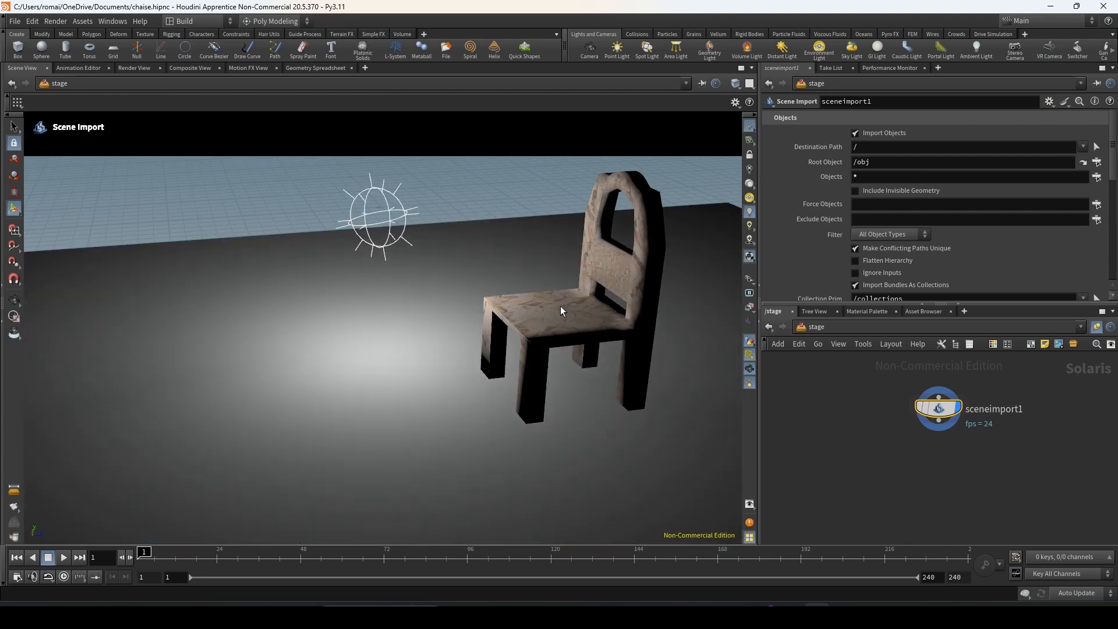
Step: Review the chair, floor, point light and camera in the object network by selecting them, and return to the stage
click(835, 327)
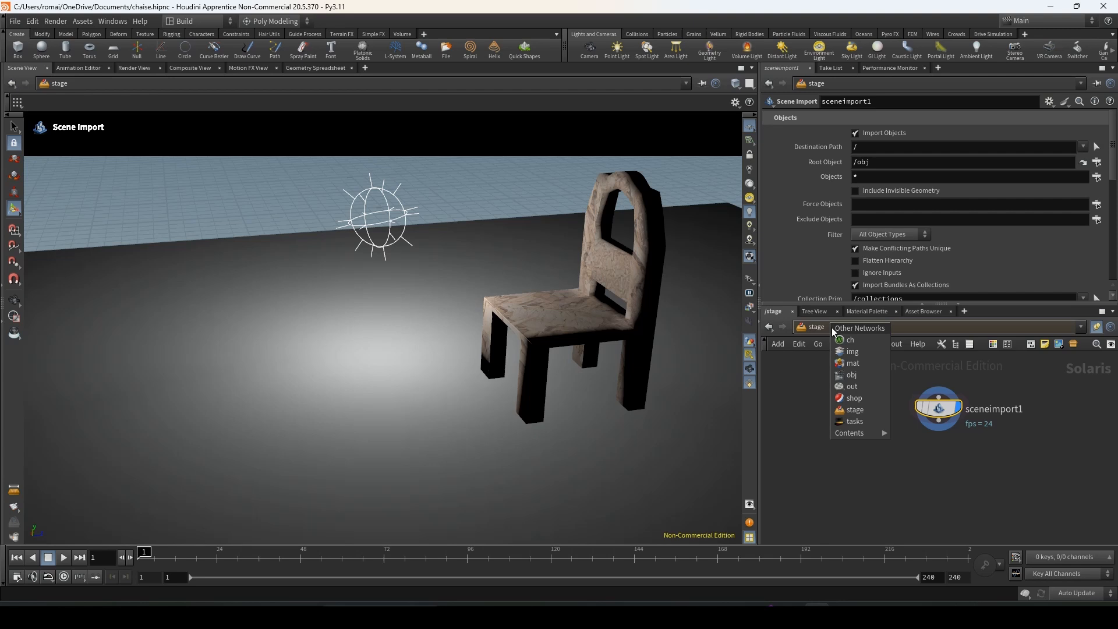
click(844, 367)
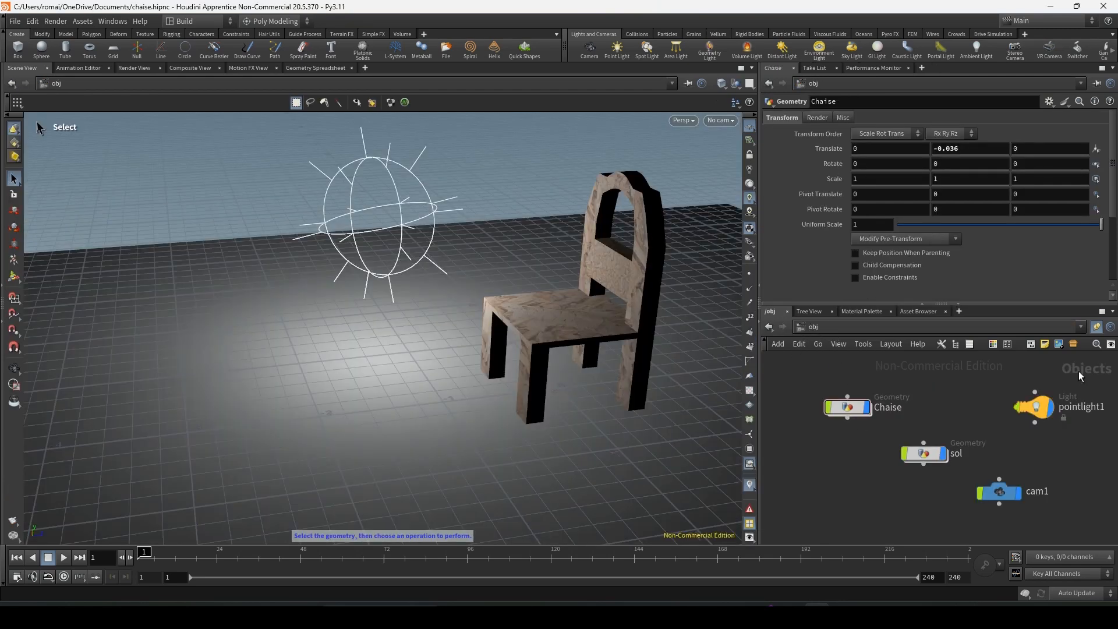
drag(1070, 371, 885, 467)
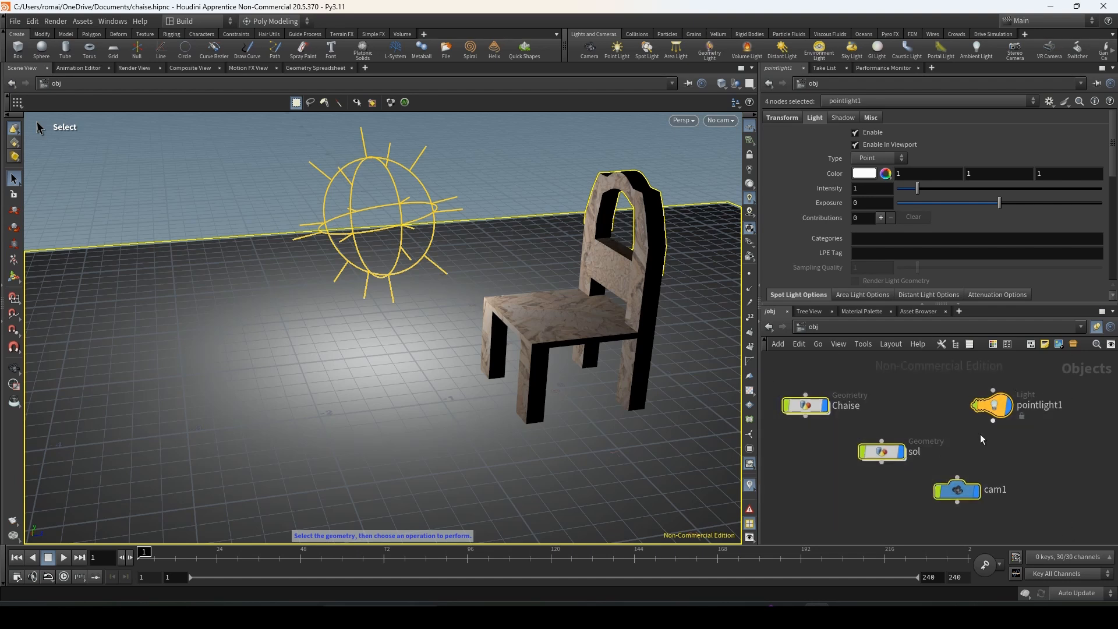
shift+click(956, 490)
click(824, 327)
click(855, 413)
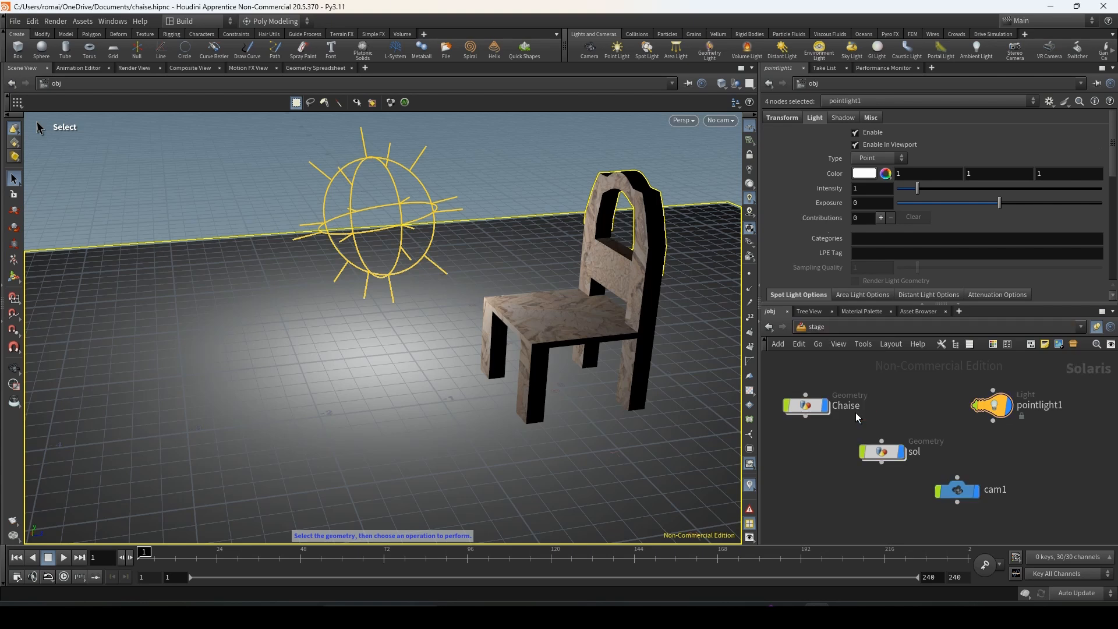
Step: Replace the Scene Import's Objects pattern with the sol and Chaise objects, /obj/sol /obj/Chaise
double_click(861, 176)
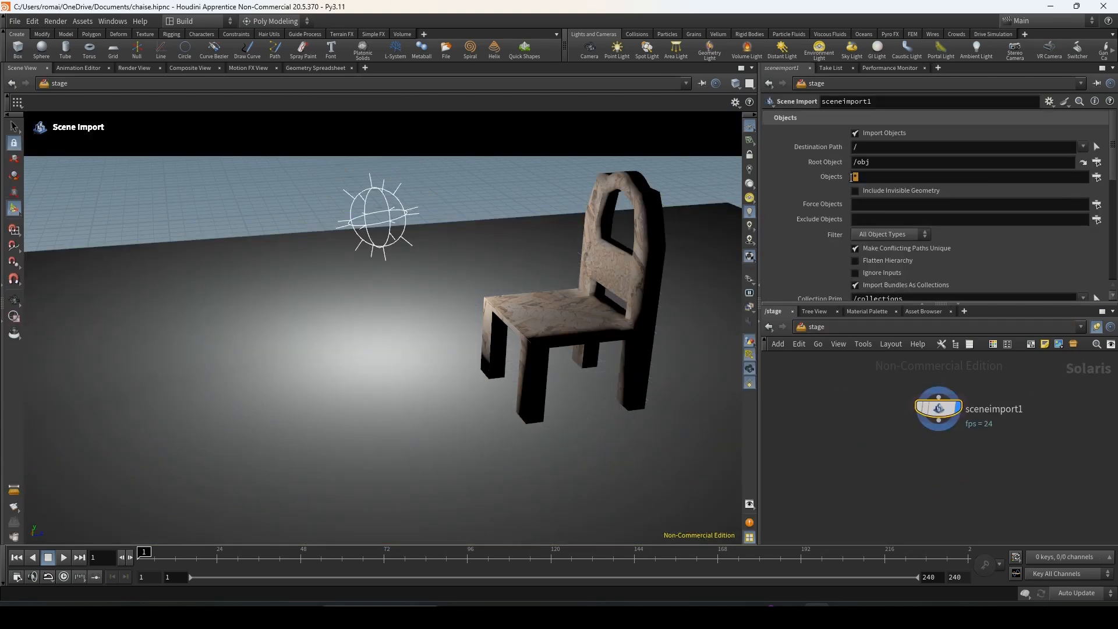
key(BackSpace)
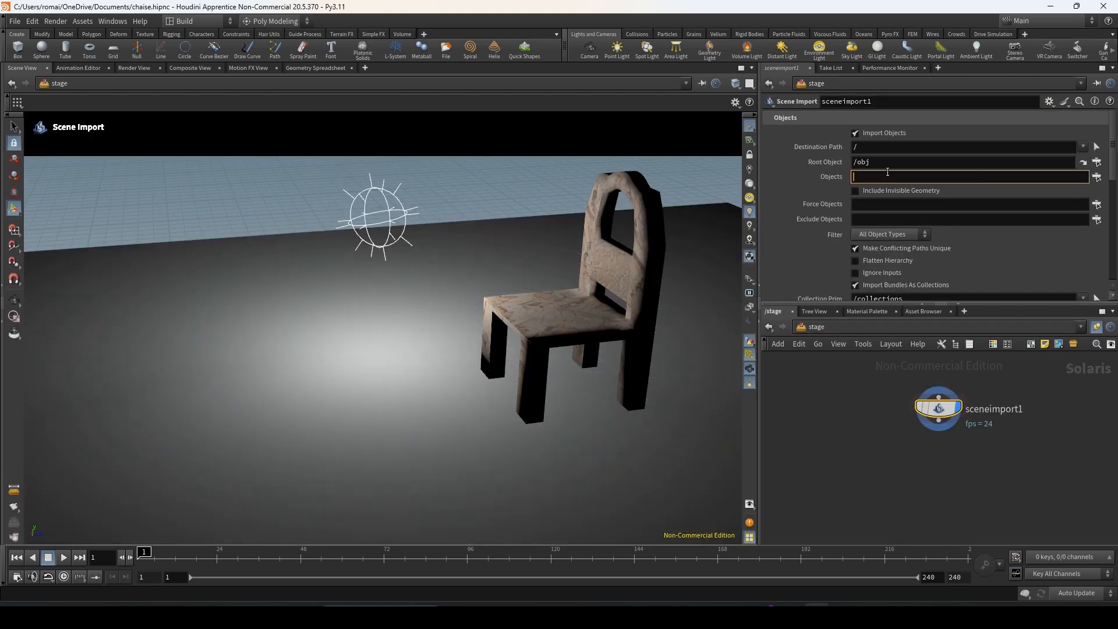
click(1097, 176)
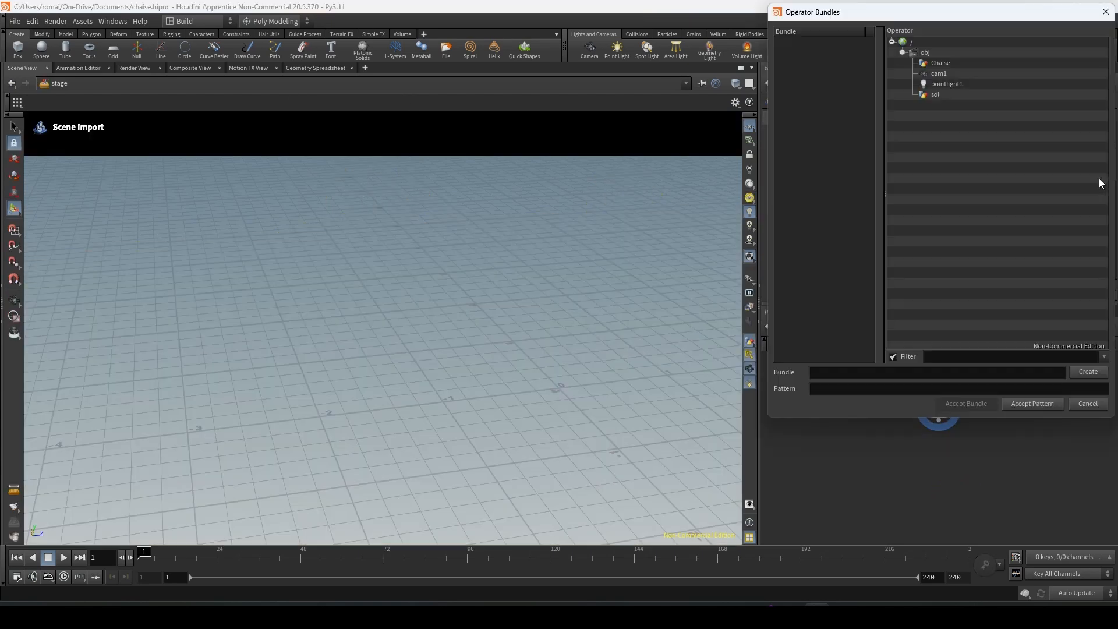
click(941, 63)
ctrl+click(937, 94)
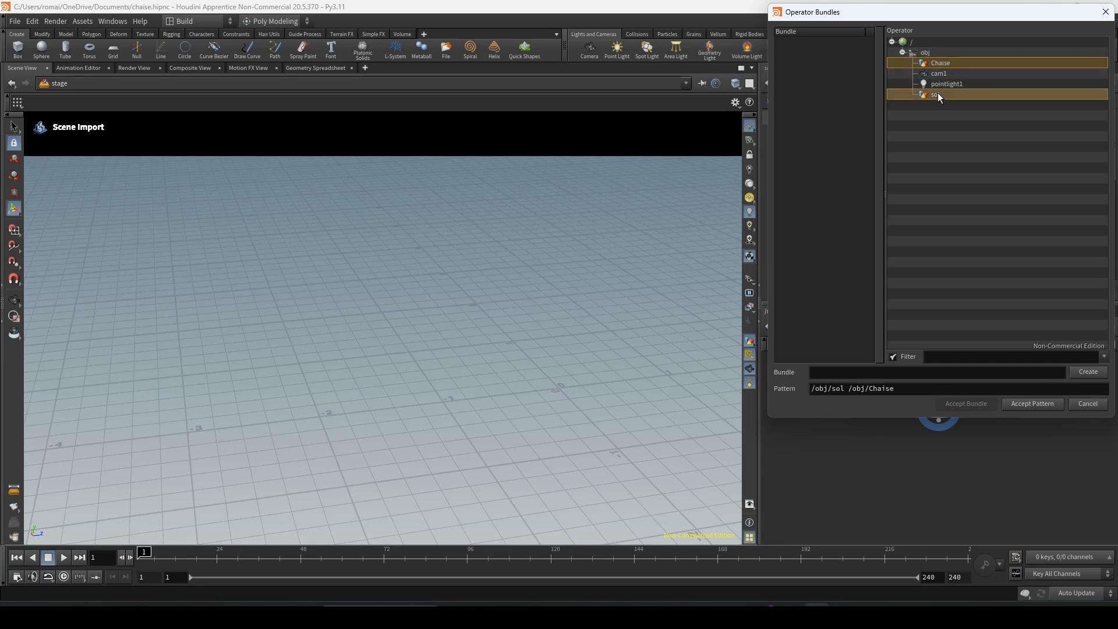
click(1029, 403)
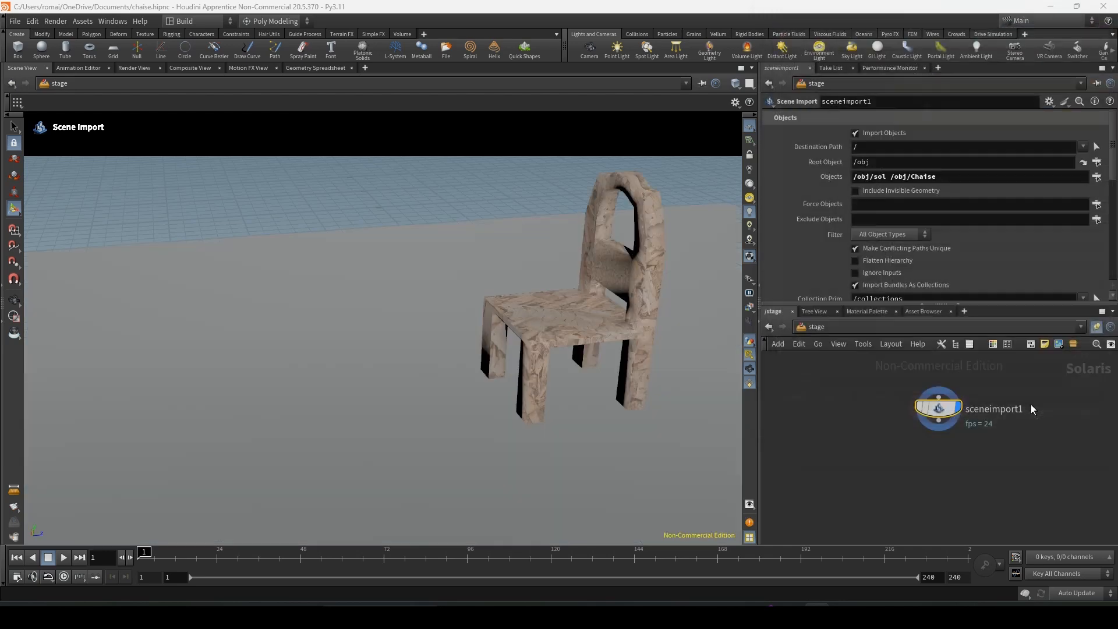
Step: Compare the imported object paths with the sol object in the object network, and inspect the imported chair and floor in the stage view
drag(853, 176, 885, 176)
click(849, 326)
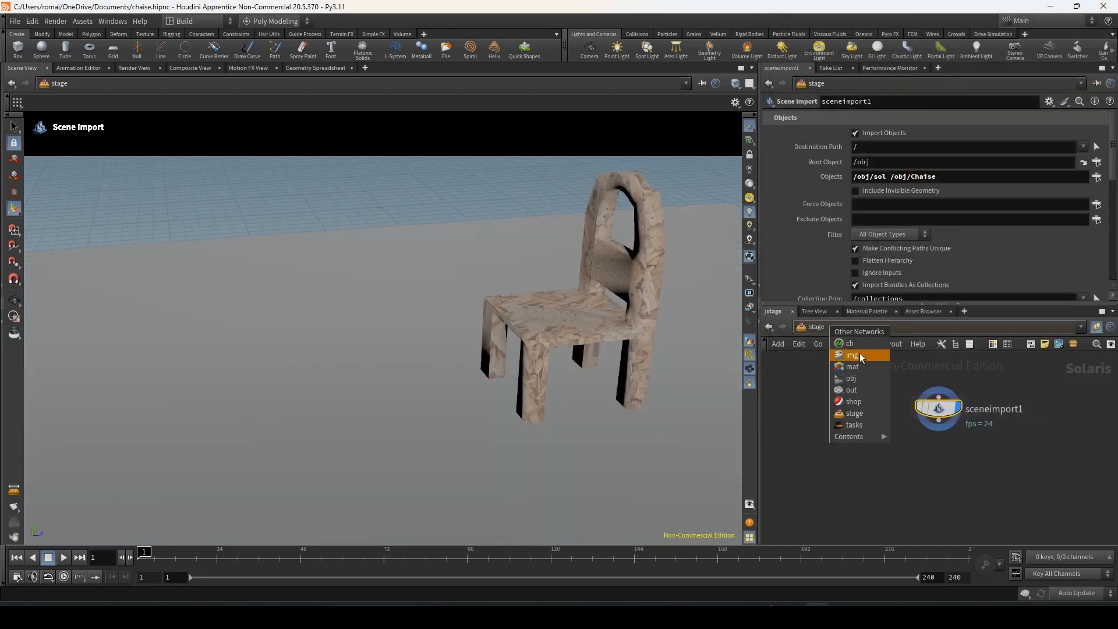
click(857, 379)
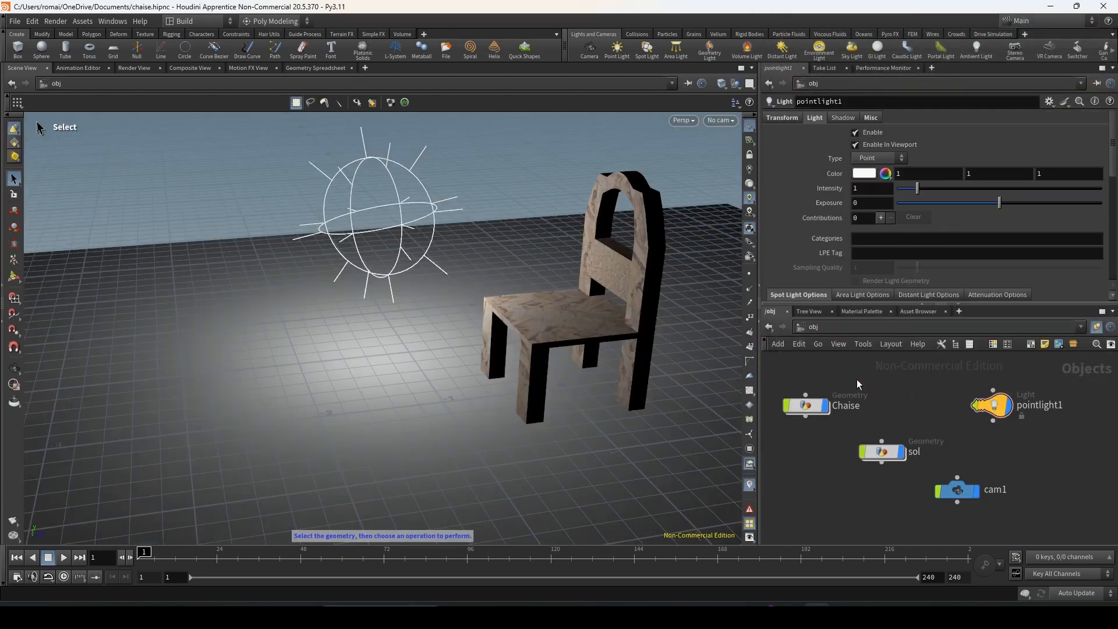
click(882, 452)
click(831, 326)
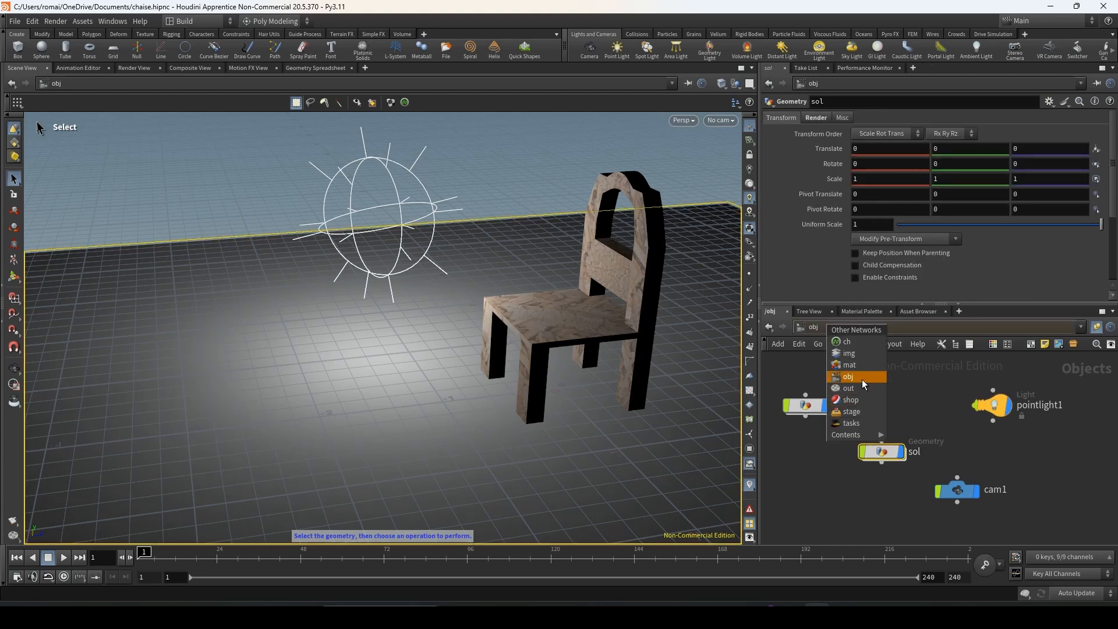
click(877, 412)
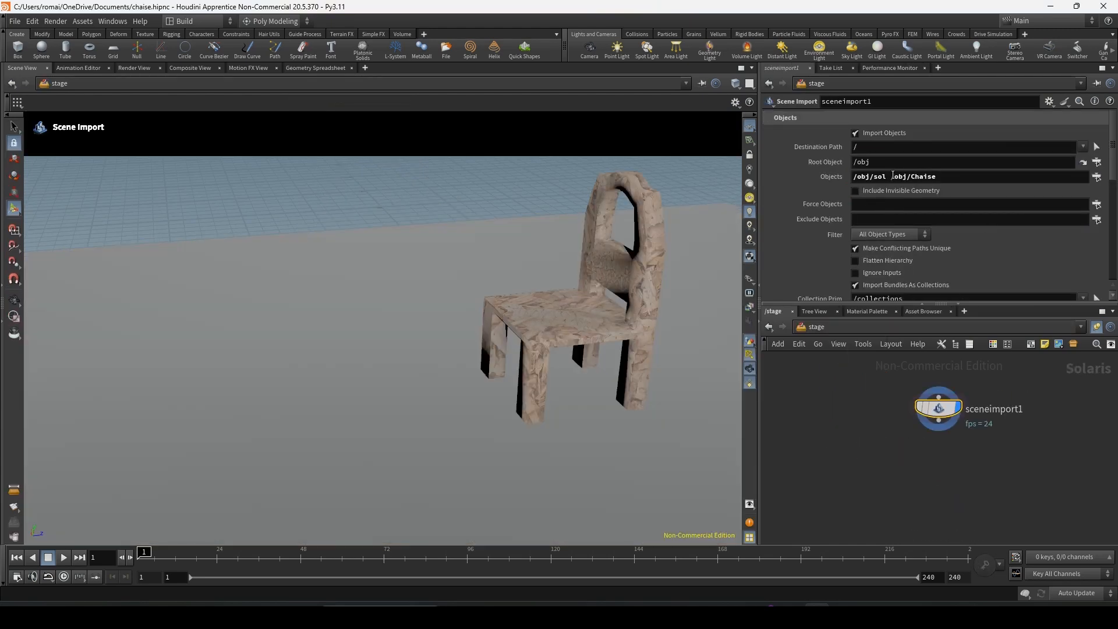
drag(894, 176, 949, 176)
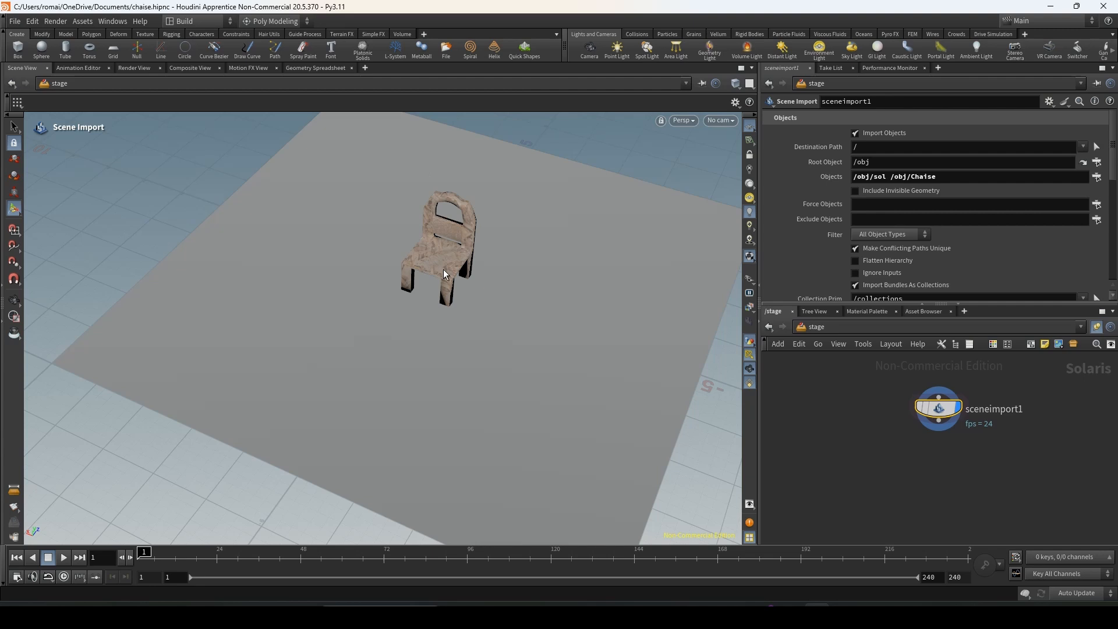
scroll(523, 259, up, 3)
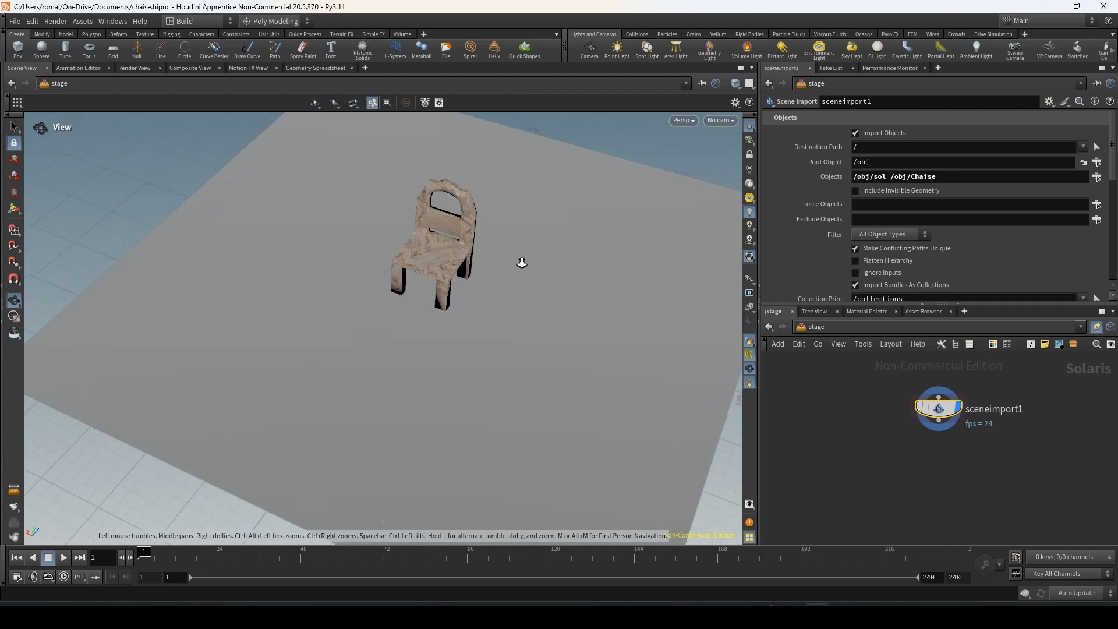
mouse_move(522, 262)
alt+mouse_down()
mouse_move(516, 204)
mouse_move(518, 265)
alt+mouse_up()
scroll(519, 262, up, 2)
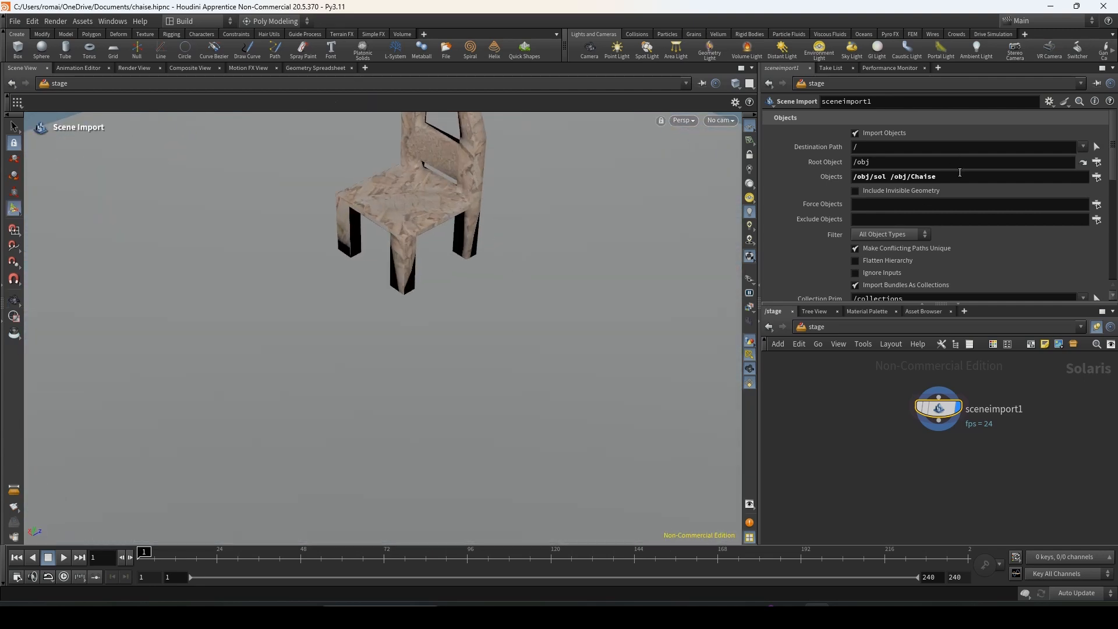
drag(957, 175, 808, 179)
Step: Add a Scene Import (Lights) node to the stage beside the existing Scene Import
click(900, 445)
key(Tab)
text(import)
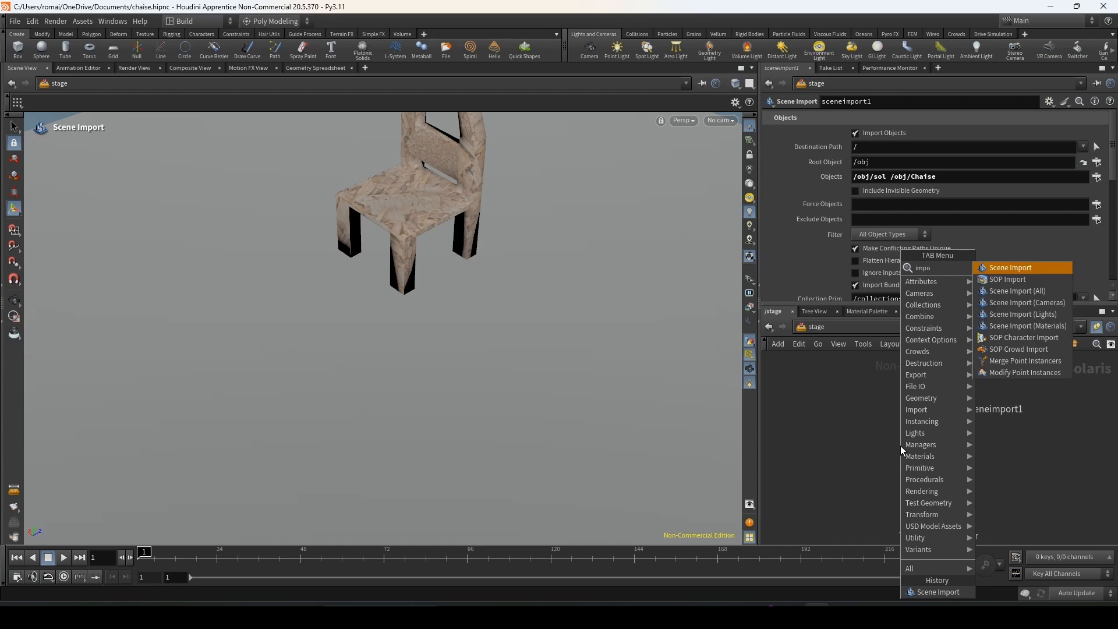
click(1031, 314)
click(864, 435)
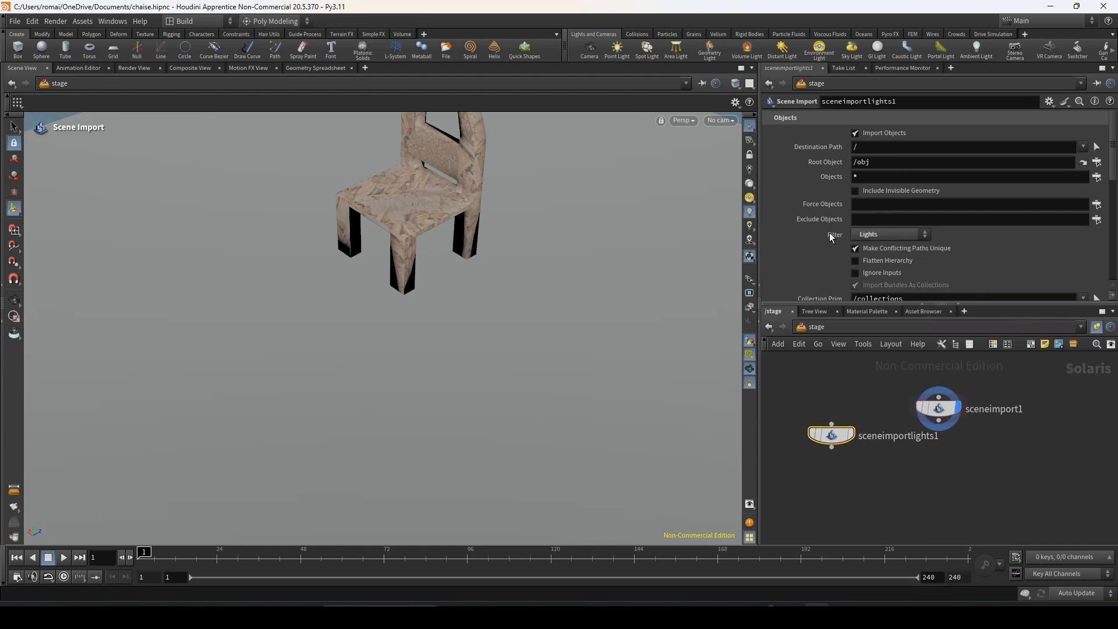
Step: Set the lights import's Objects to /obj/pointlight1 and shift the node slightly in the network
click(1097, 176)
click(950, 85)
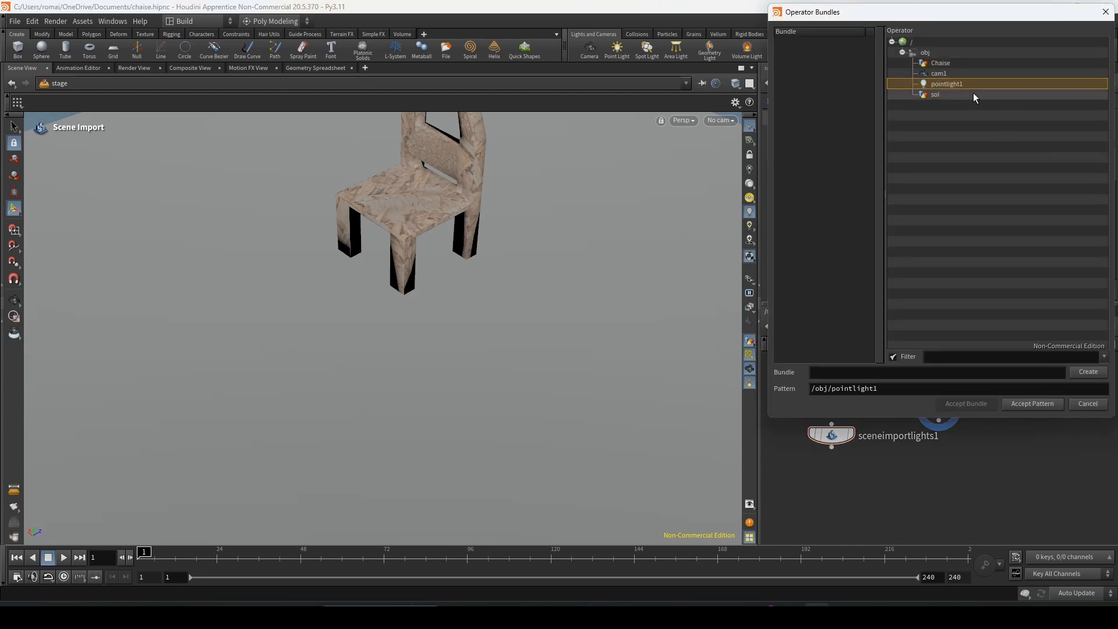
click(1032, 403)
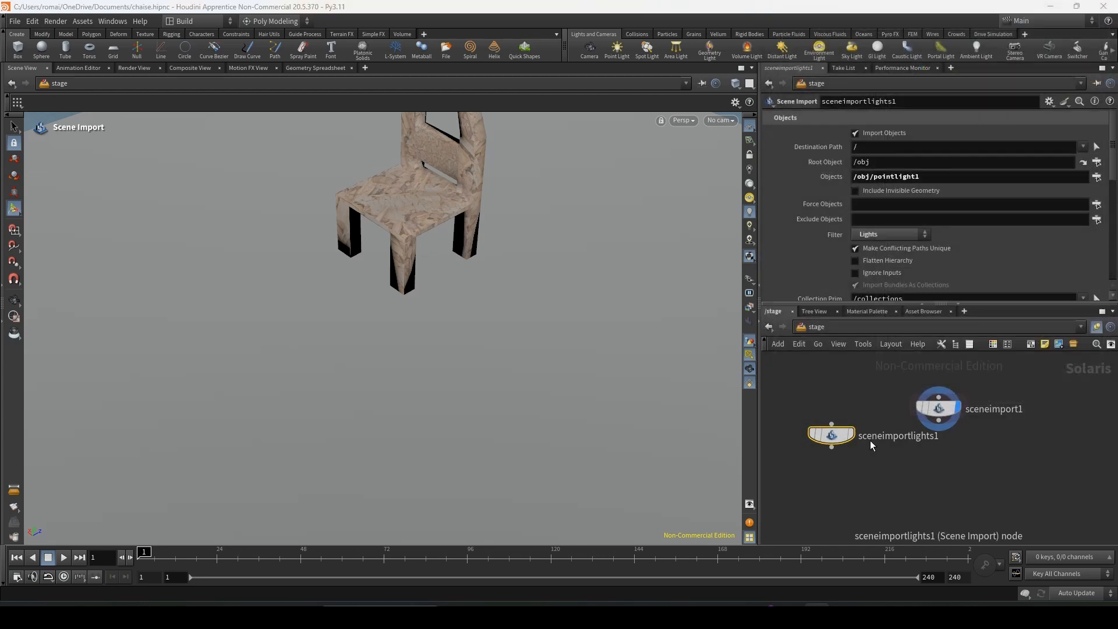
drag(845, 432, 830, 424)
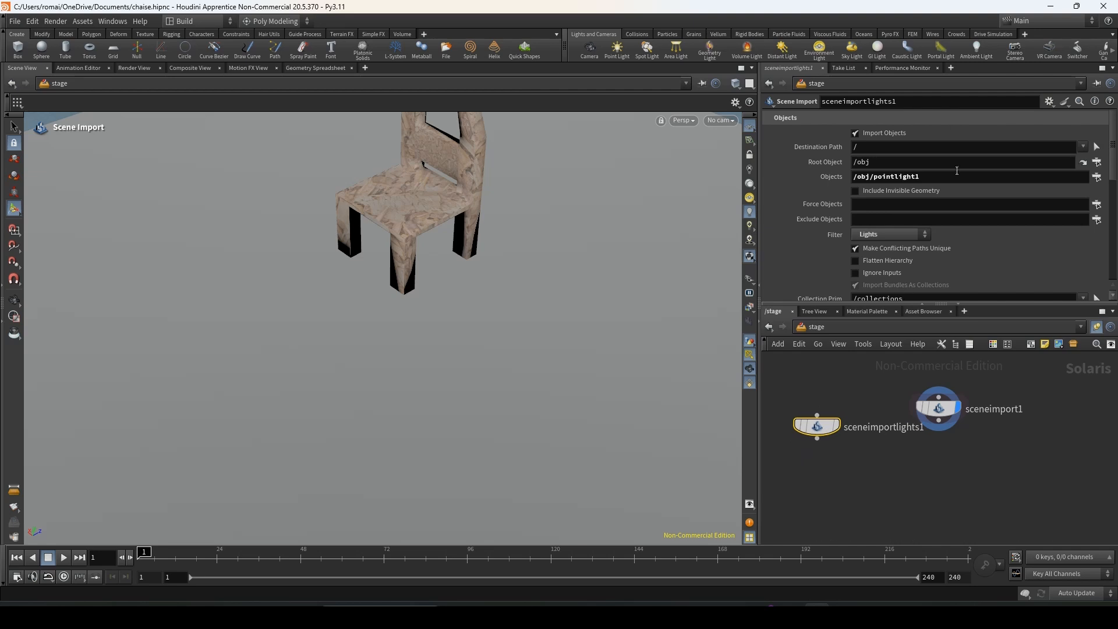
drag(921, 176, 844, 179)
Step: Add a Scene Import (Cameras) node to the stage below the lights import
click(872, 487)
key(Tab)
text(import)
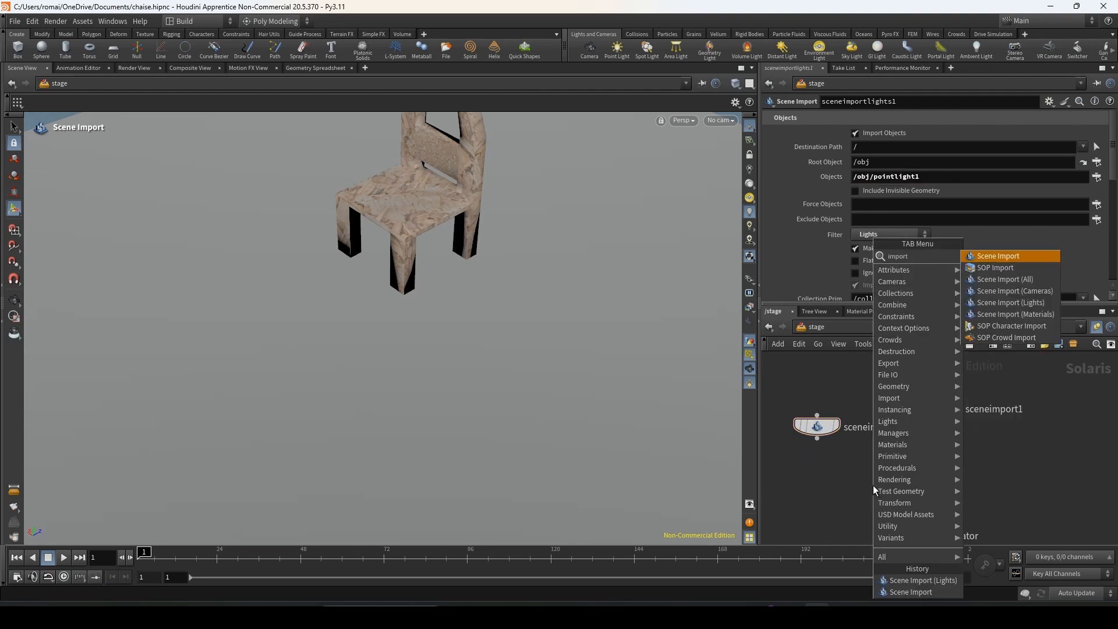
click(1004, 290)
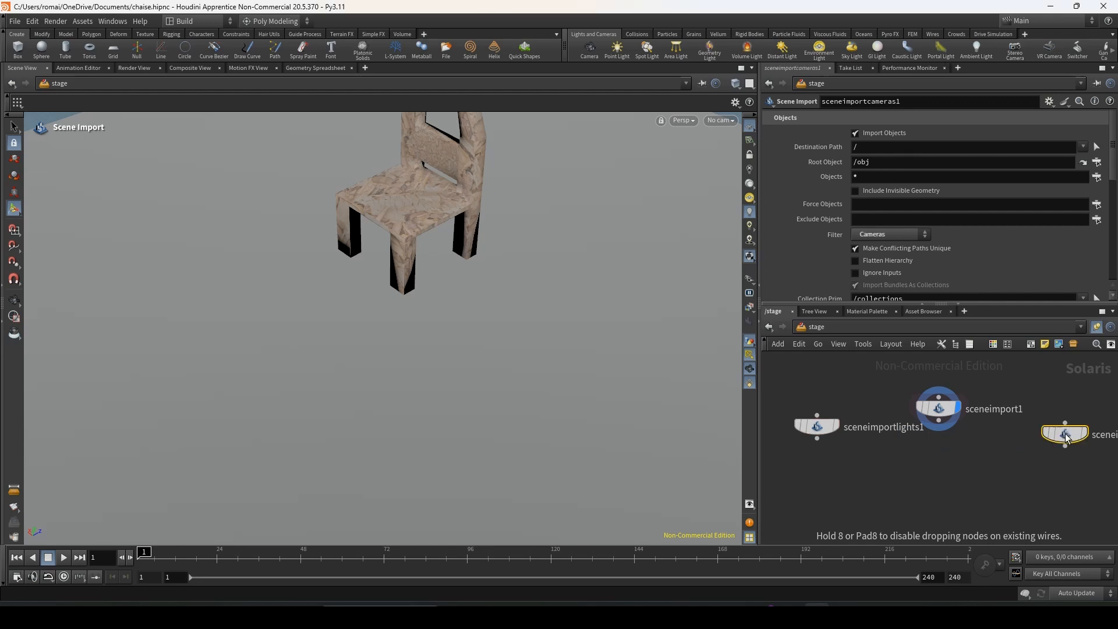
click(822, 491)
Step: Set the cameras import's Objects to /obj/cam1
click(1097, 176)
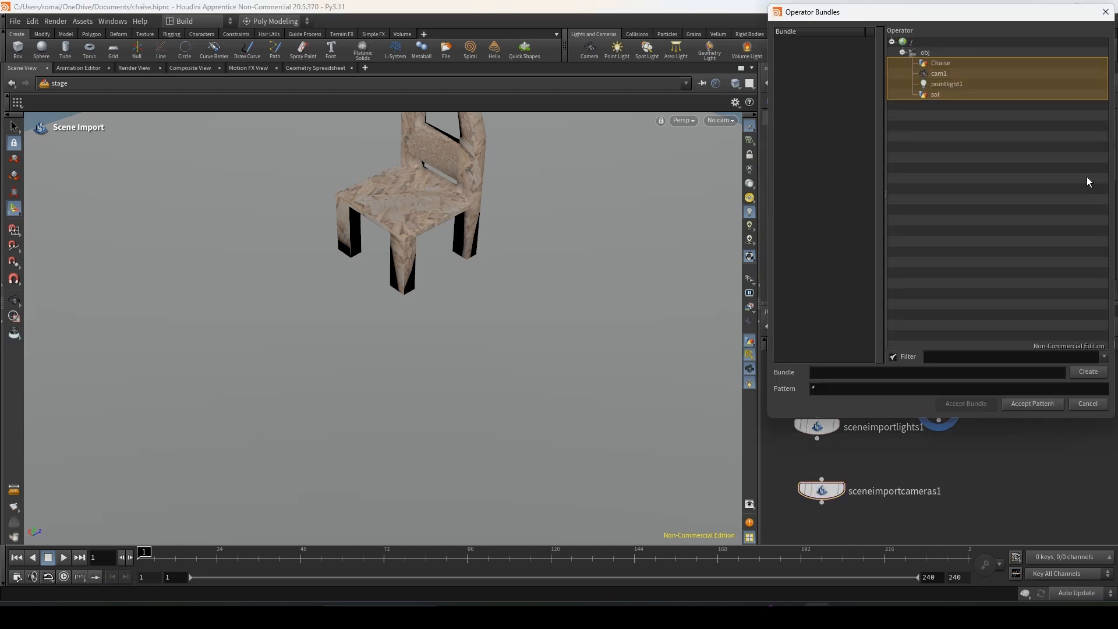
click(938, 75)
click(1031, 403)
Step: Lay out the camera, light and geometry import nodes in a row and space them further apart
key(l)
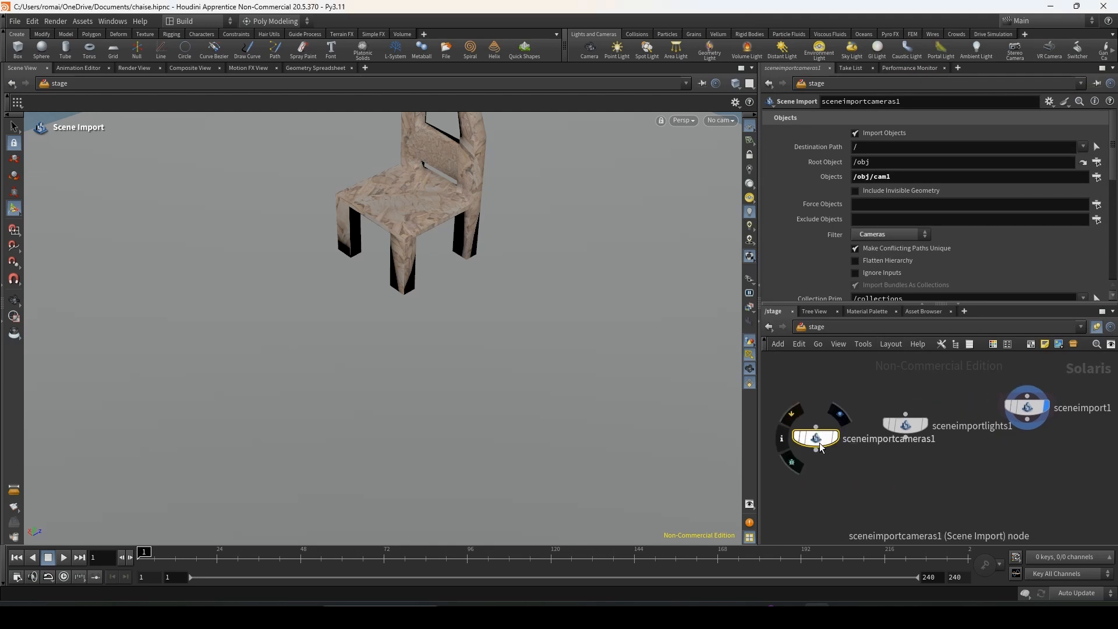
drag(817, 421, 780, 409)
drag(947, 428, 904, 416)
middle_drag(1060, 409, 984, 415)
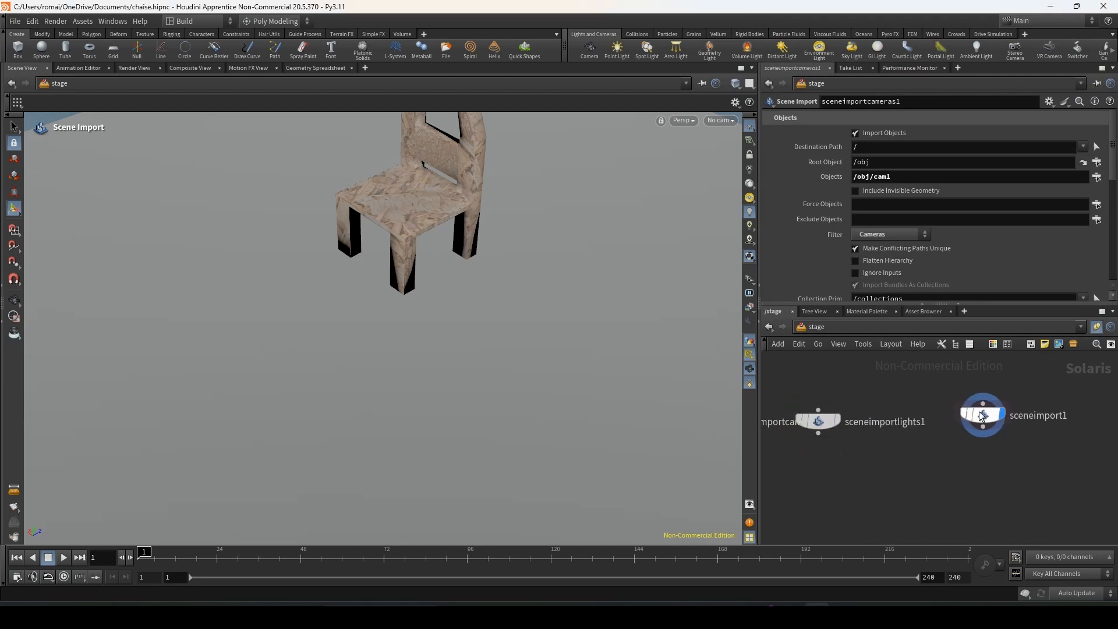
Step: Align the geometry import with its row and display the lights, cameras and geometry imports one after another to check their contents
drag(984, 416, 985, 424)
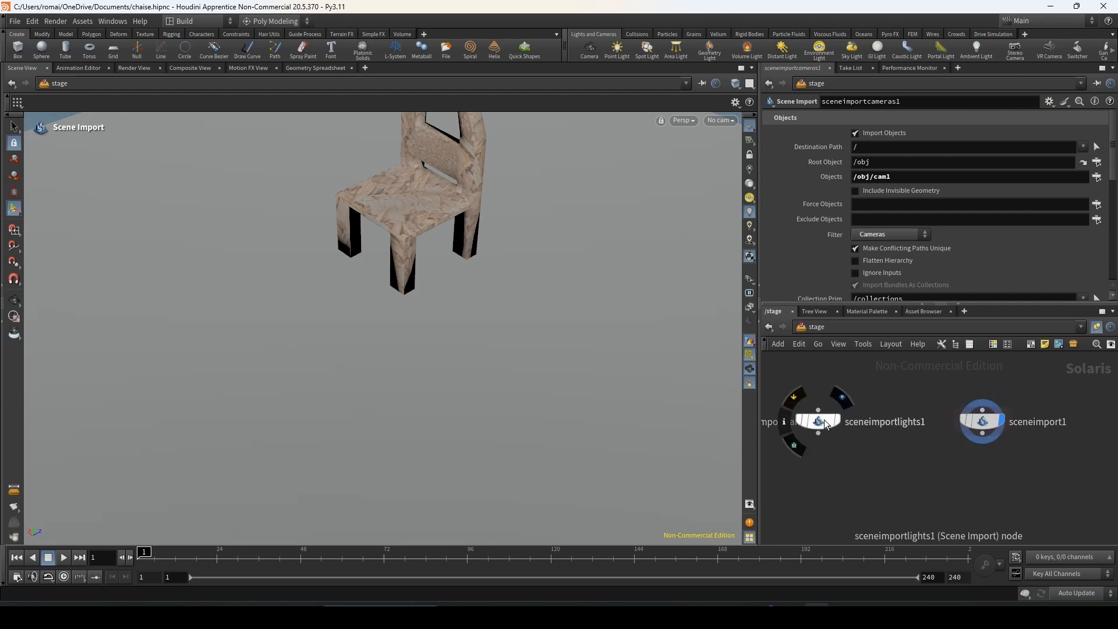
click(828, 390)
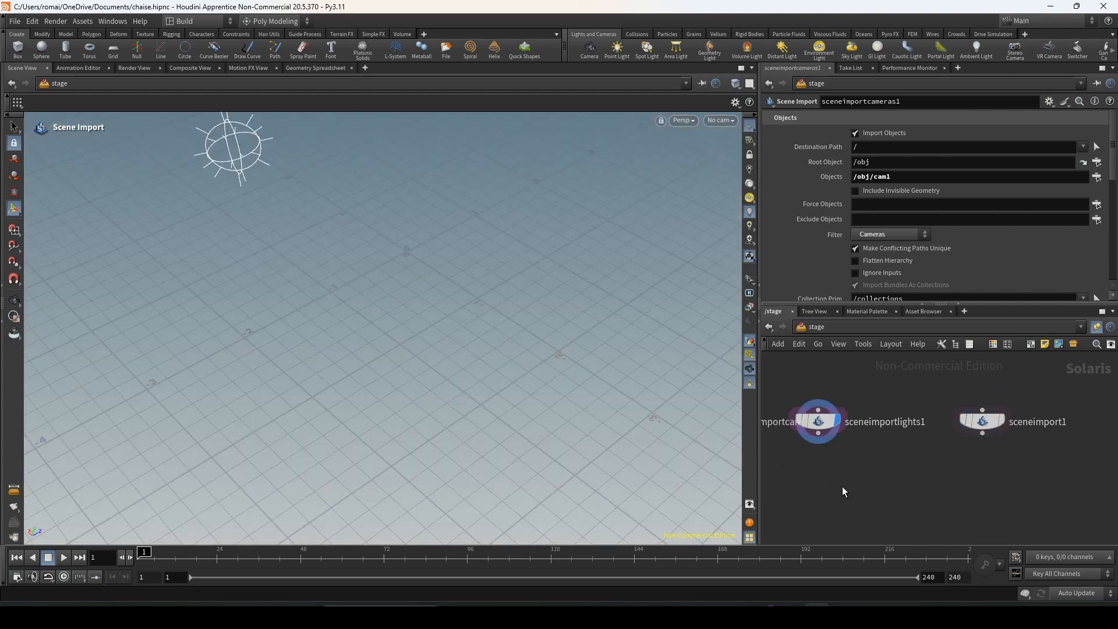
middle_drag(871, 488, 1014, 487)
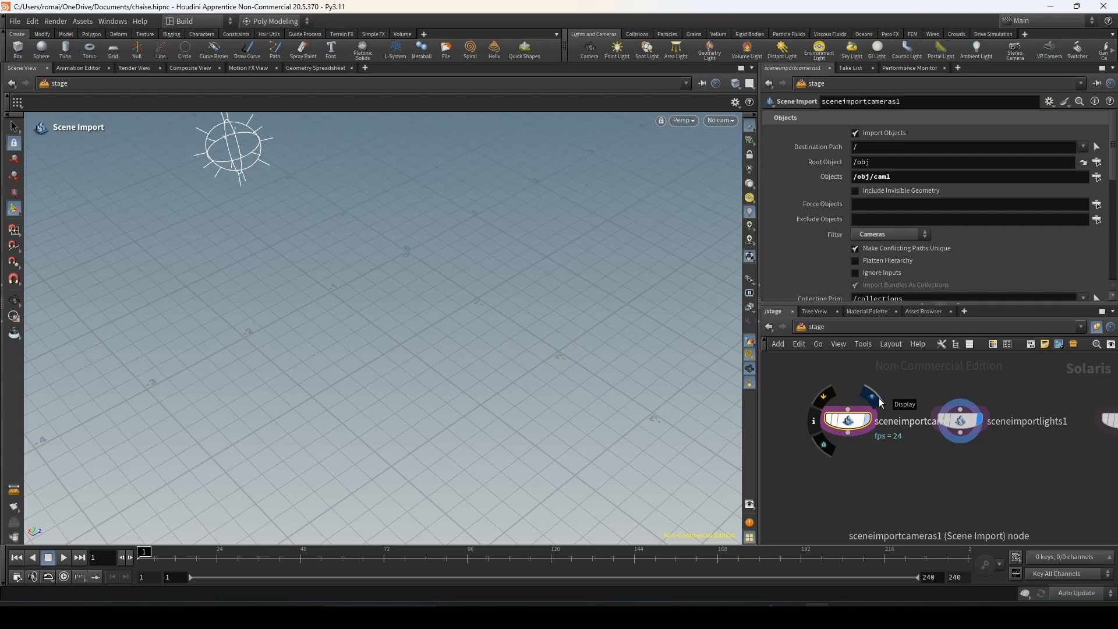
click(875, 398)
key(Escape)
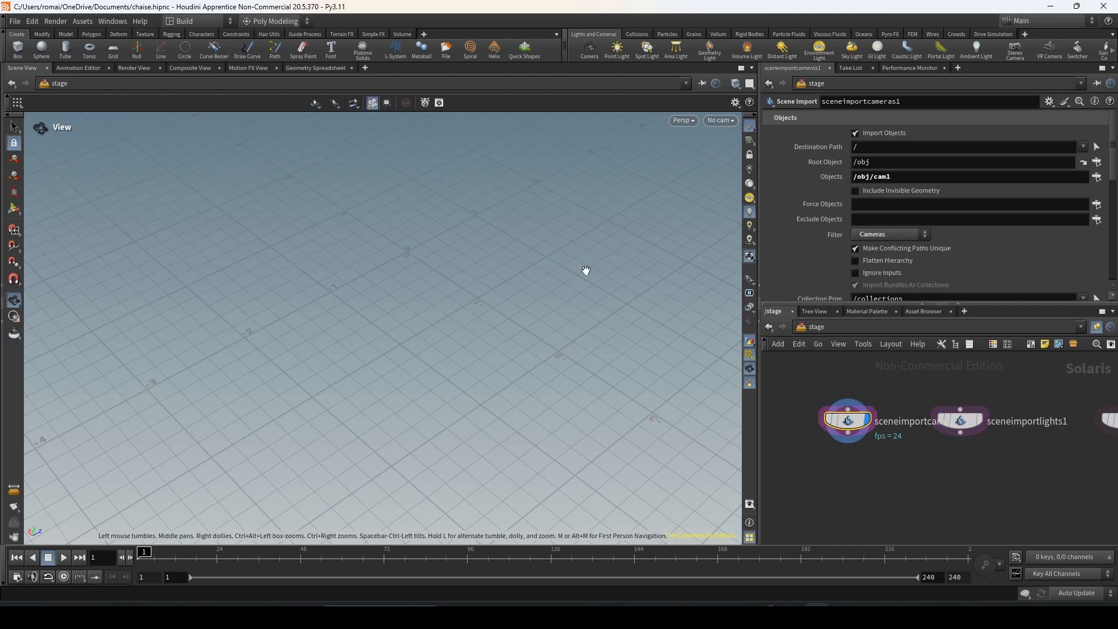
drag(584, 270, 270, 257)
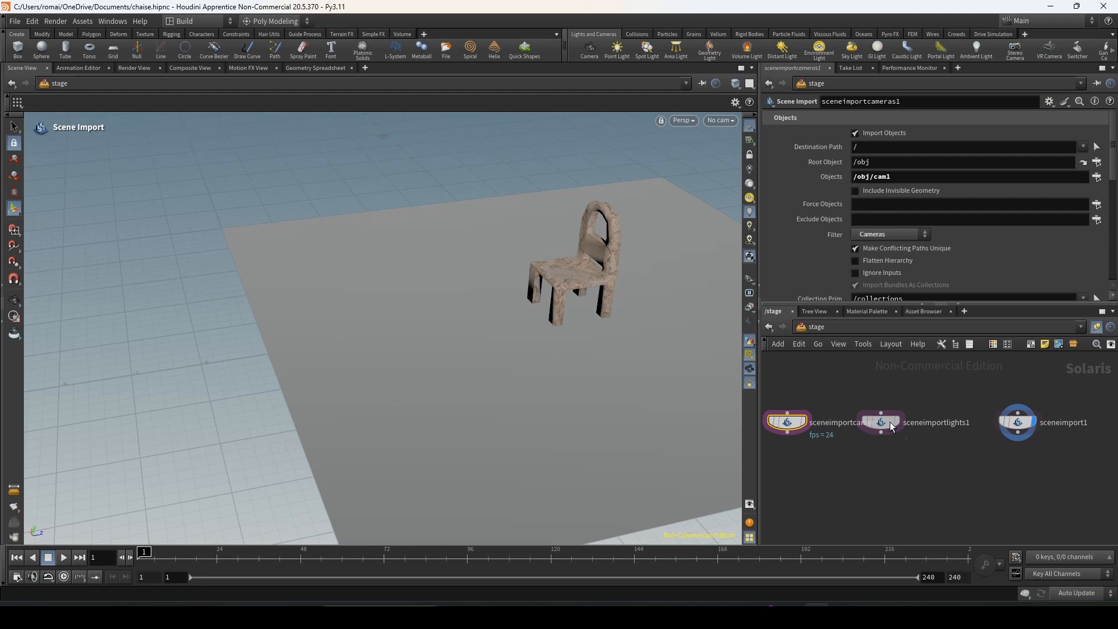
click(889, 422)
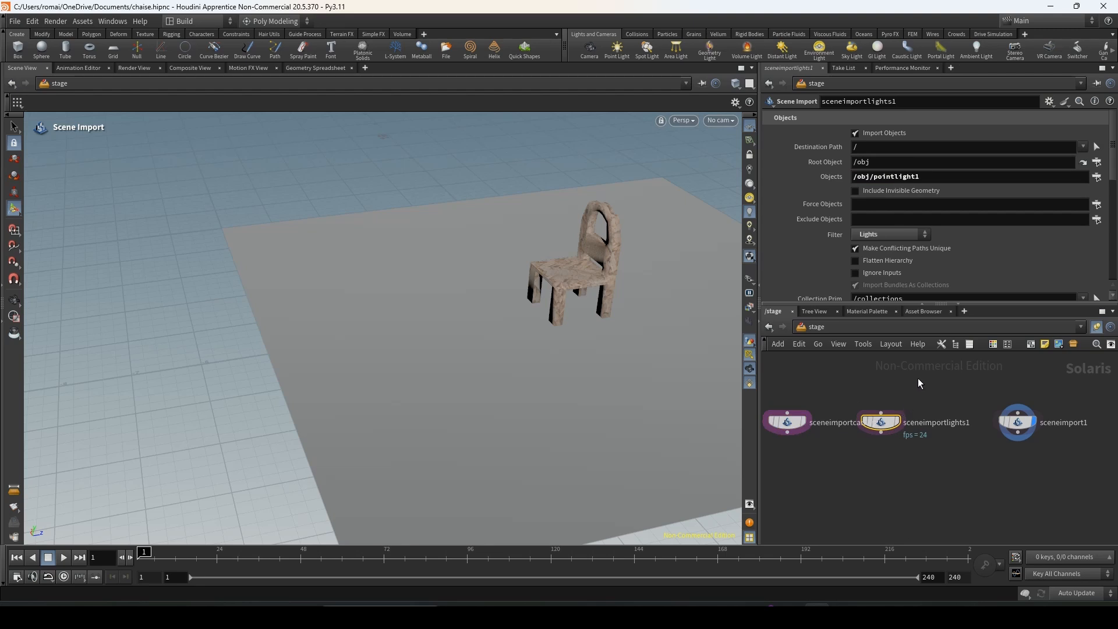
mouse_move(1041, 410)
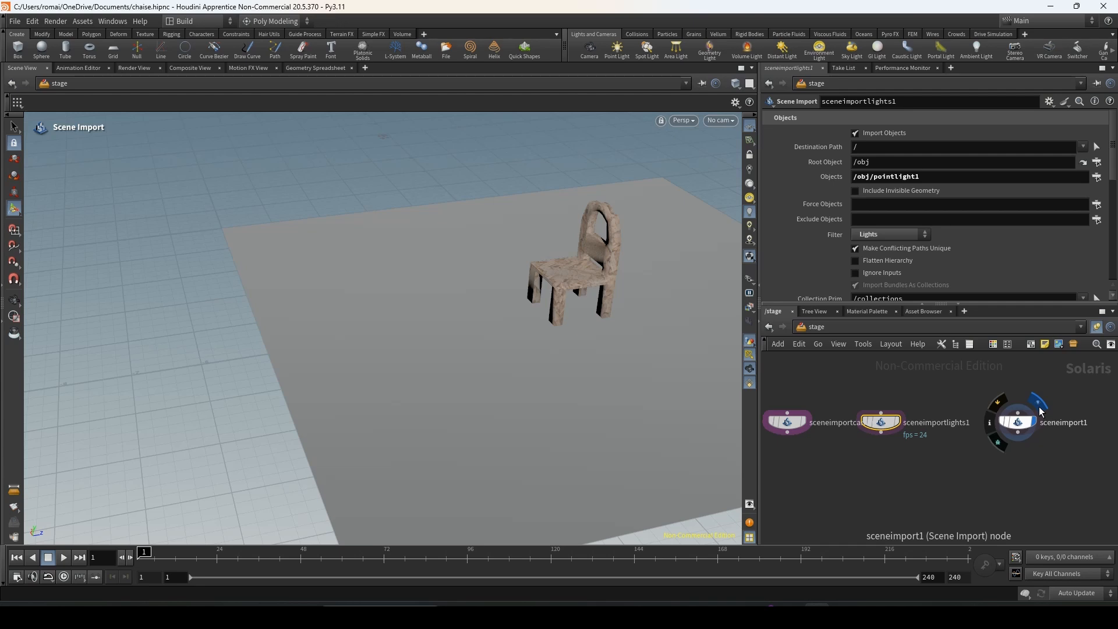
Step: Add a Merge node below the three scene imports and make it the displayed node
key(Tab)
text(merg)
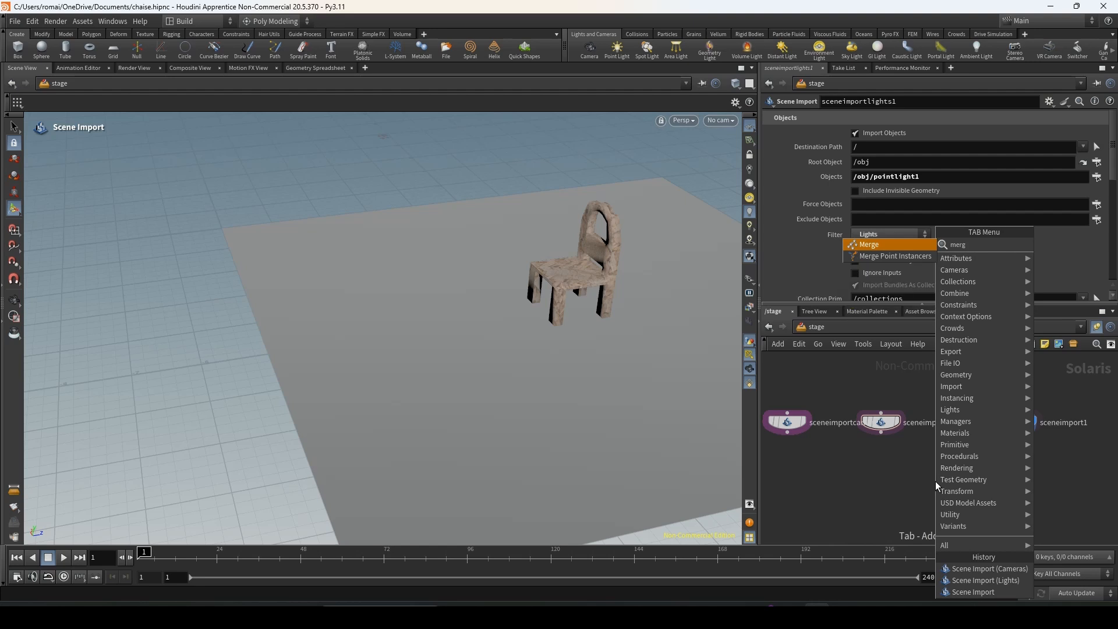
key(Return)
click(935, 494)
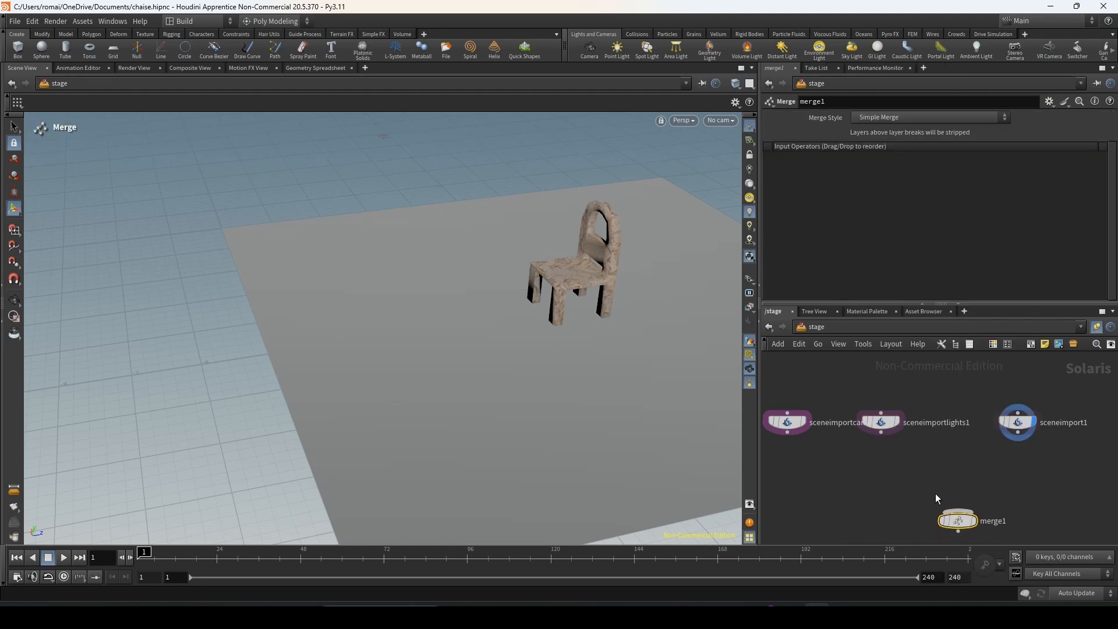
middle_drag(913, 480, 927, 456)
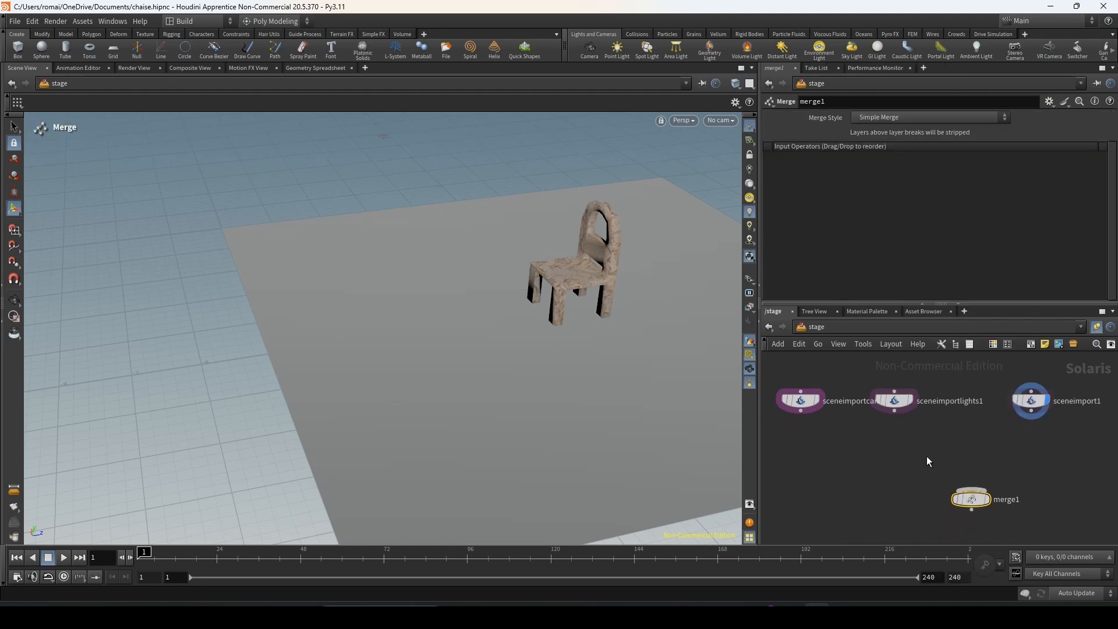
click(992, 479)
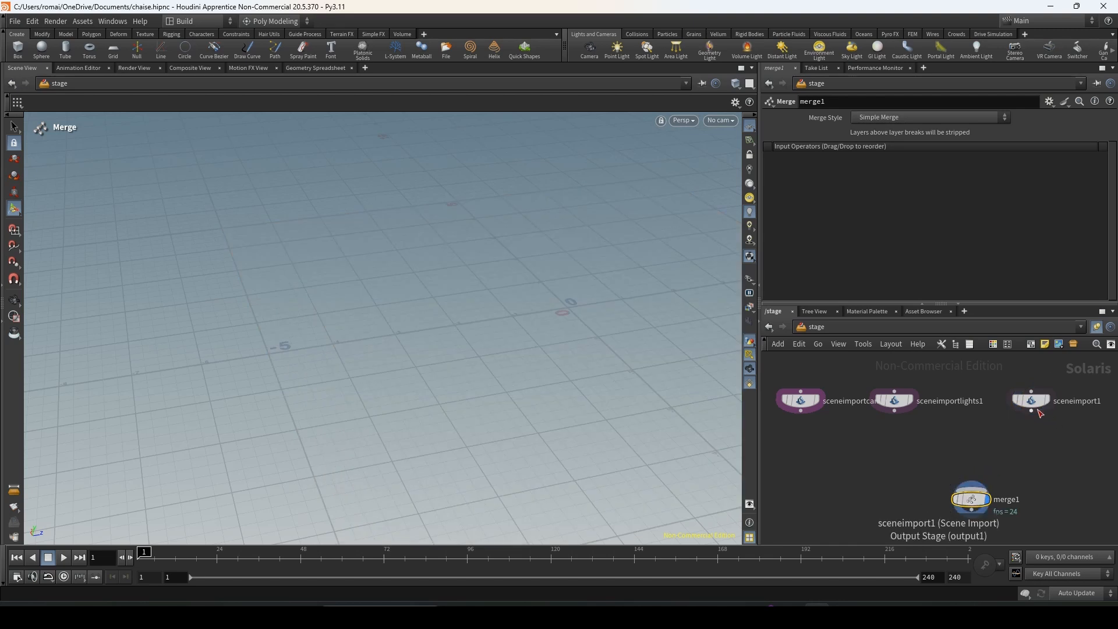
Step: Connect the geometry, lights and cameras imports to the merge and inspect the combined scene
drag(1031, 411, 978, 492)
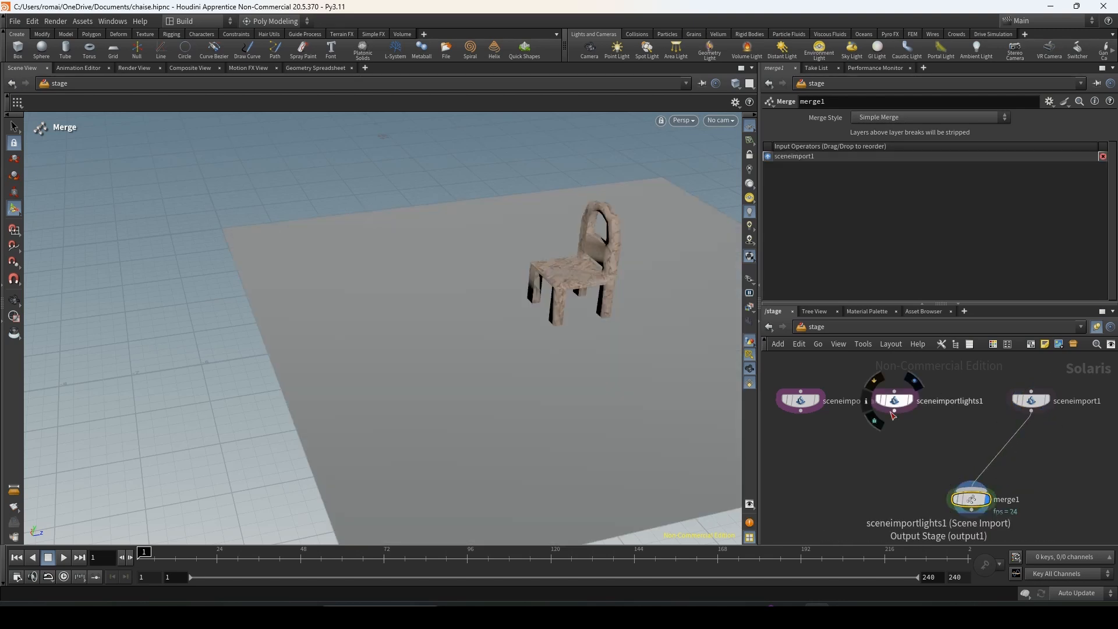
drag(894, 412, 972, 491)
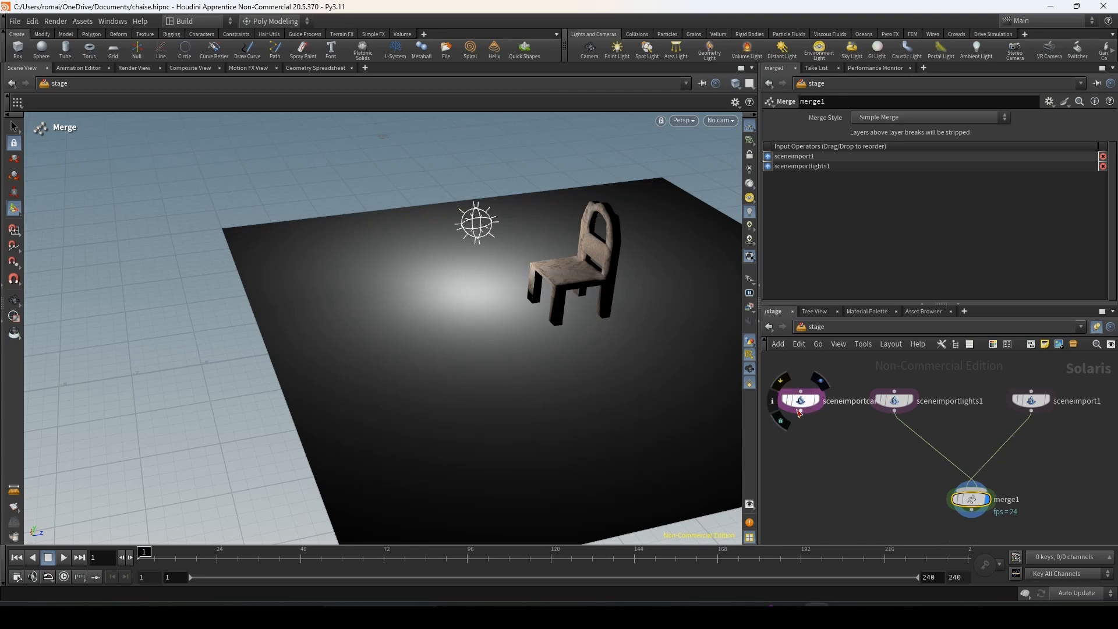
drag(806, 416, 971, 494)
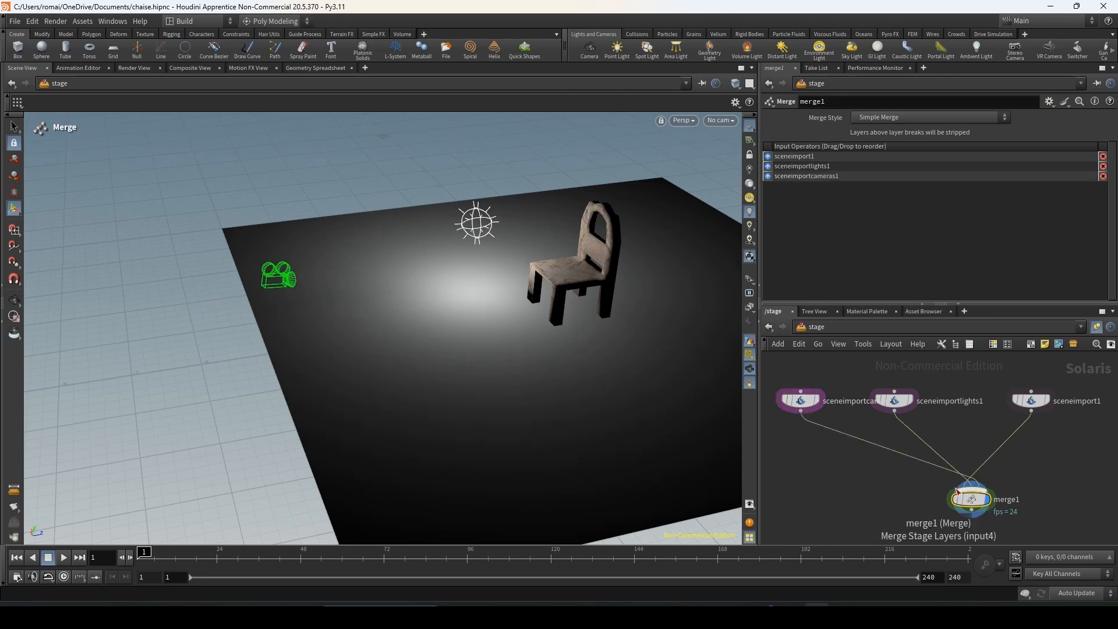
alt+right_drag(394, 259, 130, 295)
alt+drag(394, 260, 437, 282)
alt+right_drag(436, 282, 564, 309)
middle_drag(571, 315, 492, 247)
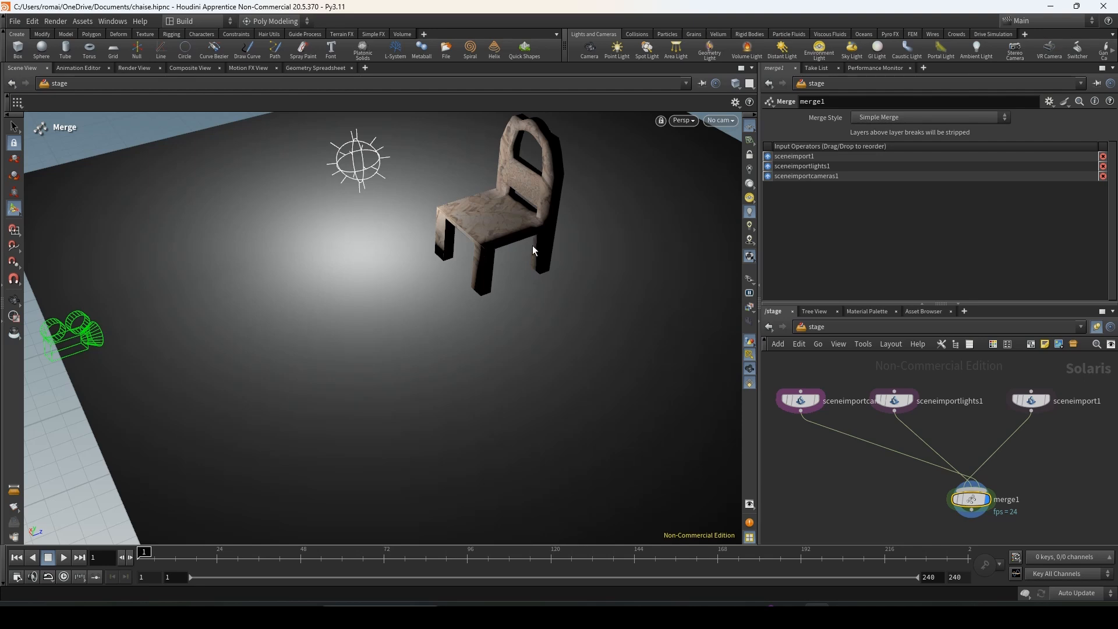
Step: Add the Karma render nodes below the merge, connect the merge to karmarendersettings and adjust the node spacing
middle_drag(966, 530, 937, 491)
click(937, 491)
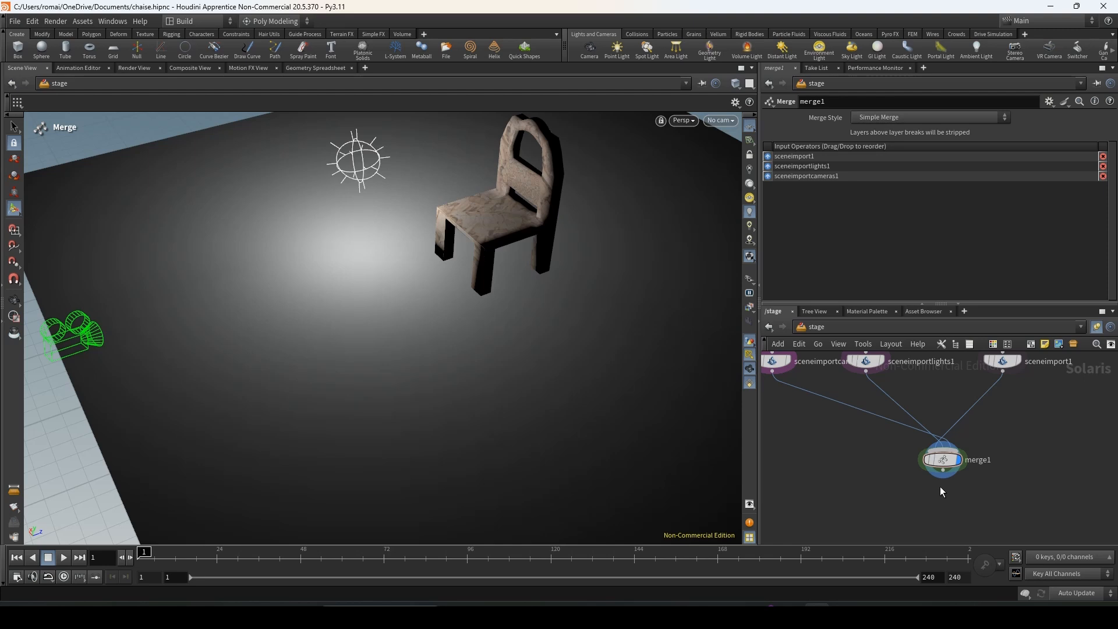
click(944, 461)
key(Tab)
text(k)
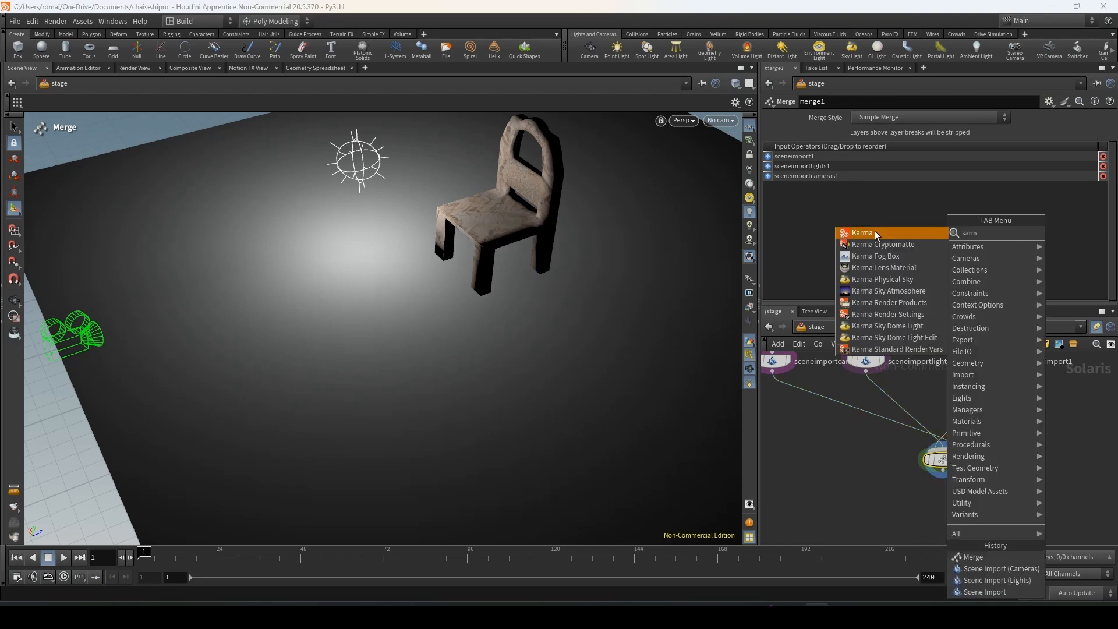
key(Return)
click(944, 494)
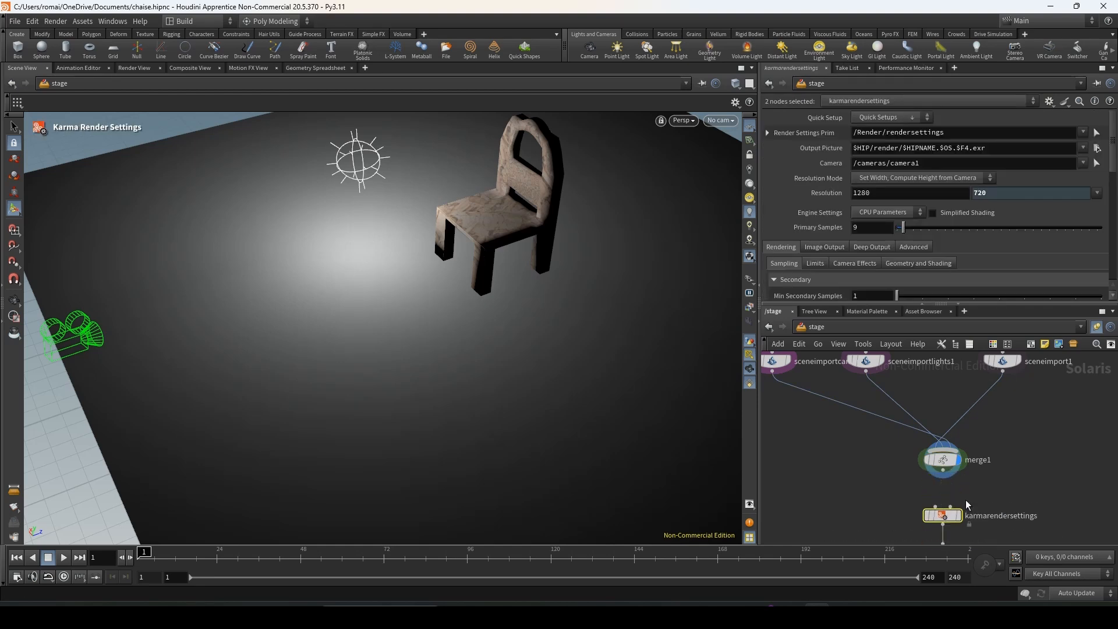
click(933, 464)
drag(932, 463, 932, 460)
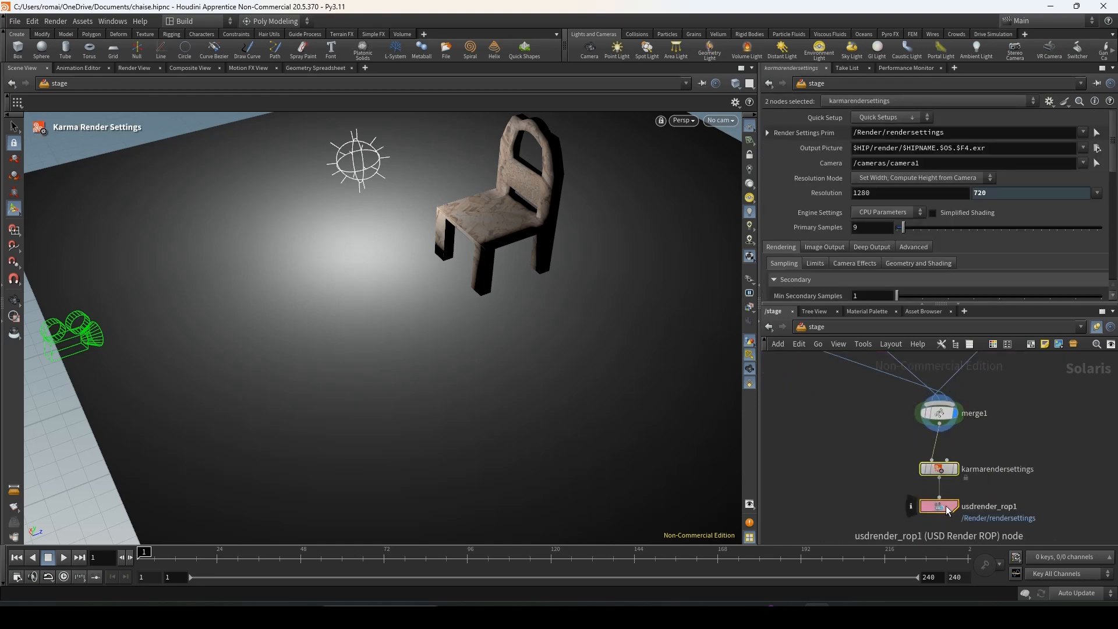
middle_drag(1015, 492, 968, 458)
scroll(968, 459, up, 1)
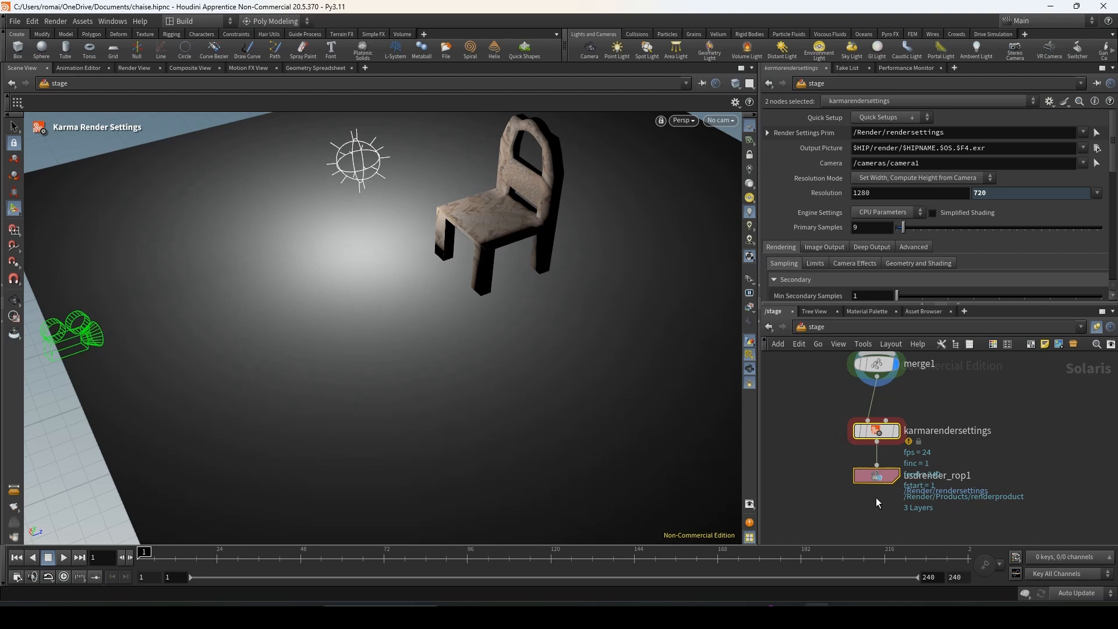
drag(880, 476, 879, 485)
Step: Review the Karma render settings and the USD Render ROP parameters, keeping Engine Settings on CPU Parameters
click(901, 435)
click(900, 438)
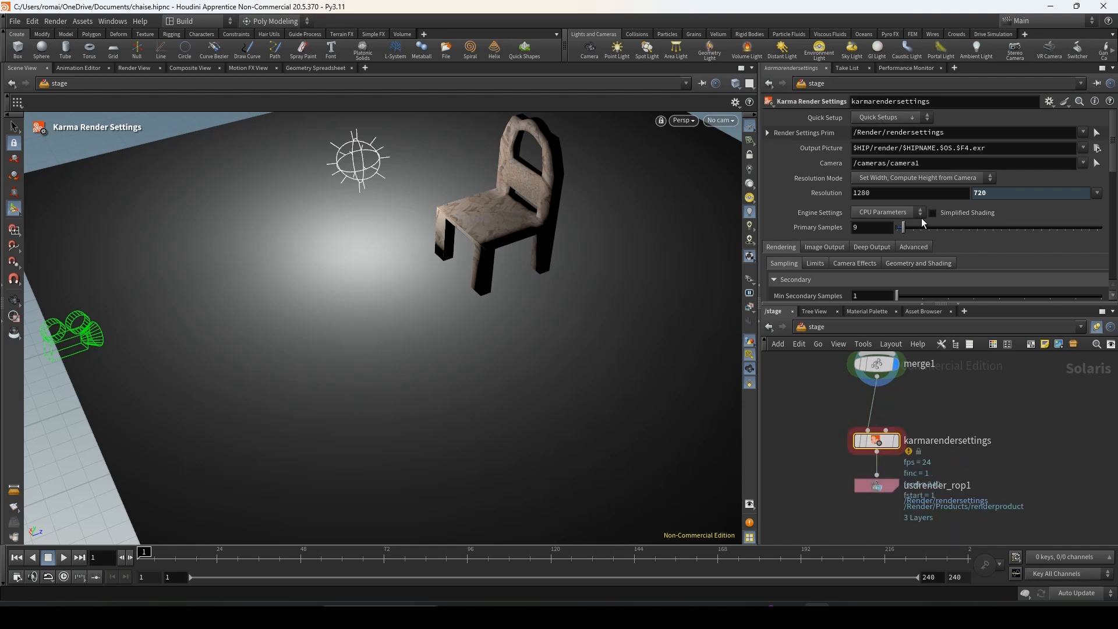
click(876, 486)
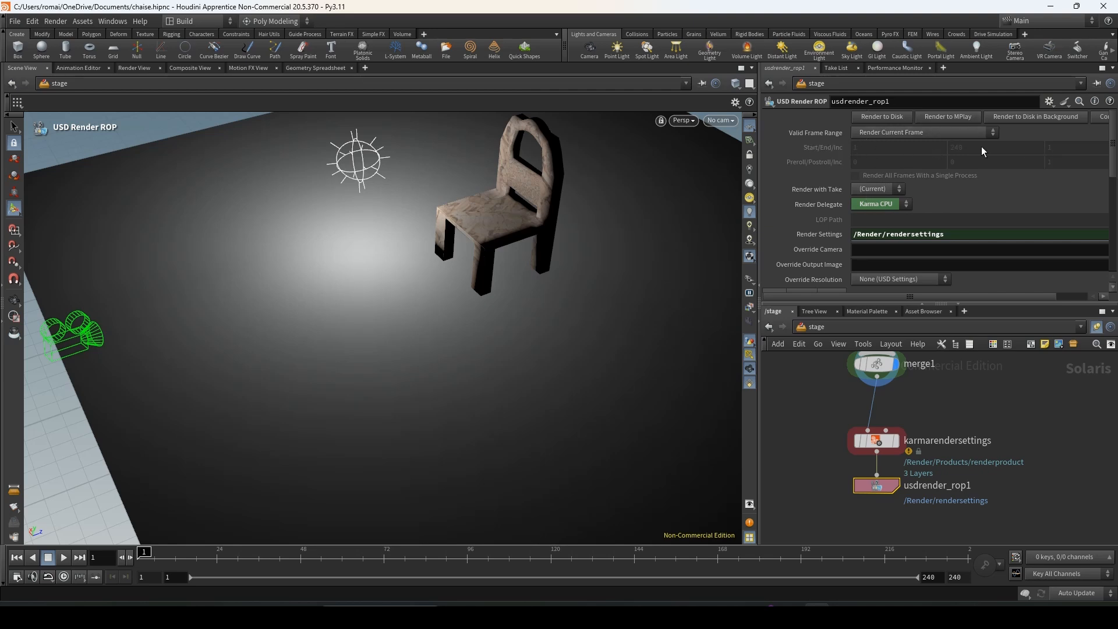
click(877, 440)
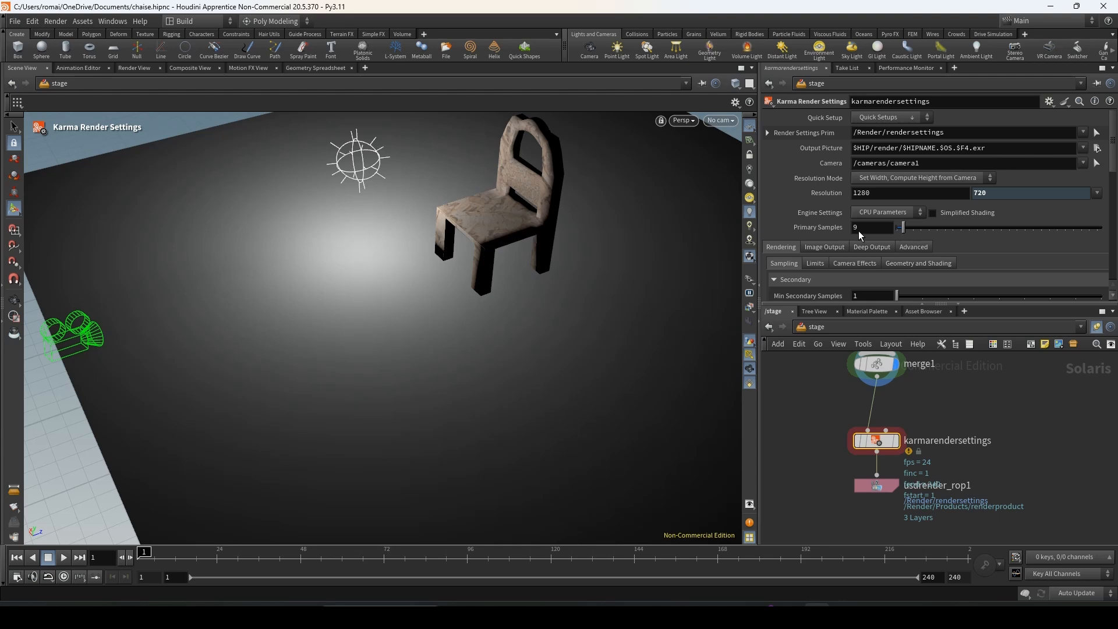
click(887, 210)
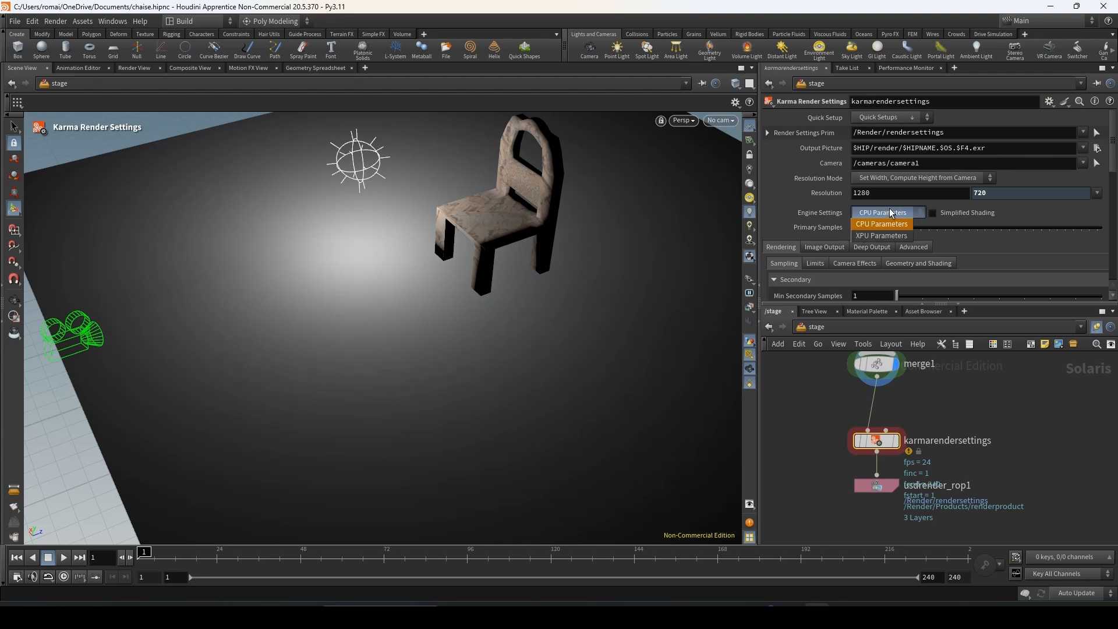
click(882, 224)
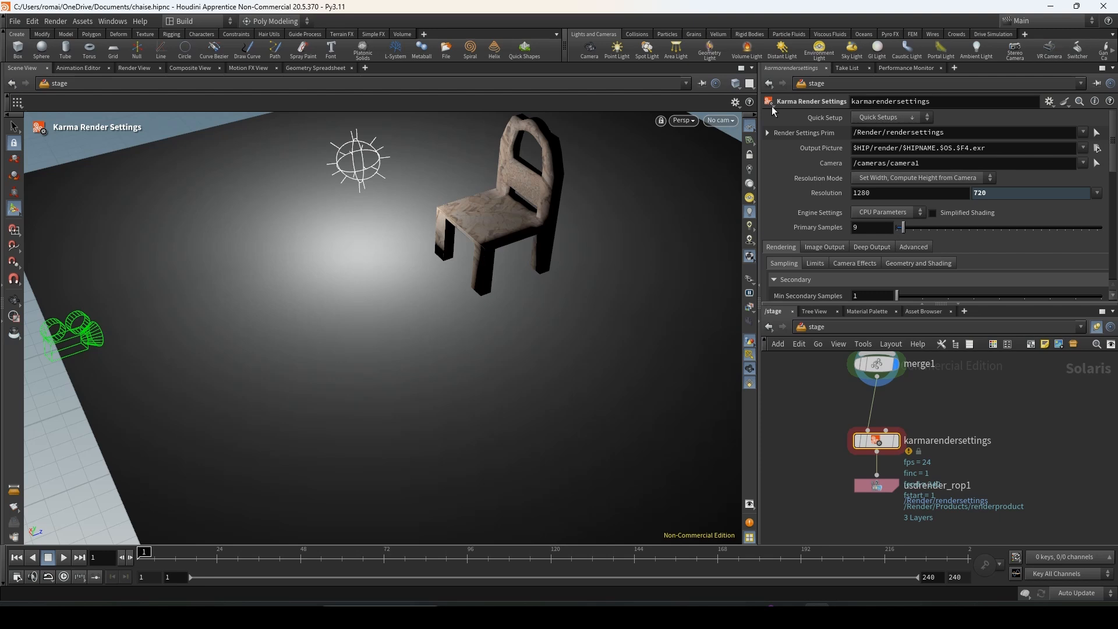
Step: Look at the existing Mantra render of the chair and set the stage viewport's renderer to Karma CPU
click(140, 69)
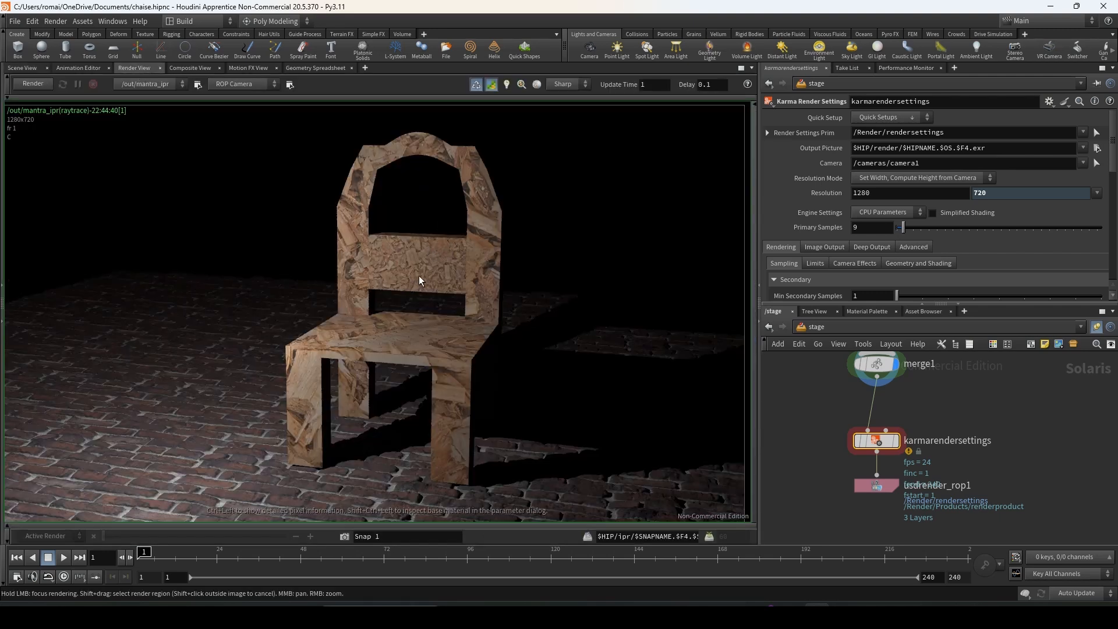
click(26, 68)
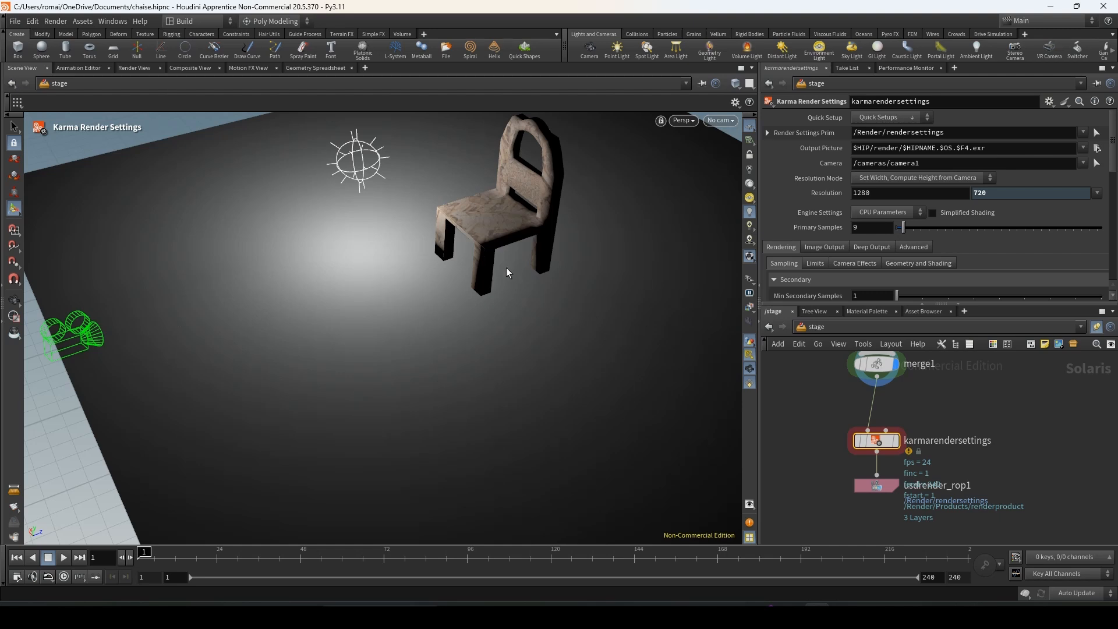
click(686, 120)
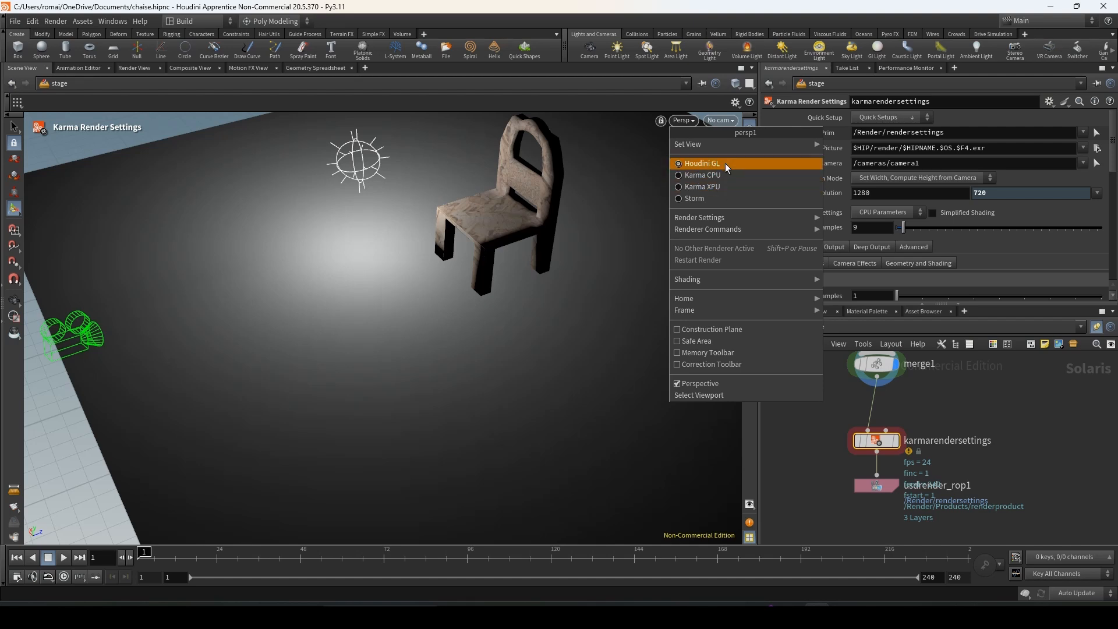
click(737, 173)
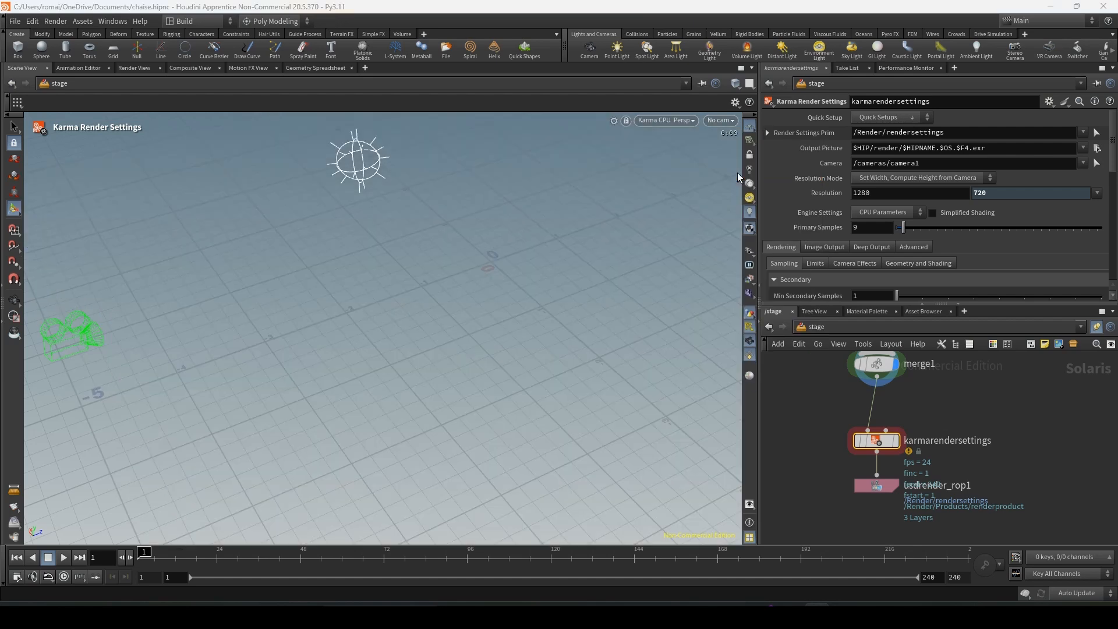
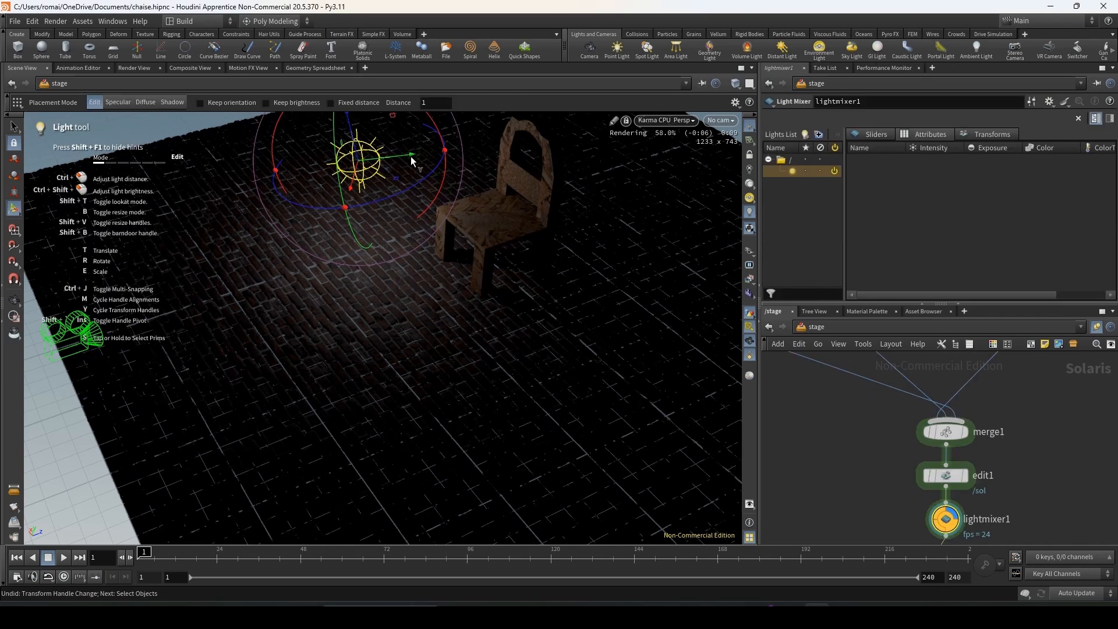
Step: Undo the last transform changes and move the point light close to the chair, just above its seat
key(ctrl+z)
key(ctrl+z)
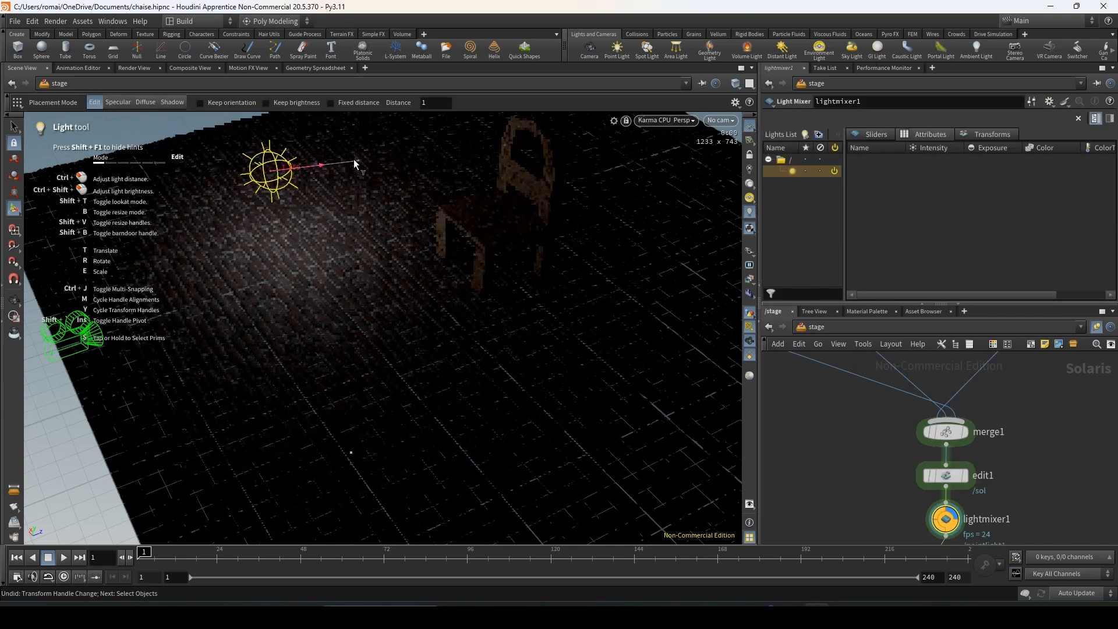
drag(354, 161, 516, 216)
drag(437, 182, 469, 287)
alt+right_drag(520, 228, 734, 235)
alt+middle_drag(560, 224, 516, 239)
drag(362, 275, 582, 256)
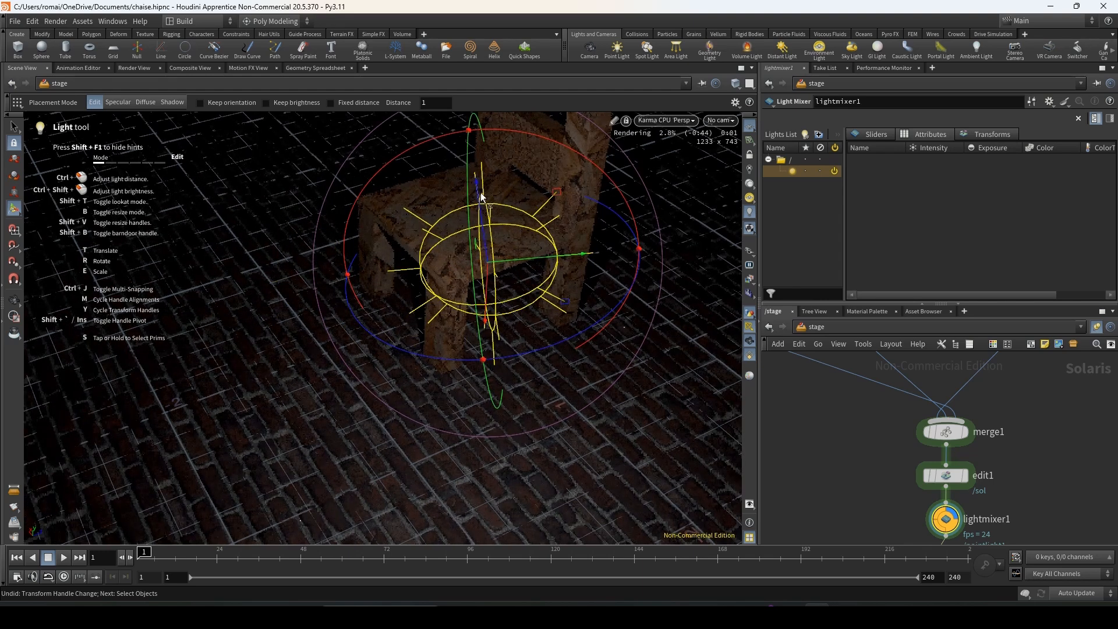
drag(481, 196, 434, 84)
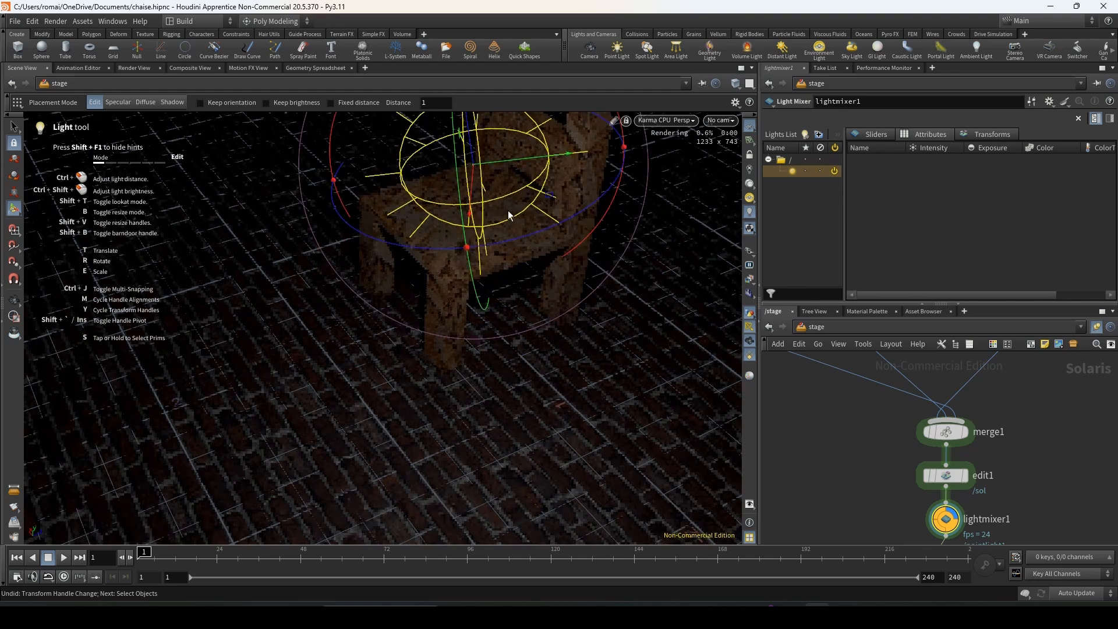
Step: Delete the edit1 node between the merge and the light mixer
click(946, 476)
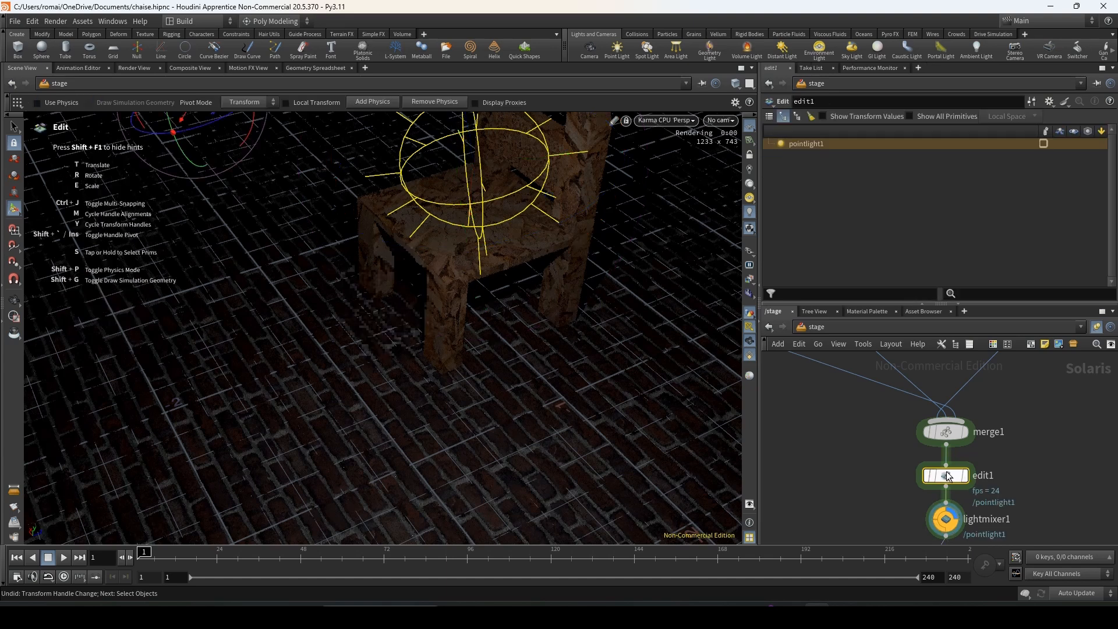
key(Delete)
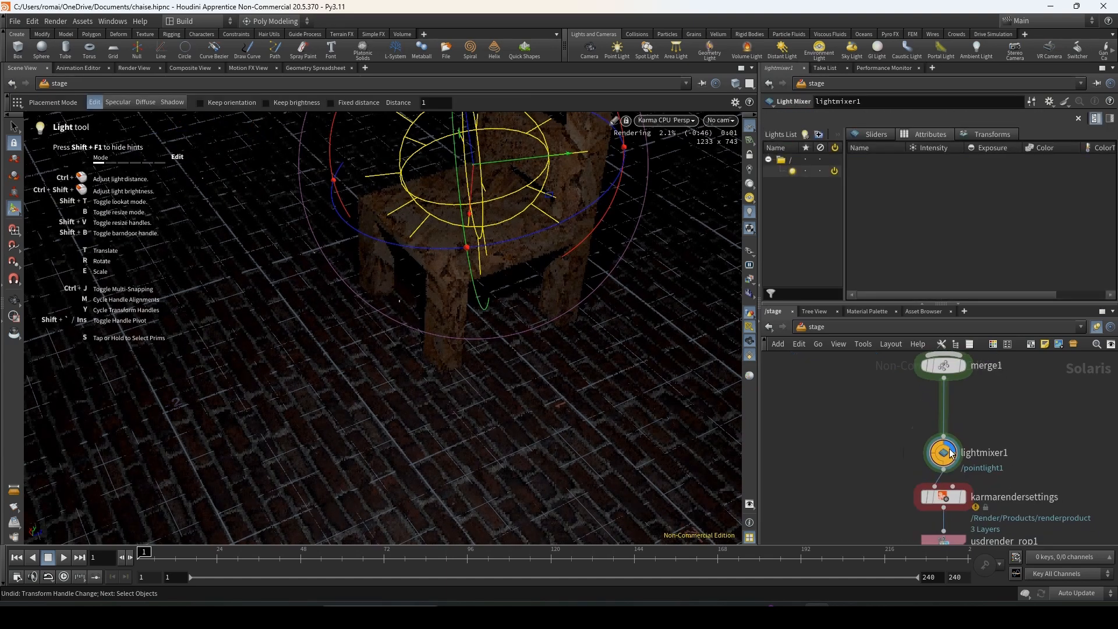
Step: Delete the light mixer node between the merge and the Karma render settings
key(Delete)
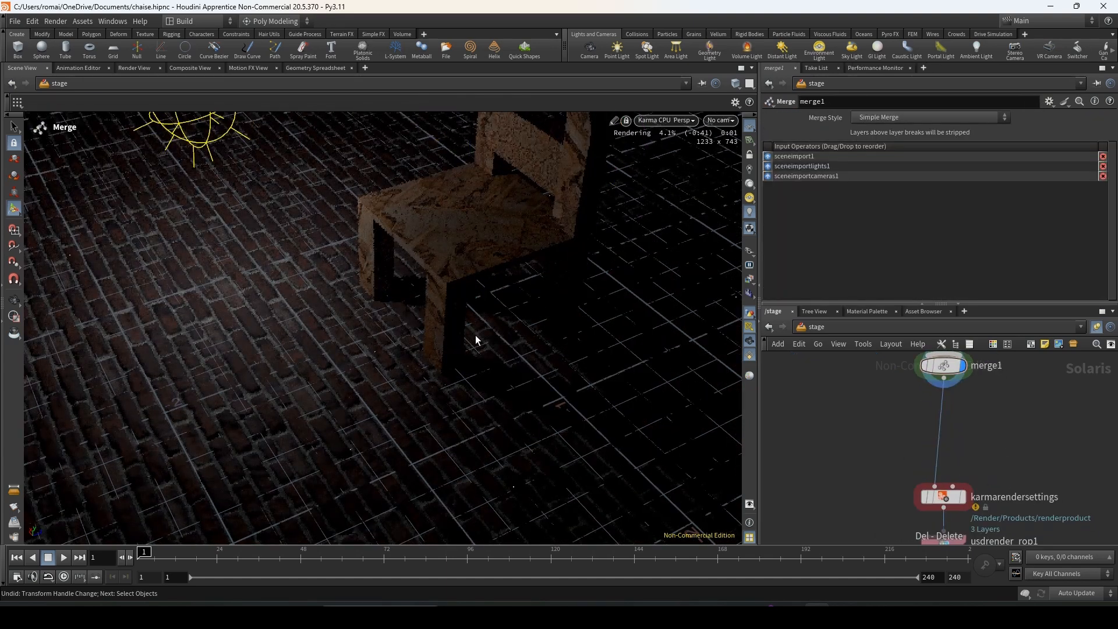
Step: Review the Karma render settings for secondary sampling, Image Output beauty and diffuse AOVs, and Deep Output
click(933, 446)
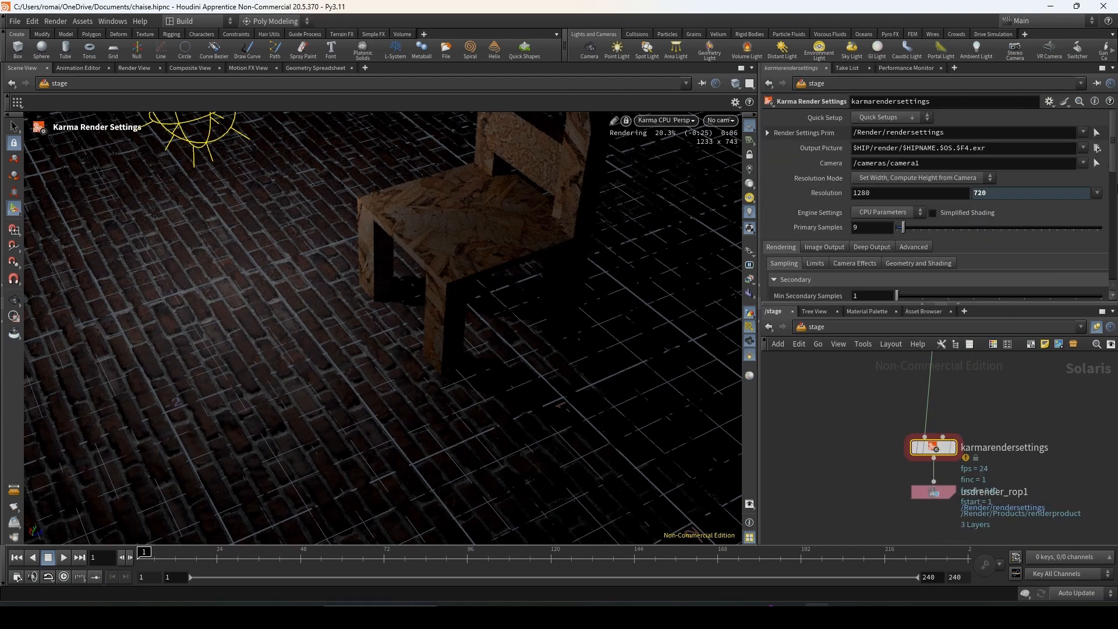
scroll(918, 173, down, 3)
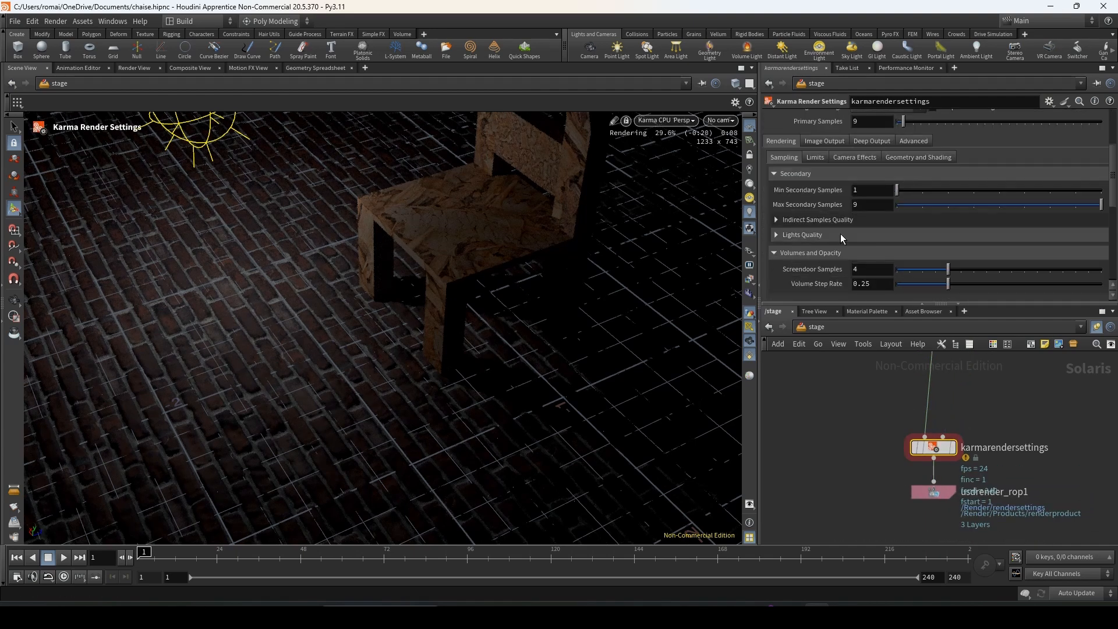
click(824, 171)
scroll(909, 223, down, 5)
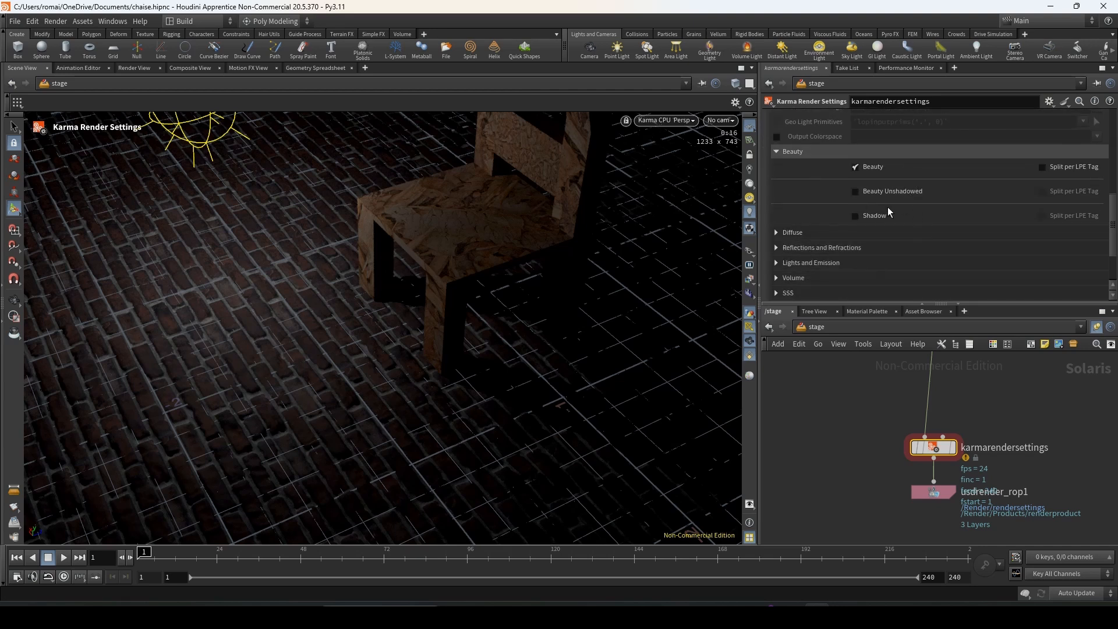
click(832, 232)
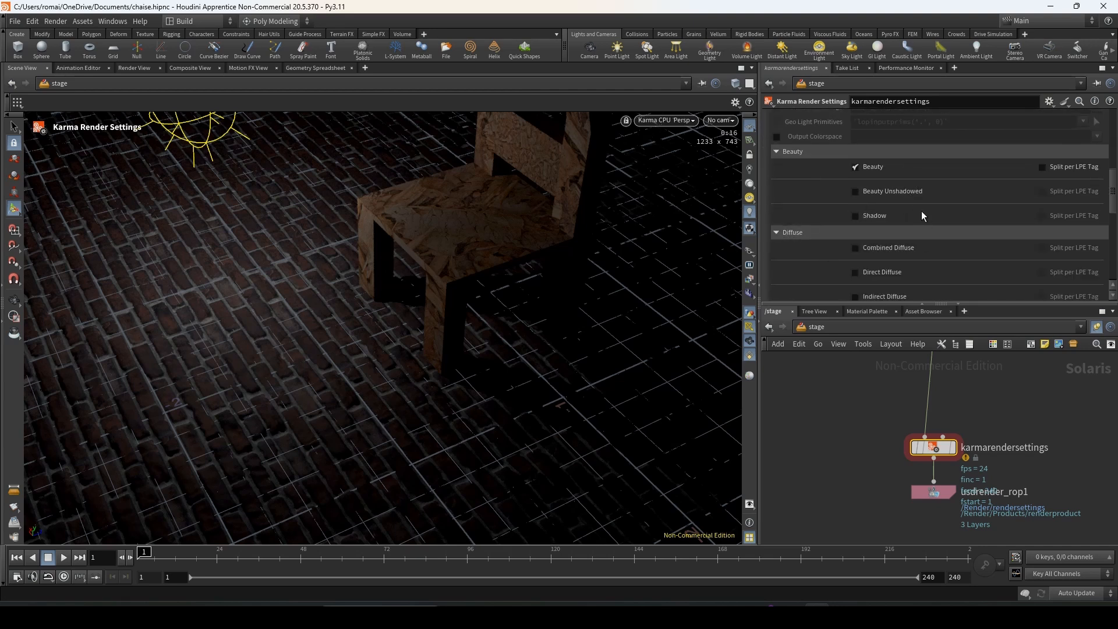
scroll(914, 206, down, 1)
scroll(808, 222, down, 5)
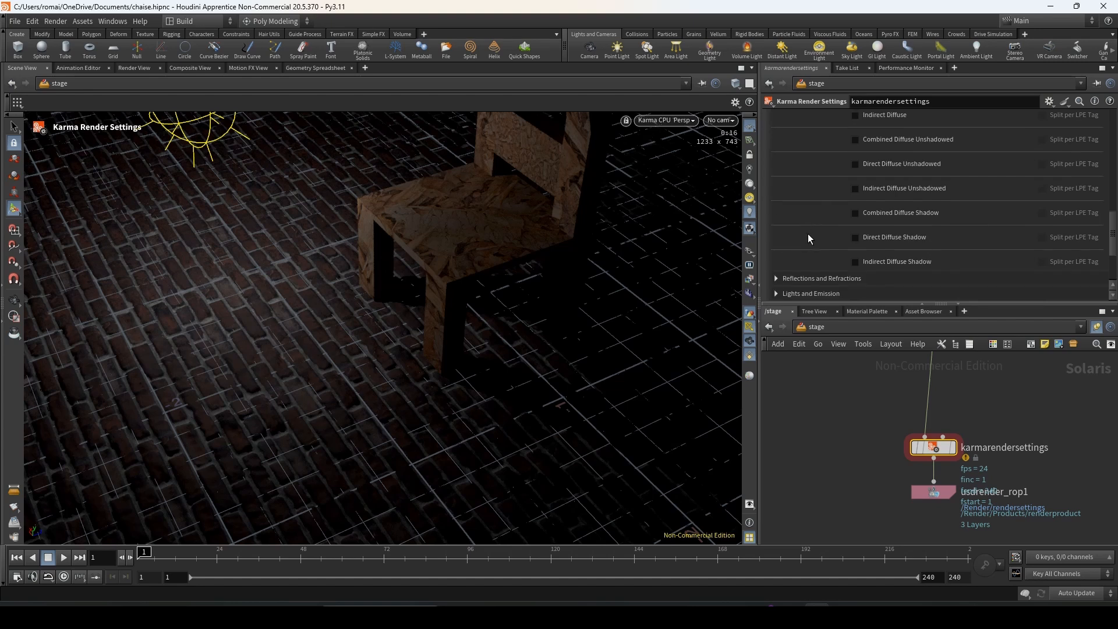
scroll(826, 271, up, 7)
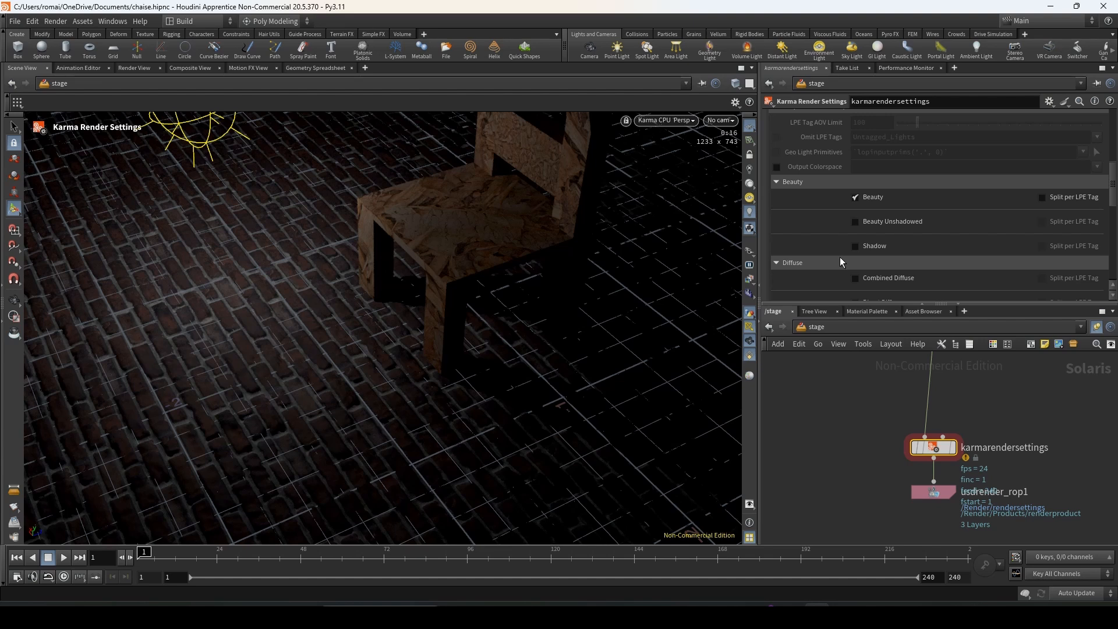
scroll(816, 156, up, 4)
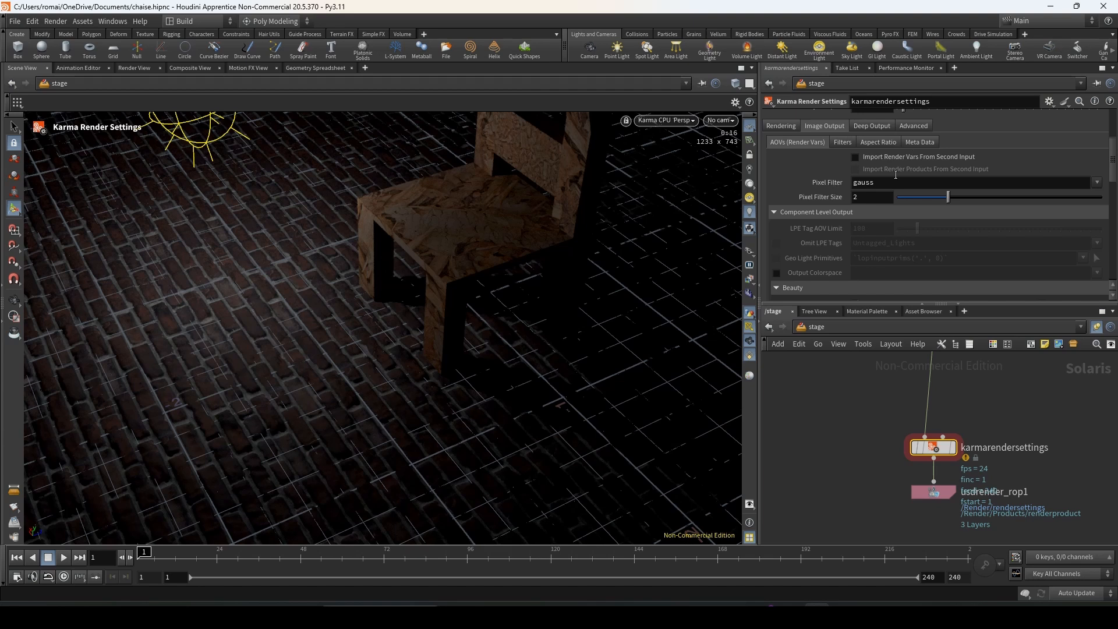
click(886, 124)
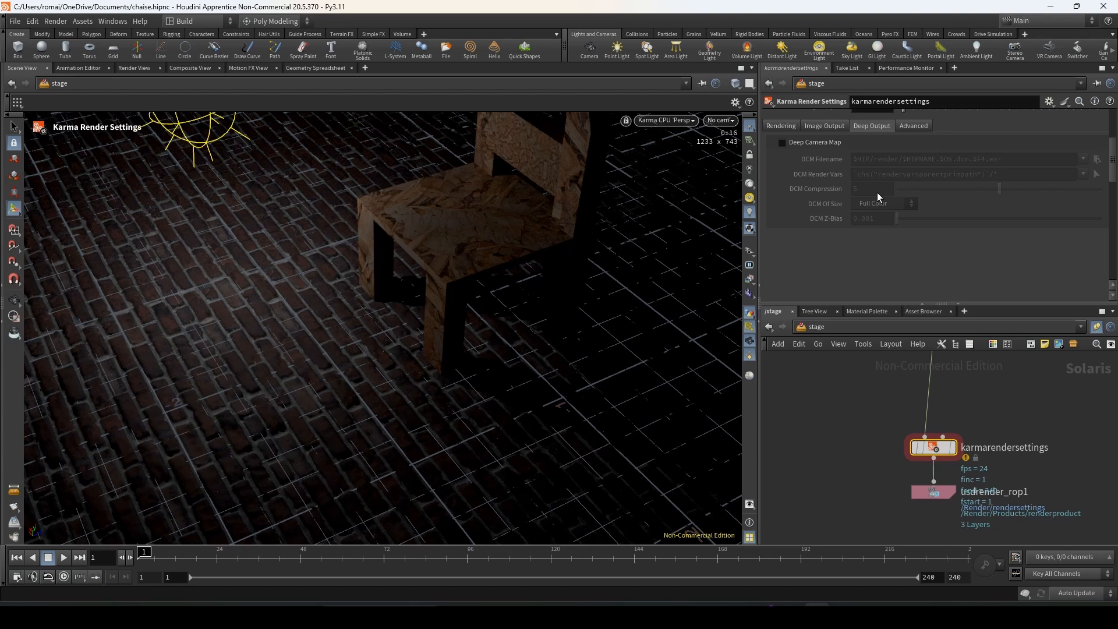
click(780, 125)
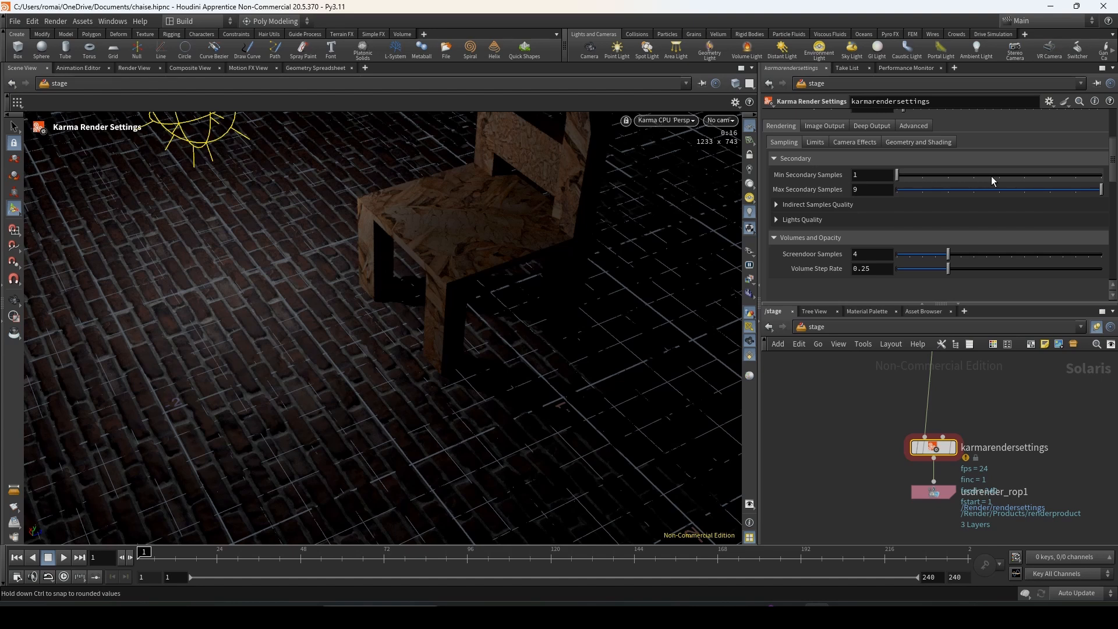
Step: Look through the imported camera cam1 in the stage viewport
click(720, 119)
click(728, 135)
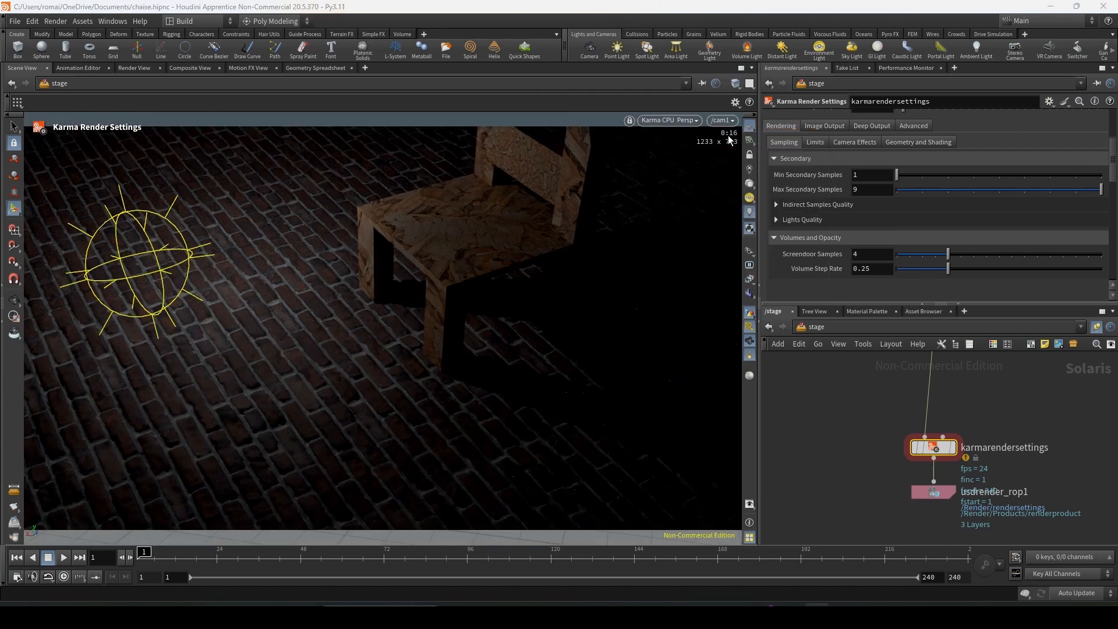
Step: Set the render camera in the Karma render settings to /cam1
scroll(892, 434, down, 5)
scroll(891, 430, up, 5)
scroll(871, 422, down, 1)
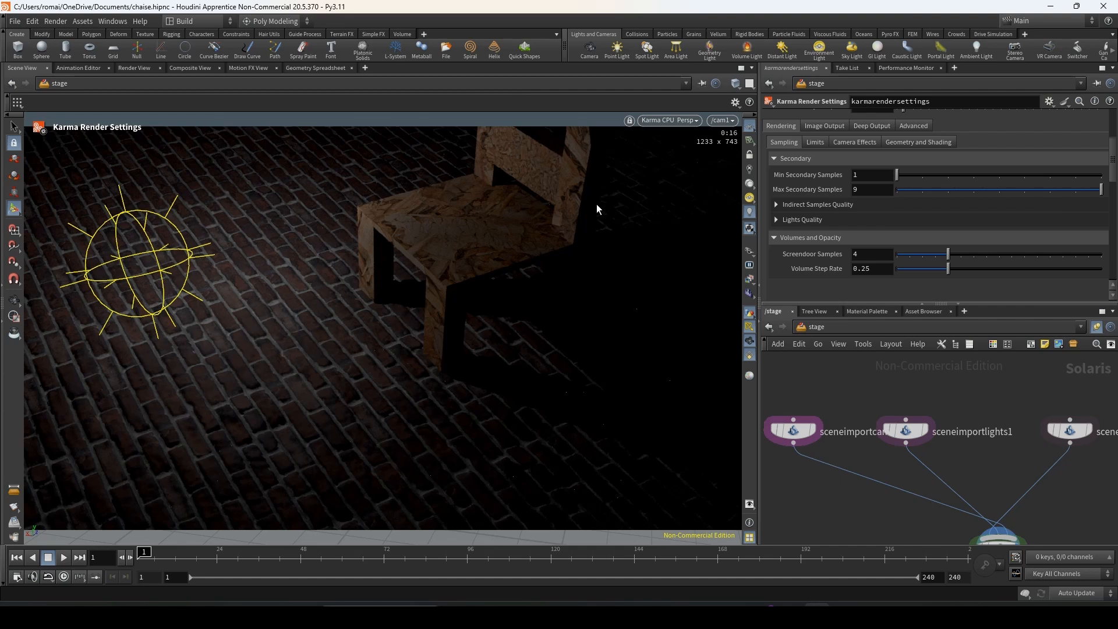
scroll(959, 469, down, 2)
middle_drag(991, 526, 939, 370)
scroll(946, 462, up, 3)
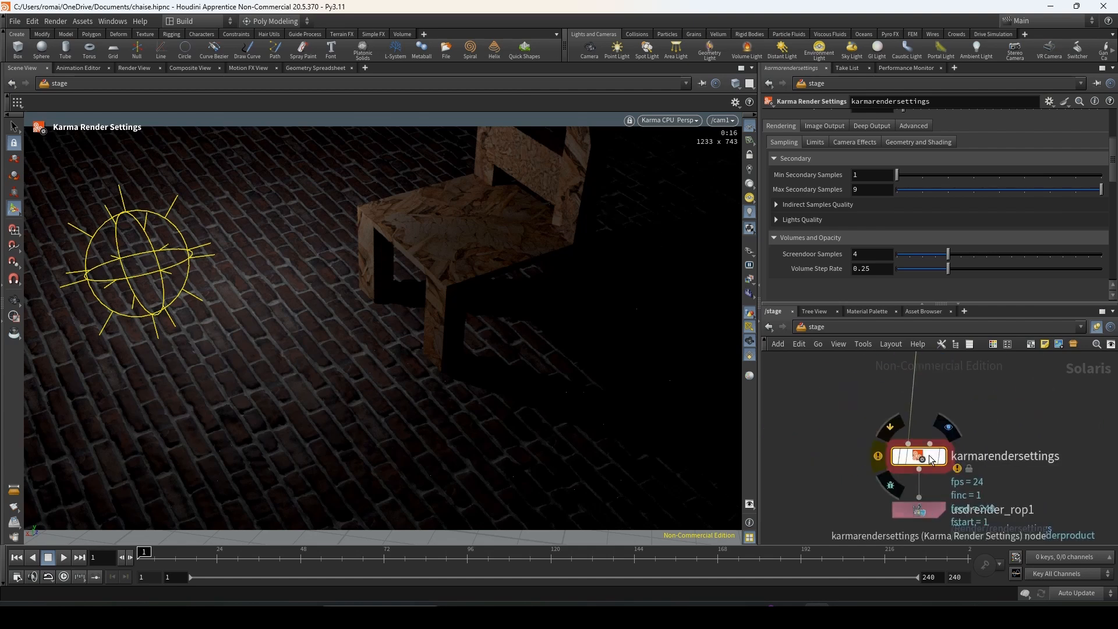
click(923, 458)
scroll(865, 204, up, 4)
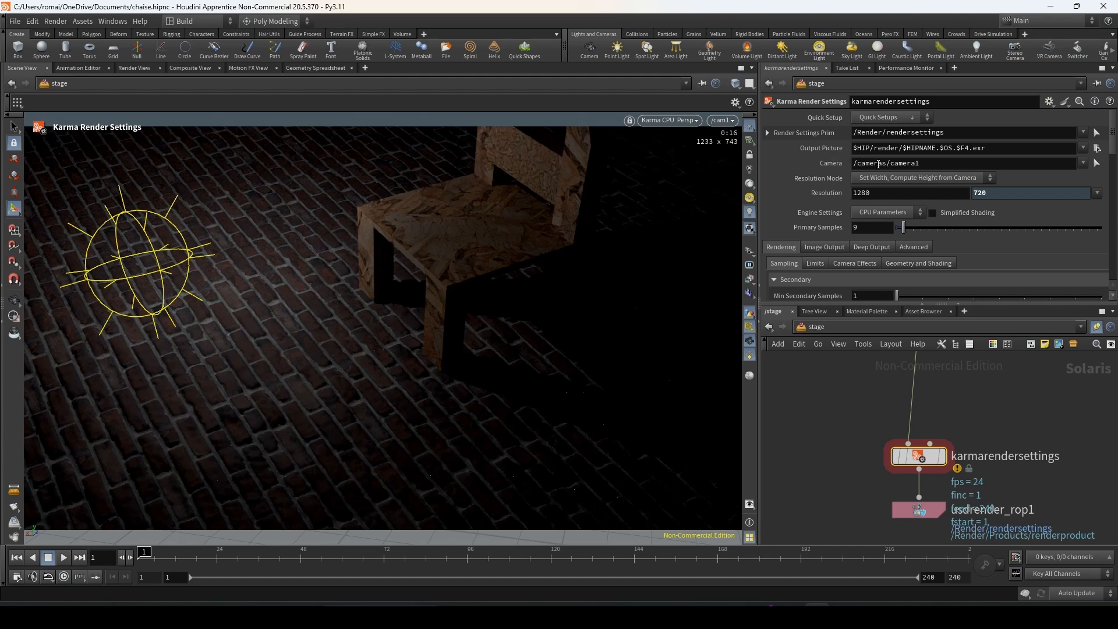
click(1082, 163)
click(1093, 176)
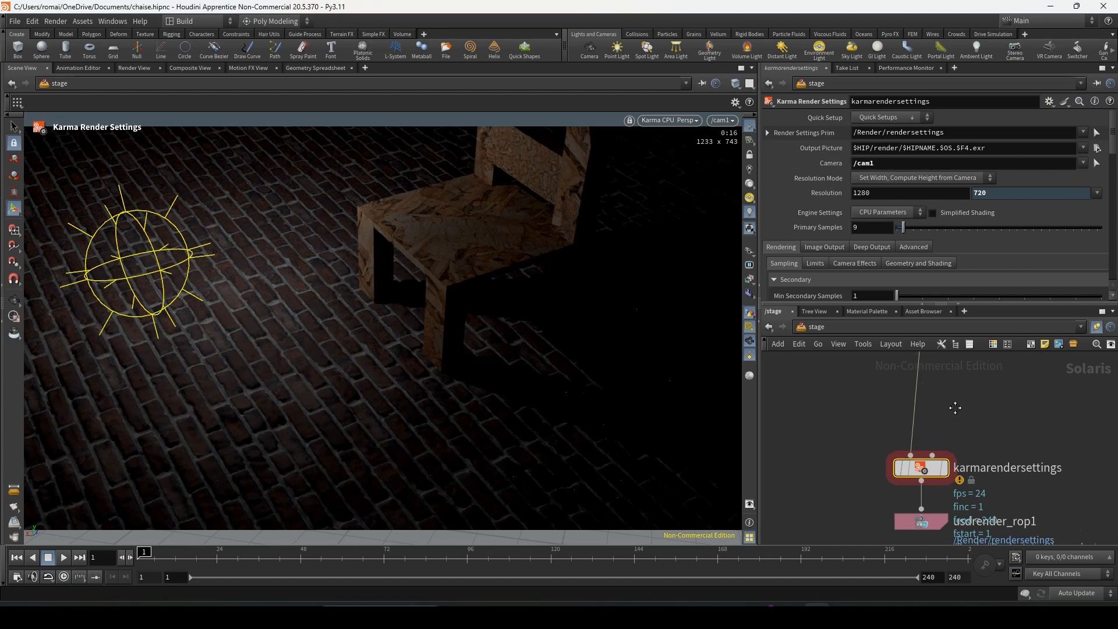
middle_drag(953, 404, 985, 568)
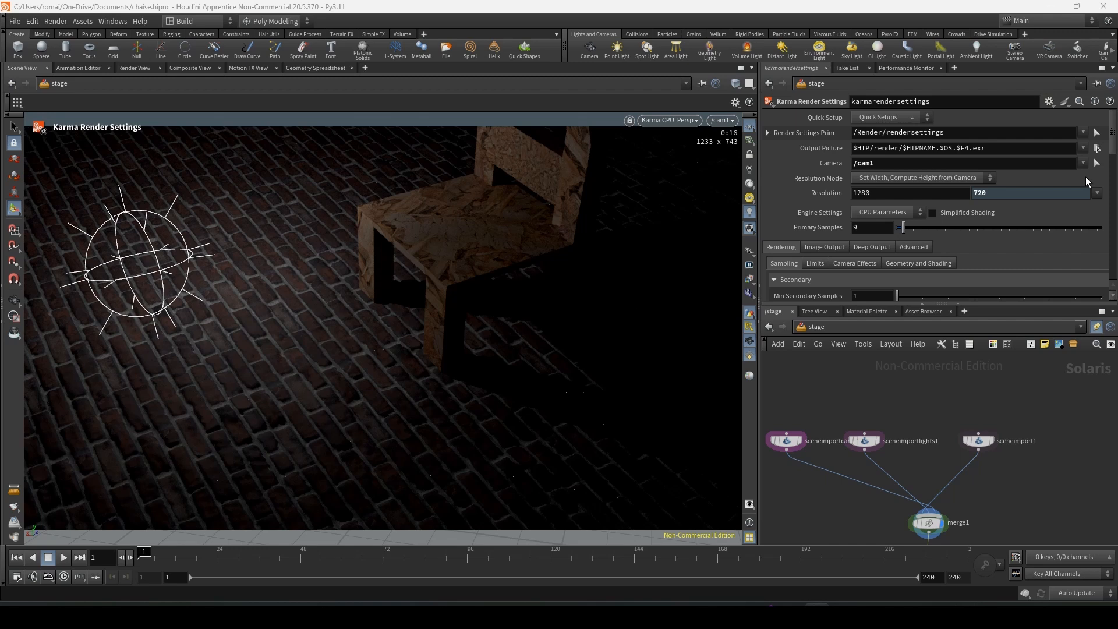